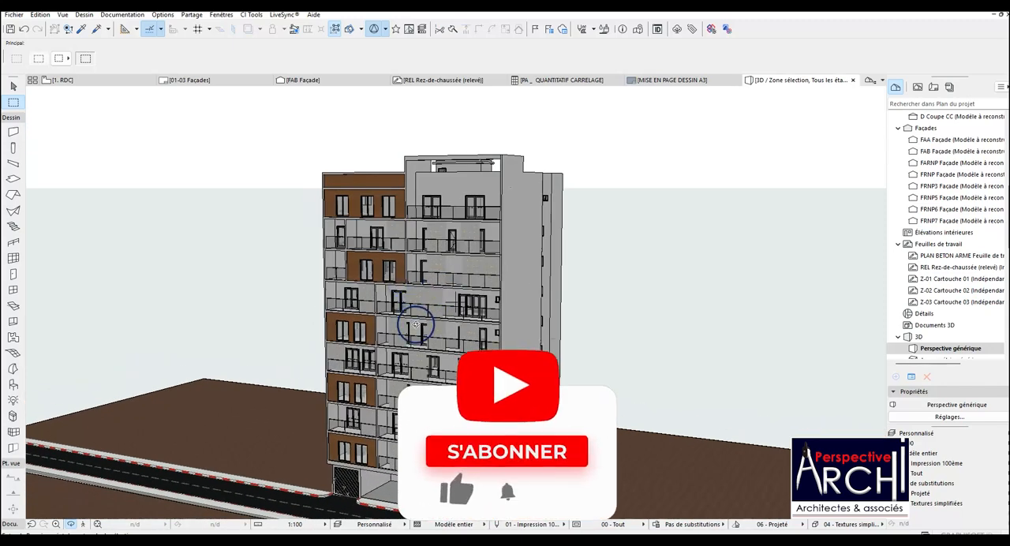
# Open the RDC floor plan and the SOUS - SOL floor plan, examining the layout of each.
pyautogui.click(77, 82)
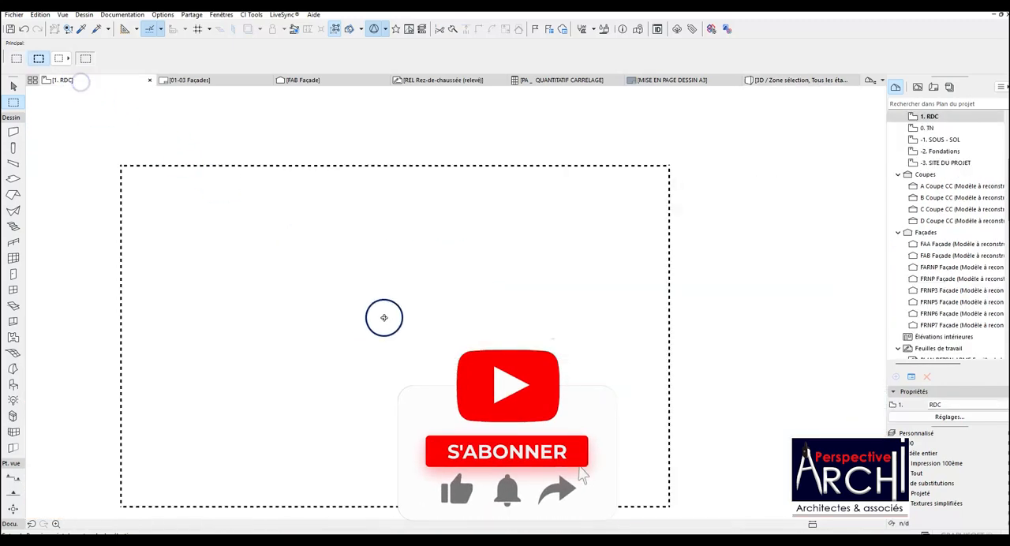
pyautogui.scroll(5, 424, 326)
pyautogui.scroll(-3, 392, 340)
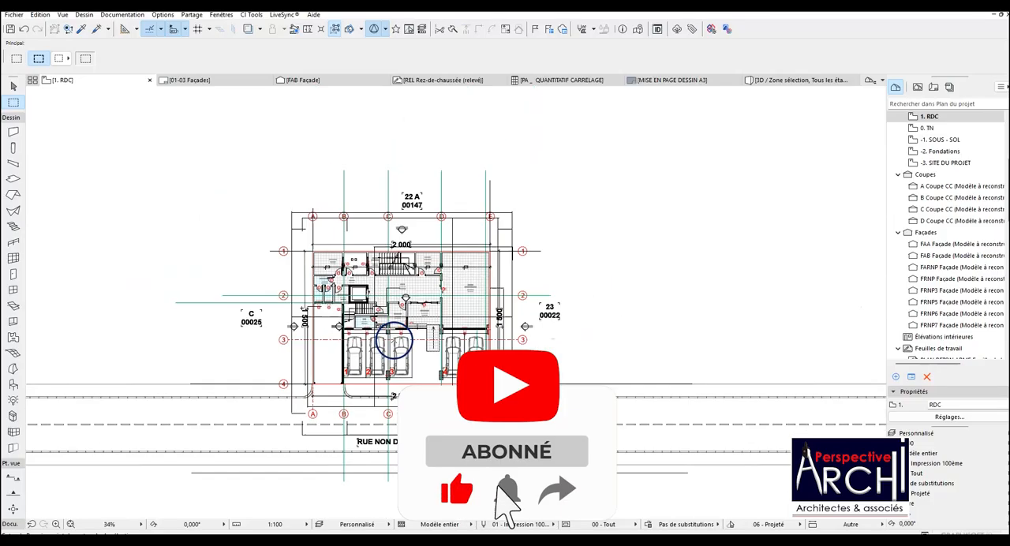
pyautogui.doubleClick(933, 141)
pyautogui.scroll(4, 583, 328)
pyautogui.scroll(-3, 543, 338)
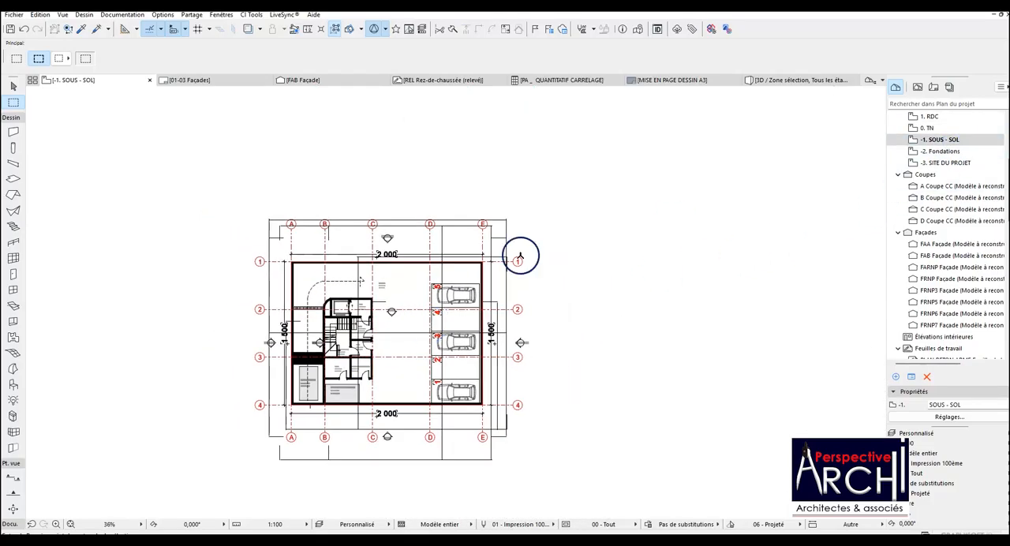
pyautogui.scroll(3, 922, 135)
# Return to the RDC floor plan, open the 1er ETAGE plan and examine its rooms and the list of storeys.
pyautogui.doubleClick(935, 186)
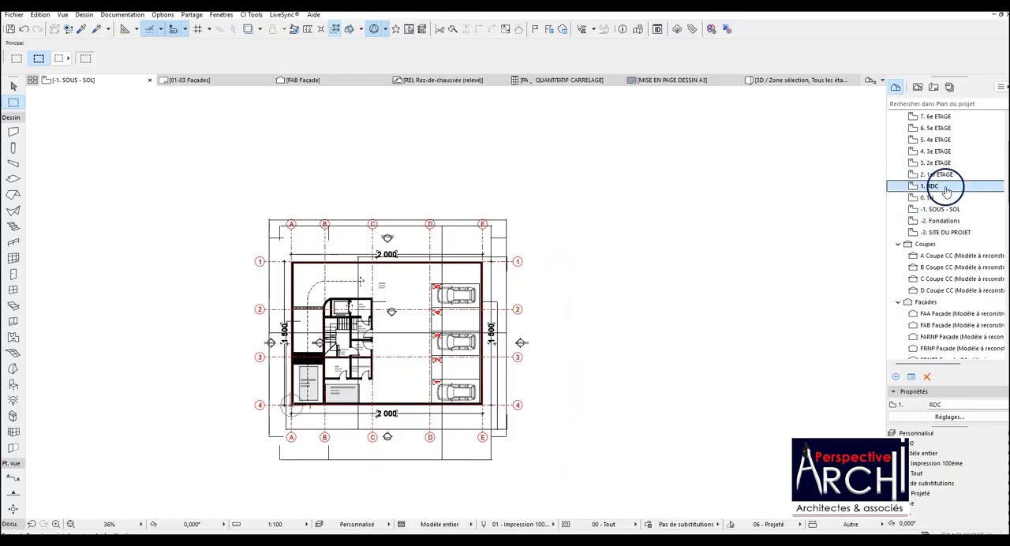
pyautogui.scroll(2, 557, 331)
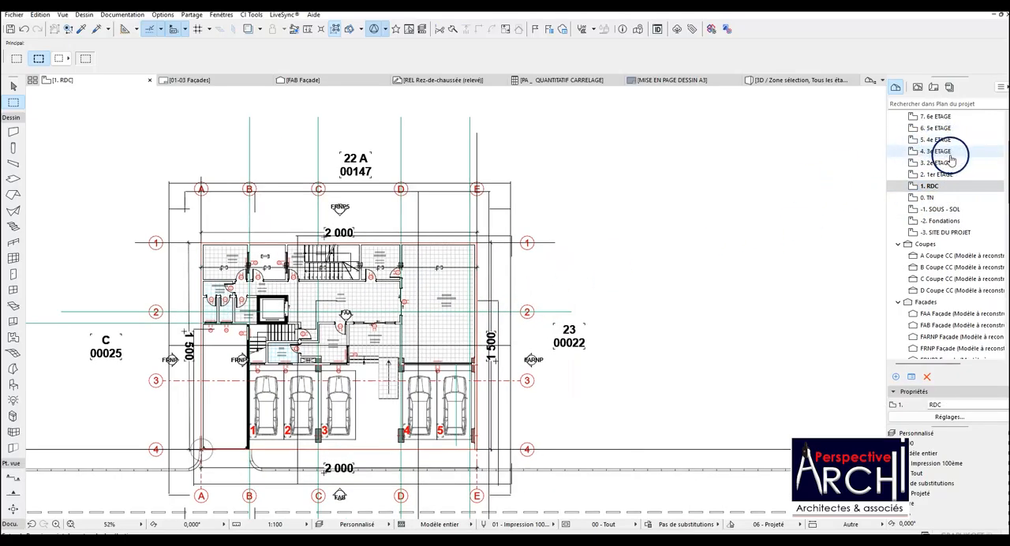
pyautogui.click(951, 174)
pyautogui.scroll(2, 633, 245)
pyautogui.scroll(-2, 624, 256)
pyautogui.scroll(2, 426, 284)
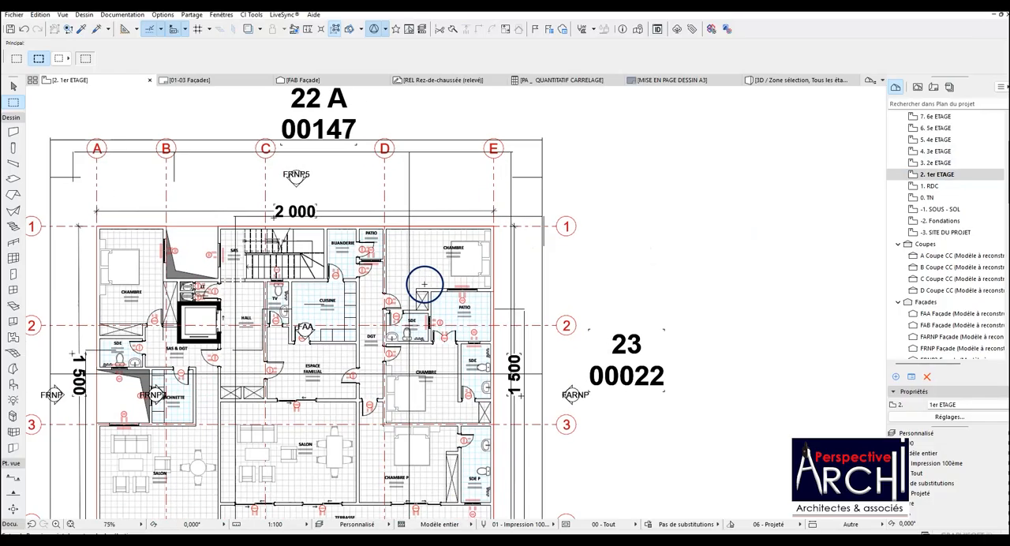
pyautogui.scroll(3, 975, 172)
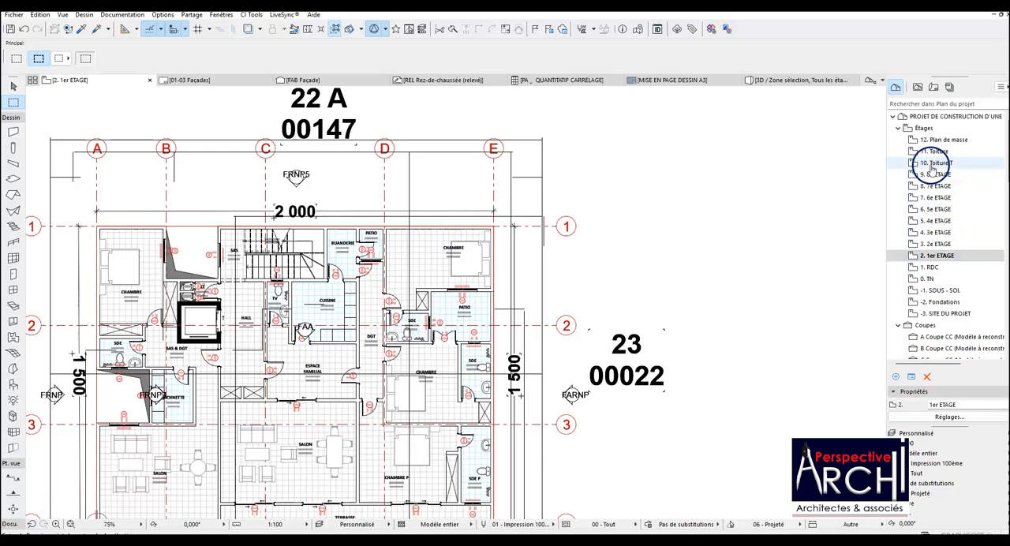
pyautogui.scroll(-3, 636, 248)
pyautogui.scroll(2, 581, 288)
pyautogui.scroll(-2, 575, 276)
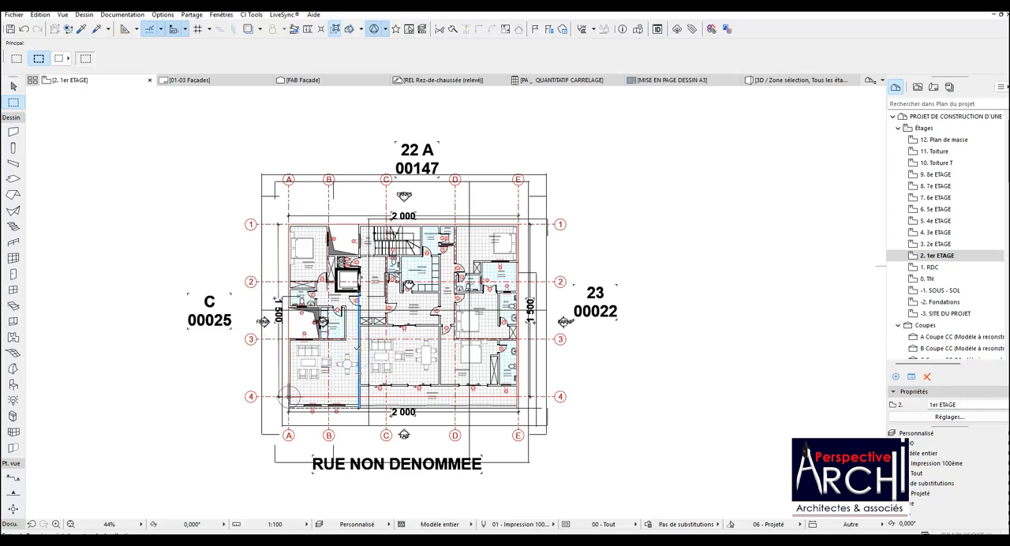
pyautogui.scroll(3, 382, 349)
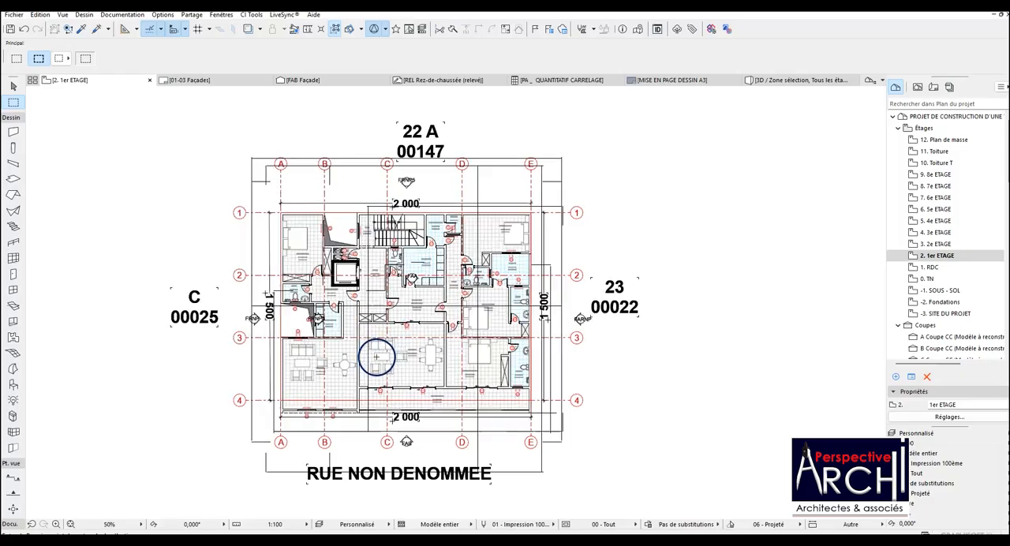
pyautogui.scroll(-2, 392, 329)
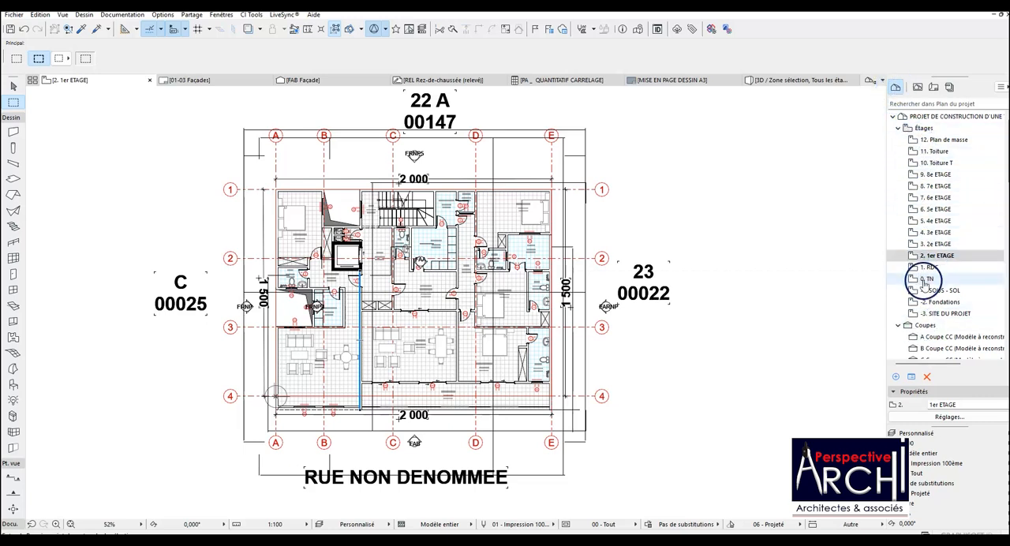
# Review the project map's sections and façades, the view map, the layout book and the 01 PERMIS (PDF) publication set.
pyautogui.scroll(-2, 921, 284)
pyautogui.scroll(-3, 925, 288)
pyautogui.scroll(5, 922, 324)
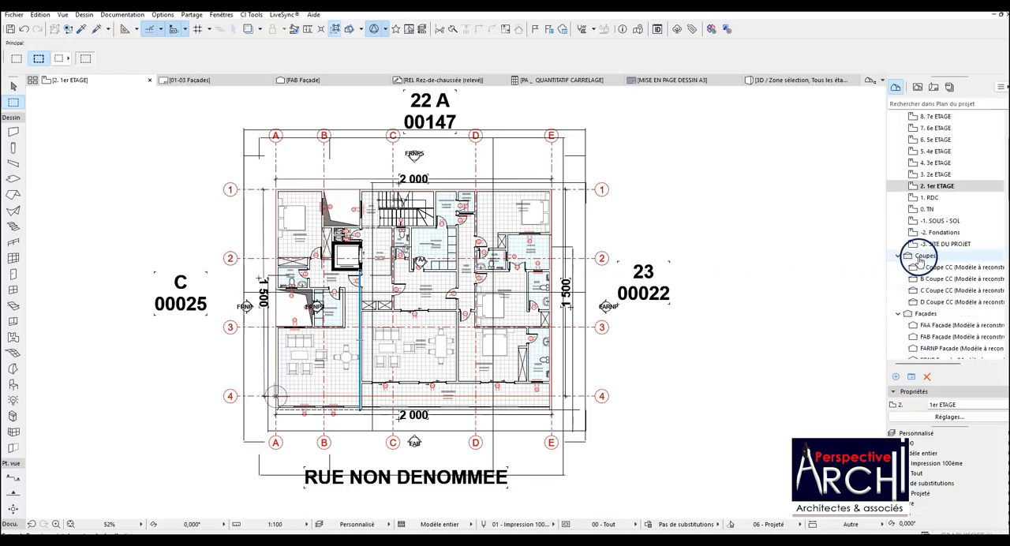
pyautogui.click(917, 87)
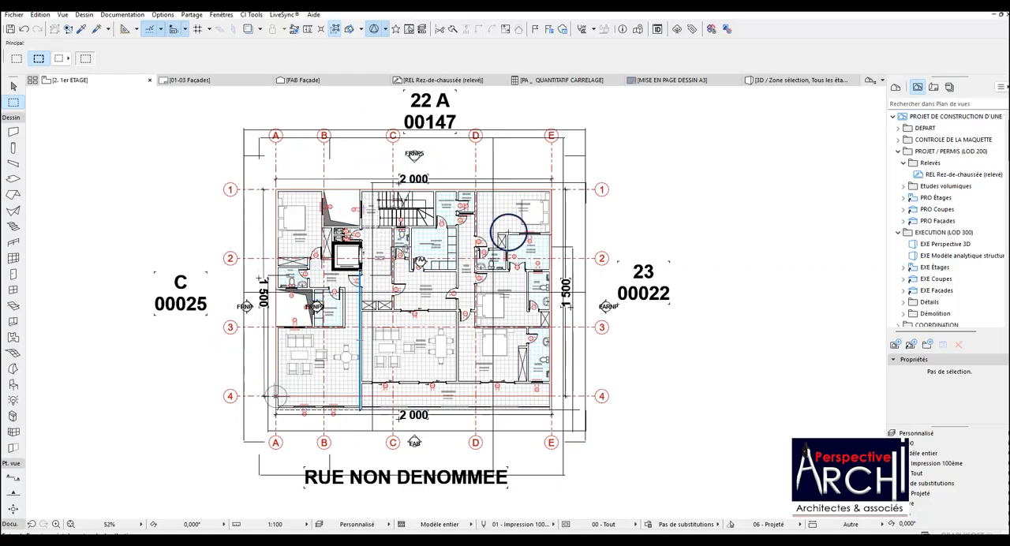
pyautogui.click(934, 87)
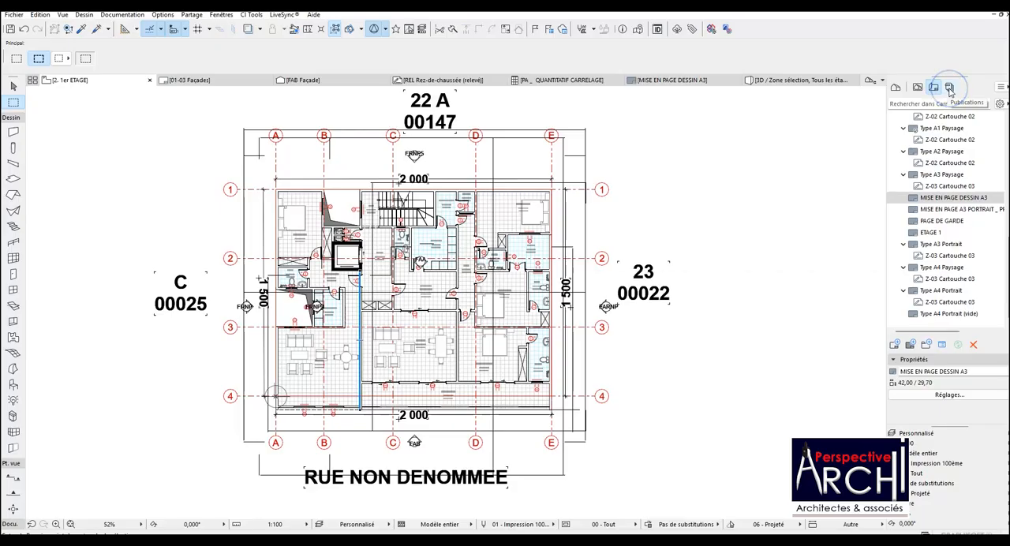
pyautogui.click(949, 88)
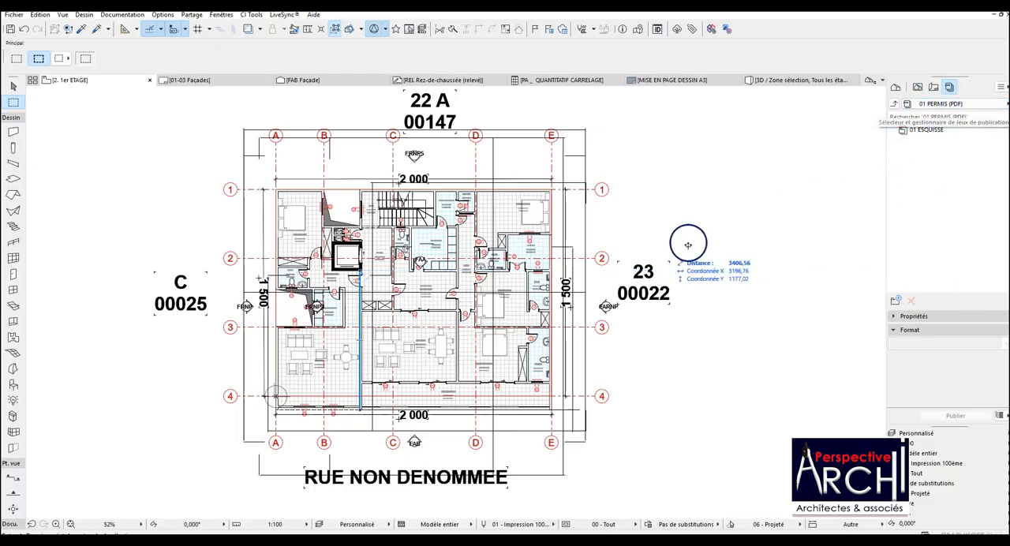
pyautogui.scroll(-2, 395, 348)
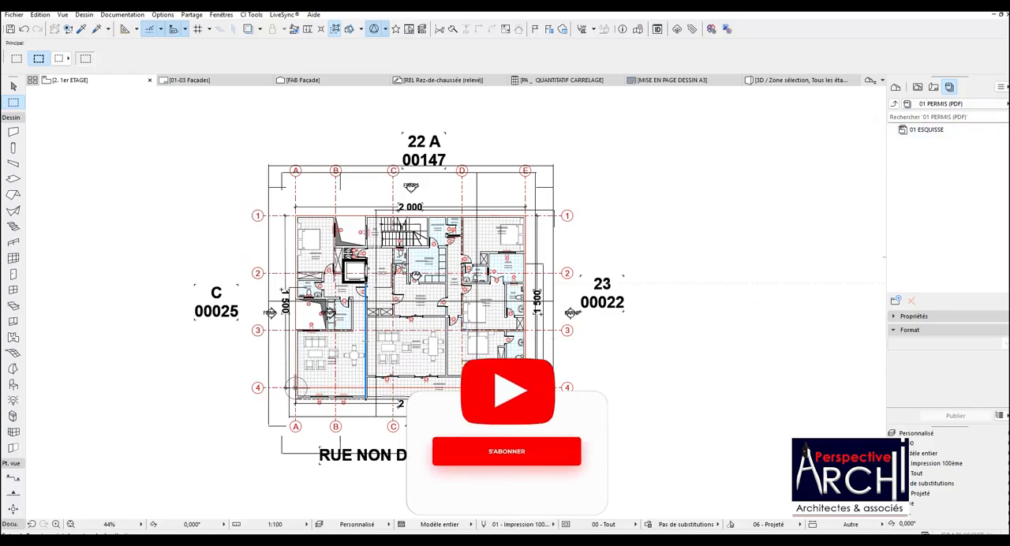
# Open the master layout MISE EN PAGE DESSIN A3 from the layout book.
pyautogui.click(936, 88)
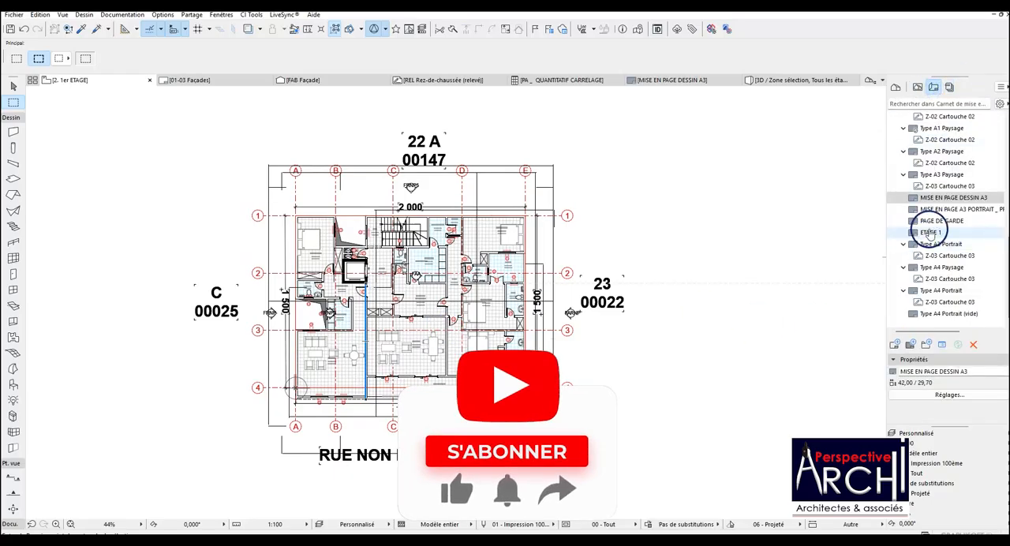
pyautogui.click(952, 199)
pyautogui.doubleClick(952, 198)
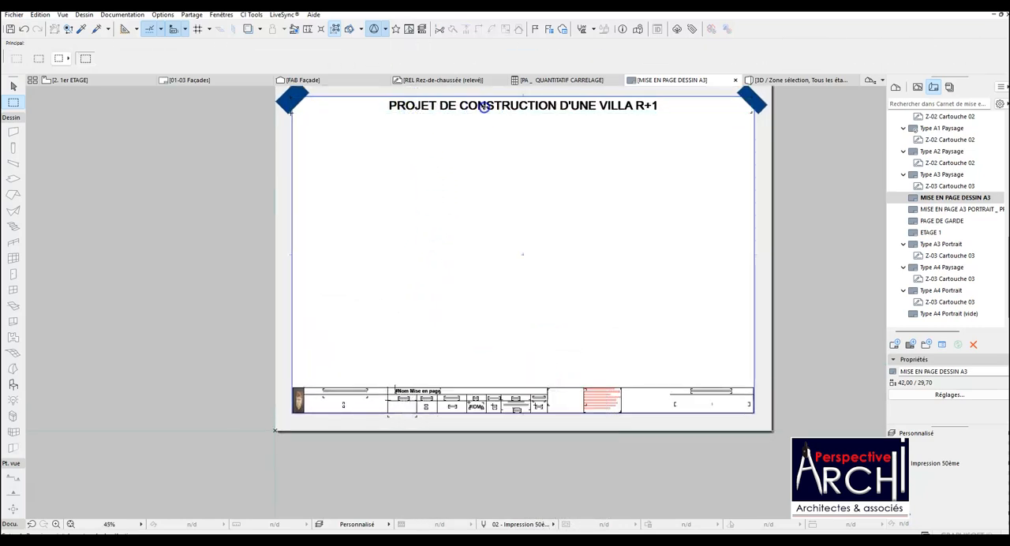
# Inspect the project title text above the drawing area of the A3 master layout, leaving its text unedited.
pyautogui.doubleClick(658, 106)
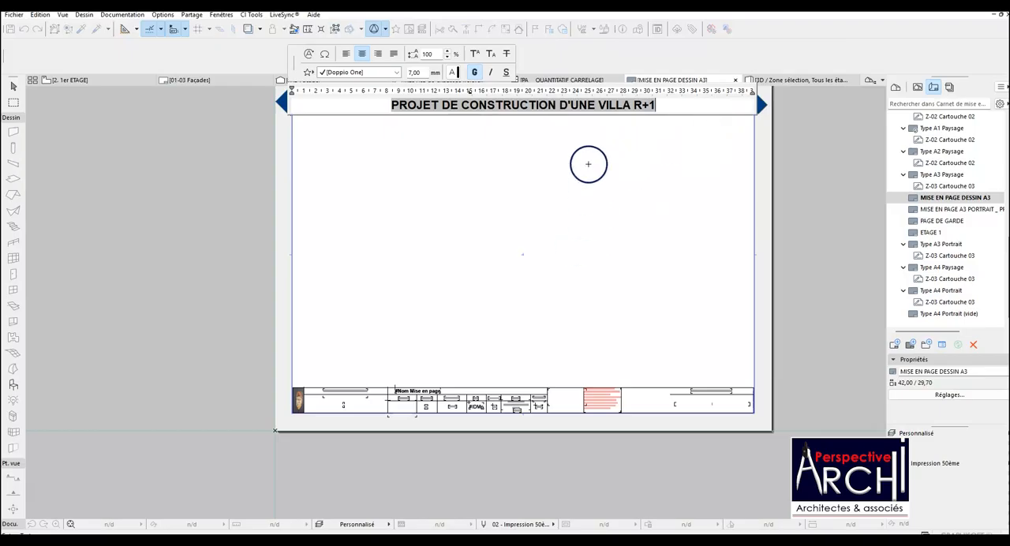
pyautogui.tripleClick(607, 103)
pyautogui.click(822, 162)
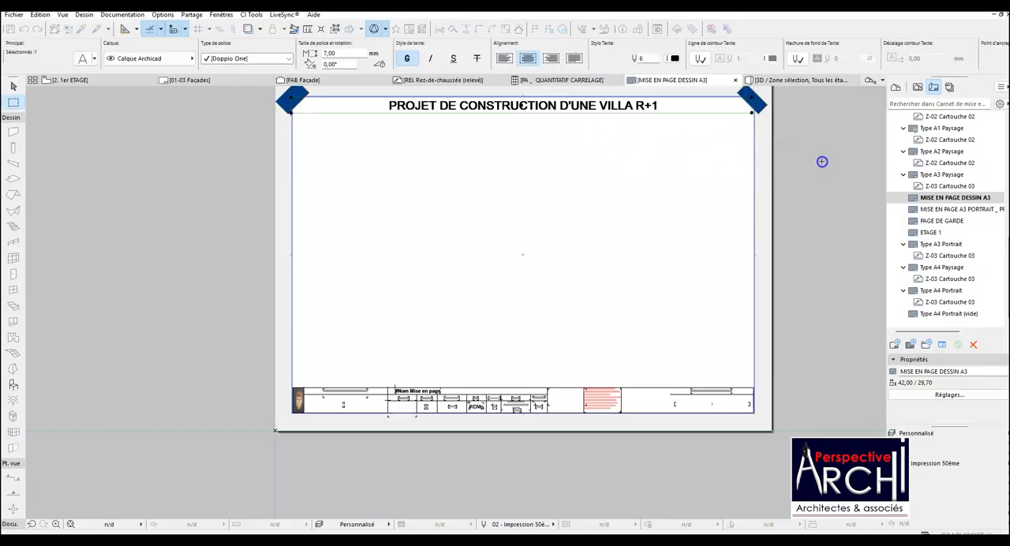
pyautogui.scroll(-2, 474, 440)
pyautogui.scroll(2, 444, 436)
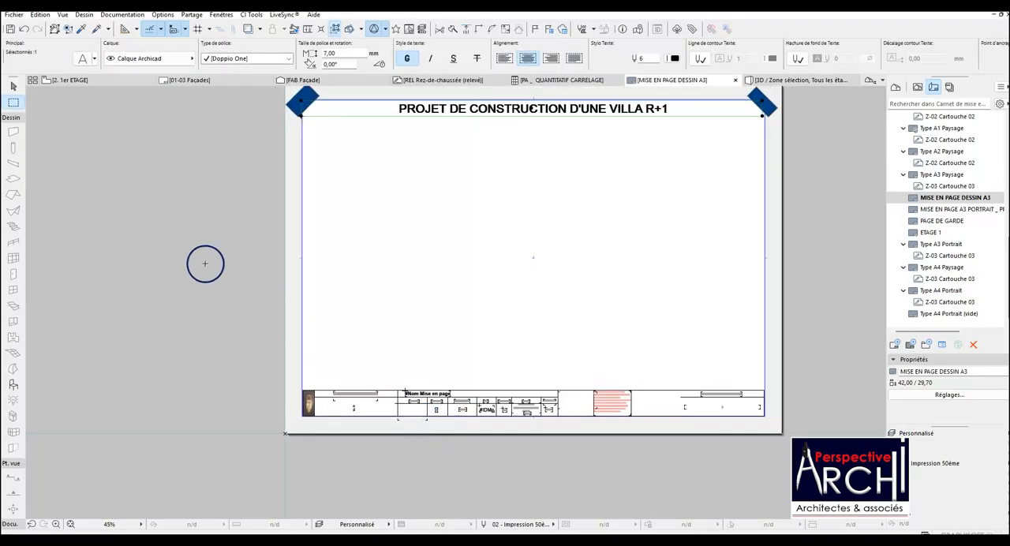
pyautogui.press('Escape')
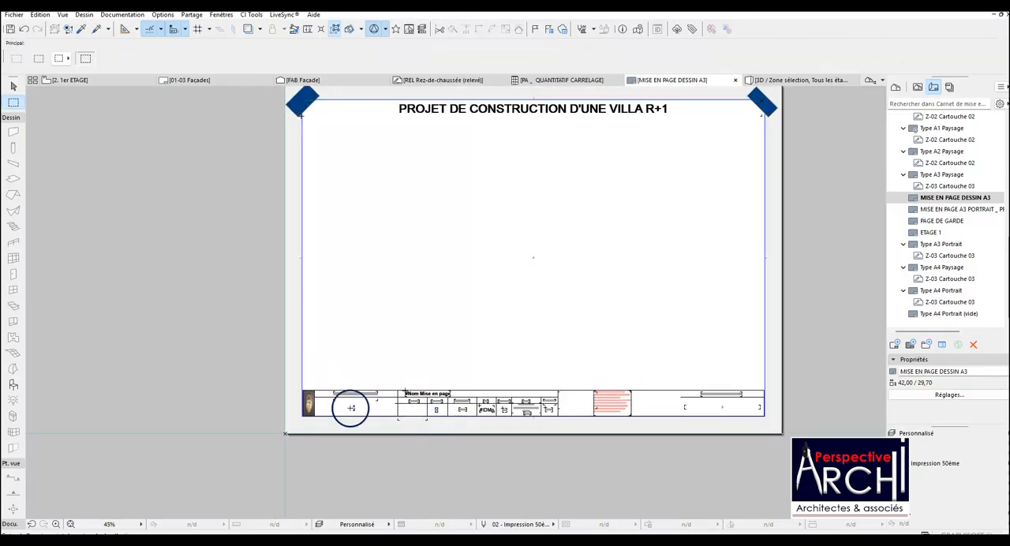
# Set the project name in the project information to "PROJET DE CONSTRUCTIO D'UN IMMEUBLE R+9".
pyautogui.click(15, 15)
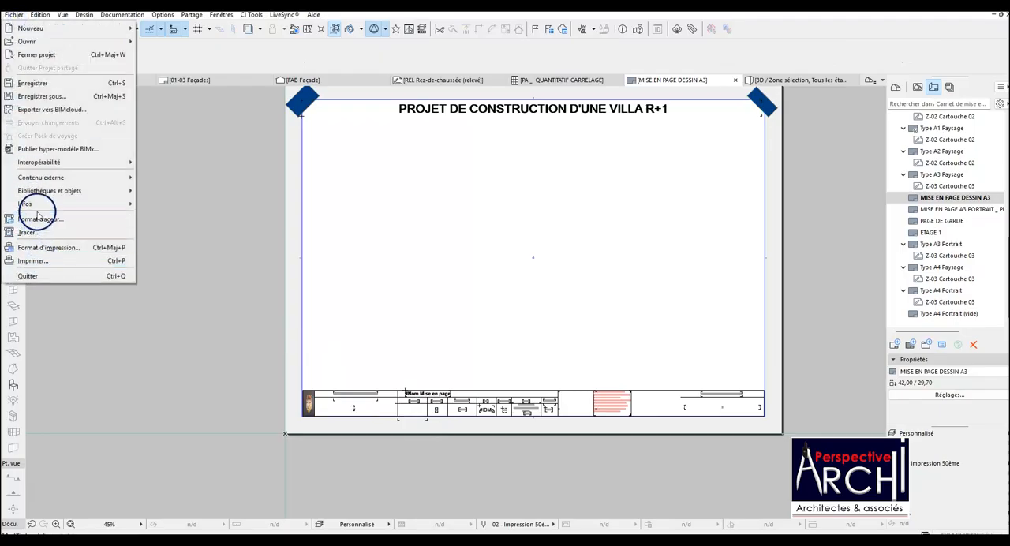
pyautogui.moveTo(51, 205)
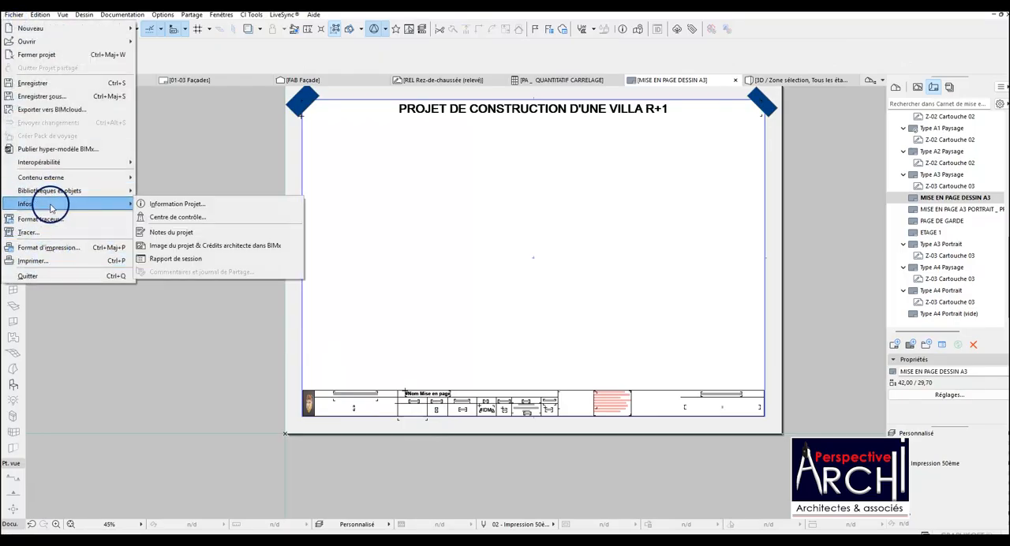
pyautogui.click(204, 204)
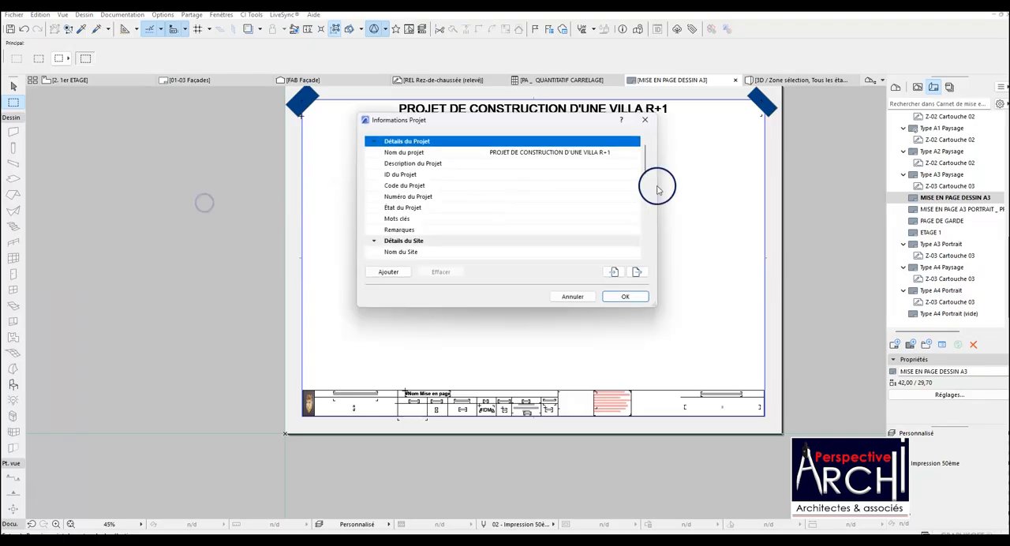
pyautogui.click(517, 152)
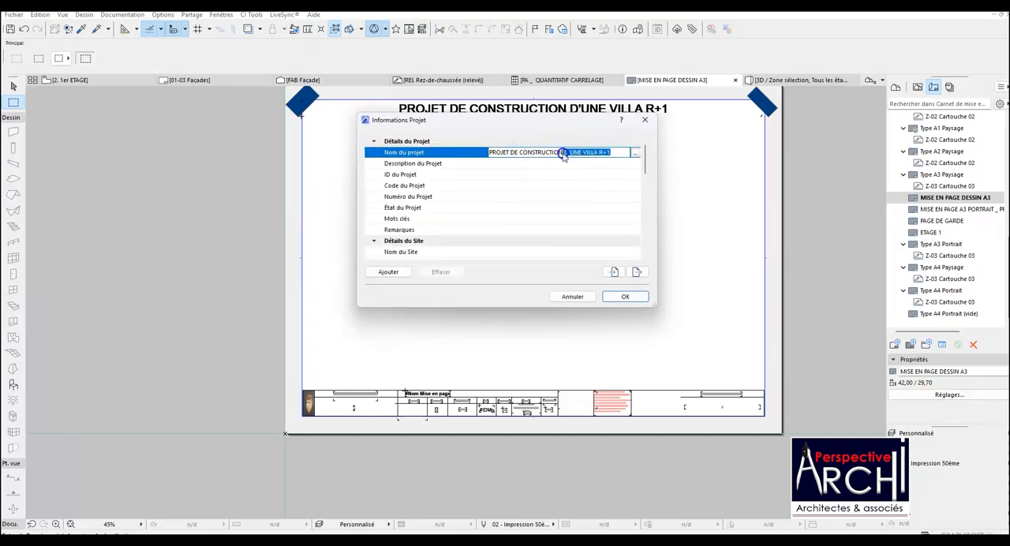
pyautogui.click(618, 152)
pyautogui.scroll(-1, 465, 180)
pyautogui.scroll(1, 465, 180)
pyautogui.scroll(-1, 522, 172)
pyautogui.scroll(1, 525, 175)
pyautogui.click(600, 152)
pyautogui.scroll(-3, 449, 210)
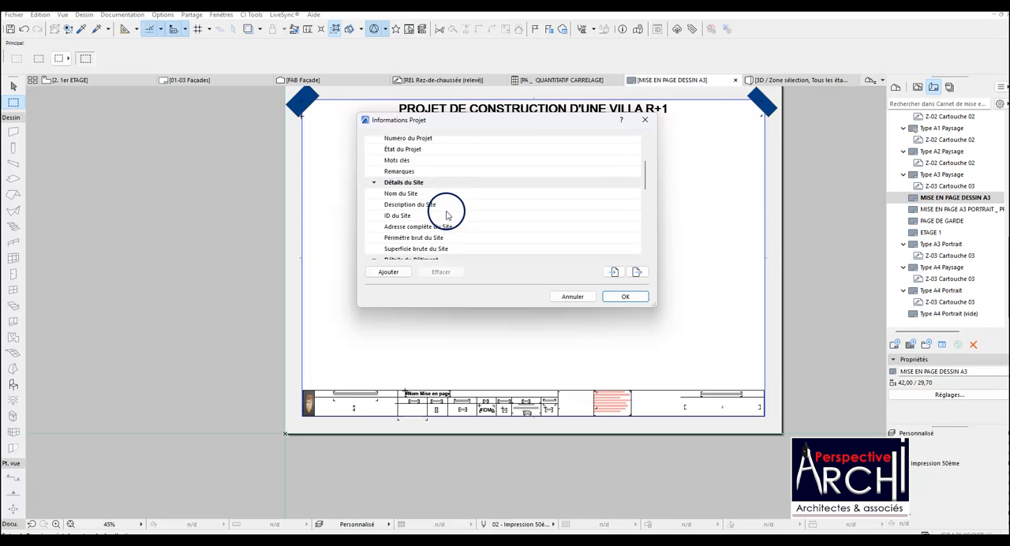
pyautogui.scroll(-1, 507, 217)
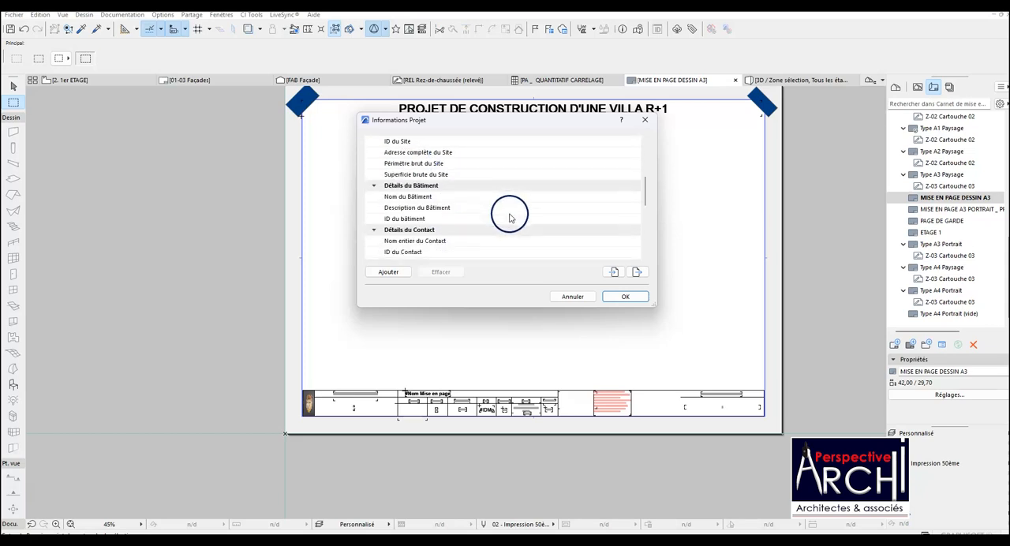
pyautogui.click(624, 296)
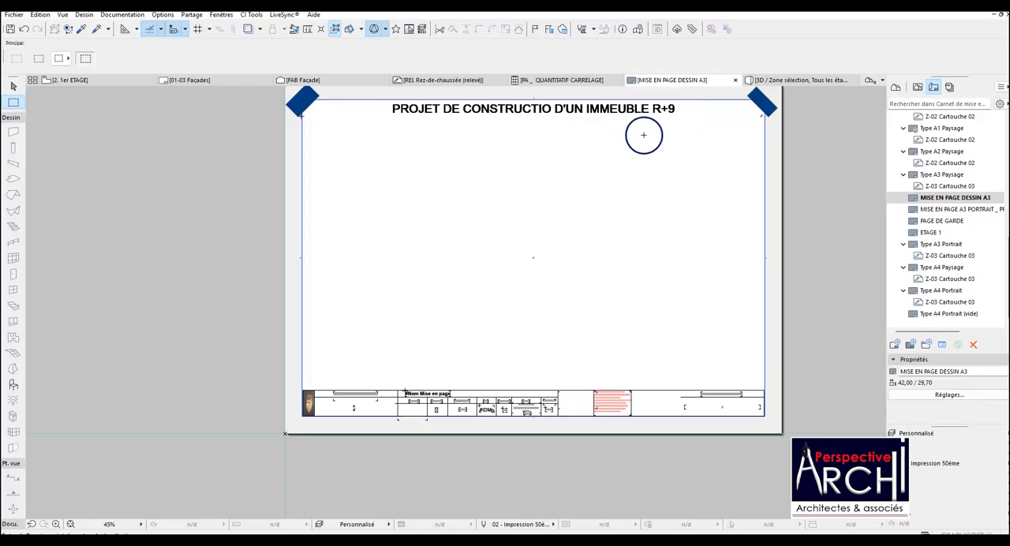
# Examine the title block's layout name, client, phase, index, scale, number, format, date and drawing fields.
pyautogui.scroll(5, 453, 438)
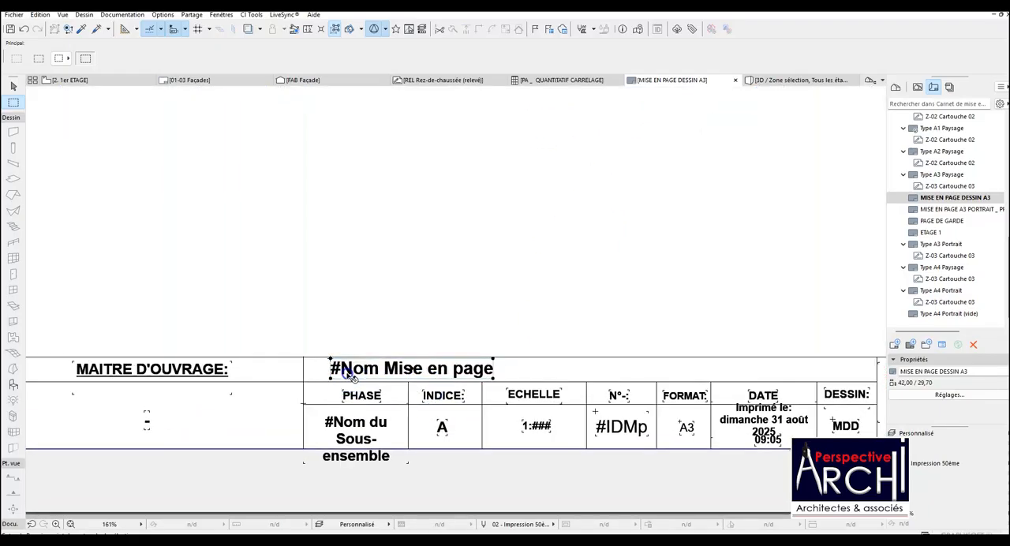
pyautogui.click(396, 367)
pyautogui.scroll(-1, 400, 366)
pyautogui.scroll(-3, 400, 365)
pyautogui.scroll(4, 400, 362)
pyautogui.scroll(-3, 401, 362)
pyautogui.scroll(3, 257, 377)
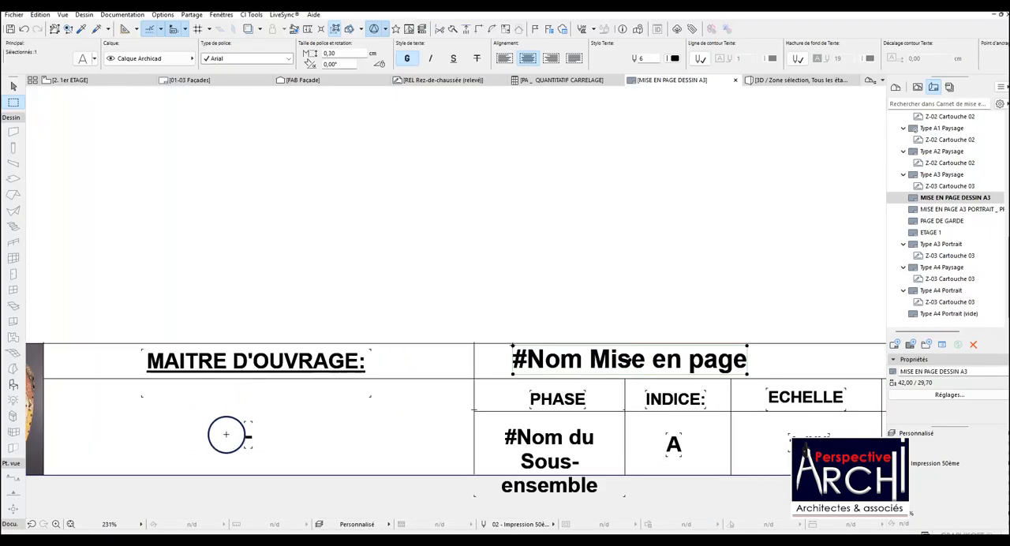
pyautogui.scroll(-4, 272, 422)
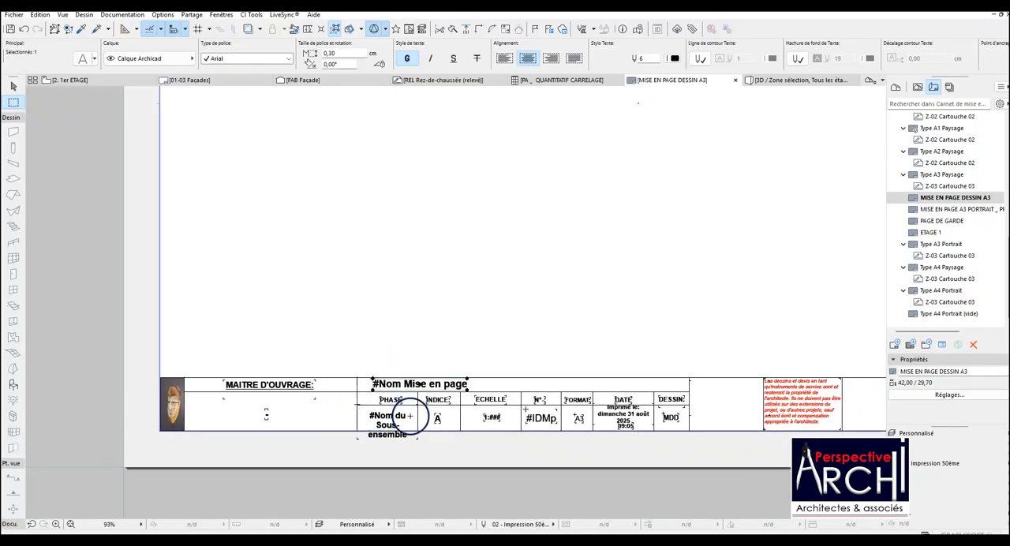
pyautogui.scroll(4, 373, 413)
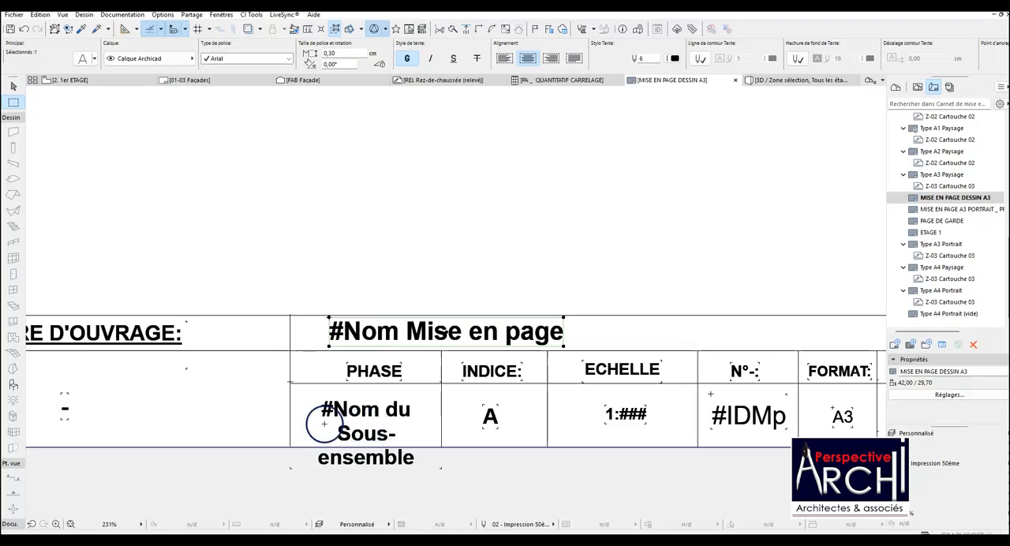
pyautogui.scroll(-5, 389, 418)
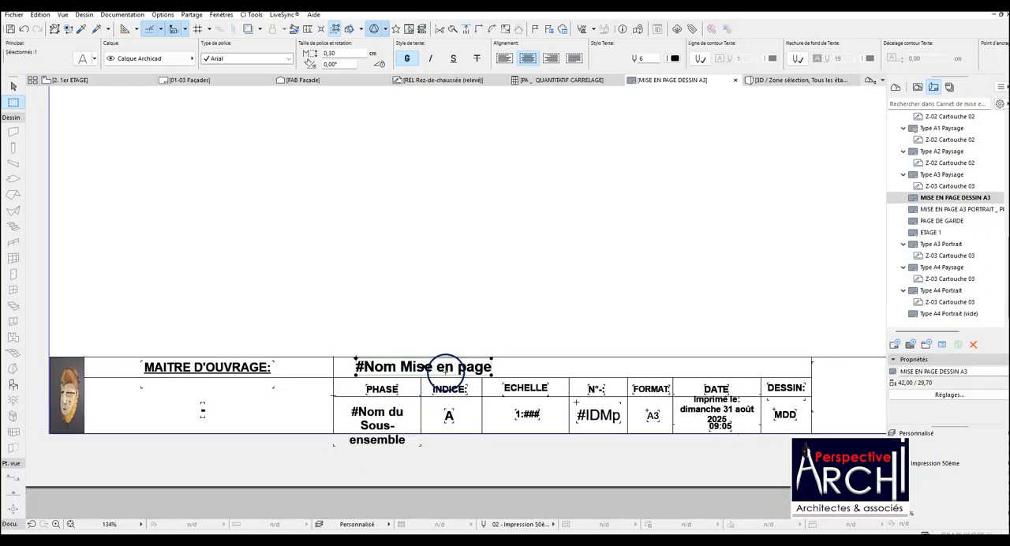
pyautogui.press('Escape')
# Start the Text tool on the A3 master layout and show the hidden layer Z-SITE DU PROJET LIGNE.
pyautogui.click(11, 117)
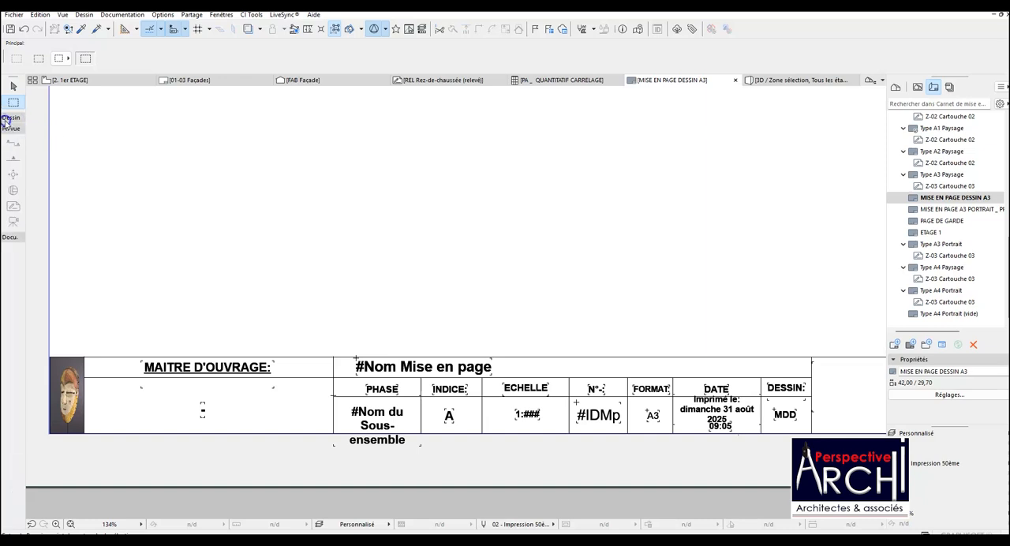
pyautogui.click(10, 237)
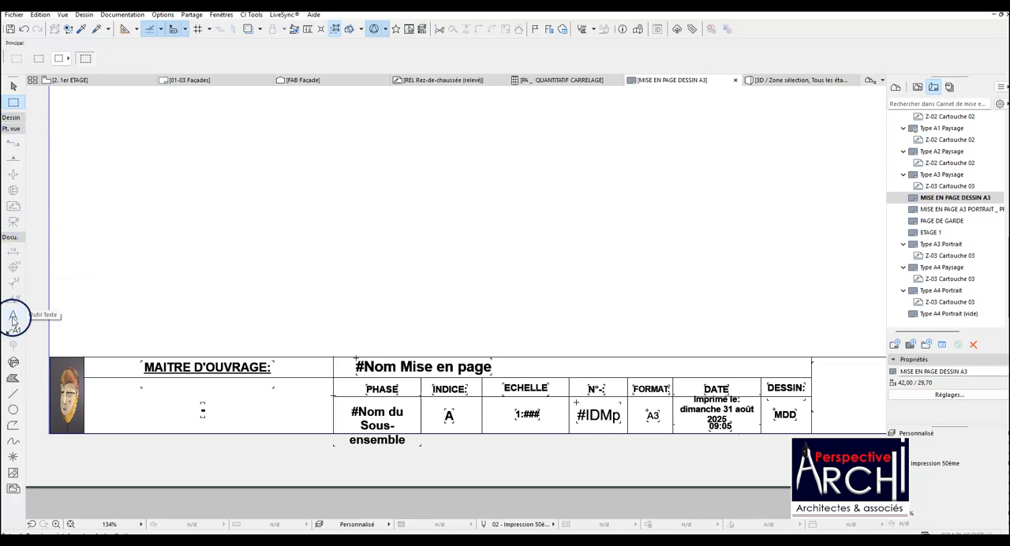
pyautogui.click(13, 315)
pyautogui.click(446, 229)
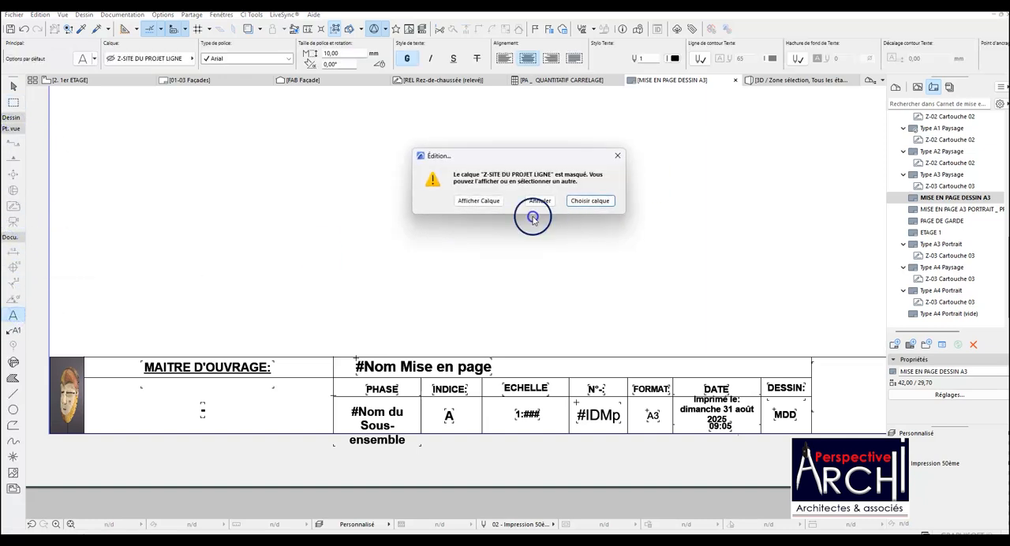
pyautogui.click(478, 201)
# Pick up the text settings of the MAITRE D'OUVRAGE label and place an empty text box above the title block.
pyautogui.click(77, 30)
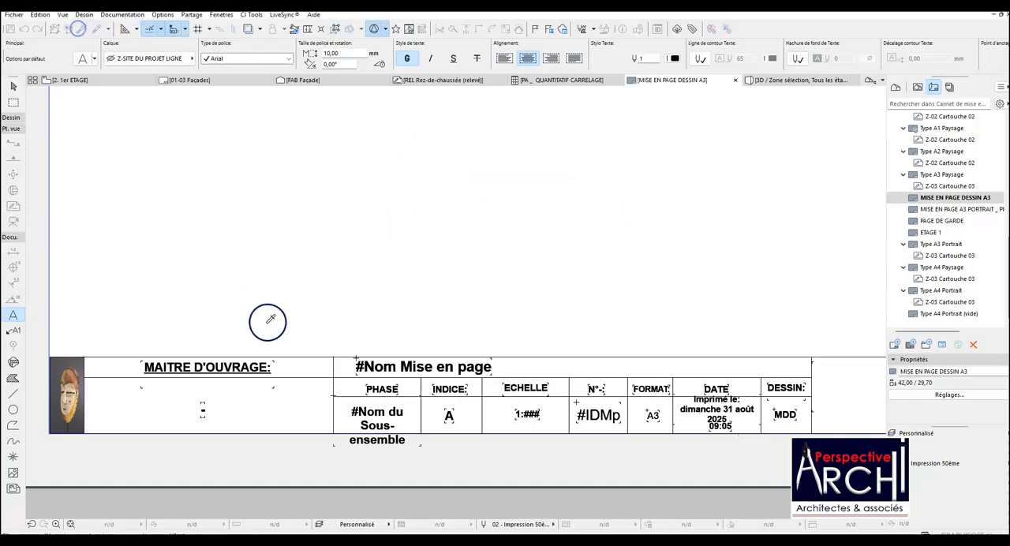
pyautogui.click(263, 365)
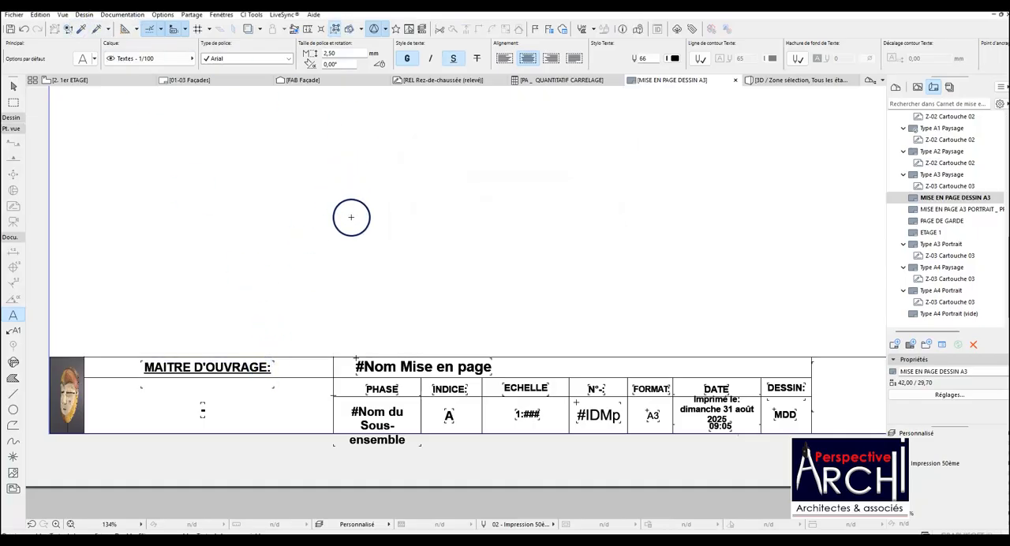
pyautogui.click(351, 217)
pyautogui.click(516, 261)
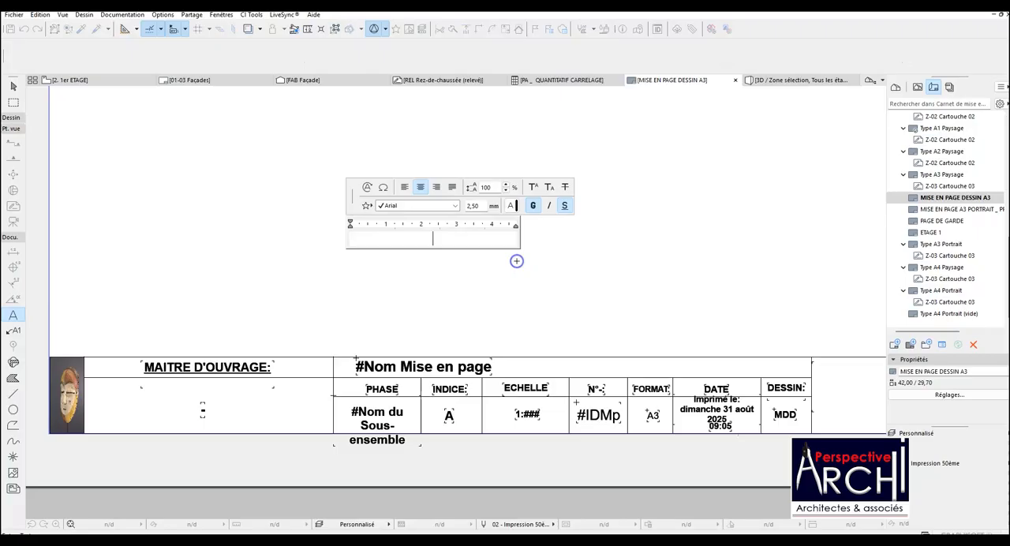
# Browse the automatic text fields available under Maillage, Hachure and Mise en page without inserting one.
pyautogui.click(366, 188)
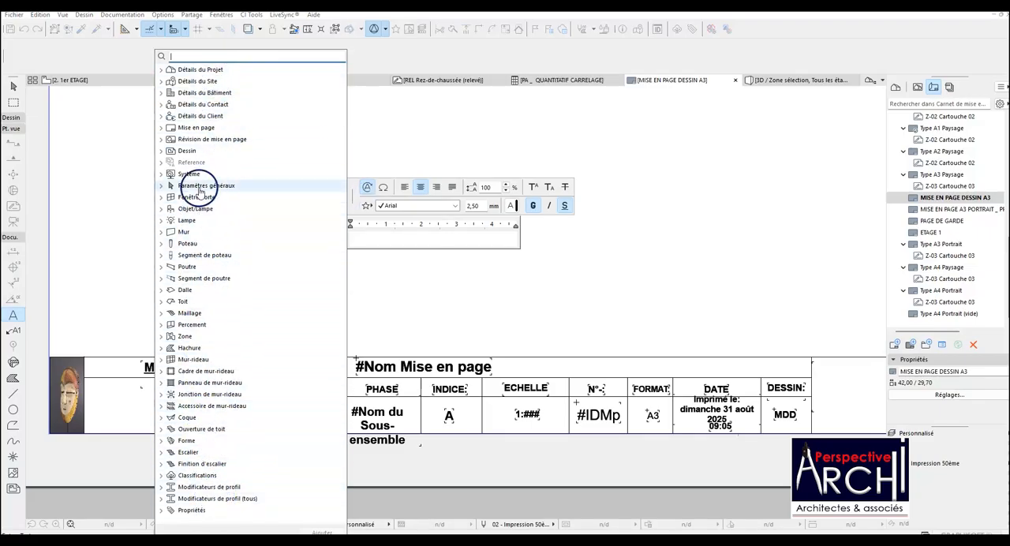
pyautogui.click(161, 313)
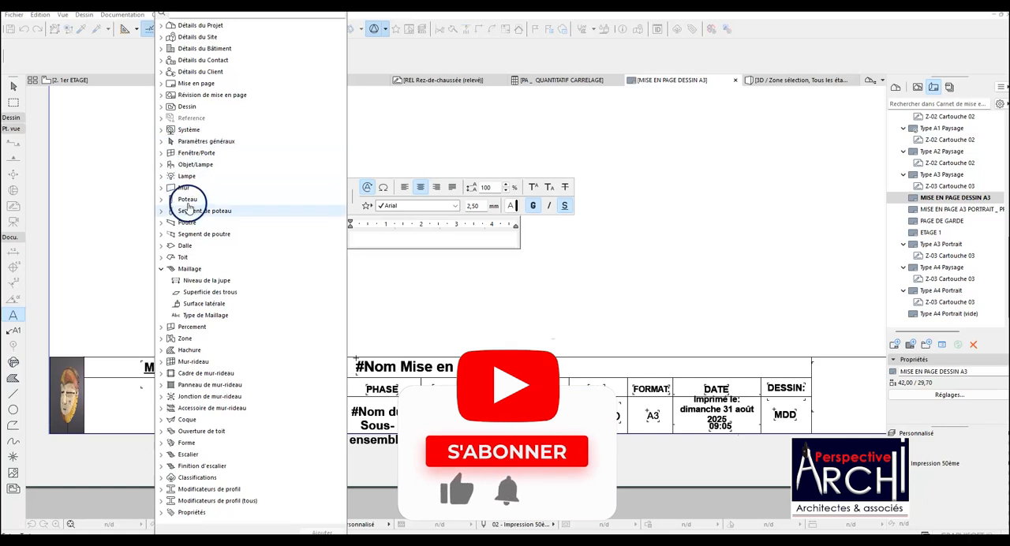
pyautogui.click(161, 349)
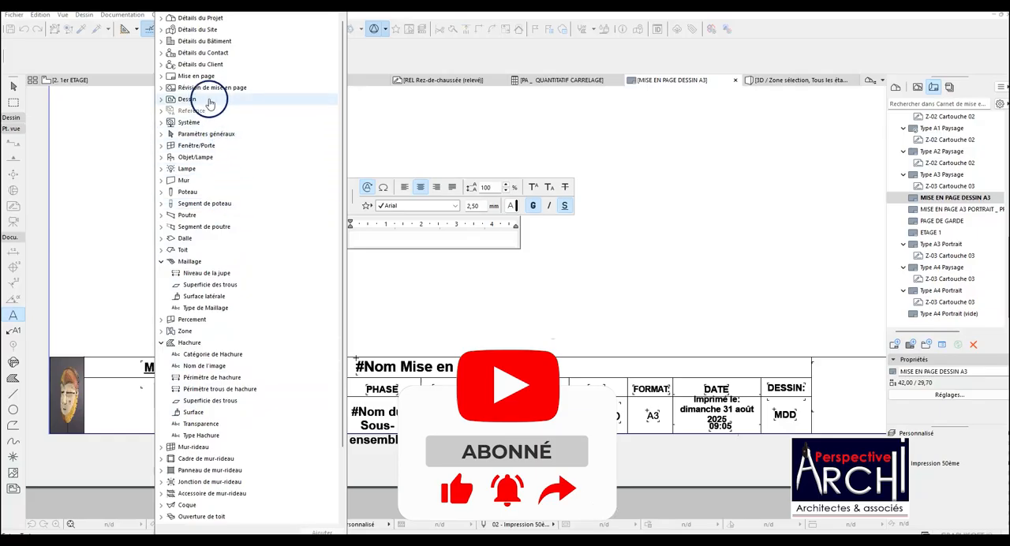
pyautogui.click(161, 76)
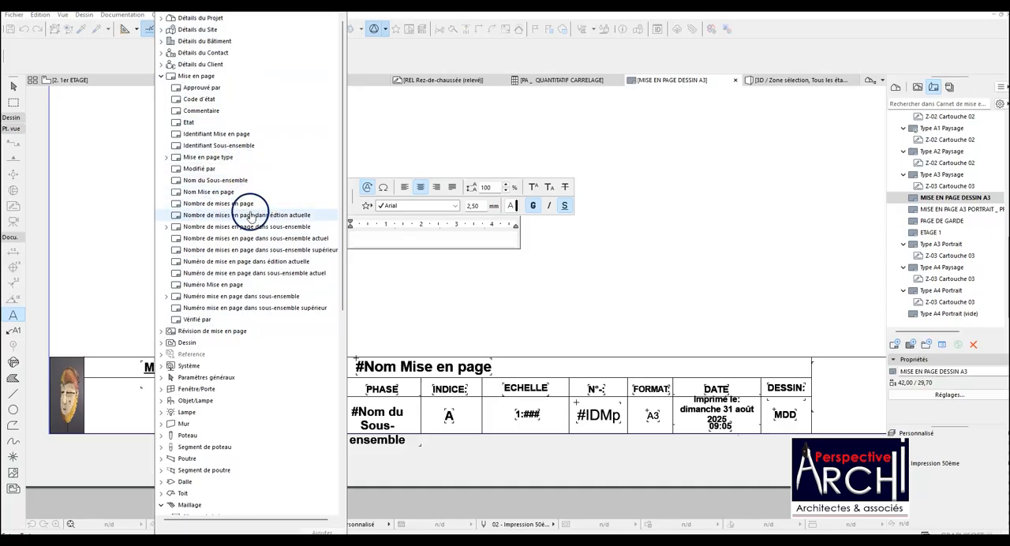
pyautogui.click(236, 319)
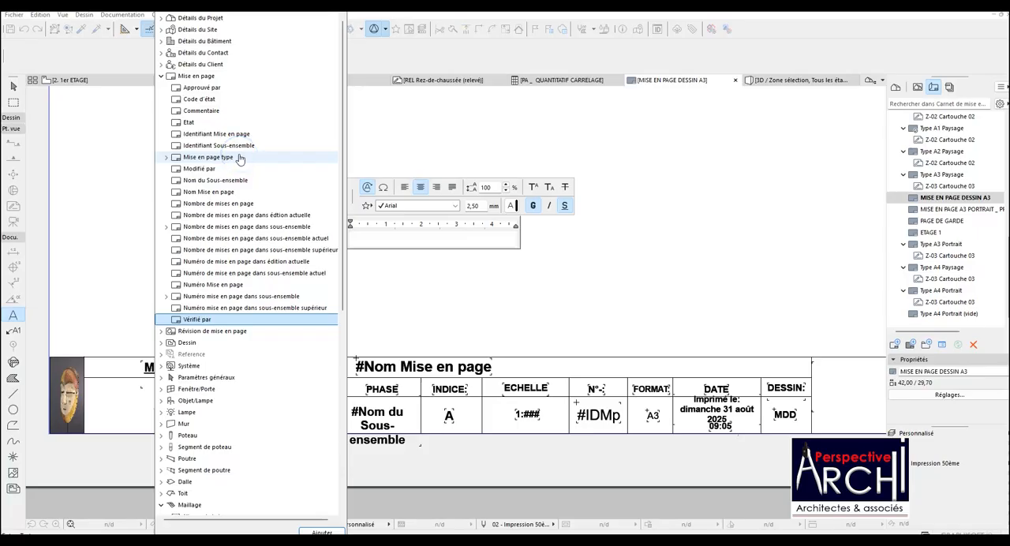
pyautogui.click(463, 123)
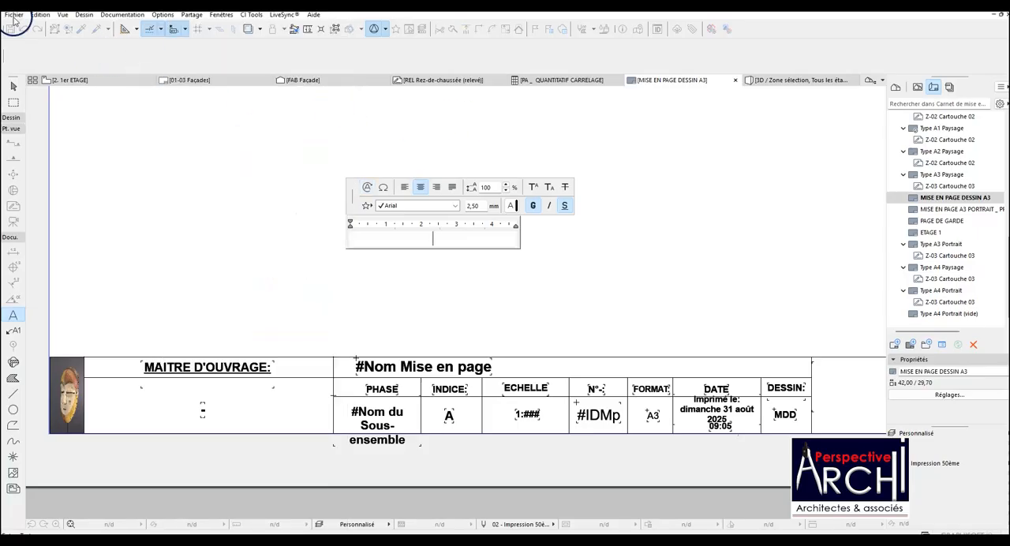
pyautogui.click(13, 17)
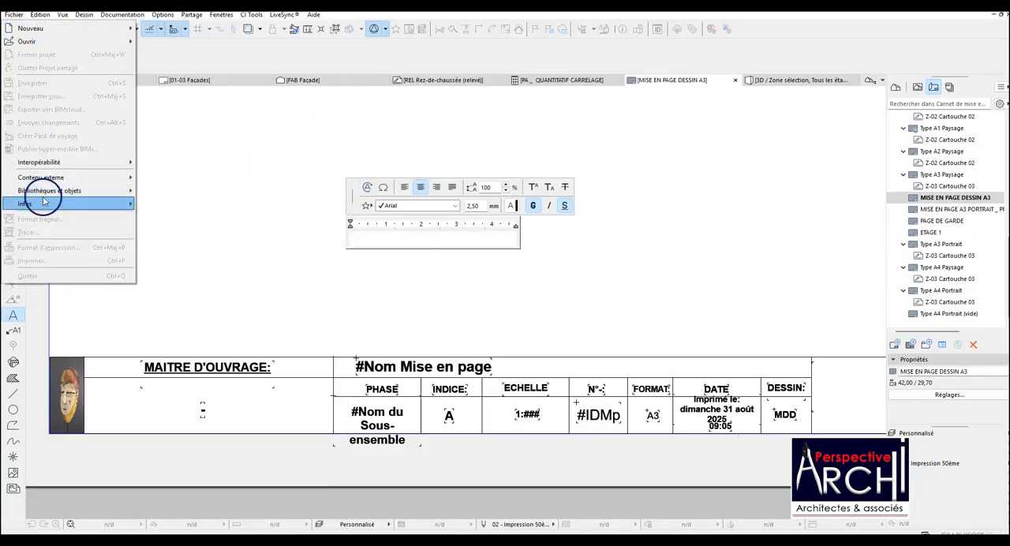
pyautogui.moveTo(58, 204)
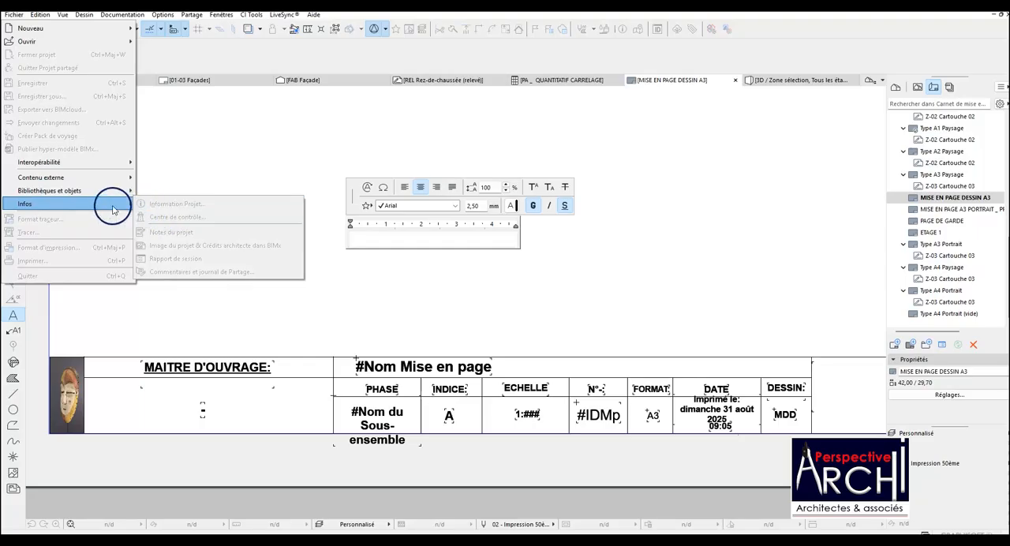
pyautogui.click(354, 246)
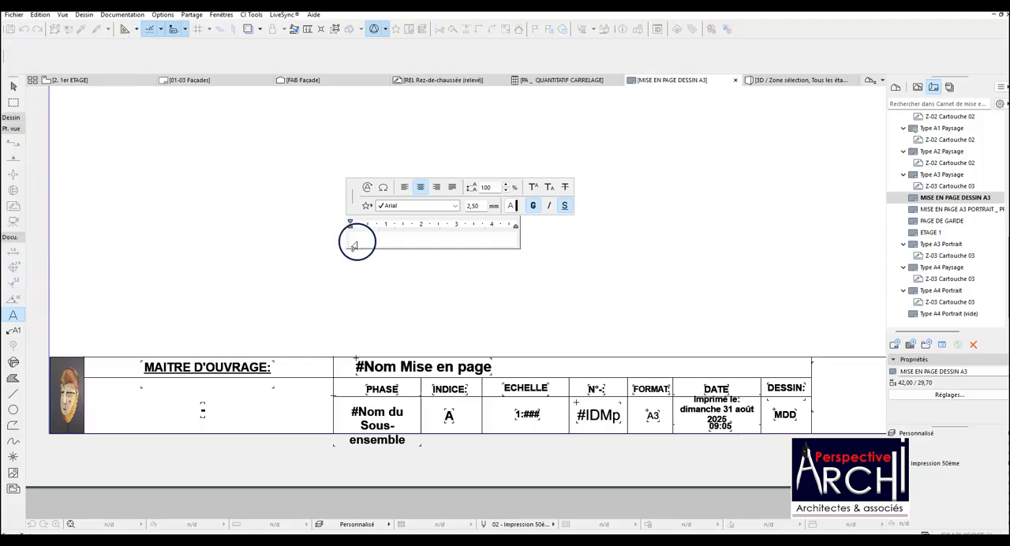
# Insert the layout autotext "Modifié par" into the empty text box above the title block and finish the text.
pyautogui.click(367, 187)
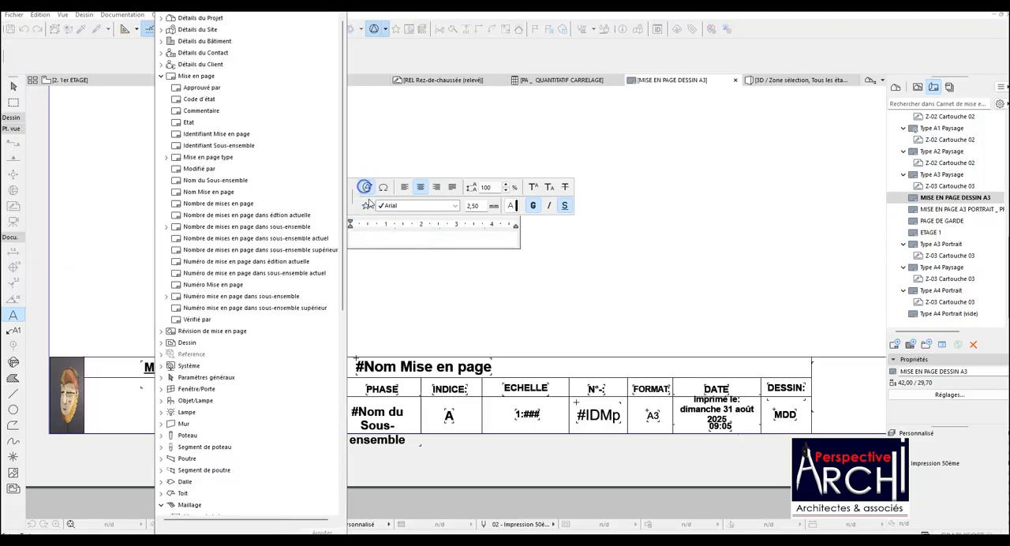
pyautogui.click(207, 169)
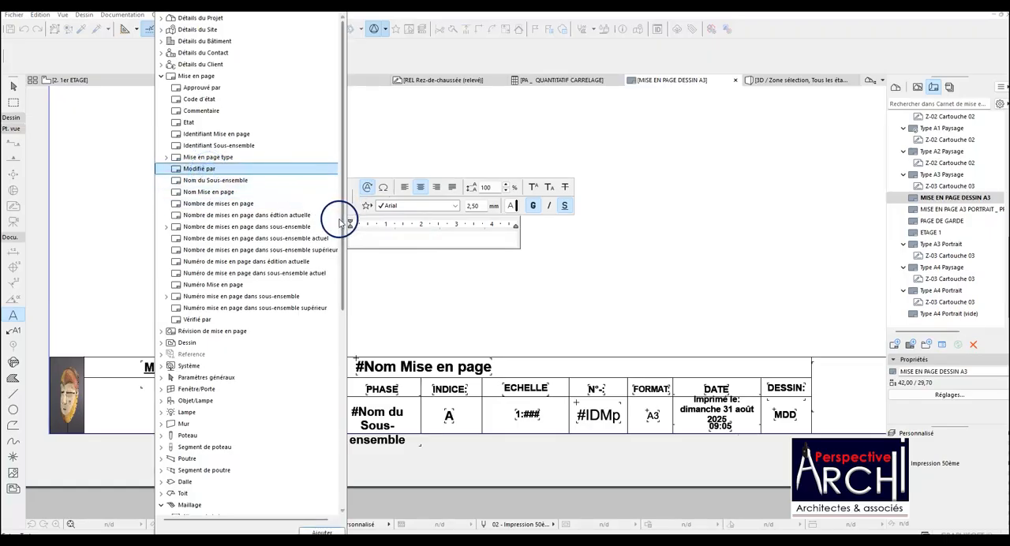
pyautogui.click(322, 530)
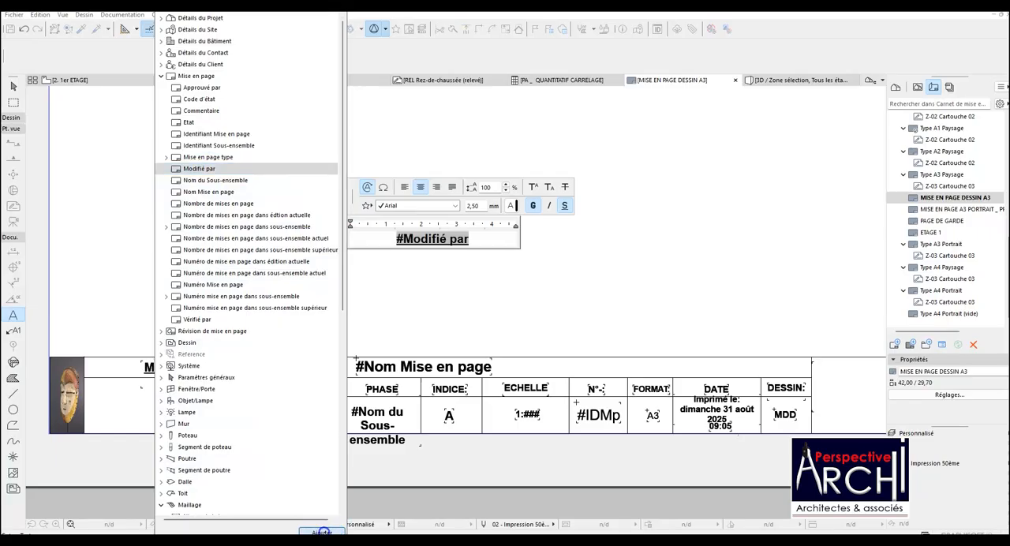
pyautogui.click(676, 271)
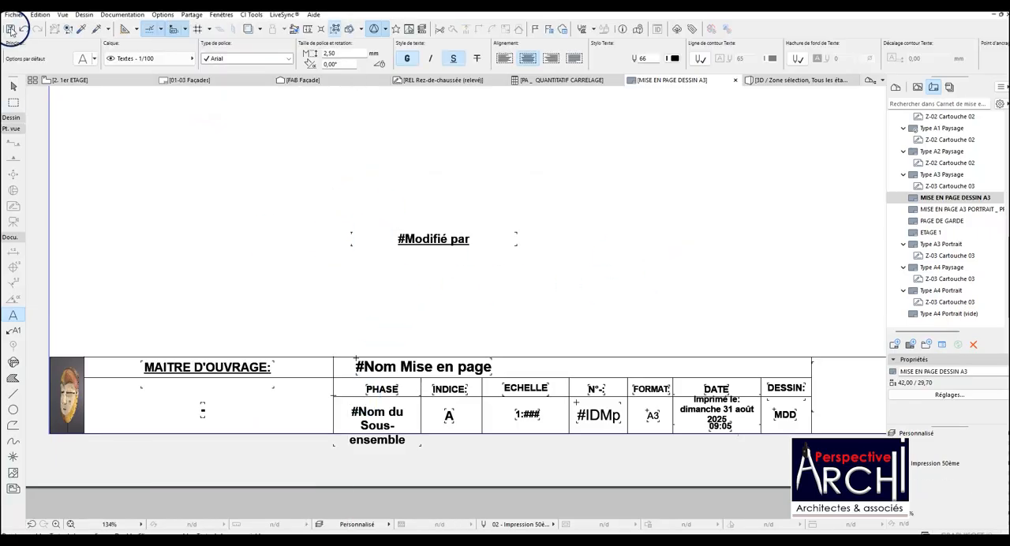
# Examine the project, site, building and contact fields in the project information, leaving them unedited.
pyautogui.click(14, 14)
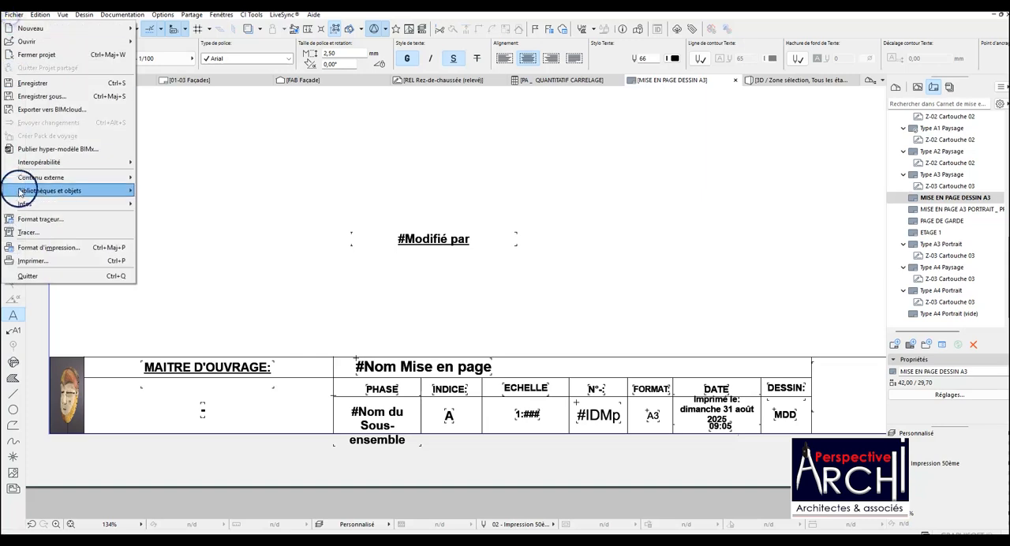
pyautogui.moveTo(37, 202)
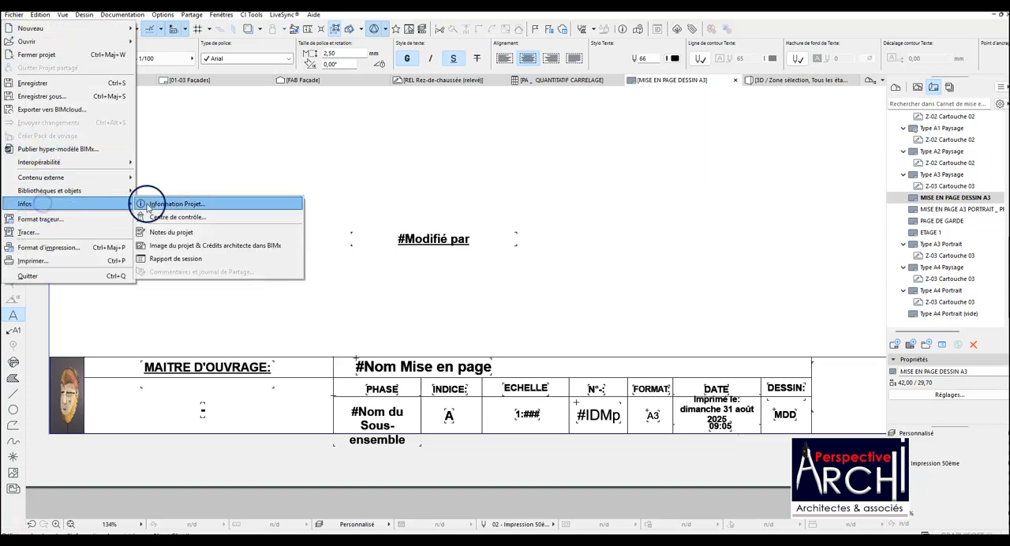
pyautogui.click(160, 204)
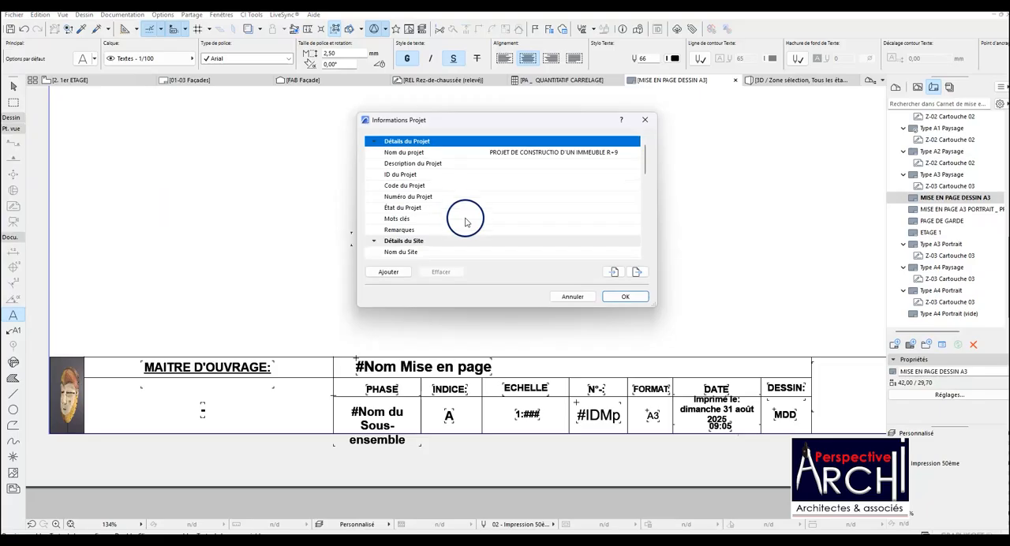
pyautogui.scroll(-6, 447, 184)
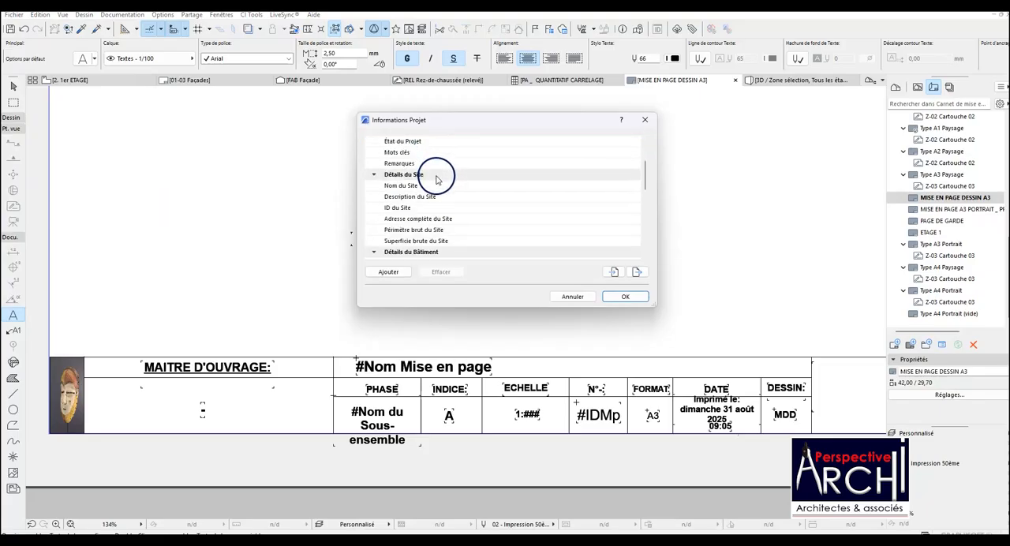
pyautogui.scroll(-8, 435, 183)
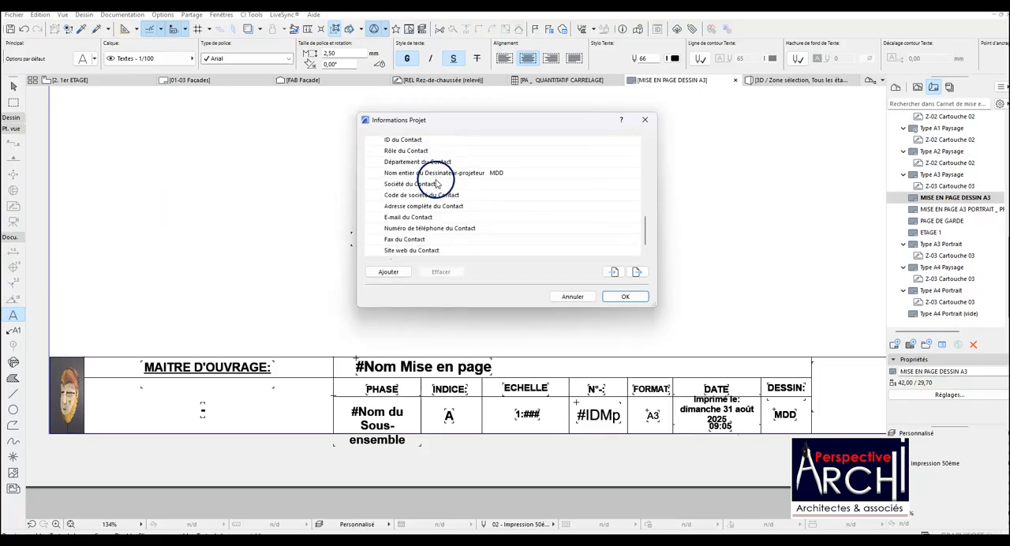
pyautogui.scroll(5, 485, 201)
pyautogui.scroll(5, 476, 200)
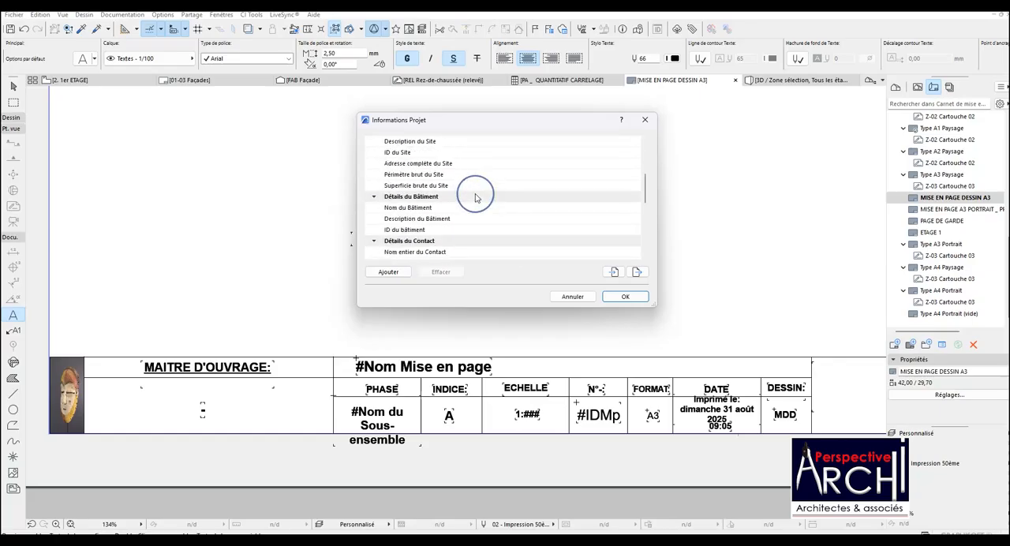
pyautogui.scroll(4, 473, 195)
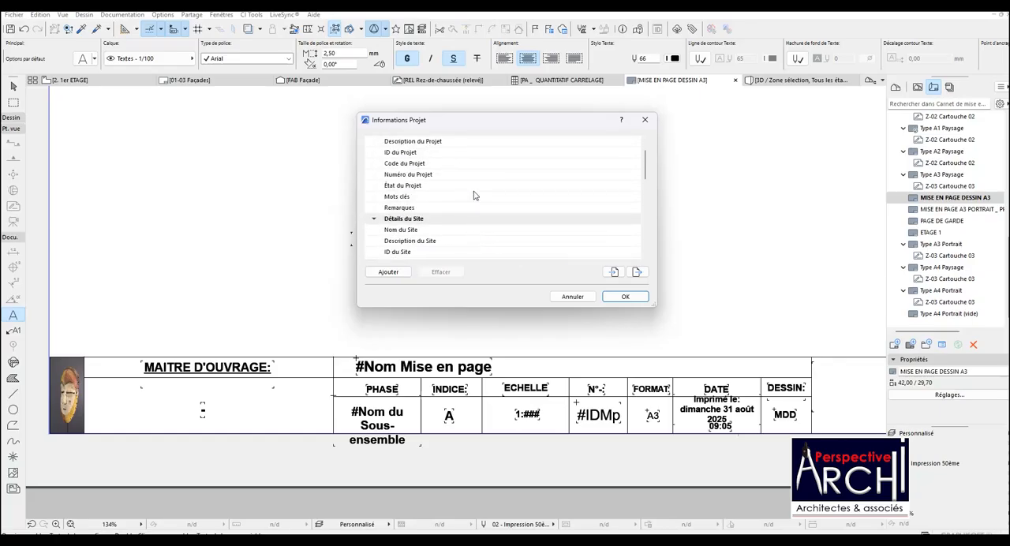
pyautogui.scroll(-5, 433, 168)
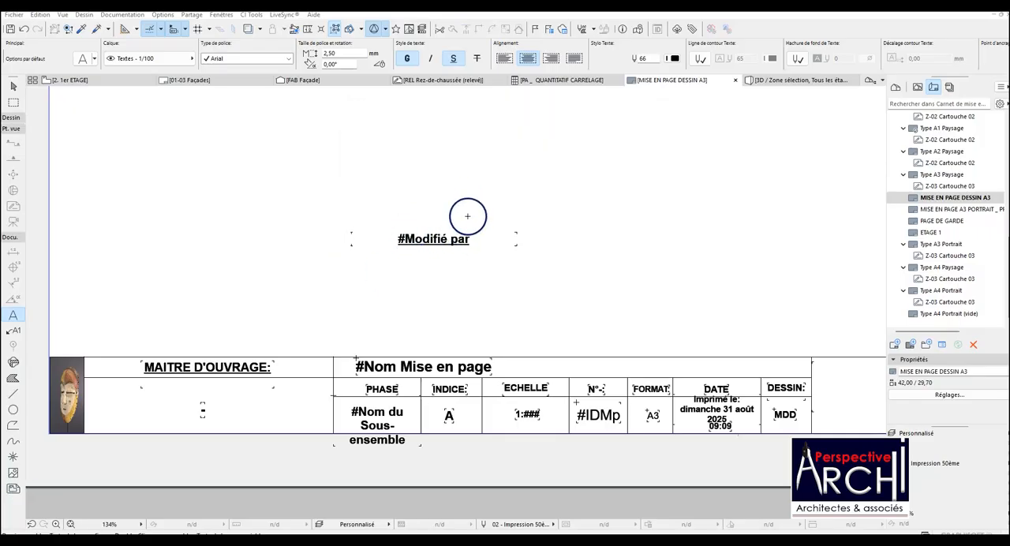
# Open the project notes to check what information they hold.
pyautogui.scroll(2, 467, 216)
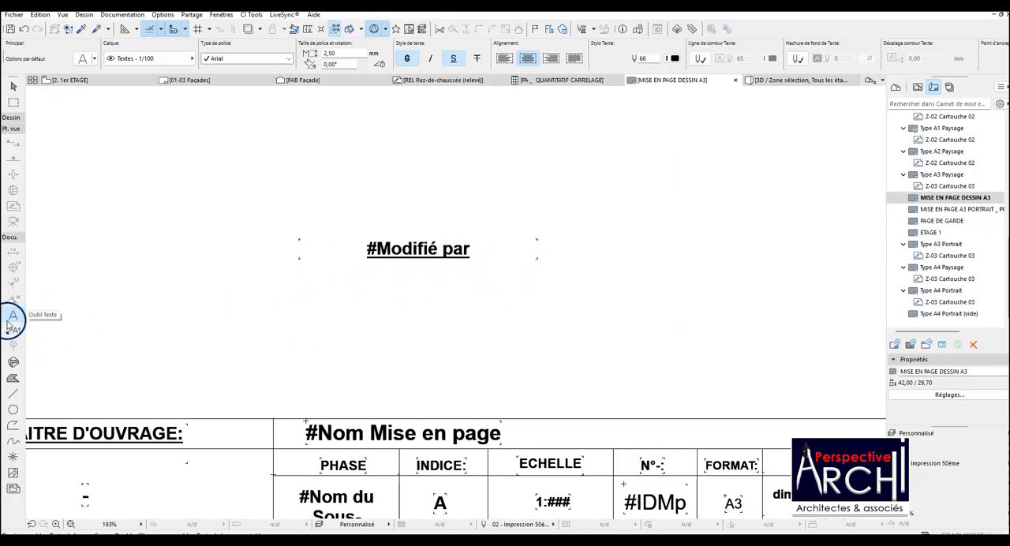
pyautogui.click(13, 14)
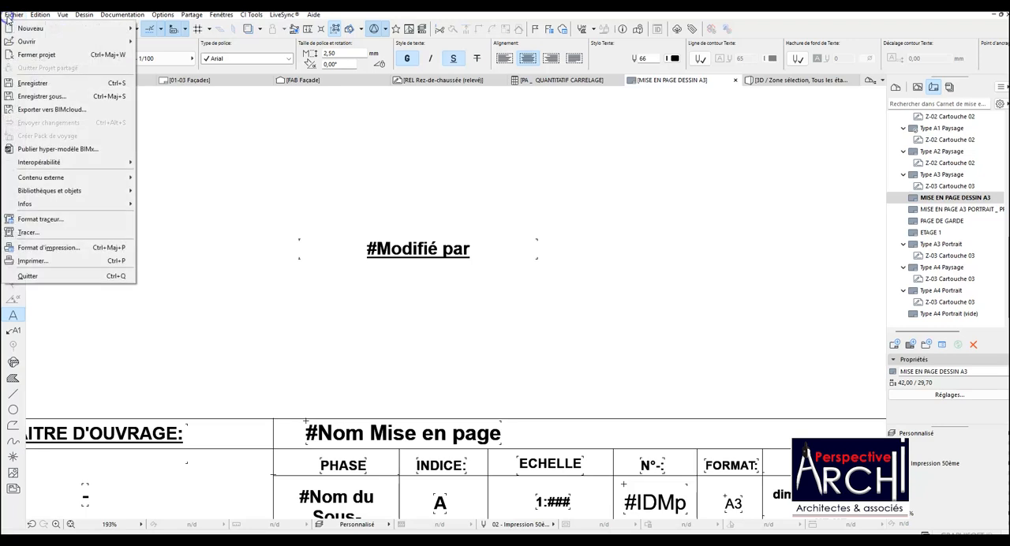
pyautogui.moveTo(60, 201)
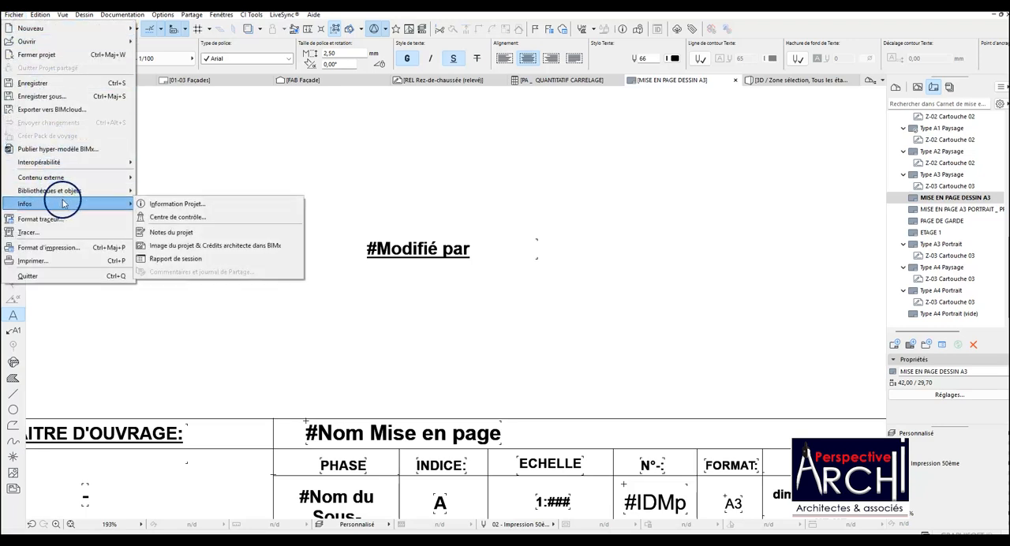
pyautogui.click(190, 233)
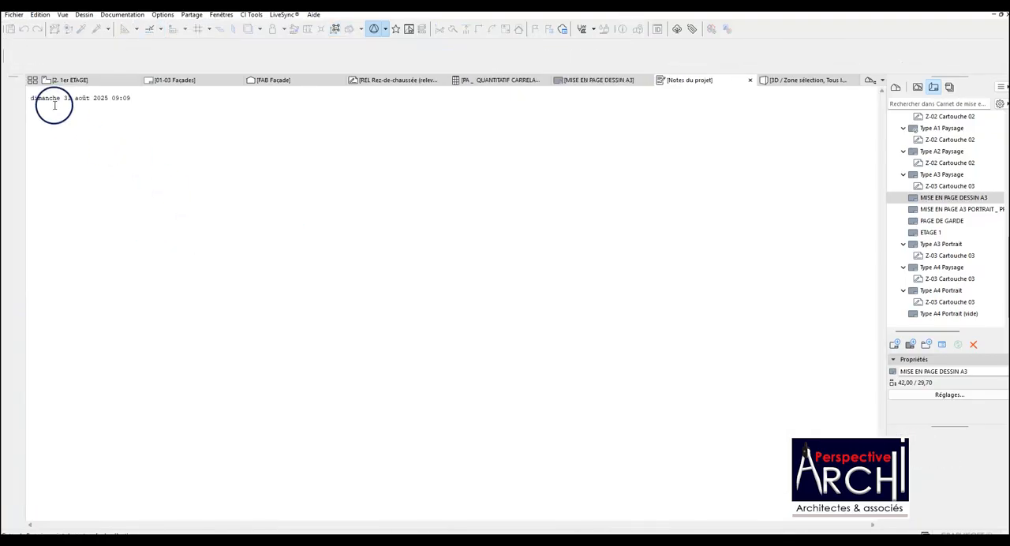
pyautogui.click(9, 18)
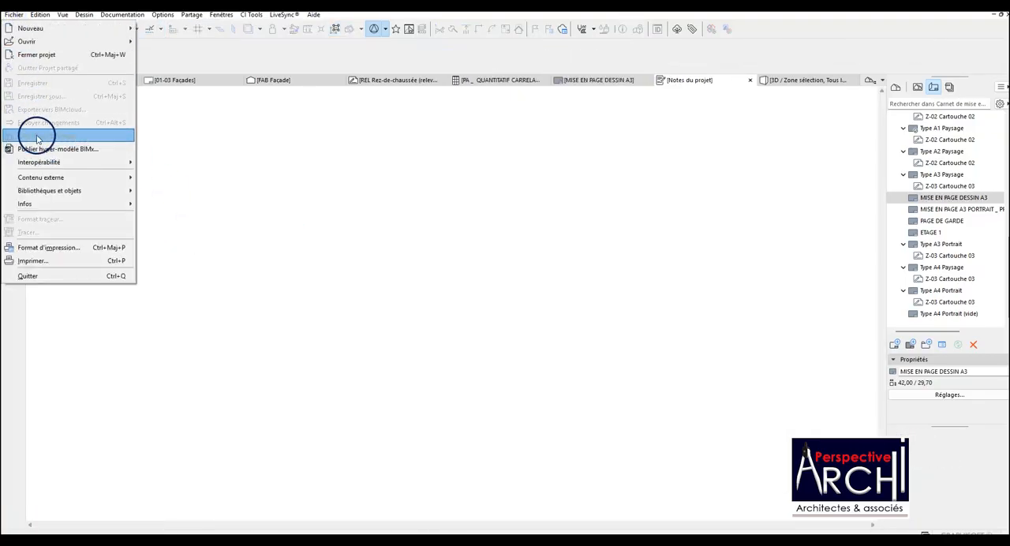
pyautogui.click(43, 205)
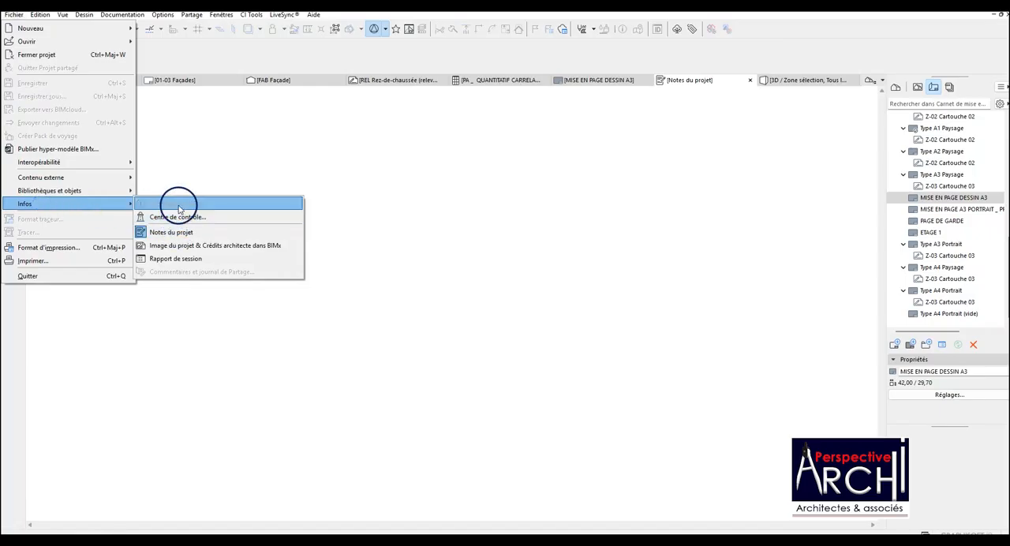
pyautogui.press('Escape')
pyautogui.press('Escape')
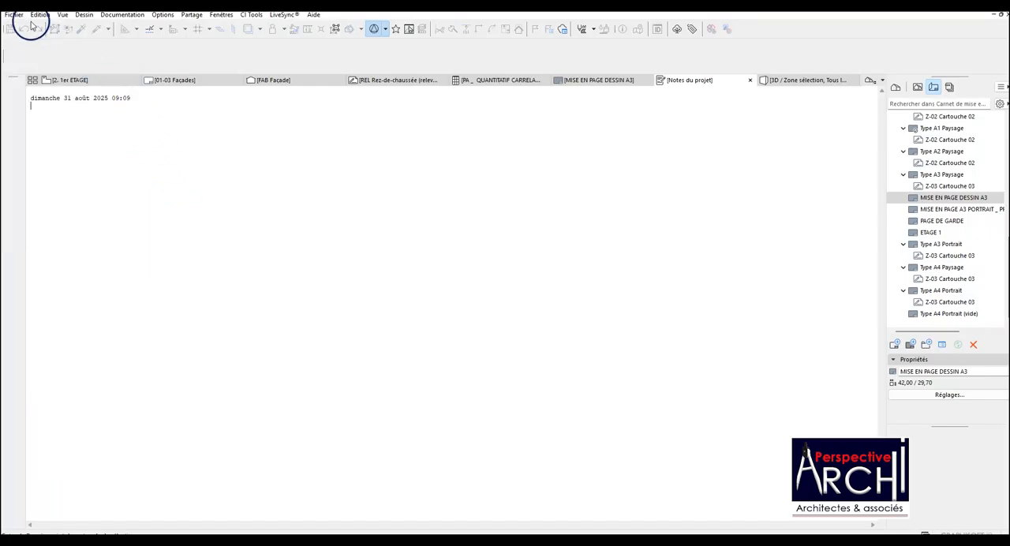
pyautogui.click(12, 17)
pyautogui.click(362, 416)
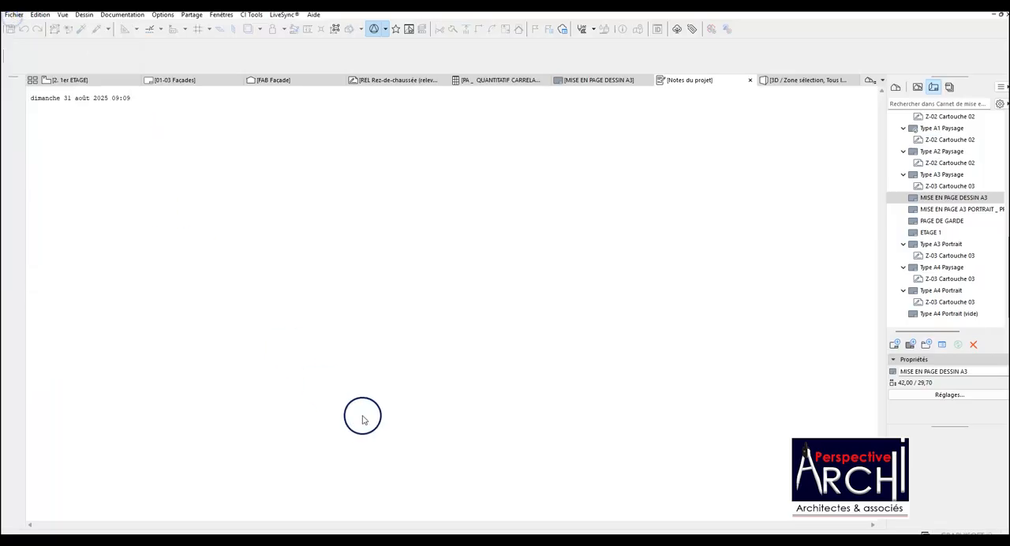
# Close the project notes and review the project, site, building, contact and client fields in the project information.
pyautogui.click(750, 80)
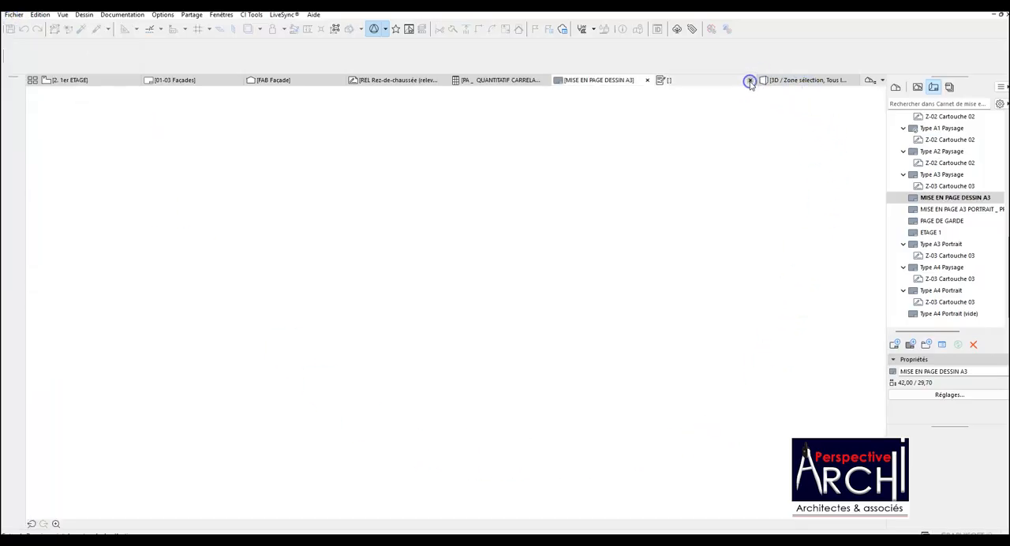
pyautogui.click(16, 15)
pyautogui.moveTo(83, 203)
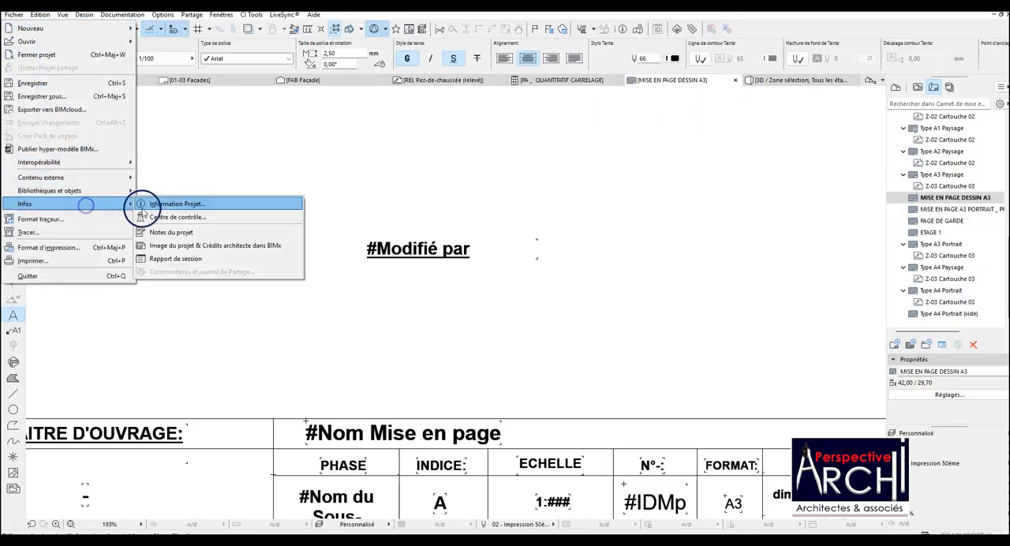
pyautogui.click(184, 207)
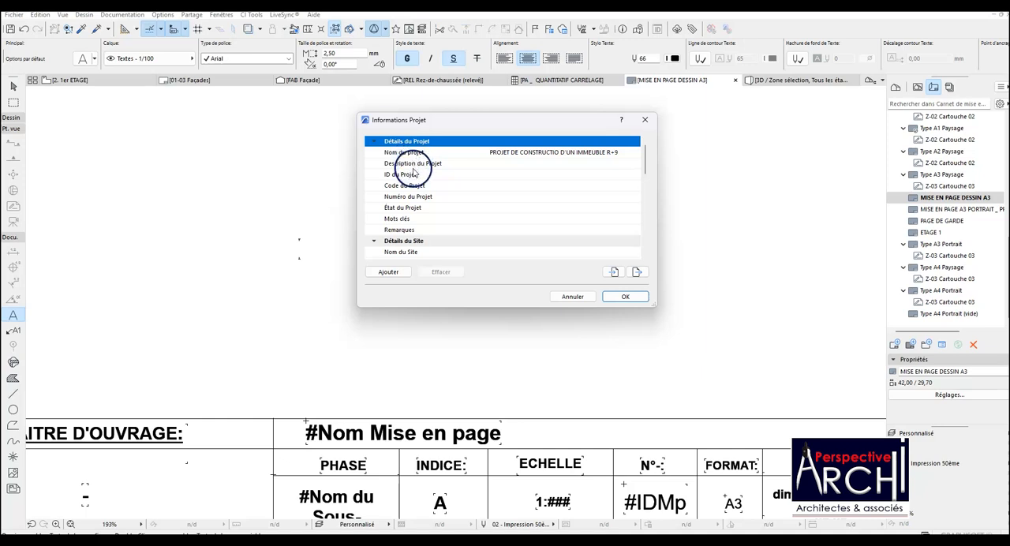
pyautogui.scroll(-5, 413, 172)
pyautogui.scroll(-10, 408, 226)
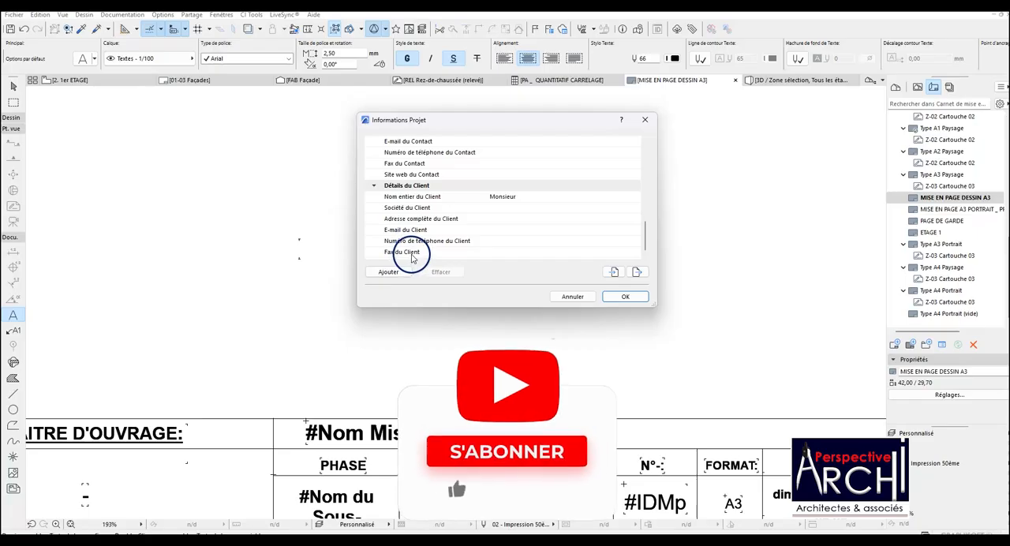
pyautogui.scroll(15, 409, 250)
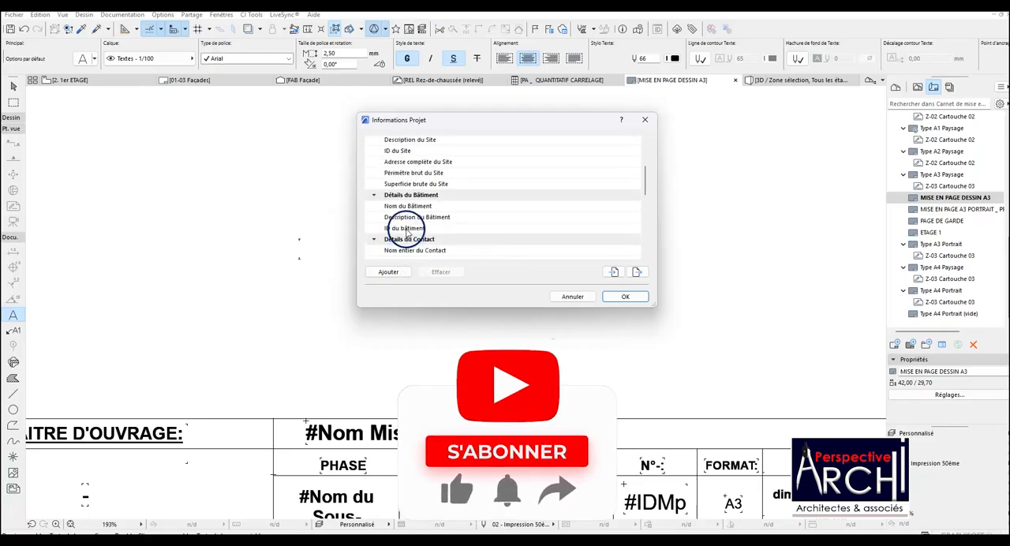
pyautogui.scroll(-5, 408, 221)
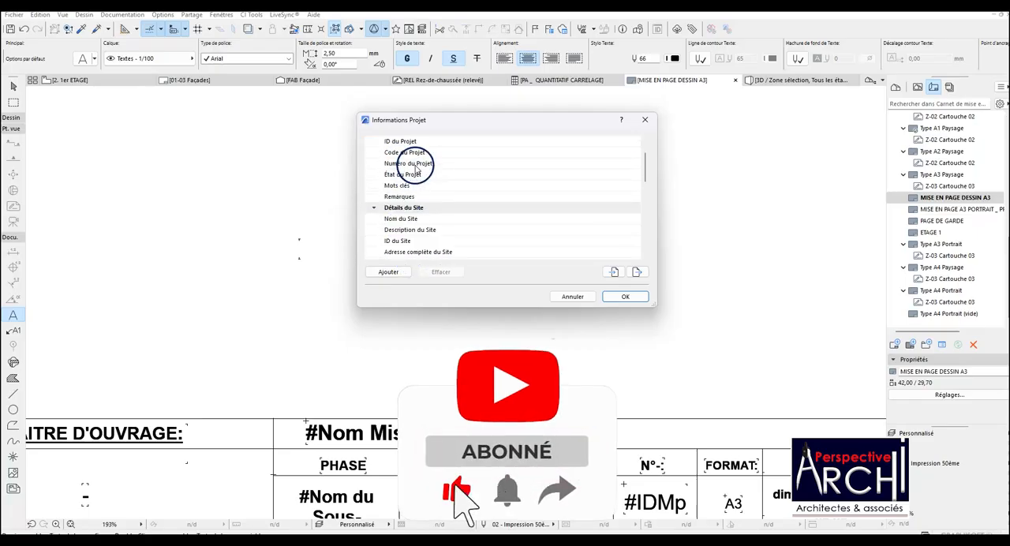
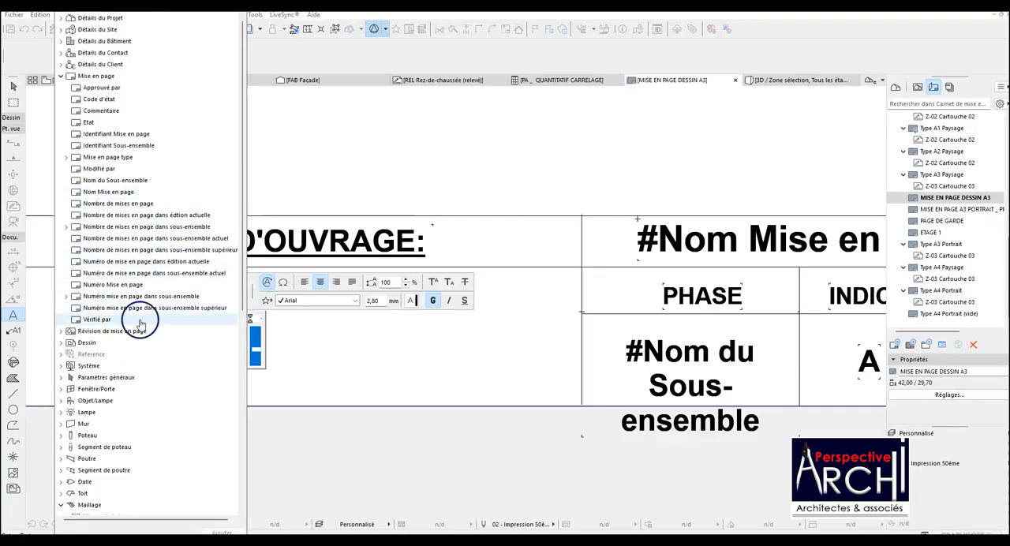
# Insert the autotext "Nom entier du Client" into the text box under MAITRE D'OUVRAGE and finish the text.
pyautogui.write('nom')
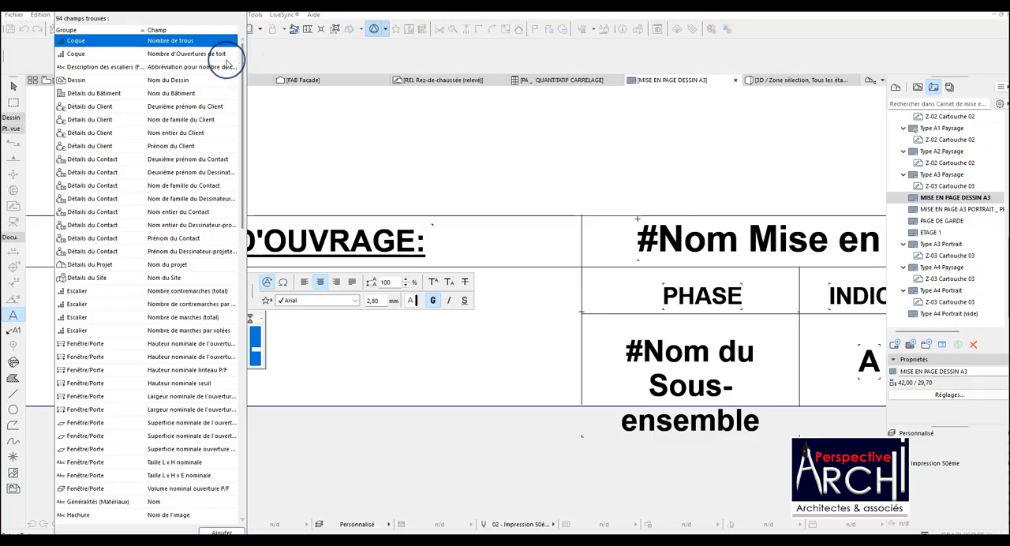
pyautogui.write(' du')
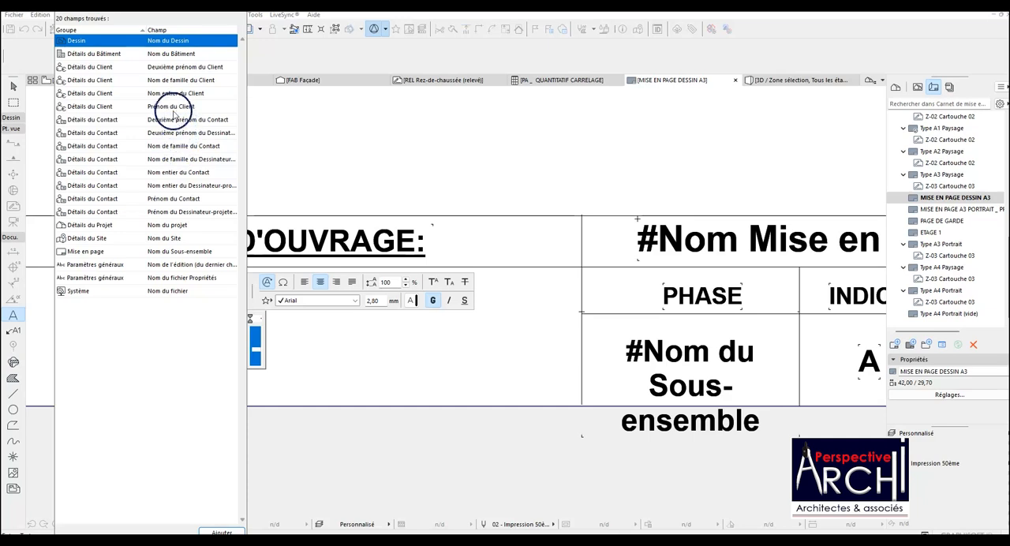
pyautogui.click(172, 95)
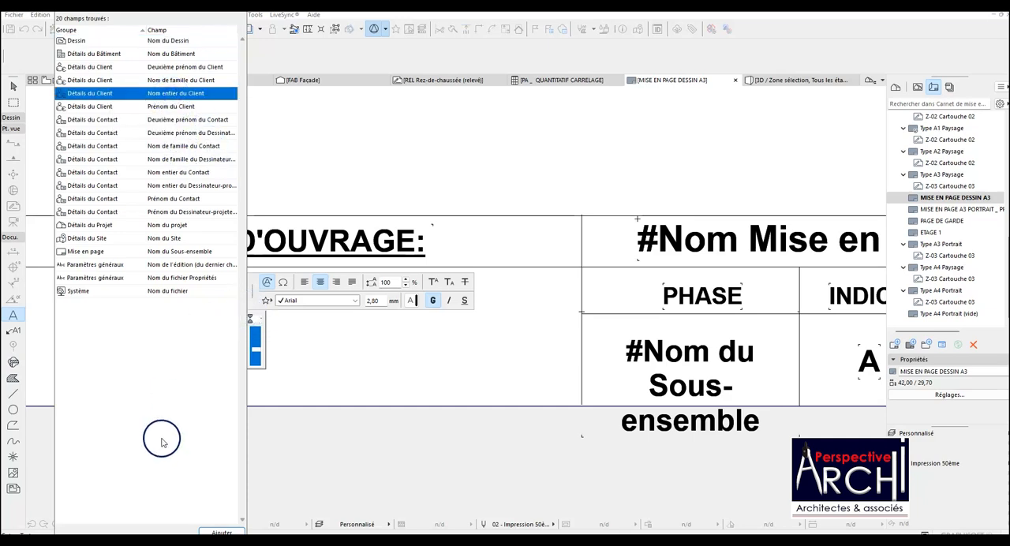
pyautogui.click(218, 527)
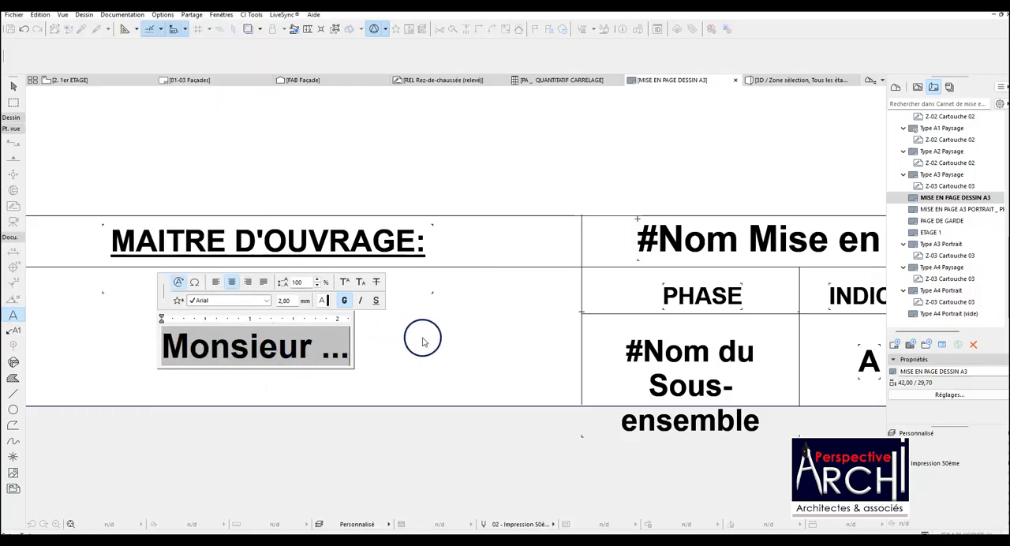
pyautogui.click(510, 173)
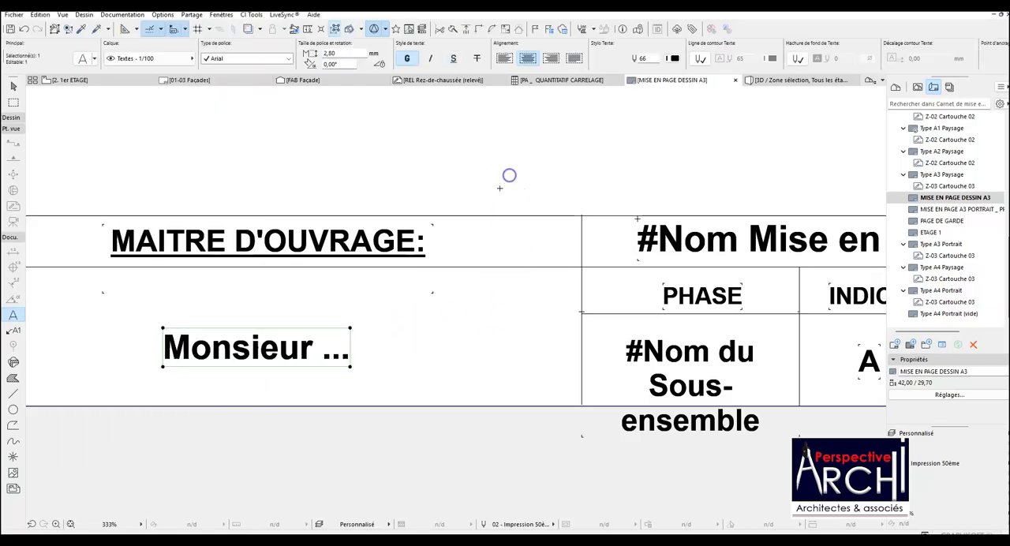
# Examine the title block cells one by one, from the client, phase and index through to the date and DESSIN.
pyautogui.scroll(-3, 510, 173)
pyautogui.scroll(-6, 438, 299)
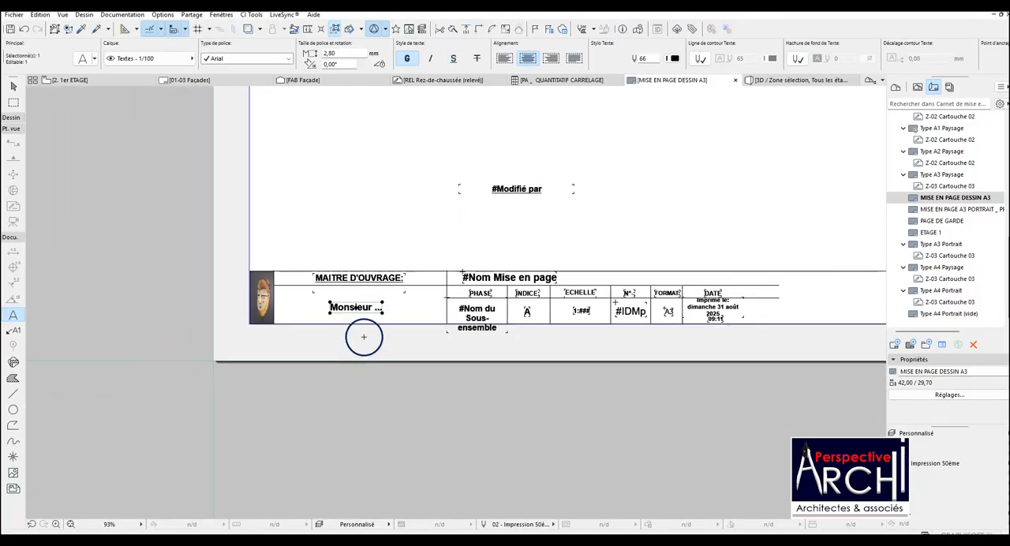
pyautogui.scroll(5, 441, 330)
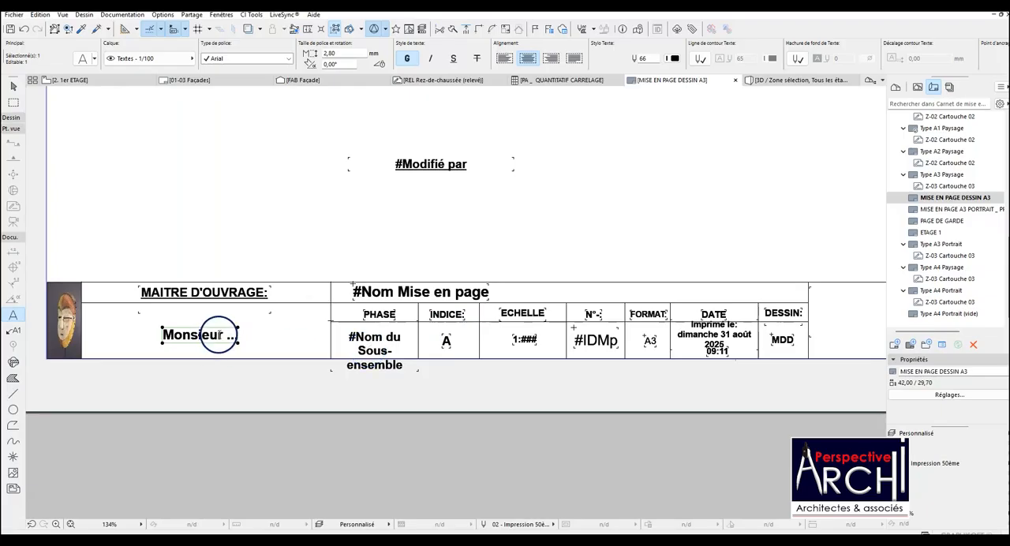
pyautogui.scroll(3, 389, 347)
pyautogui.scroll(-2, 419, 298)
pyautogui.scroll(3, 421, 295)
pyautogui.scroll(-3, 394, 313)
pyautogui.scroll(3, 359, 332)
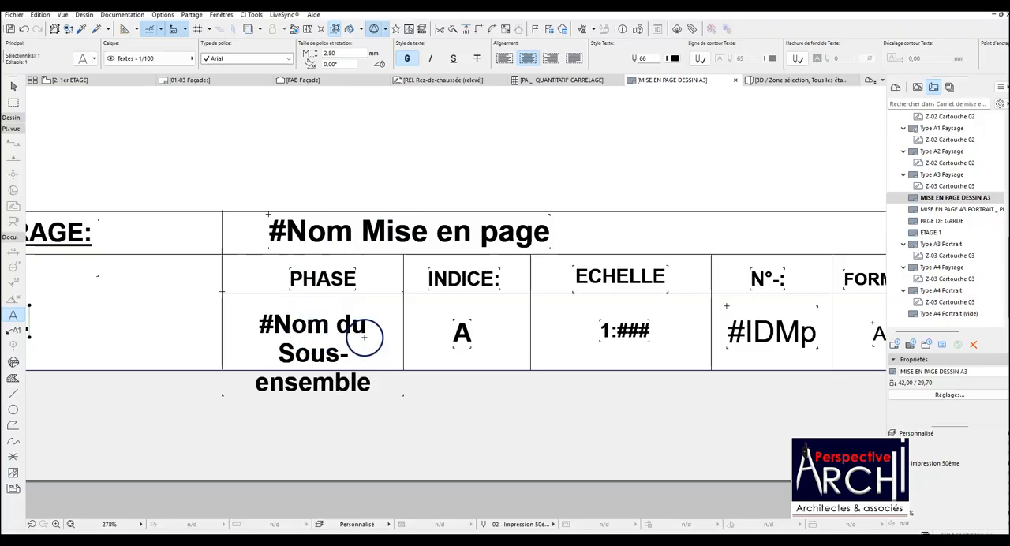
pyautogui.scroll(-4, 269, 347)
pyautogui.scroll(3, 418, 324)
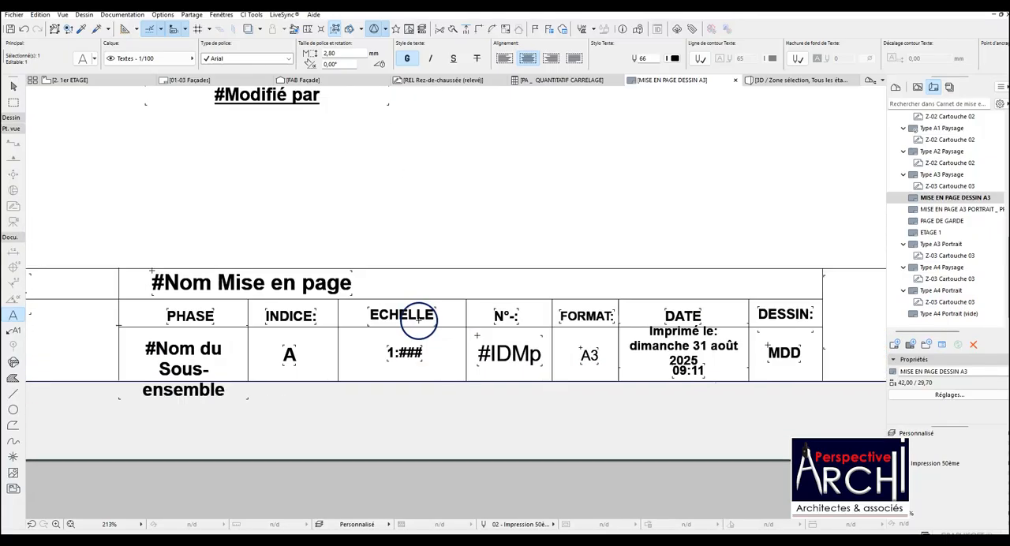
pyautogui.scroll(-3, 404, 355)
pyautogui.scroll(4, 437, 329)
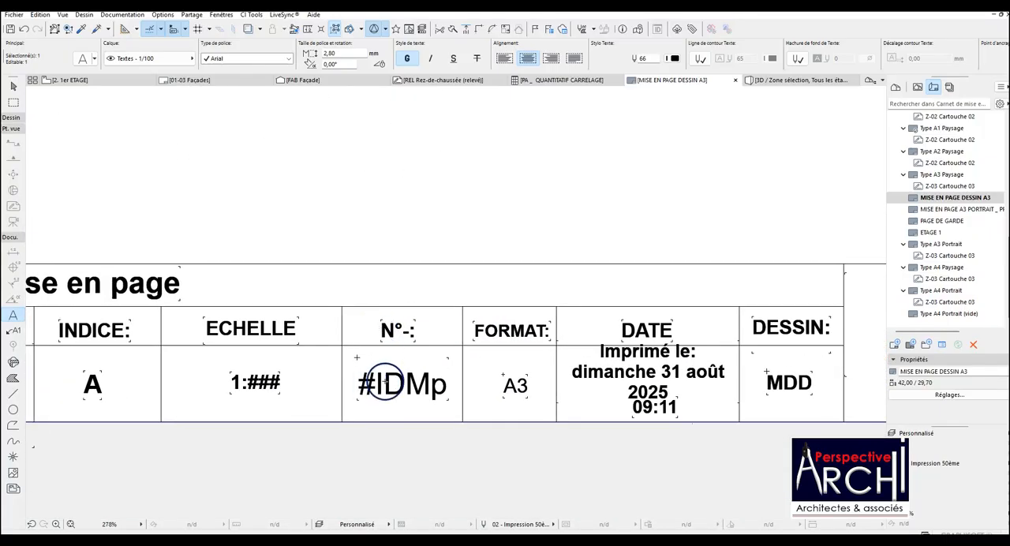
pyautogui.scroll(-2, 379, 383)
pyautogui.scroll(5, 577, 372)
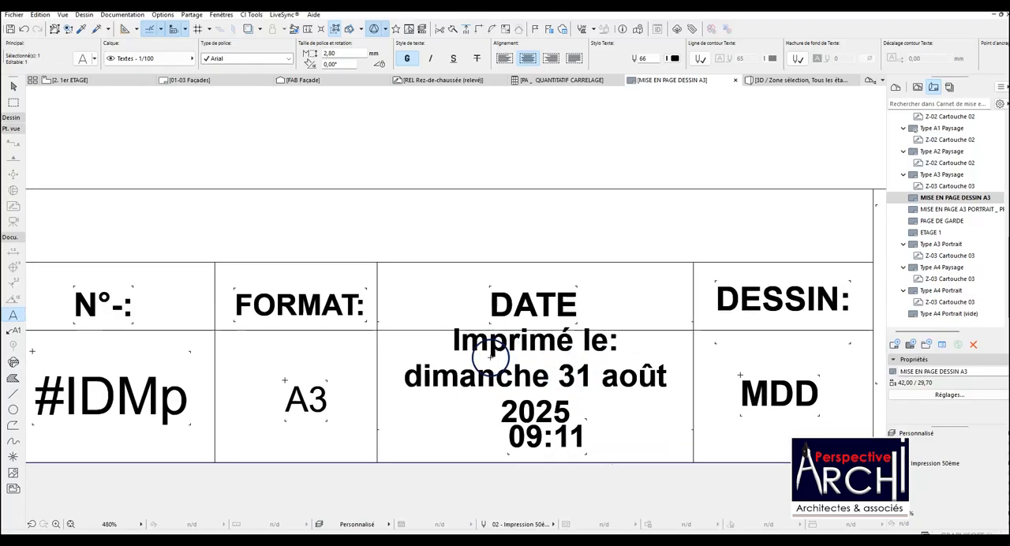
pyautogui.scroll(-1, 552, 391)
pyautogui.scroll(3, 564, 366)
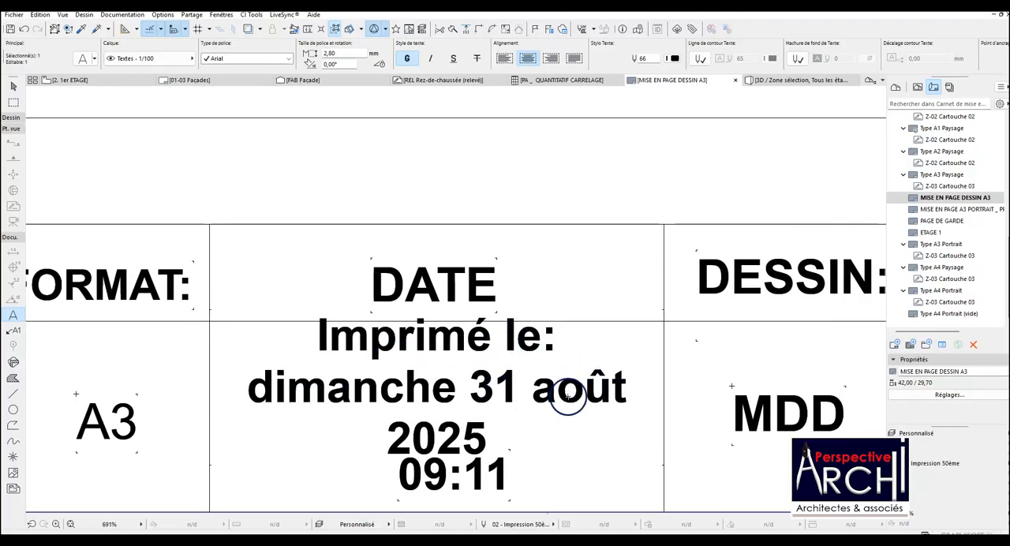
# Try to move the time text out of the DATE cell to outside the sheet, and undo the move.
pyautogui.keyDown('shift'); pyautogui.click(455, 471); pyautogui.keyUp('shift')
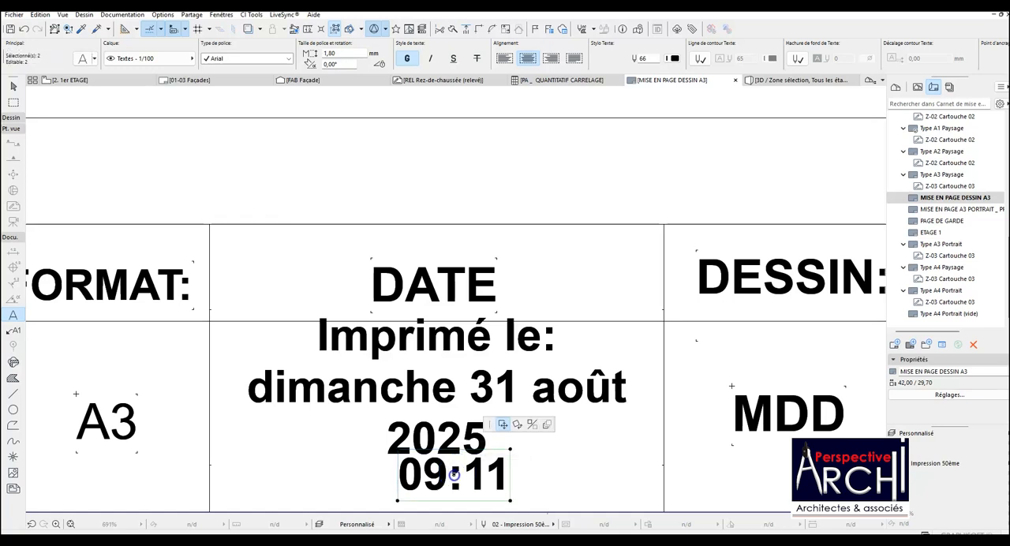
pyautogui.click(453, 473)
pyautogui.scroll(-3, 440, 378)
pyautogui.scroll(-4, 442, 362)
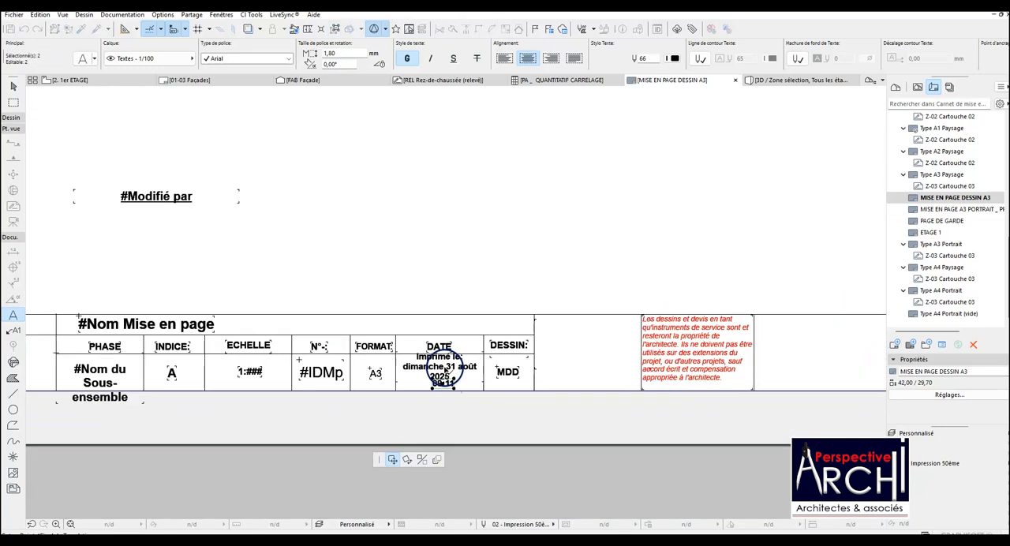
pyautogui.click(770, 409)
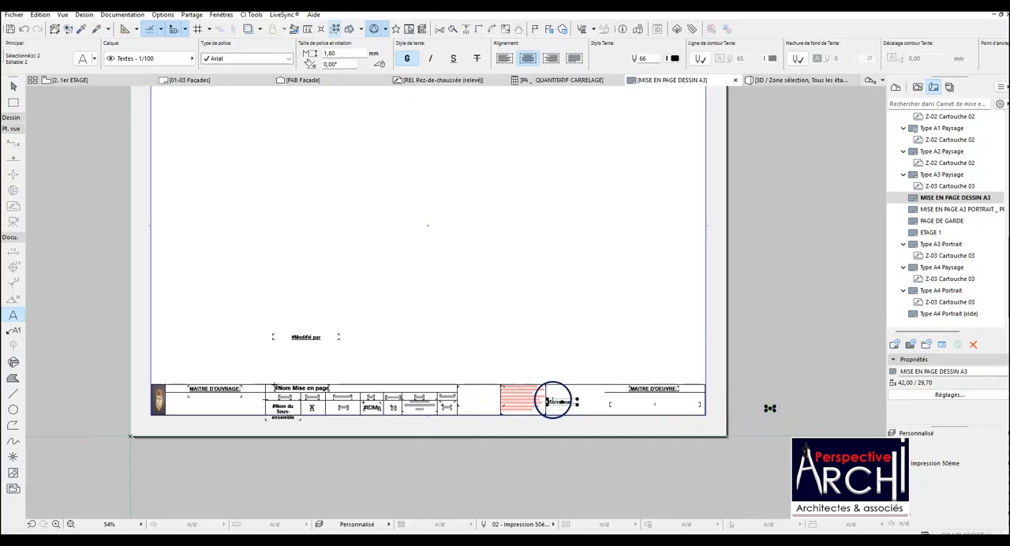
pyautogui.hotkey('ctrl', 'z')
# Set the font size of the "Imprimé le" date text in the DATE cell to 1,50 mm.
pyautogui.scroll(5, 401, 409)
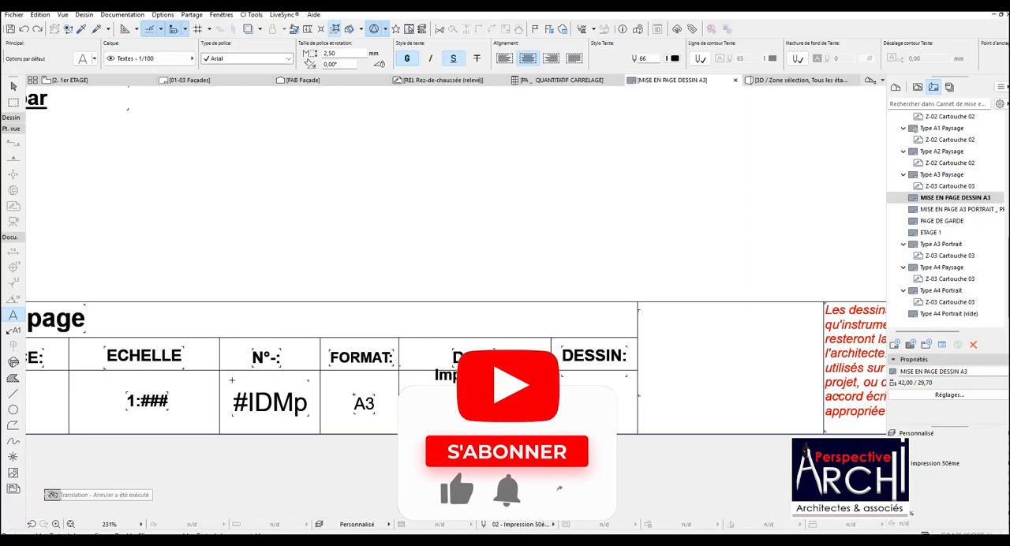
pyautogui.scroll(3, 475, 421)
pyautogui.keyDown('shift'); pyautogui.click(475, 420); pyautogui.keyUp('shift')
pyautogui.scroll(4, 474, 423)
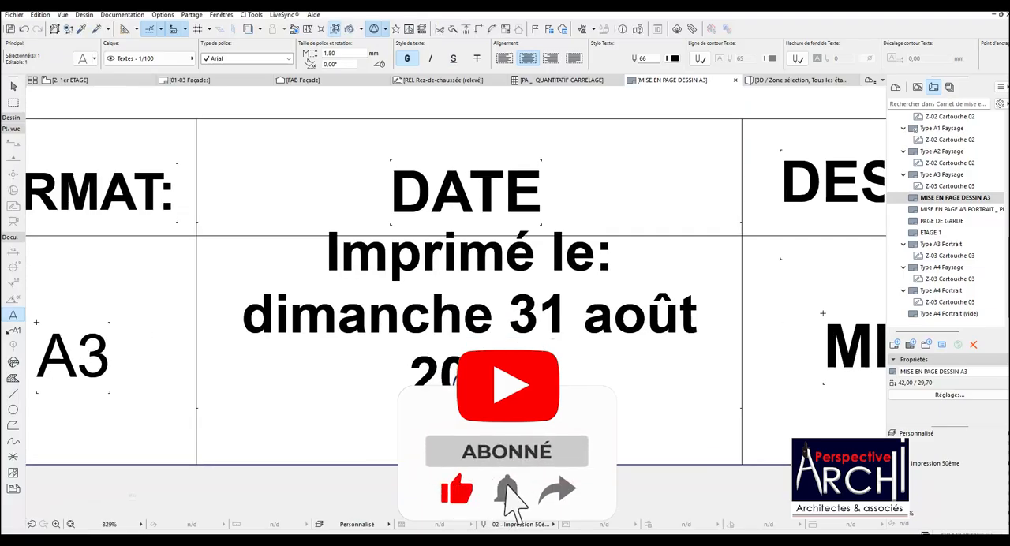
pyautogui.click(470, 323)
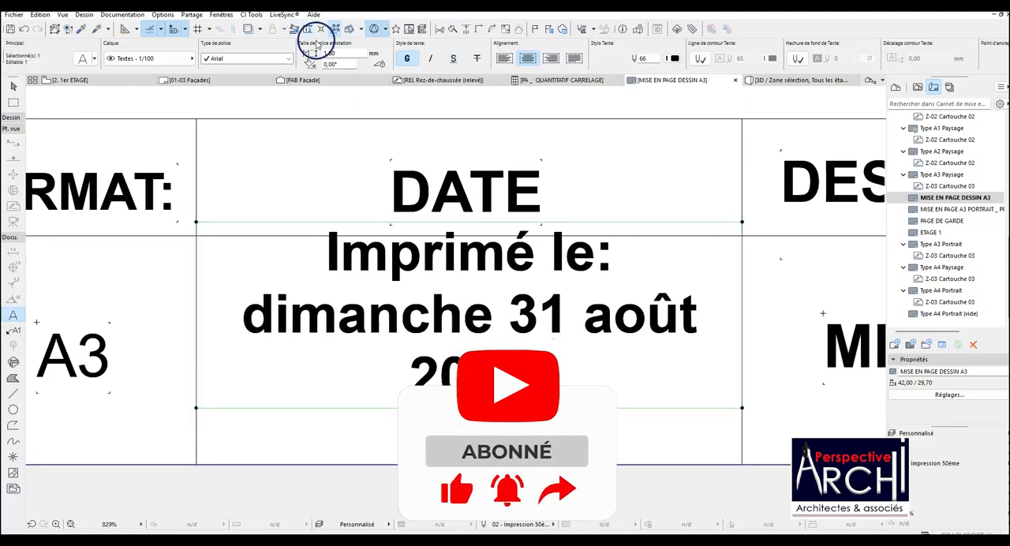
pyautogui.click(329, 54)
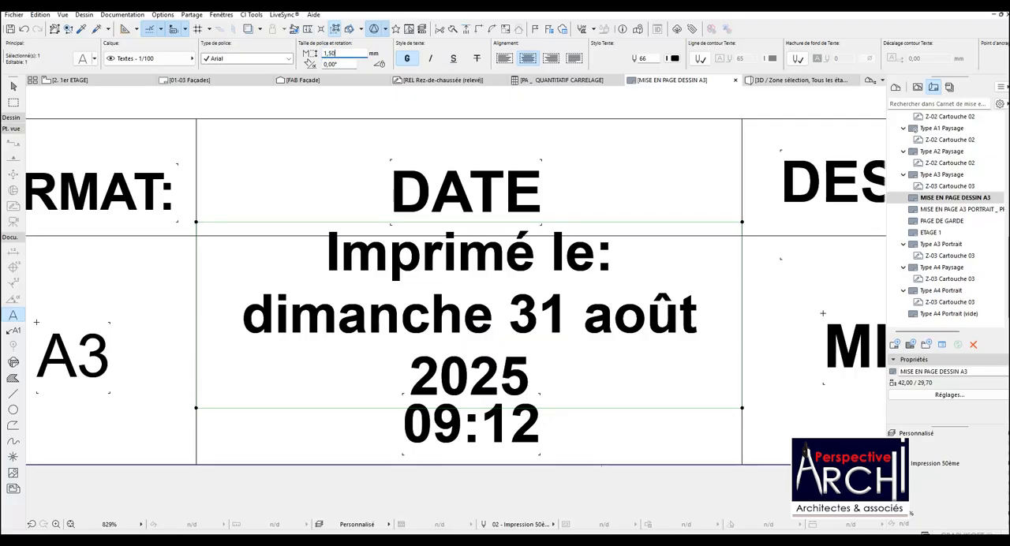
pyautogui.write('1,50')
pyautogui.press('Return')
pyautogui.press('Escape')
pyautogui.scroll(-3, 525, 296)
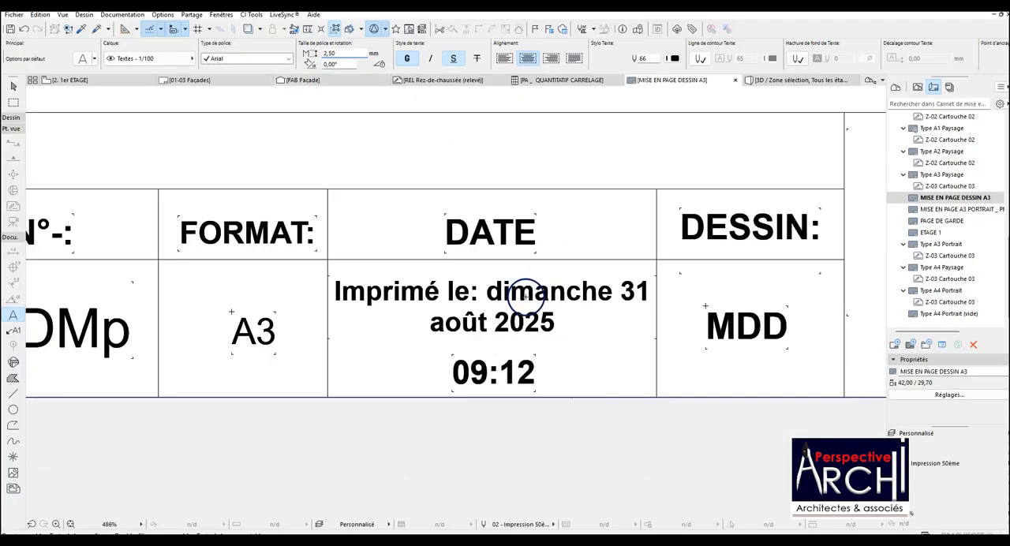
# Set the font size of the time text below the date to 1,50 mm.
pyautogui.click(450, 352)
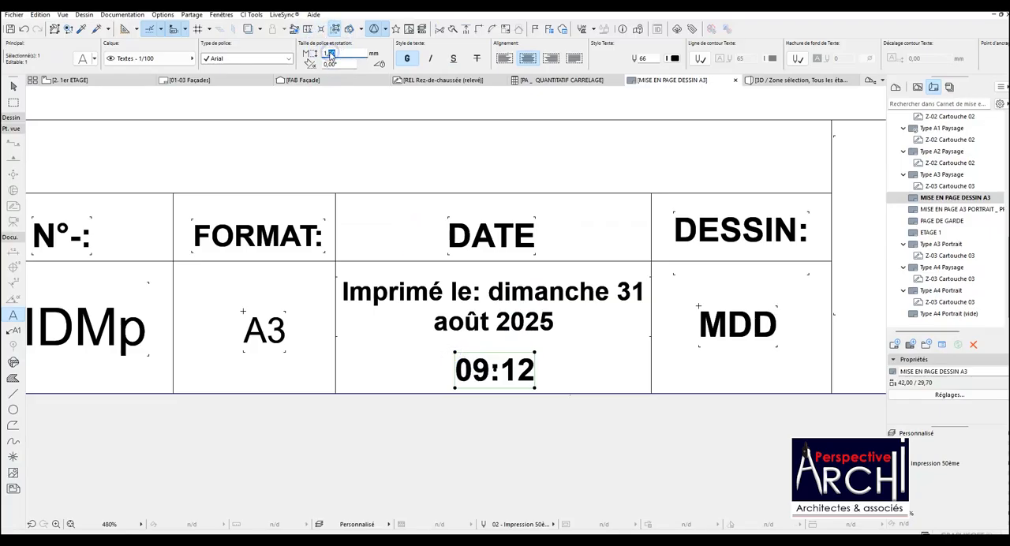
pyautogui.press('Return')
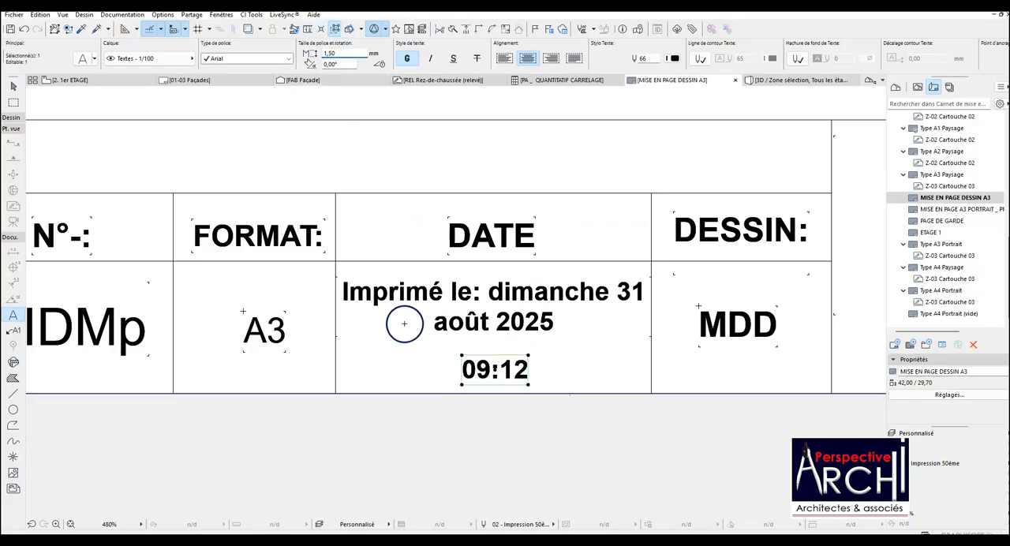
pyautogui.scroll(-1, 495, 366)
pyautogui.press('Escape')
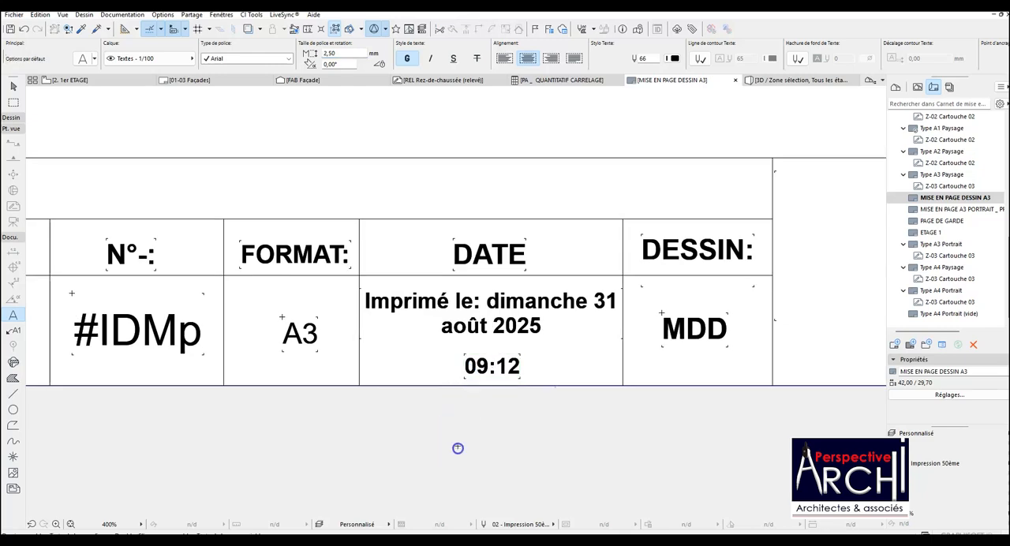
# Move only the time text out of the DATE cell, about 3,23 away, onto the empty area below the sheet.
pyautogui.scroll(-5, 457, 356)
pyautogui.keyDown('shift'); pyautogui.click(466, 362); pyautogui.keyUp('shift')
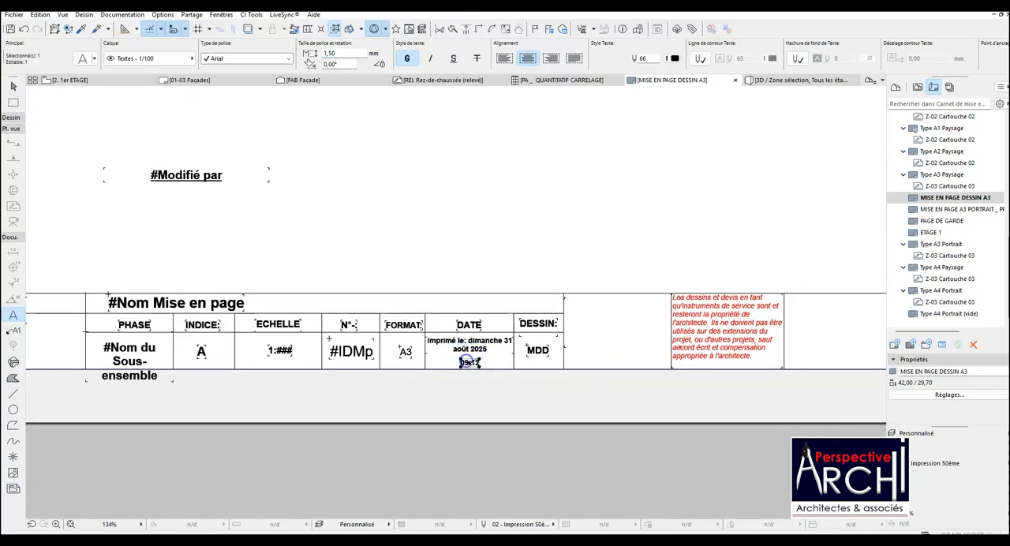
pyautogui.click(469, 363)
pyautogui.scroll(-1, 445, 395)
pyautogui.scroll(-3, 446, 395)
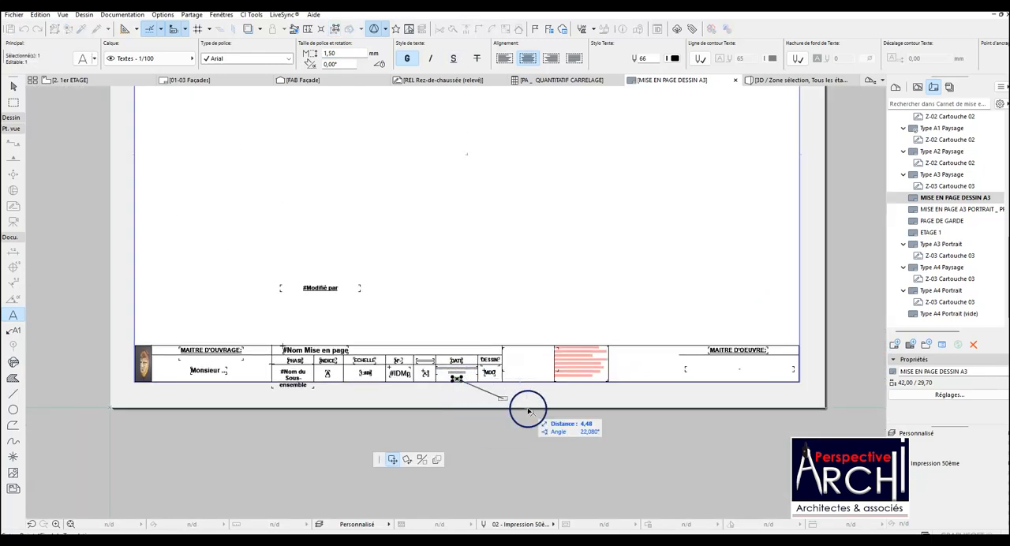
pyautogui.click(479, 429)
pyautogui.press('Escape')
# Open the MDD text in the DESSIN cell to check its content, and close it unedited.
pyautogui.scroll(2, 488, 366)
pyautogui.scroll(3, 489, 382)
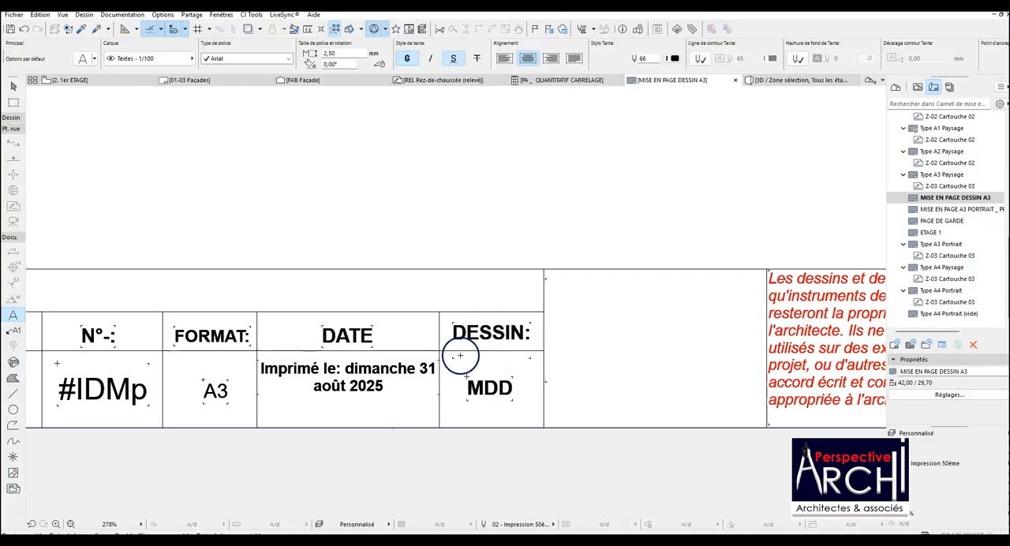
pyautogui.scroll(1, 462, 386)
pyautogui.click(471, 384)
pyautogui.scroll(-4, 466, 379)
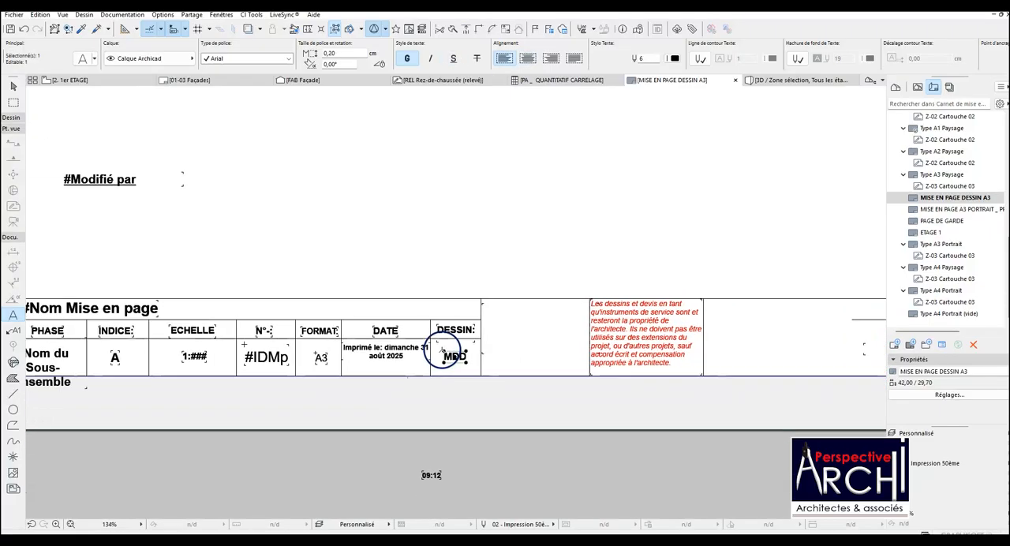
pyautogui.scroll(4, 461, 363)
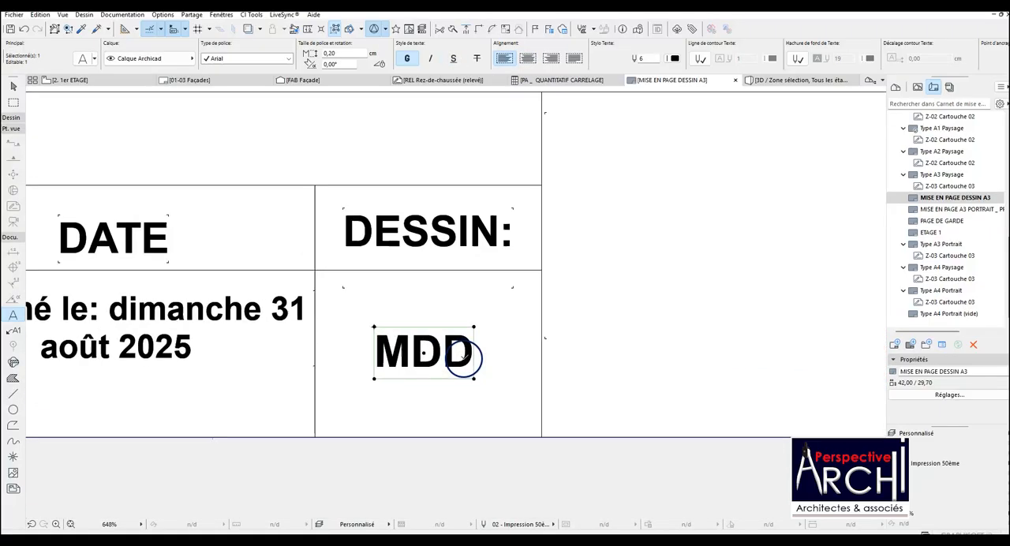
pyautogui.doubleClick(446, 355)
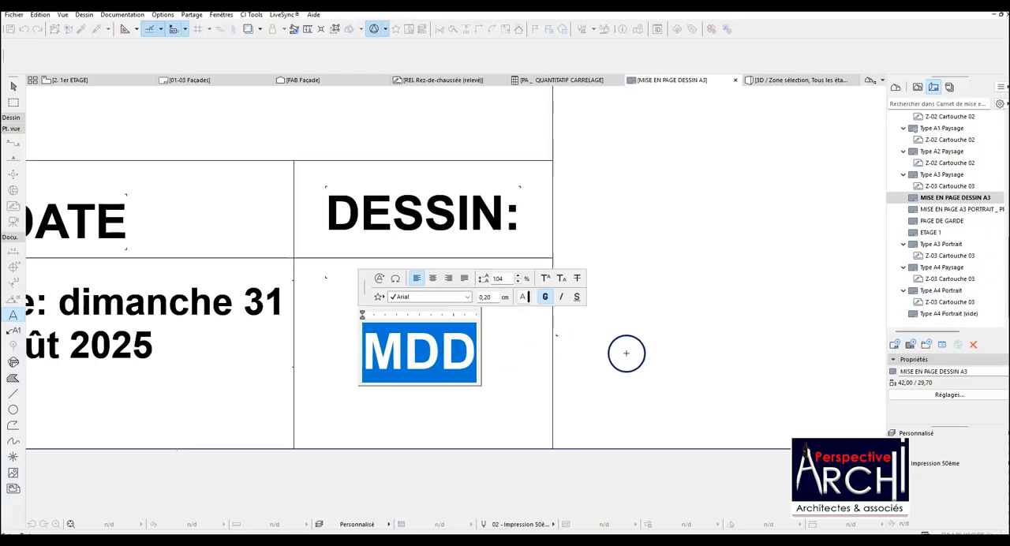
pyautogui.click(536, 352)
# Open the text box under MAITRE D'OEUVRE to check its content, and close it unedited.
pyautogui.scroll(-4, 536, 352)
pyautogui.scroll(-3, 474, 333)
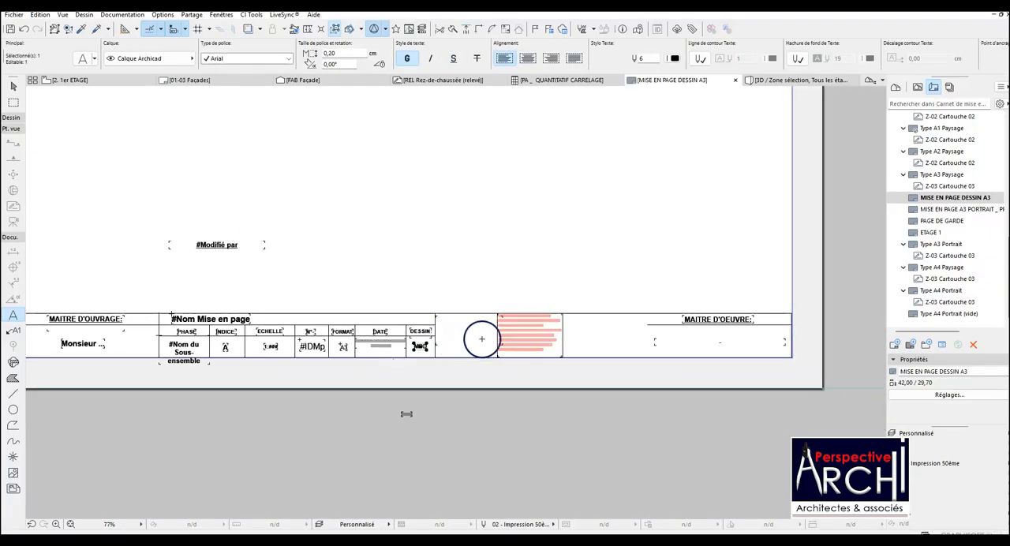
pyautogui.scroll(5, 827, 307)
pyautogui.scroll(3, 580, 363)
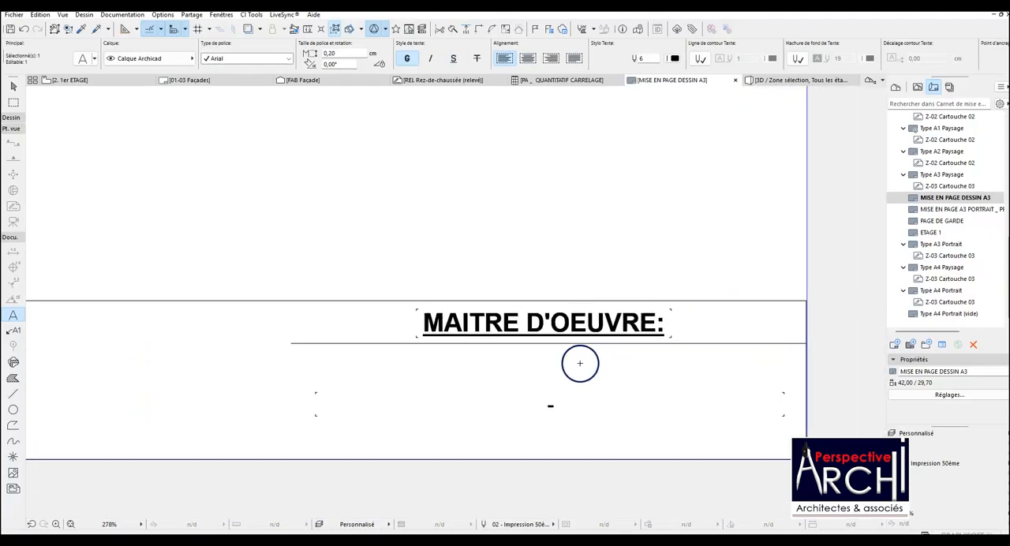
pyautogui.click(553, 406)
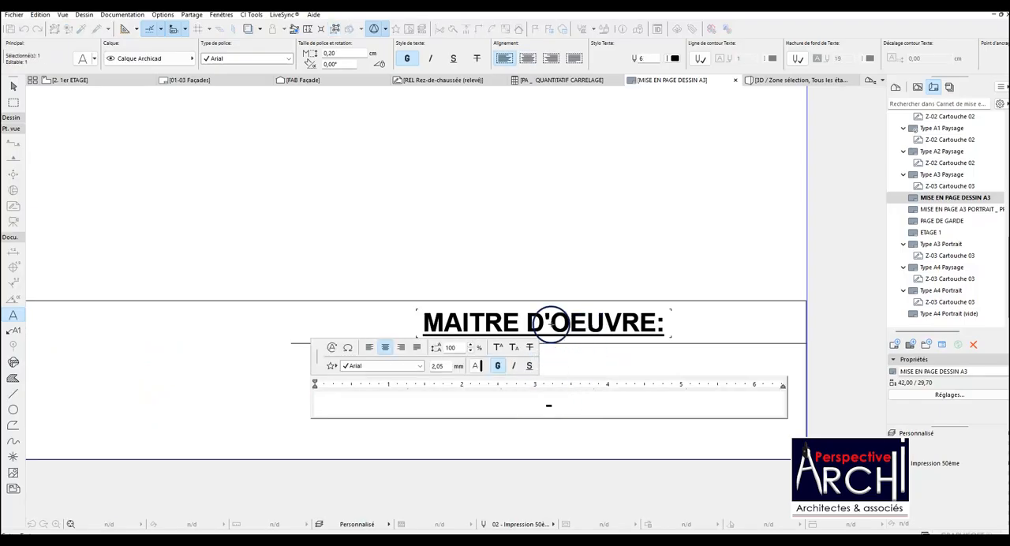
pyautogui.click(581, 209)
# Delete the #Modifié par automatic text lying in the drawing area above the title block.
pyautogui.scroll(-8, 564, 254)
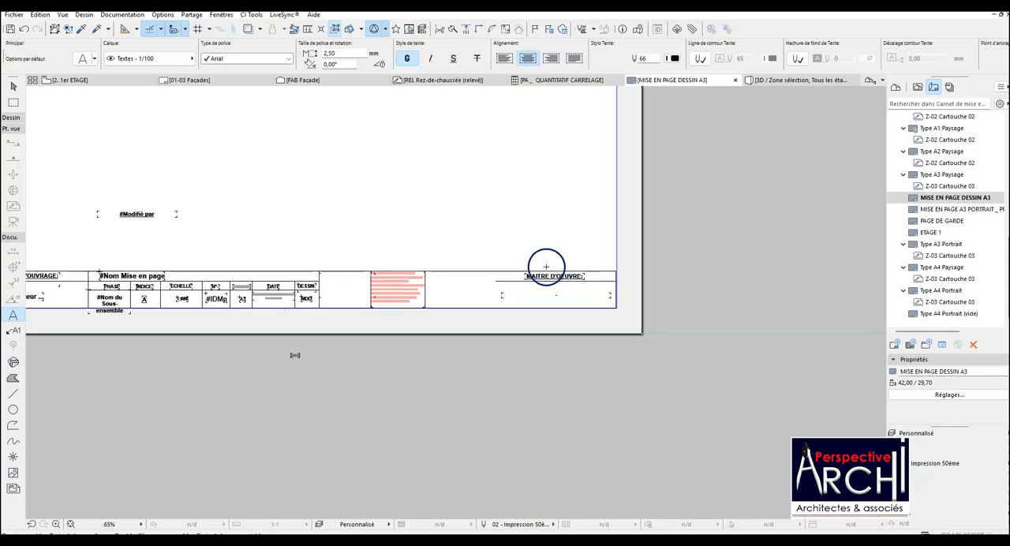
pyautogui.scroll(-6, 545, 267)
pyautogui.scroll(5, 460, 266)
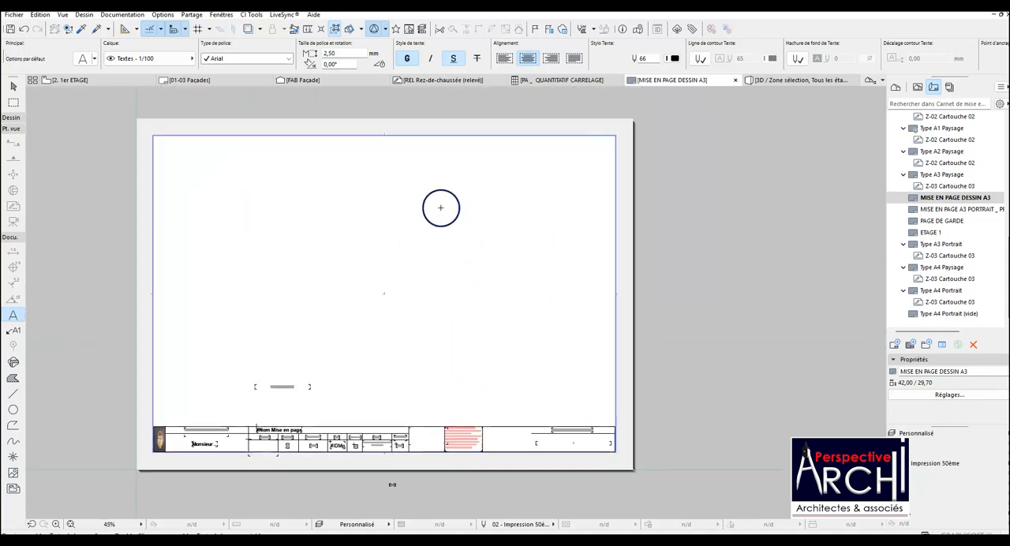
pyautogui.scroll(3, 568, 429)
pyautogui.scroll(-4, 474, 316)
pyautogui.scroll(4, 382, 229)
pyautogui.scroll(-2, 382, 230)
pyautogui.scroll(2, 390, 435)
pyautogui.click(356, 423)
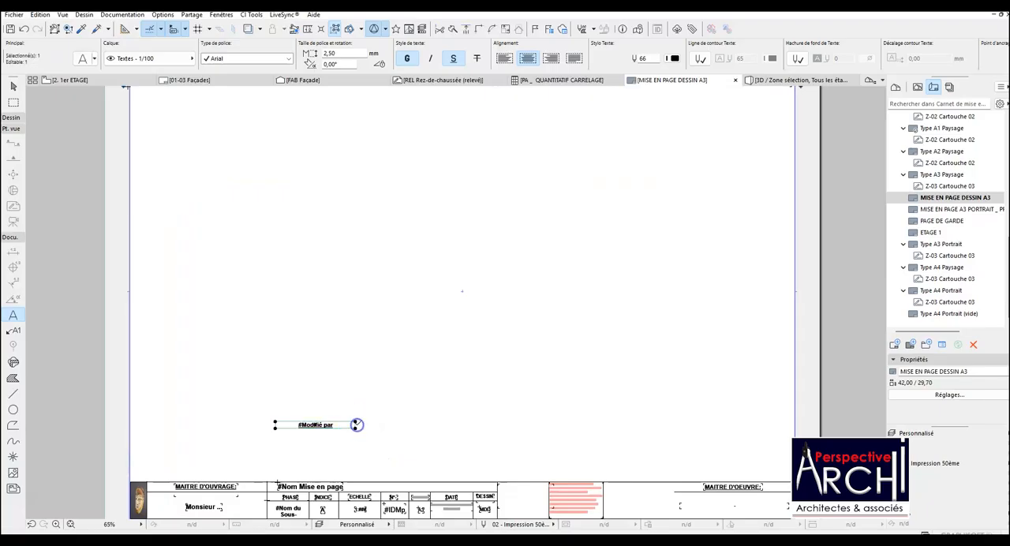
pyautogui.press('Delete')
pyautogui.scroll(-2, 361, 415)
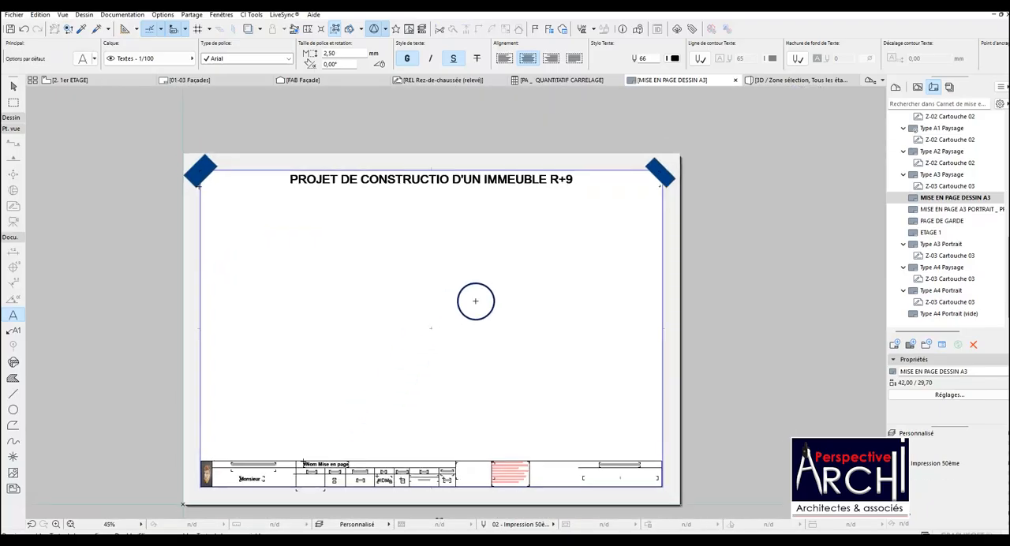
# Collapse the 02 DOSSIER APS folder and begin a new subset named ESQUISSE at the root of the layout book.
pyautogui.scroll(5, 984, 150)
pyautogui.scroll(3, 984, 150)
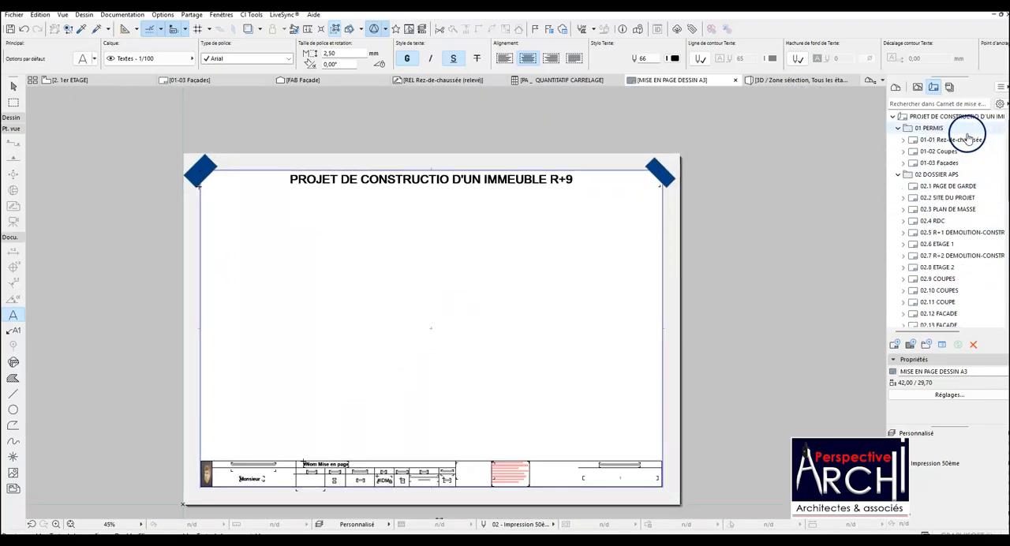
pyautogui.click(897, 174)
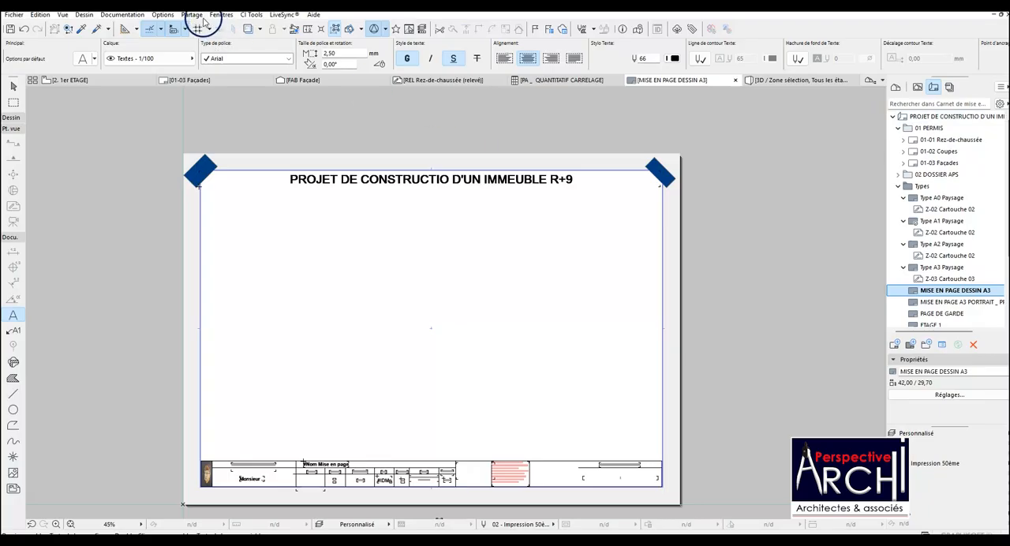
pyautogui.rightClick(945, 116)
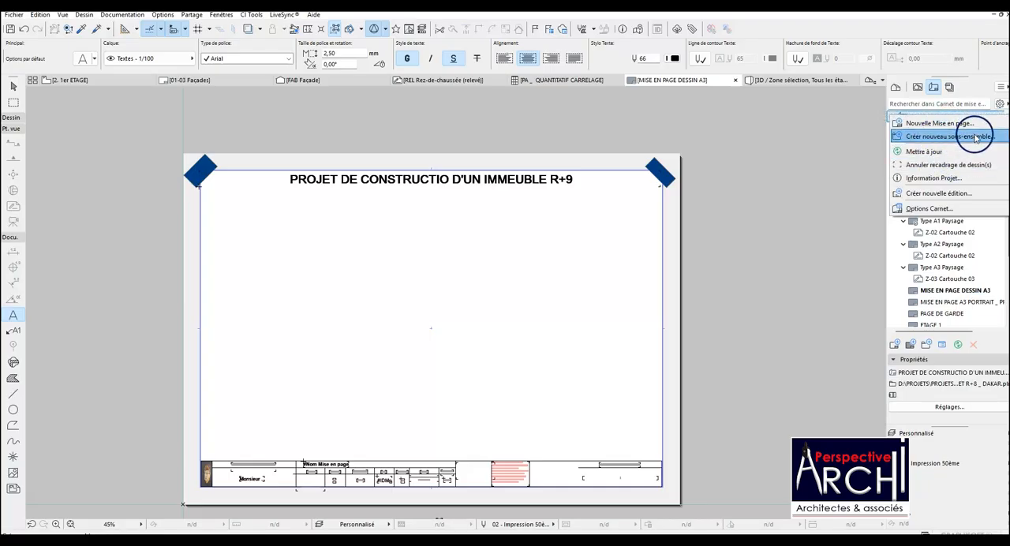
pyautogui.click(975, 137)
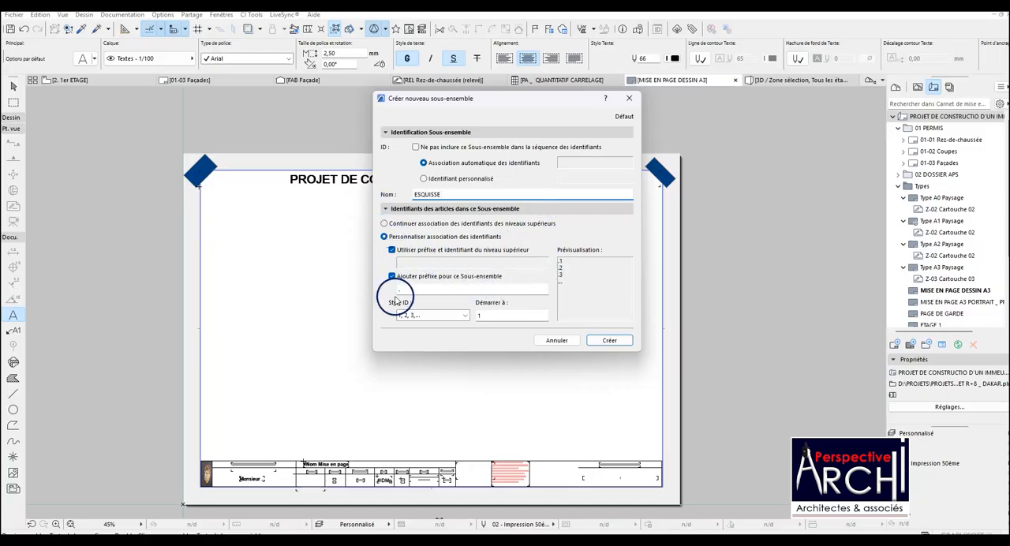
# Disable the upper-level prefix and the subset's own prefix, start numbering at 0, and create the ESQUISSE subset.
pyautogui.click(392, 249)
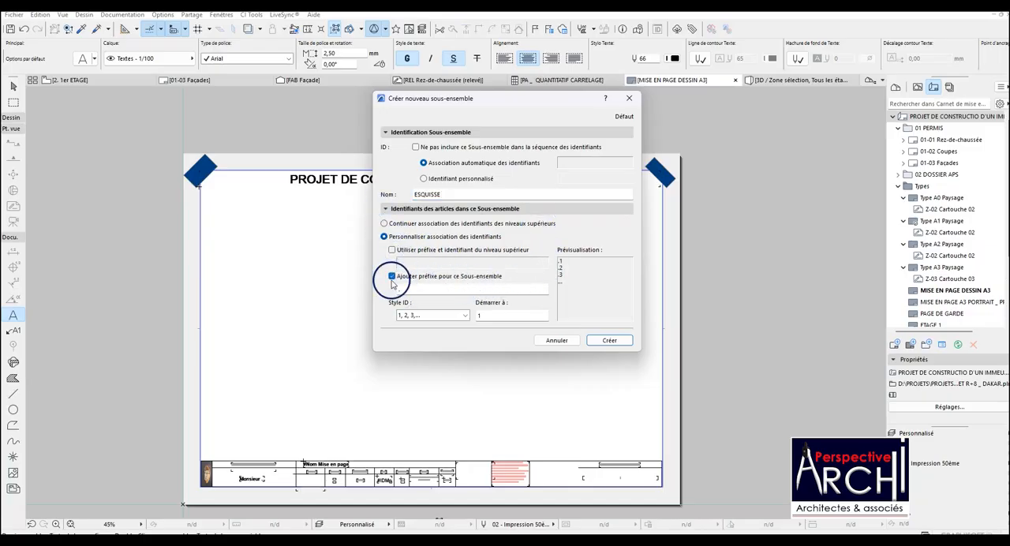
pyautogui.click(392, 276)
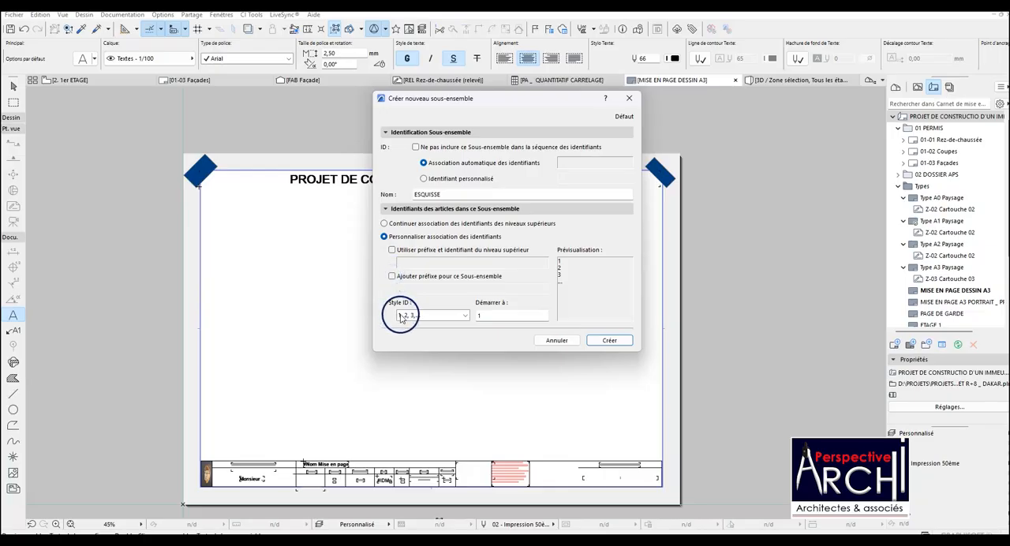
pyautogui.click(472, 315)
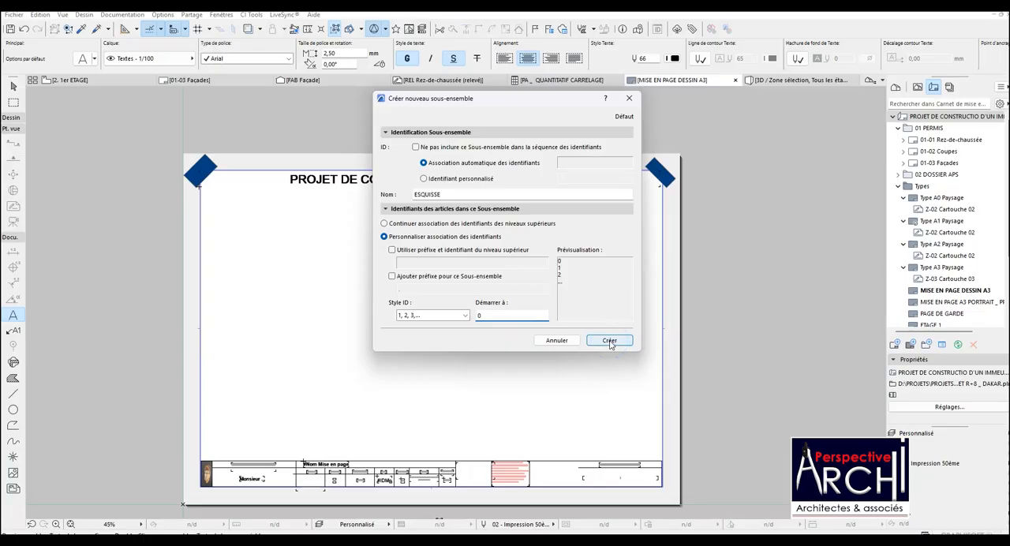
pyautogui.click(490, 313)
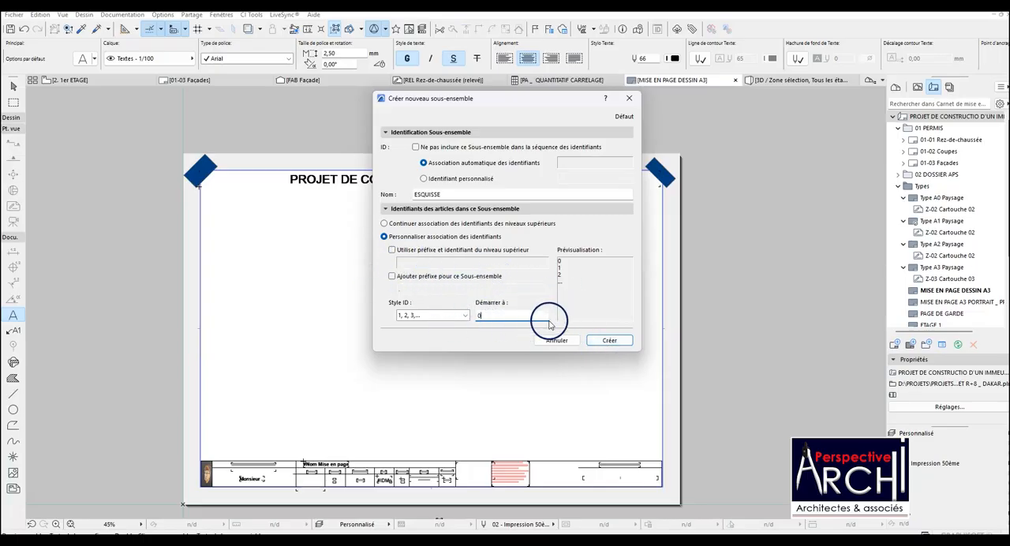
pyautogui.click(609, 341)
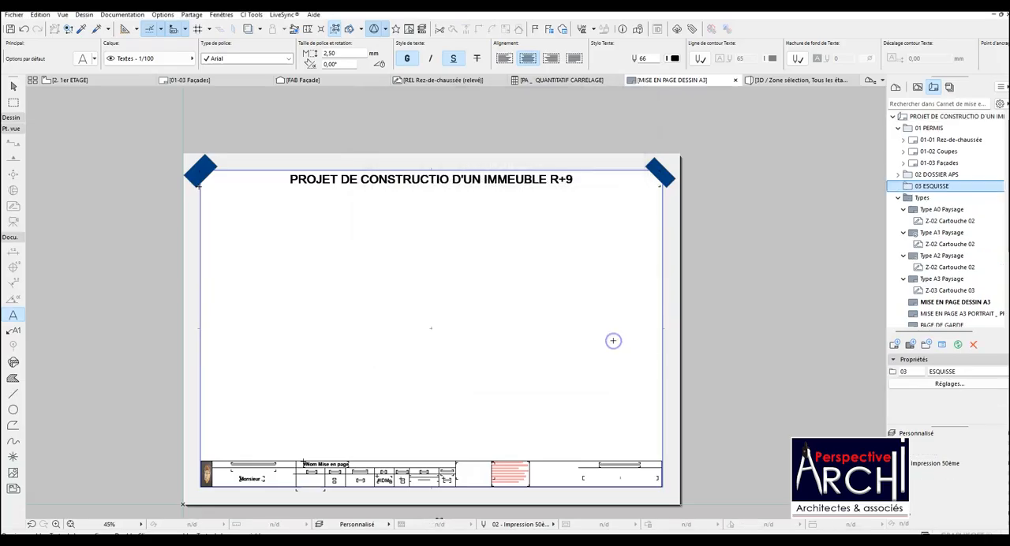
# Open the PAGE DE GARDE master layout and examine the cover page's heading, project title and party labels.
pyautogui.scroll(-2, 483, 231)
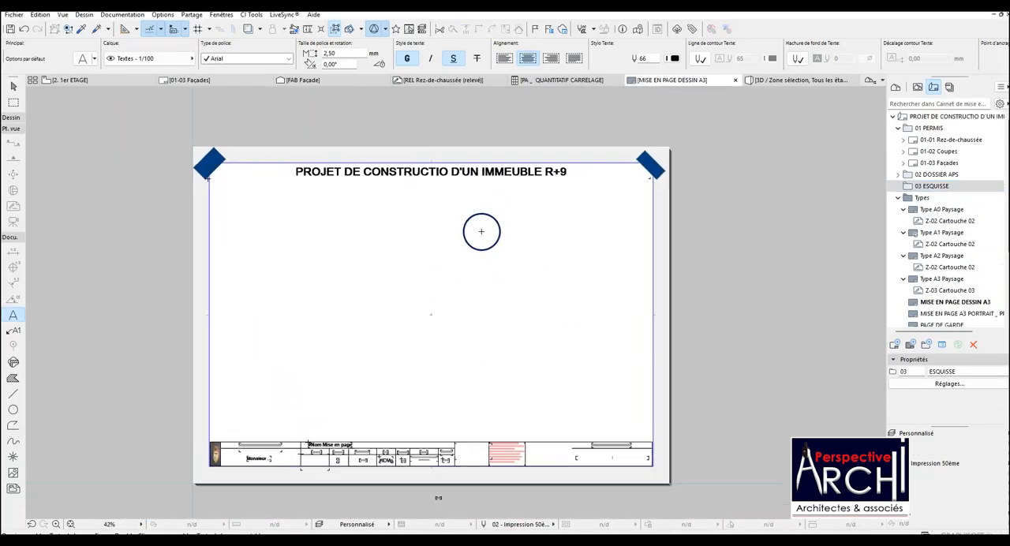
pyautogui.scroll(-2, 990, 254)
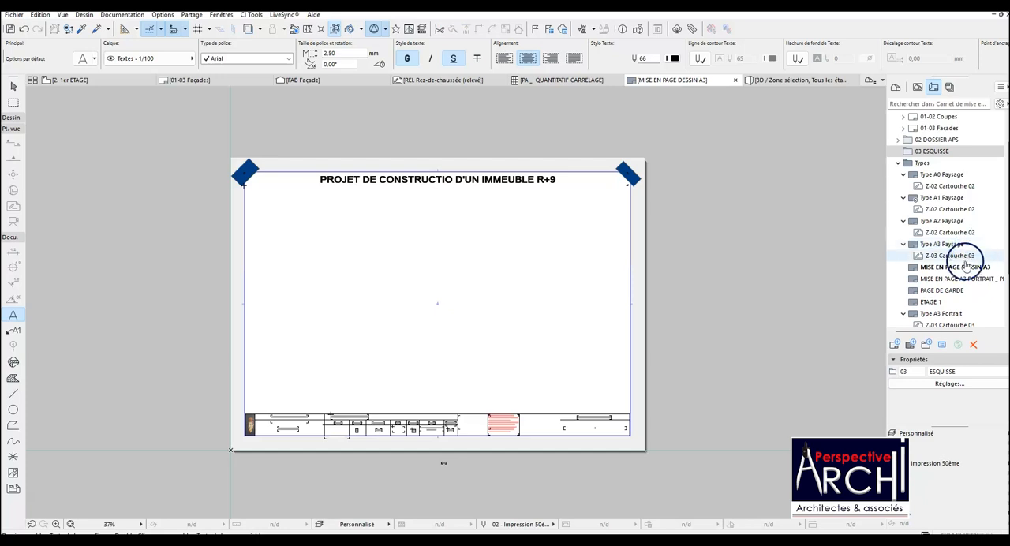
pyautogui.click(961, 257)
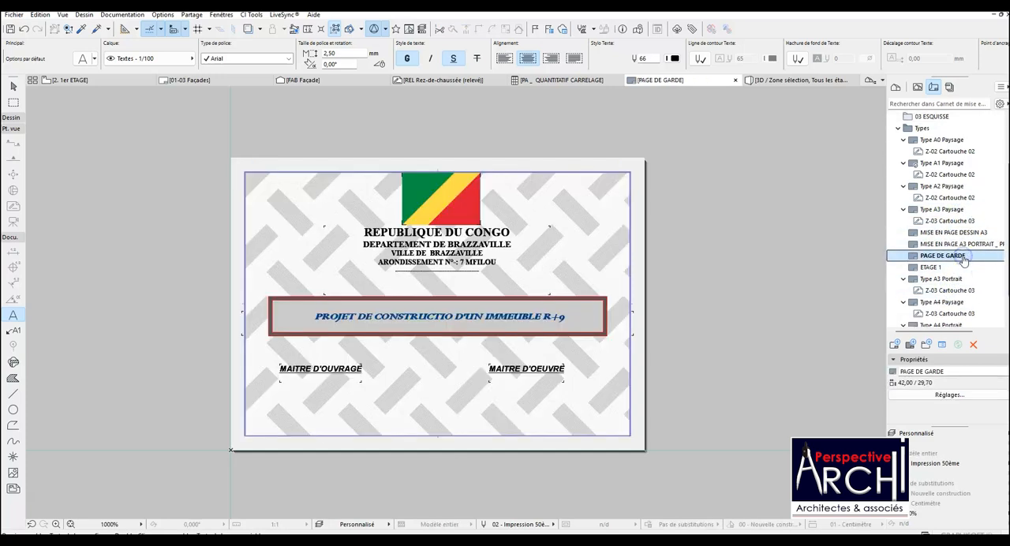
pyautogui.scroll(1, 428, 302)
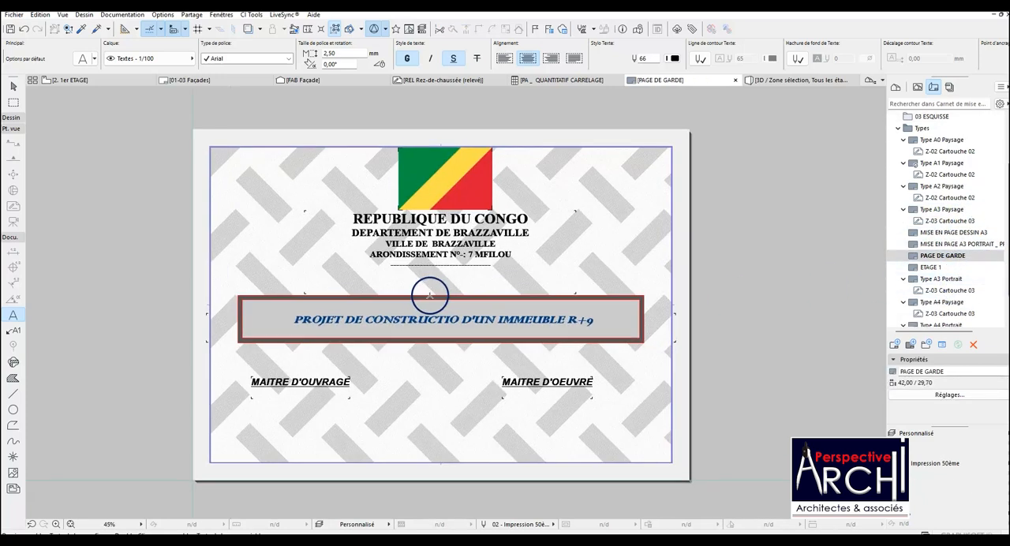
pyautogui.scroll(-1, 488, 299)
pyautogui.scroll(3, 550, 279)
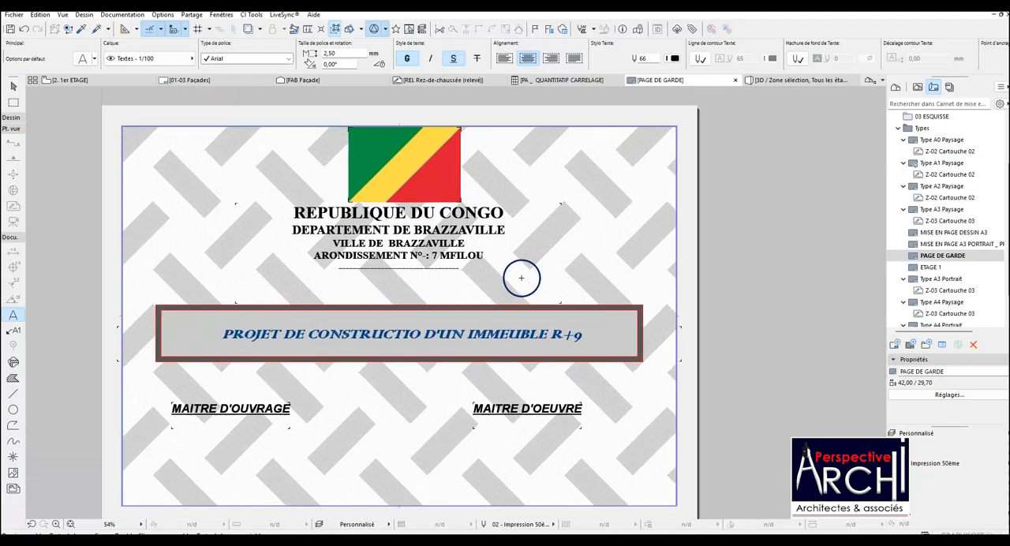
pyautogui.scroll(-3, 453, 289)
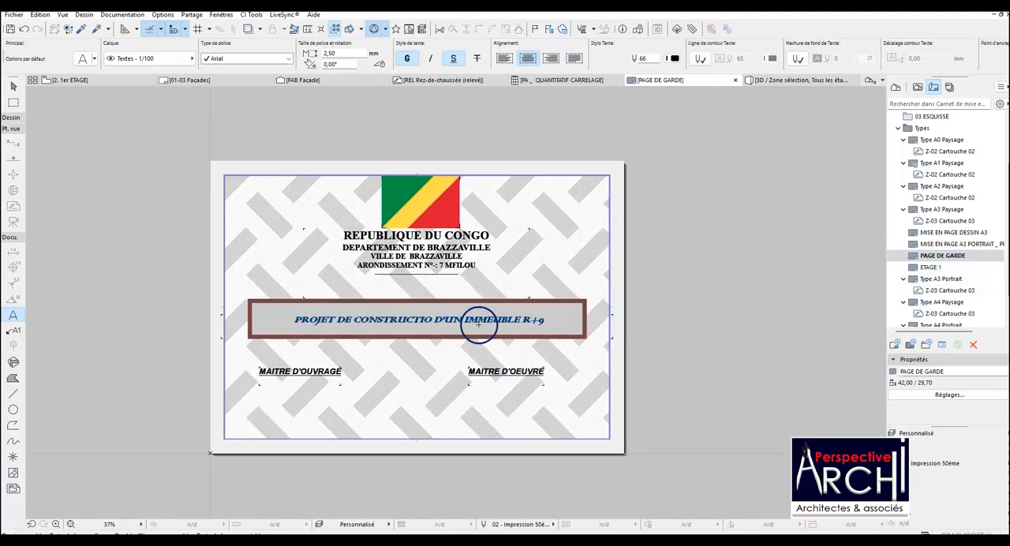
pyautogui.scroll(3, 401, 320)
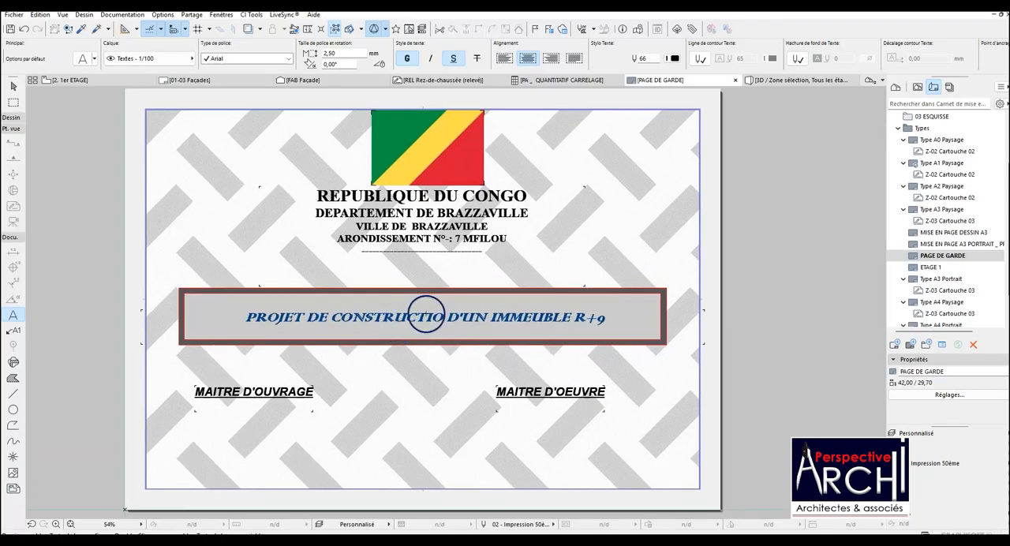
pyautogui.scroll(-2, 530, 316)
# Change the country in the cover page heading so the first line reads REPUBLIQUE DU SENEGAL.
pyautogui.click(446, 224)
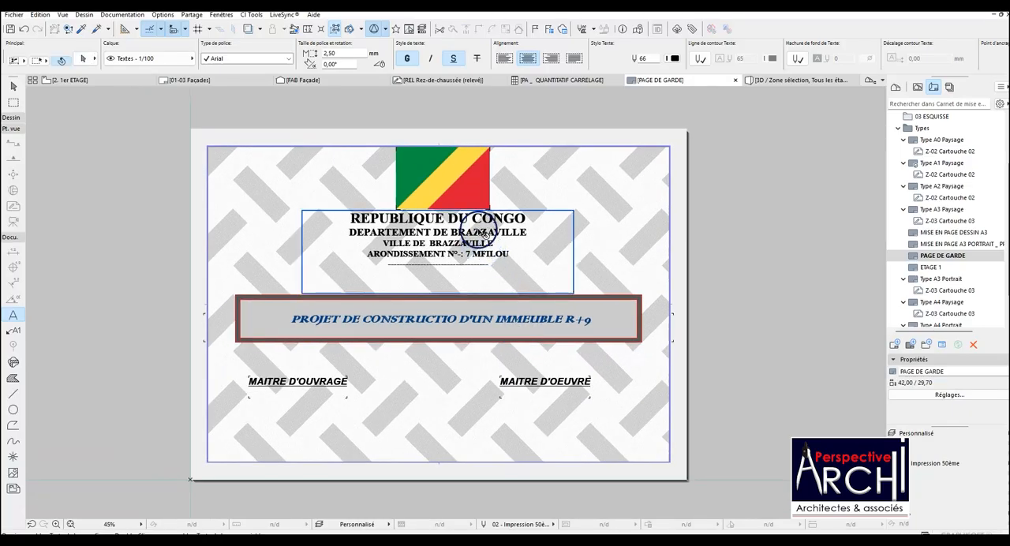
pyautogui.doubleClick(447, 225)
pyautogui.moveTo(527, 219); pyautogui.dragTo(482, 220)
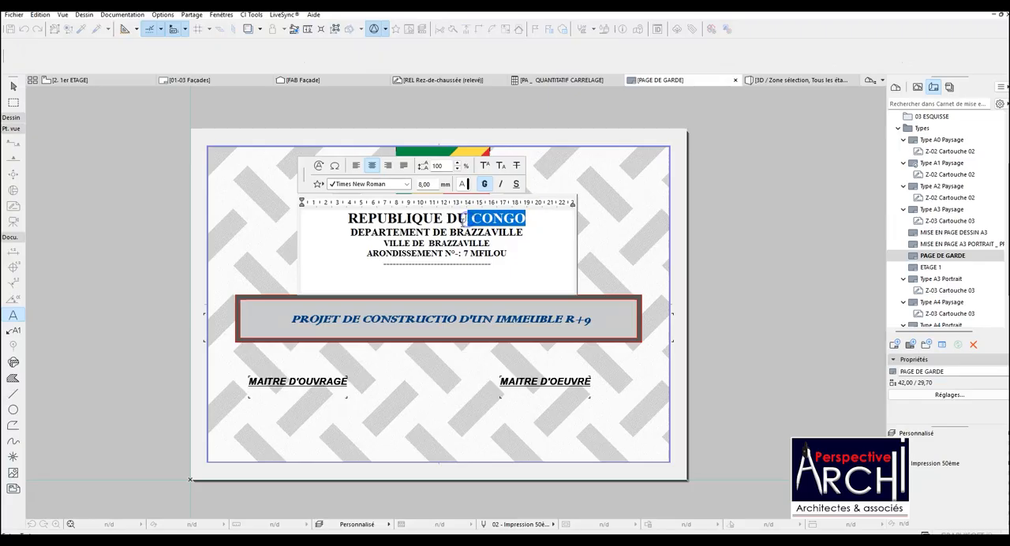
pyautogui.click(452, 218)
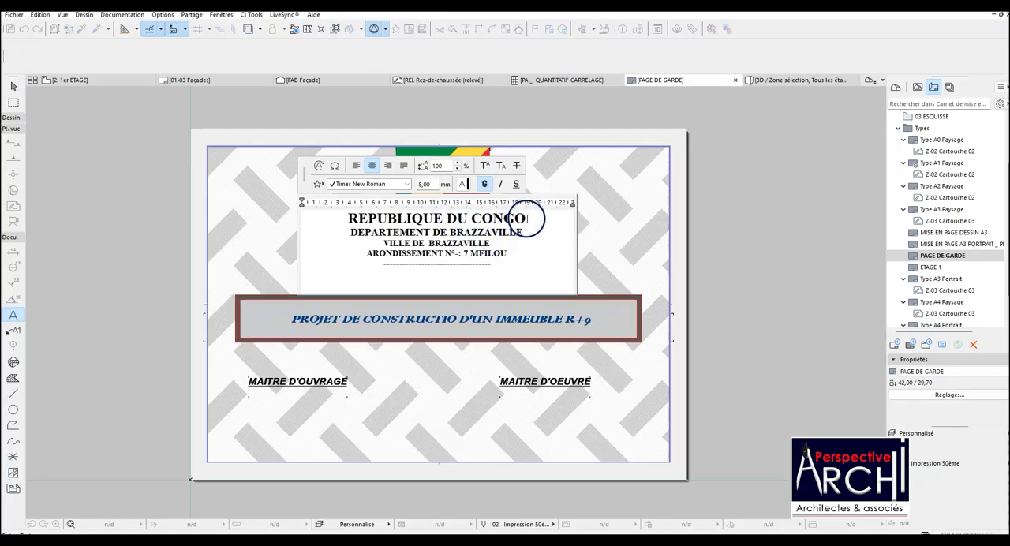
pyautogui.moveTo(526, 219); pyautogui.dragTo(475, 219)
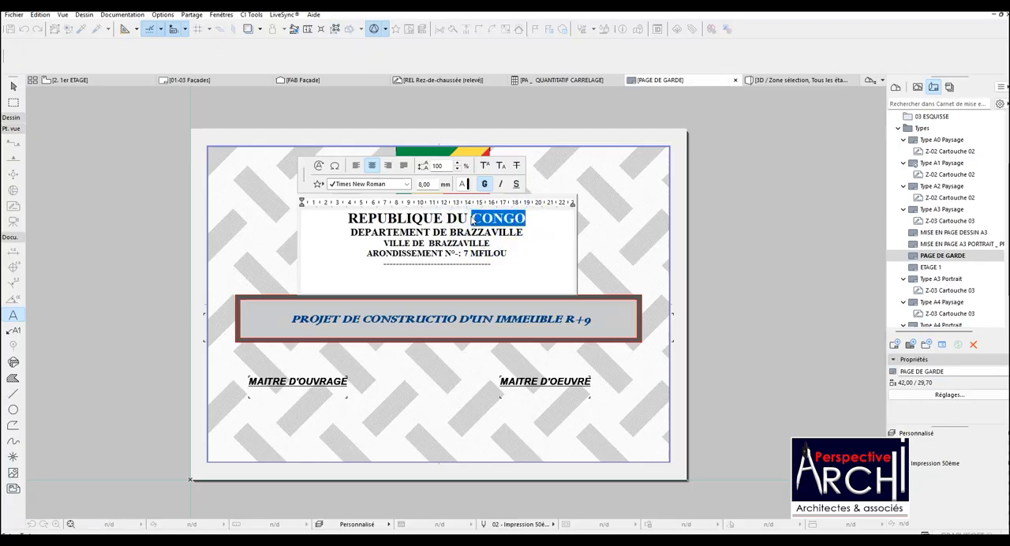
pyautogui.write('2')
pyautogui.press('BackSpace')
pyautogui.write('s')
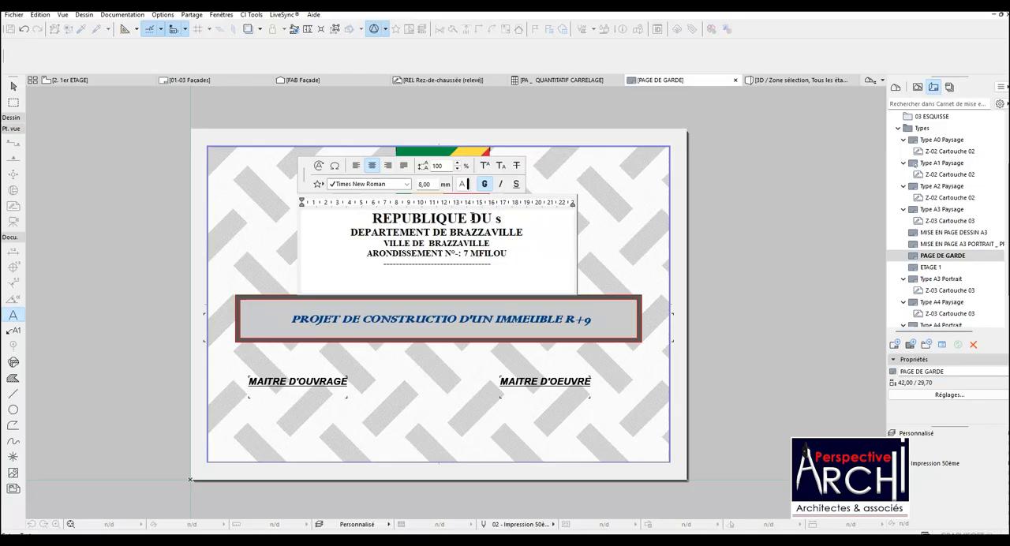
pyautogui.write('ENEGAL')
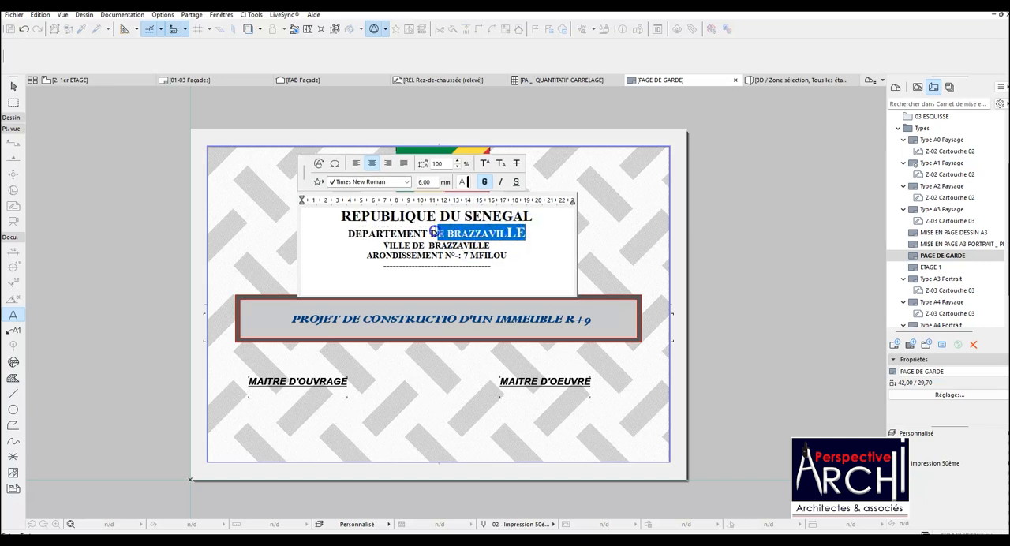
# Replace BRAZZAVILLE with DAKAR in both the DEPARTEMENT DE and VILLE DE lines of the heading.
pyautogui.write('DAKA')
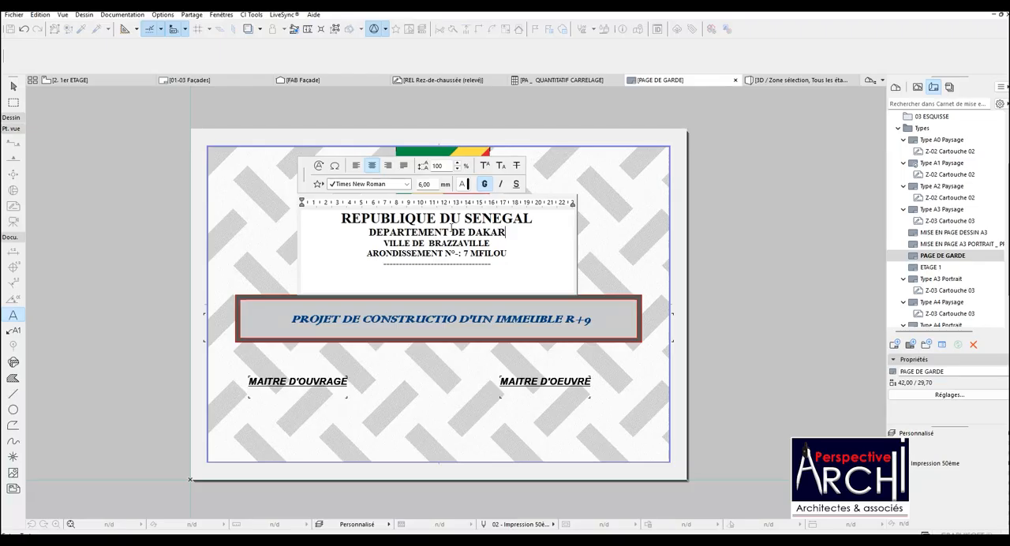
pyautogui.moveTo(494, 244); pyautogui.dragTo(446, 241)
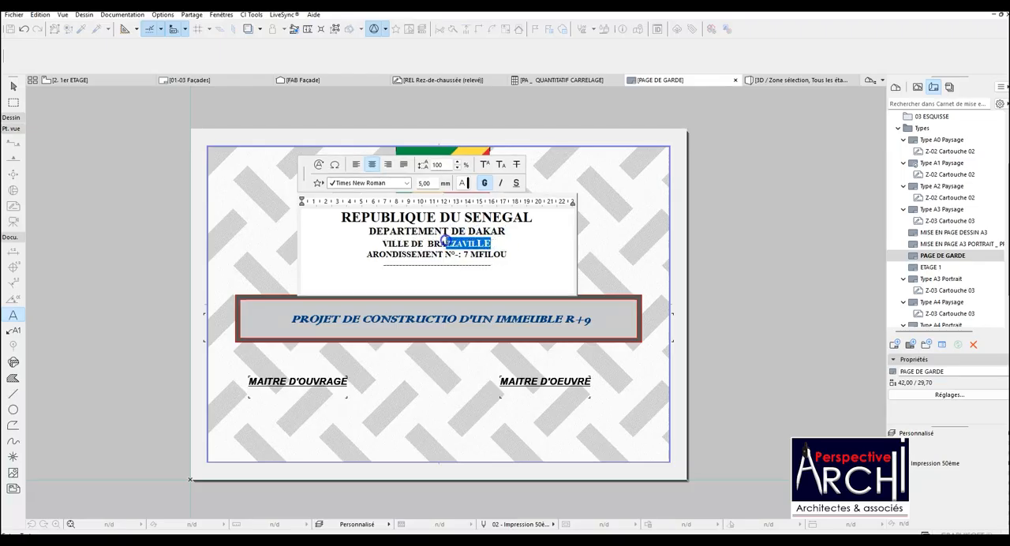
pyautogui.write('DAKA')
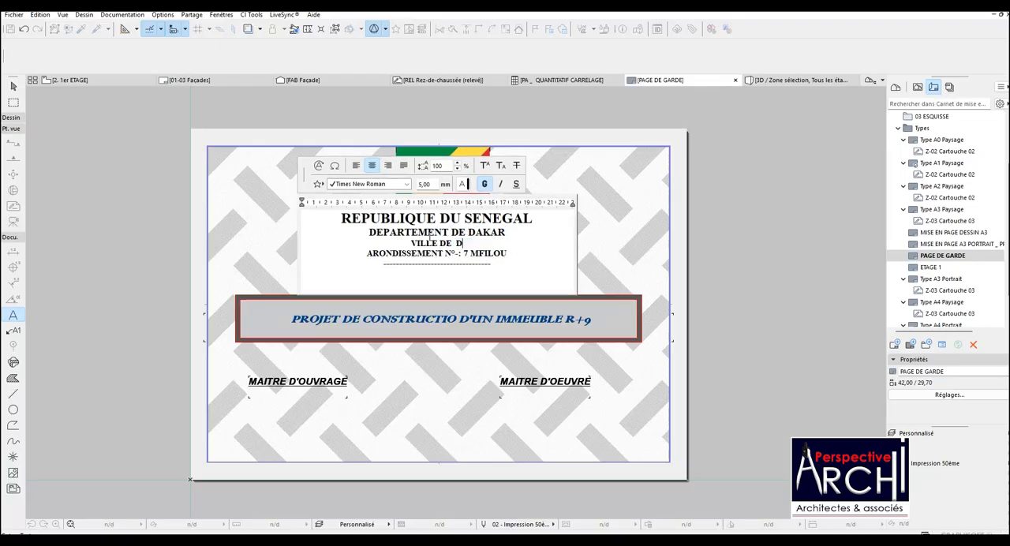
# Replace the district number and name after ARONDISSEMENT N° with dots and finish editing the heading.
pyautogui.click(507, 251)
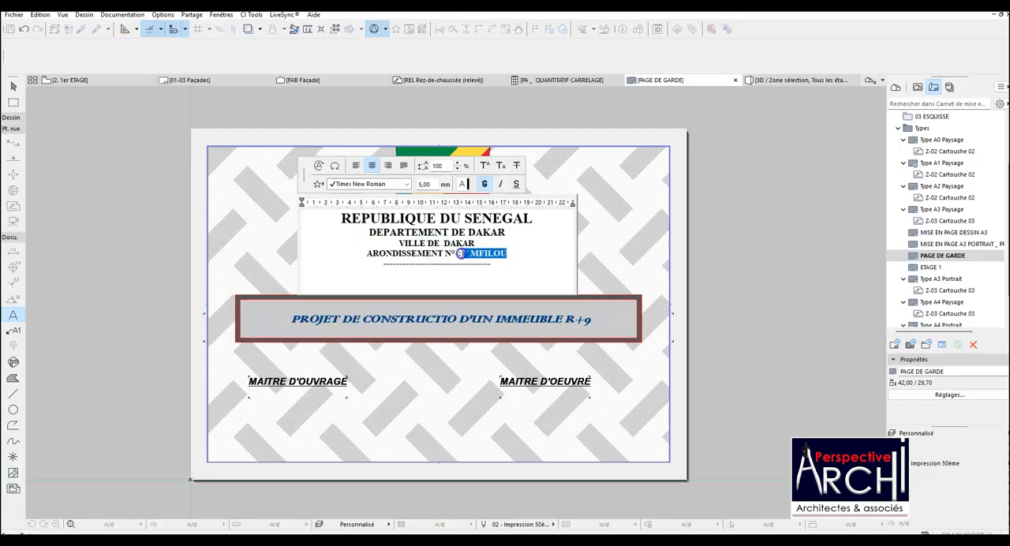
pyautogui.write('....')
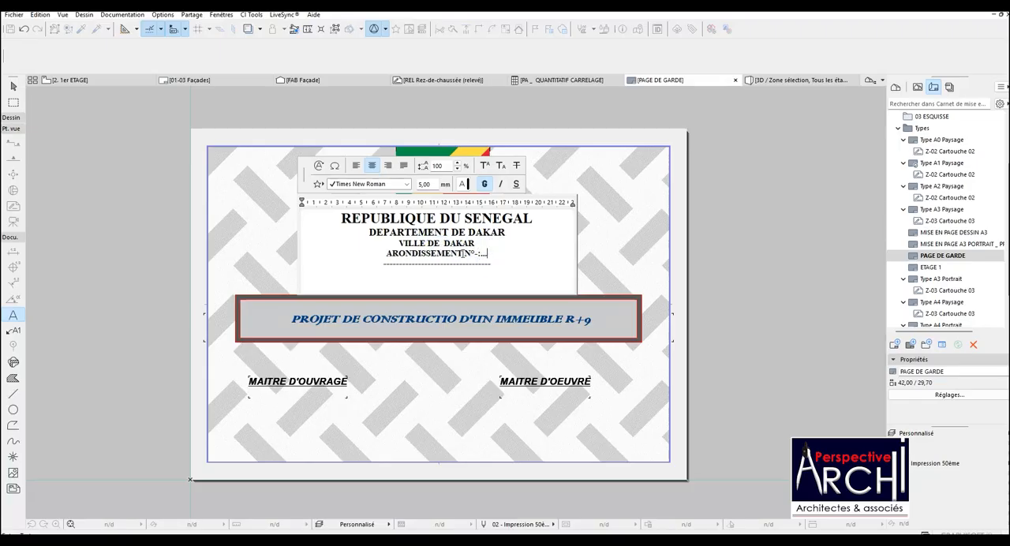
pyautogui.click(647, 284)
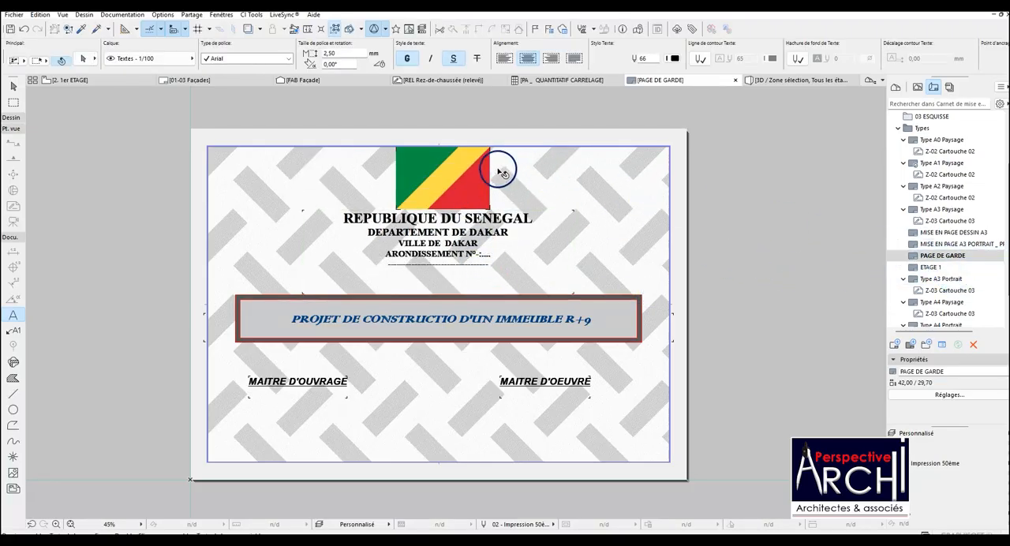
# Move the Congo flag image about 31 horizontally off the cover page onto the empty area beside the sheet.
pyautogui.scroll(-3, 380, 268)
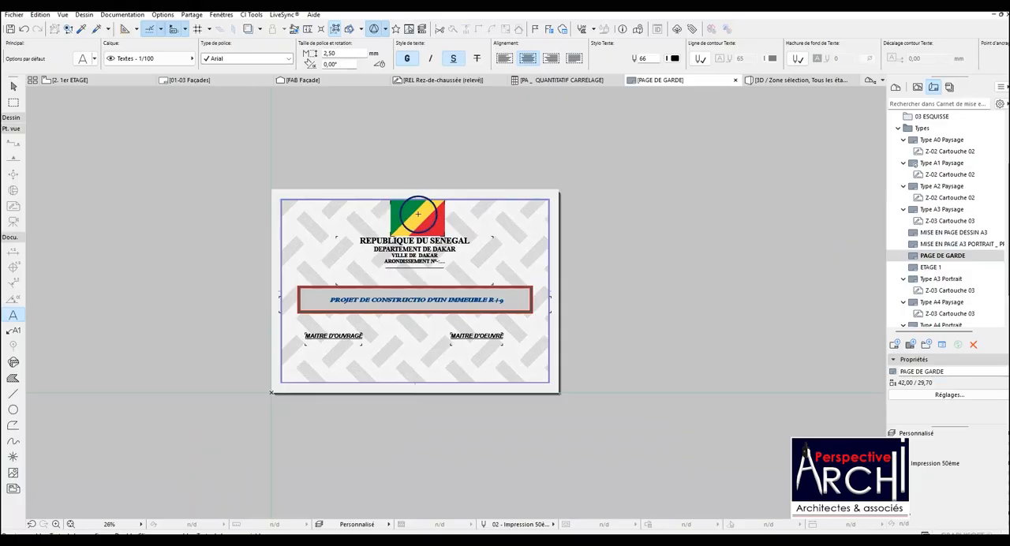
pyautogui.scroll(3, 417, 213)
pyautogui.click(417, 216)
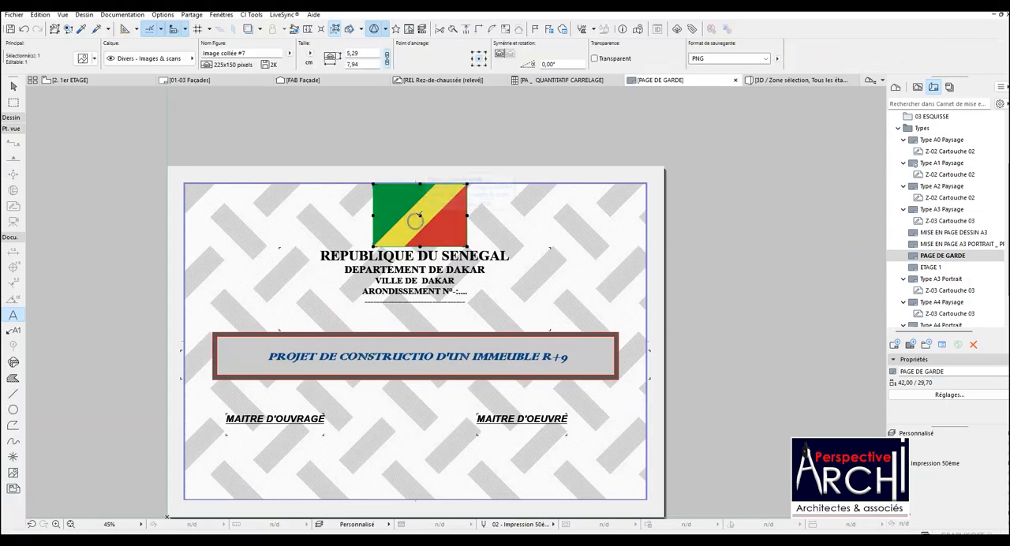
pyautogui.click(419, 214)
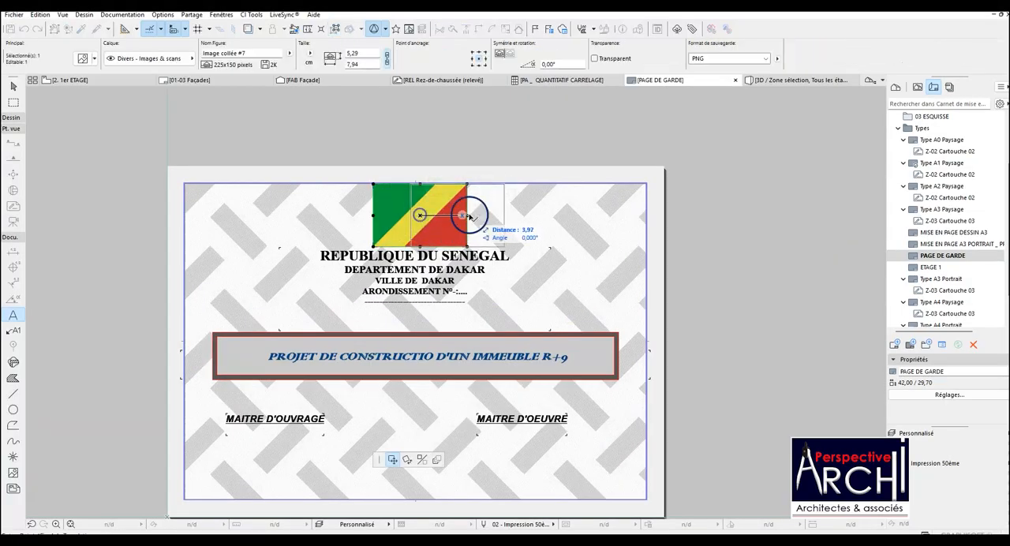
pyautogui.click(792, 215)
pyautogui.press('Escape')
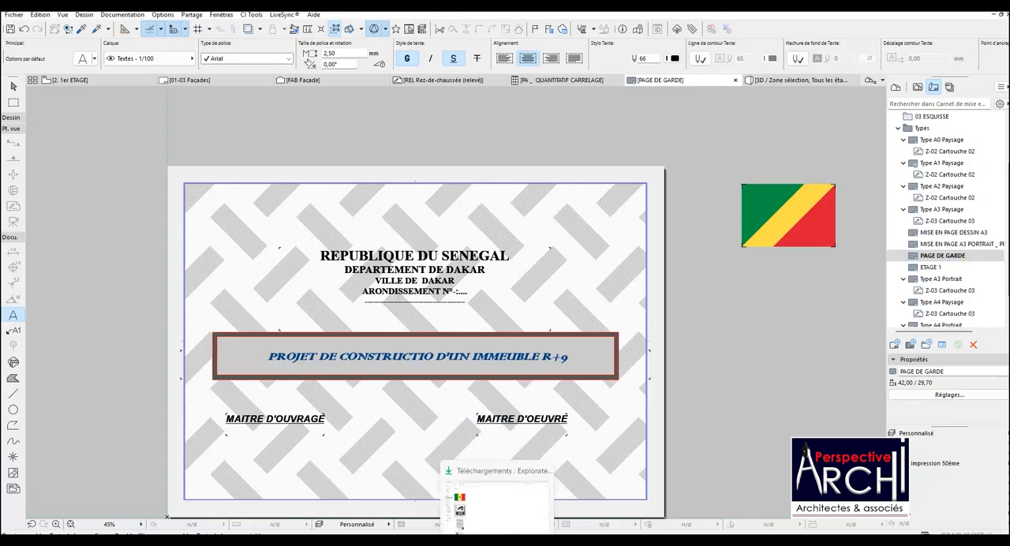
# Insert the Senegal flag image from the Téléchargements folder and move its upper midpoint to the middle of the cover page frame's top edge.
pyautogui.click(485, 491)
pyautogui.moveTo(166, 154); pyautogui.dragTo(402, 194)
pyautogui.click(437, 213)
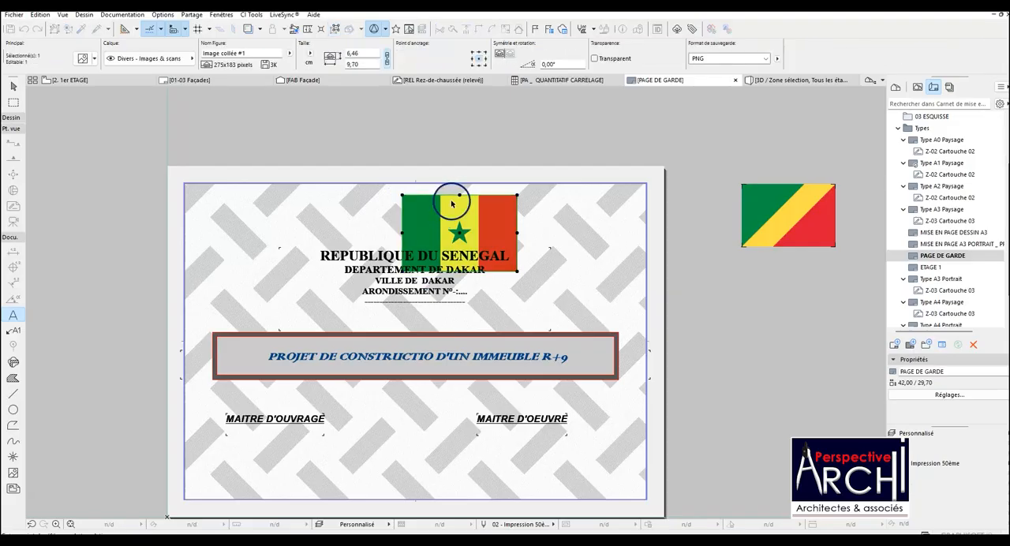
pyautogui.click(459, 196)
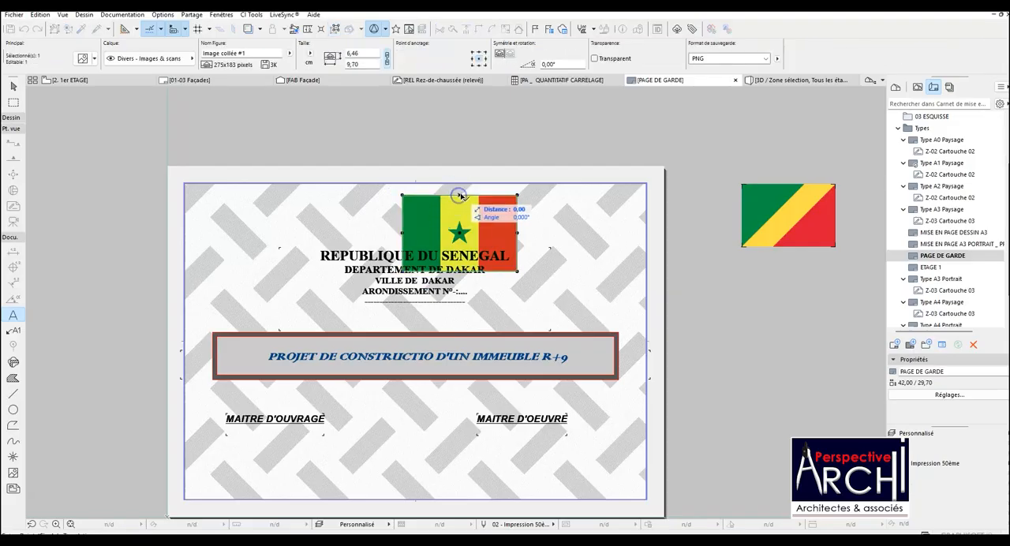
pyautogui.click(415, 181)
pyautogui.scroll(2, 410, 254)
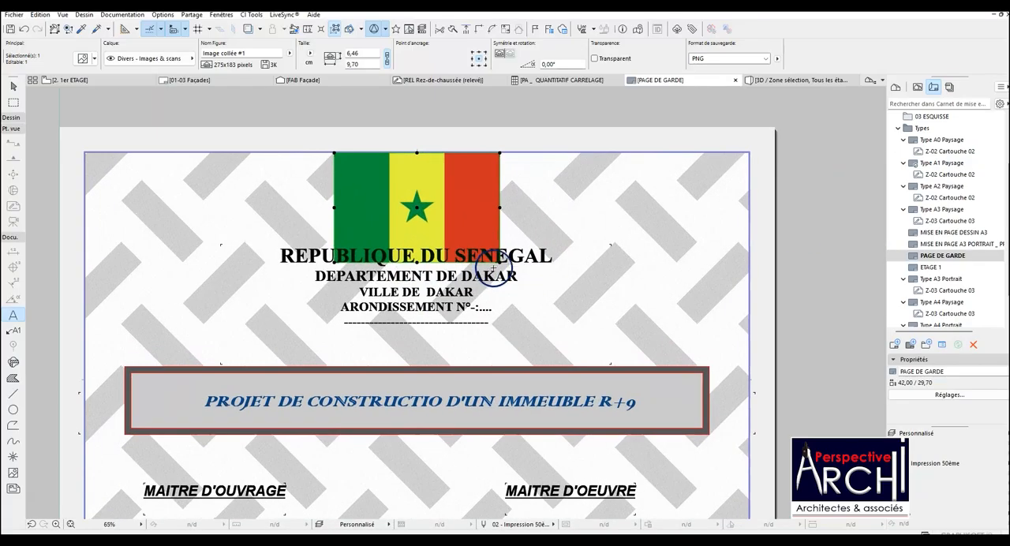
# Shrink the Senegal flag to about 8.47 × 4.77 cm and nudge it so it sits centred above the heading.
pyautogui.click(499, 259)
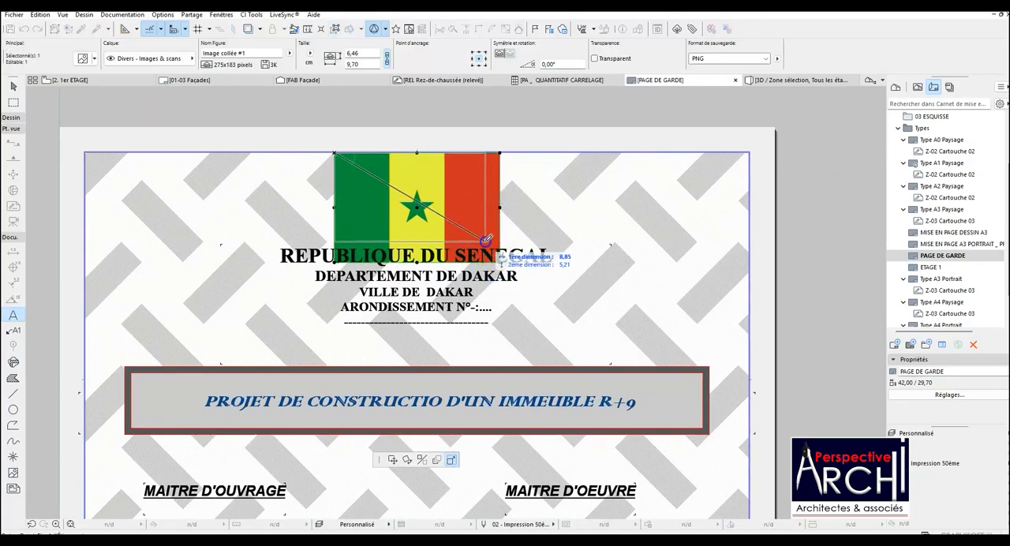
pyautogui.click(487, 239)
pyautogui.scroll(2, 377, 228)
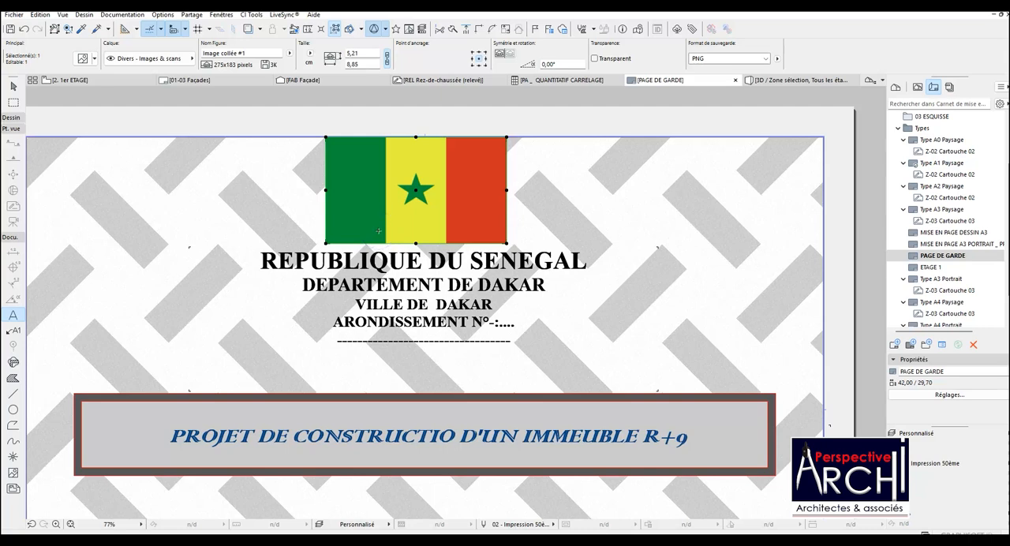
pyautogui.moveTo(416, 138); pyautogui.dragTo(424, 138)
pyautogui.moveTo(335, 242)
pyautogui.mouseDown()
pyautogui.moveTo(351, 238)
pyautogui.moveTo(342, 234)
pyautogui.mouseUp()
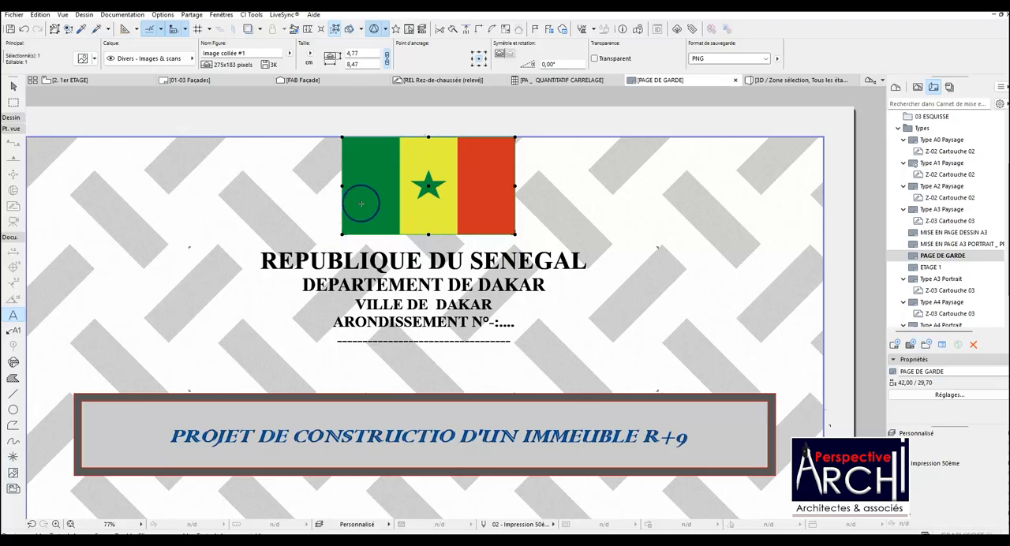
# Move the REPUBLIQUE DU SENEGAL heading text slightly up so it sits directly beneath the flag.
pyautogui.scroll(-4, 360, 203)
pyautogui.click(380, 253)
pyautogui.click(394, 283)
pyautogui.moveTo(397, 282); pyautogui.dragTo(399, 273)
pyautogui.scroll(3, 390, 222)
pyautogui.press('Escape')
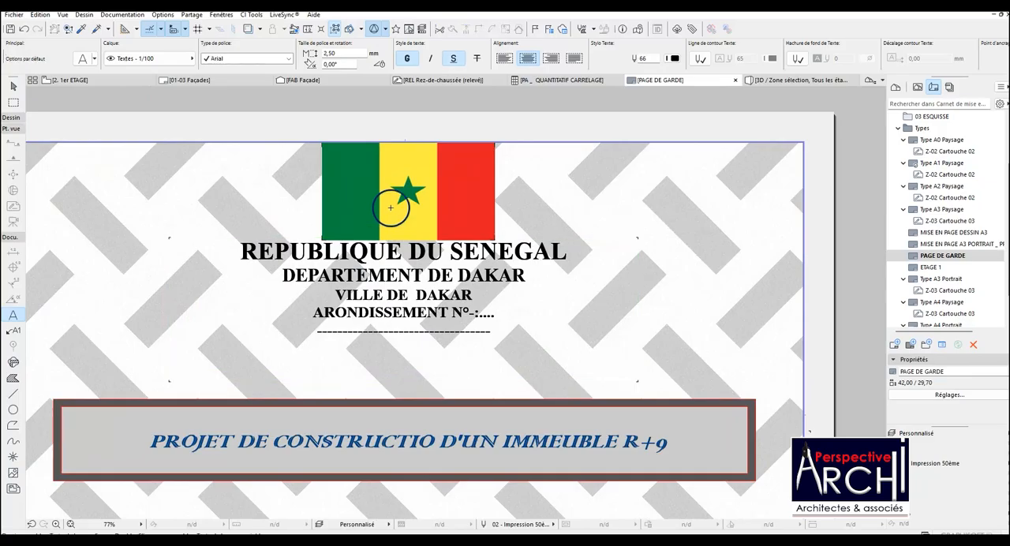
pyautogui.scroll(-3, 388, 208)
pyautogui.click(342, 345)
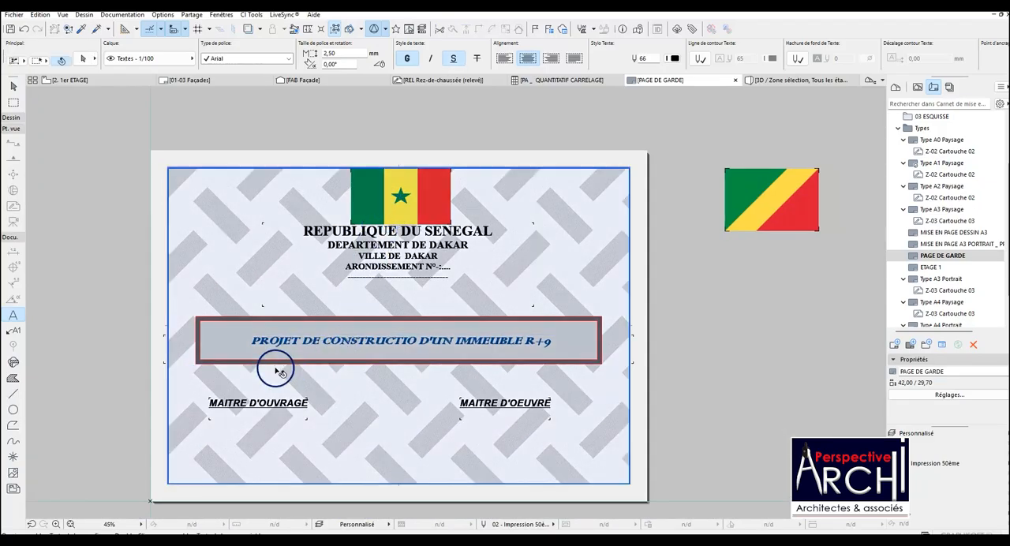
pyautogui.click(211, 319)
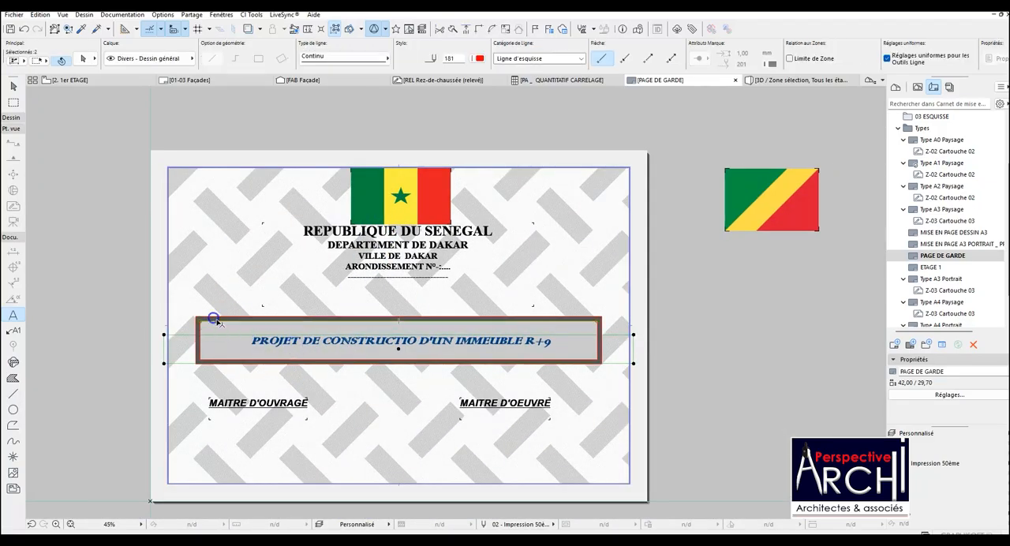
pyautogui.press('Escape')
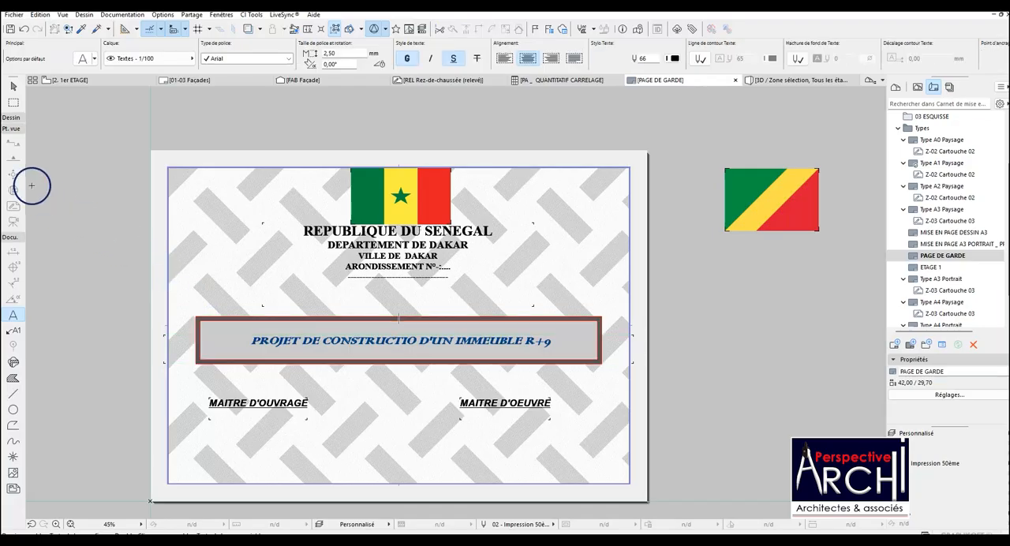
# Select the project title text together with its banner frame and move them about 3.01 straight up beneath the heading.
pyautogui.click(14, 86)
pyautogui.moveTo(159, 301); pyautogui.dragTo(639, 380)
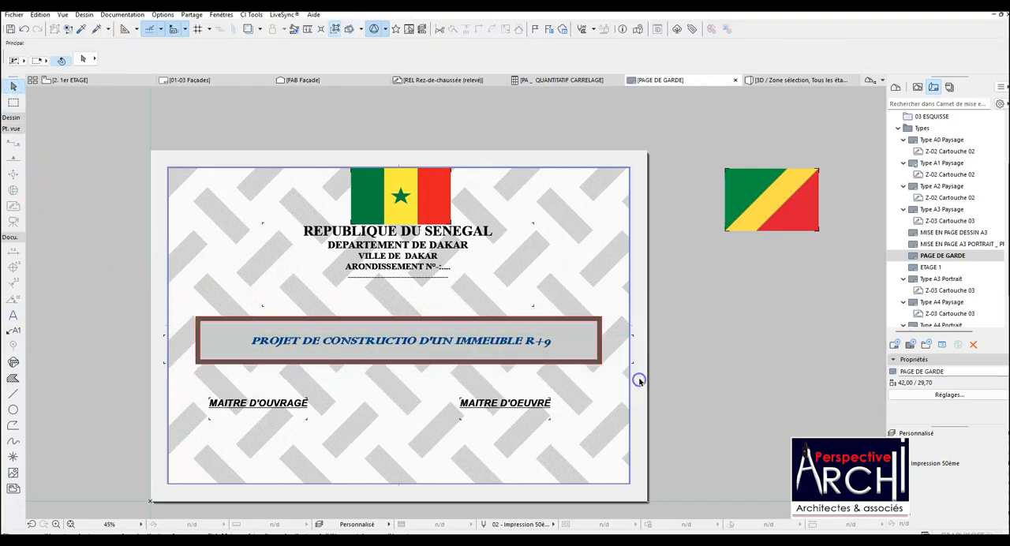
pyautogui.moveTo(131, 293); pyautogui.dragTo(668, 379)
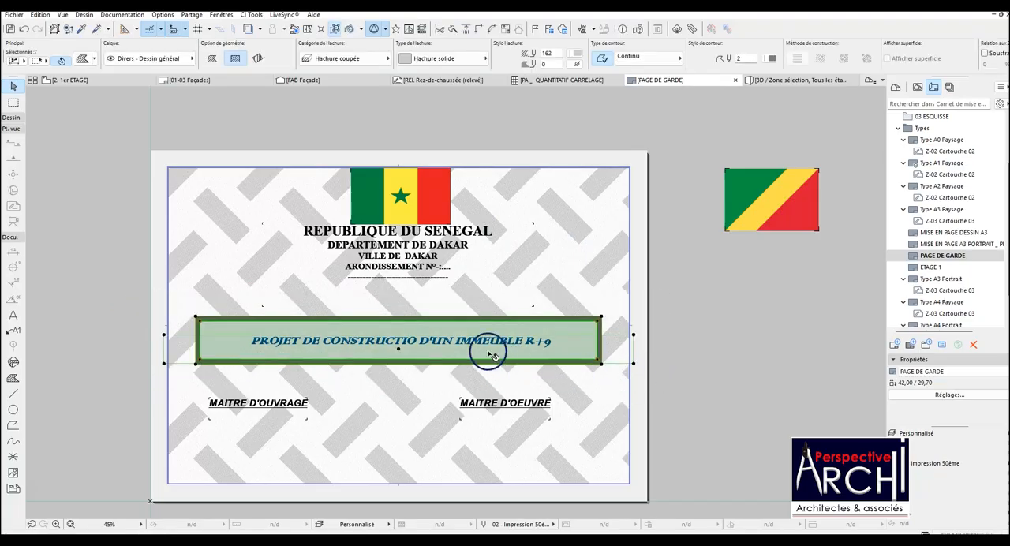
pyautogui.click(405, 314)
pyautogui.click(401, 309)
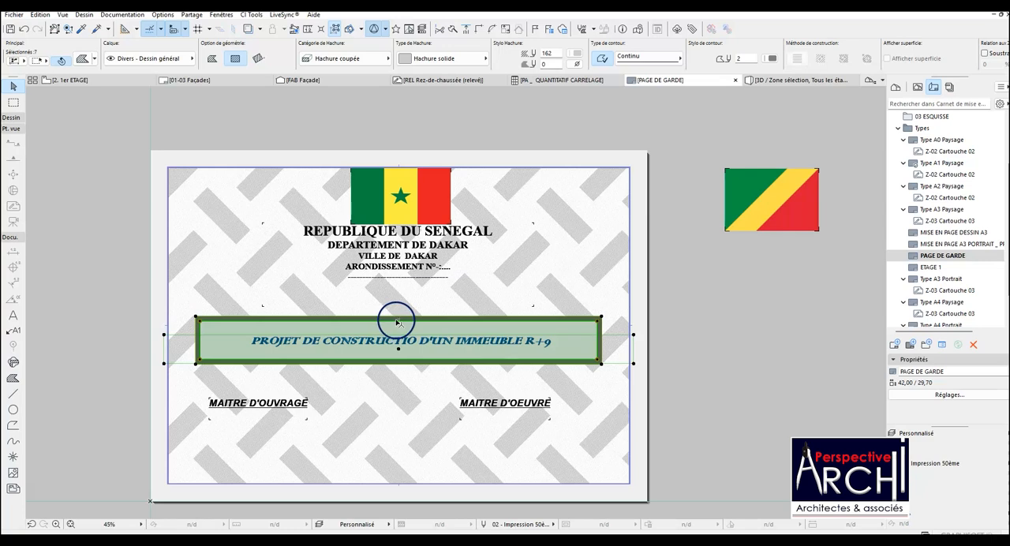
pyautogui.click(395, 317)
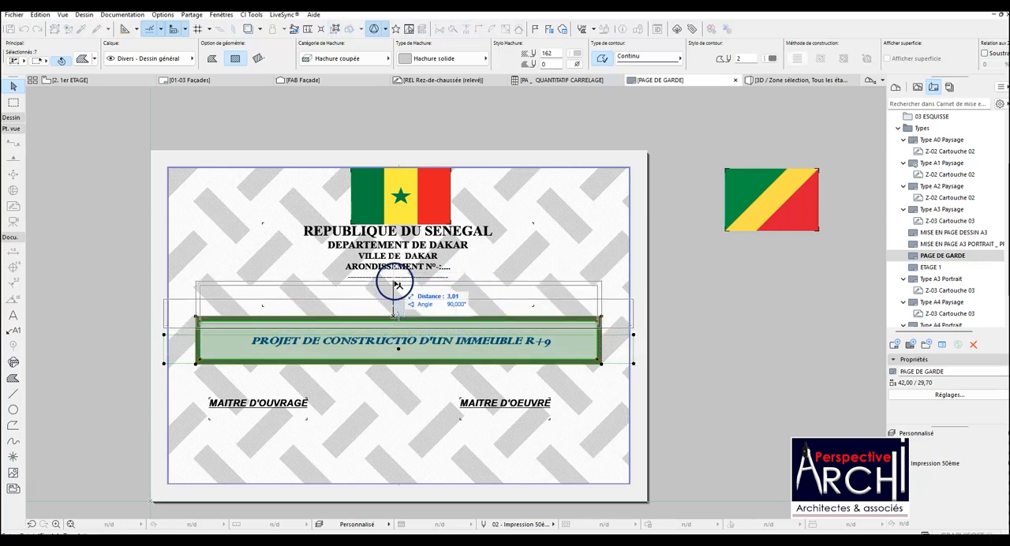
pyautogui.click(394, 284)
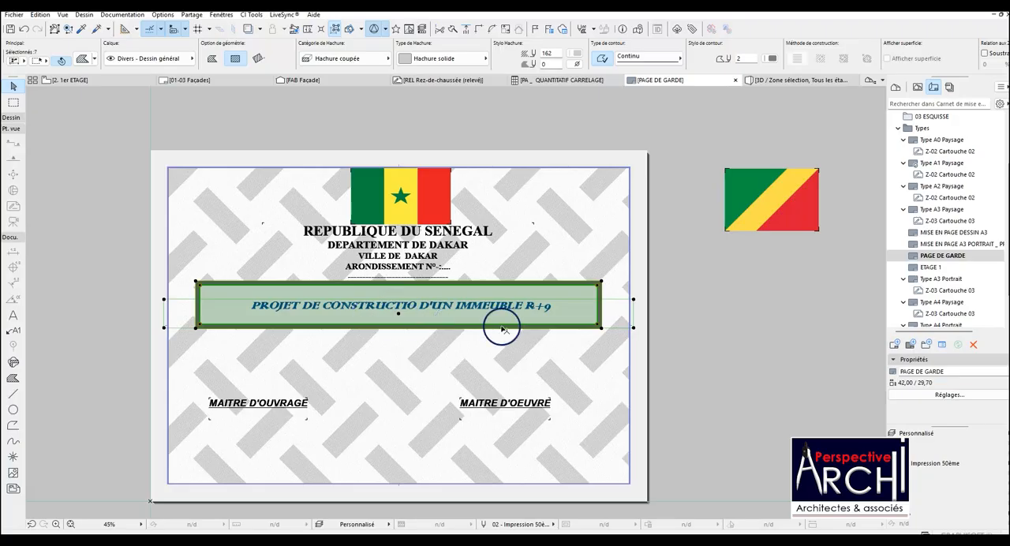
# Narrow the project title's text box to roughly half its width so the title wraps onto two lines.
pyautogui.click(638, 326)
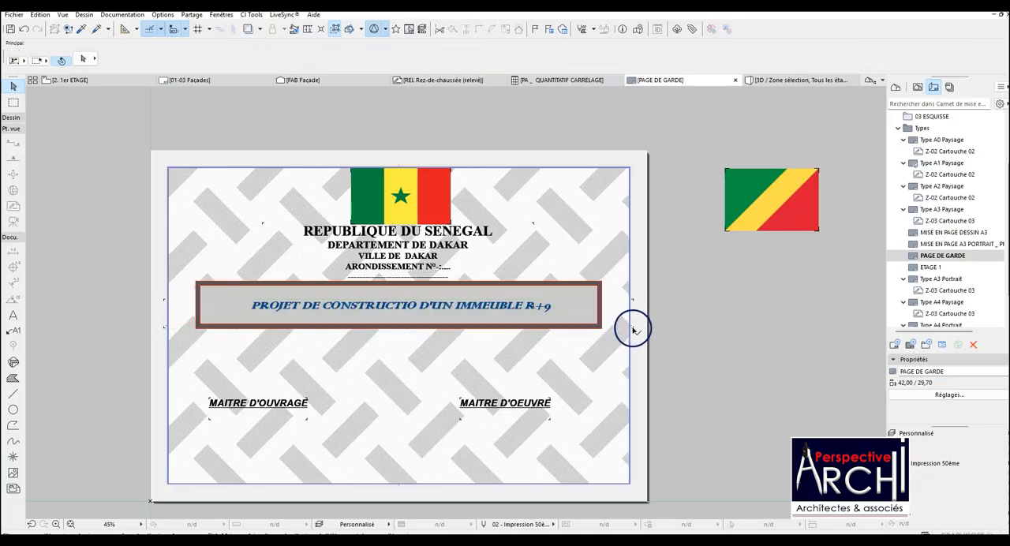
pyautogui.click(633, 327)
pyautogui.click(633, 326)
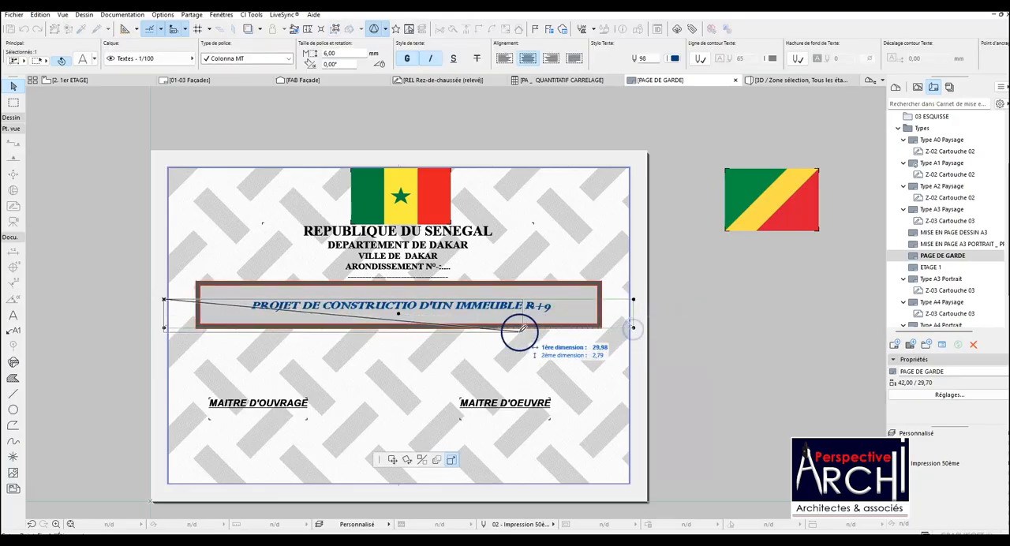
pyautogui.click(384, 341)
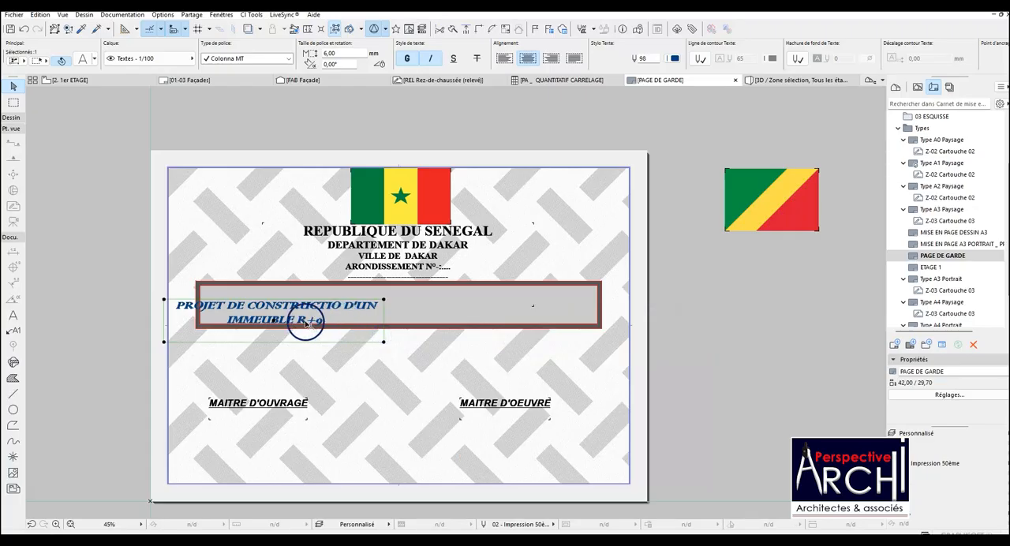
# Move the two-line project title into the banner and nudge it towards the banner's centre.
pyautogui.click(279, 323)
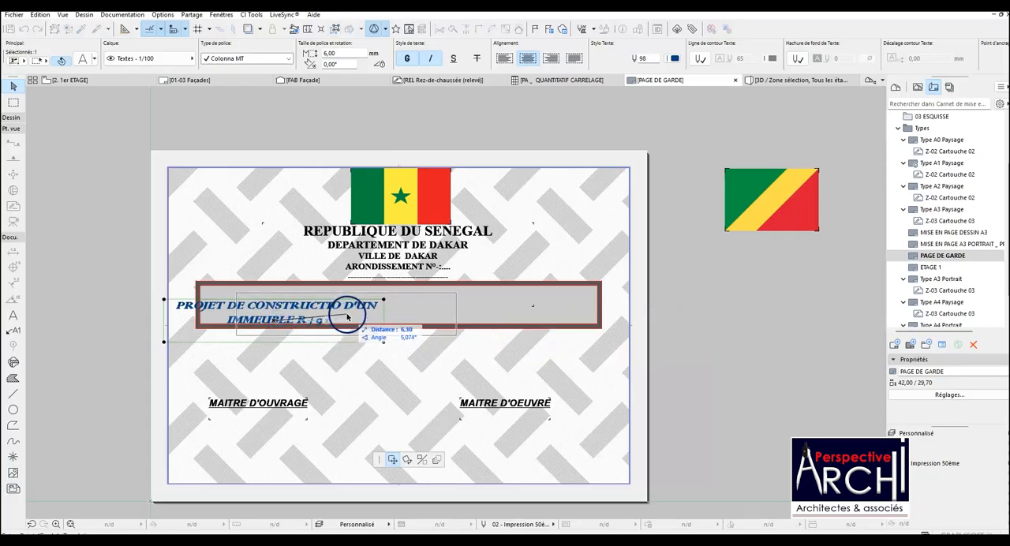
pyautogui.click(385, 313)
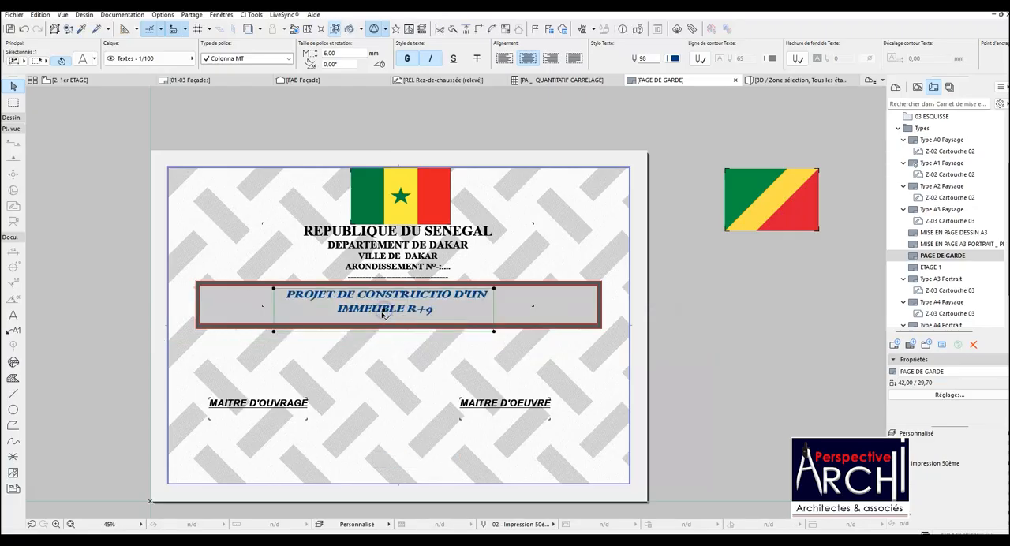
pyautogui.scroll(2, 384, 312)
pyautogui.click(385, 310)
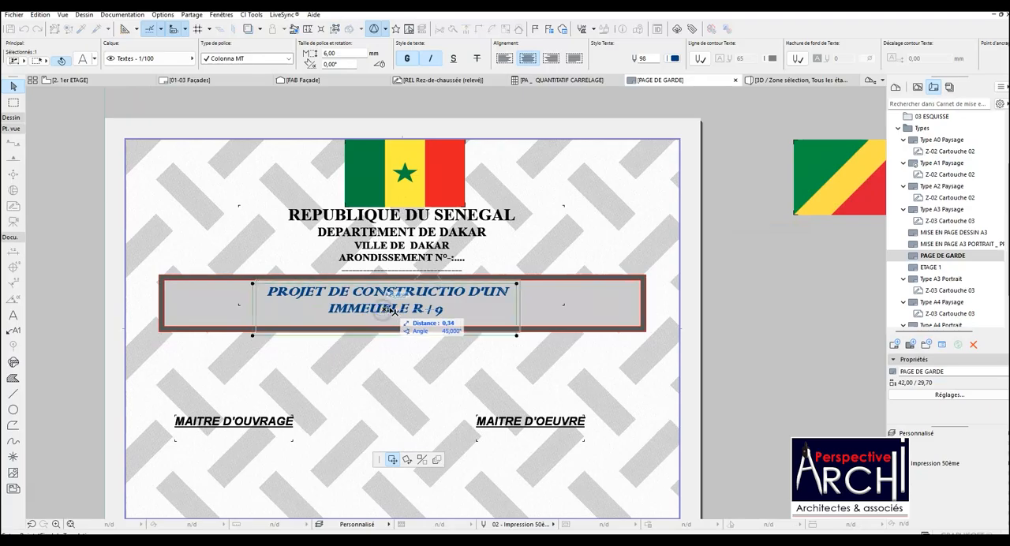
pyautogui.click(392, 310)
pyautogui.scroll(2, 374, 314)
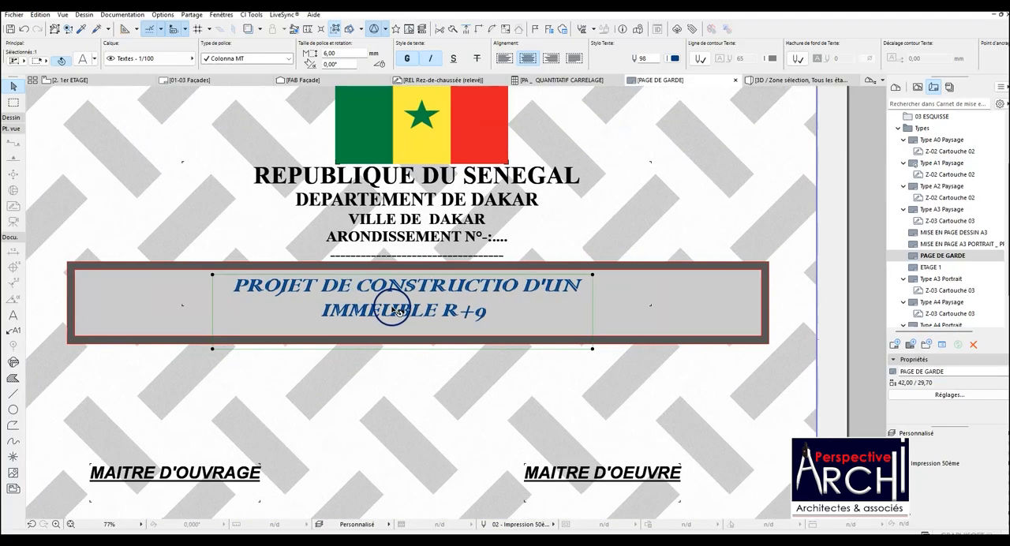
pyautogui.click(405, 314)
pyautogui.click(405, 310)
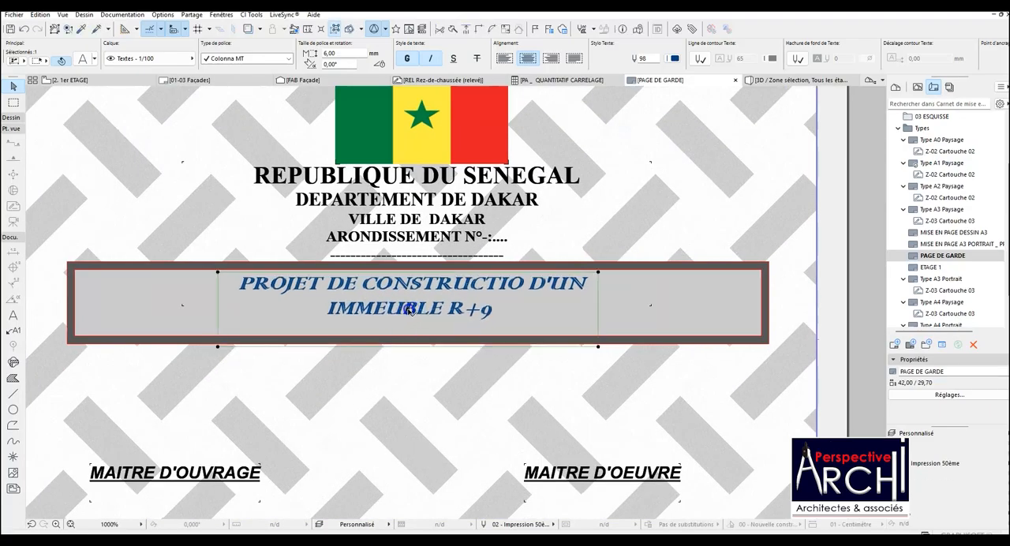
pyautogui.scroll(-3, 362, 312)
pyautogui.click(228, 320)
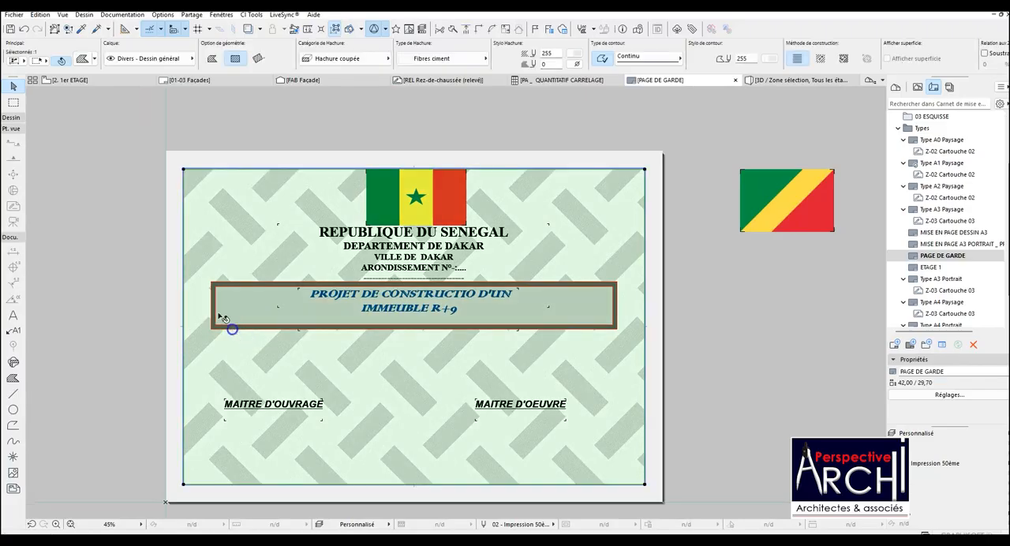
pyautogui.moveTo(151, 255)
pyautogui.mouseDown()
pyautogui.moveTo(563, 367)
pyautogui.moveTo(655, 370)
pyautogui.mouseUp()
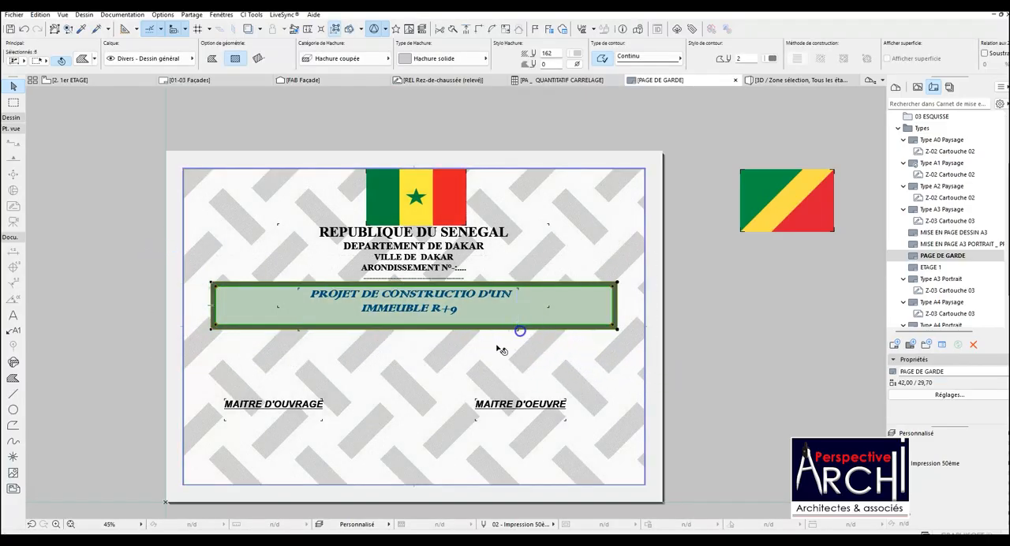
pyautogui.click(217, 306)
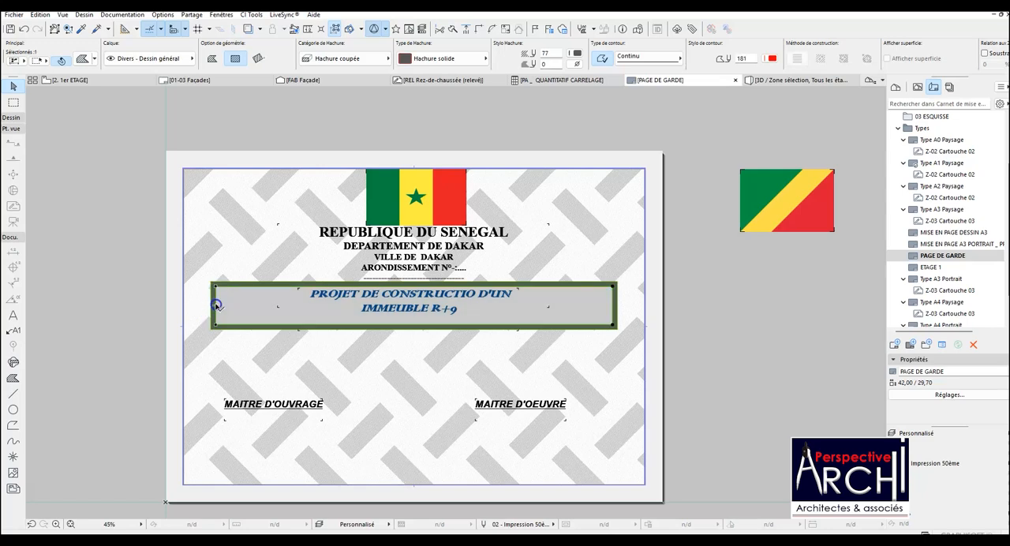
pyautogui.click(426, 314)
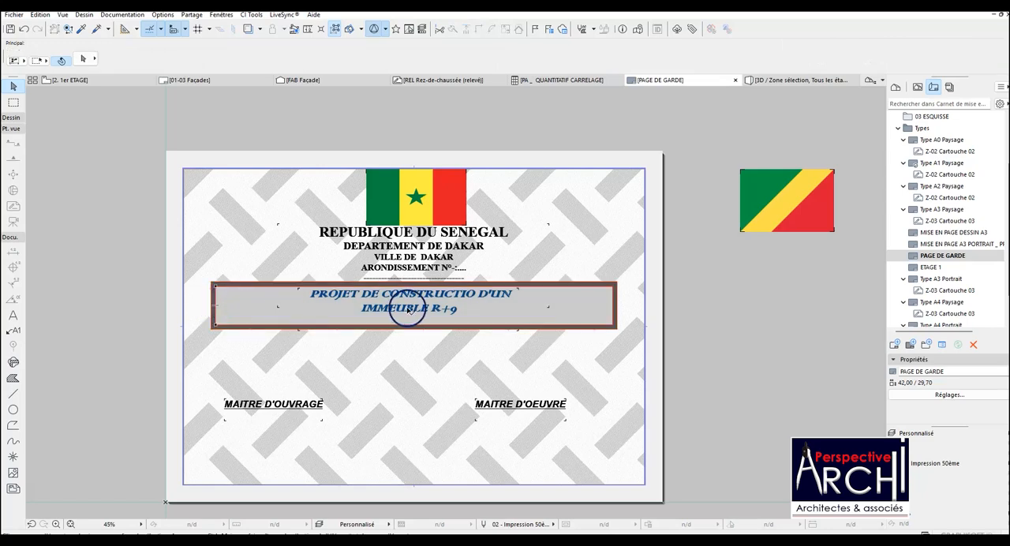
# Shift the project title text slightly down to balance it vertically inside the banner, then deselect it.
pyautogui.scroll(-3, 409, 310)
pyautogui.scroll(3, 420, 302)
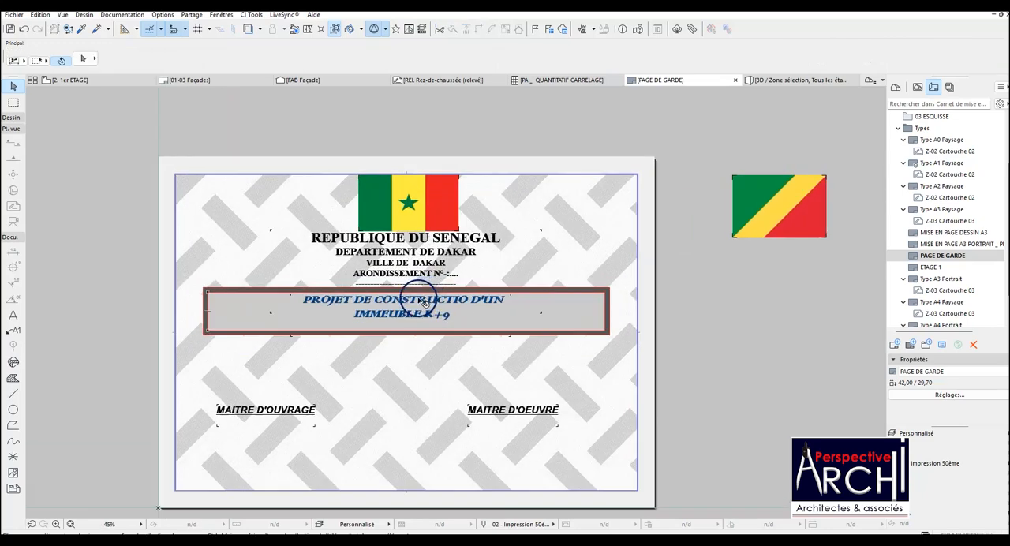
pyautogui.click(411, 309)
pyautogui.hotkey('ctrl', 'd')
pyautogui.click(402, 315)
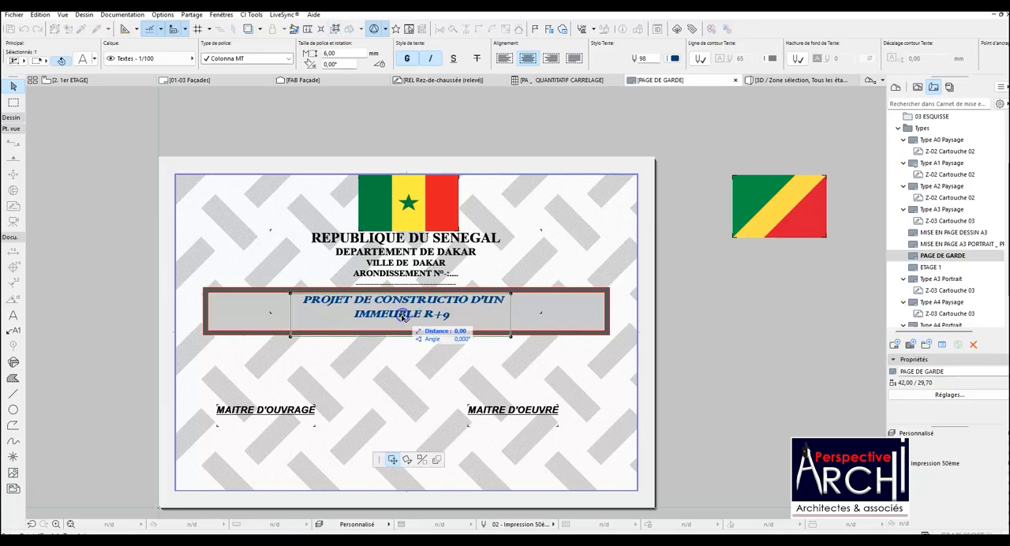
pyautogui.click(403, 319)
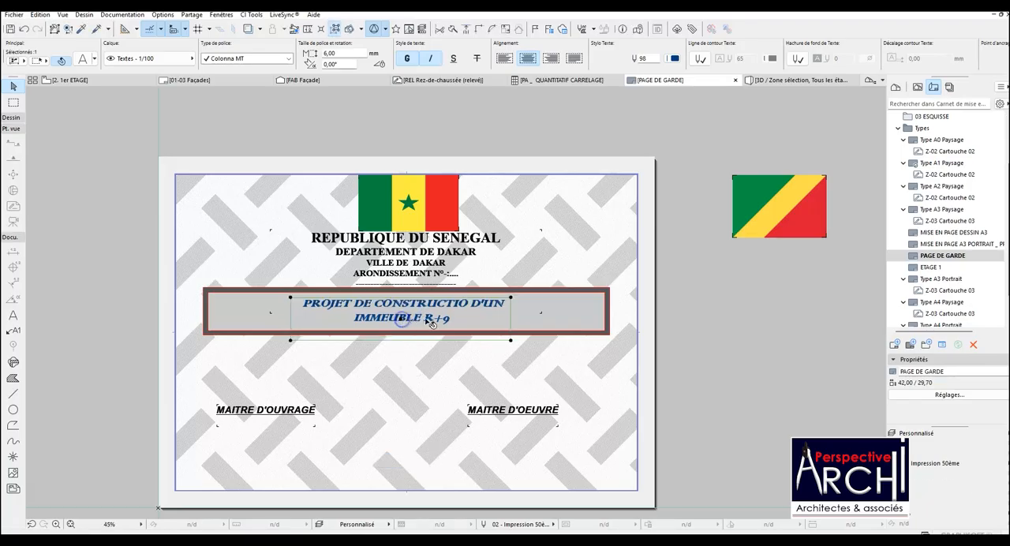
pyautogui.press('Escape')
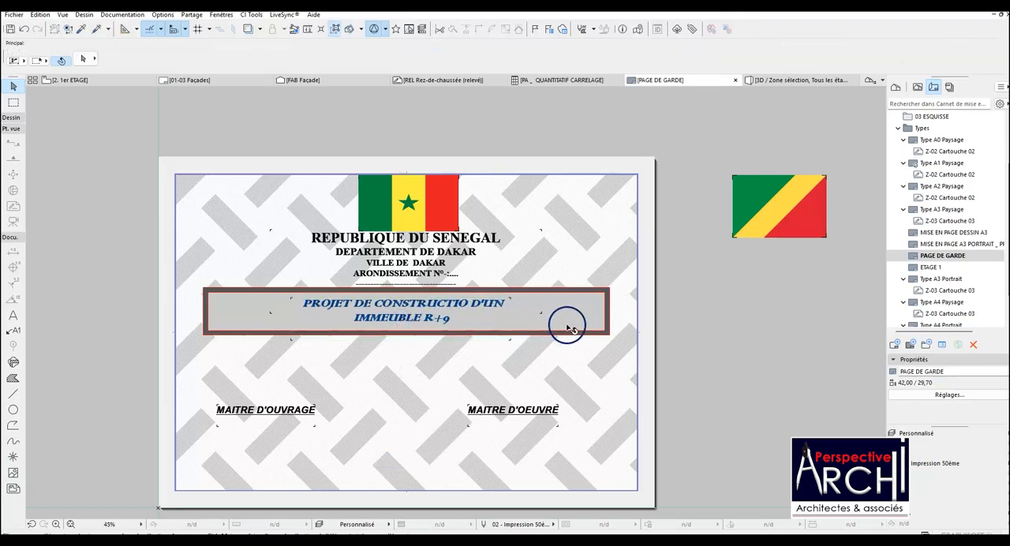
# Move the Congo flag image horizontally farther away from the cover page sheet.
pyautogui.scroll(-1, 463, 318)
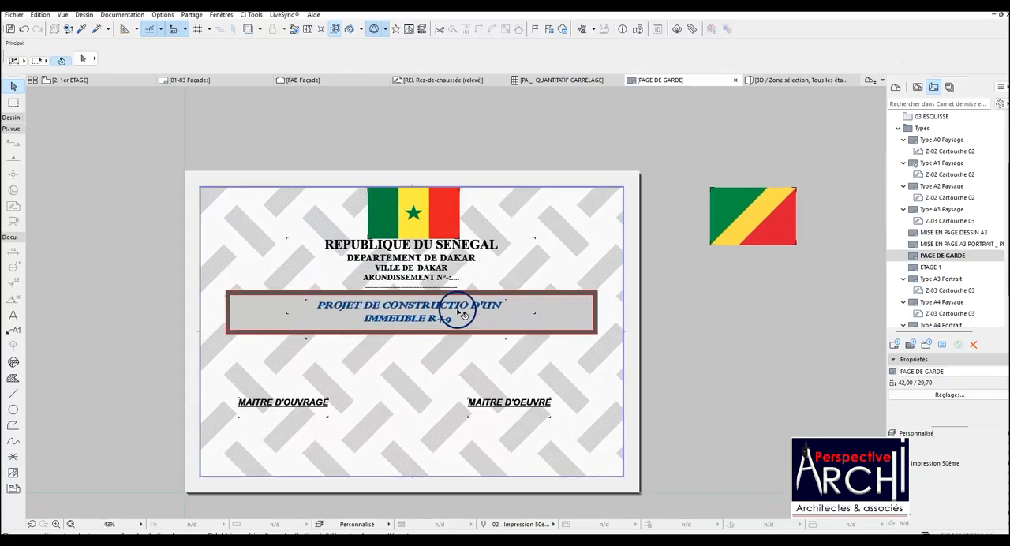
pyautogui.scroll(2, 465, 314)
pyautogui.scroll(-4, 458, 311)
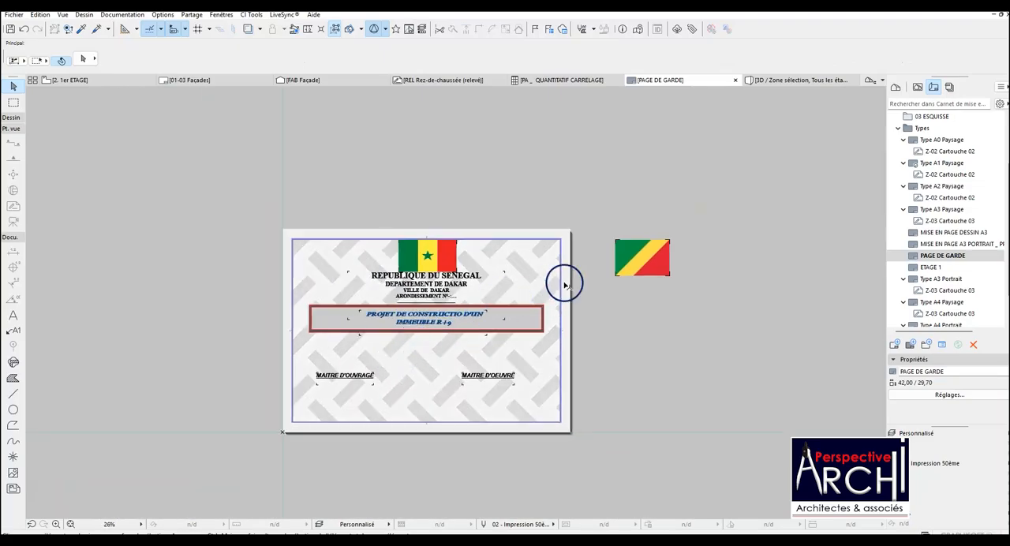
pyautogui.click(635, 267)
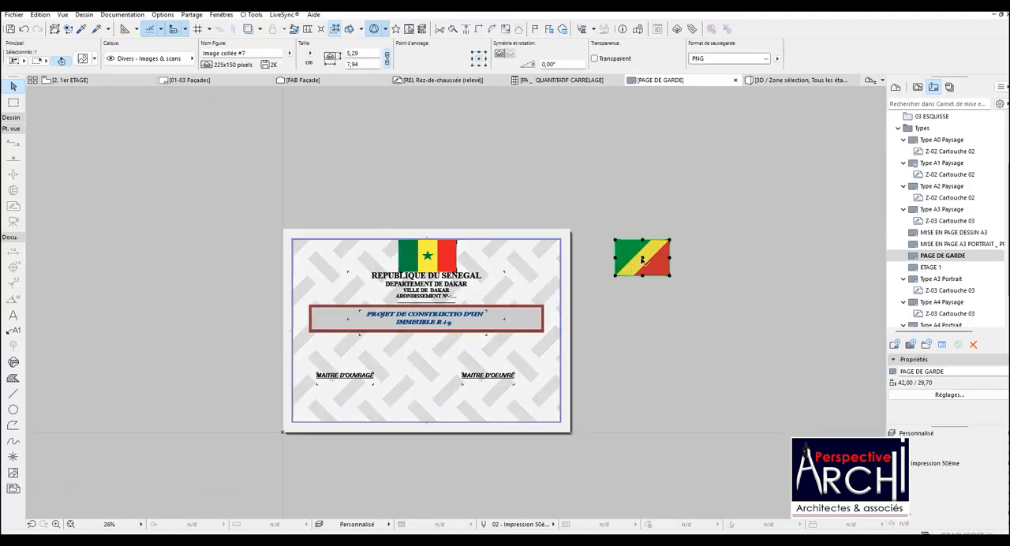
pyautogui.moveTo(642, 261); pyautogui.dragTo(693, 259)
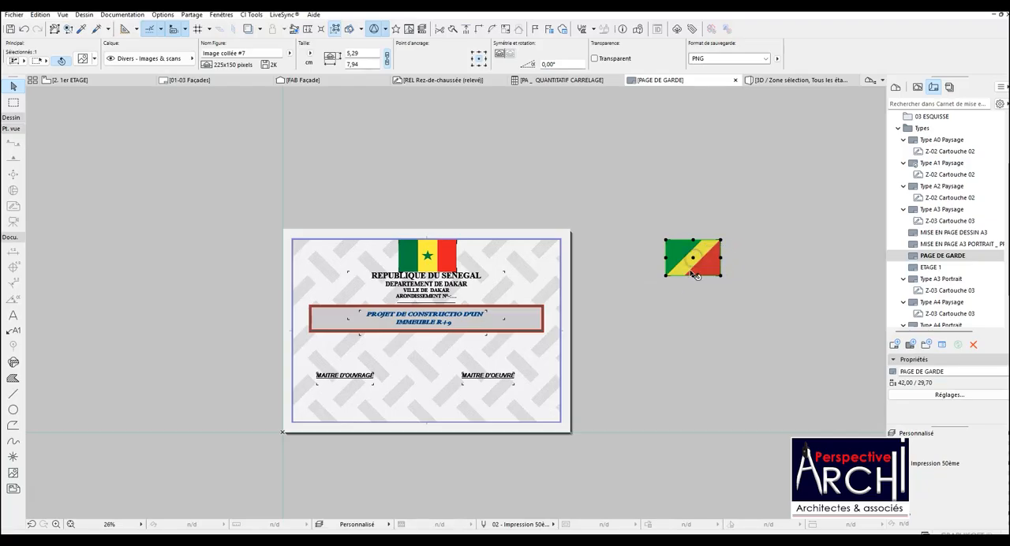
# Deselect the flag and create a layout named PAGE DE GARDE in the 03 ESQUISSE subset, based on the PAGE DE GARDE master.
pyautogui.press('Escape')
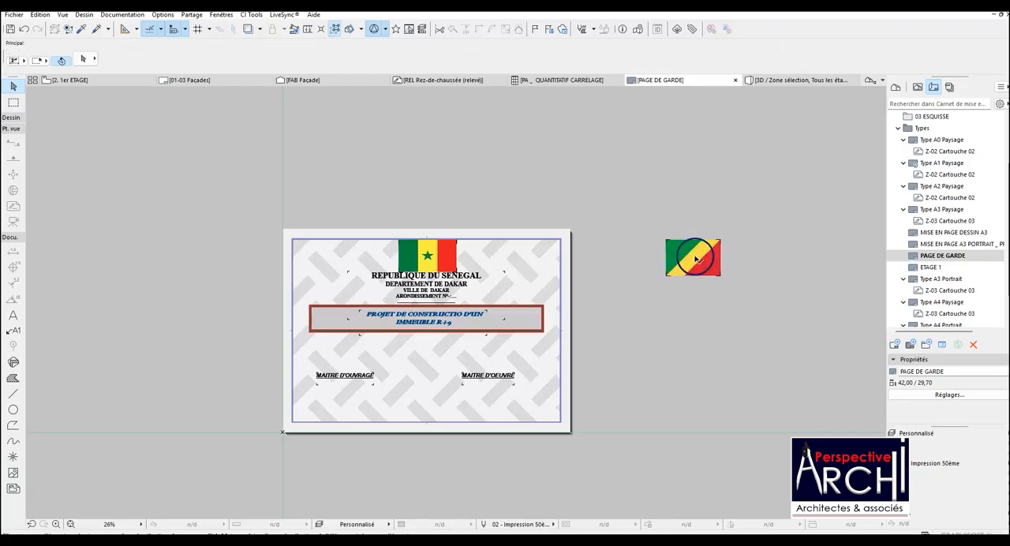
pyautogui.scroll(2, 931, 189)
pyautogui.click(932, 186)
pyautogui.click(932, 187)
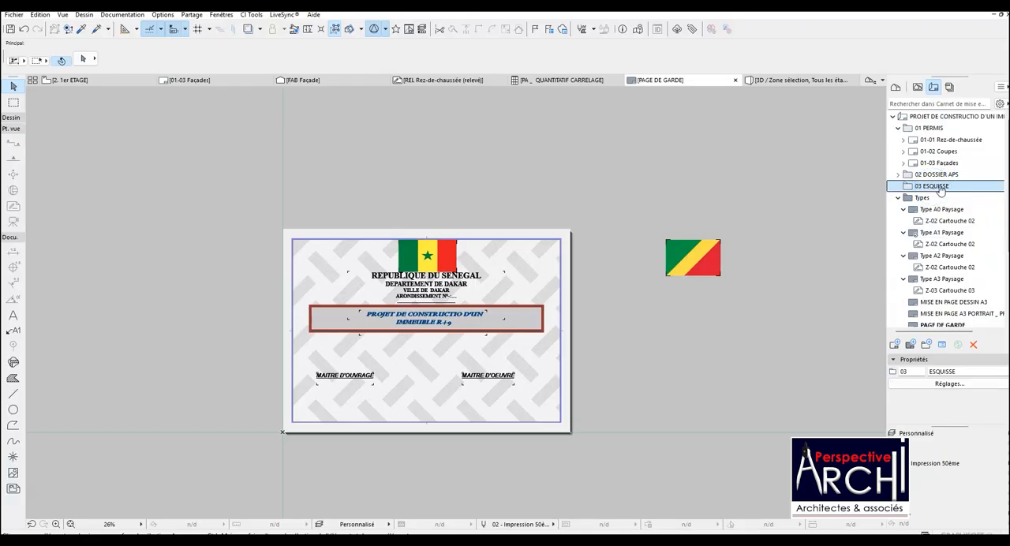
pyautogui.rightClick(940, 187)
pyautogui.click(938, 194)
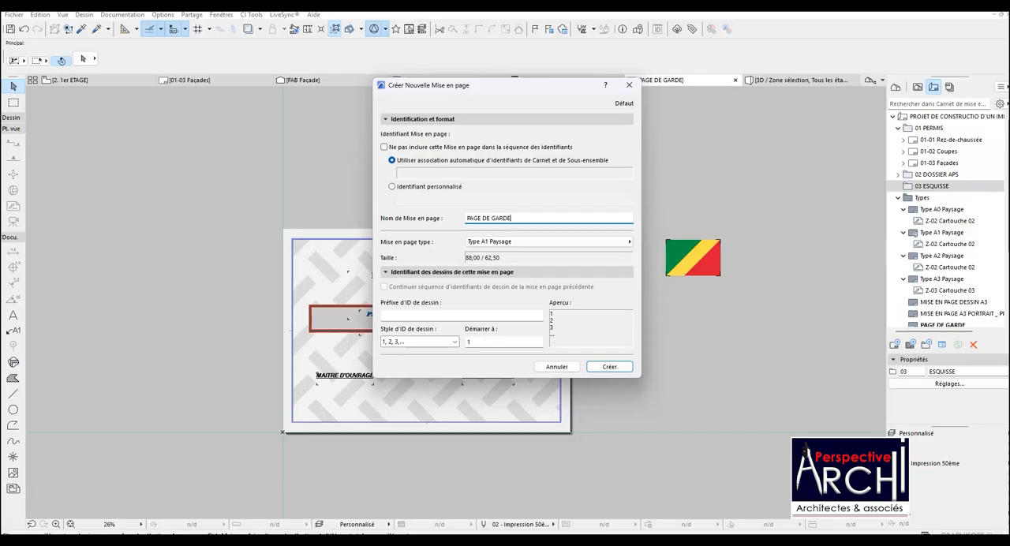
pyautogui.click(599, 240)
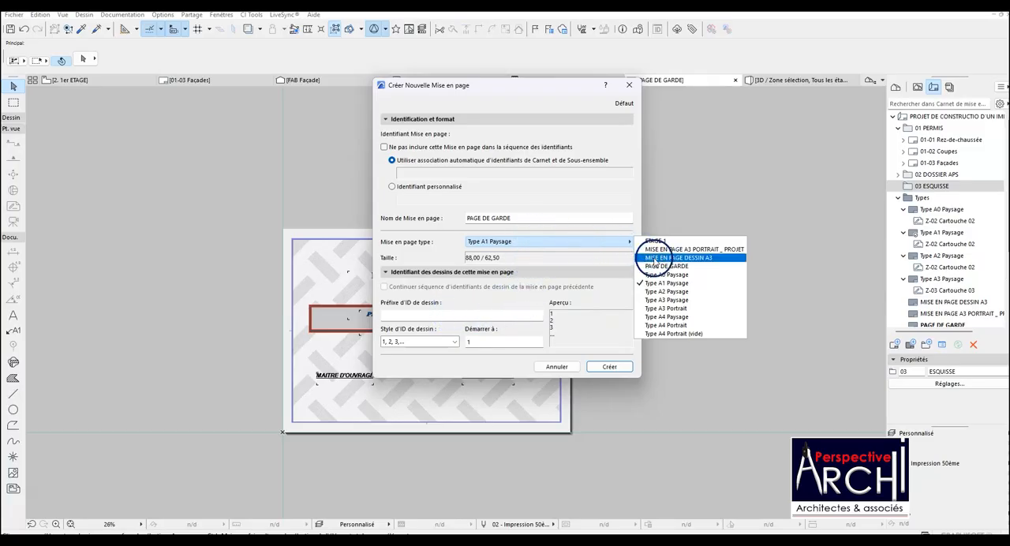
pyautogui.click(655, 266)
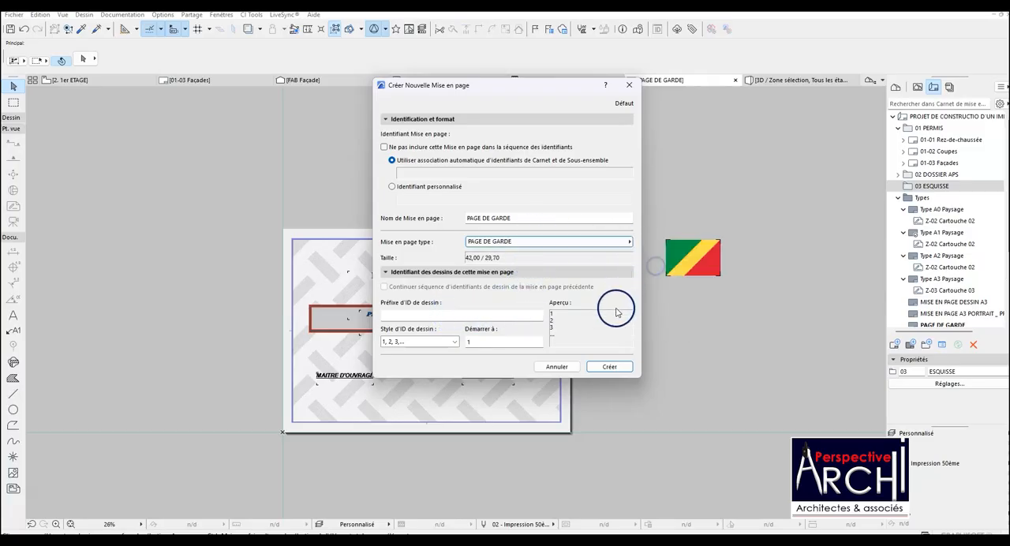
pyautogui.click(609, 366)
# Examine how the flag, headings, banner and background from the master appear on the new PAGE DE GARDE layout.
pyautogui.scroll(6, 372, 356)
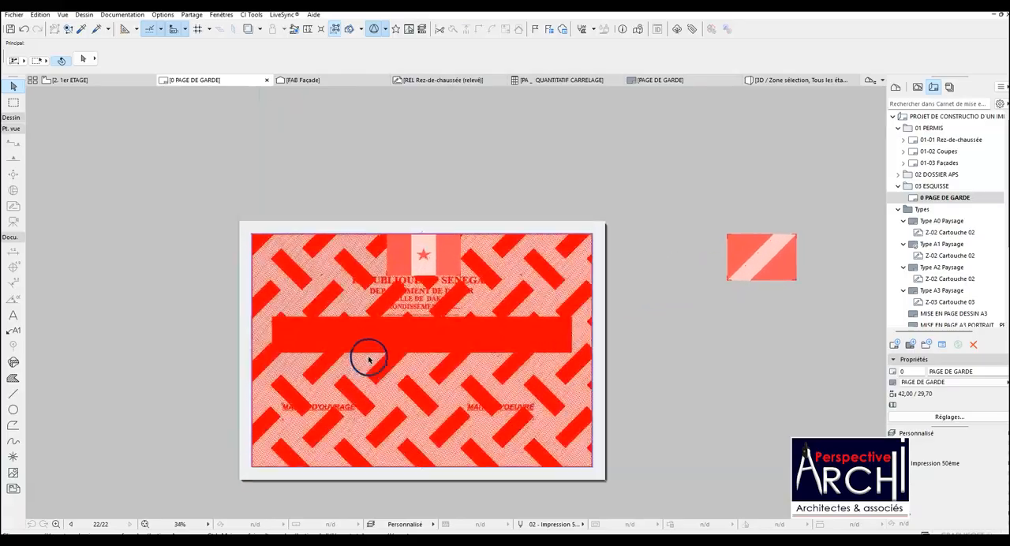
pyautogui.scroll(-3, 485, 233)
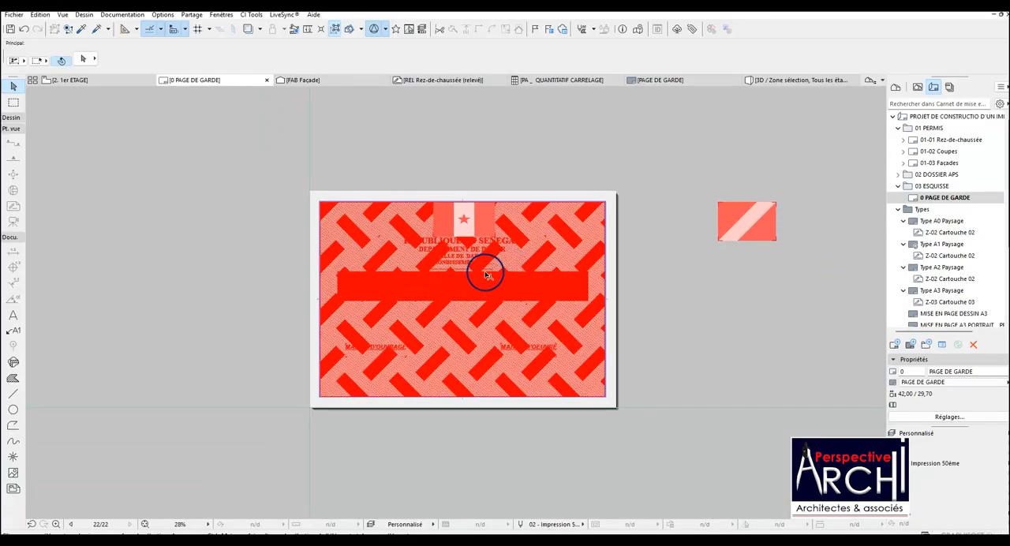
pyautogui.scroll(2, 488, 274)
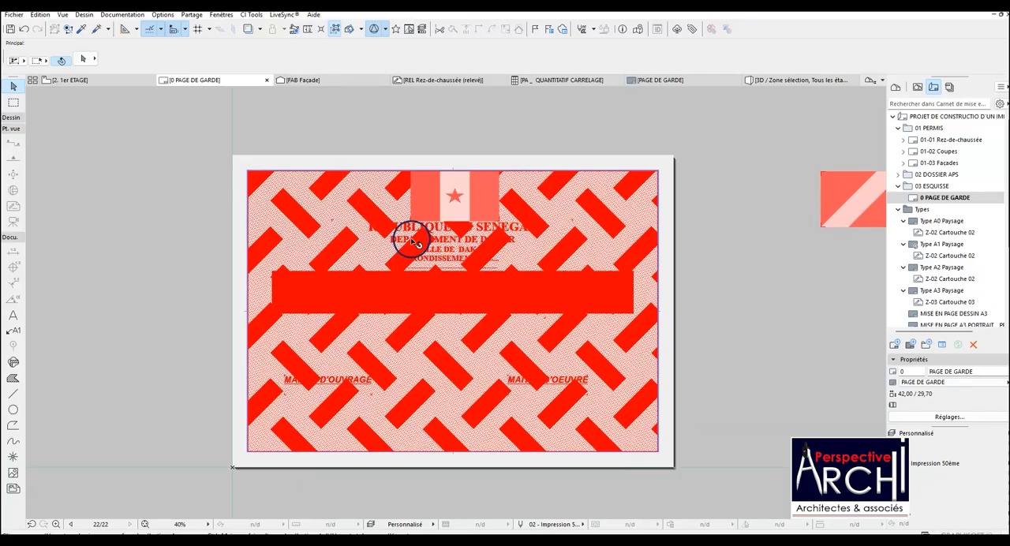
pyautogui.scroll(1, 509, 216)
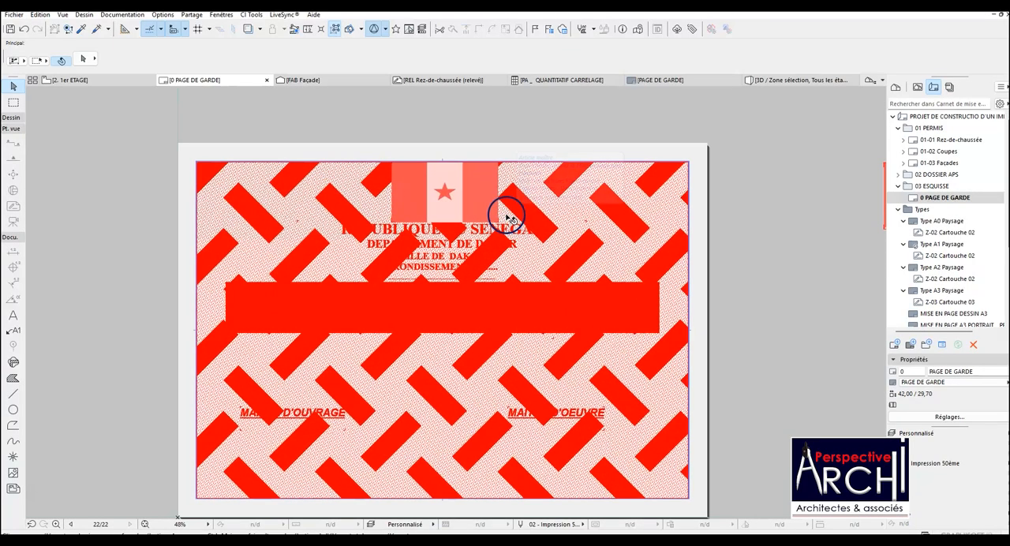
pyautogui.scroll(-2, 511, 215)
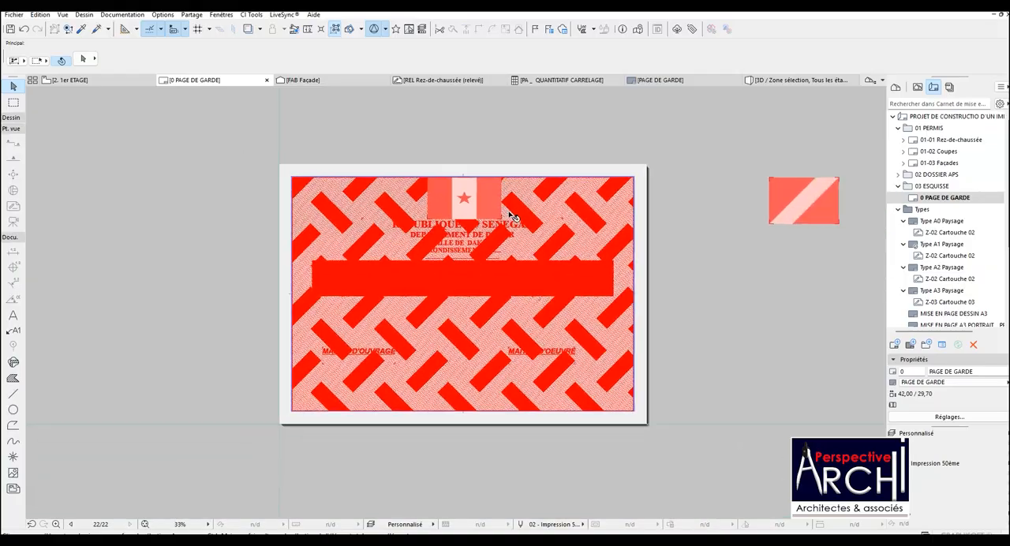
pyautogui.scroll(3, 574, 228)
pyautogui.scroll(-4, 552, 229)
pyautogui.scroll(1, 579, 239)
pyautogui.scroll(3, 580, 239)
pyautogui.scroll(-4, 600, 237)
pyautogui.click(924, 197)
pyautogui.scroll(3, 554, 337)
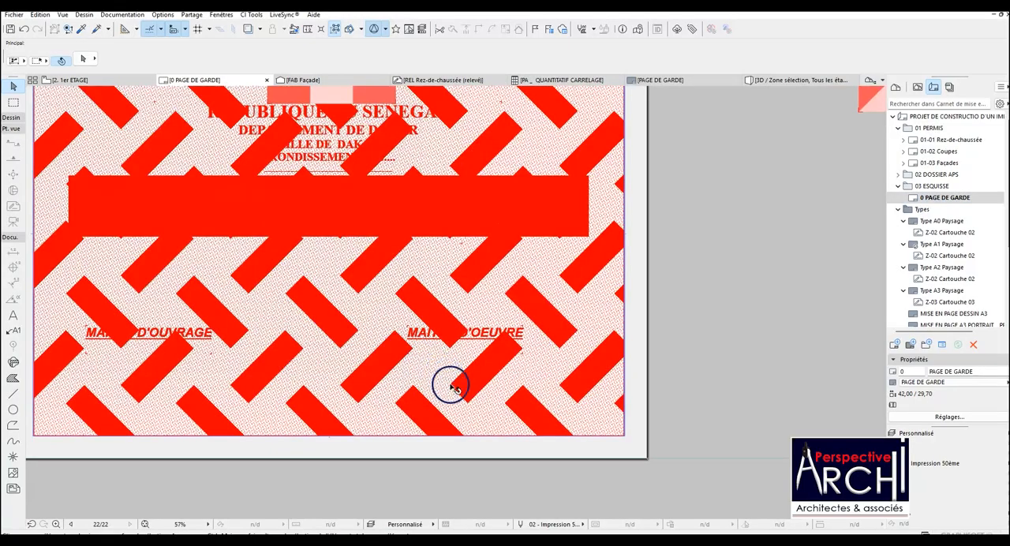
pyautogui.scroll(-2, 497, 400)
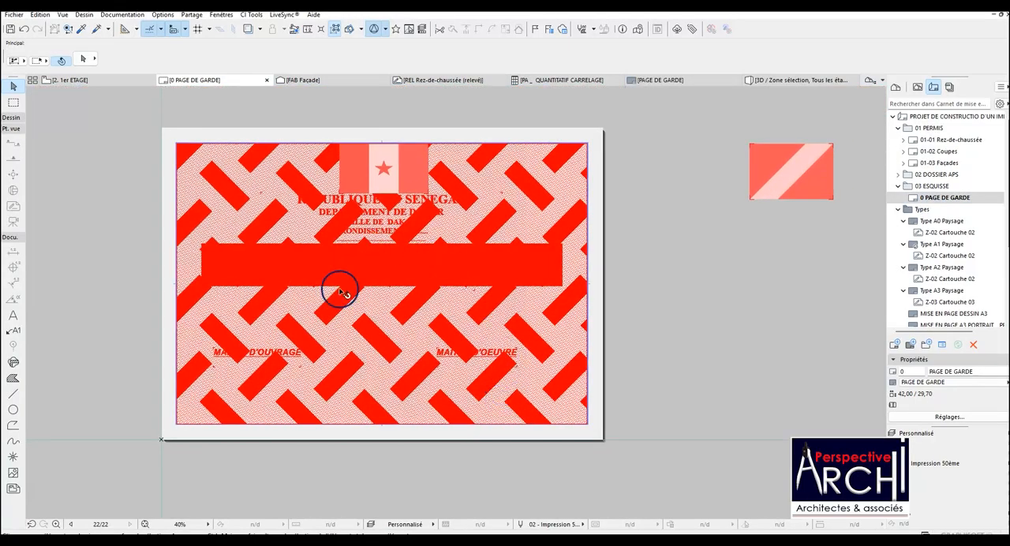
# Create a layout named PLAN DE MASSE after the cover page in 03 ESQUISSE, using the MISE EN PAGE DESSIN A3 master.
pyautogui.click(951, 198)
pyautogui.rightClick(954, 200)
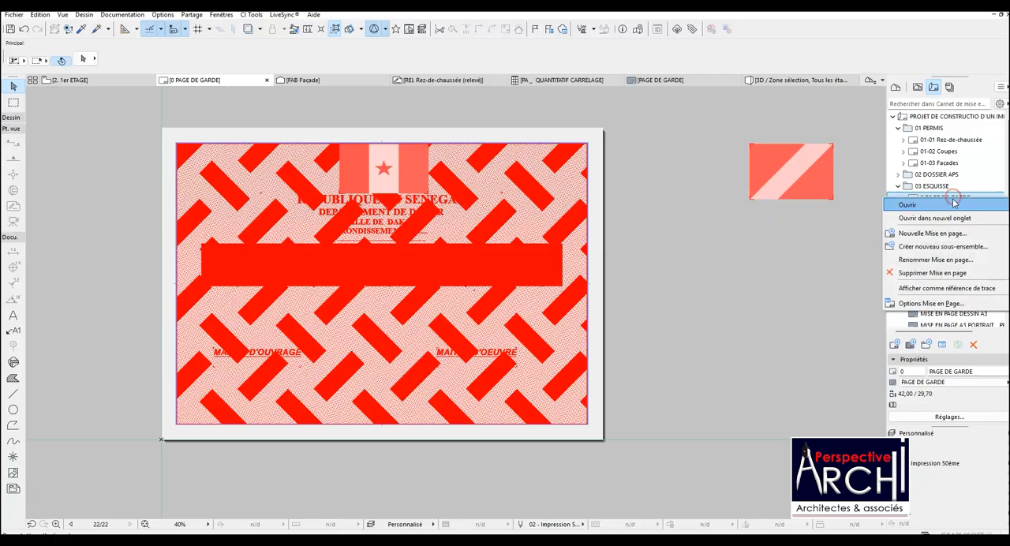
pyautogui.click(931, 233)
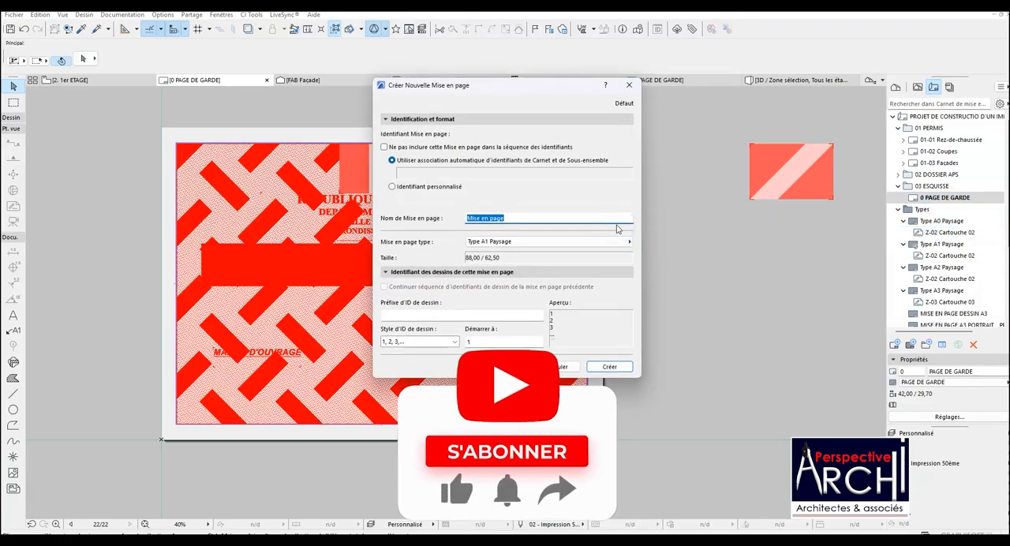
pyautogui.write('PL')
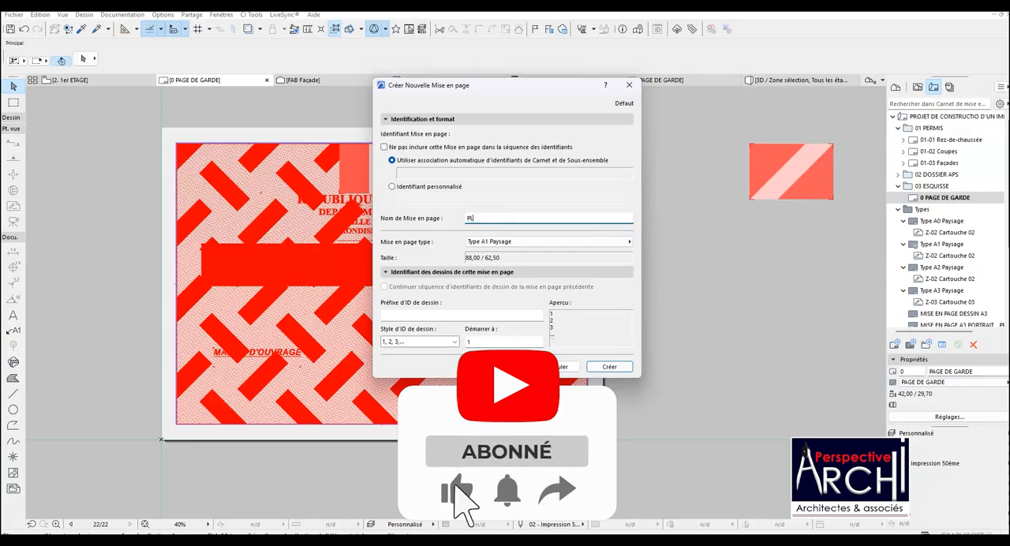
pyautogui.write('AN DE')
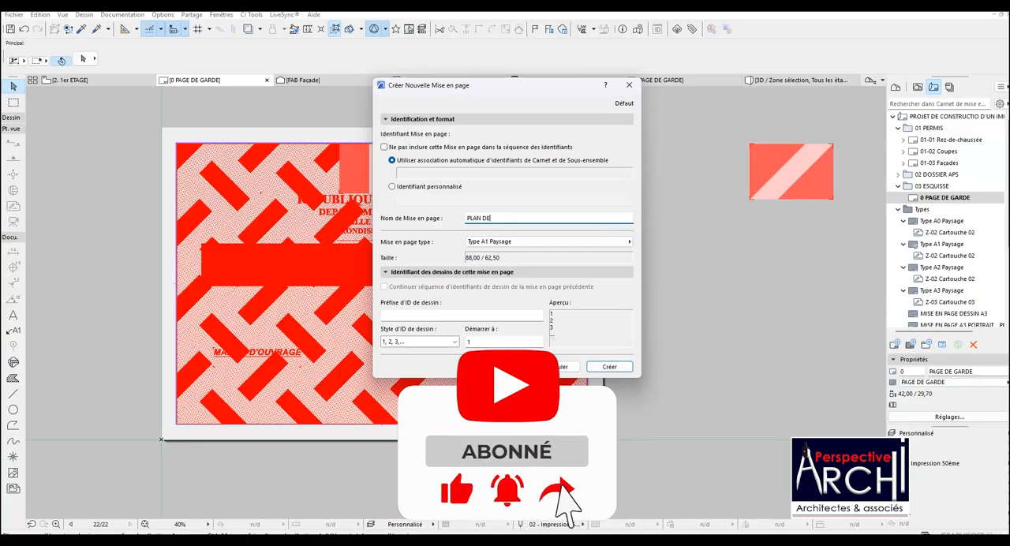
pyautogui.write('SSE')
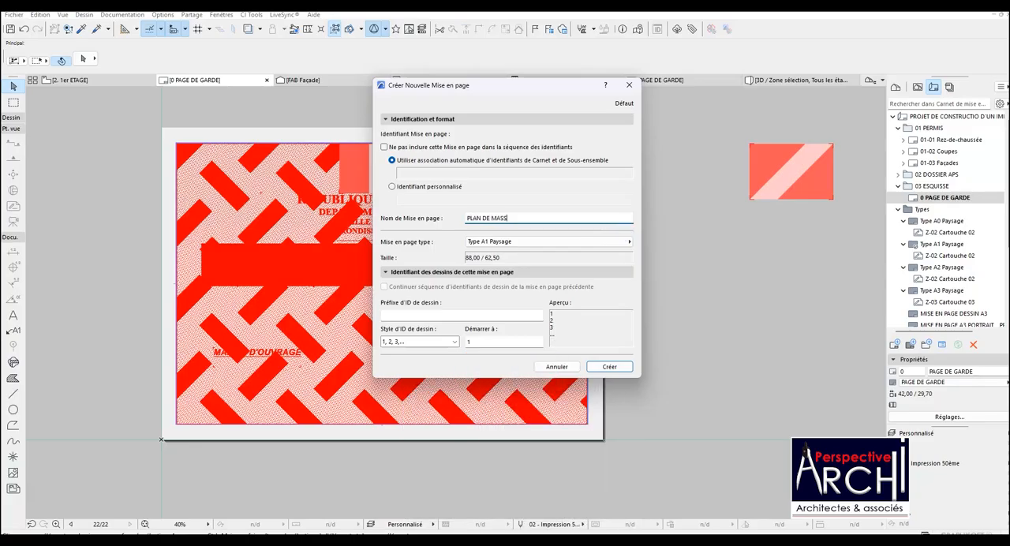
pyautogui.click(608, 236)
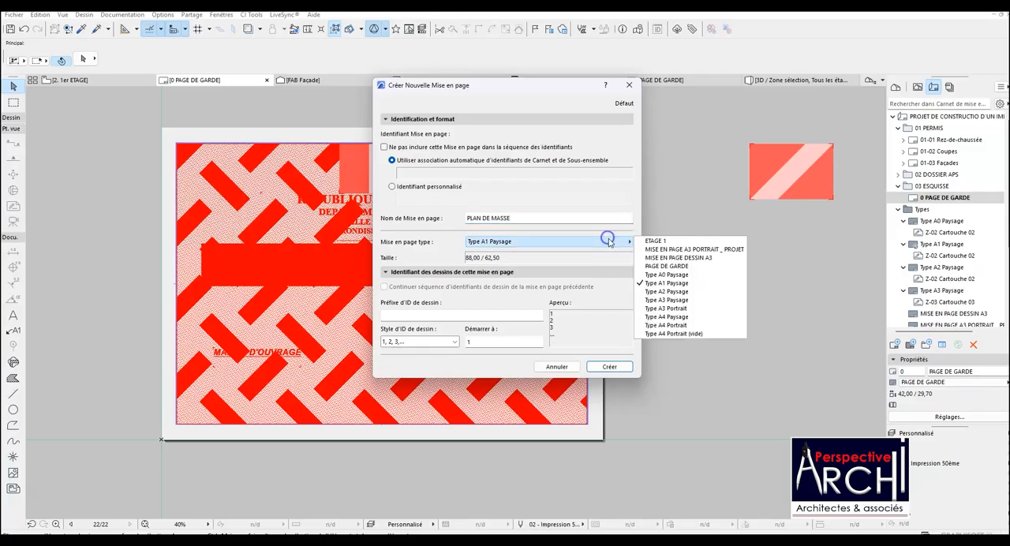
pyautogui.click(691, 258)
pyautogui.click(597, 365)
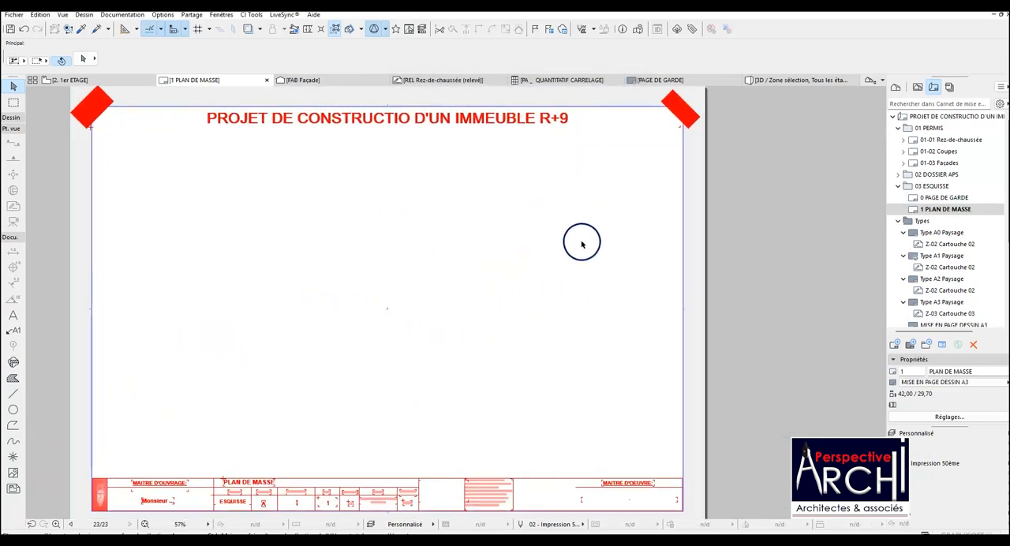
# Examine the title block fields and overall sheet of the PLAN DE MASSE layout.
pyautogui.scroll(-2, 592, 264)
pyautogui.scroll(5, 496, 367)
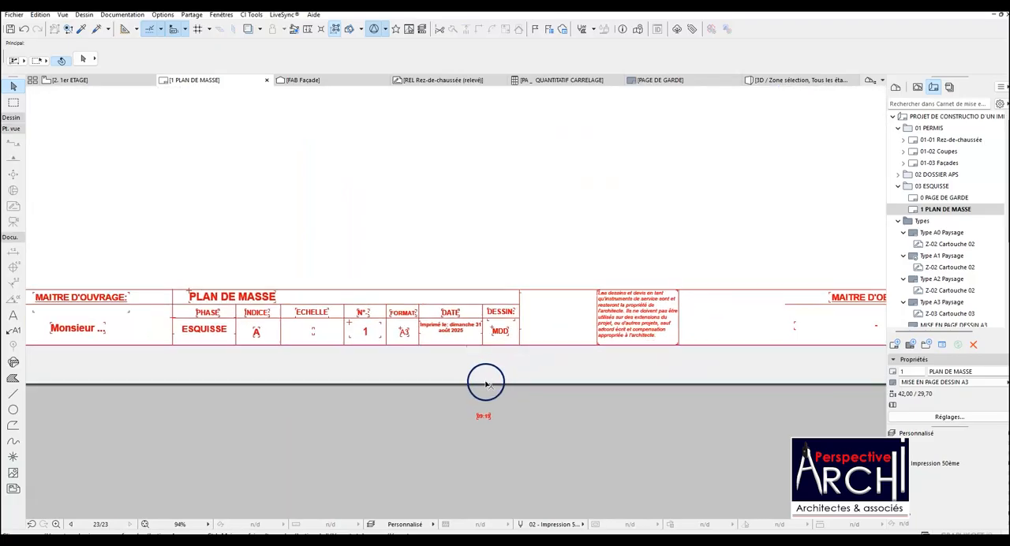
pyautogui.scroll(-4, 485, 384)
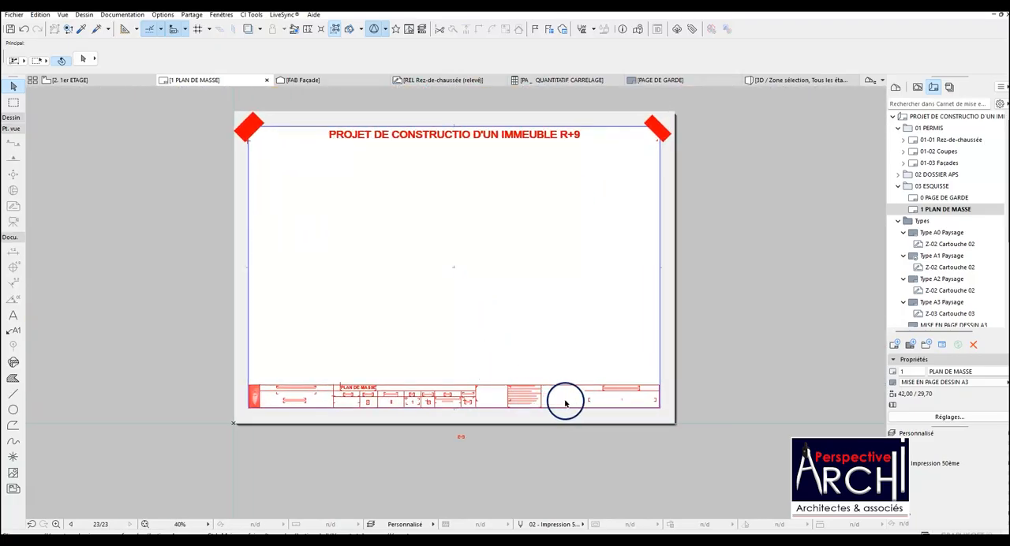
pyautogui.scroll(9, 565, 403)
pyautogui.scroll(-4, 587, 383)
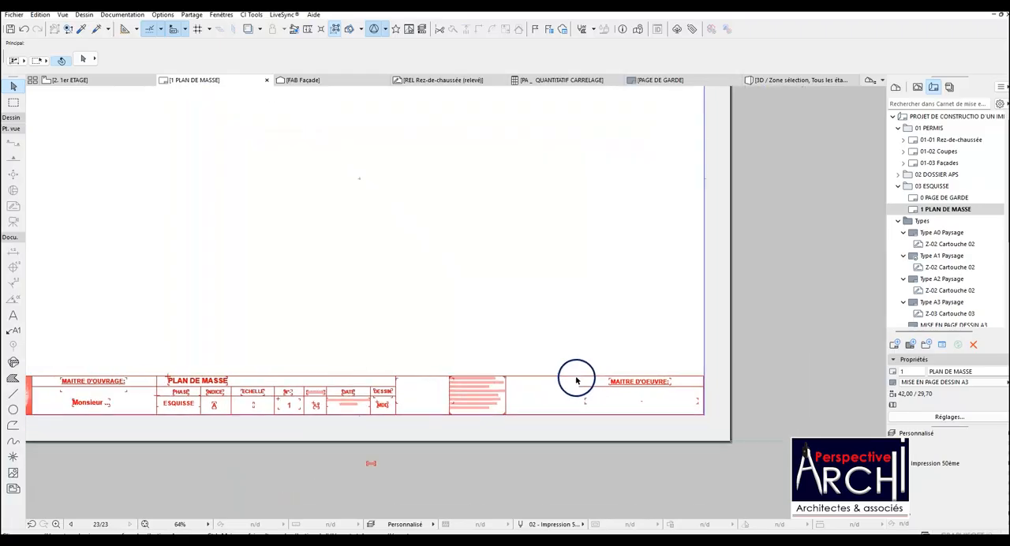
pyautogui.scroll(-2, 576, 381)
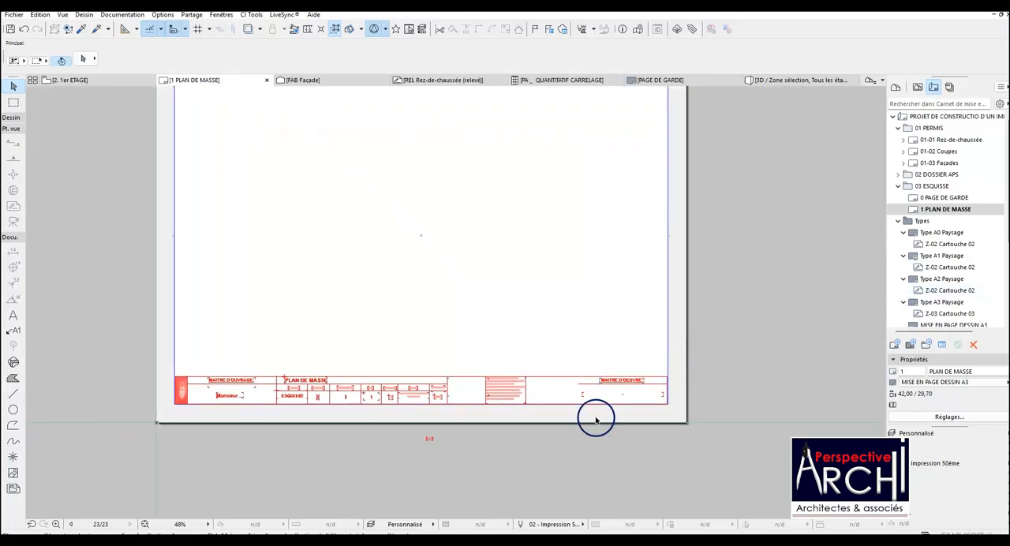
pyautogui.scroll(5, 595, 420)
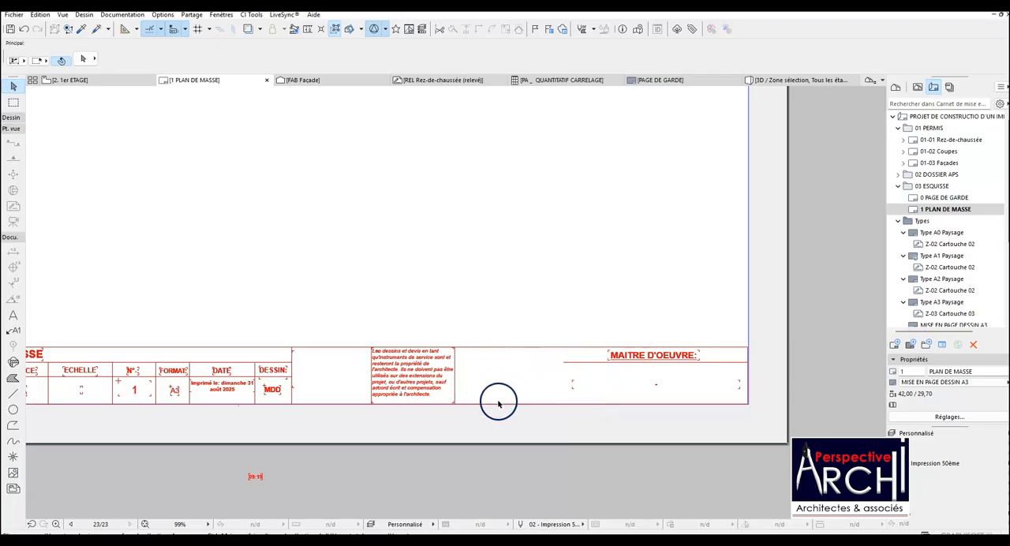
pyautogui.scroll(-2, 501, 365)
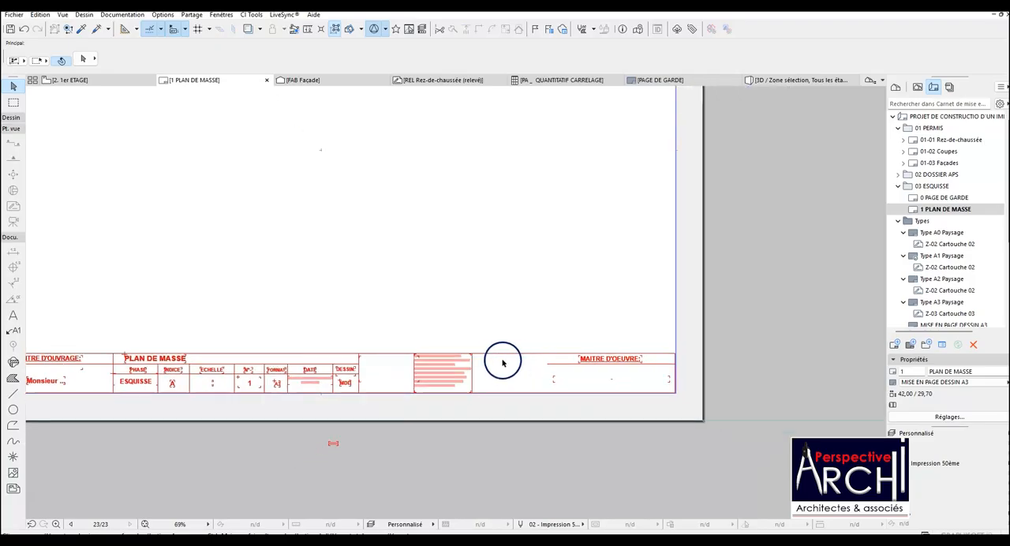
pyautogui.scroll(-2, 516, 376)
pyautogui.scroll(-3, 509, 363)
pyautogui.scroll(3, 410, 182)
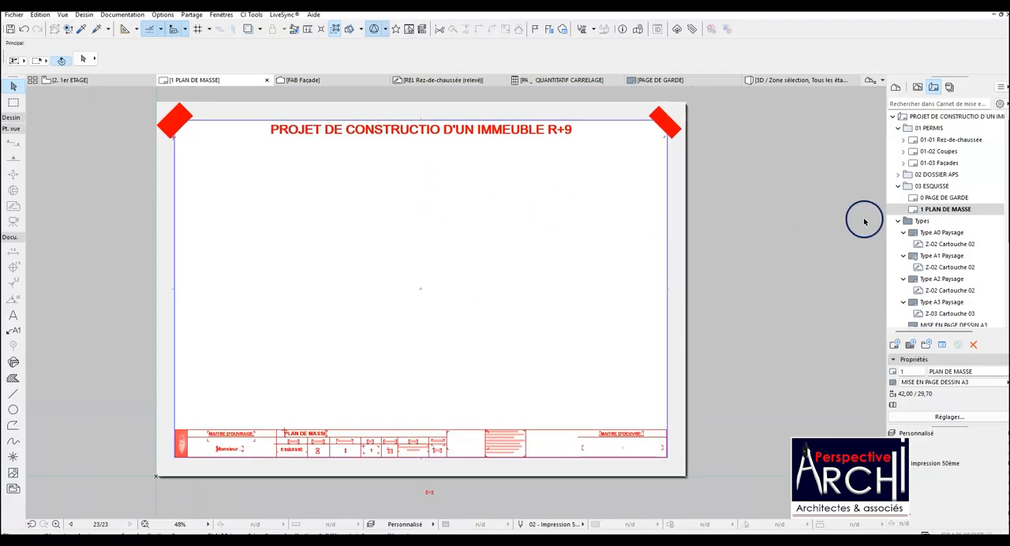
# Create a layout named PLAN SOUS SOL after PLAN DE MASSE in 03 ESQUISSE, using the MISE EN PAGE DESSIN A3 master.
pyautogui.rightClick(923, 209)
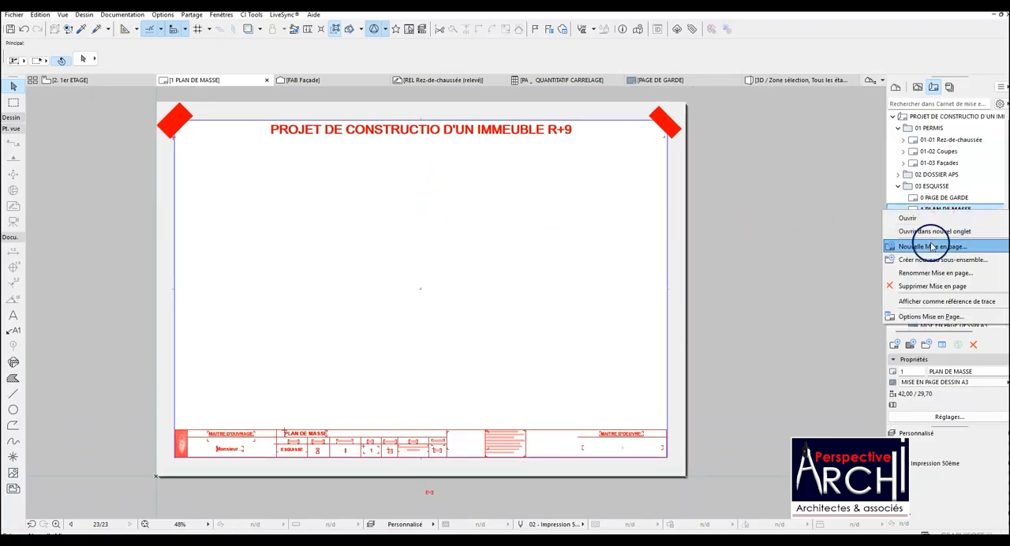
pyautogui.click(931, 246)
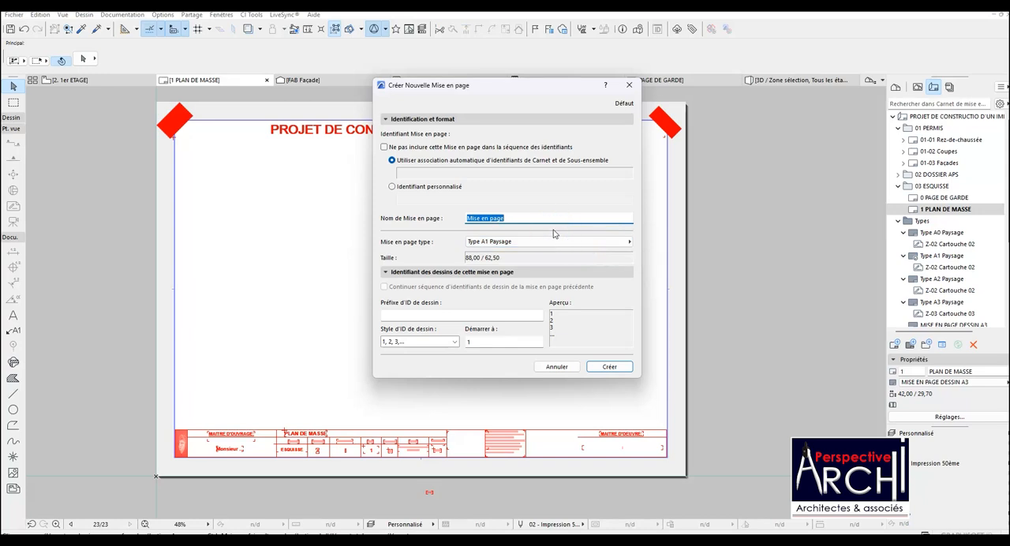
pyautogui.write('SOUS SOL')
pyautogui.click(545, 241)
pyautogui.click(653, 250)
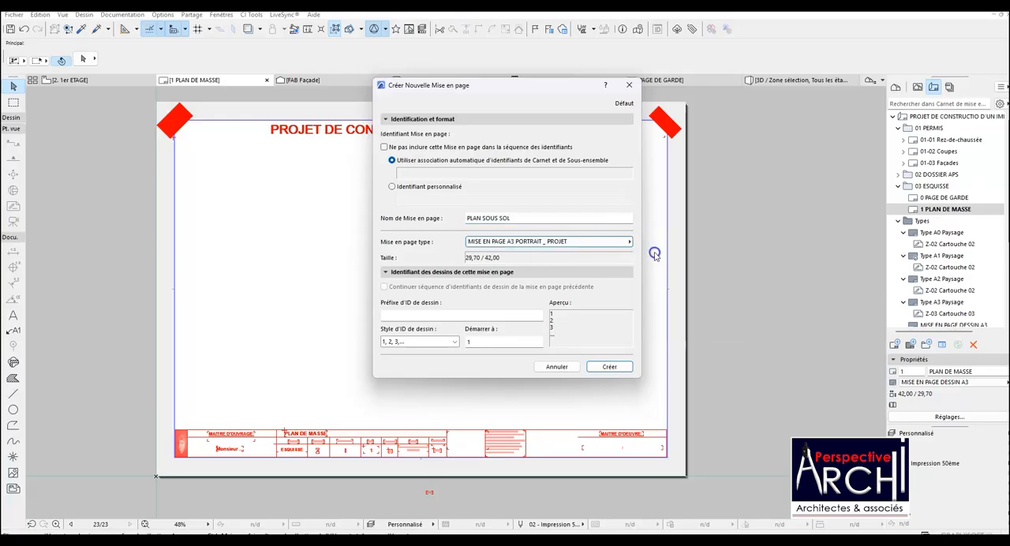
pyautogui.click(629, 241)
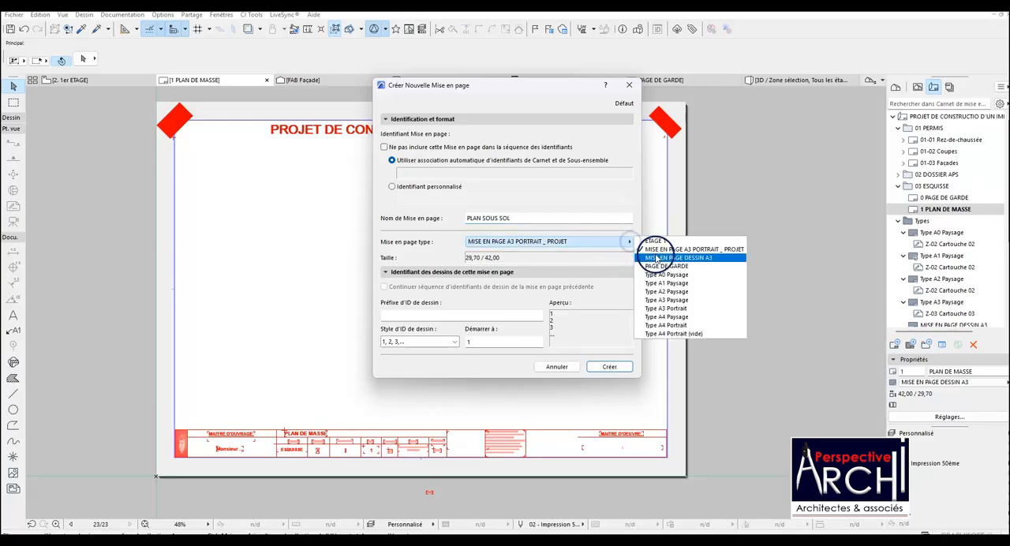
pyautogui.click(656, 258)
pyautogui.click(608, 366)
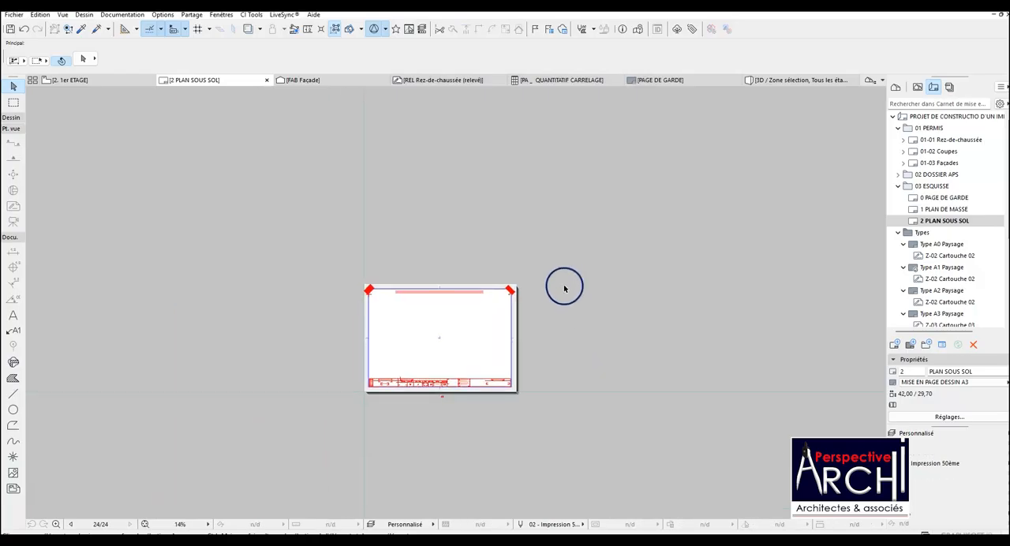
# Create a layout named PLAN RDC after PLAN SOUS SOL in 03 ESQUISSE, using the MISE EN PAGE DESSIN A3 master.
pyautogui.scroll(8, 485, 387)
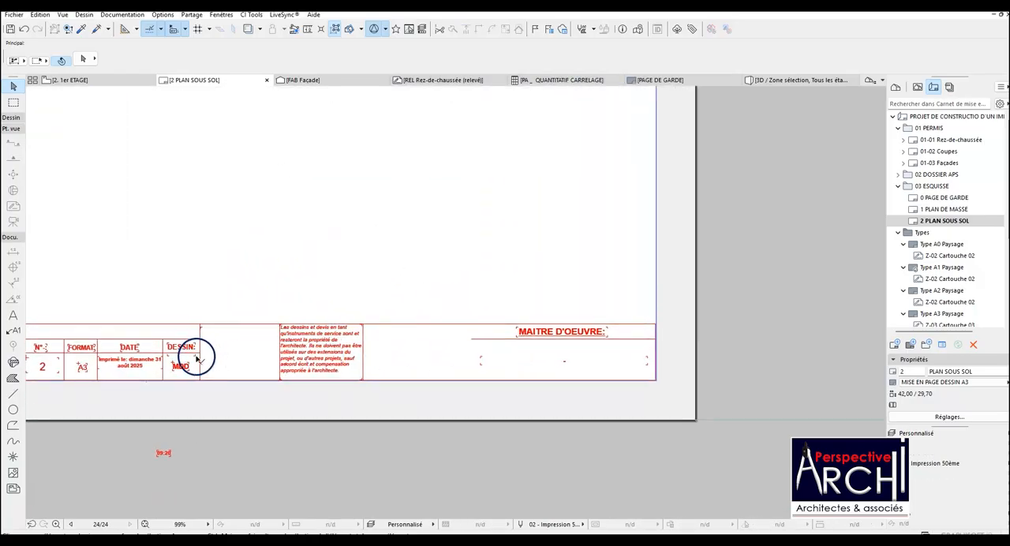
pyautogui.scroll(-2, 197, 359)
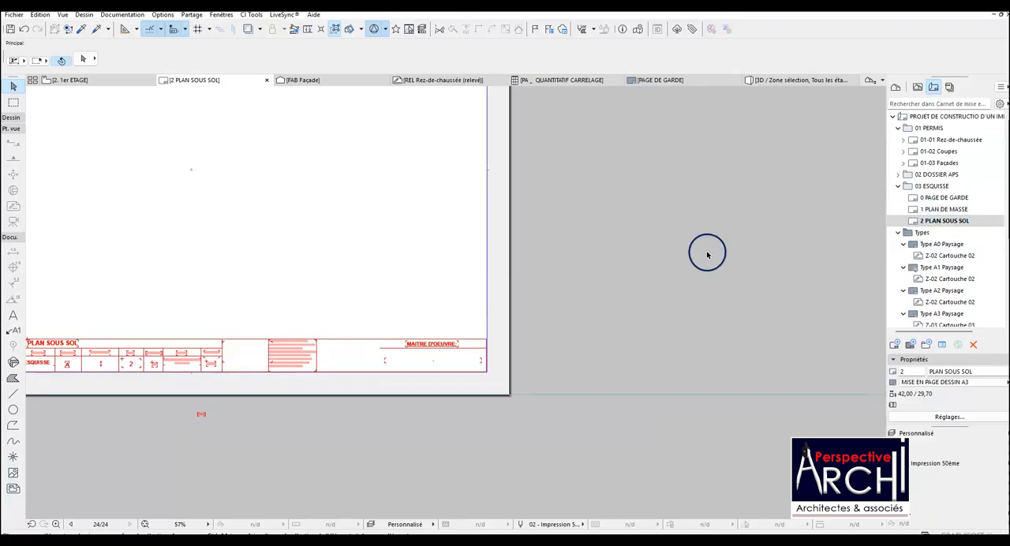
pyautogui.scroll(-3, 670, 256)
pyautogui.scroll(2, 623, 205)
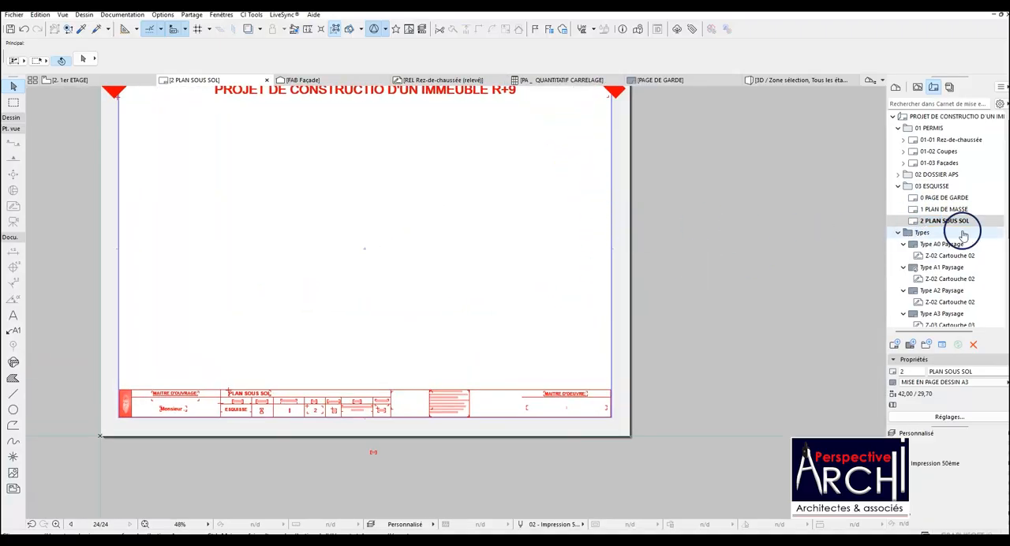
pyautogui.rightClick(960, 220)
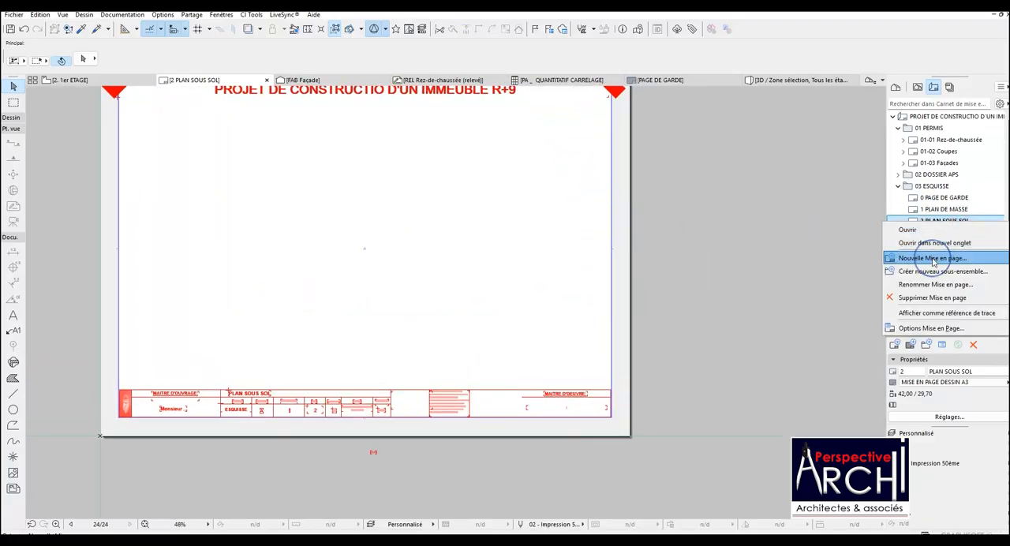
pyautogui.click(933, 259)
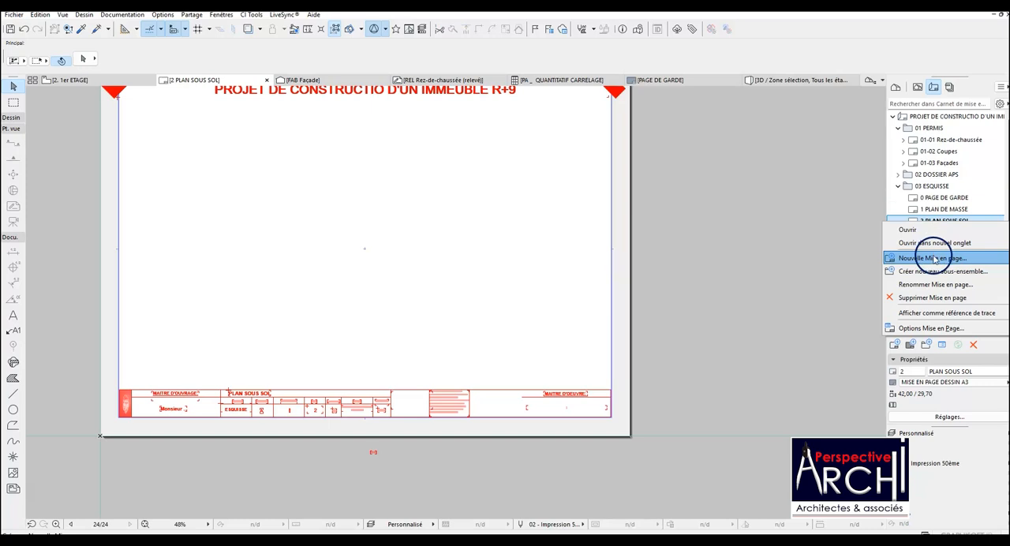
pyautogui.click(618, 252)
pyautogui.click(568, 241)
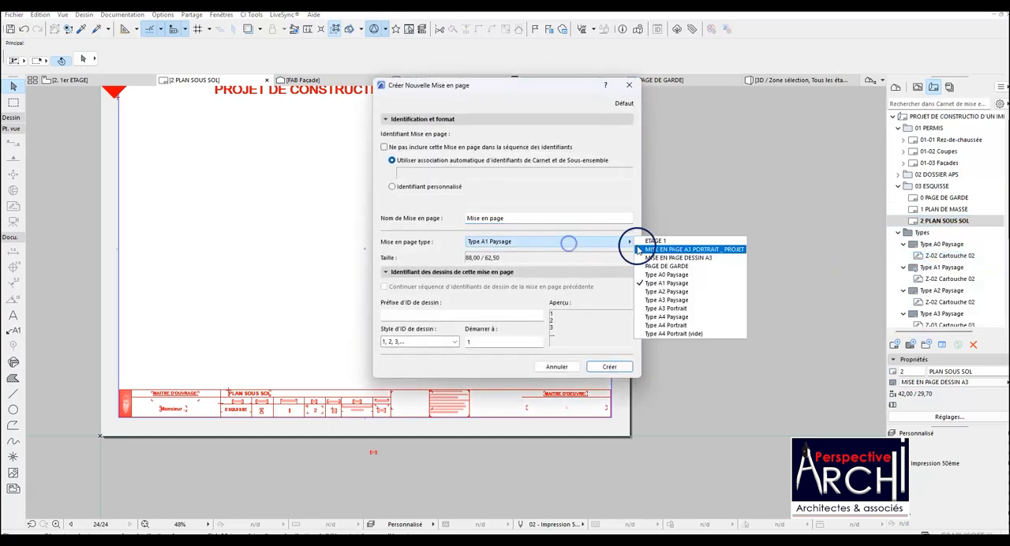
pyautogui.click(666, 259)
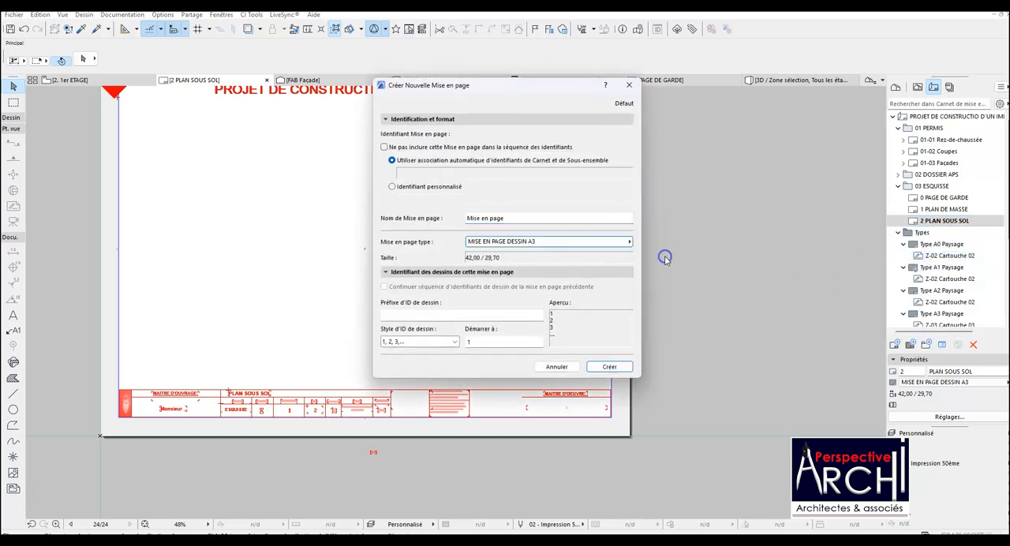
pyautogui.moveTo(572, 220); pyautogui.dragTo(461, 222)
pyautogui.write('PLAN RDC')
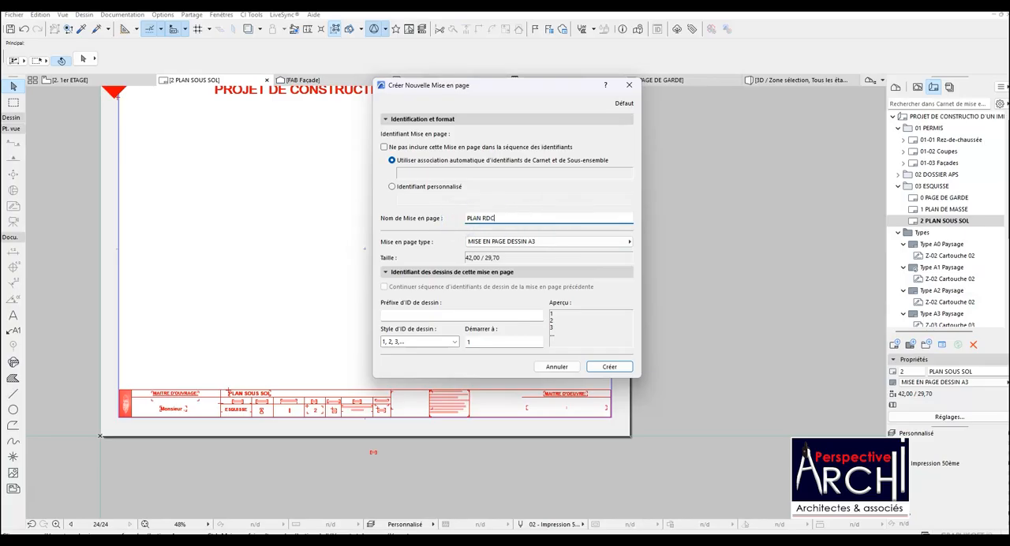
pyautogui.click(603, 366)
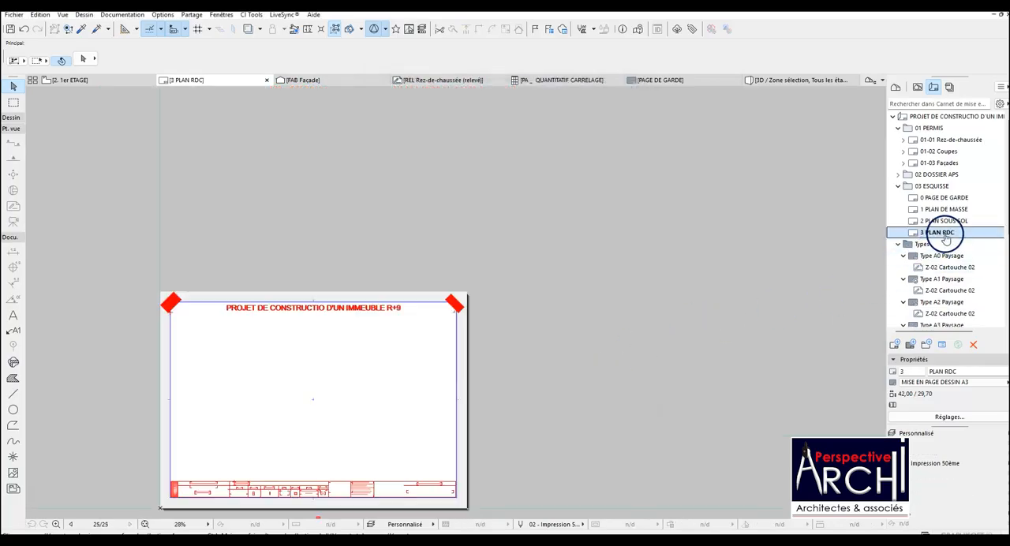
# Create a layout named PLAN 1er ETAGE after PLAN RDC in 03 ESQUISSE, using the MISE EN PAGE DESSIN A3 master.
pyautogui.rightClick(945, 233)
pyautogui.click(932, 271)
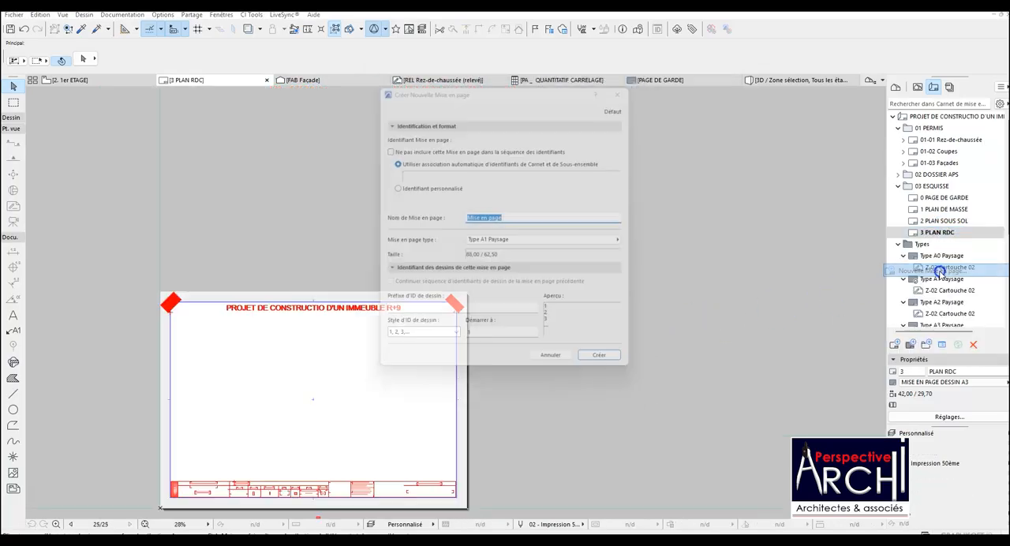
pyautogui.click(564, 240)
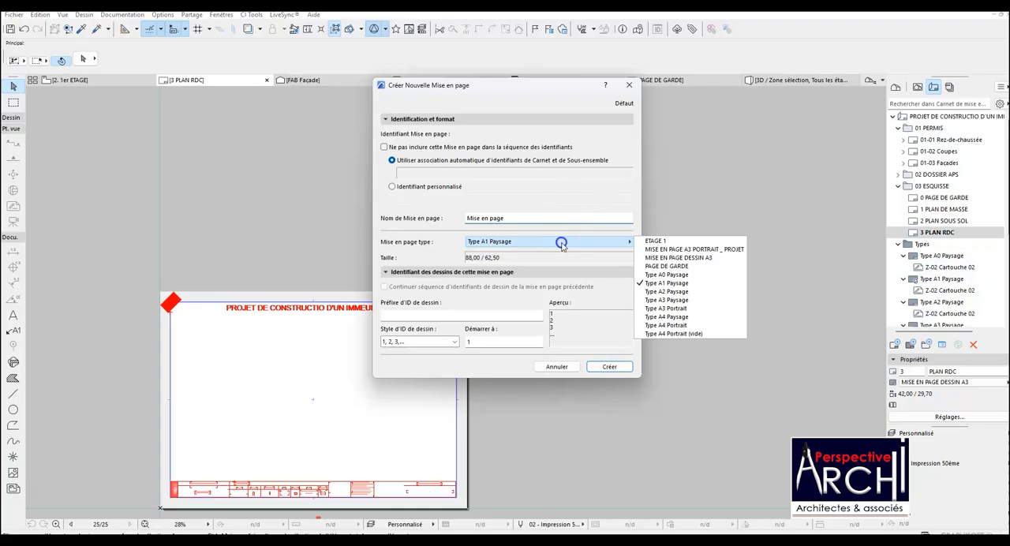
pyautogui.click(659, 258)
pyautogui.moveTo(563, 217); pyautogui.dragTo(463, 219)
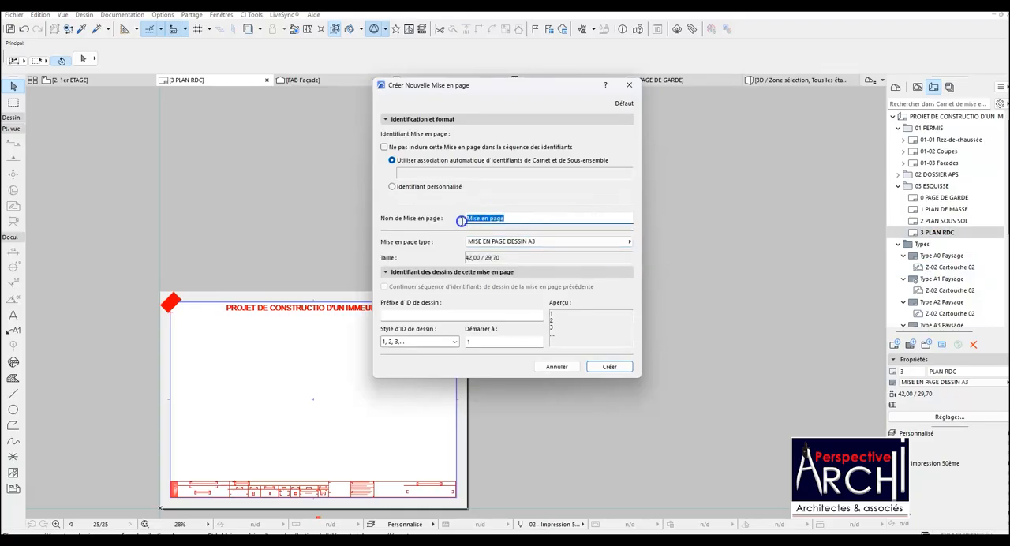
pyautogui.write('PLAN 1er ETAGE')
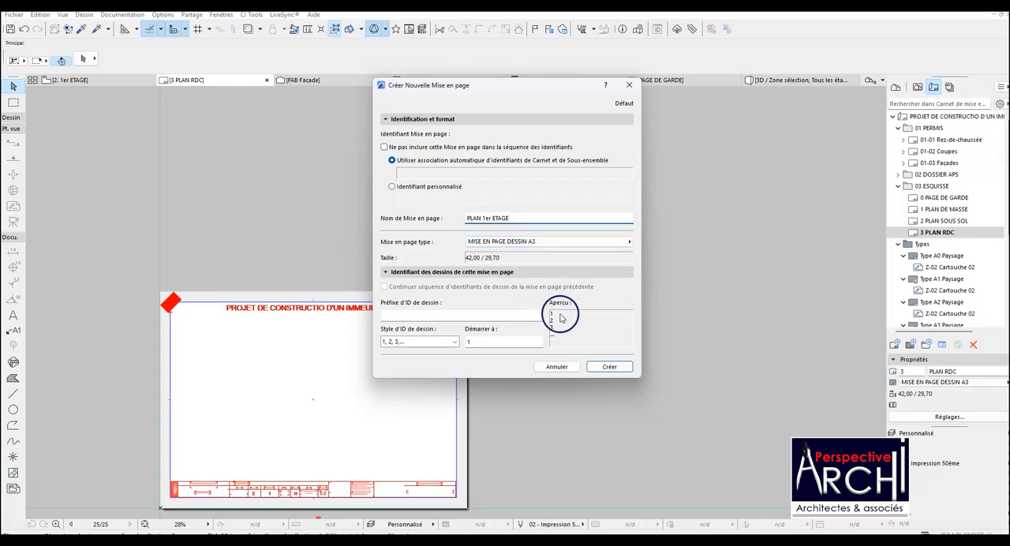
pyautogui.click(607, 367)
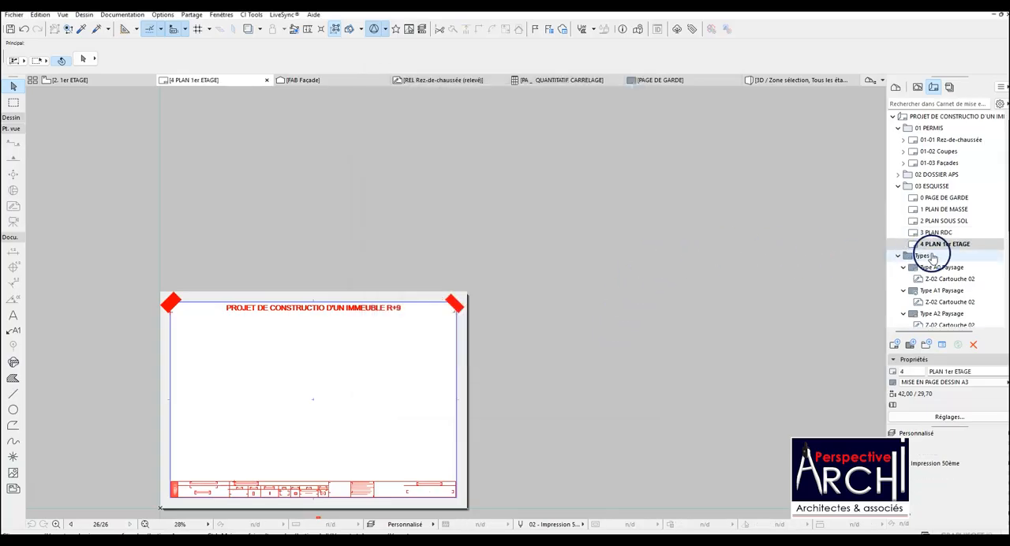
# Create a layout named PLAN COURANT ETAGE 2 , 4 & 5 after PLAN 1er ETAGE, using the MISE EN PAGE DESSIN A3 master.
pyautogui.rightClick(943, 245)
pyautogui.click(932, 283)
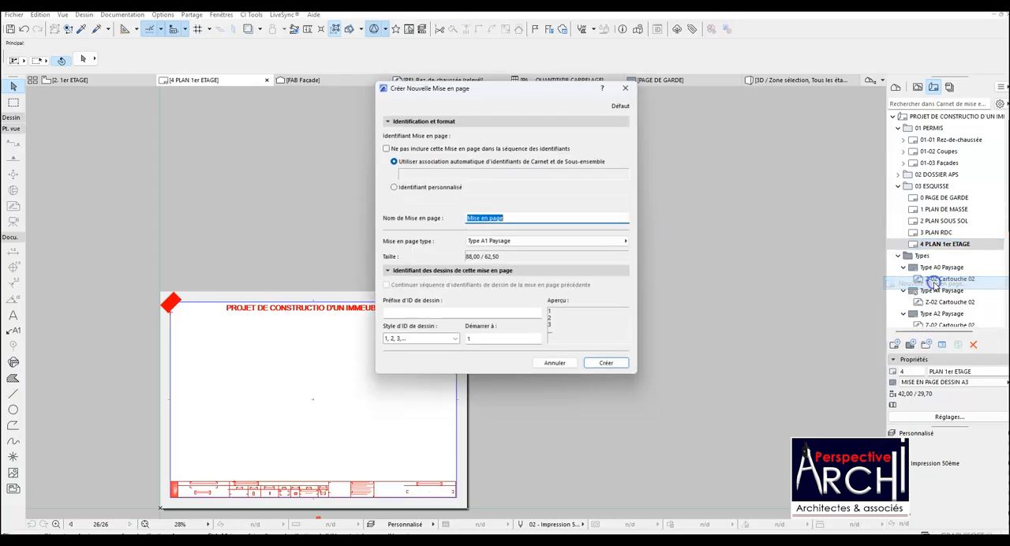
pyautogui.write('PLAN COURANT')
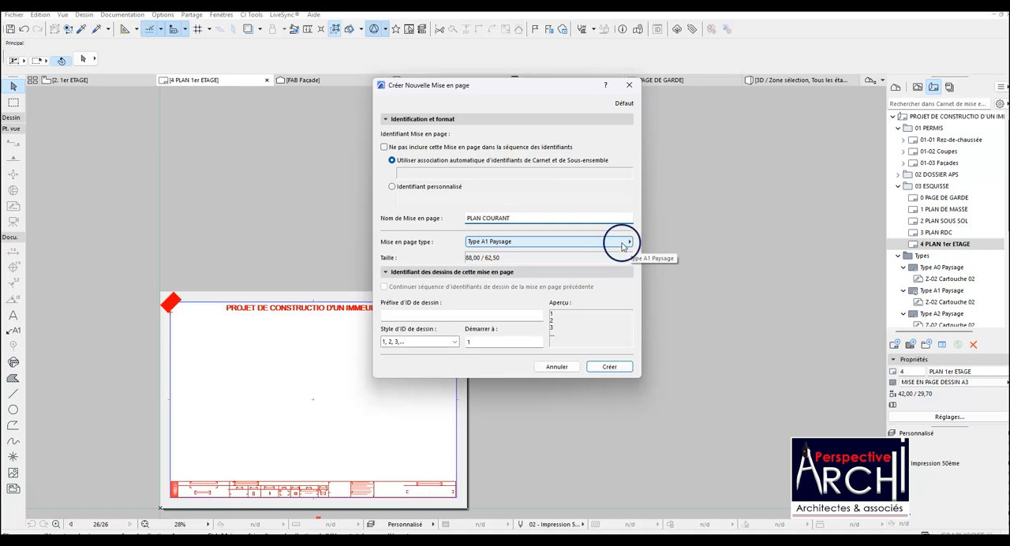
pyautogui.write('ETAGE 2 , 4 & 5')
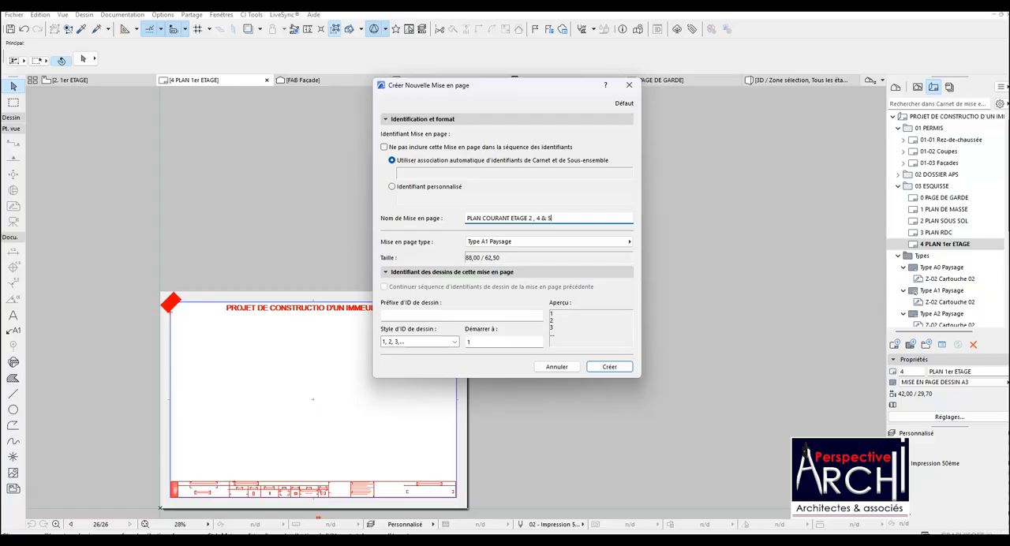
pyautogui.moveTo(555, 219); pyautogui.dragTo(457, 223)
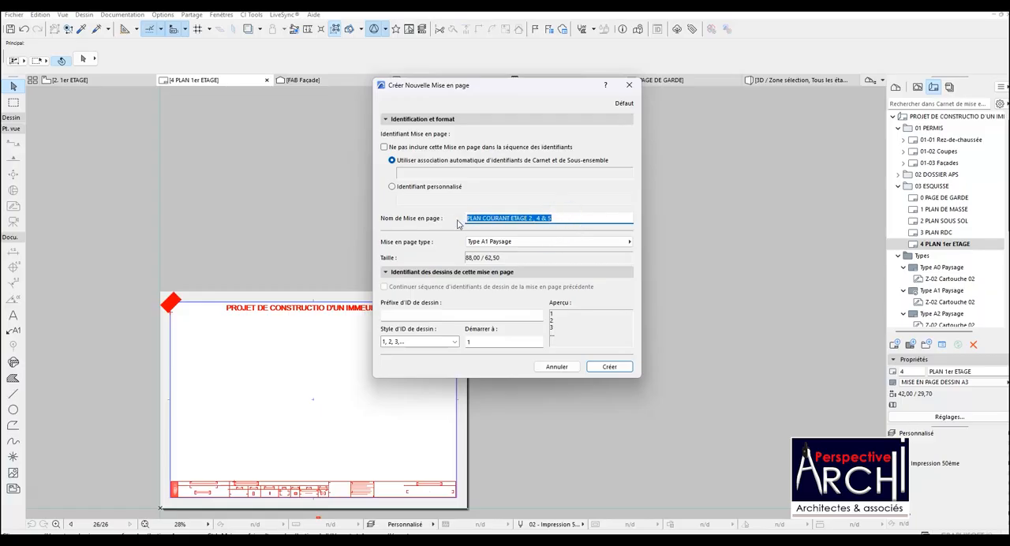
pyautogui.click(497, 243)
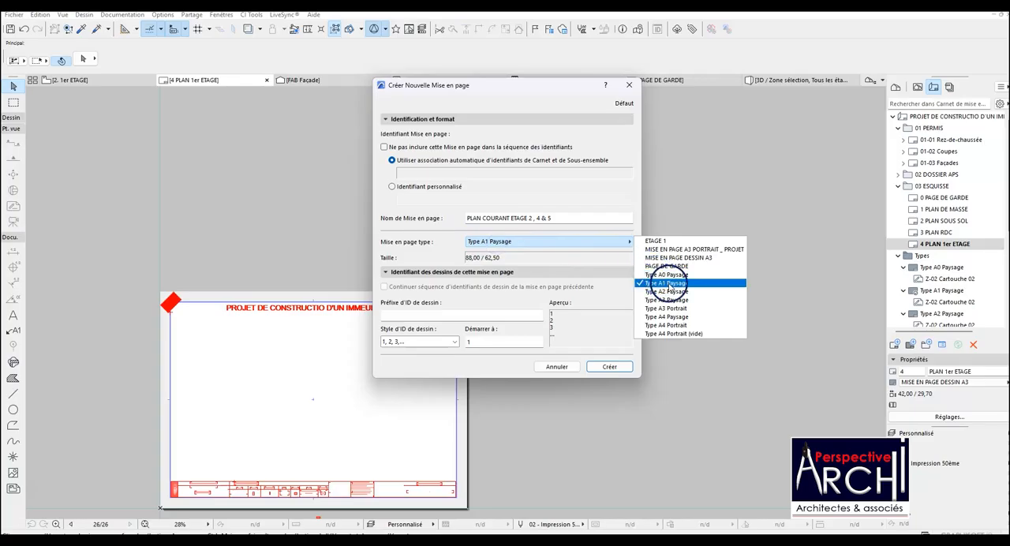
pyautogui.click(665, 257)
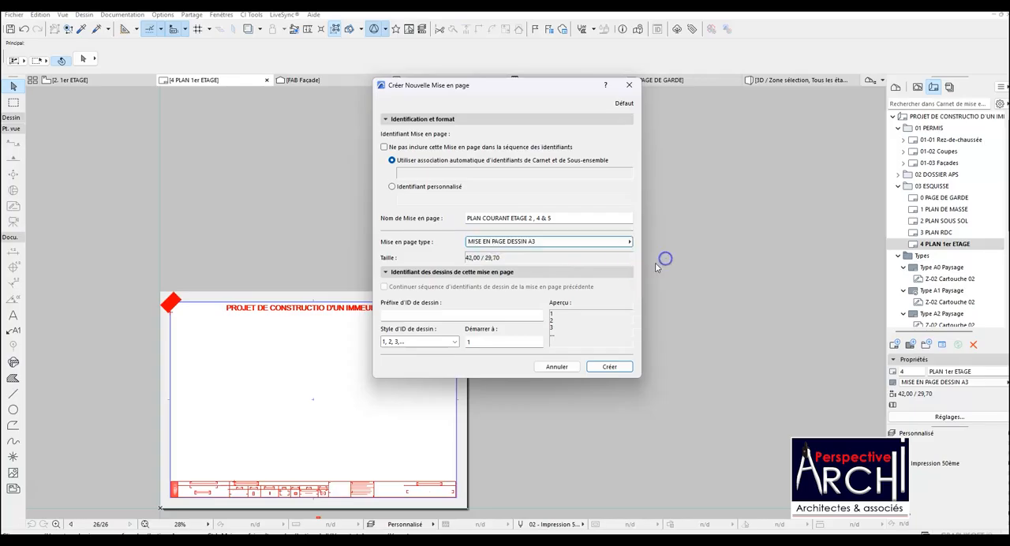
pyautogui.click(608, 366)
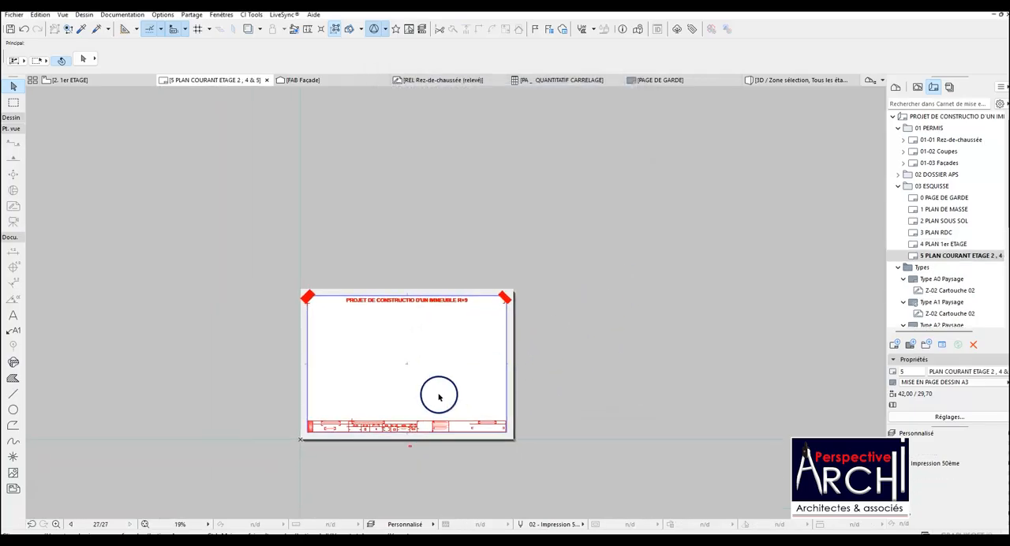
# Create a layout named PLAN COURANT ETAGE 3 & 5 after PLAN COURANT ETAGE 2 , 4 & 5, using the MISE EN PAGE DESSIN A3 master.
pyautogui.rightClick(978, 263)
pyautogui.click(953, 298)
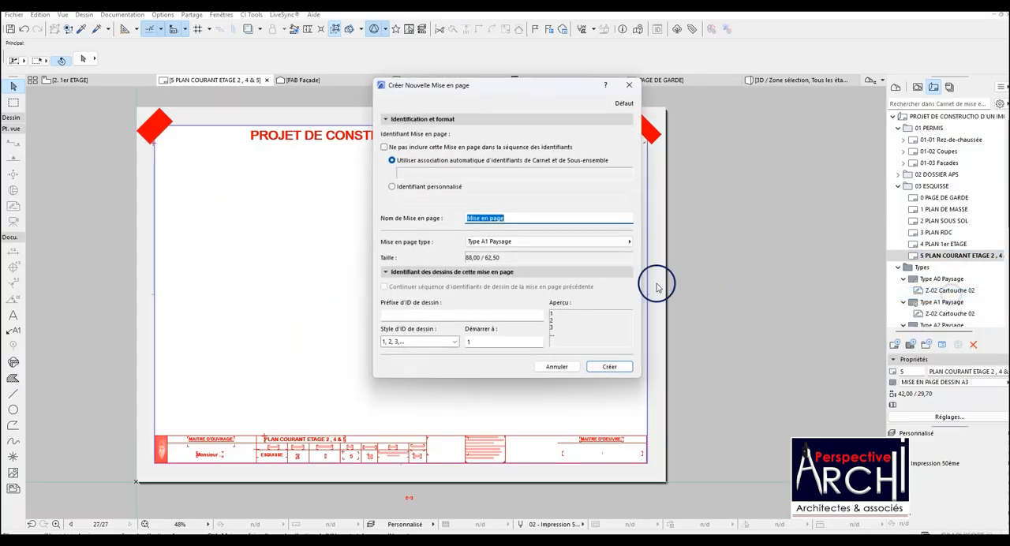
pyautogui.write('PLAN COURANT ETAGE 2, 4 & 5')
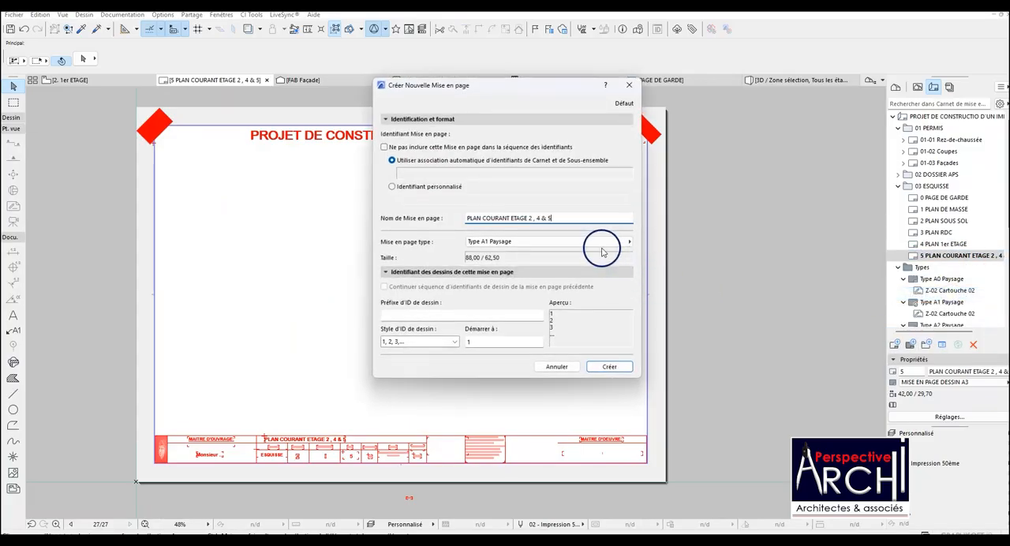
pyautogui.doubleClick(529, 218)
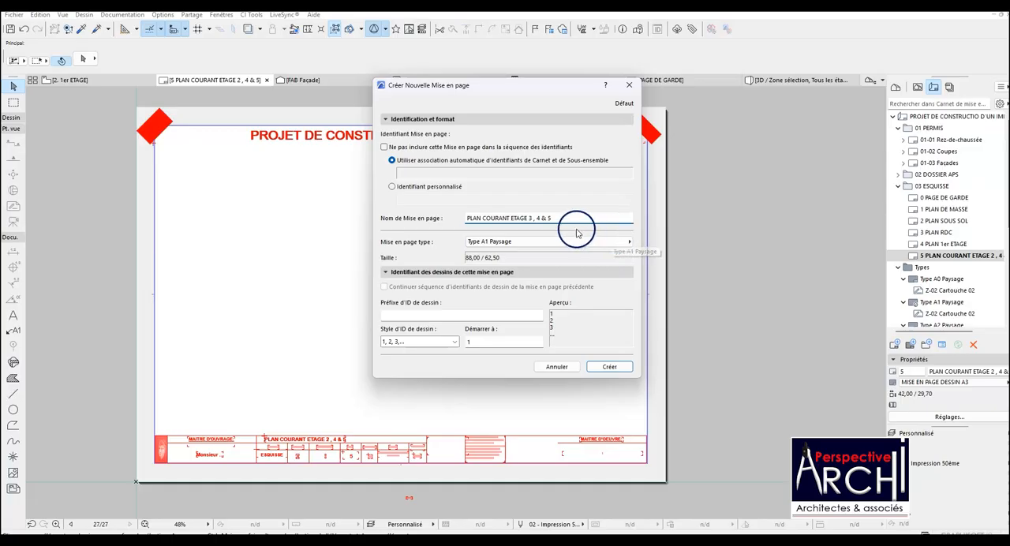
pyautogui.click(540, 218)
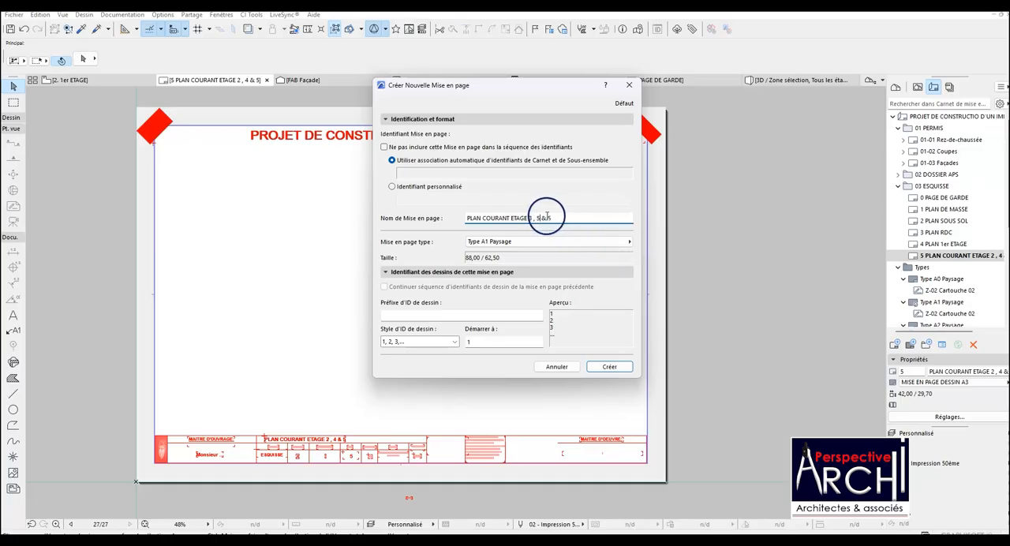
pyautogui.press('BackSpace')
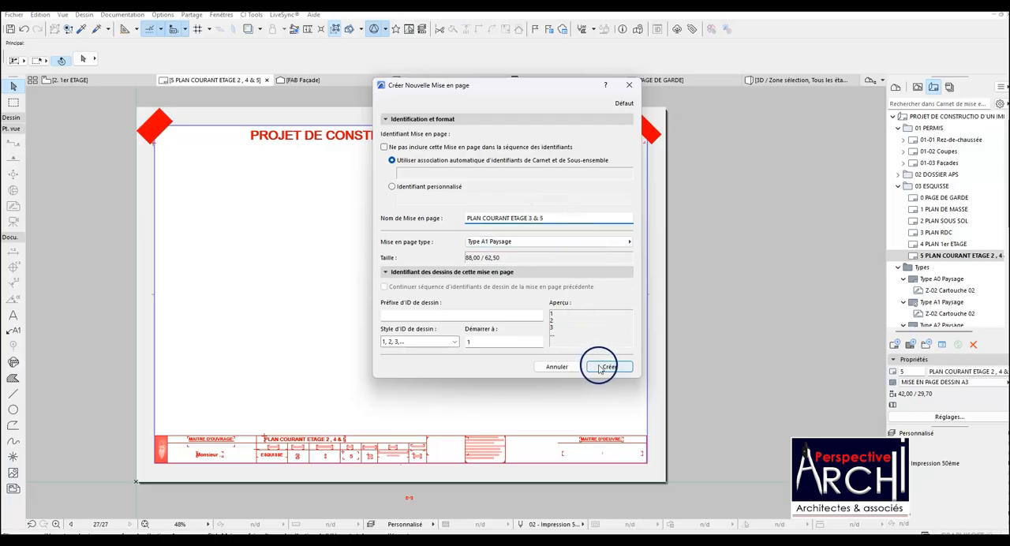
pyautogui.click(584, 241)
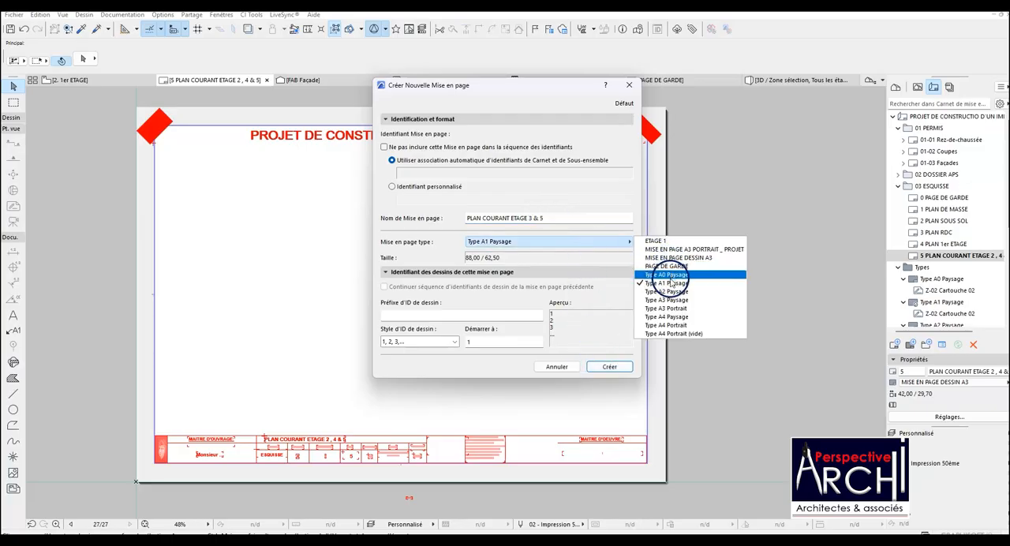
pyautogui.click(677, 257)
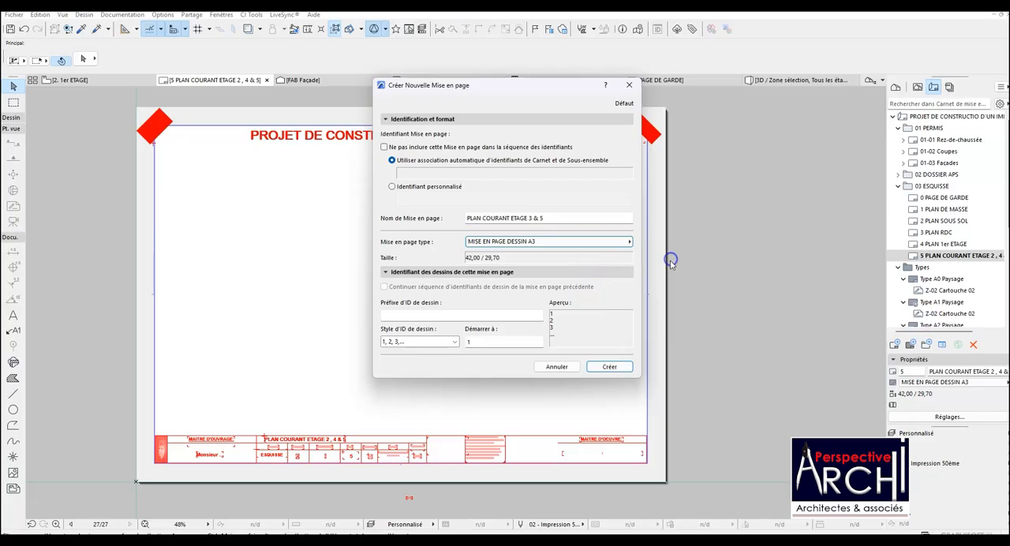
pyautogui.click(611, 367)
# Rename layout 5 in 03 ESQUISSE as PLAN COURANT ETAGE 2 , 4 & 6.
pyautogui.rightClick(938, 255)
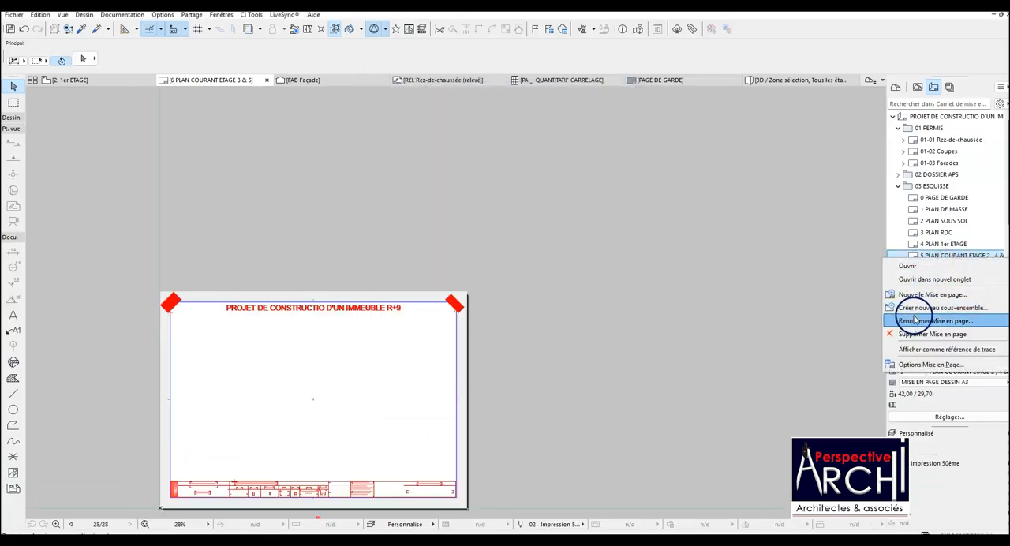
pyautogui.click(919, 321)
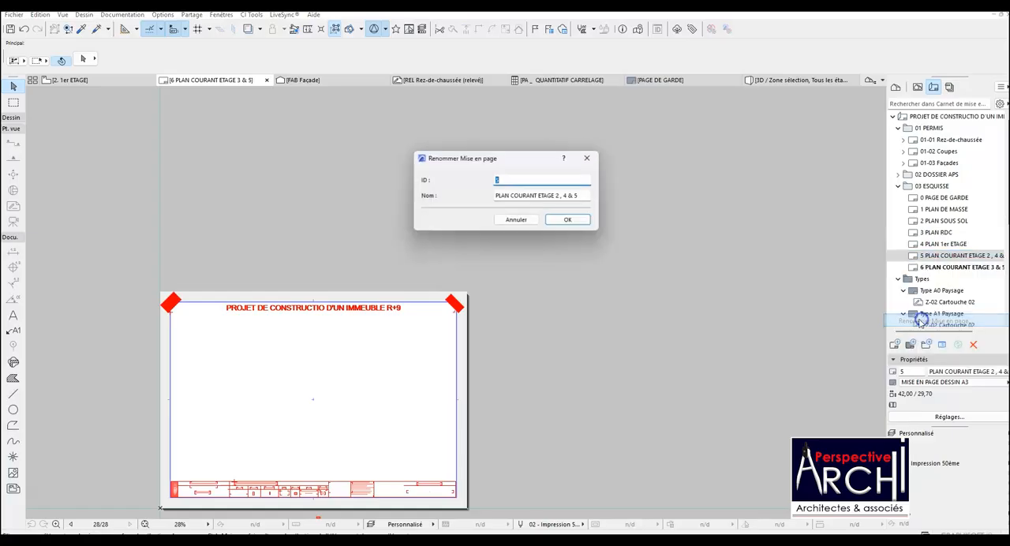
pyautogui.click(584, 195)
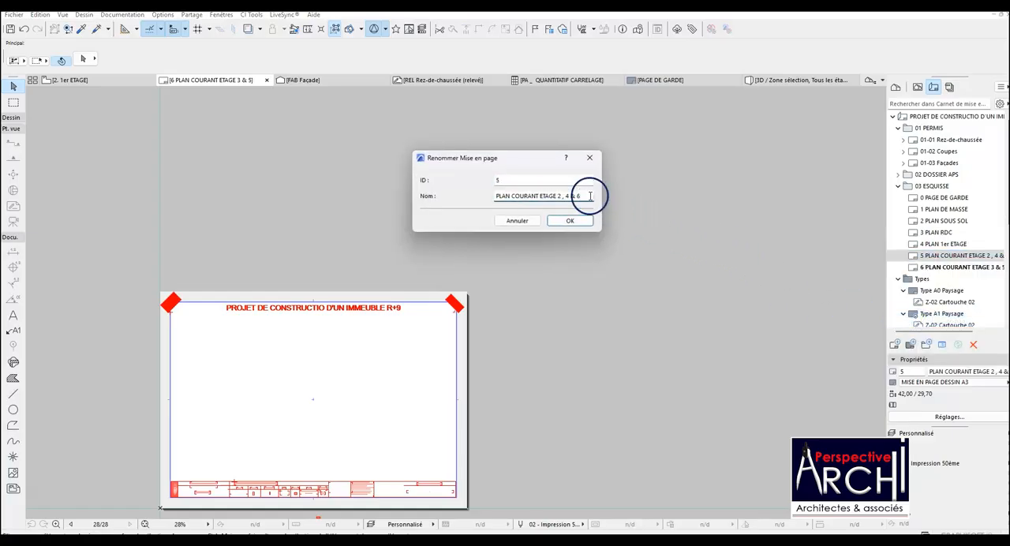
pyautogui.click(569, 220)
pyautogui.scroll(-2, 547, 229)
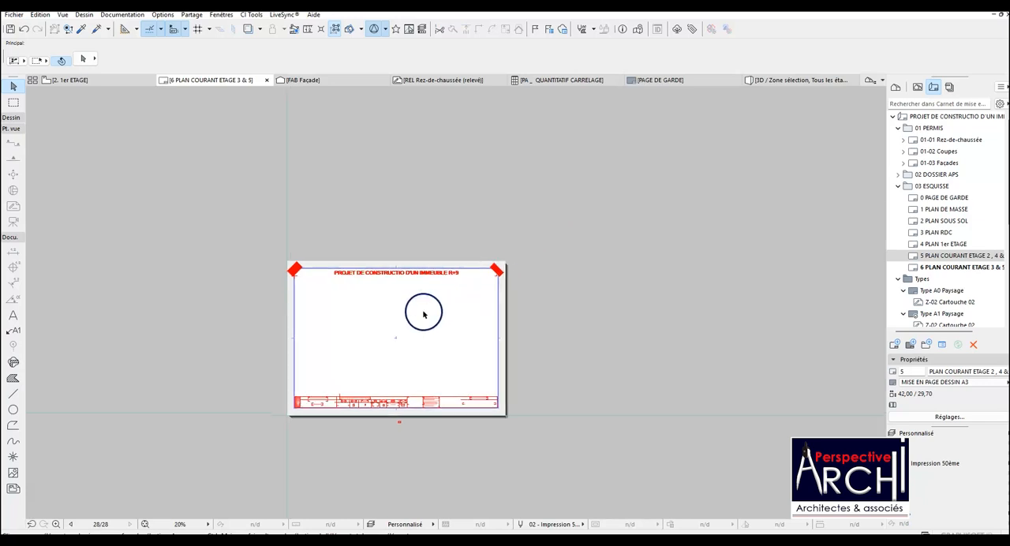
pyautogui.scroll(2, 424, 310)
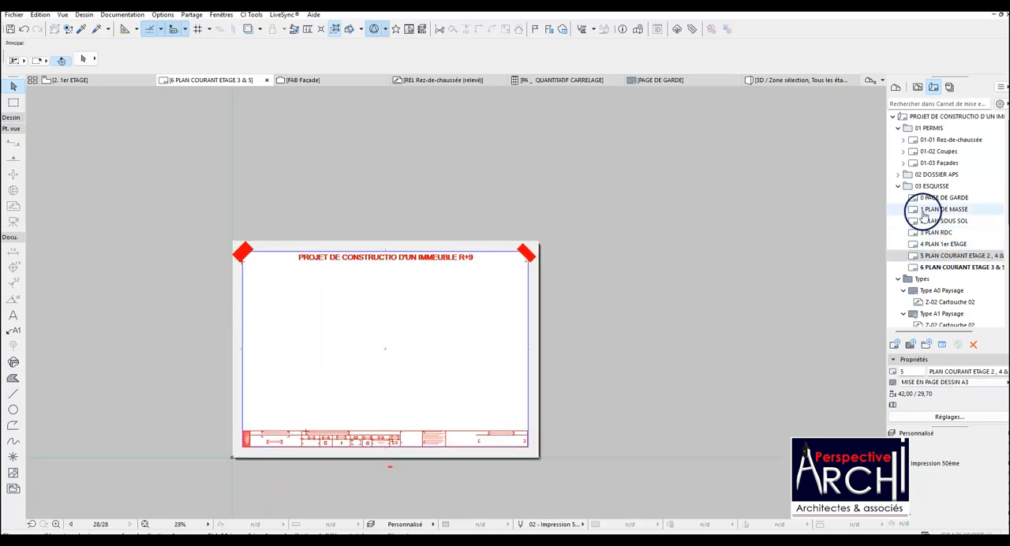
pyautogui.moveTo(937, 254); pyautogui.dragTo(937, 269)
# Create a layout named PLAN DUPLEX (7e ETAGE) after PLAN COURANT ETAGE 3 & 5, using the MISE EN PAGE DESSIN A3 master.
pyautogui.rightClick(937, 269)
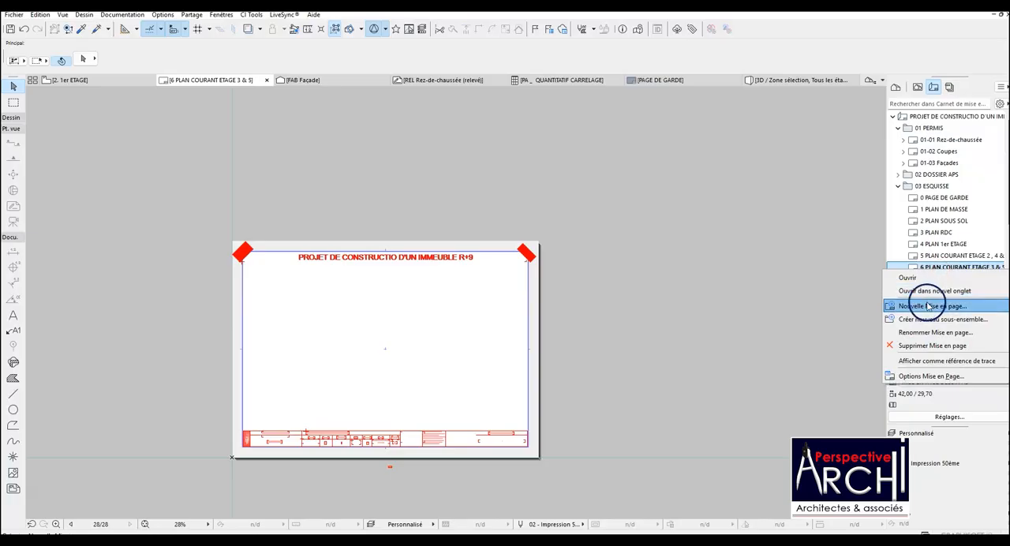
pyautogui.click(931, 305)
pyautogui.write('PLAN DUPLEX')
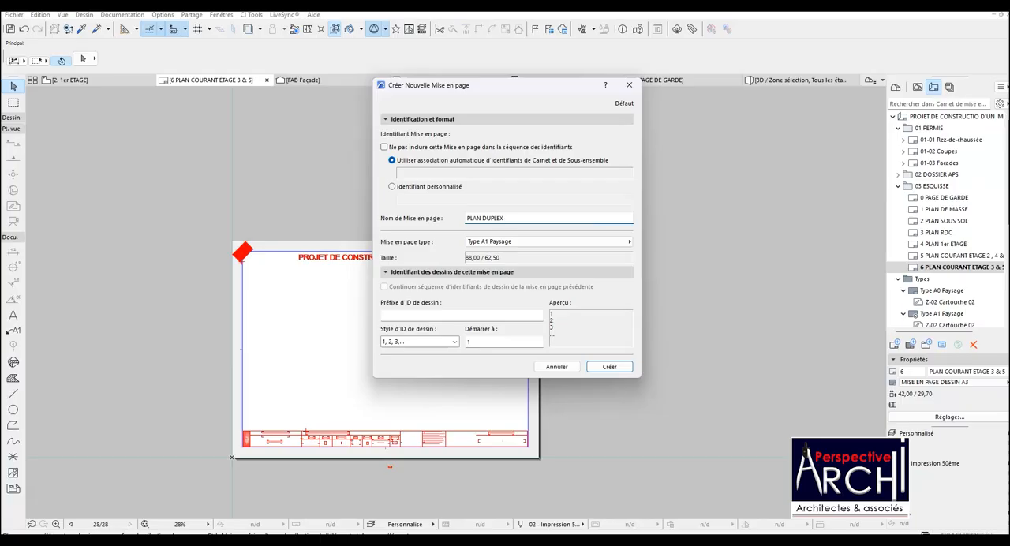
pyautogui.write('E')
pyautogui.press('BackSpace')
pyautogui.click(555, 218)
pyautogui.click(483, 214)
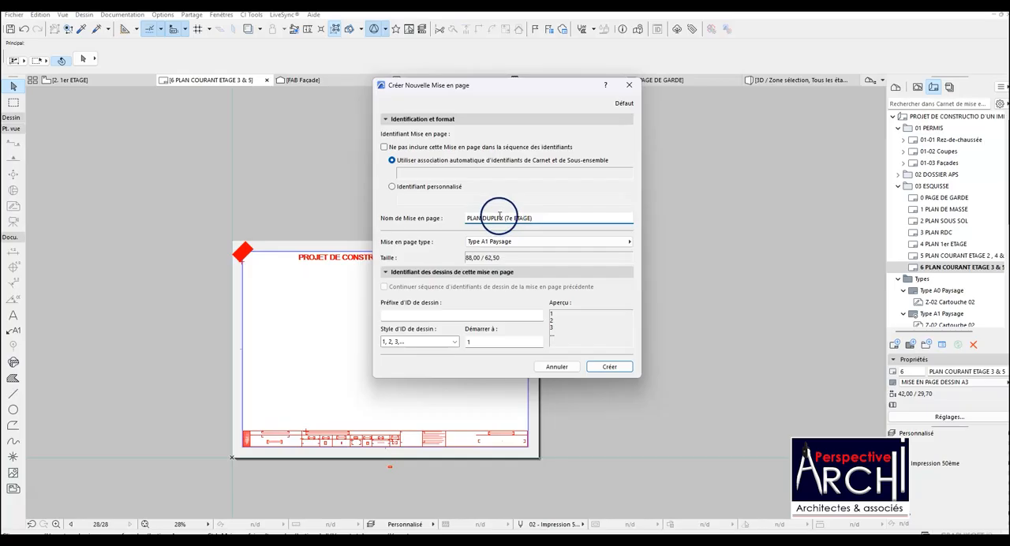
pyautogui.click(513, 240)
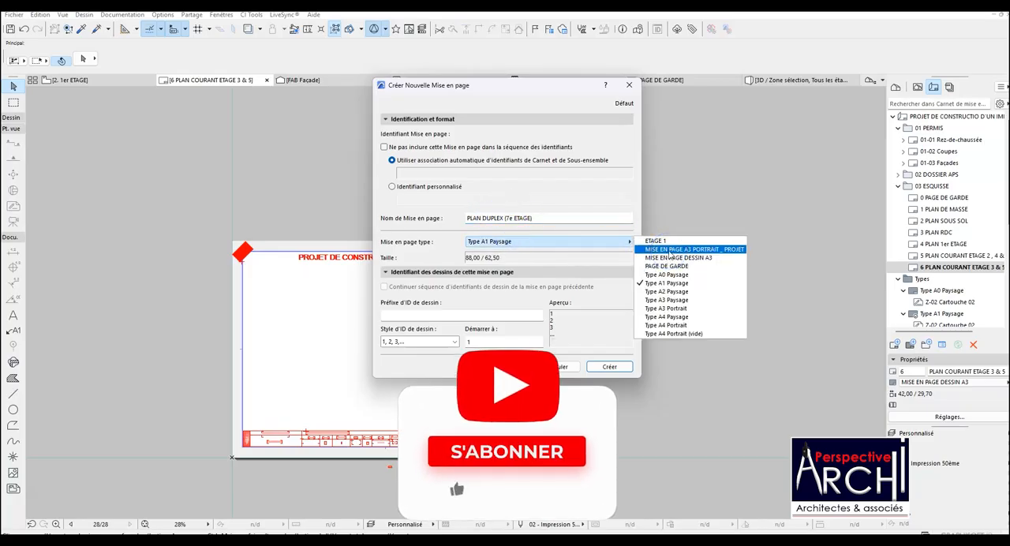
pyautogui.moveTo(541, 217); pyautogui.dragTo(460, 217)
pyautogui.hotkey('ctrl', 'c')
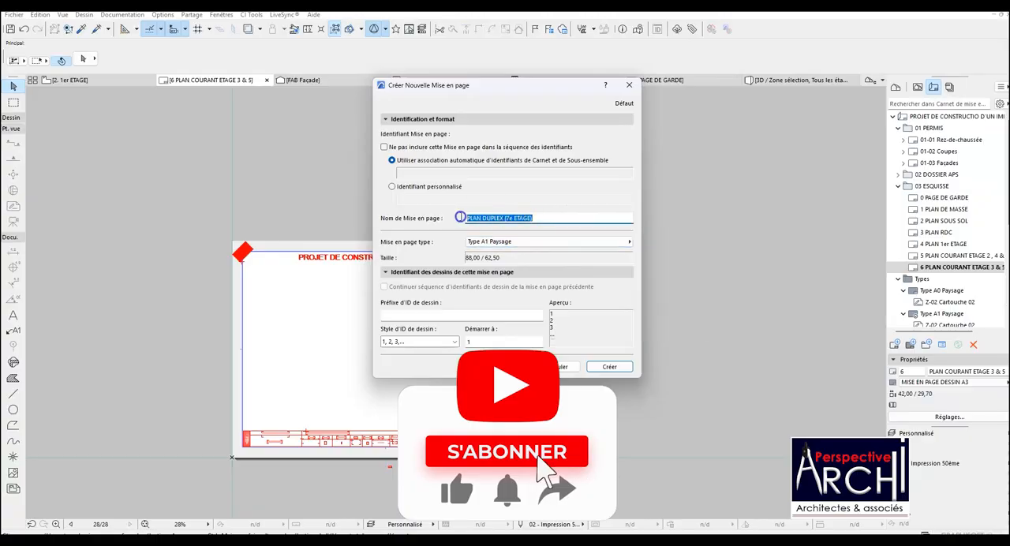
pyautogui.click(521, 243)
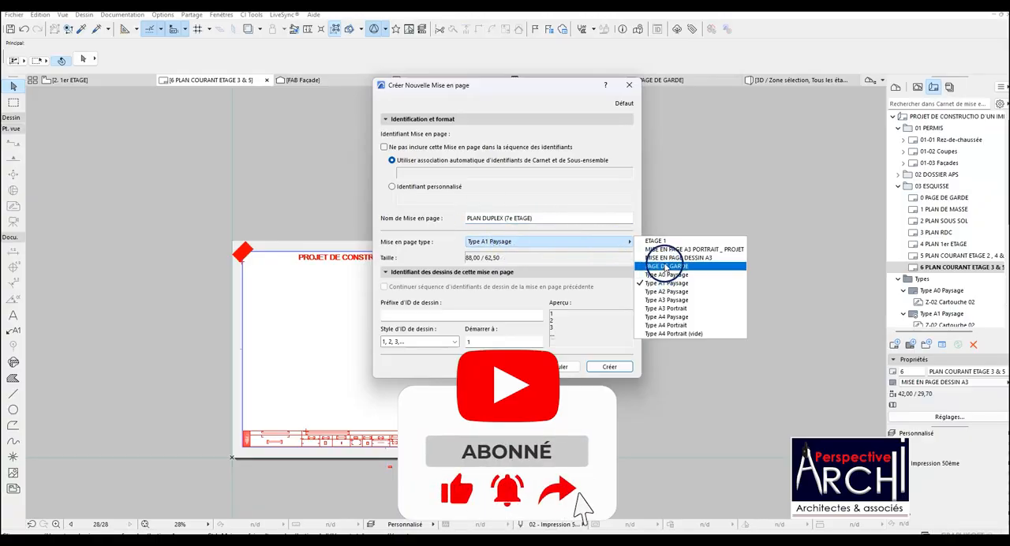
pyautogui.click(665, 258)
pyautogui.click(600, 366)
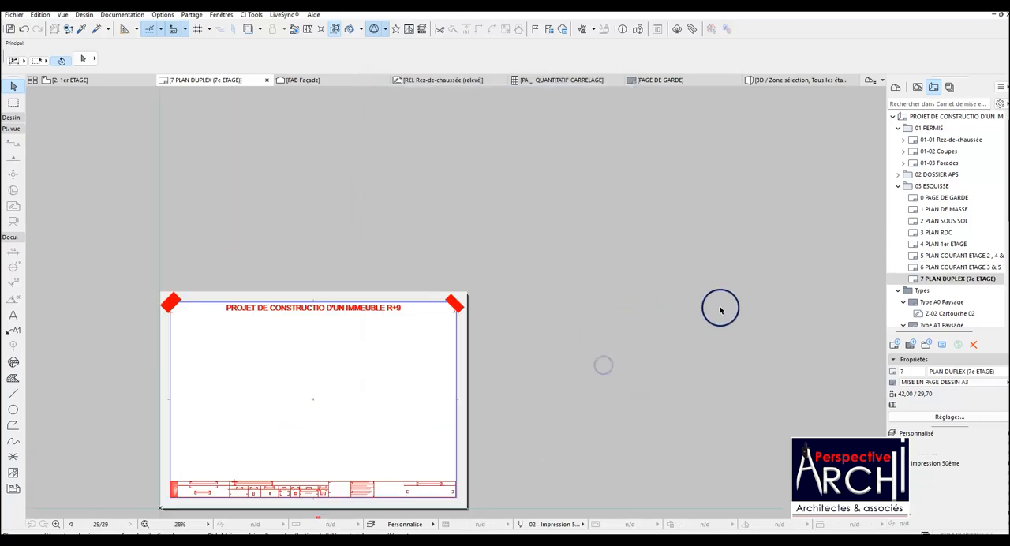
# Create a layout named PLAN DUPLEX (8e ETAGE) after PLAN DUPLEX (7e ETAGE), using the MISE EN PAGE DESSIN A3 master.
pyautogui.rightClick(957, 279)
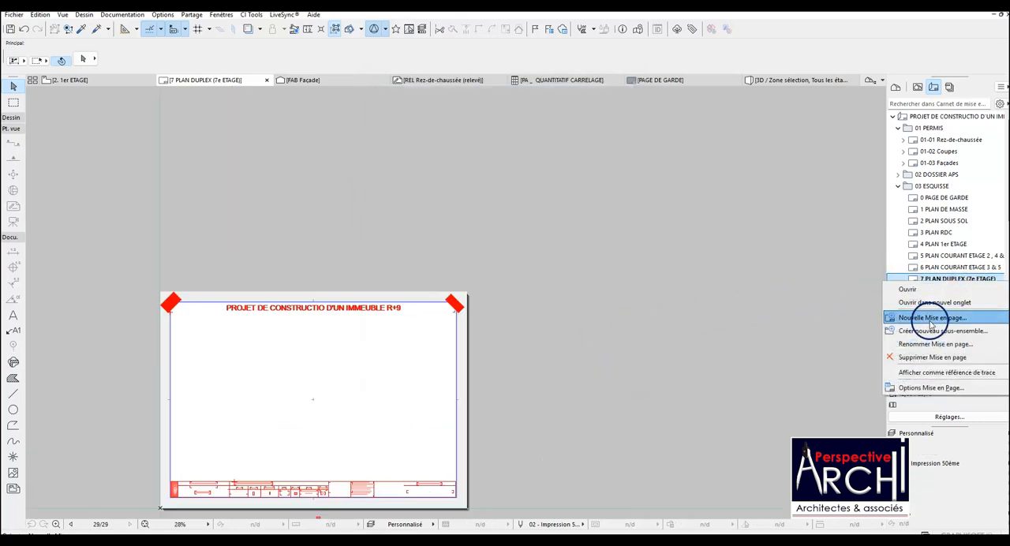
pyautogui.click(930, 318)
pyautogui.write('P')
pyautogui.hotkey('ctrl', 'v')
pyautogui.click(510, 220)
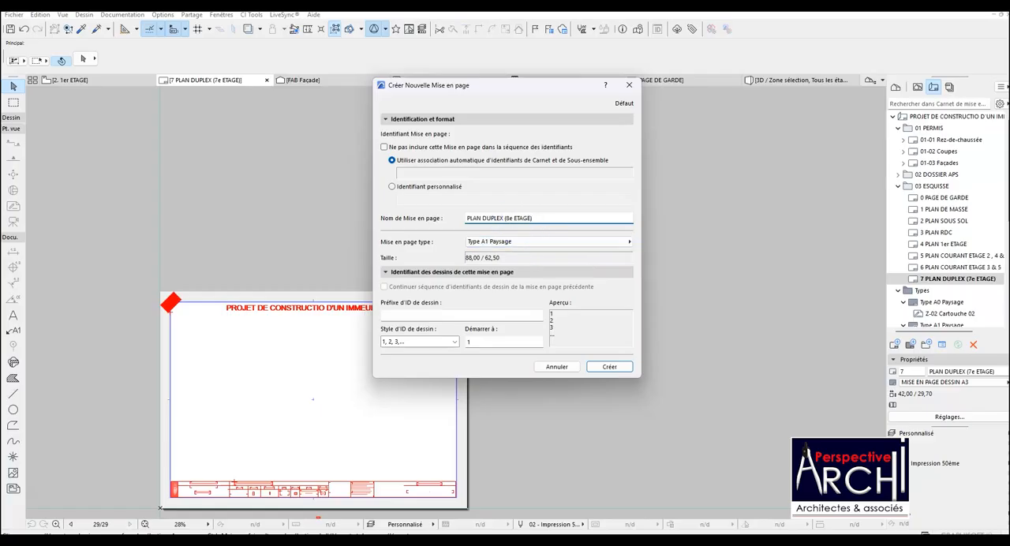
pyautogui.click(518, 241)
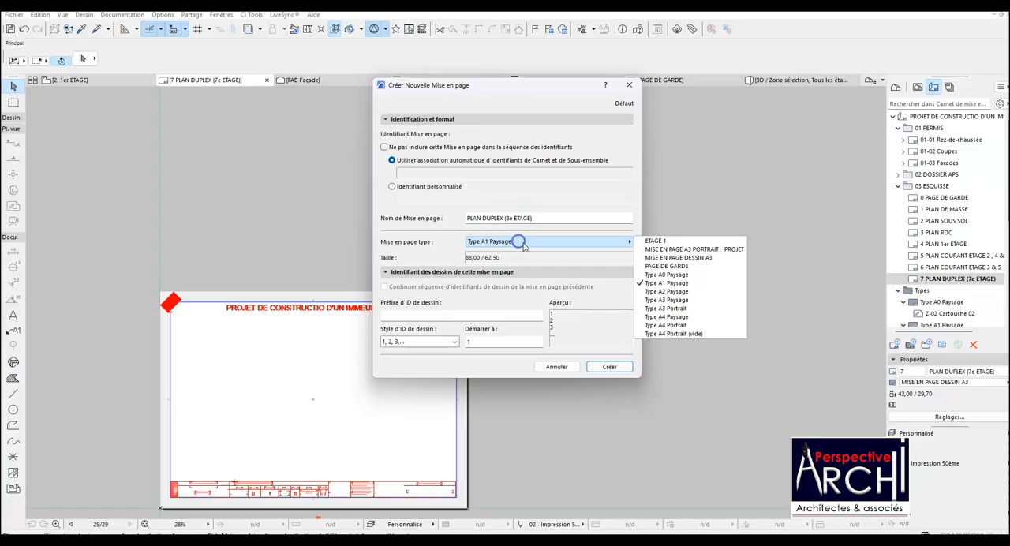
pyautogui.click(667, 258)
pyautogui.click(607, 367)
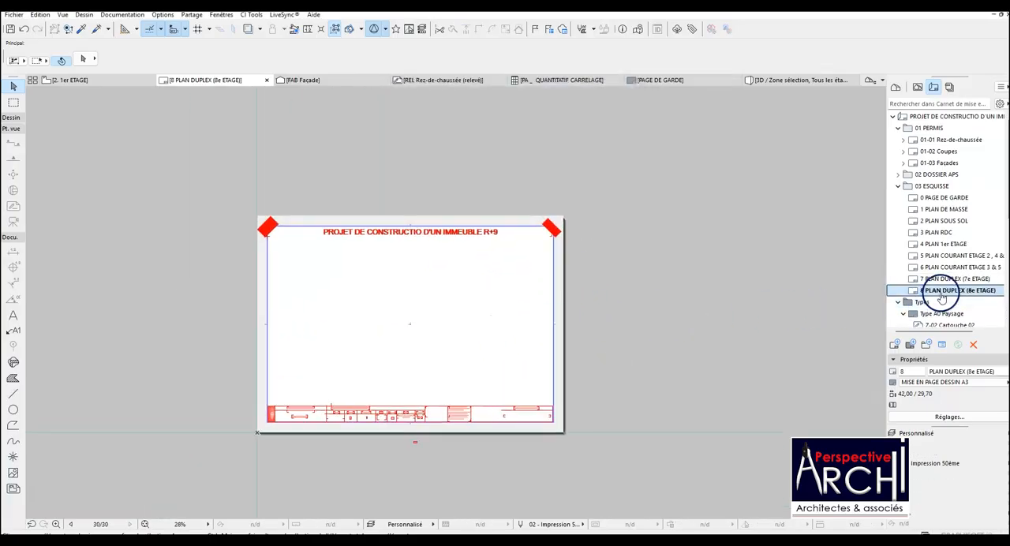
# Create a layout named PLAN TERRASSE (9e ETAGE) after PLAN DUPLEX (8e ETAGE), using the MISE EN PAGE DESSIN A3 master.
pyautogui.rightClick(942, 290)
pyautogui.click(926, 330)
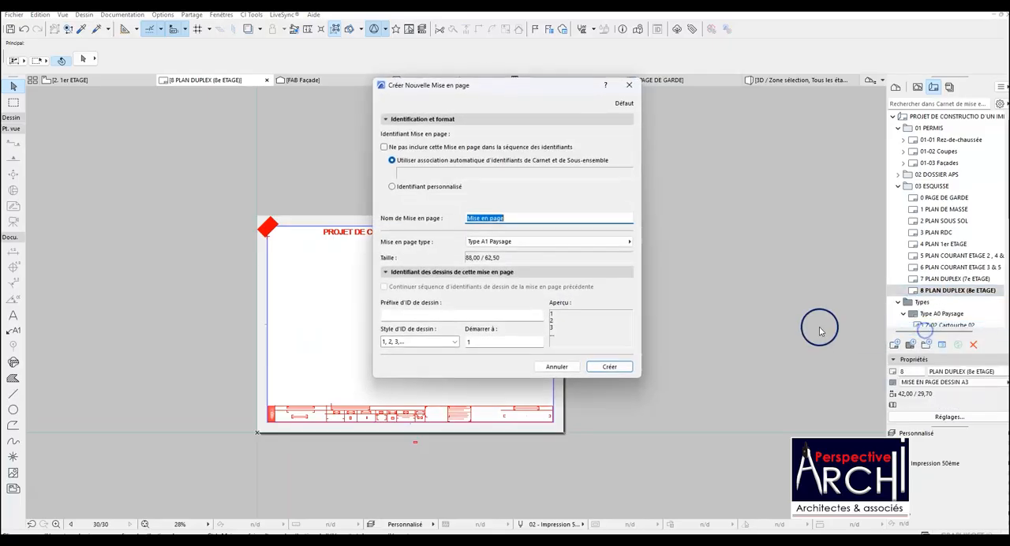
pyautogui.write('PLAN TERRASSE (9e ETAGE')
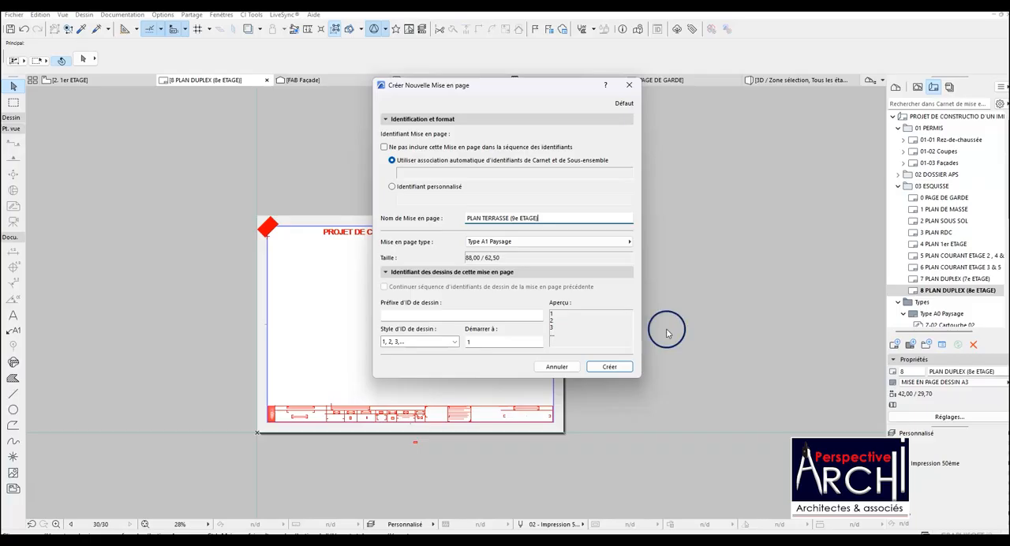
pyautogui.click(614, 242)
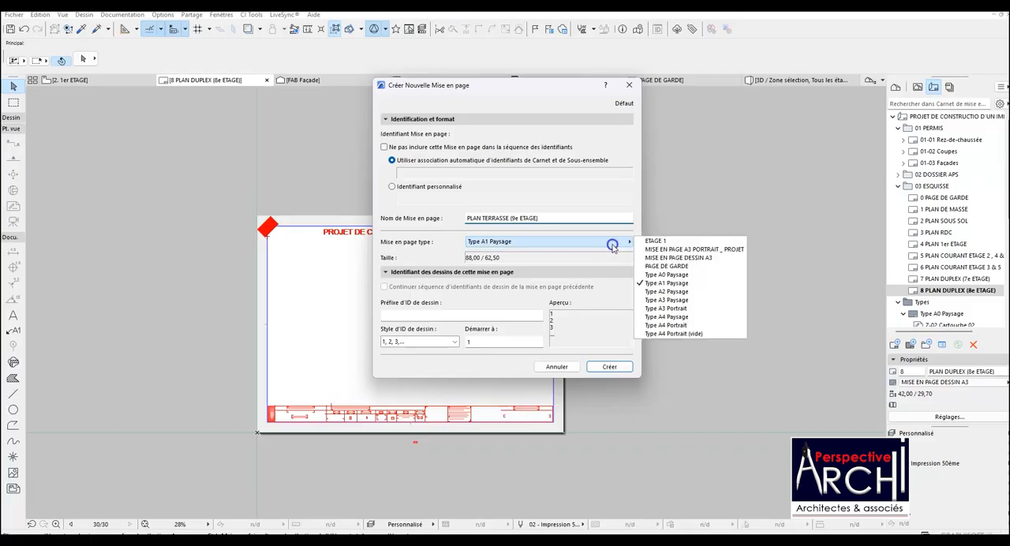
pyautogui.click(667, 257)
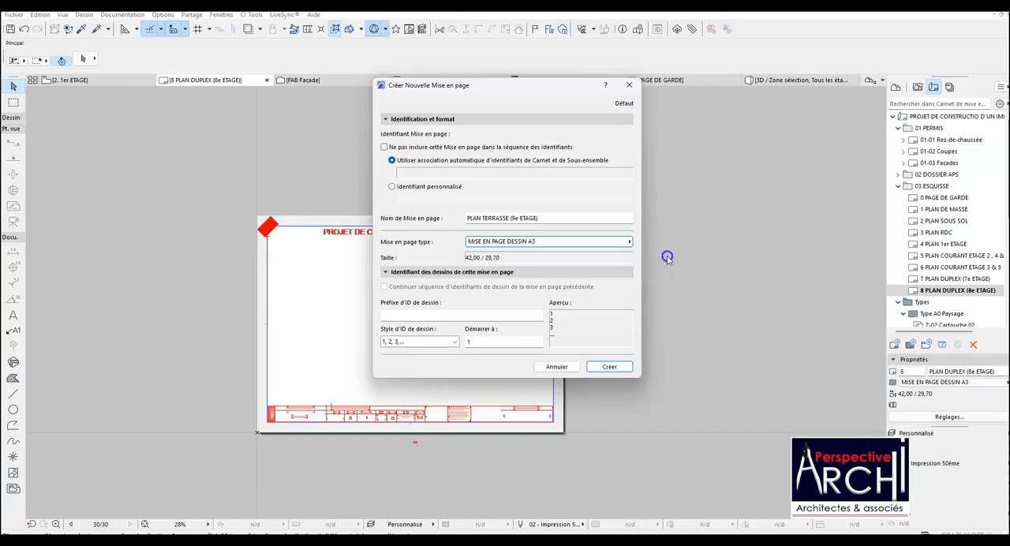
pyautogui.click(608, 364)
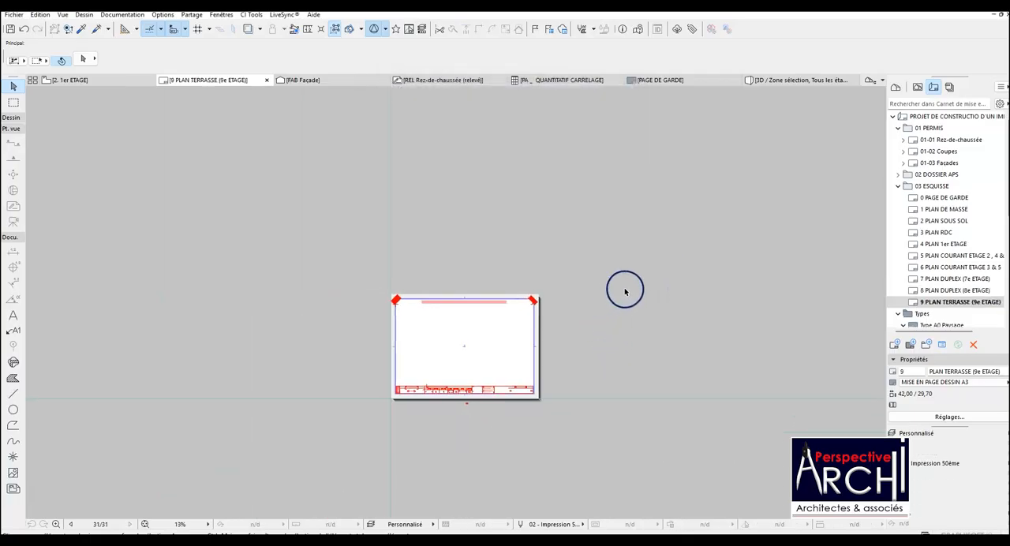
# Create a layout named PLAN TOITURE TERRASSE after PLAN TERRASSE (9e ETAGE), using the MISE EN PAGE DESSIN A3 master.
pyautogui.rightClick(935, 304)
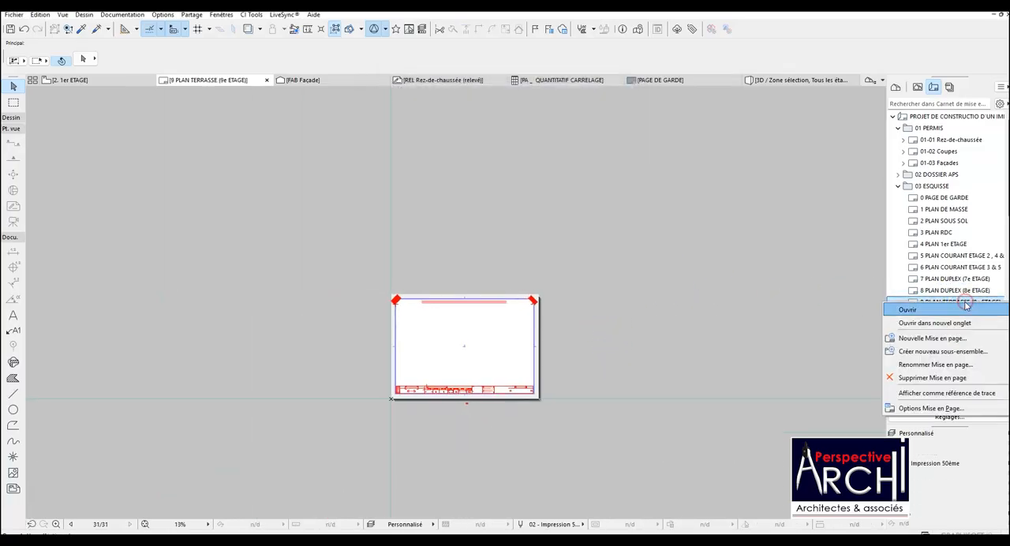
pyautogui.click(932, 339)
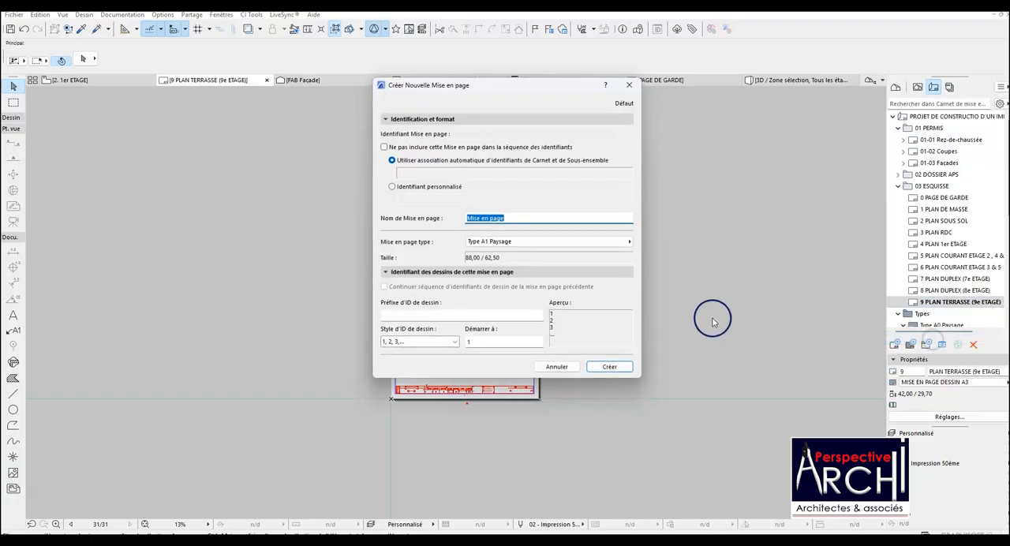
pyautogui.write('PLAN TOITURE TERRASSE')
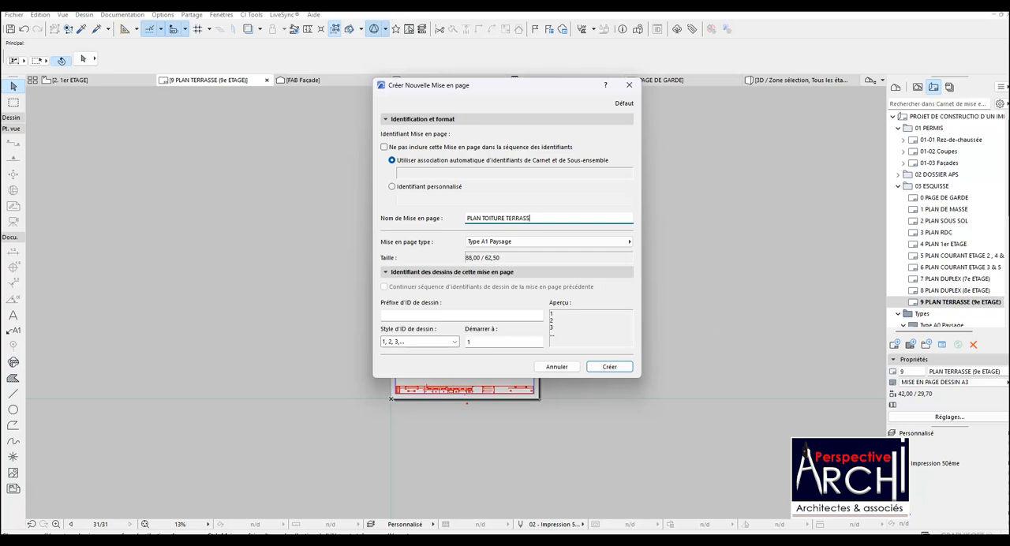
pyautogui.click(572, 241)
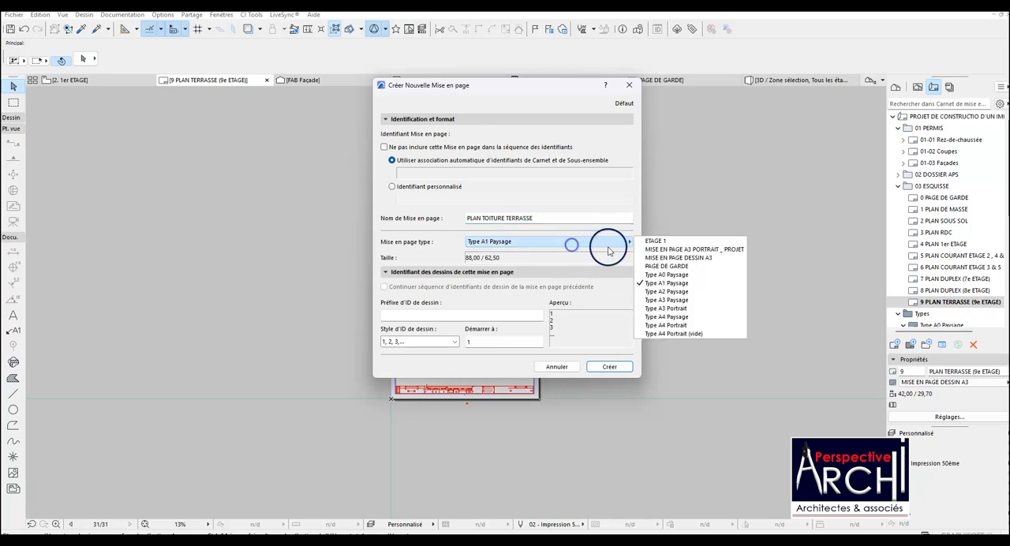
pyautogui.click(658, 257)
pyautogui.click(609, 366)
# Create a layout named FACADE PRINCIPALE after PLAN TOITURE TERRASSE, using the MISE EN PAGE DESSIN A3 master.
pyautogui.scroll(-3, 513, 273)
pyautogui.scroll(2, 481, 292)
pyautogui.scroll(-2, 609, 259)
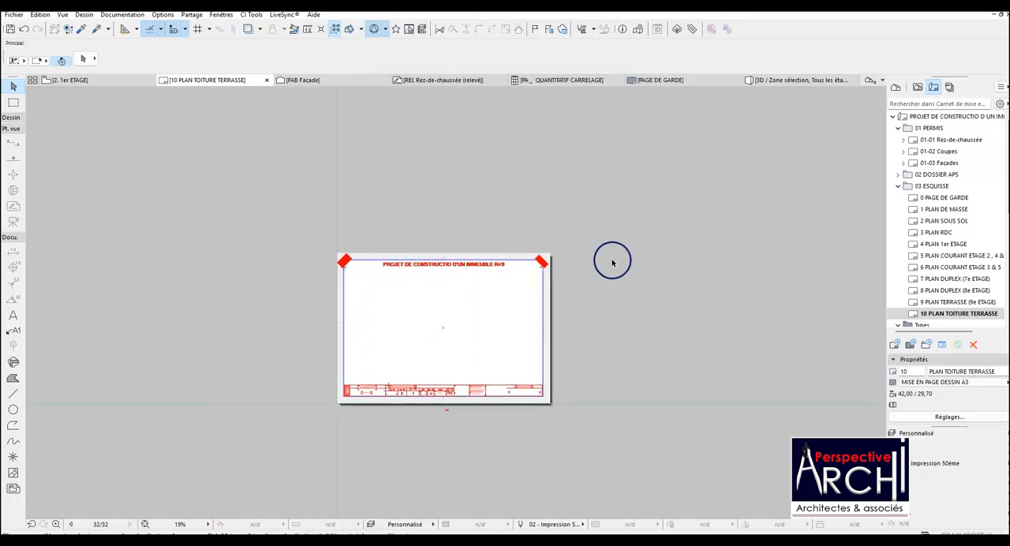
pyautogui.scroll(2, 500, 316)
pyautogui.click(941, 314)
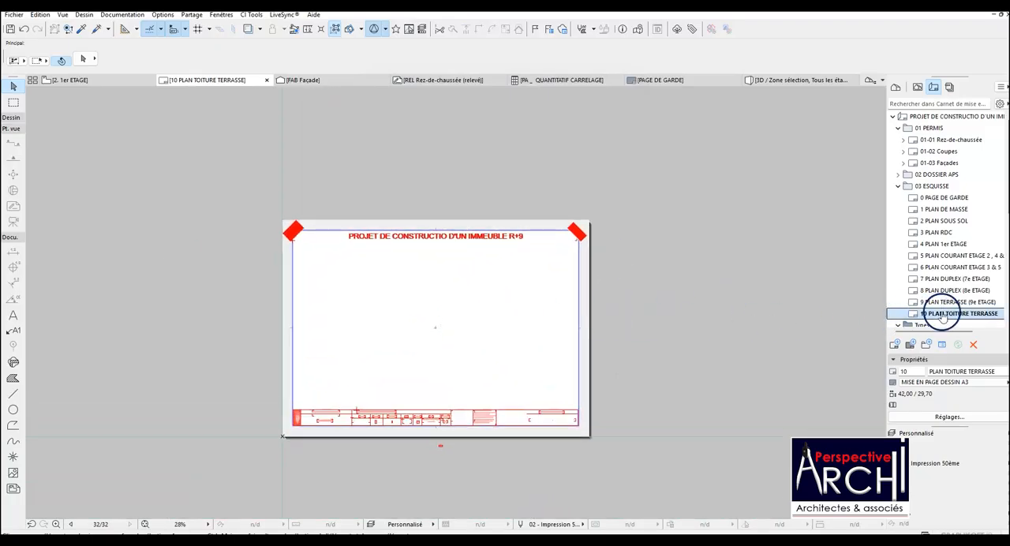
pyautogui.rightClick(941, 315)
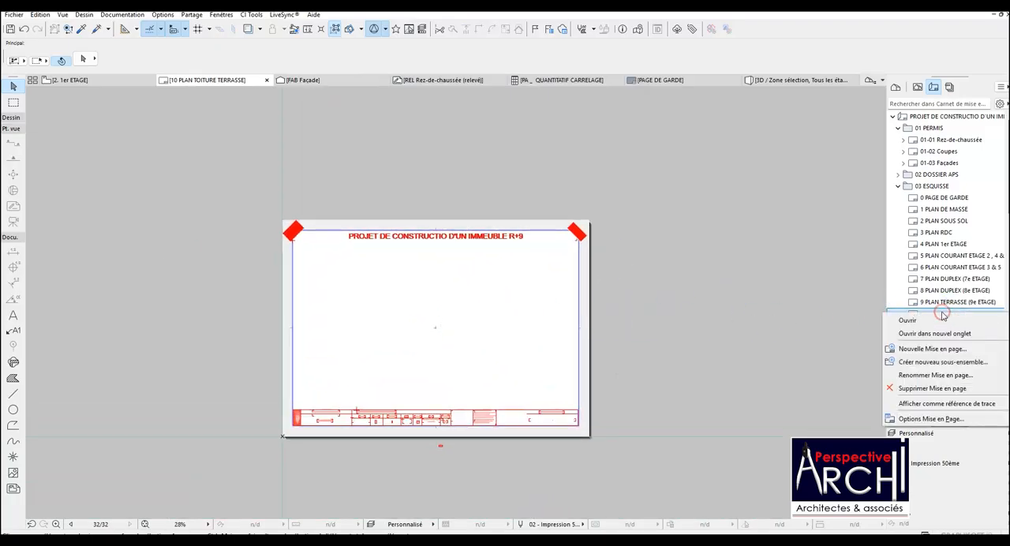
pyautogui.click(933, 353)
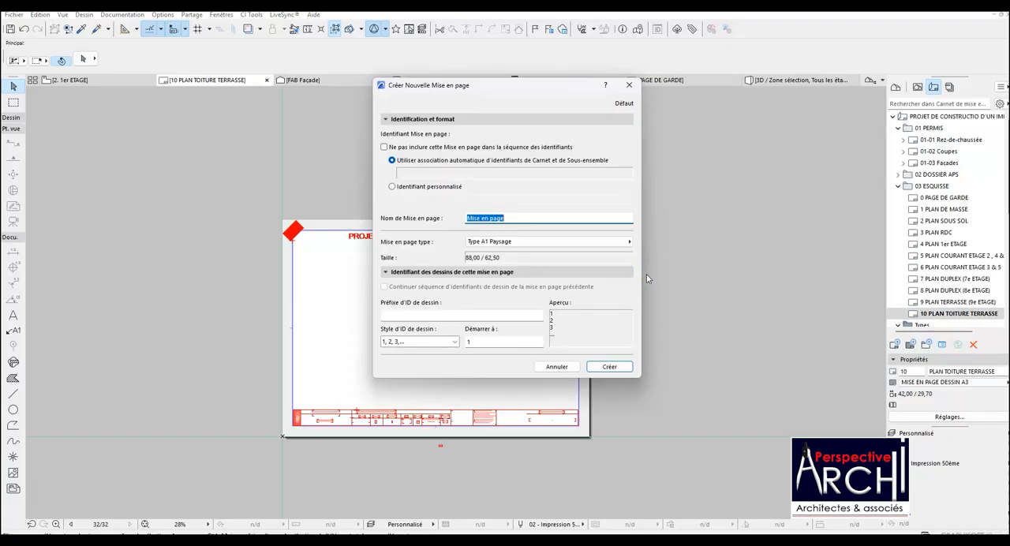
pyautogui.write('FACADE PRINCIPALE')
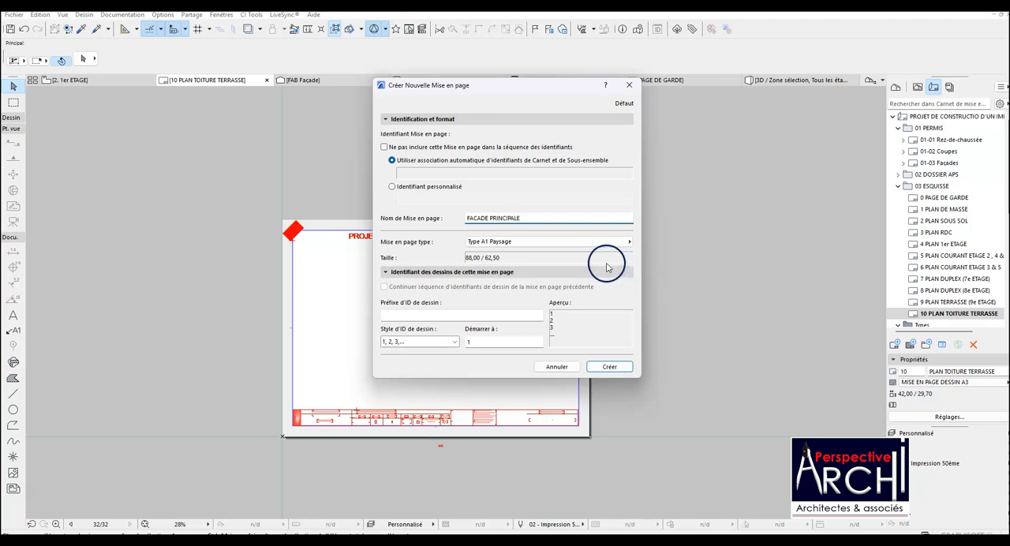
pyautogui.click(576, 242)
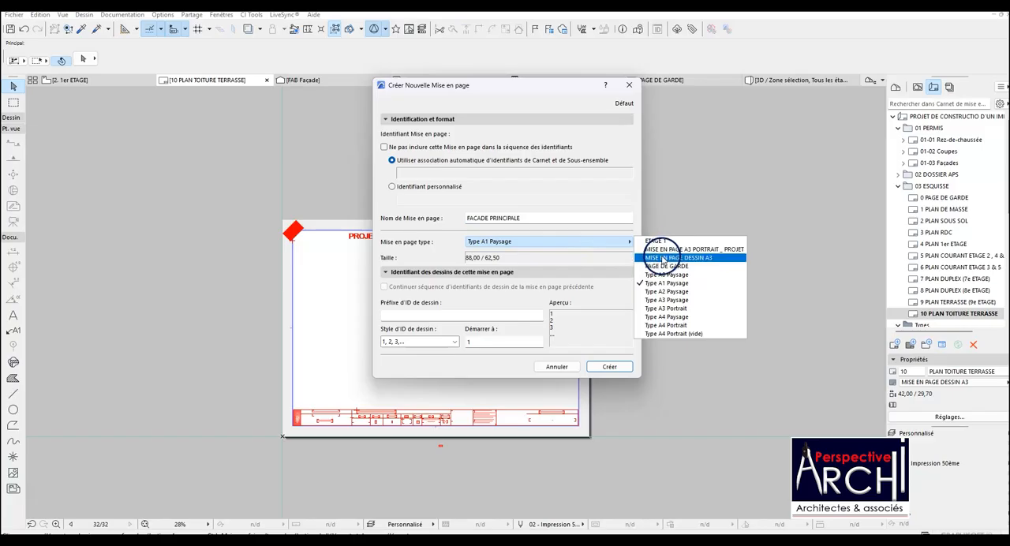
pyautogui.click(661, 258)
pyautogui.click(607, 366)
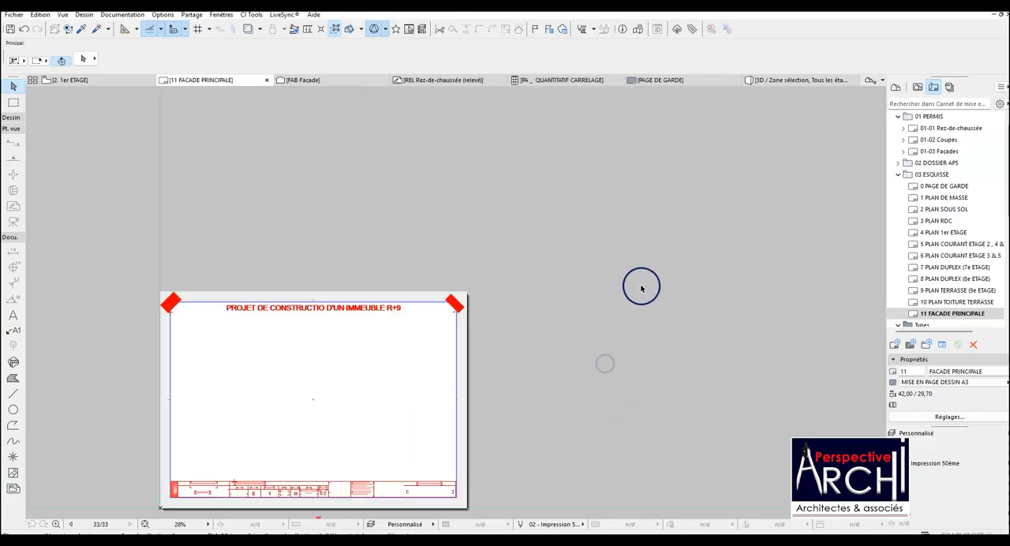
# Create a layout named PERSPECTIVES after FACADE PRINCIPALE, using the MISE EN PAGE DESSIN A3 master.
pyautogui.scroll(1, 506, 364)
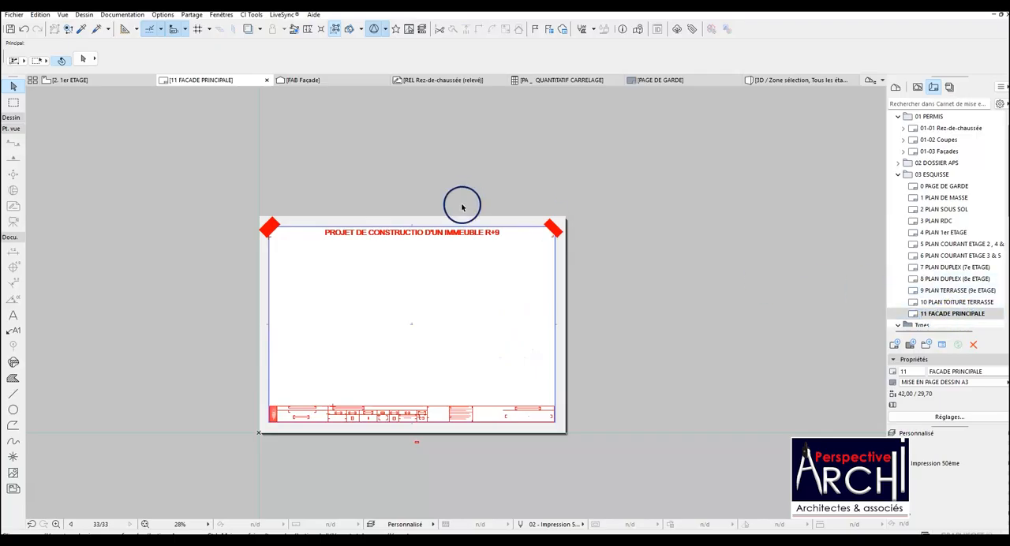
pyautogui.scroll(-2, 931, 246)
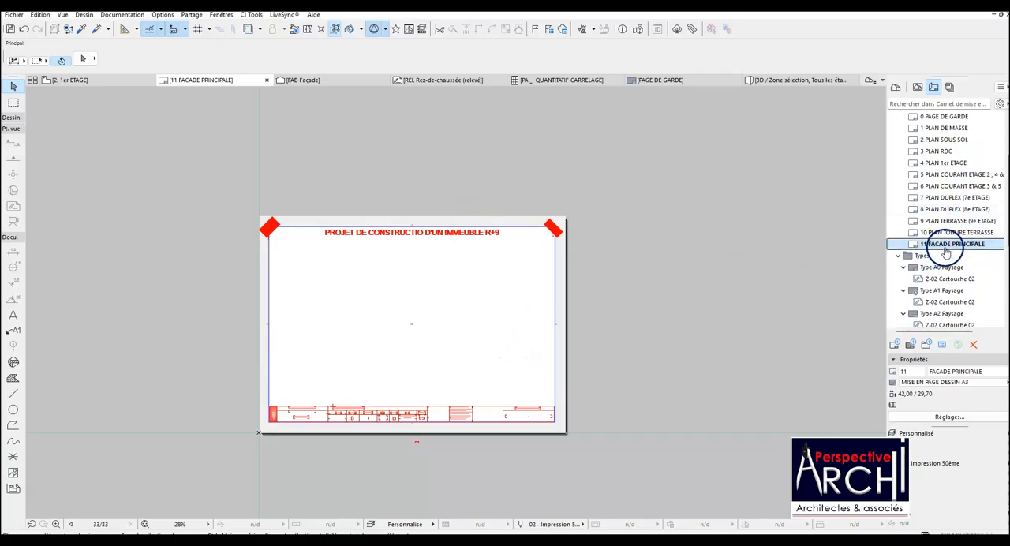
pyautogui.rightClick(932, 244)
pyautogui.click(932, 284)
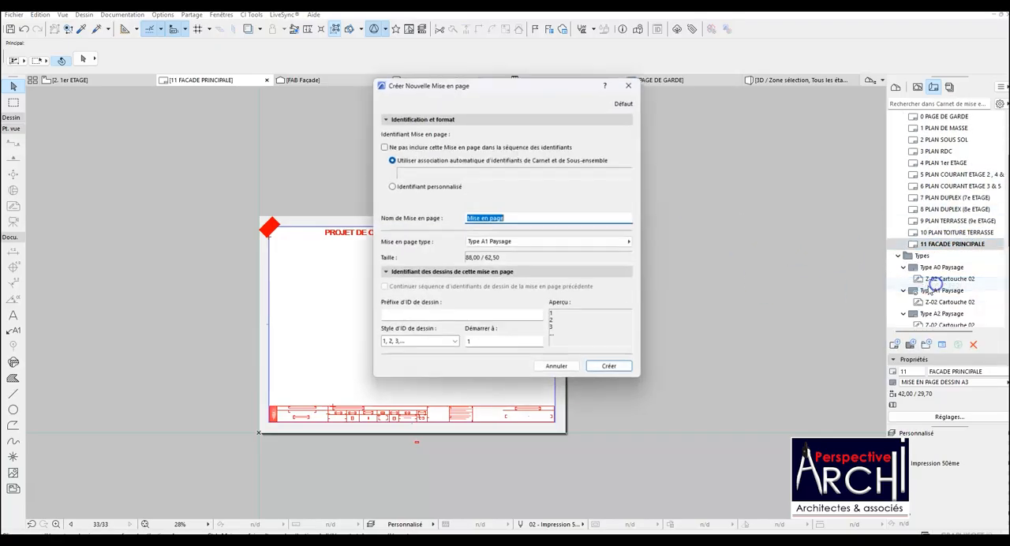
pyautogui.click(539, 246)
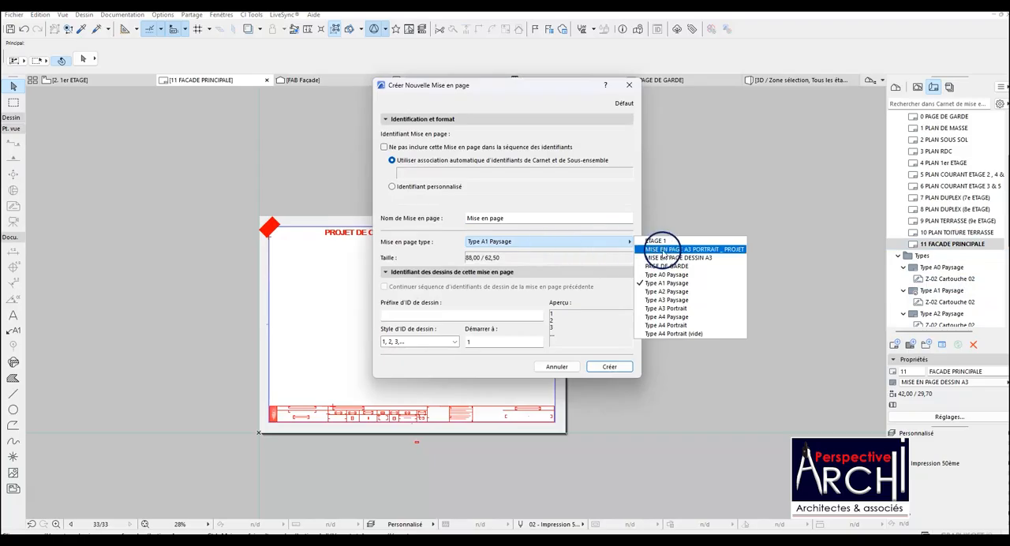
pyautogui.click(558, 215)
pyautogui.moveTo(559, 216); pyautogui.dragTo(473, 218)
pyautogui.write('PERSPECTIVES')
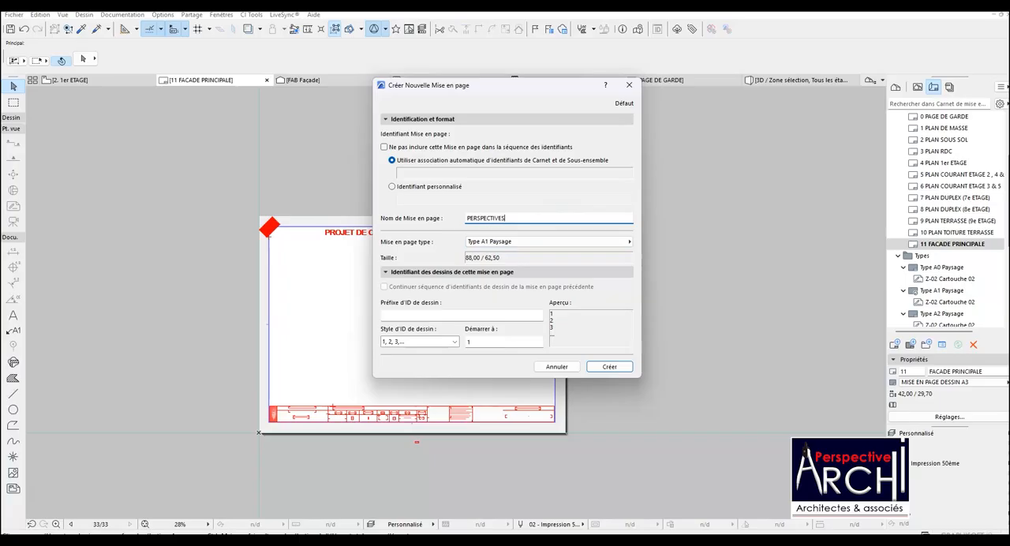
pyautogui.click(509, 240)
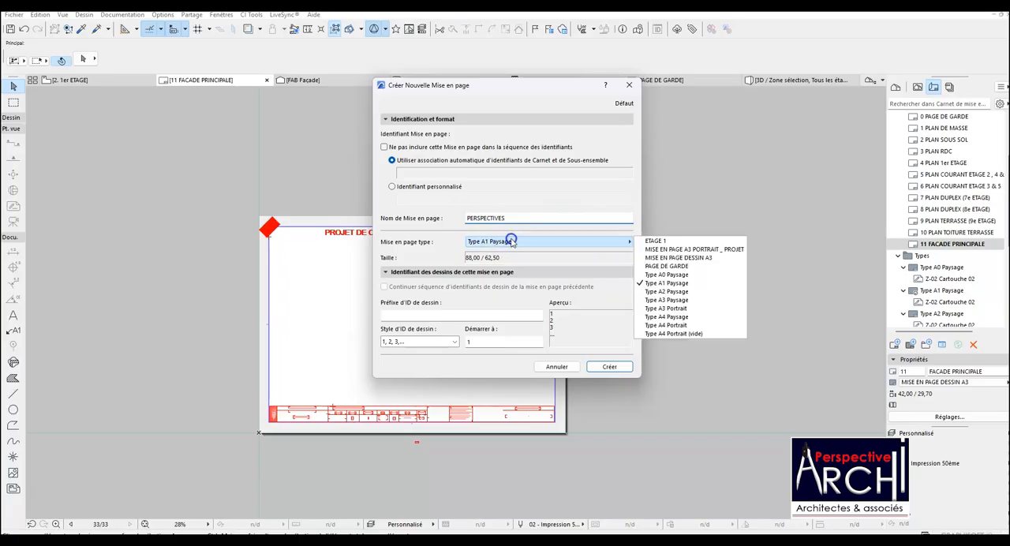
pyautogui.click(656, 257)
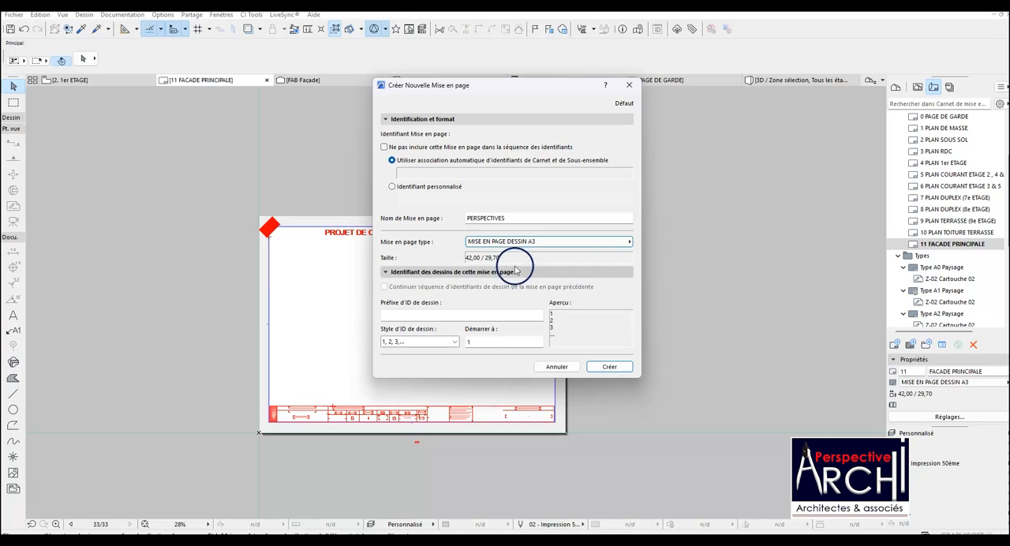
pyautogui.click(608, 366)
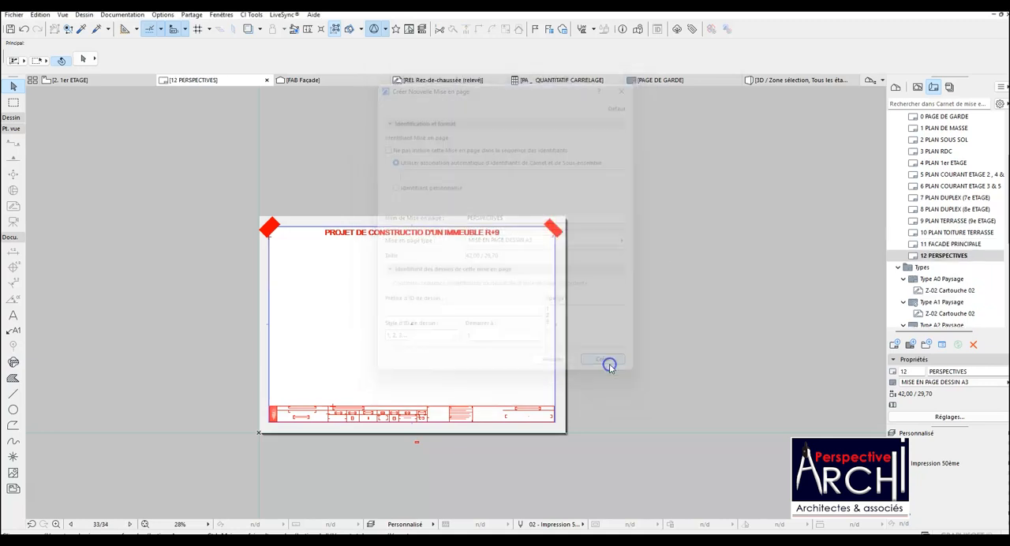
pyautogui.scroll(-3, 492, 284)
pyautogui.scroll(2, 465, 261)
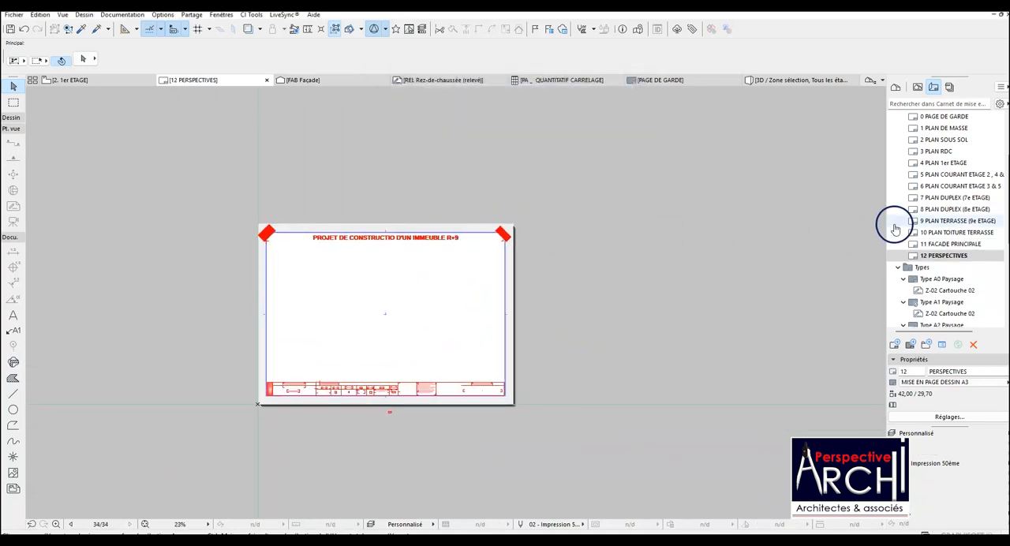
# Open the PLAN DE MASSE layout and examine the 1er ETAGE floor plan.
pyautogui.scroll(1, 895, 226)
pyautogui.doubleClick(944, 164)
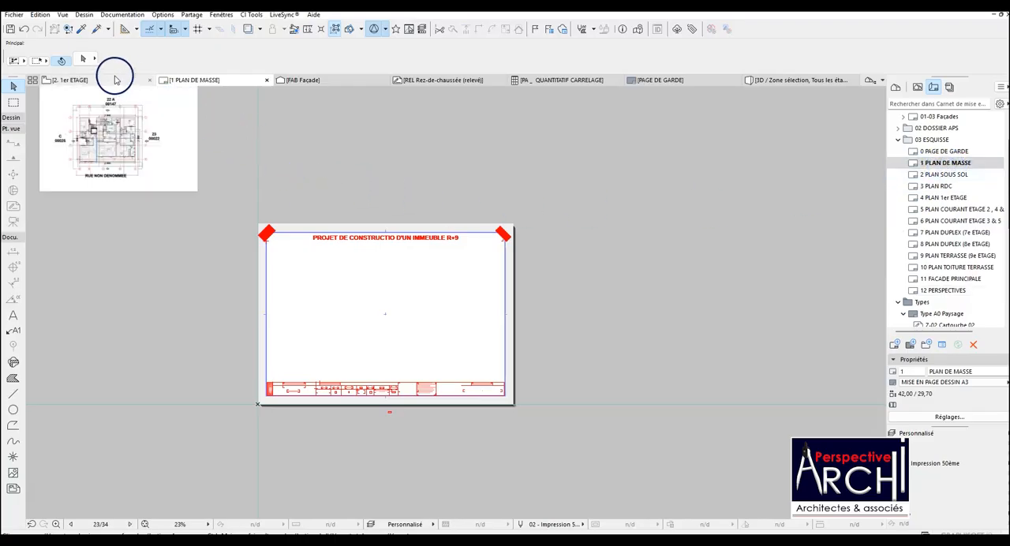
pyautogui.click(102, 79)
pyautogui.scroll(1, 363, 278)
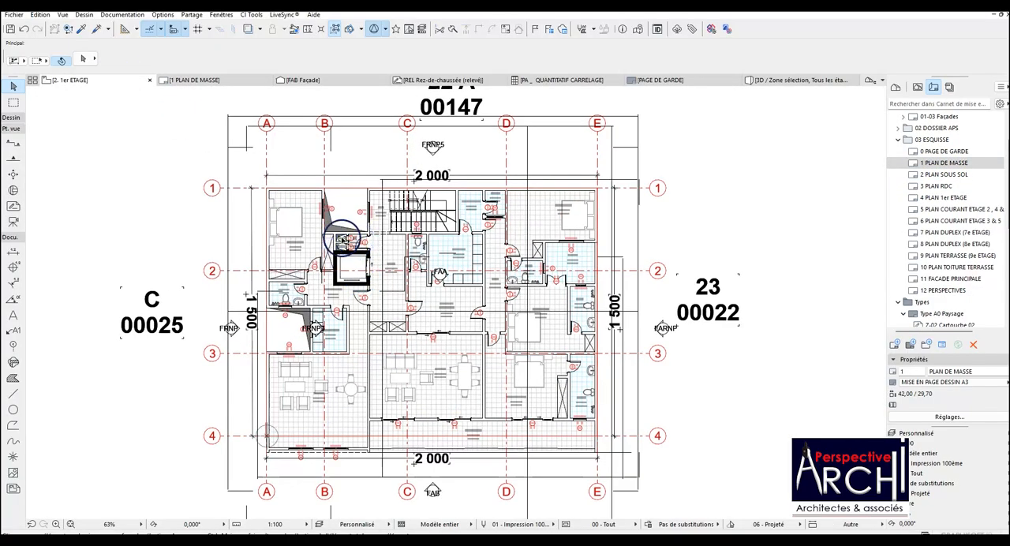
pyautogui.scroll(-3, 339, 237)
pyautogui.scroll(3, 408, 239)
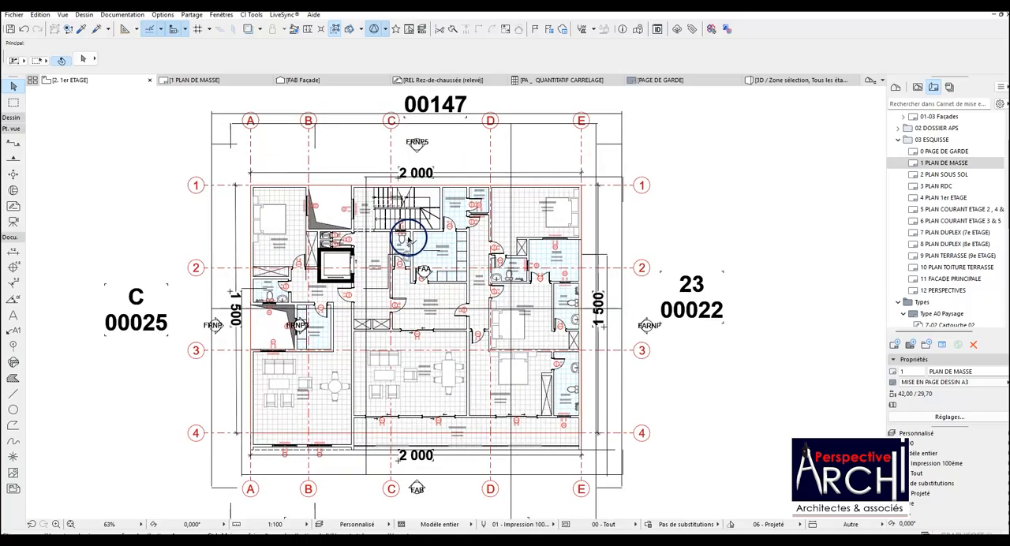
pyautogui.scroll(1, 408, 239)
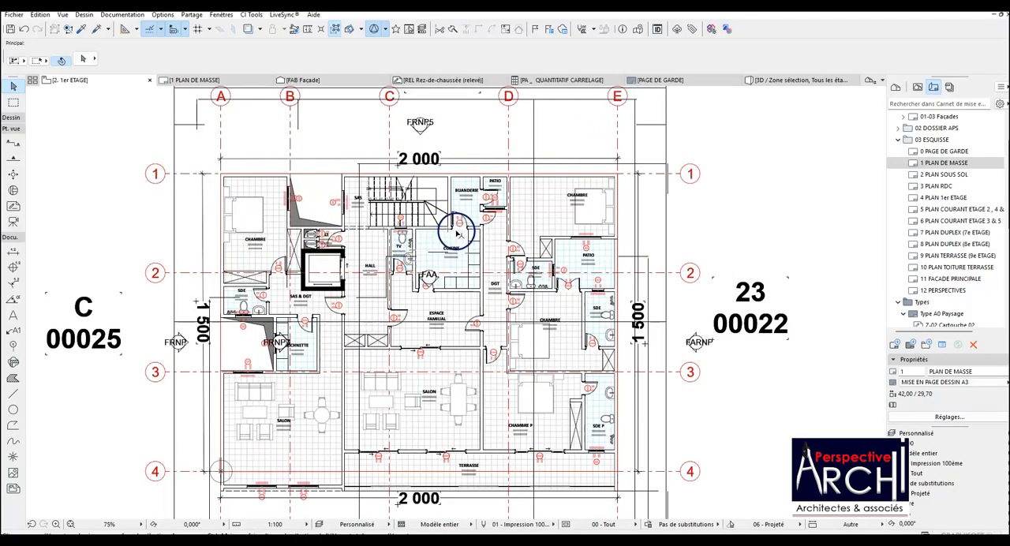
pyautogui.scroll(-1, 457, 233)
pyautogui.scroll(-1, 424, 215)
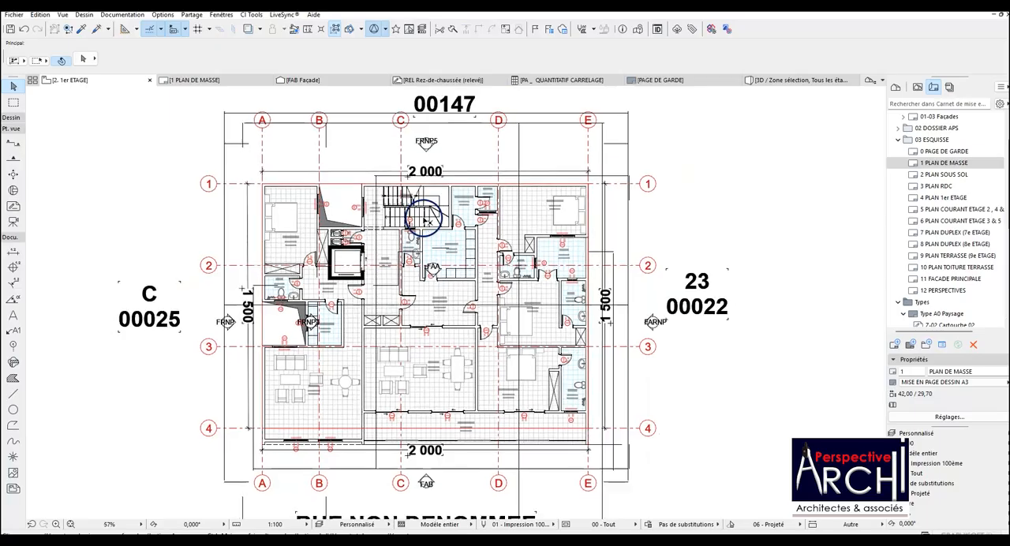
pyautogui.scroll(1, 469, 209)
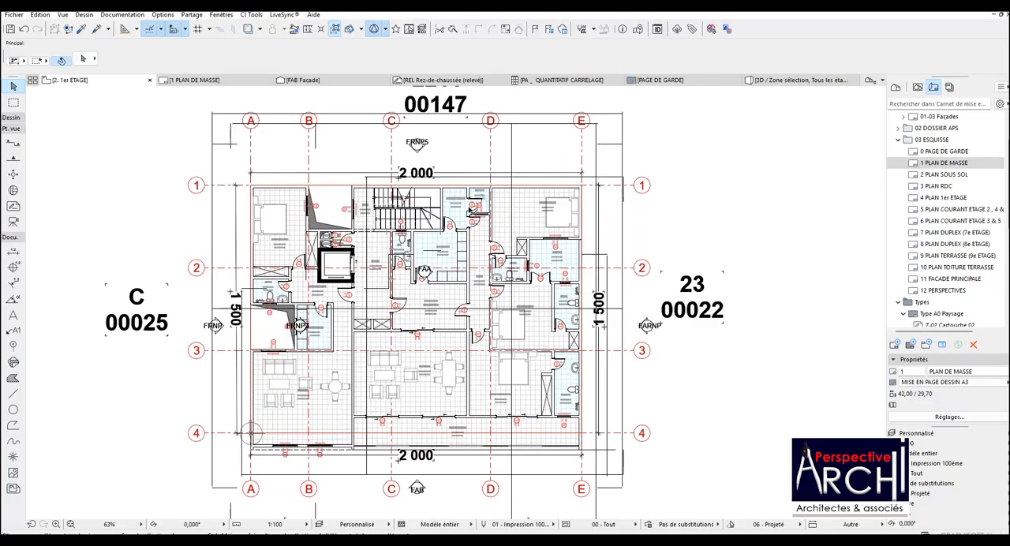
pyautogui.scroll(-1, 470, 209)
pyautogui.scroll(1, 377, 261)
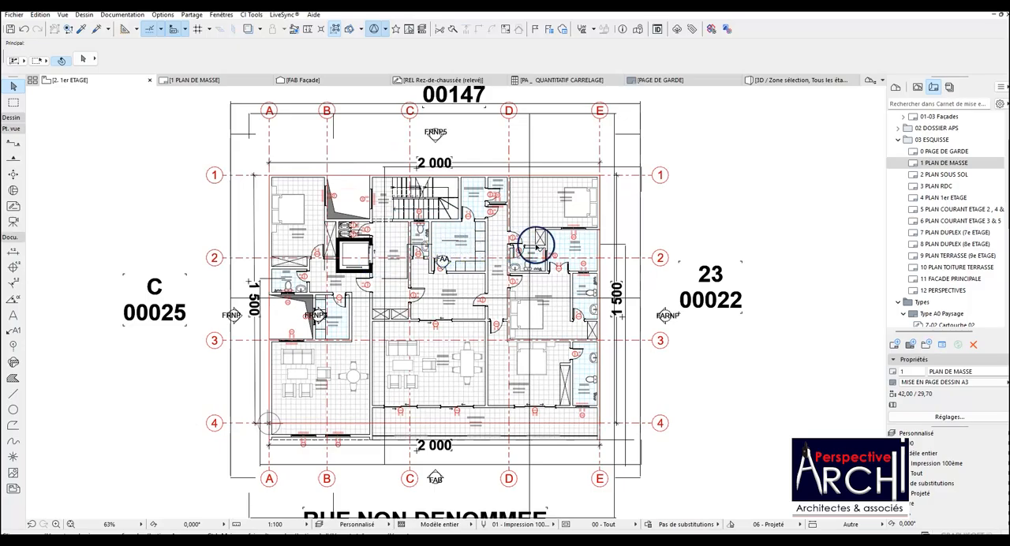
# Open the PLAN SOUS SOL layout and add a folder named ESQUISSE R+9 as the first item in the project's view map.
pyautogui.doubleClick(949, 176)
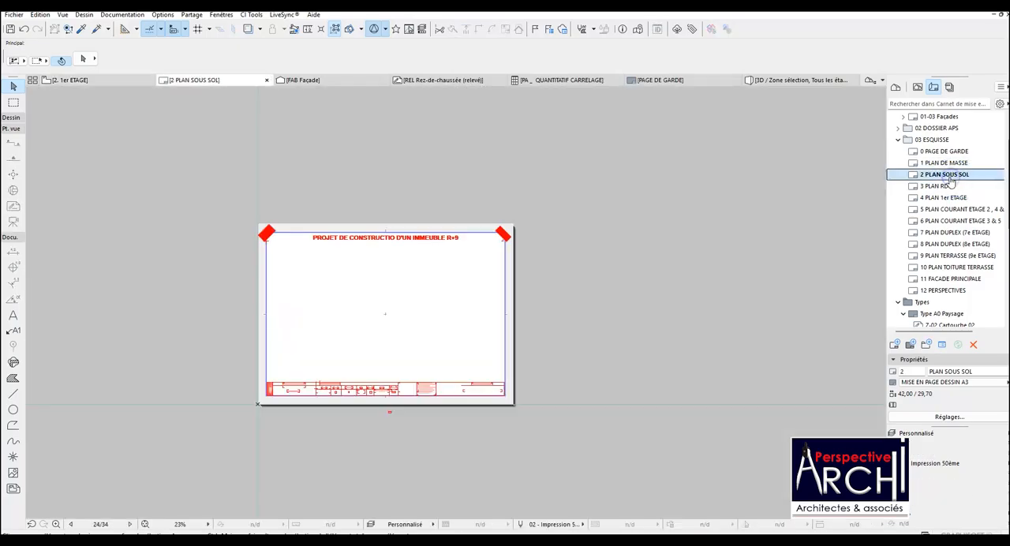
pyautogui.scroll(2, 418, 288)
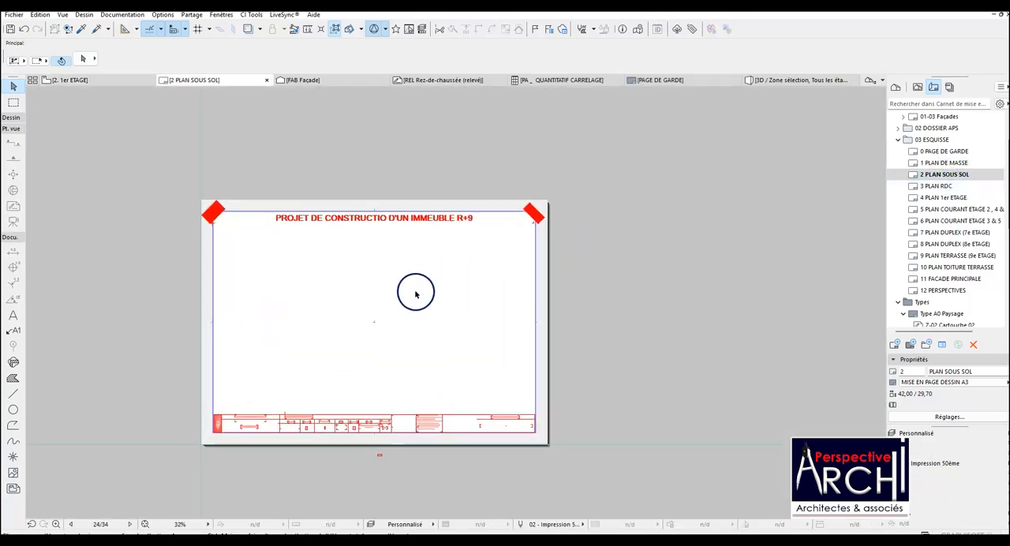
pyautogui.click(917, 88)
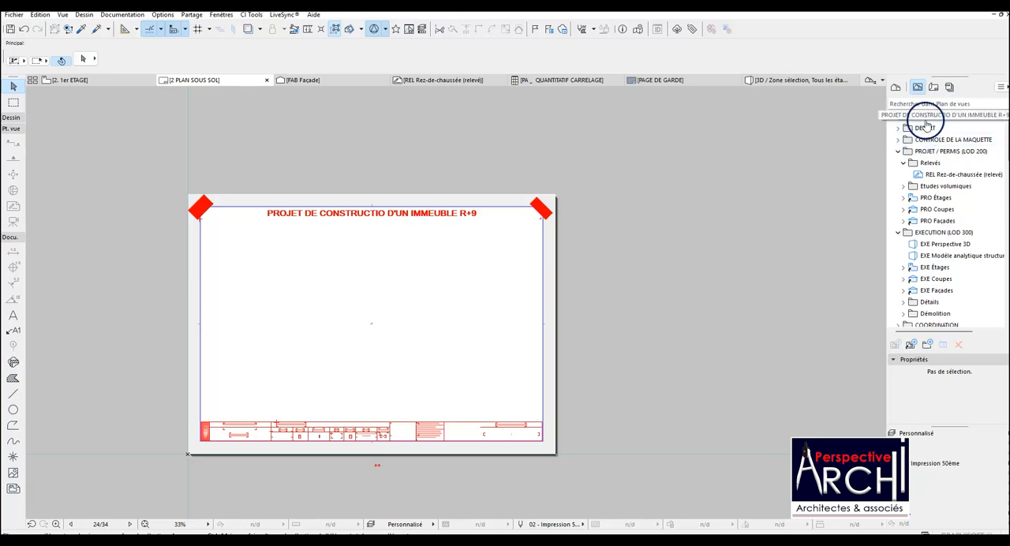
pyautogui.click(926, 117)
pyautogui.rightClick(926, 118)
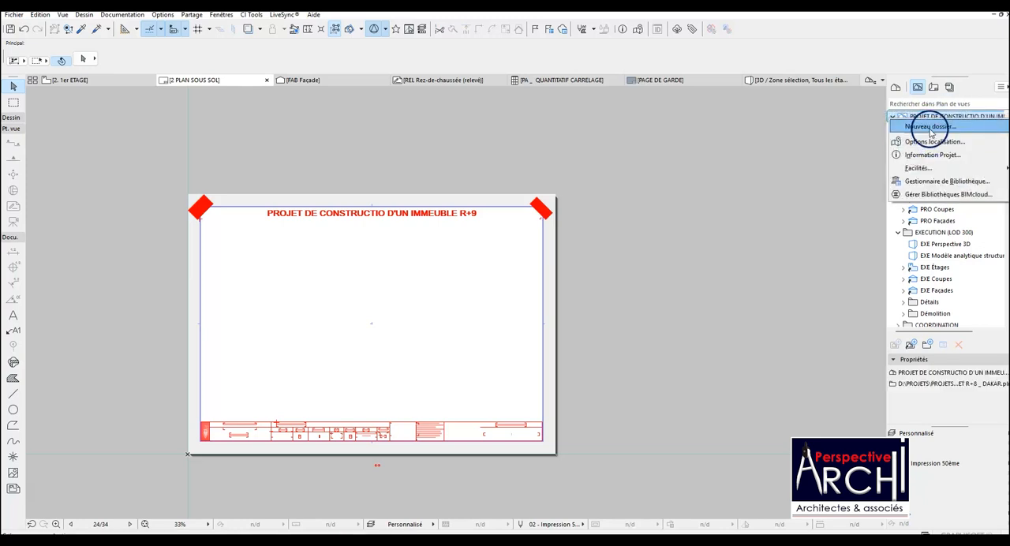
pyautogui.click(929, 127)
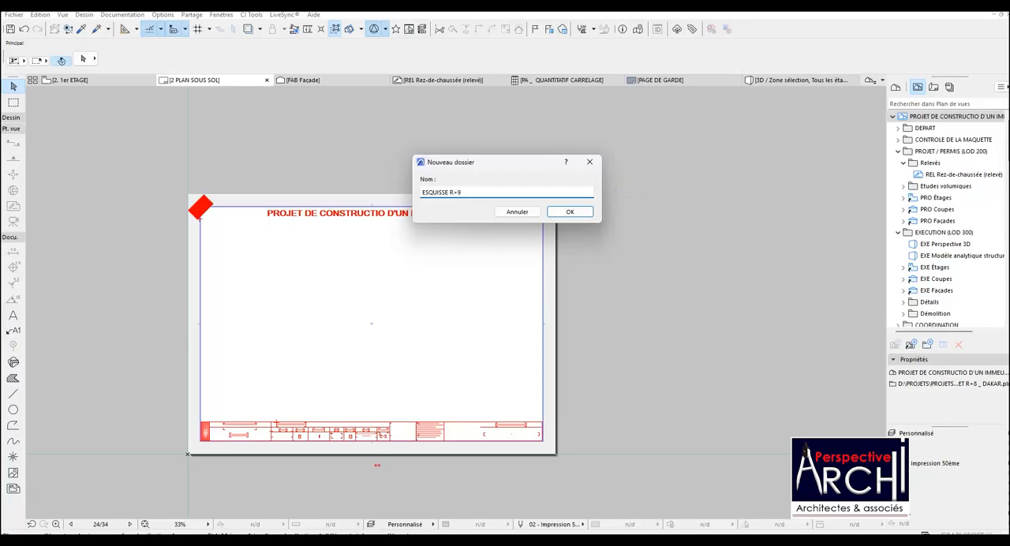
pyautogui.click(570, 211)
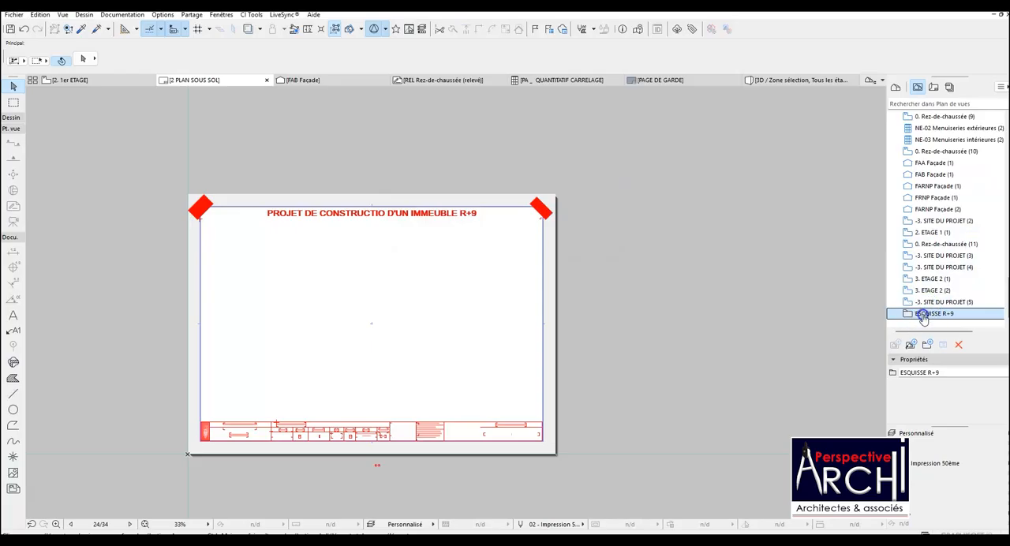
pyautogui.moveTo(930, 165); pyautogui.dragTo(926, 129)
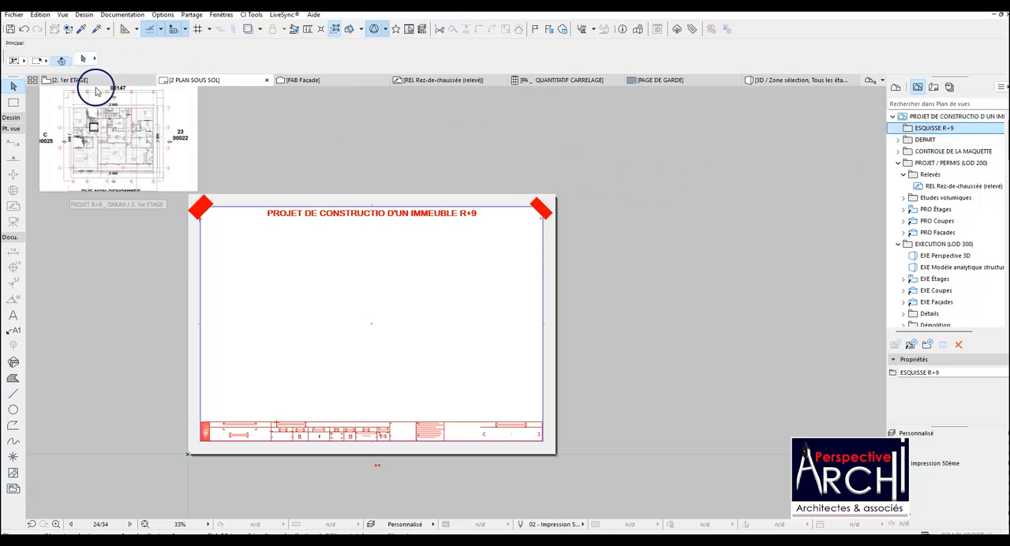
# Switch the floor plan from 1er ETAGE to the -1. SOUS - SOL storey.
pyautogui.click(85, 80)
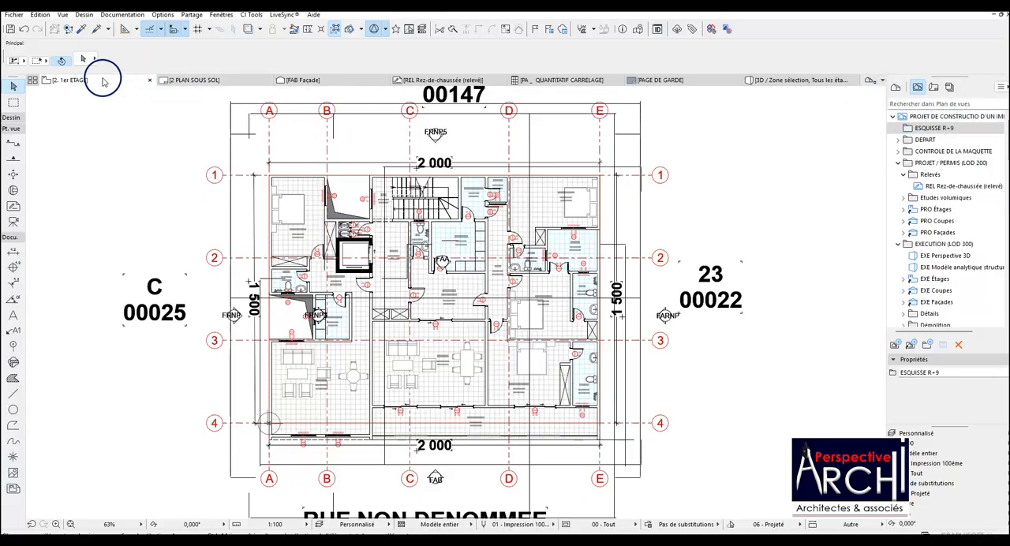
pyautogui.rightClick(103, 79)
pyautogui.moveTo(176, 160)
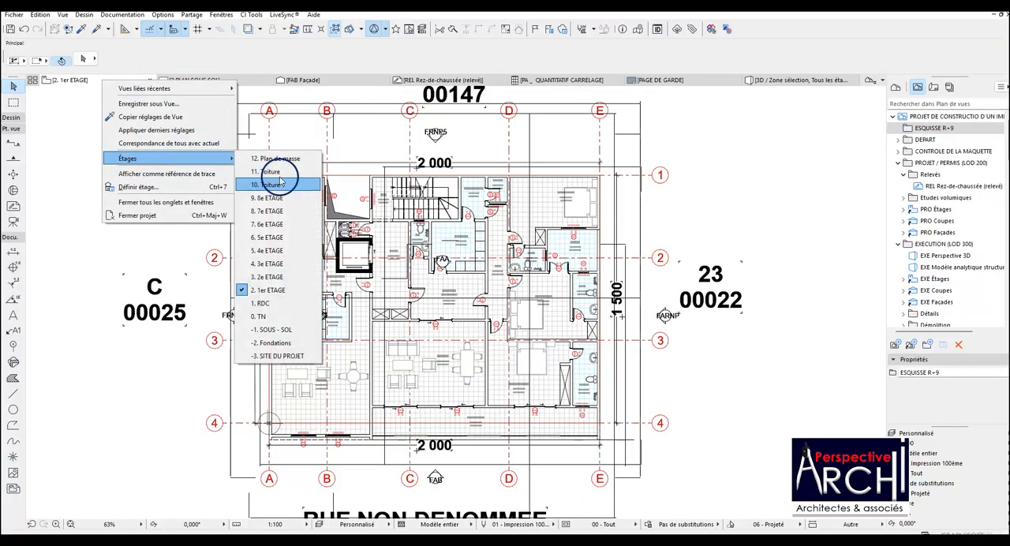
pyautogui.click(274, 330)
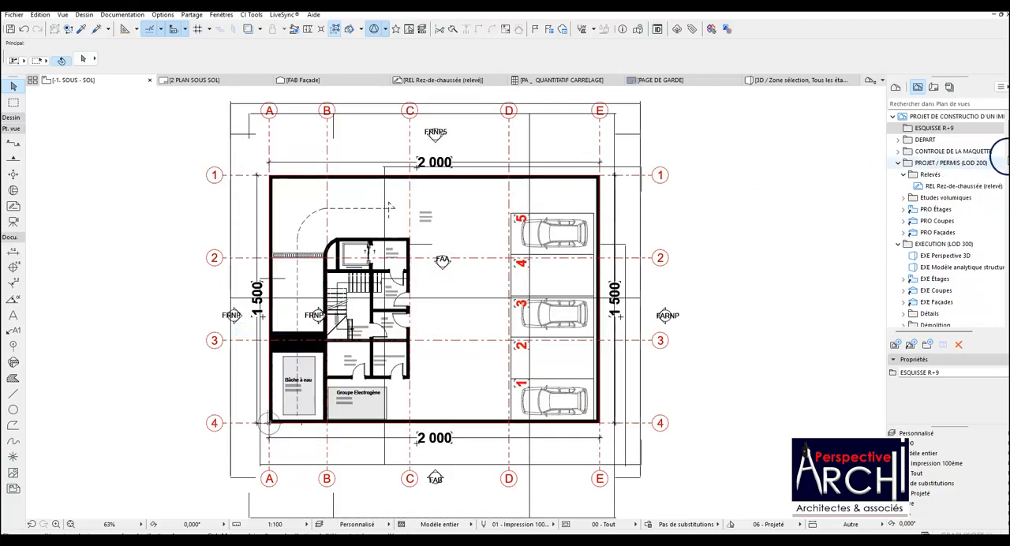
# Open the 12. Plan de masse storey from the project map and turn on the trace reference.
pyautogui.click(895, 87)
pyautogui.scroll(5, 914, 158)
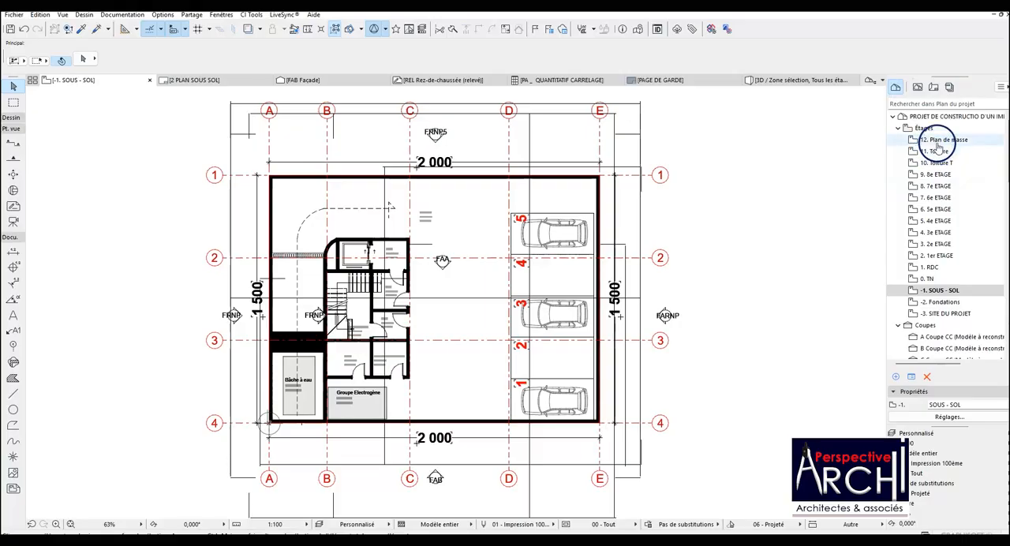
pyautogui.click(939, 139)
pyautogui.doubleClick(939, 139)
pyautogui.scroll(-2, 450, 203)
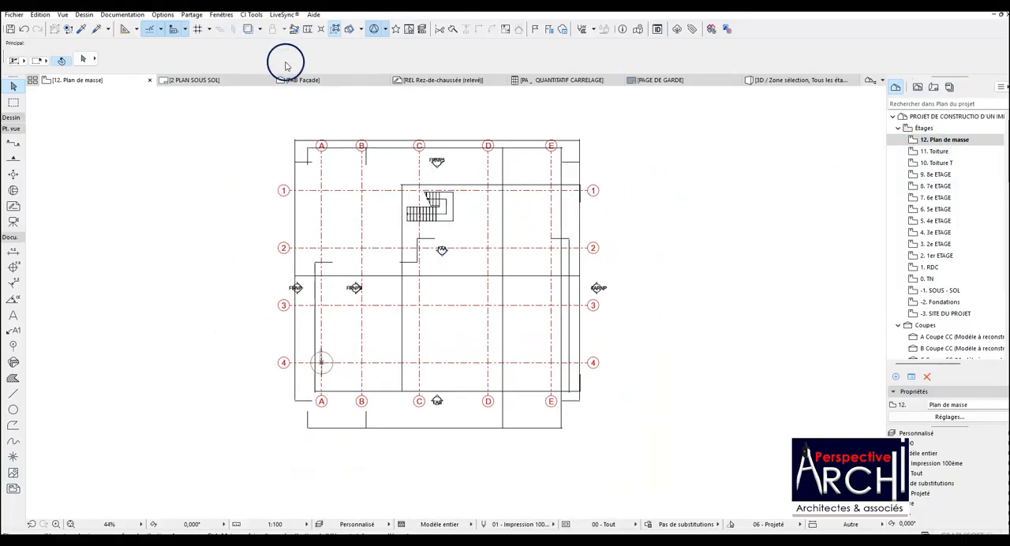
pyautogui.click(249, 30)
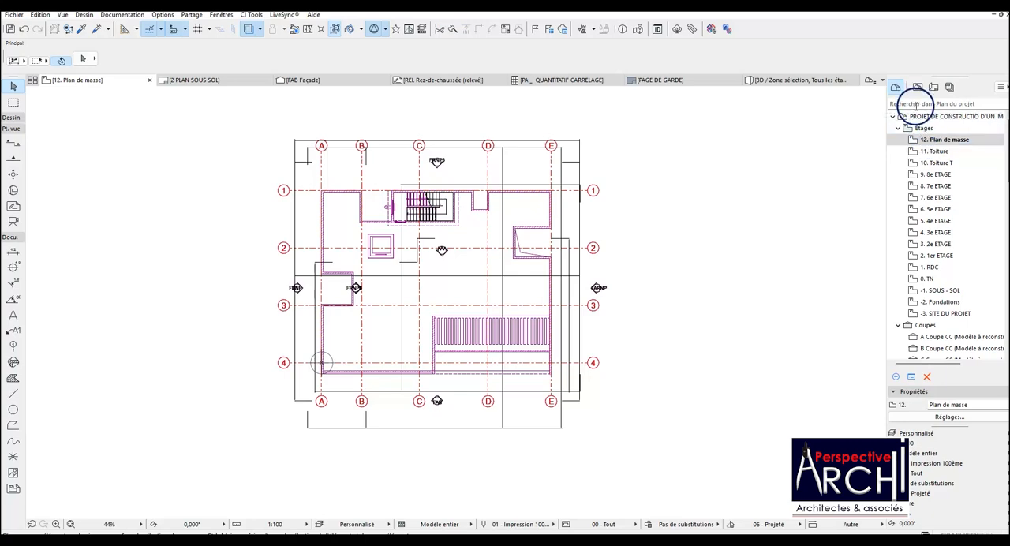
# Open the 11. Toiture storey and select the slatted slab between grid lines C and E, leaving the adjoining wall out of the selection.
pyautogui.click(935, 151)
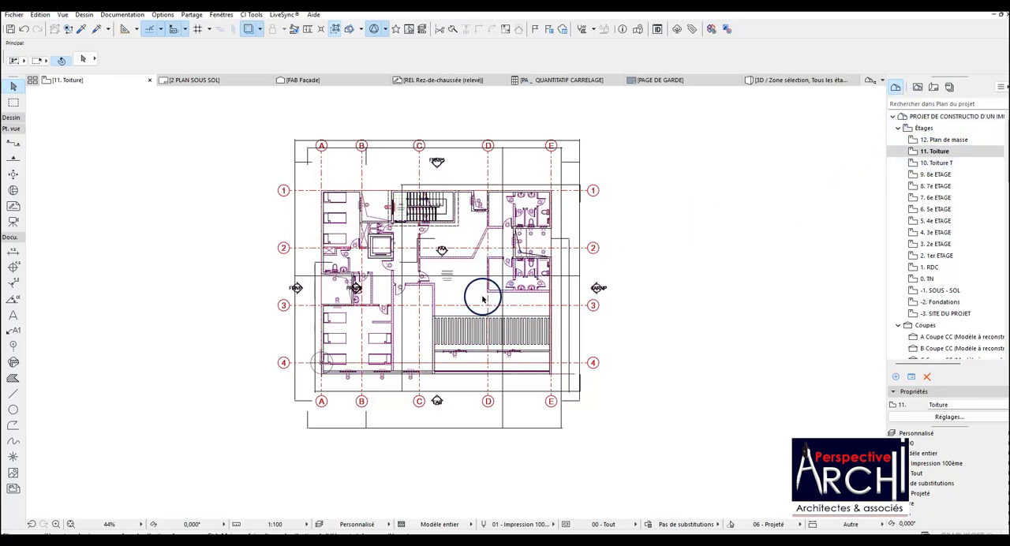
pyautogui.scroll(2, 467, 330)
pyautogui.scroll(1, 467, 330)
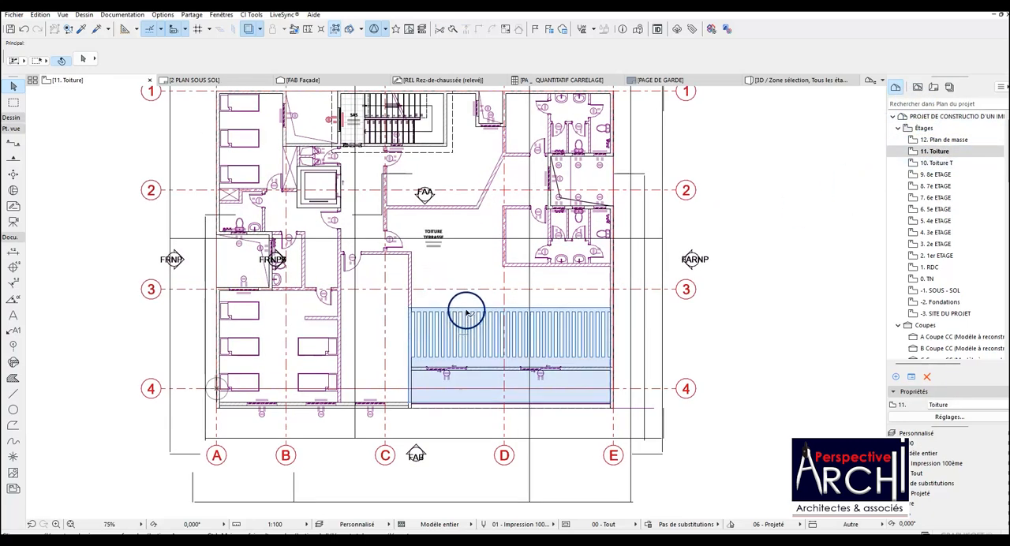
pyautogui.click(467, 314)
pyautogui.scroll(4, 616, 312)
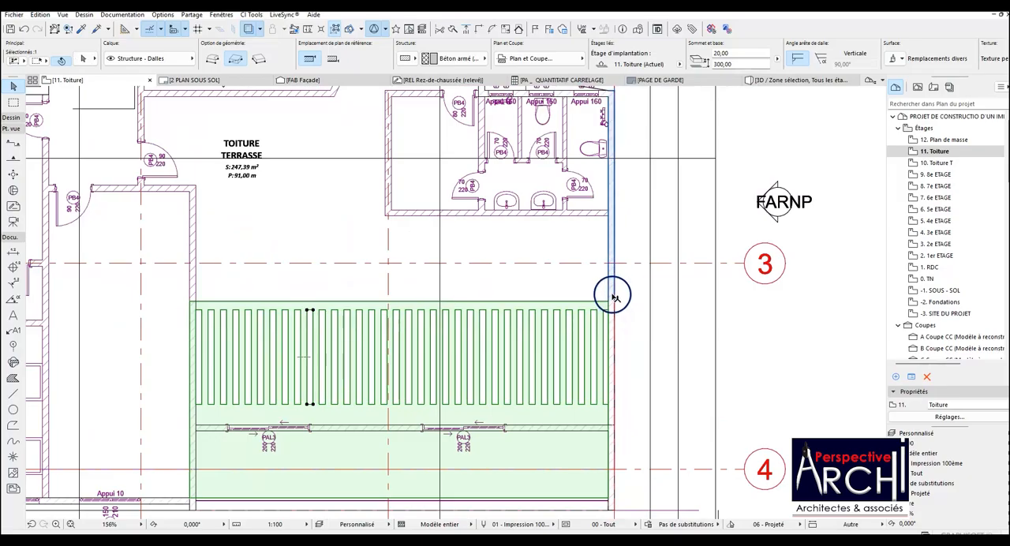
pyautogui.keyDown('shift'); pyautogui.click(612, 304); pyautogui.keyUp('shift')
pyautogui.scroll(-3, 609, 309)
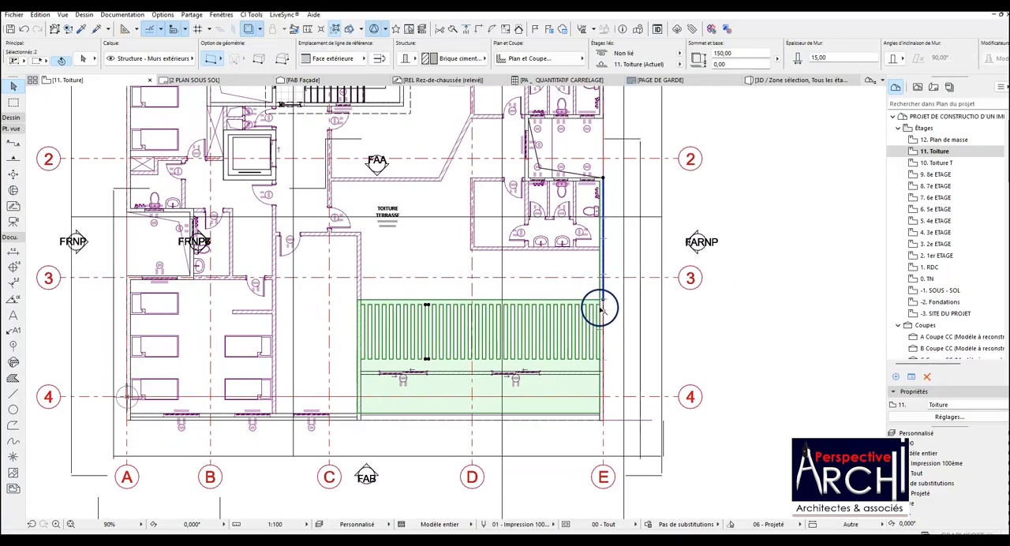
pyautogui.keyDown('shift'); pyautogui.click(601, 287); pyautogui.keyUp('shift')
pyautogui.scroll(-3, 478, 288)
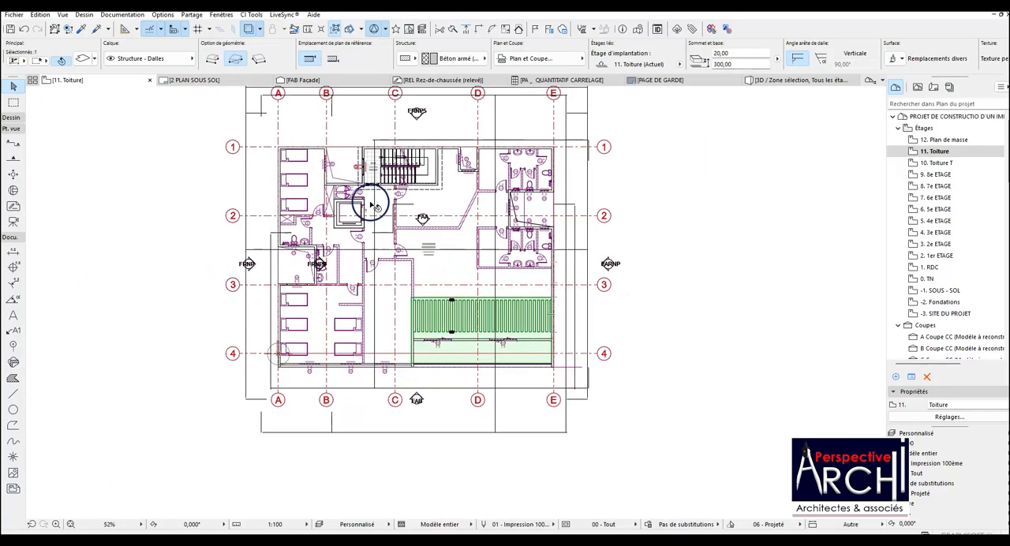
# Turn off the trace reference on the roof plan and examine the storey's own elements.
pyautogui.click(218, 29)
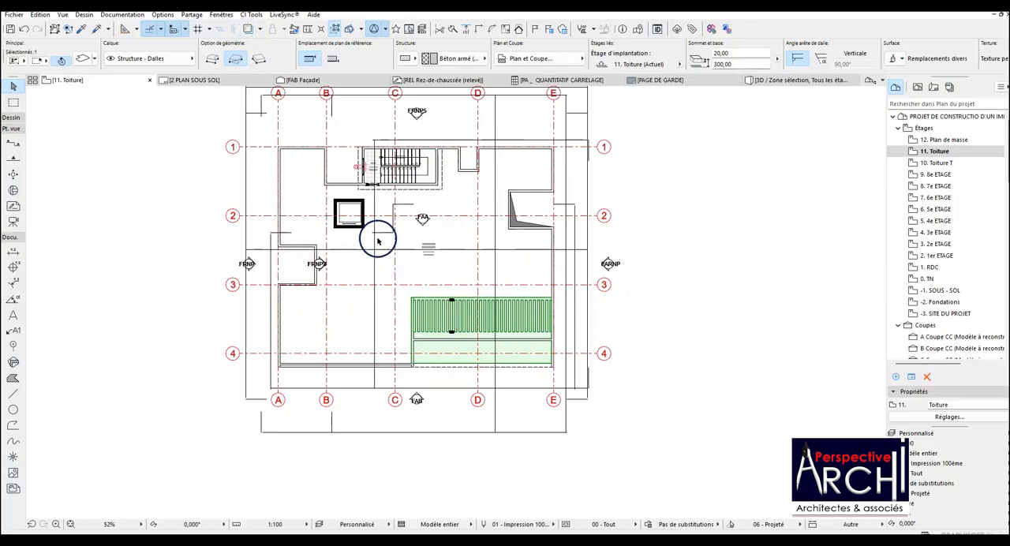
pyautogui.scroll(2, 387, 229)
pyautogui.scroll(-2, 400, 224)
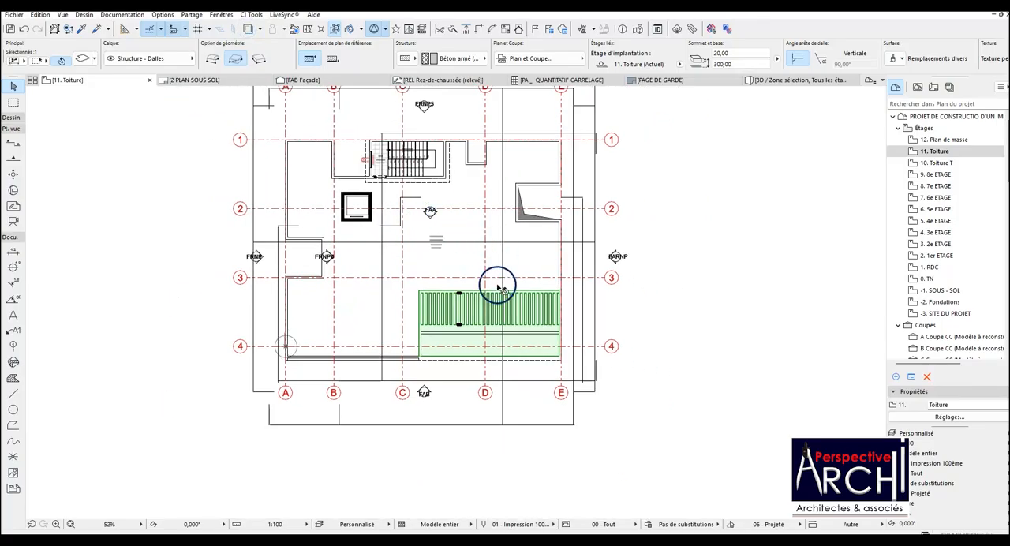
pyautogui.scroll(2, 444, 332)
pyautogui.scroll(-1, 421, 282)
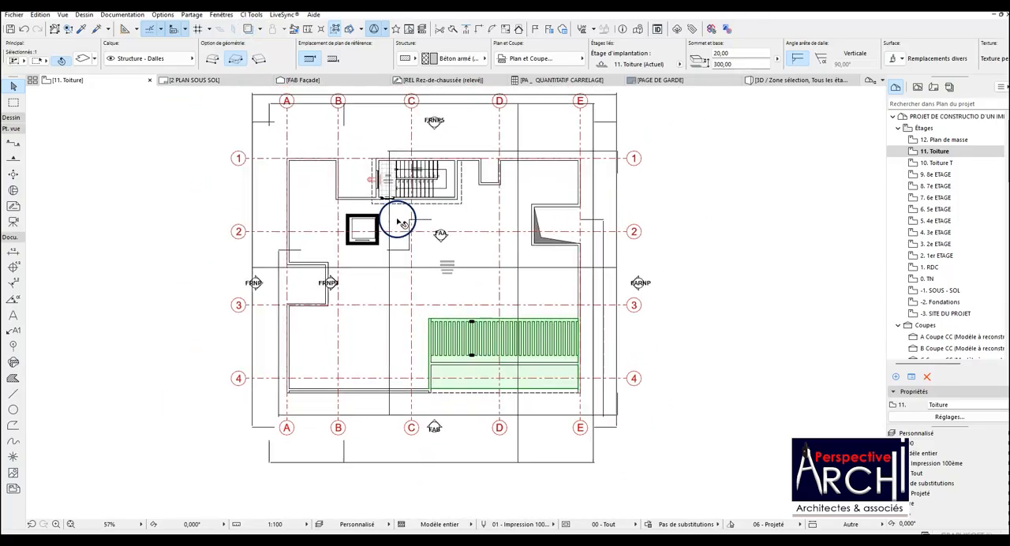
pyautogui.scroll(1, 401, 223)
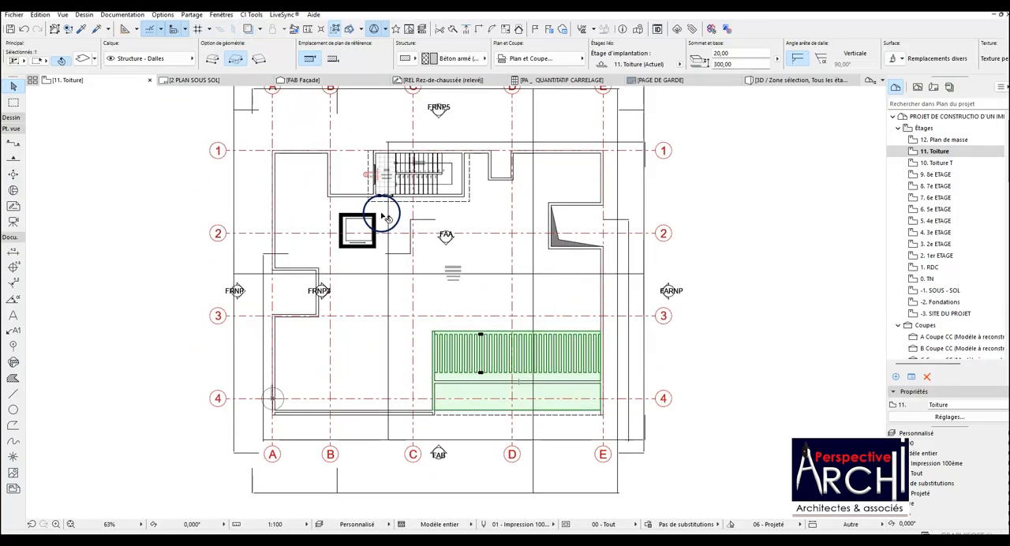
# Set the slatted slab's floor plan display to Étage d'implantation et étage +1.
pyautogui.click(83, 61)
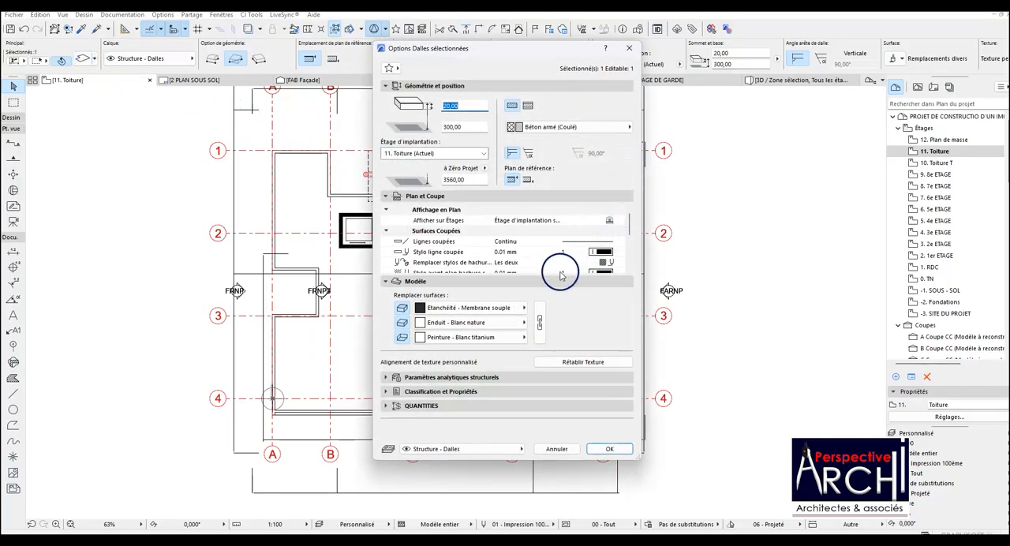
pyautogui.click(610, 220)
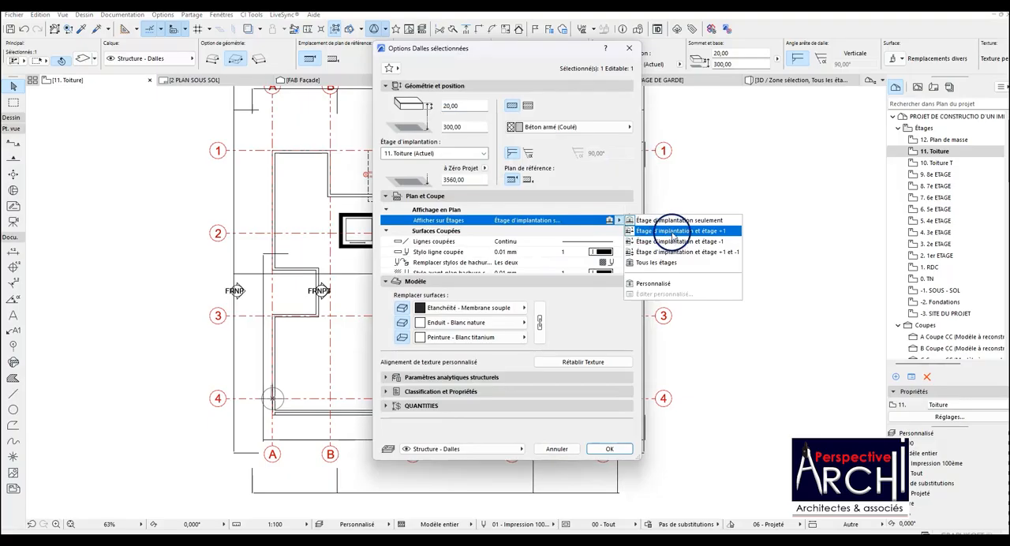
pyautogui.click(673, 231)
pyautogui.click(611, 448)
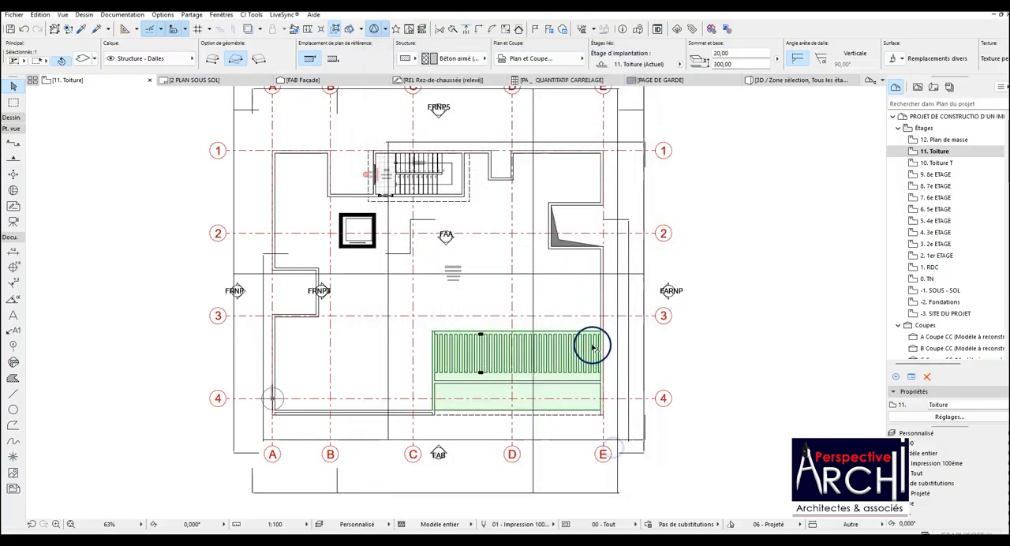
pyautogui.press('Escape')
# Set the slab over the staircase and SAS to display on Étage d'implantation et étage +1.
pyautogui.scroll(2, 471, 203)
pyautogui.click(468, 201)
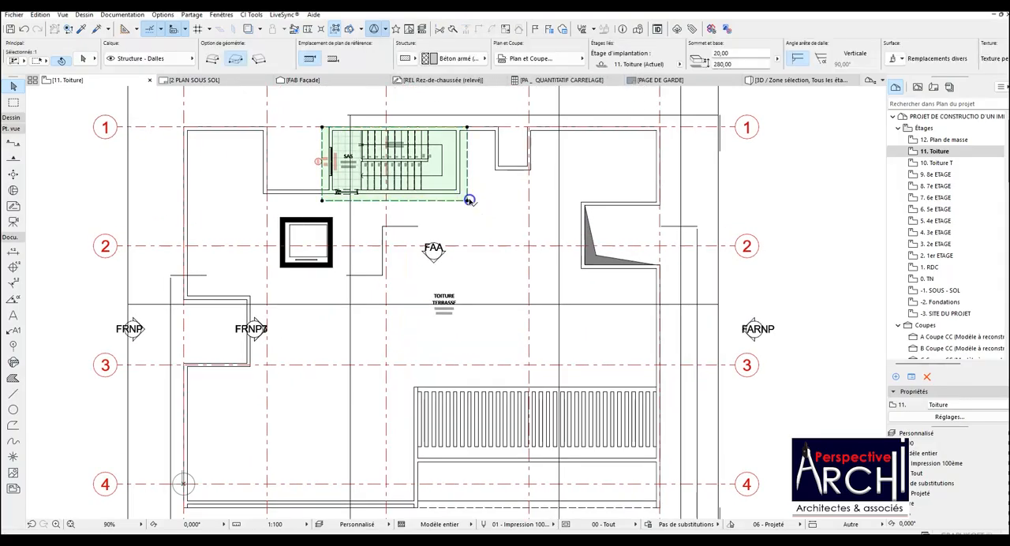
pyautogui.click(84, 59)
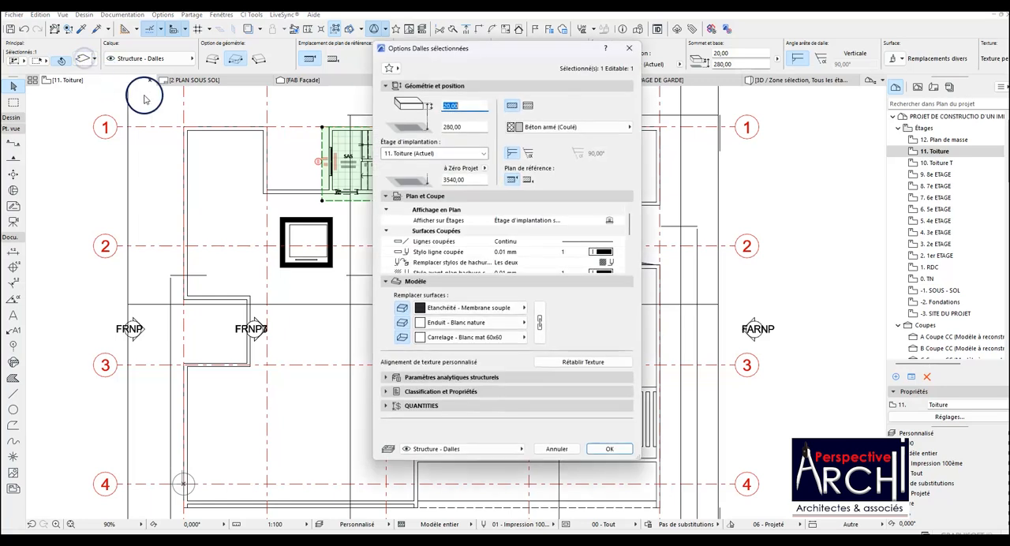
pyautogui.click(606, 219)
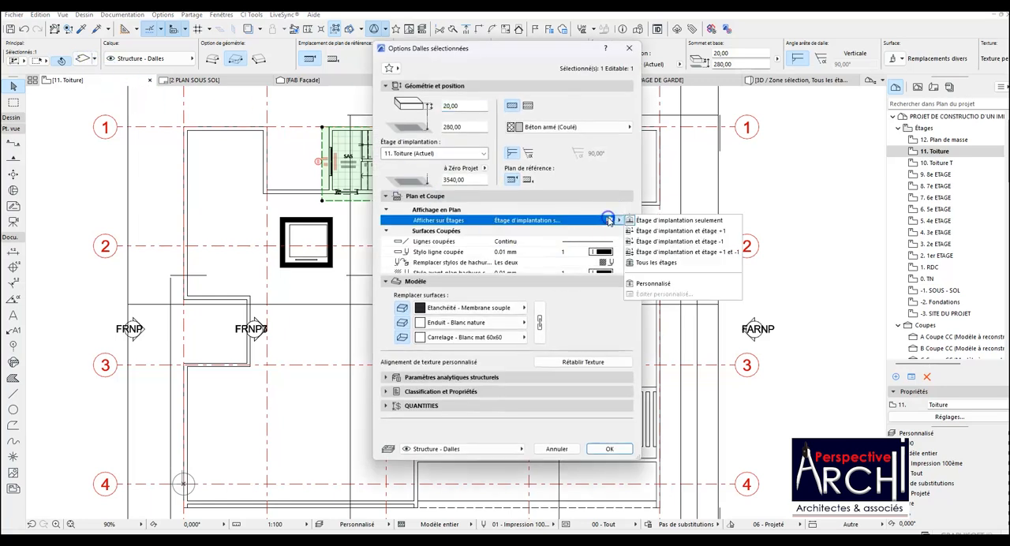
pyautogui.click(672, 232)
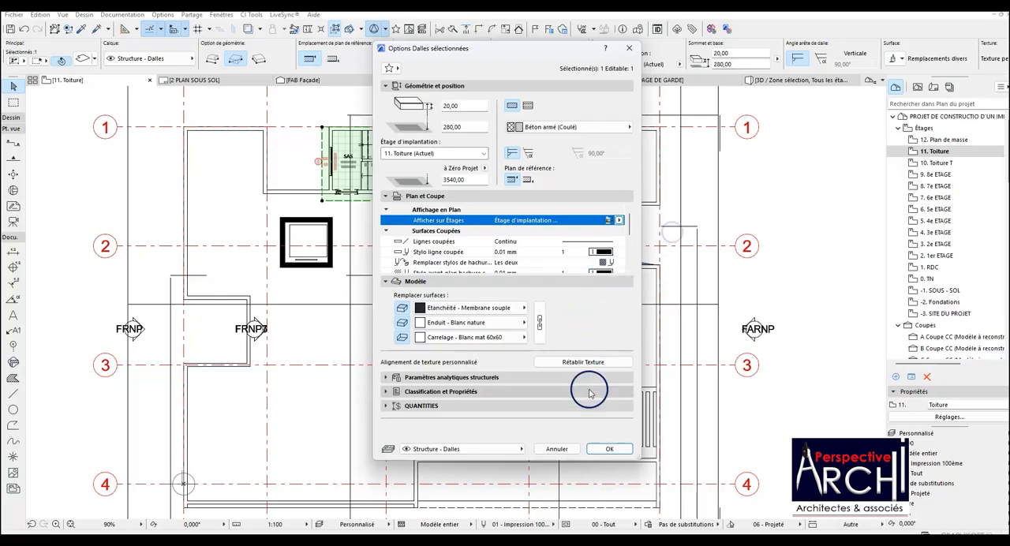
pyautogui.click(603, 447)
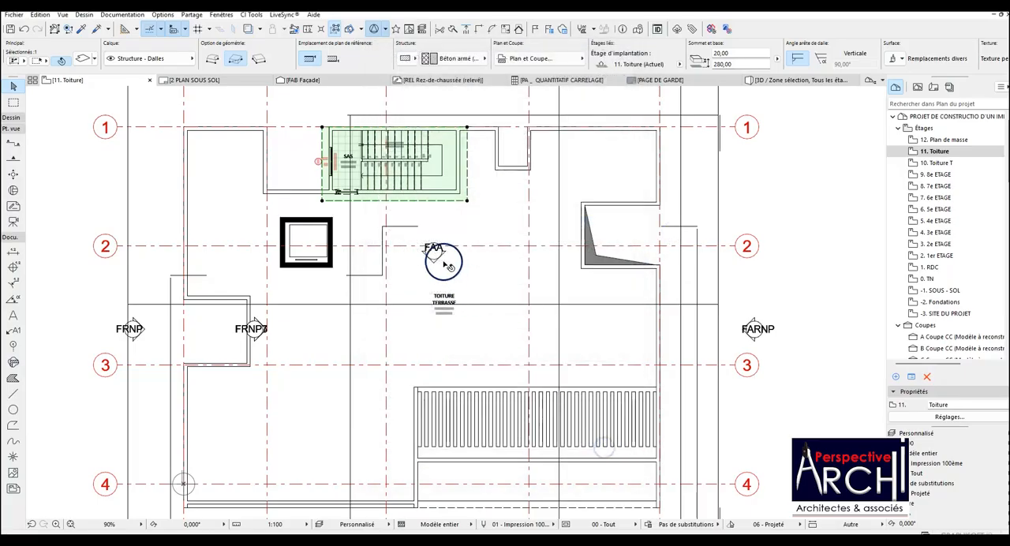
pyautogui.press('Escape')
# Set the elevator object's floor plan display to Tous les étages.
pyautogui.click(332, 223)
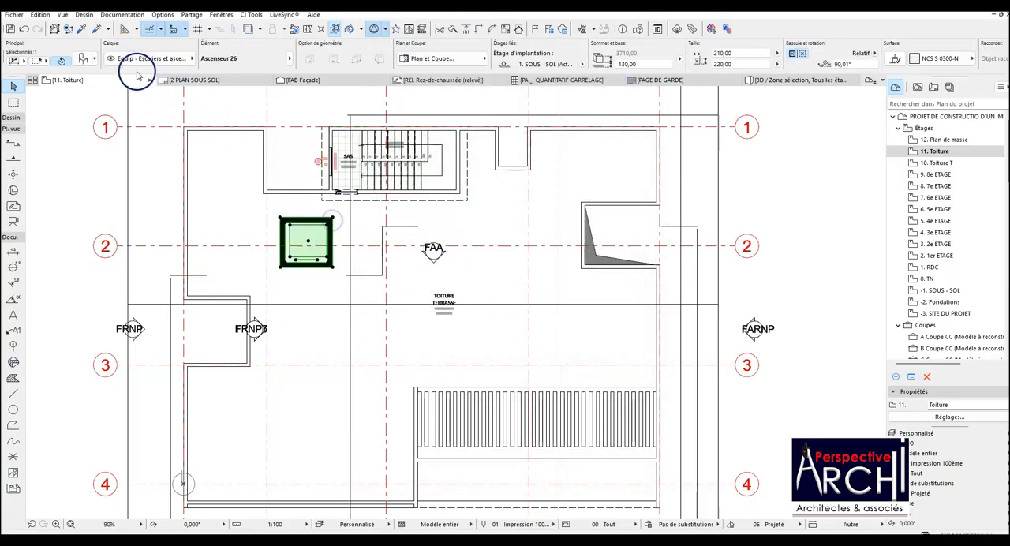
pyautogui.click(83, 60)
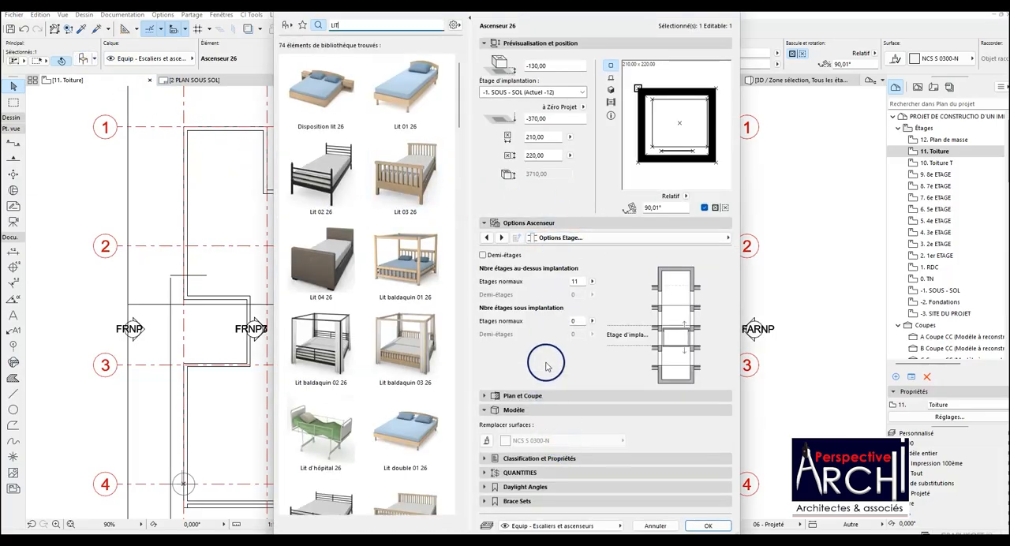
pyautogui.click(543, 396)
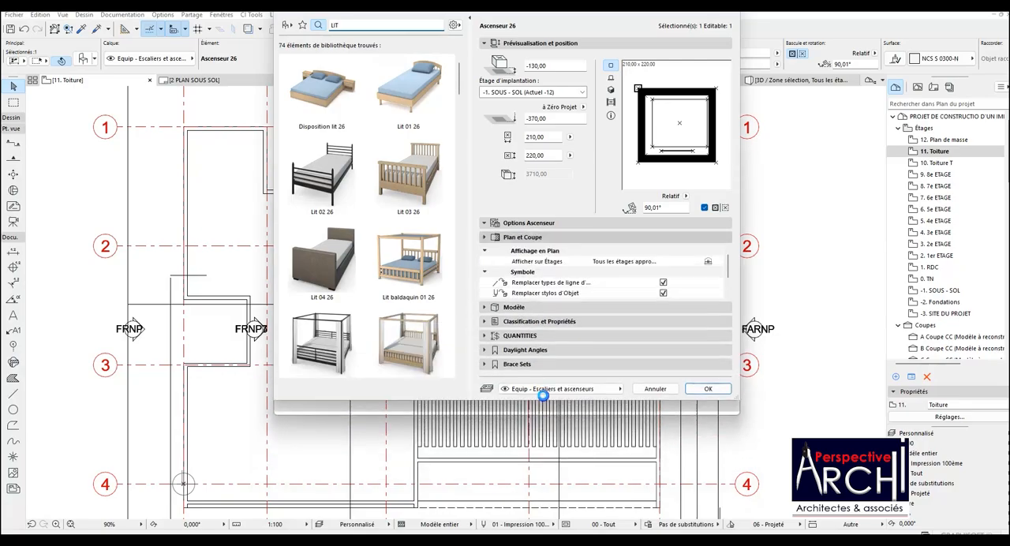
pyautogui.click(708, 261)
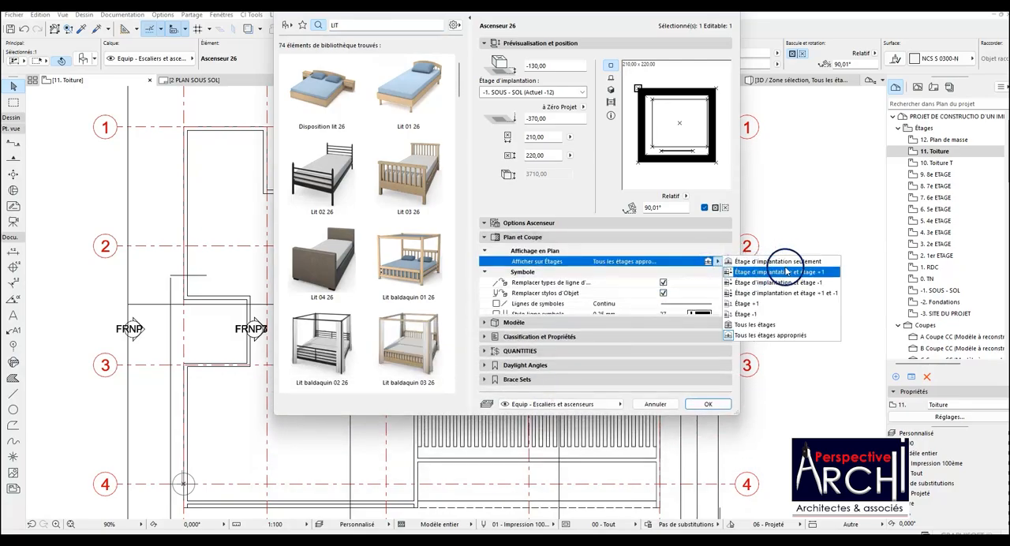
pyautogui.click(762, 337)
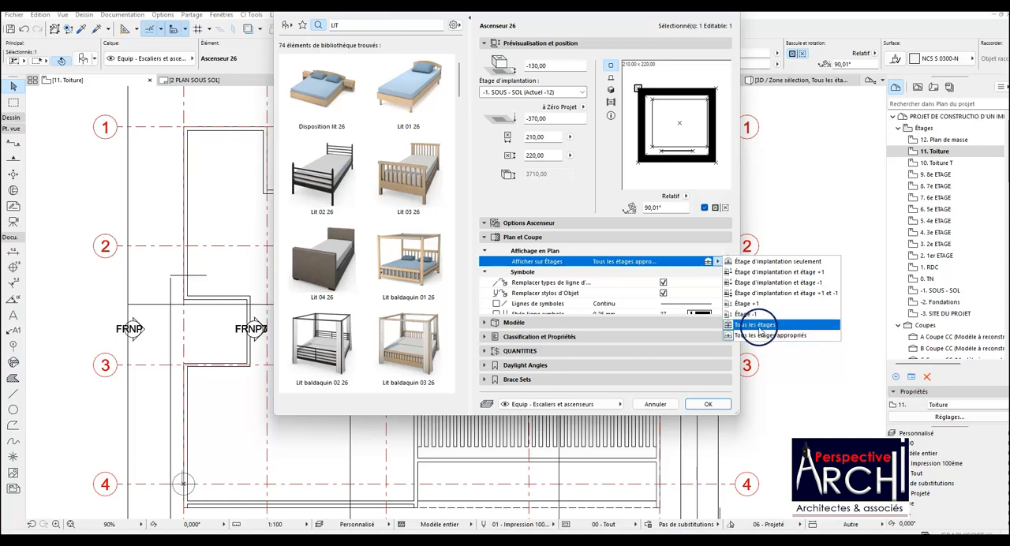
pyautogui.click(757, 325)
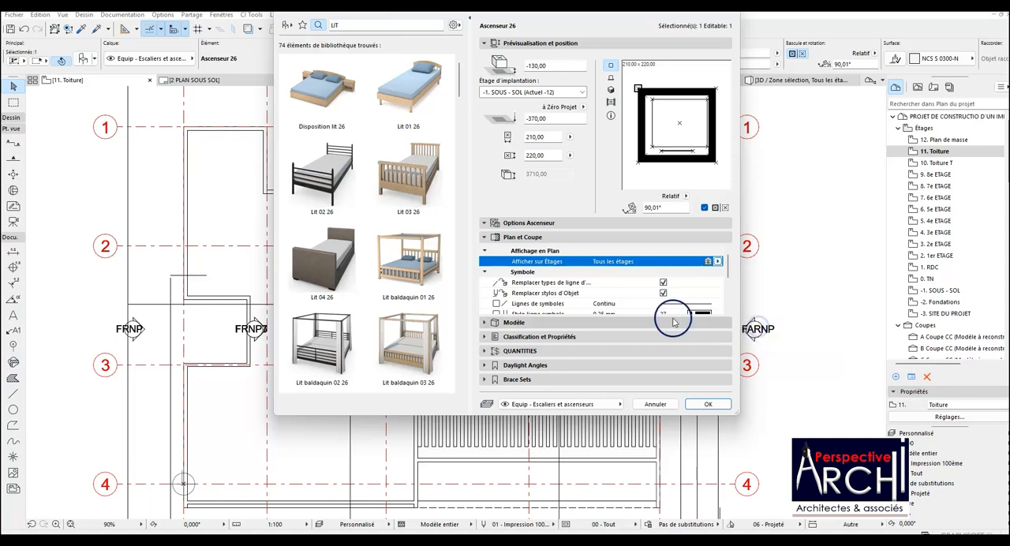
pyautogui.click(707, 403)
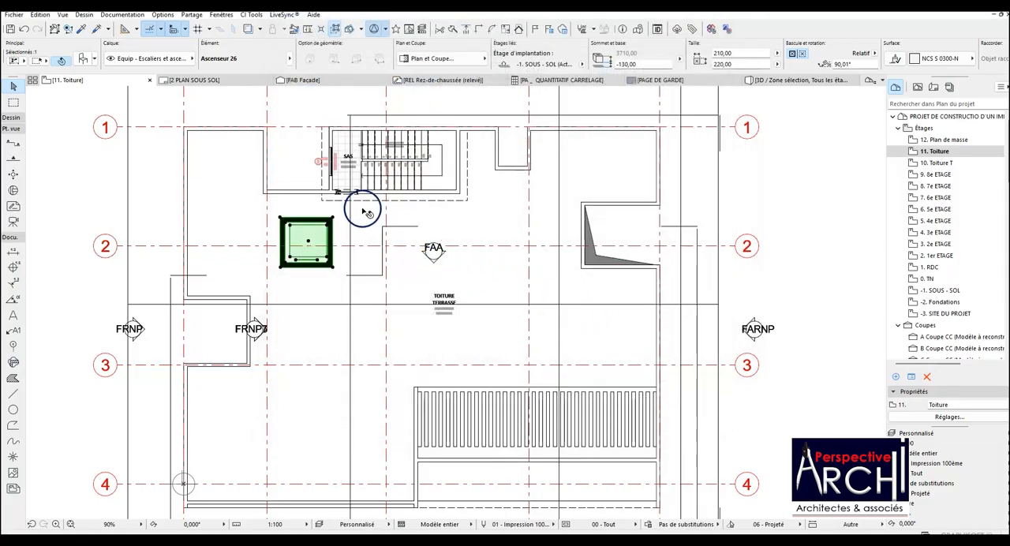
pyautogui.click(331, 210)
# Open the 12. Plan de masse storey from the project map.
pyautogui.scroll(-2, 321, 191)
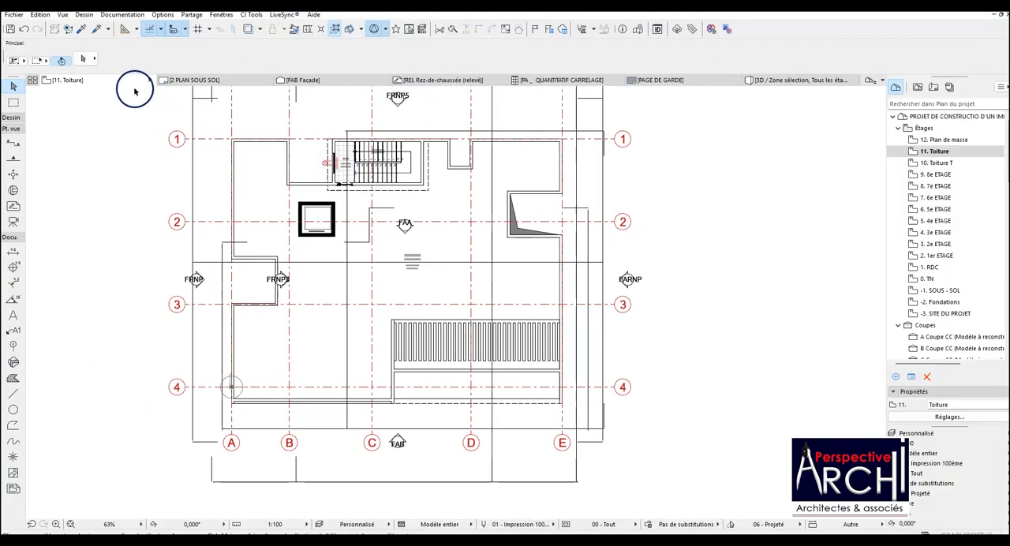
pyautogui.doubleClick(943, 140)
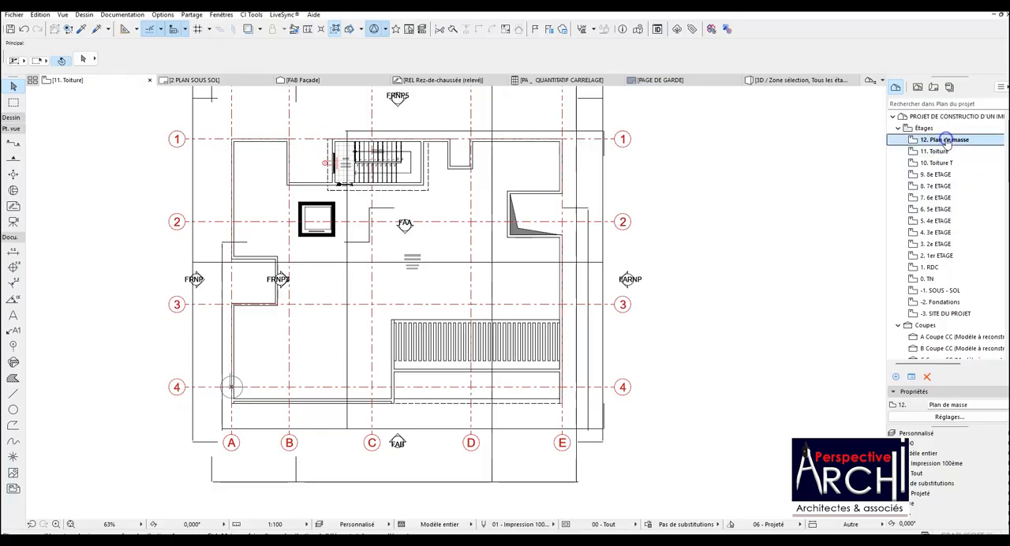
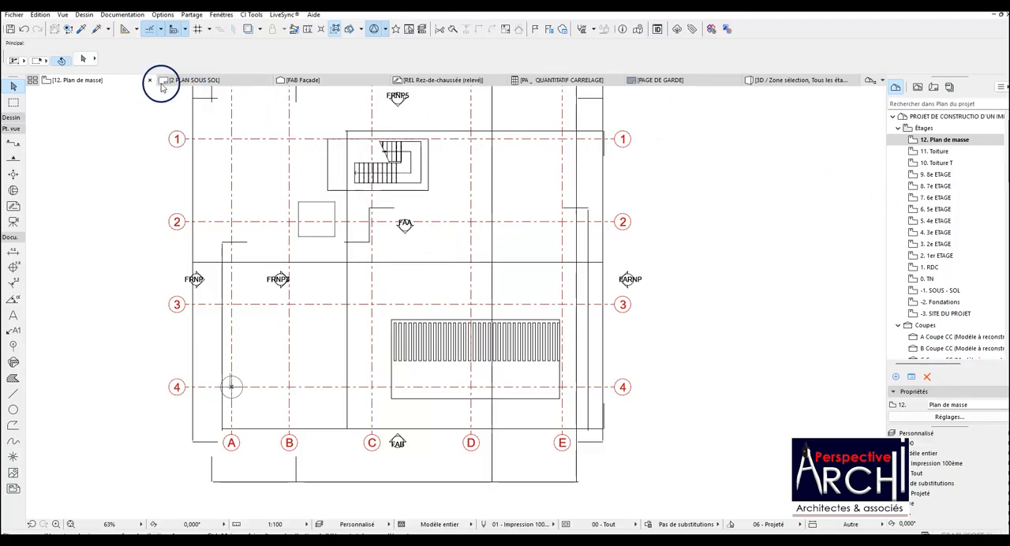
# Open the 11. Toiture storey and draw a marquee around the whole roof floor plan.
pyautogui.doubleClick(927, 151)
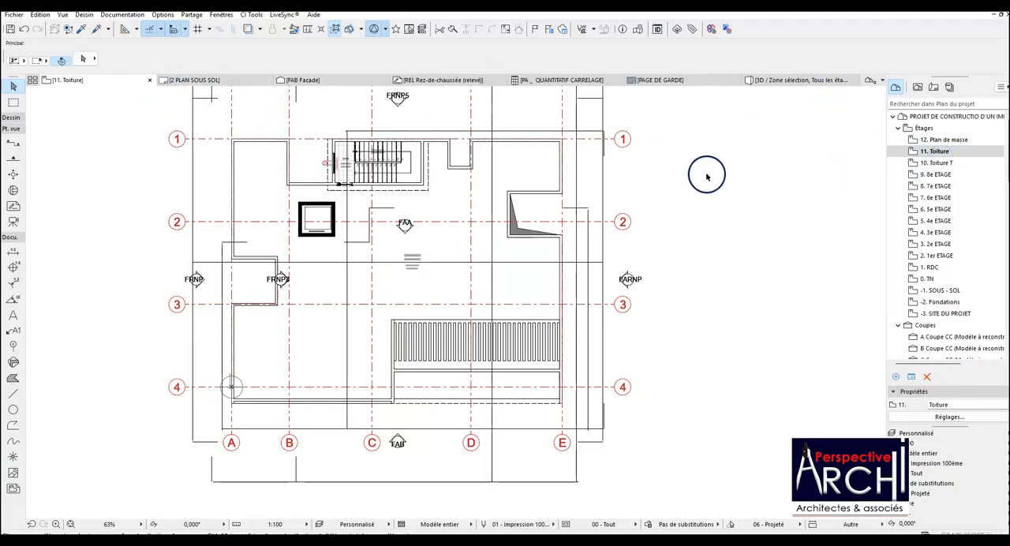
pyautogui.click(446, 160)
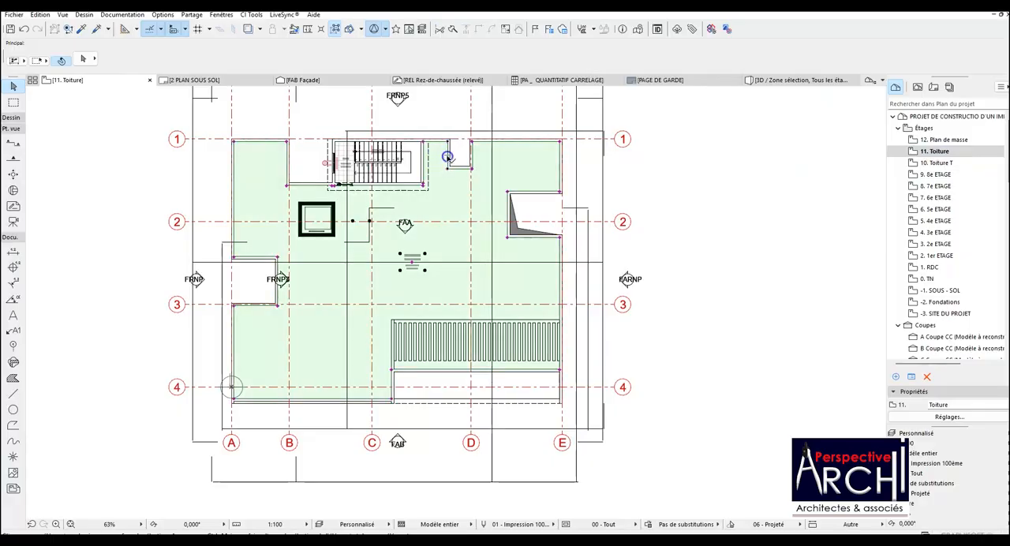
pyautogui.click(450, 154)
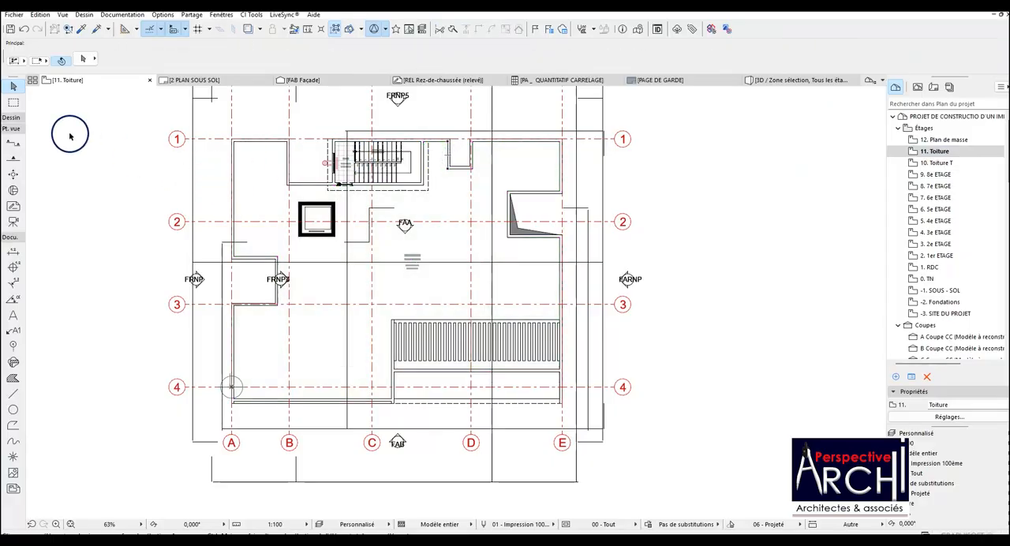
pyautogui.click(13, 102)
pyautogui.scroll(-2, 215, 170)
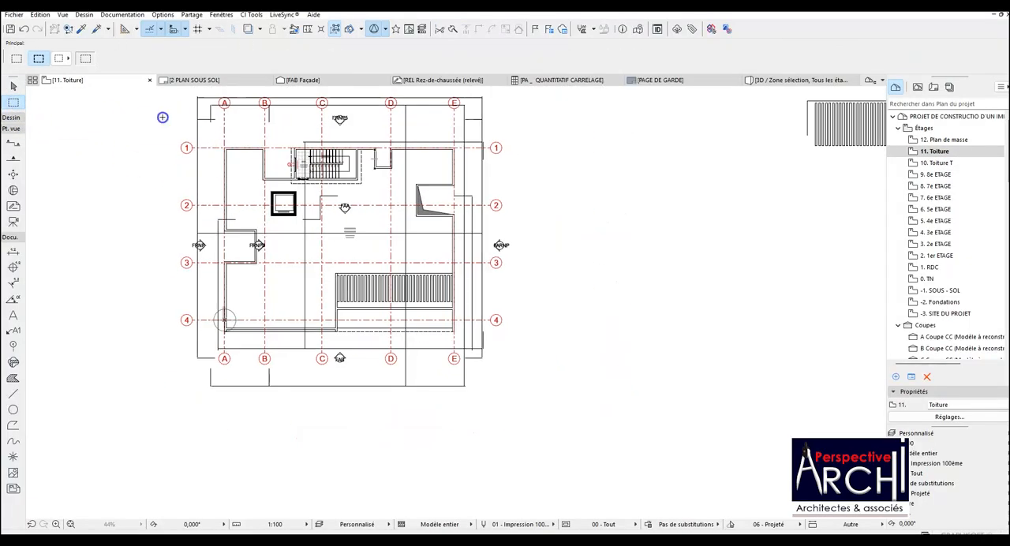
pyautogui.click(161, 117)
pyautogui.click(544, 388)
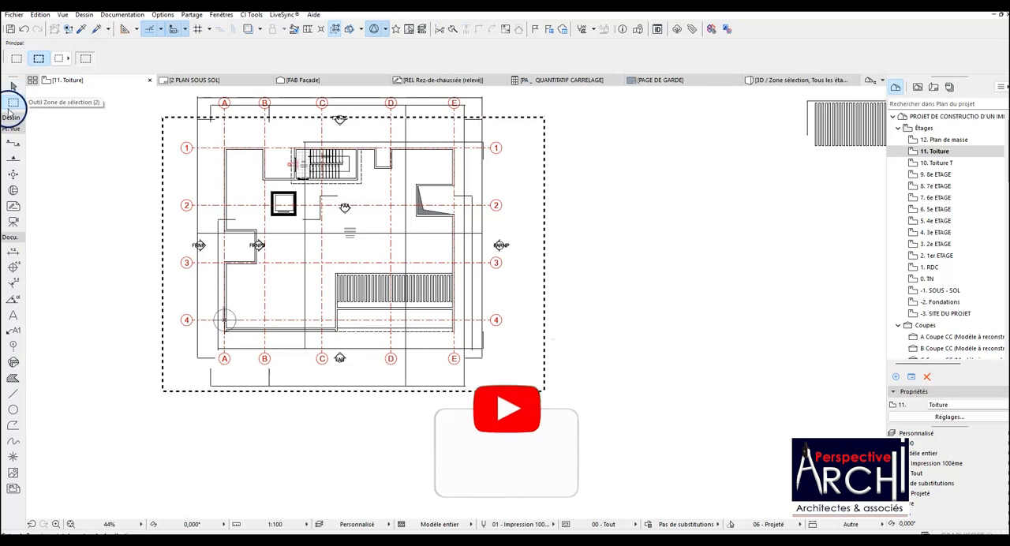
# Select all the walls in the marquee and inspect their Afficher sur Étages setting.
pyautogui.click(11, 117)
pyautogui.click(14, 132)
pyautogui.hotkey('ctrl', 'a')
pyautogui.click(83, 58)
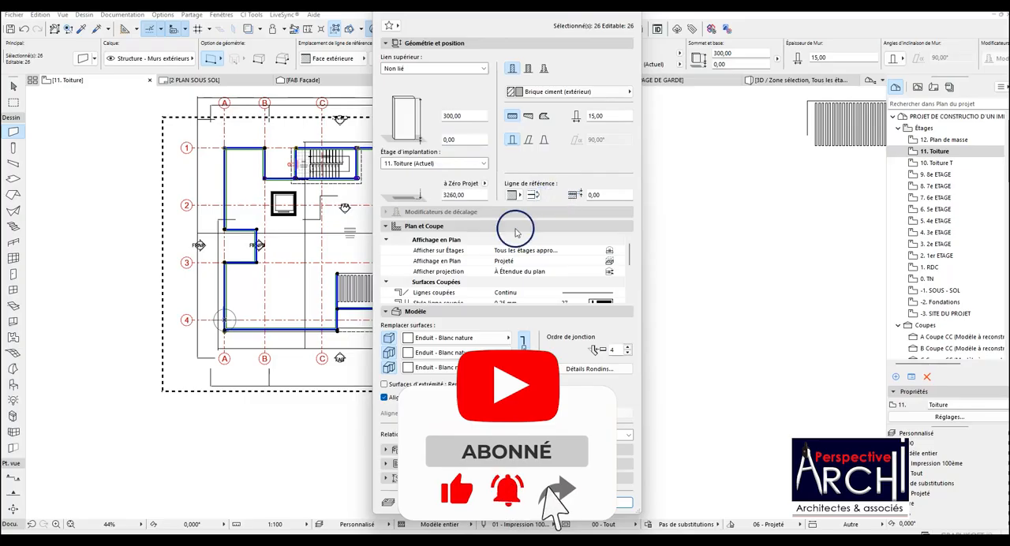
pyautogui.click(609, 250)
pyautogui.click(645, 261)
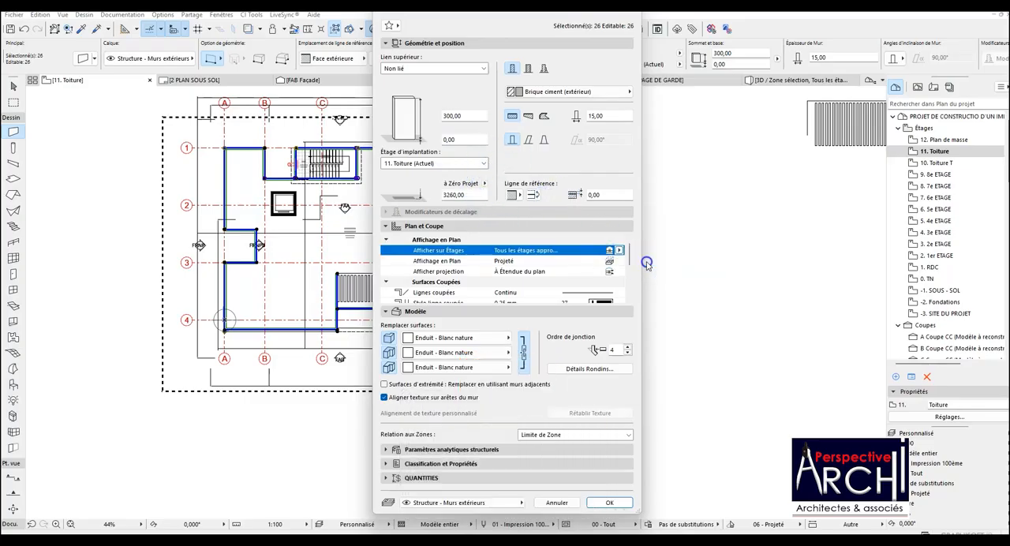
pyautogui.click(612, 503)
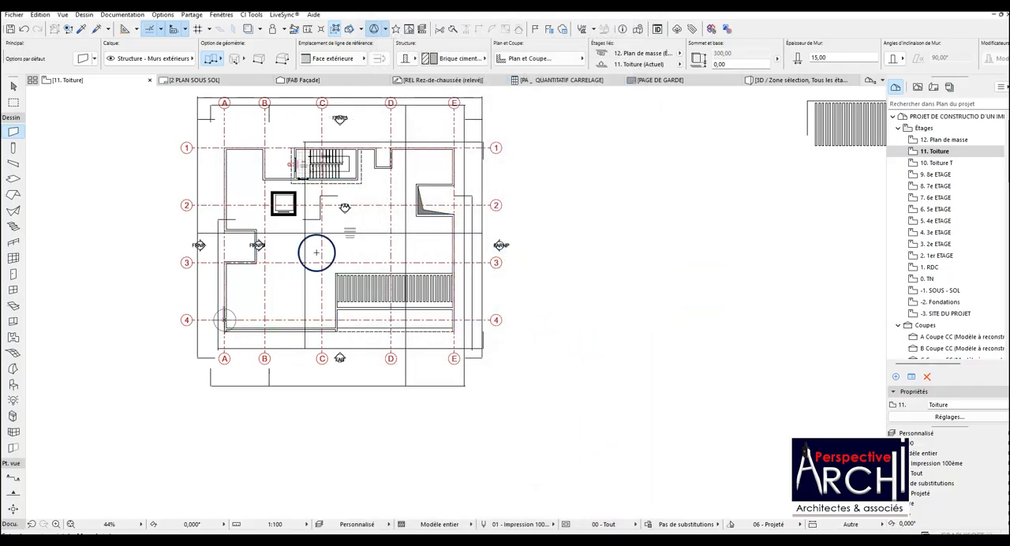
# Set the narrow dashed slab between grid lines C and E below grid line 4 to display on Étage d'implantation et étage +1.
pyautogui.scroll(3, 268, 220)
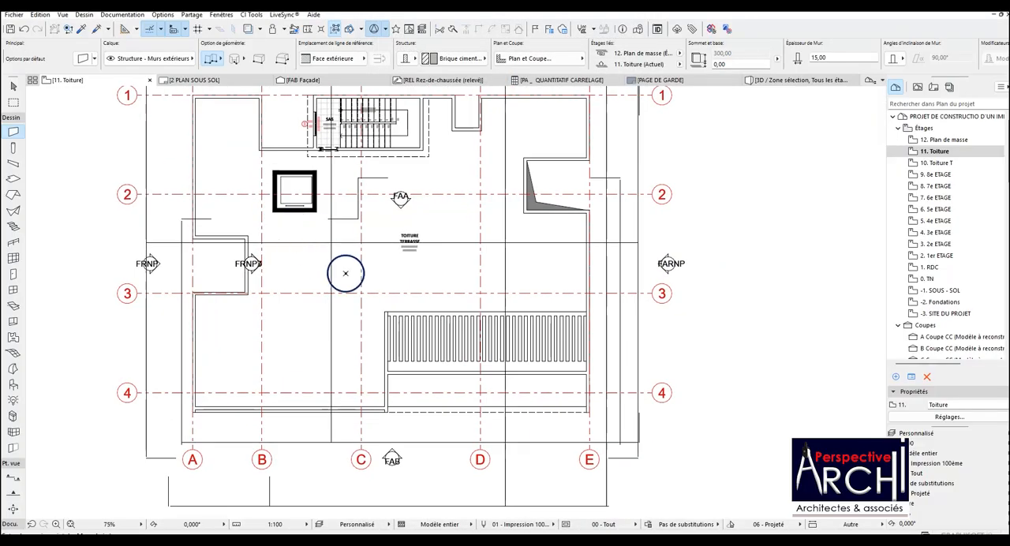
pyautogui.click(429, 407)
pyautogui.click(83, 60)
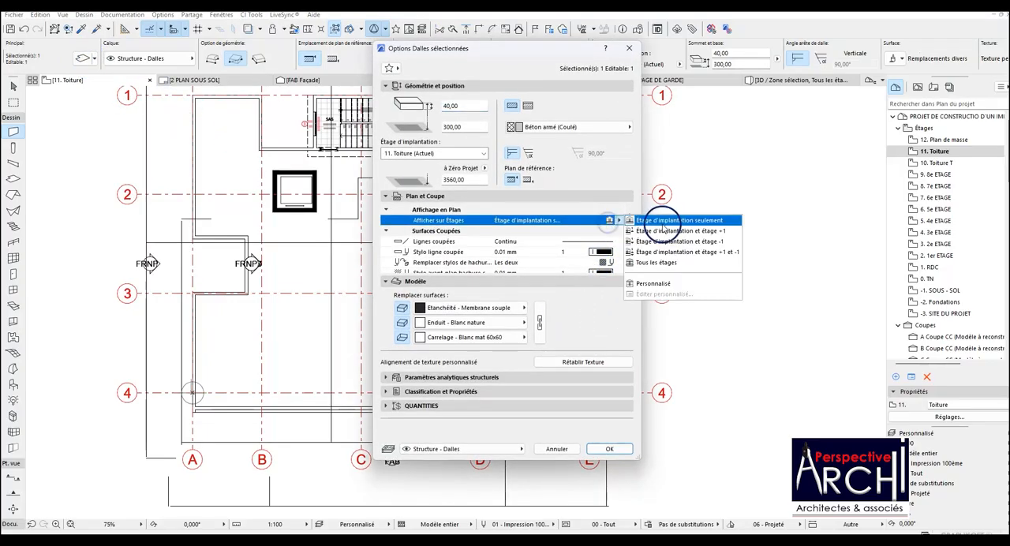
pyautogui.click(665, 230)
pyautogui.click(618, 452)
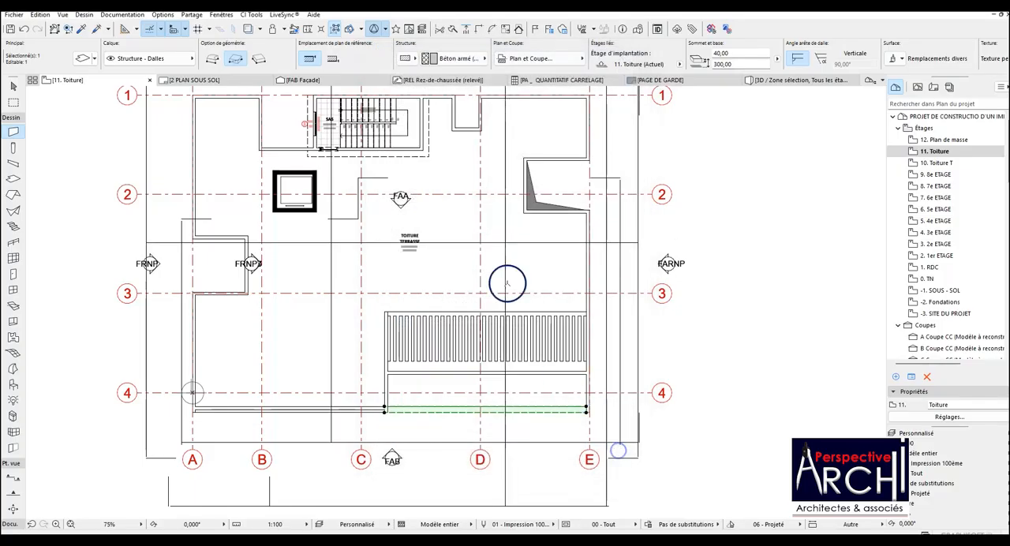
# Open the 12. Plan de masse storey and select the staircase near grid line 1.
pyautogui.click(967, 140)
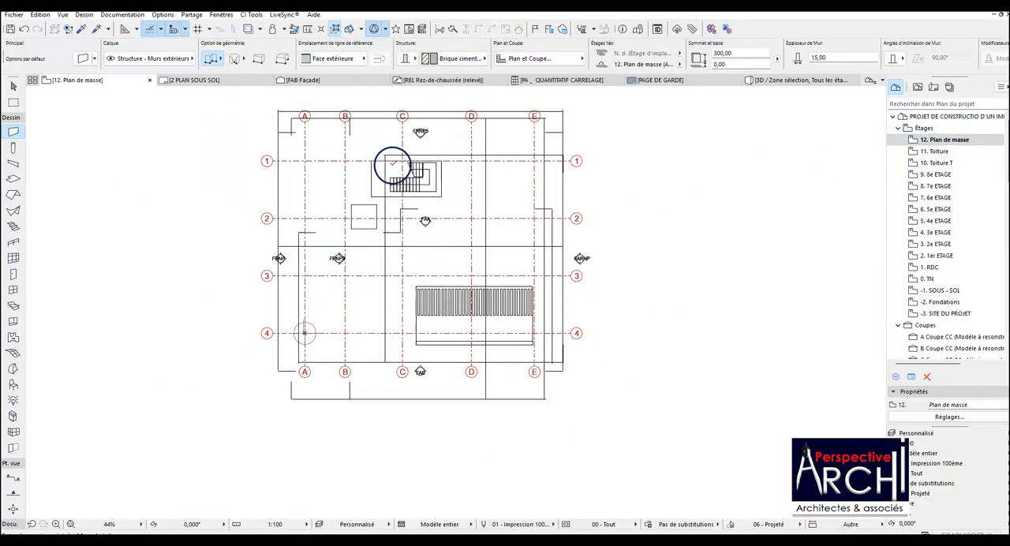
pyautogui.scroll(4, 392, 163)
pyautogui.click(404, 169)
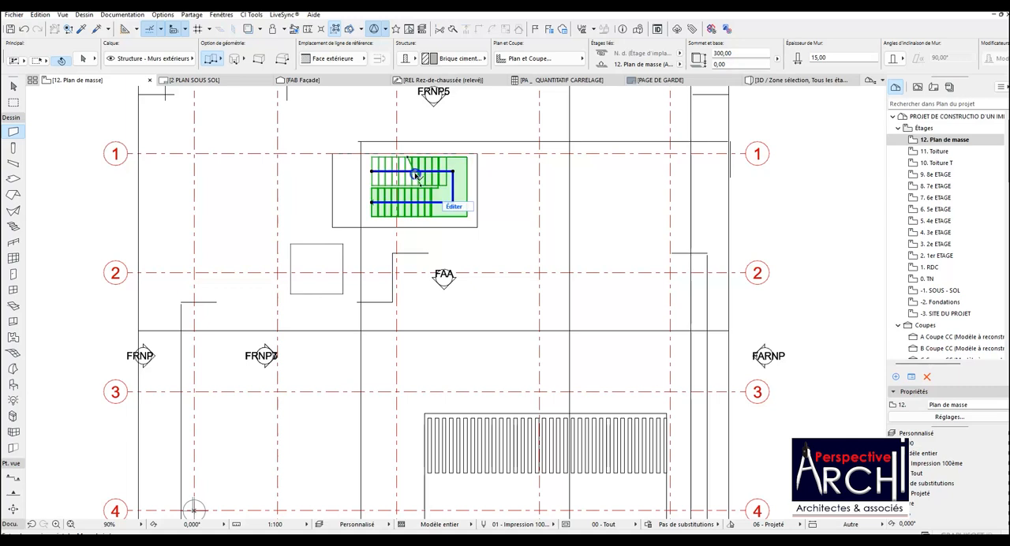
pyautogui.scroll(-2, 396, 181)
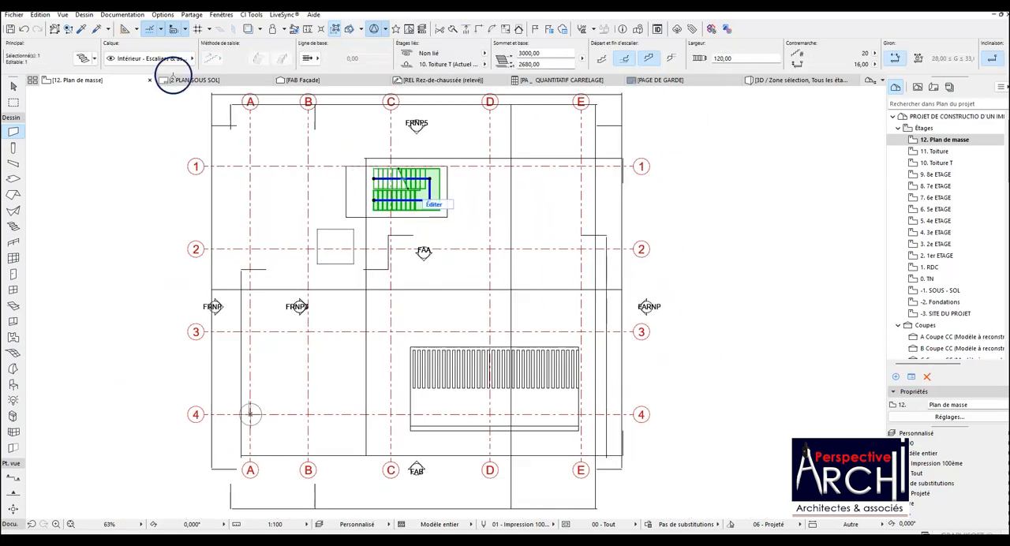
pyautogui.click(93, 60)
pyautogui.click(90, 61)
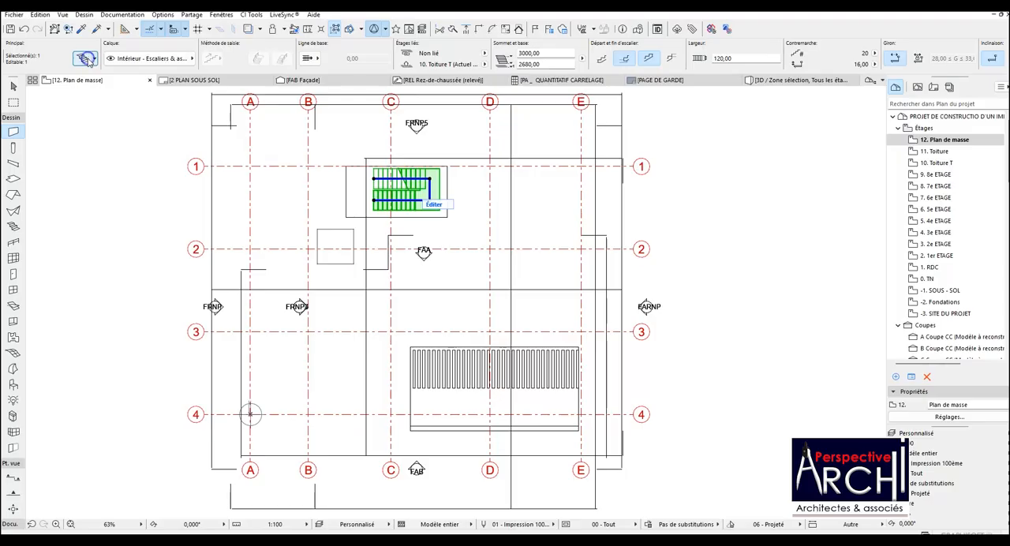
pyautogui.click(87, 60)
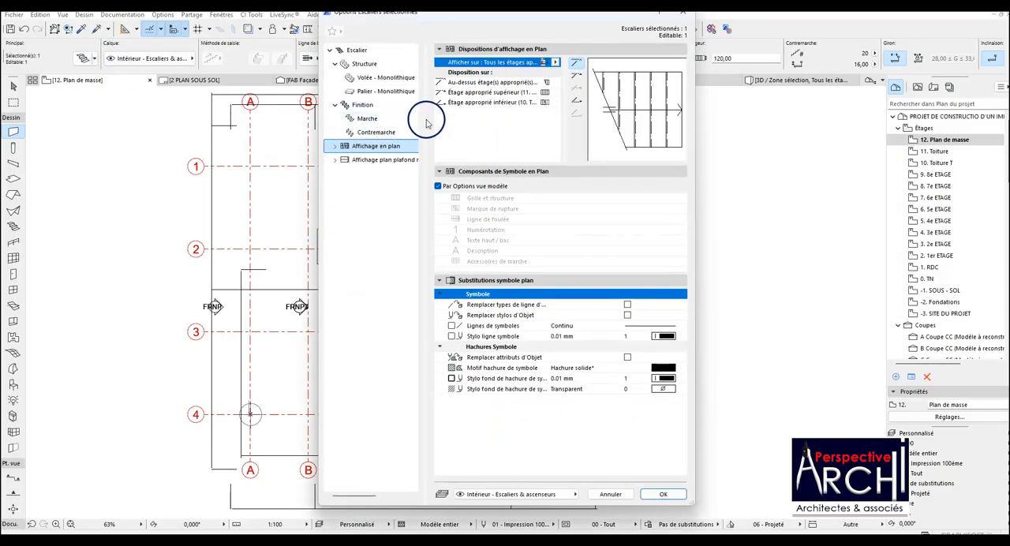
pyautogui.press('Escape')
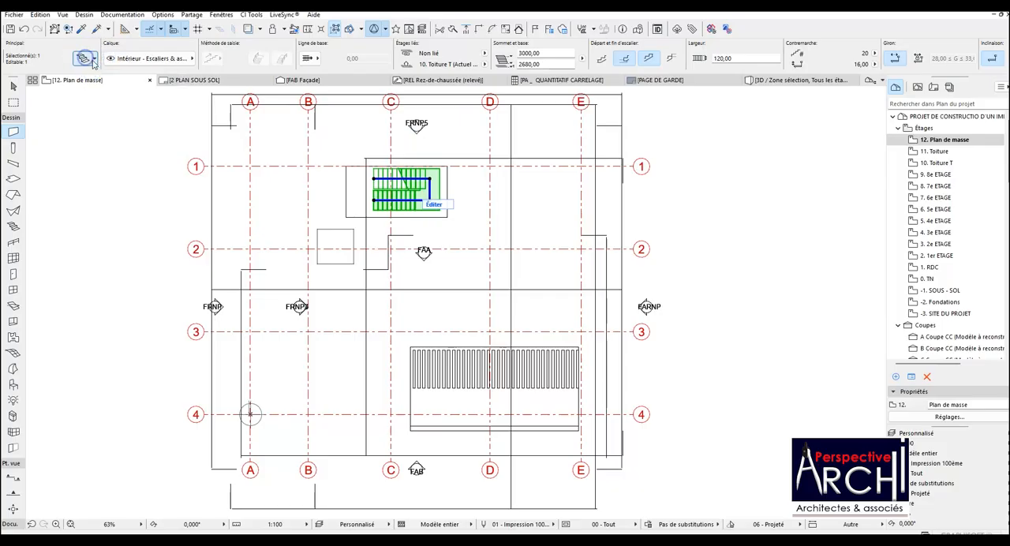
# Set the selected staircase's floor plan display to Étage d'implantation seulement.
pyautogui.click(91, 61)
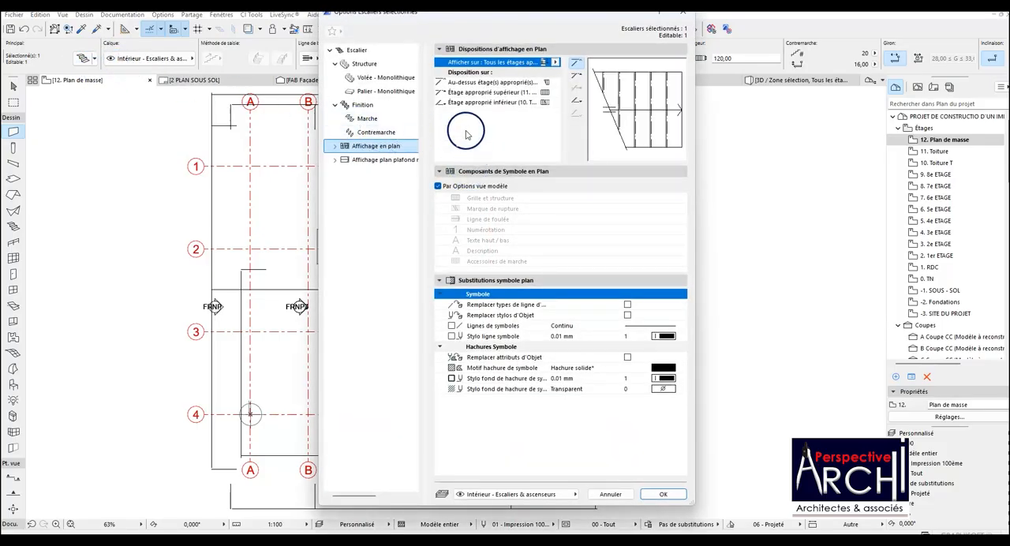
pyautogui.click(555, 62)
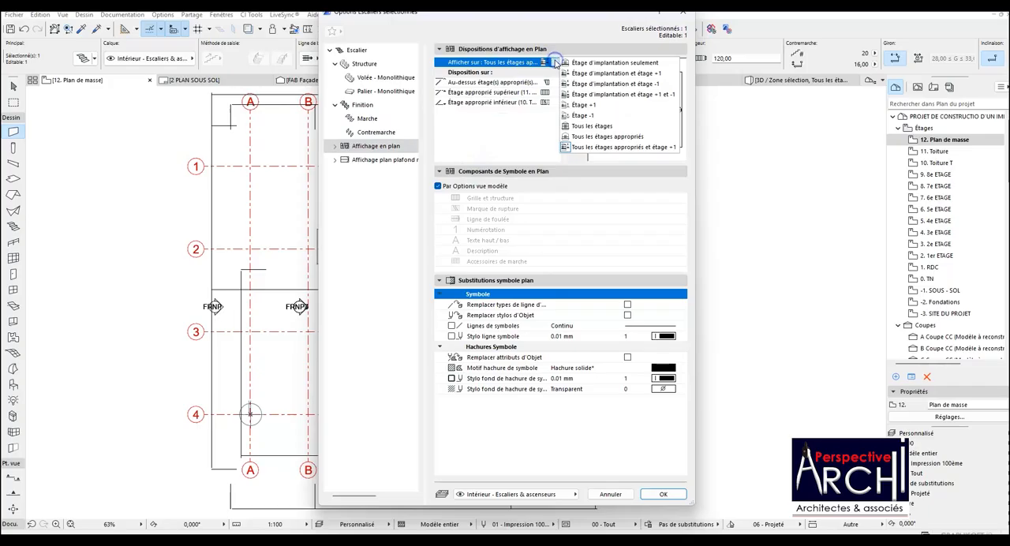
pyautogui.click(589, 63)
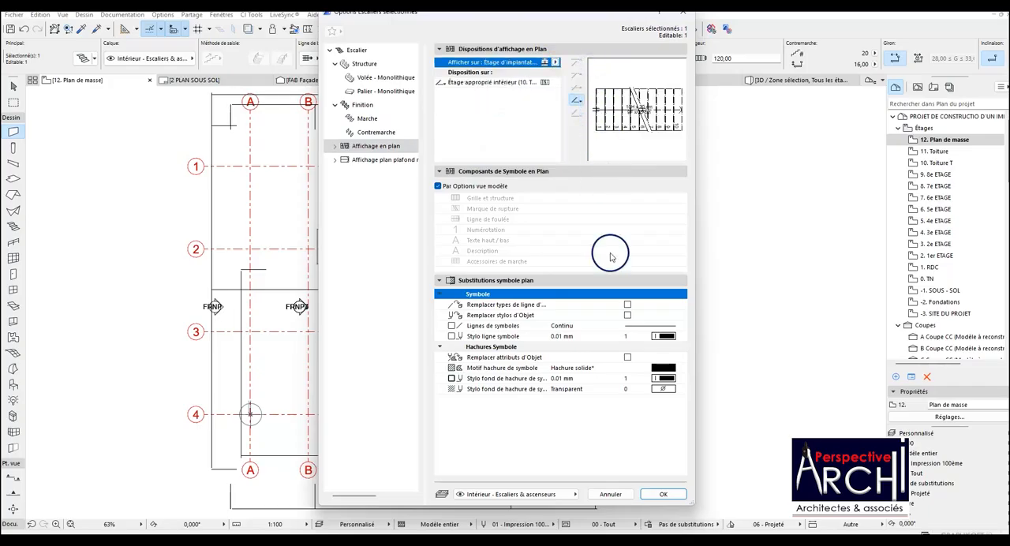
pyautogui.click(664, 494)
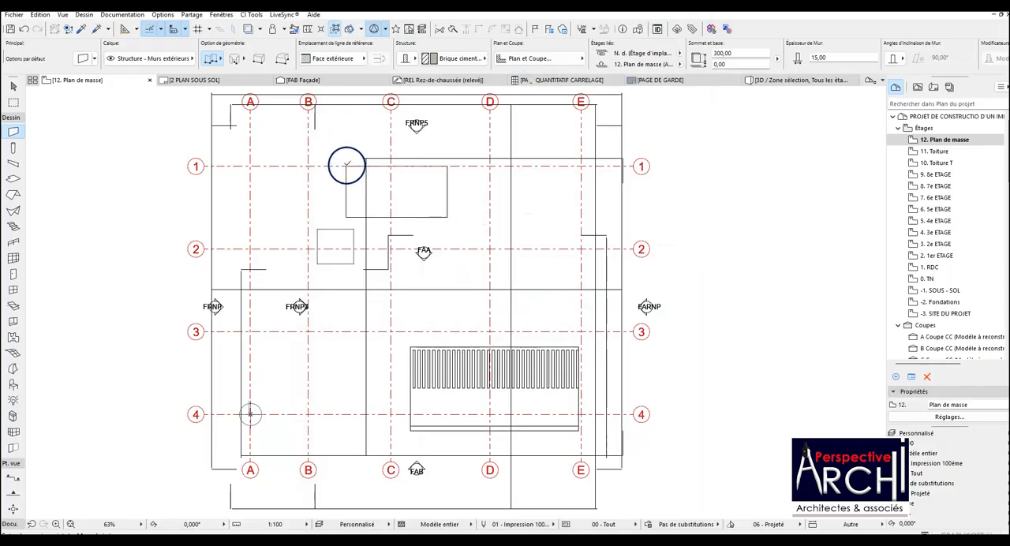
# Turn on the trace reference on the Plan de masse storey and start the Polyline tool.
pyautogui.click(251, 28)
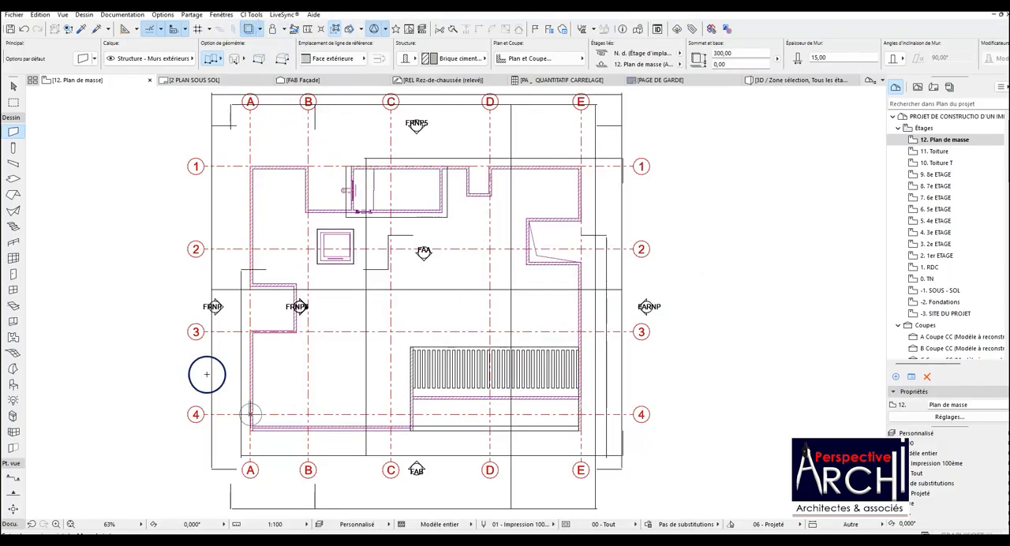
pyautogui.click(11, 117)
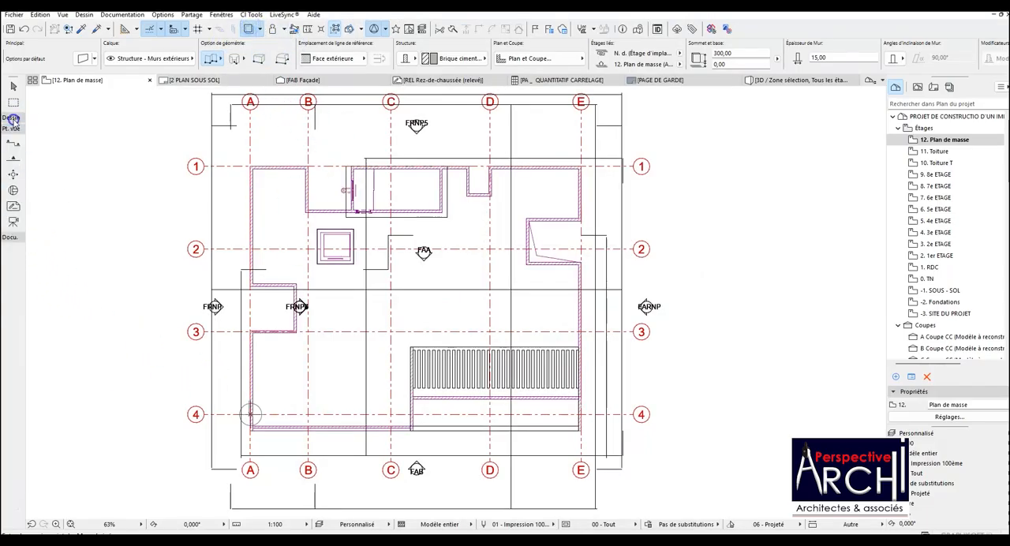
pyautogui.click(11, 238)
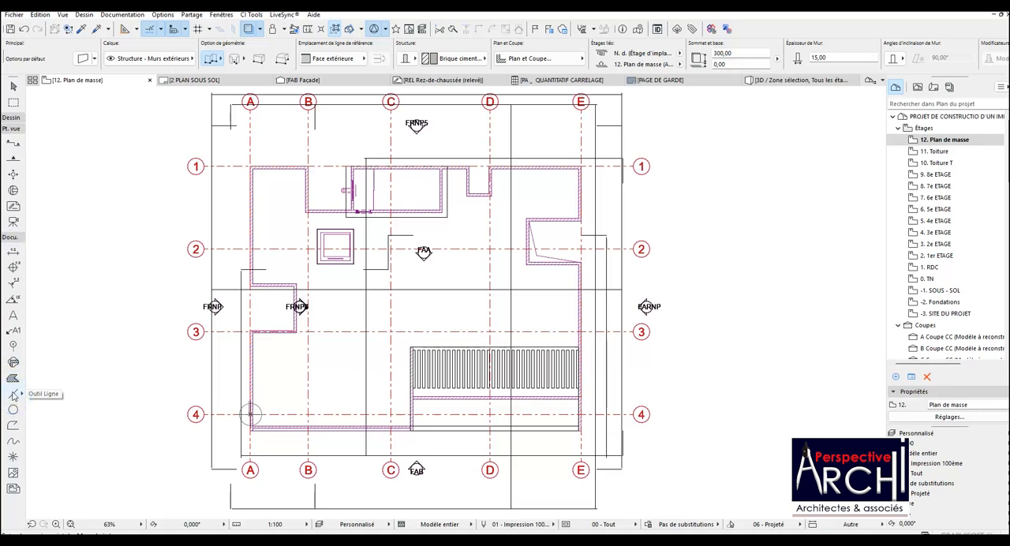
pyautogui.click(12, 423)
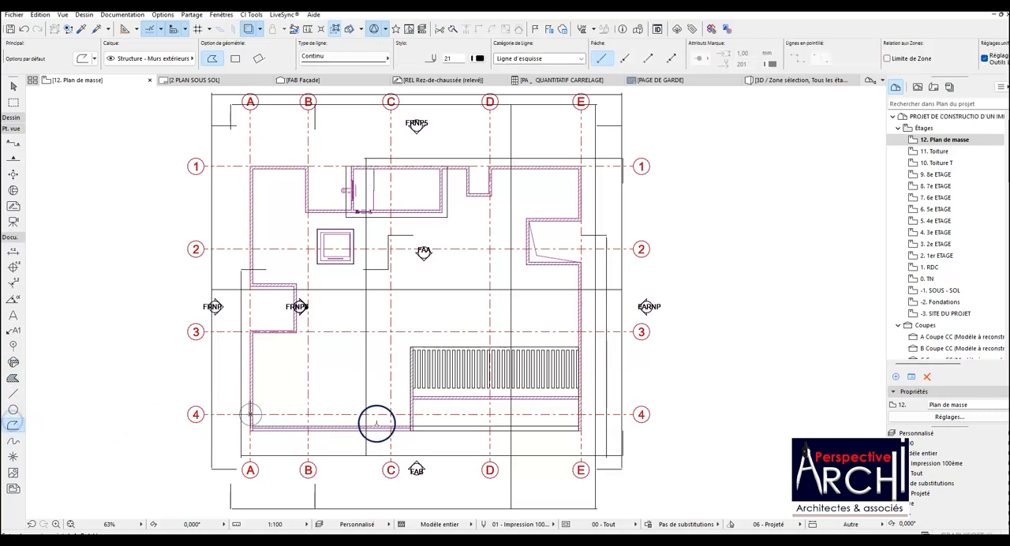
# Draw the polyline's first segment, about 477.50 long, down the wall beside the slatted slab to the inner corner with the parapet below grid line 4.
pyautogui.scroll(5, 376, 423)
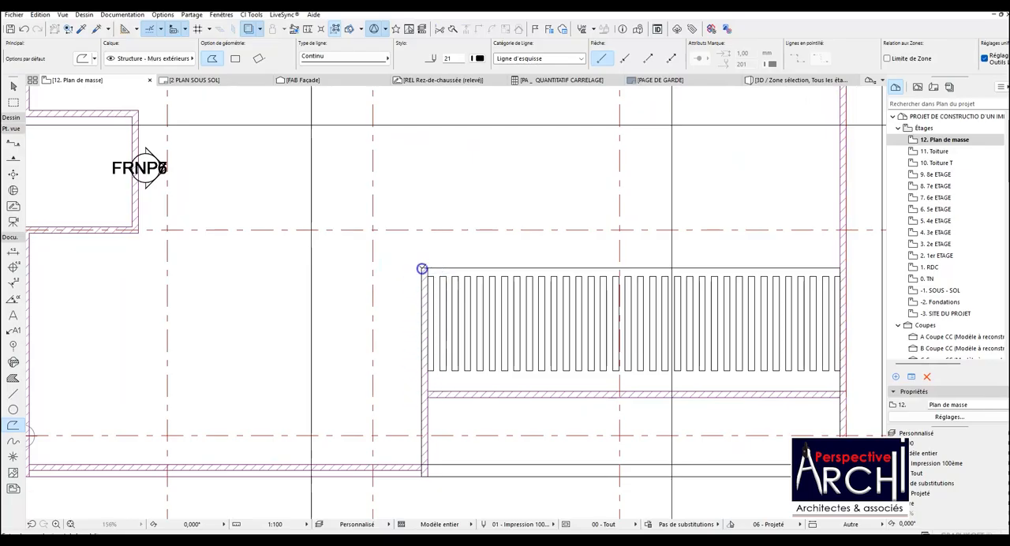
pyautogui.click(422, 269)
pyautogui.scroll(-4, 421, 347)
pyautogui.scroll(5, 420, 386)
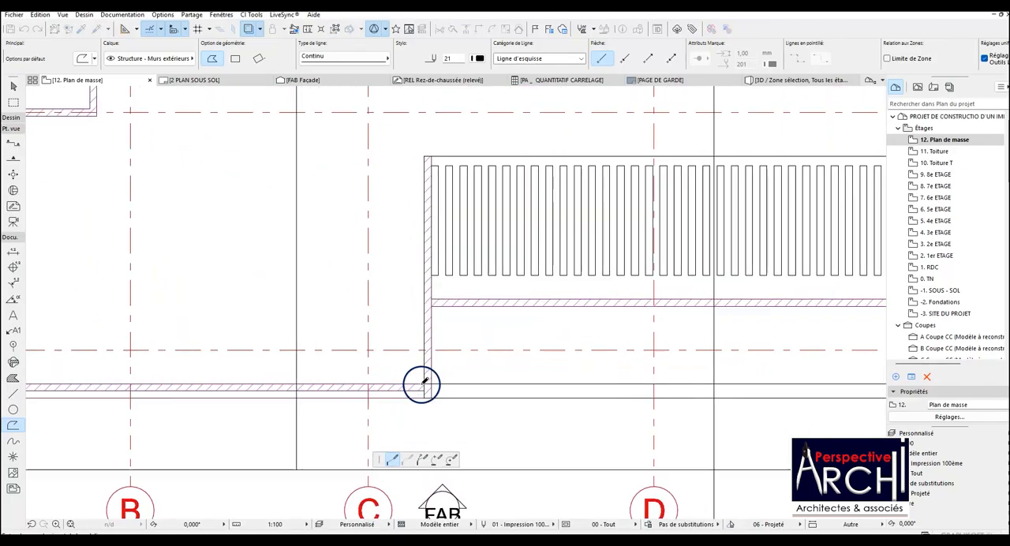
pyautogui.scroll(1, 421, 384)
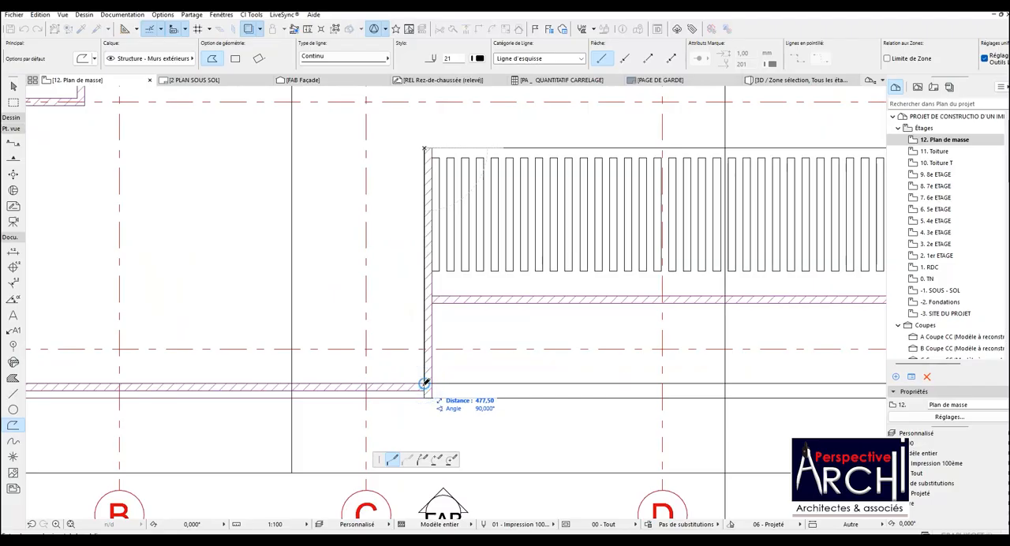
pyautogui.click(423, 384)
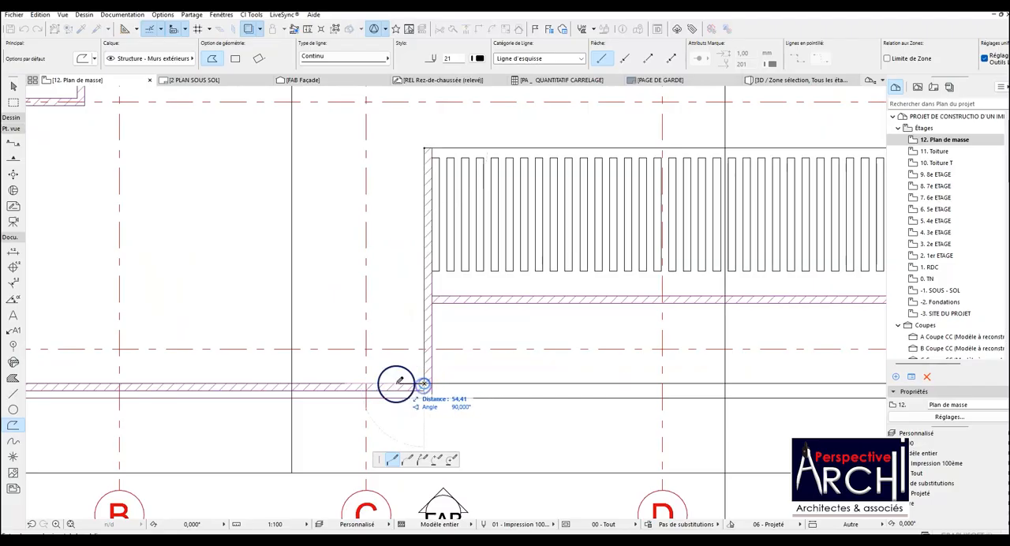
# Continue the polyline along the inner parapet faces below grid line 4 and beside grid line A, then around the recess above grid line 3.
pyautogui.scroll(-4, 394, 383)
pyautogui.scroll(4, 311, 381)
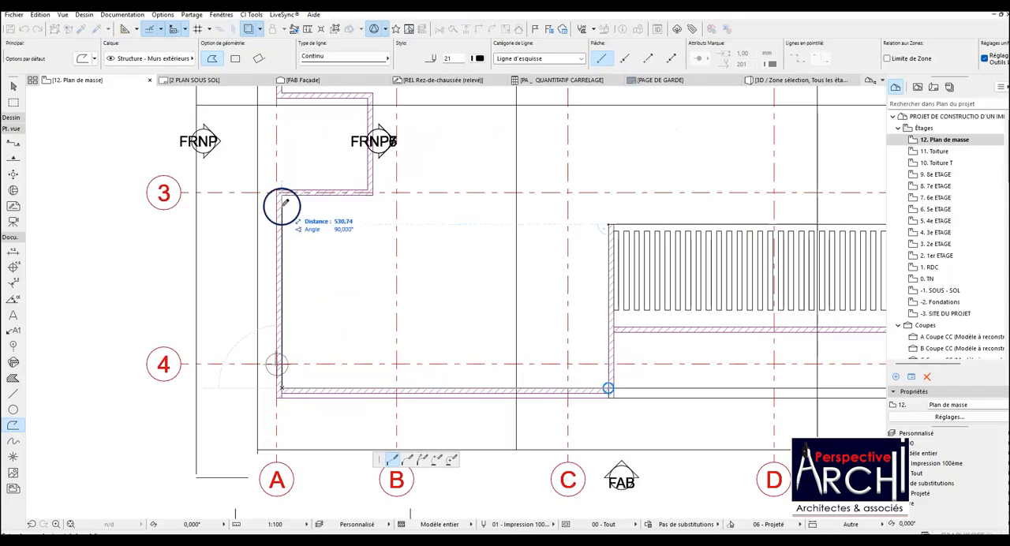
pyautogui.click(371, 195)
pyautogui.scroll(-3, 349, 246)
pyautogui.scroll(3, 362, 172)
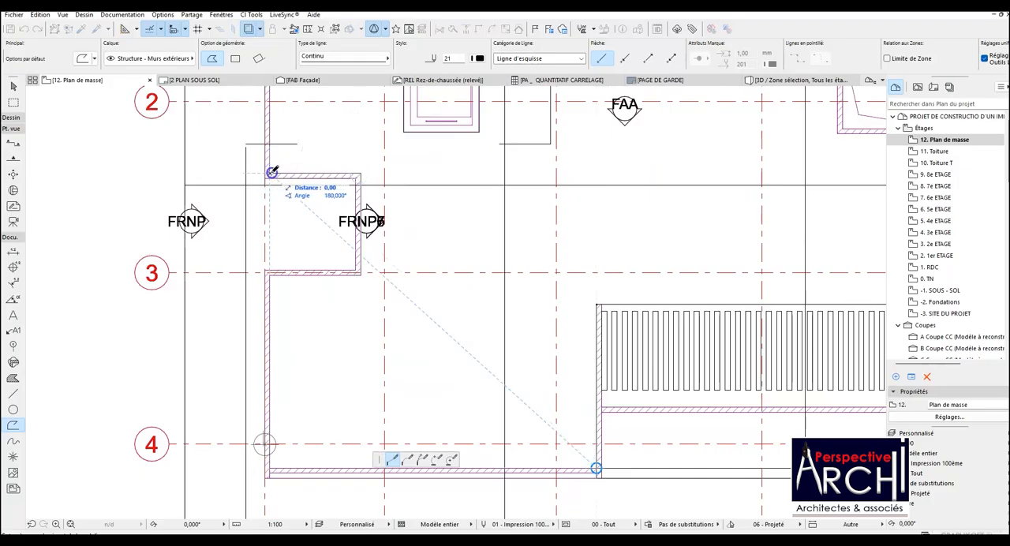
# Extend the polyline up the inner parapet face to the A-1 corner and across to the inner corner near grid line B.
pyautogui.scroll(-3, 271, 172)
pyautogui.scroll(3, 271, 191)
pyautogui.click(268, 189)
pyautogui.click(357, 190)
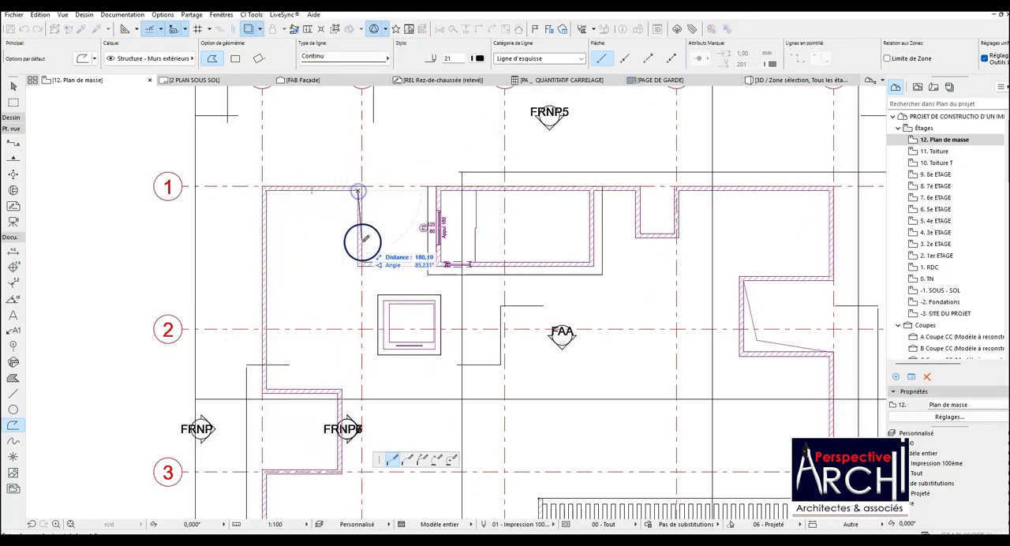
# Continue the polyline down the parapet beside grid line B, along its lower face to the room's overhang edge, and back about 230 along the upper face.
pyautogui.click(358, 264)
pyautogui.scroll(3, 433, 275)
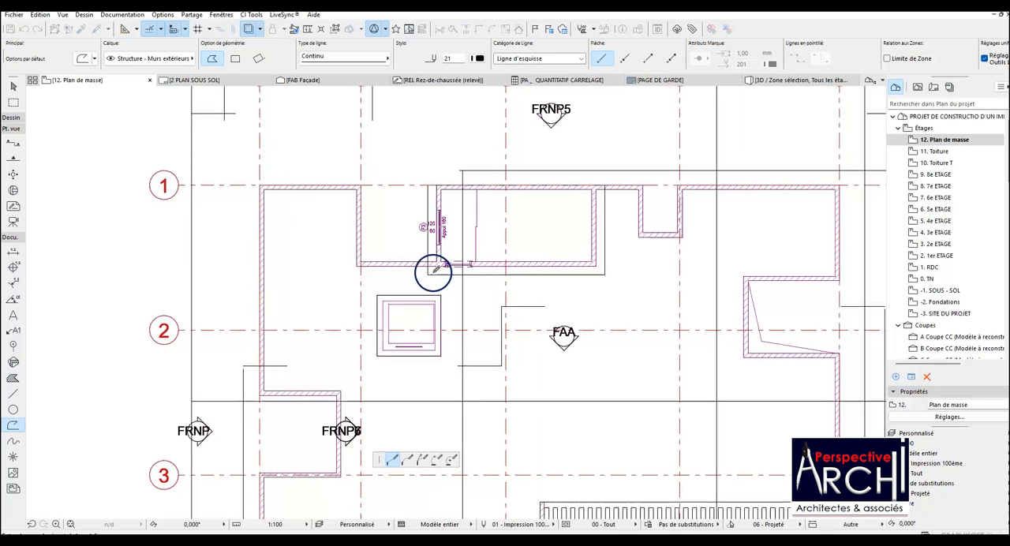
pyautogui.click(426, 257)
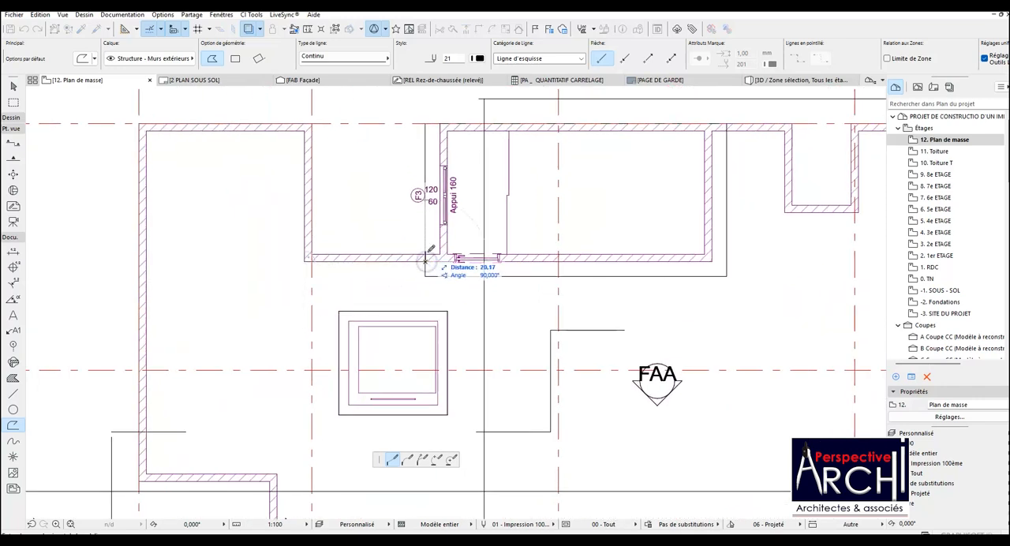
pyautogui.click(314, 253)
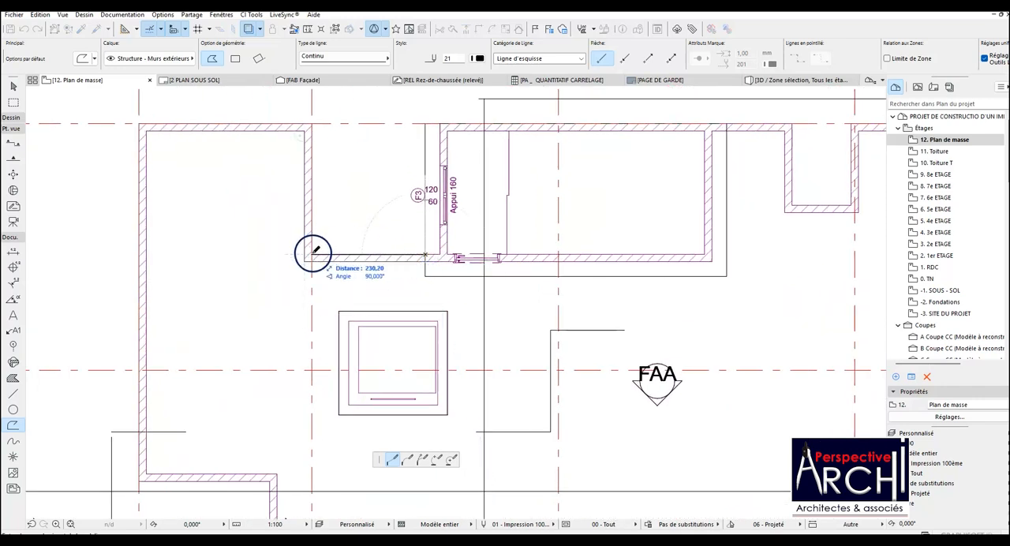
# Extend the polyline up to grid line 1, across to the outer A-1 corner, and down the outer face to the recess above grid line 3.
pyautogui.click(312, 125)
pyautogui.scroll(-3, 165, 122)
pyautogui.click(170, 124)
pyautogui.scroll(5, 150, 299)
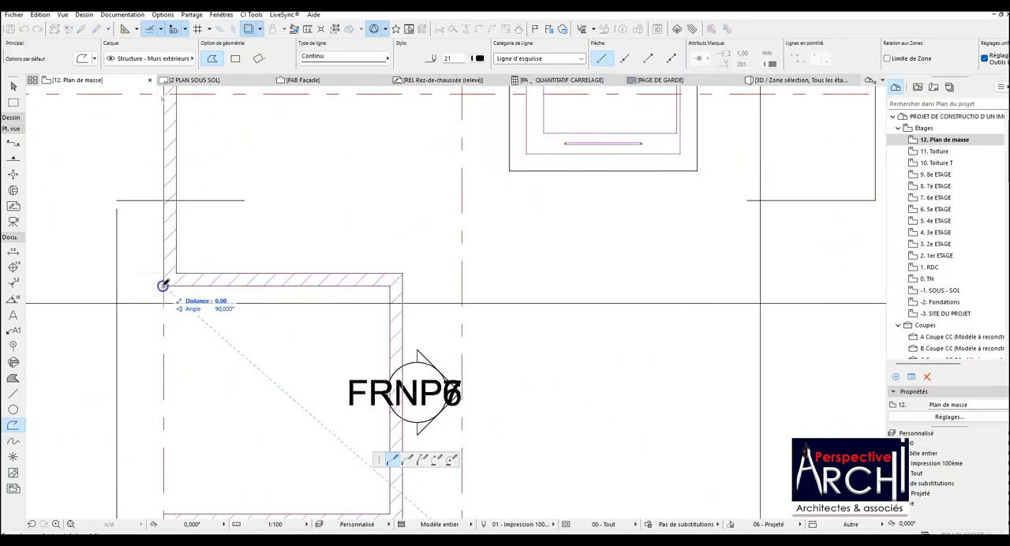
# Trace the outer parapet face around the recess above grid line 3, back to grid line A.
pyautogui.click(391, 283)
pyautogui.scroll(-3, 384, 282)
pyautogui.scroll(1, 380, 363)
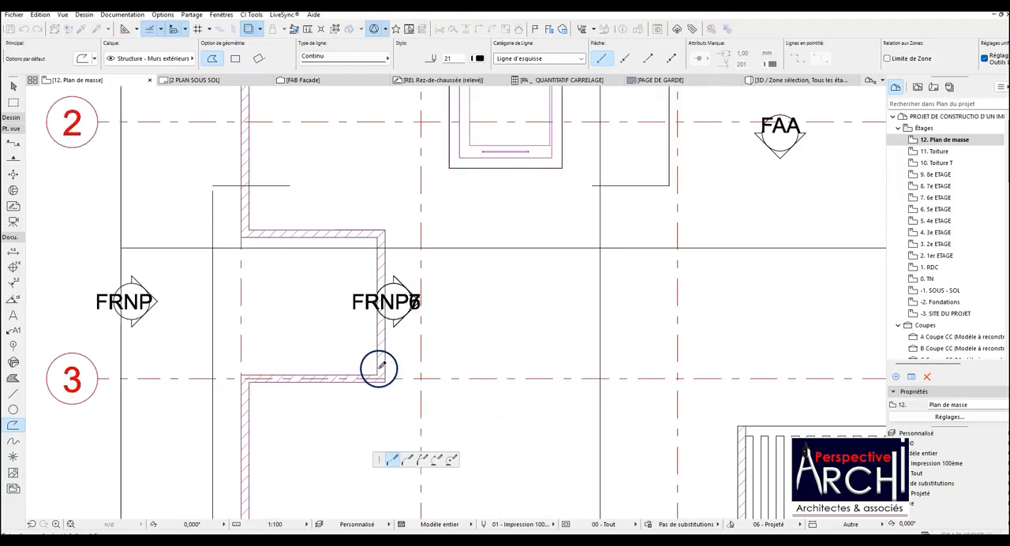
pyautogui.scroll(1, 378, 367)
pyautogui.click(376, 376)
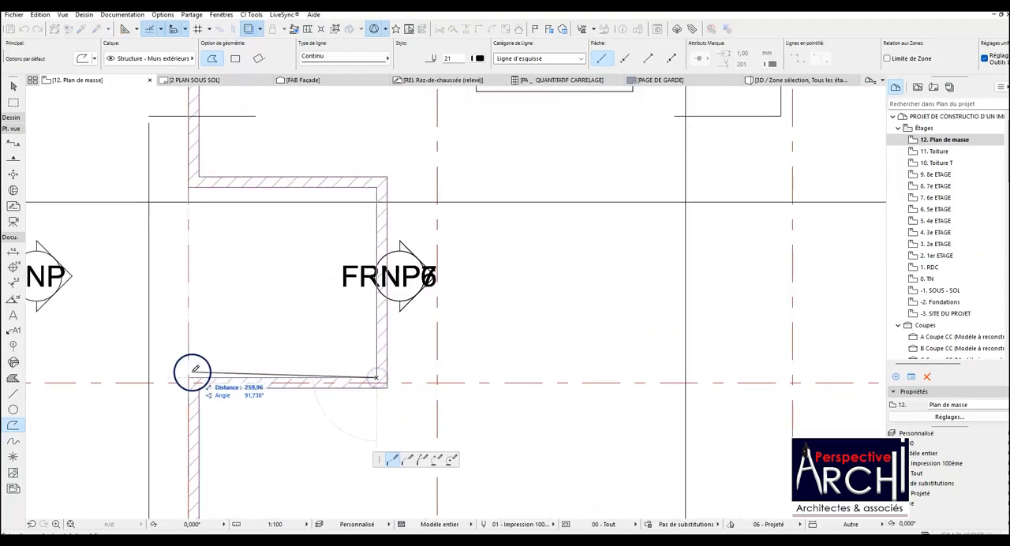
pyautogui.click(193, 377)
# Run the polyline down to the outer corner below A-4, across to the wall beside grid line C, and close it.
pyautogui.scroll(-5, 237, 331)
pyautogui.scroll(1, 207, 468)
pyautogui.scroll(3, 236, 442)
pyautogui.click(240, 451)
pyautogui.scroll(-5, 237, 451)
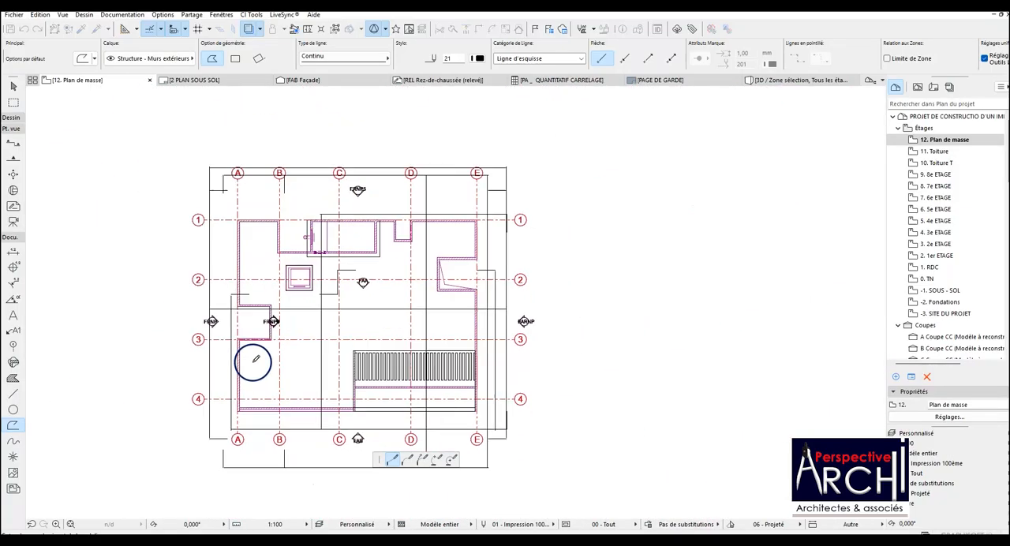
pyautogui.scroll(4, 354, 410)
pyautogui.click(329, 392)
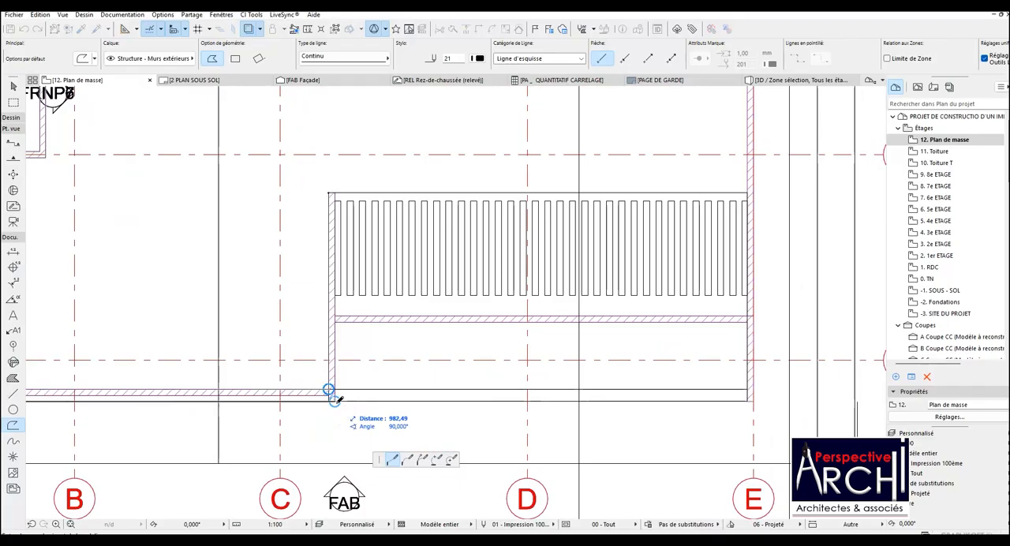
pyautogui.scroll(3, 333, 398)
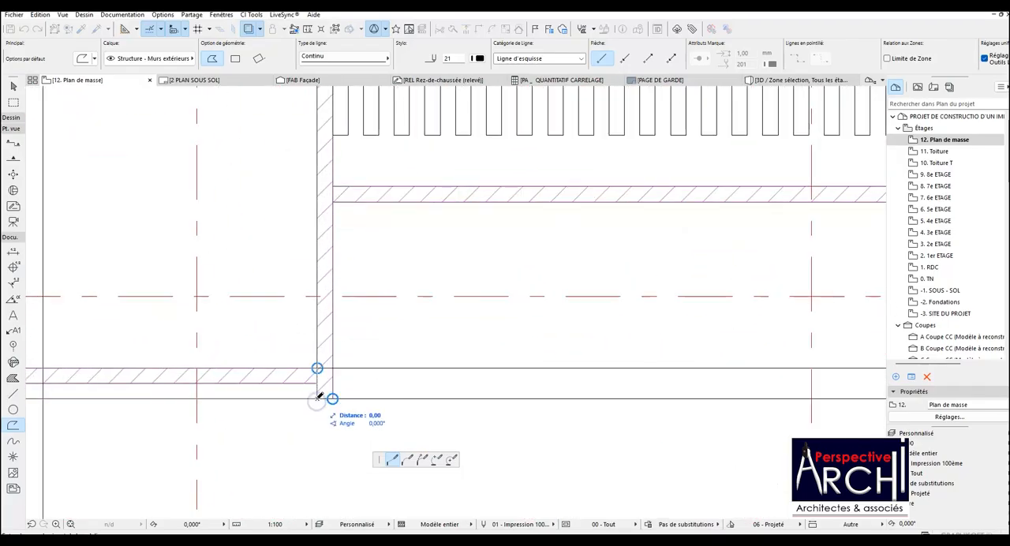
pyautogui.click(316, 368)
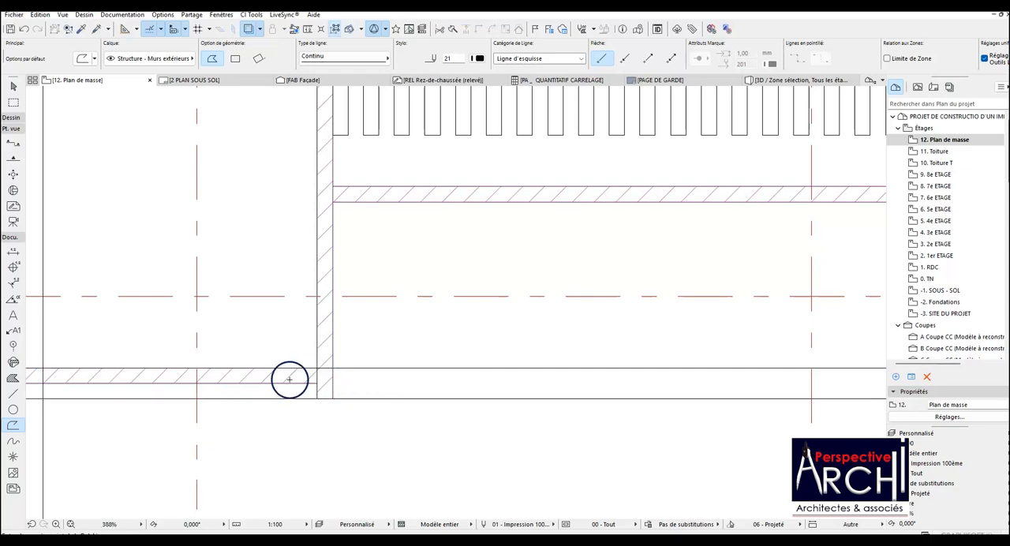
# Start a new polyline at the parapet end below E-4 and trace the end face, 15.00 wide, and outer face up to the grid line 2 recess.
pyautogui.scroll(-8, 308, 349)
pyautogui.scroll(5, 484, 317)
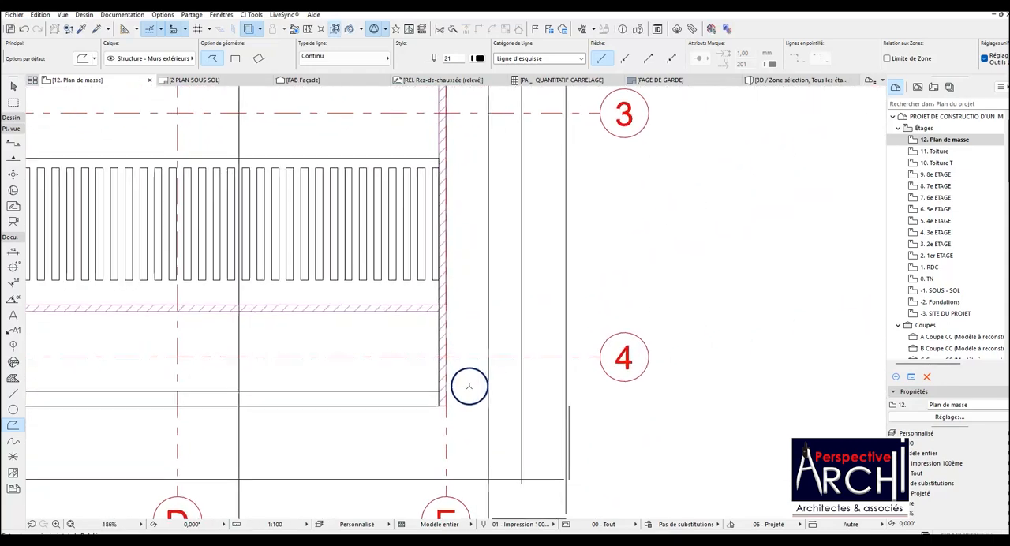
pyautogui.click(428, 407)
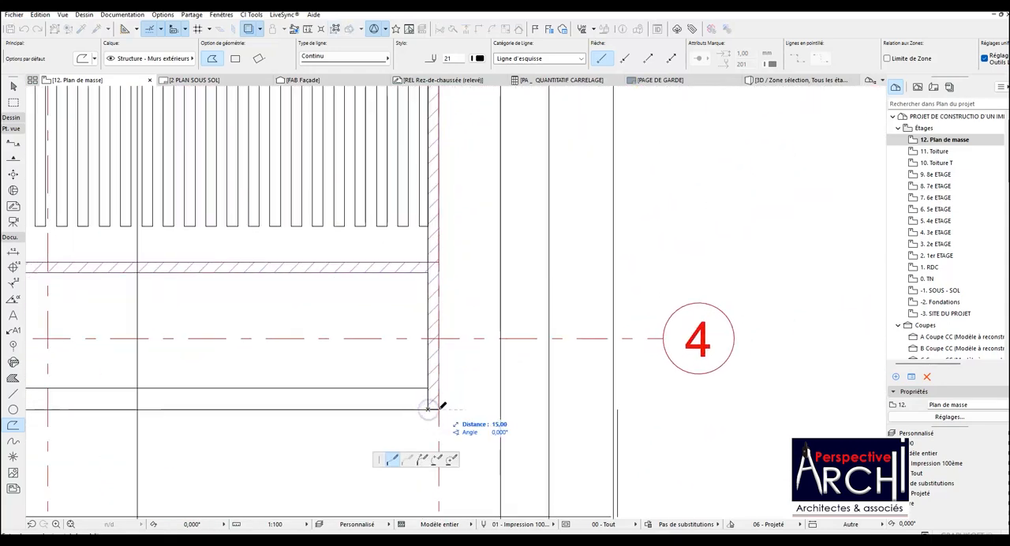
pyautogui.scroll(-8, 434, 409)
pyautogui.scroll(3, 432, 331)
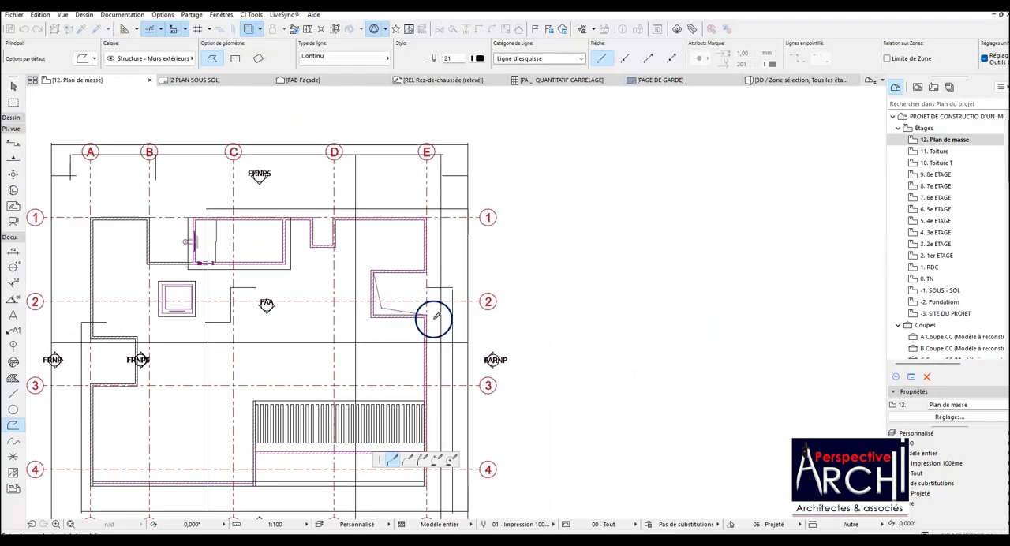
pyautogui.scroll(4, 433, 318)
pyautogui.click(421, 308)
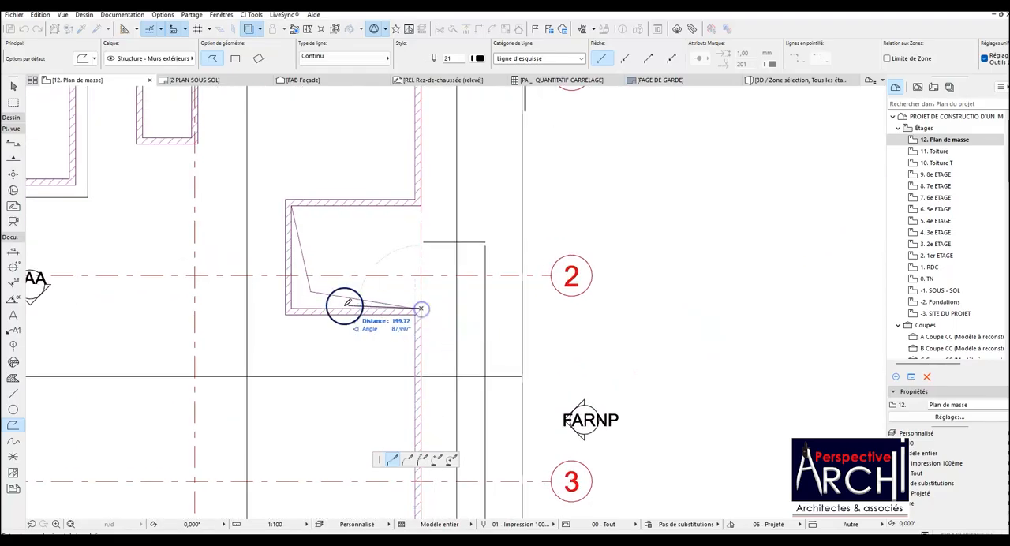
# Continue the polyline around the recess at grid line 2, up to the outer E-1 corner, and along grid line 1 to the recess beside grid line D.
pyautogui.click(293, 307)
pyautogui.click(291, 206)
pyautogui.click(420, 205)
pyautogui.scroll(-4, 371, 221)
pyautogui.scroll(4, 389, 202)
pyautogui.click(395, 192)
pyautogui.click(167, 192)
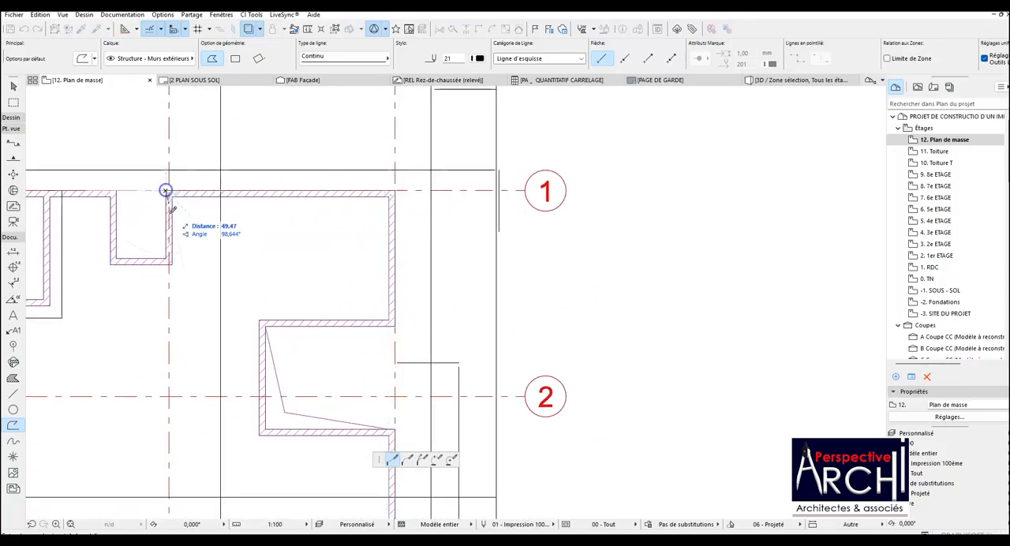
# Trace the outer parapet face around the recess beside grid line D and continue along grid line 1 to the outer corner of the room with window F3.
pyautogui.click(166, 258)
pyautogui.click(118, 258)
pyautogui.click(119, 192)
pyautogui.scroll(-3, 348, 224)
pyautogui.scroll(3, 253, 211)
pyautogui.scroll(-4, 210, 208)
pyautogui.scroll(5, 263, 210)
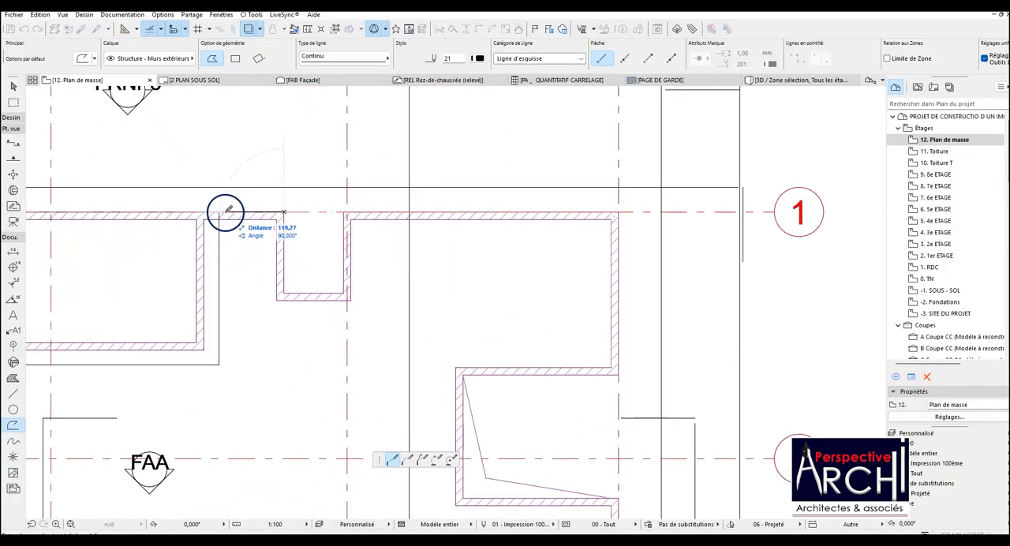
pyautogui.scroll(-4, 236, 213)
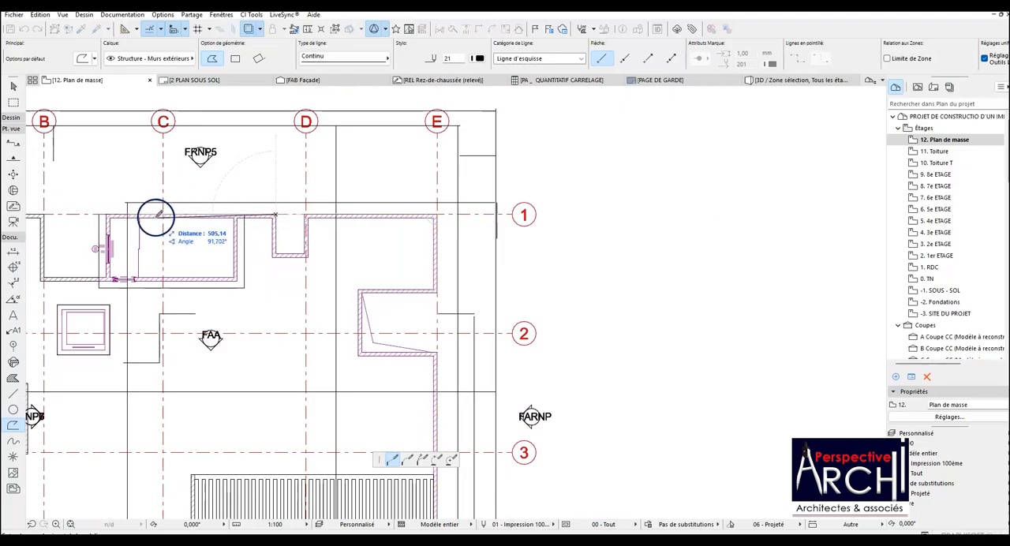
pyautogui.scroll(3, 124, 214)
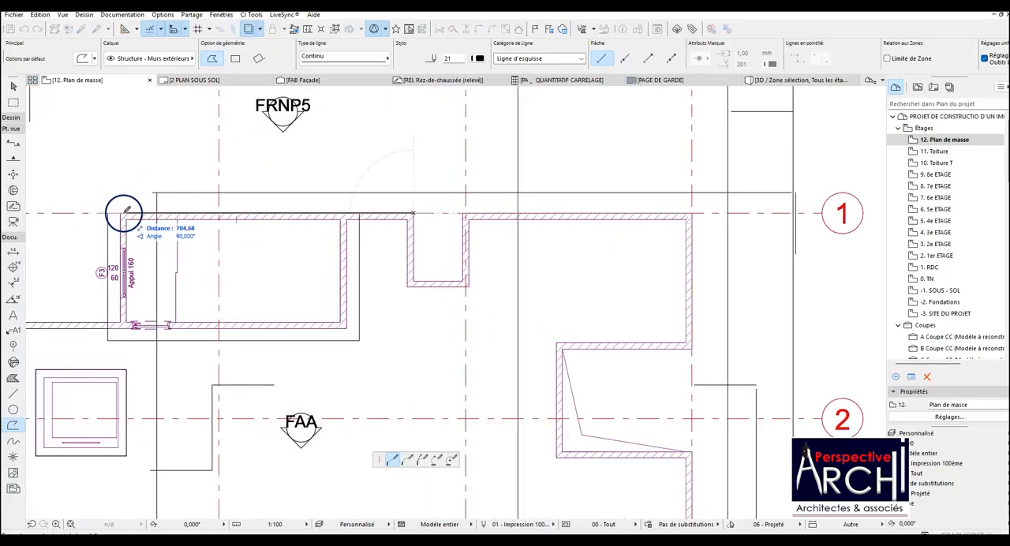
pyautogui.click(121, 212)
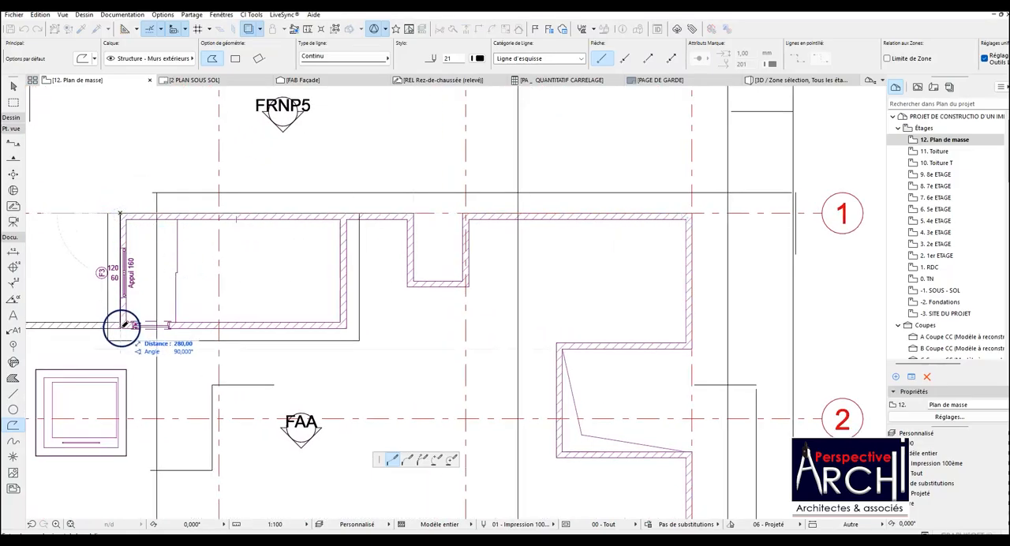
# Trace the room's lower and D-side wall faces, then the inner parapet face around the recess beside grid line D.
pyautogui.click(344, 326)
pyautogui.click(347, 218)
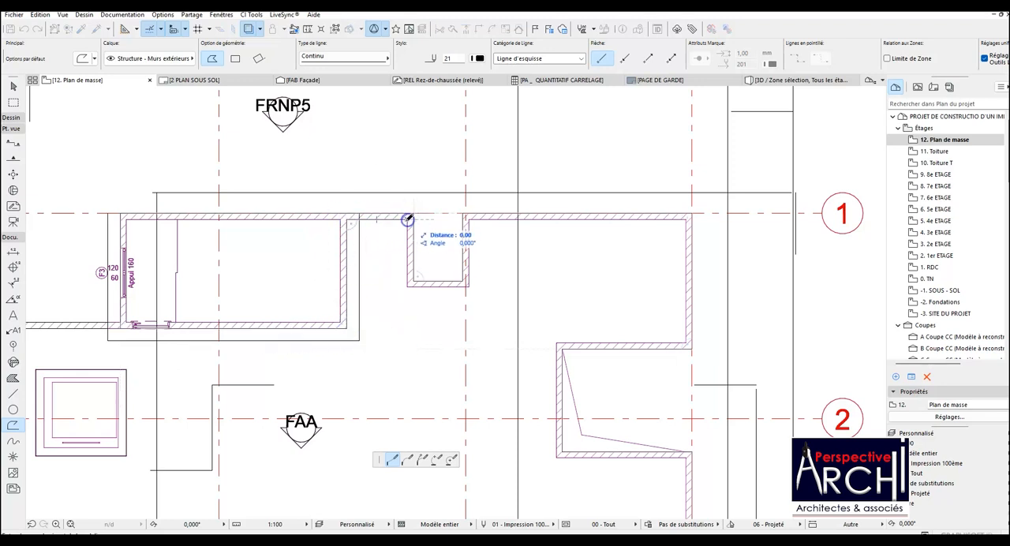
pyautogui.click(407, 286)
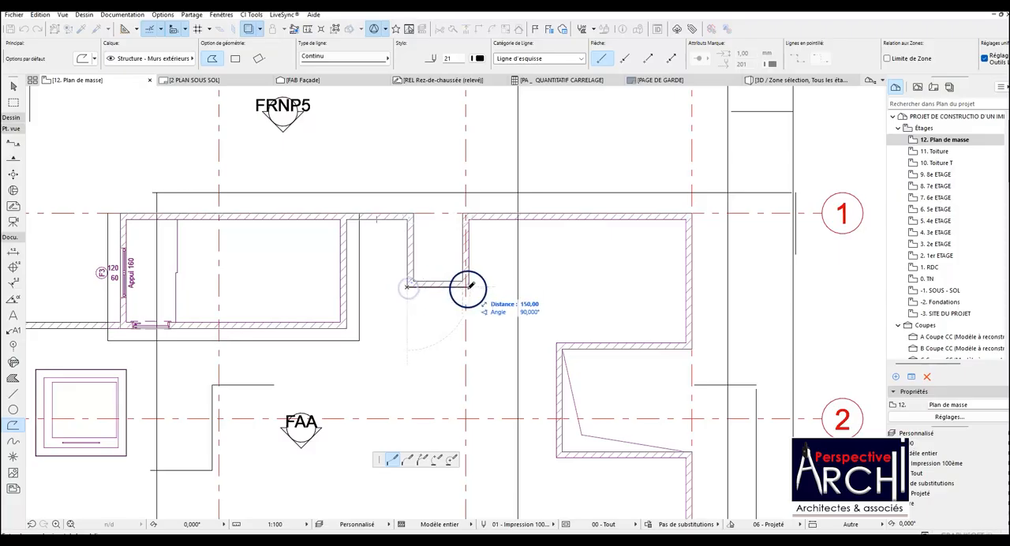
pyautogui.click(468, 218)
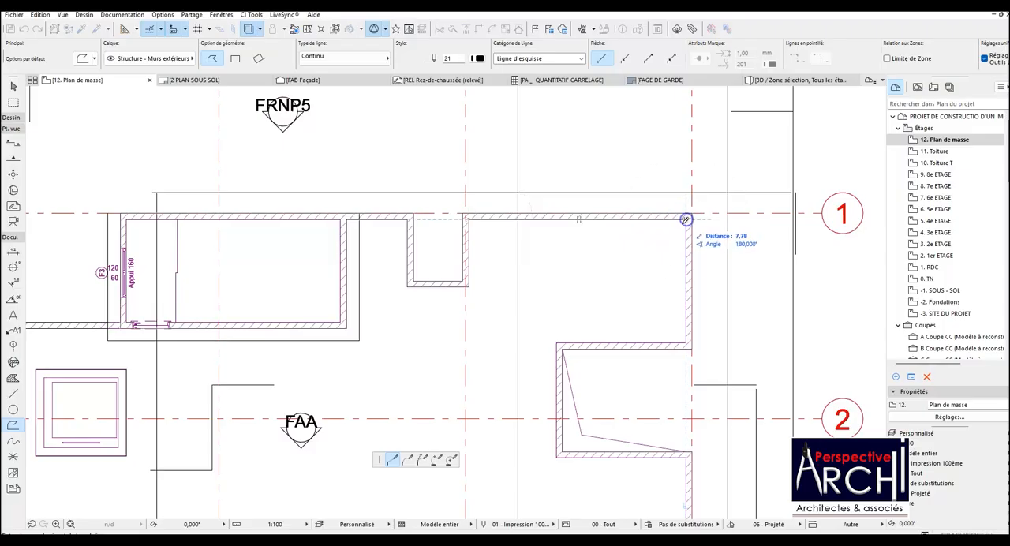
# Extend the polyline from the inner E-1 corner down to the grid line 2 recess and around its inner parapet faces to grid line E.
pyautogui.click(687, 340)
pyautogui.click(556, 344)
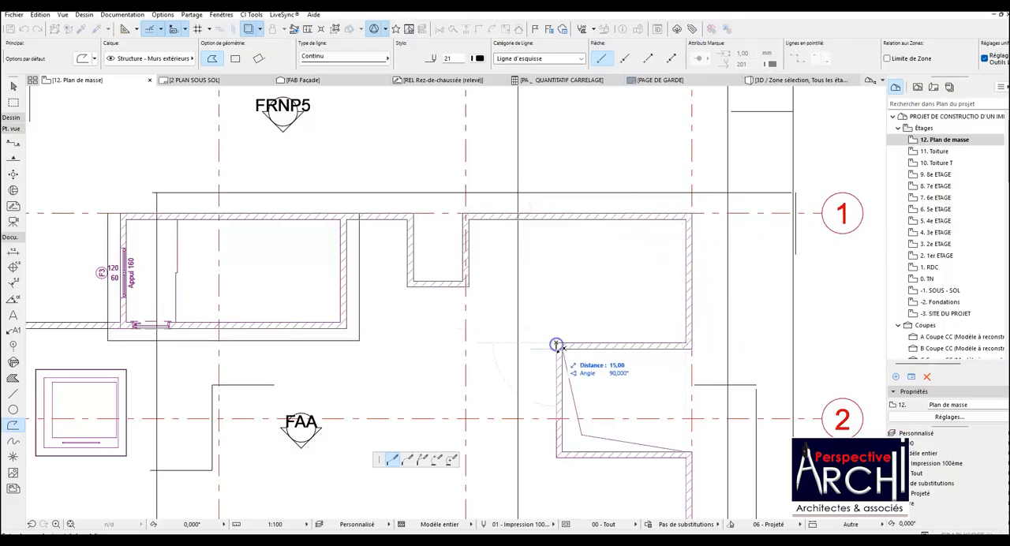
pyautogui.click(557, 457)
pyautogui.scroll(-3, 434, 338)
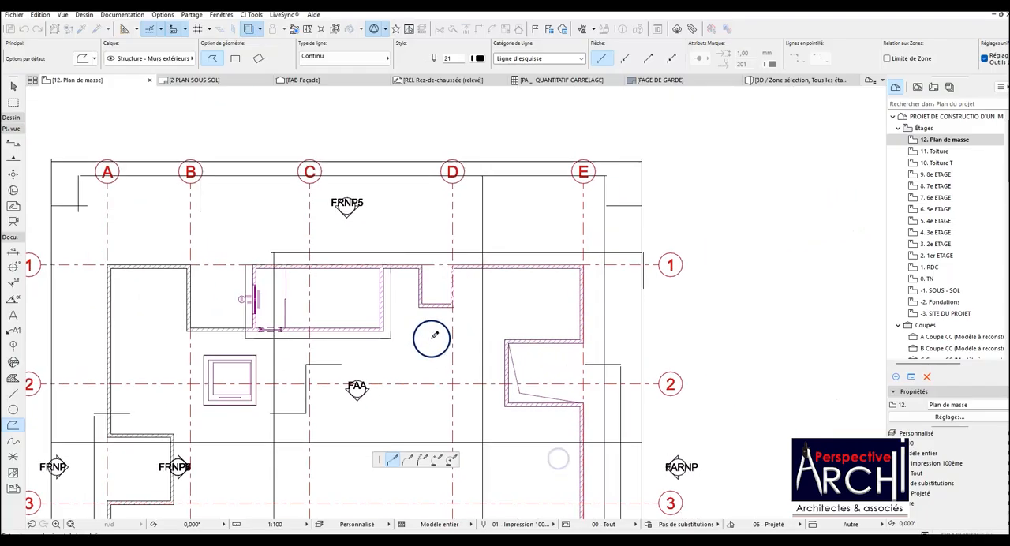
pyautogui.scroll(4, 574, 428)
pyautogui.click(586, 382)
# Run the polyline down the inner face of the grid line E parapet to its starting point below grid line 4 and finish it.
pyautogui.scroll(-6, 571, 322)
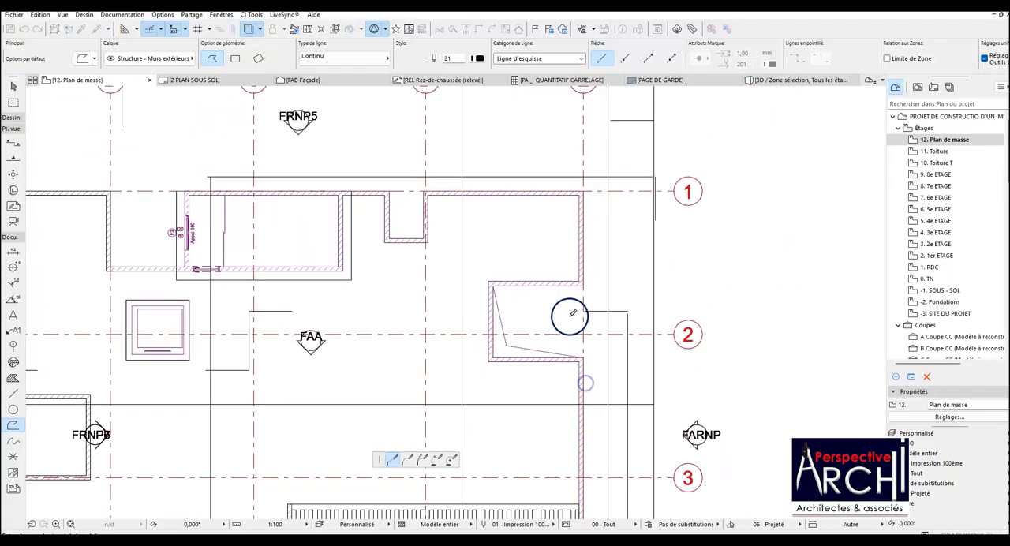
pyautogui.scroll(4, 579, 403)
pyautogui.scroll(2, 578, 402)
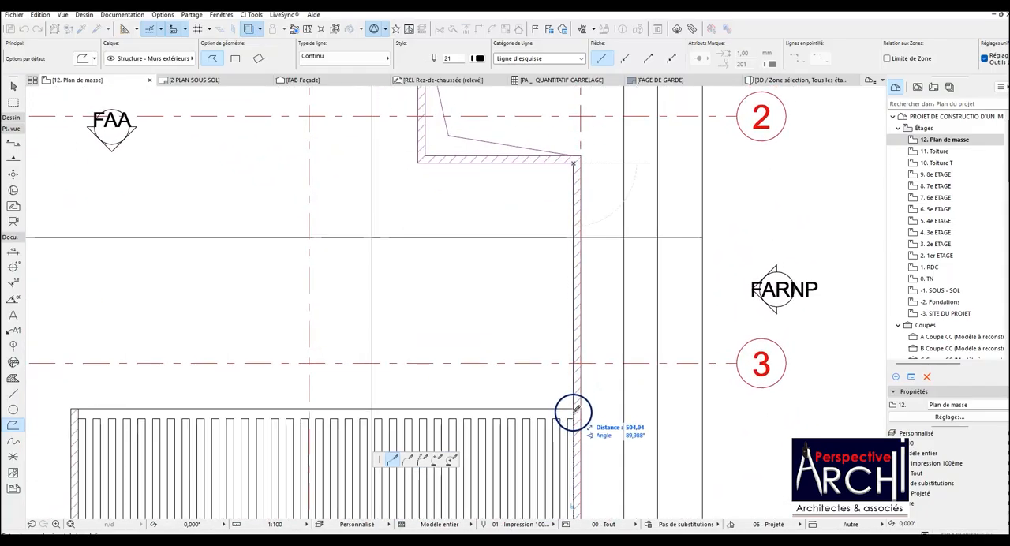
pyautogui.scroll(-6, 575, 404)
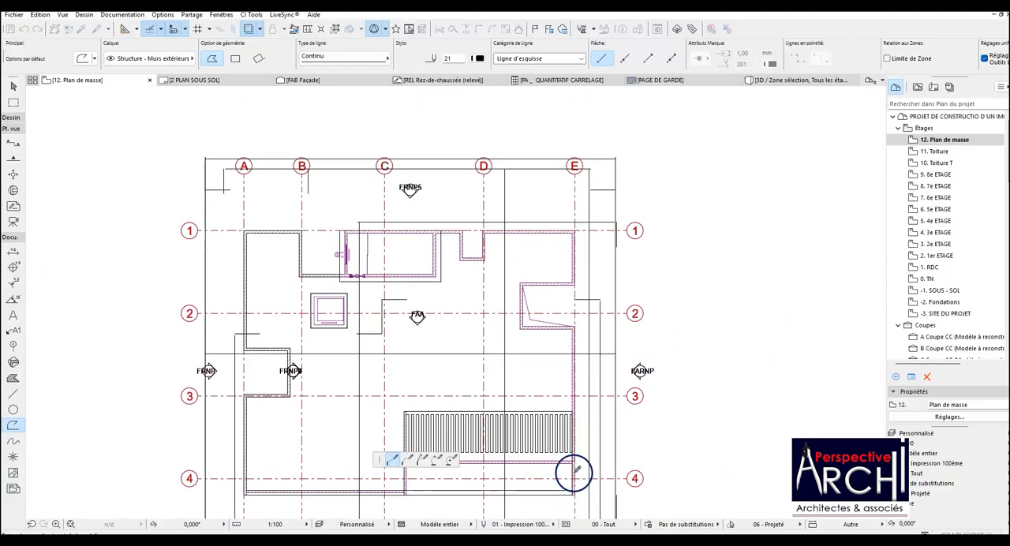
pyautogui.doubleClick(574, 493)
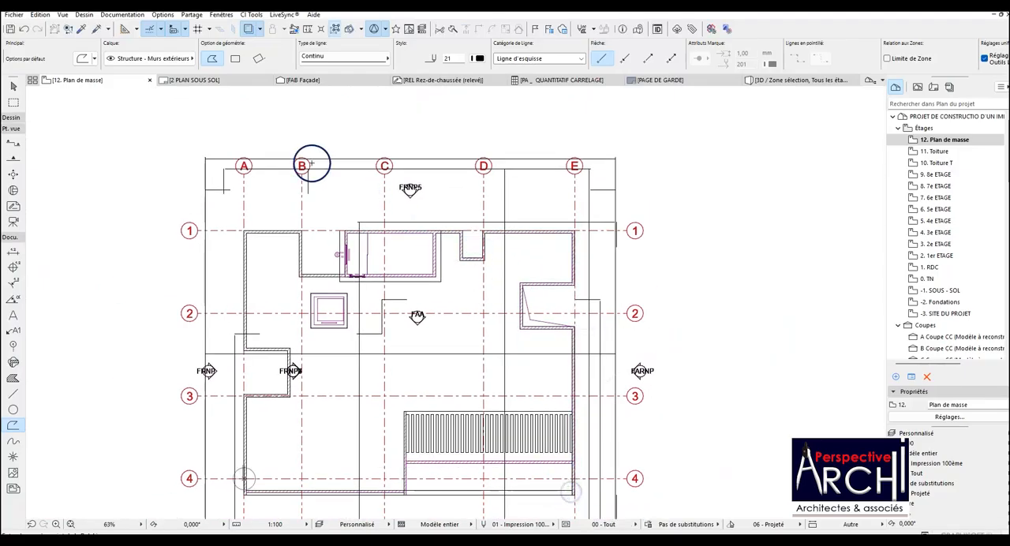
# Select the new polyline to inspect its contour along grid line 1 and around the room with window F3, and clear the selection.
pyautogui.scroll(5, 501, 259)
pyautogui.click(497, 260)
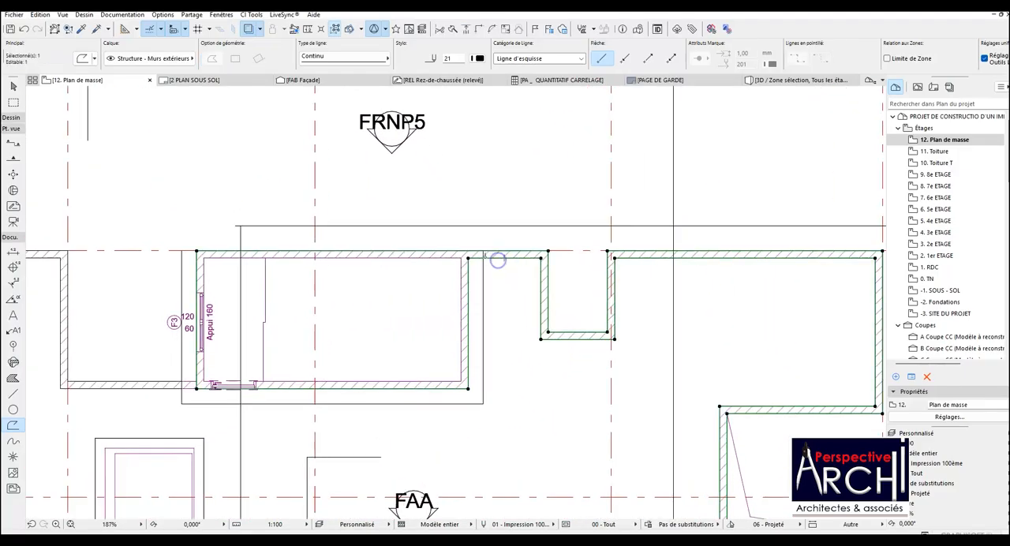
pyautogui.scroll(3, 497, 260)
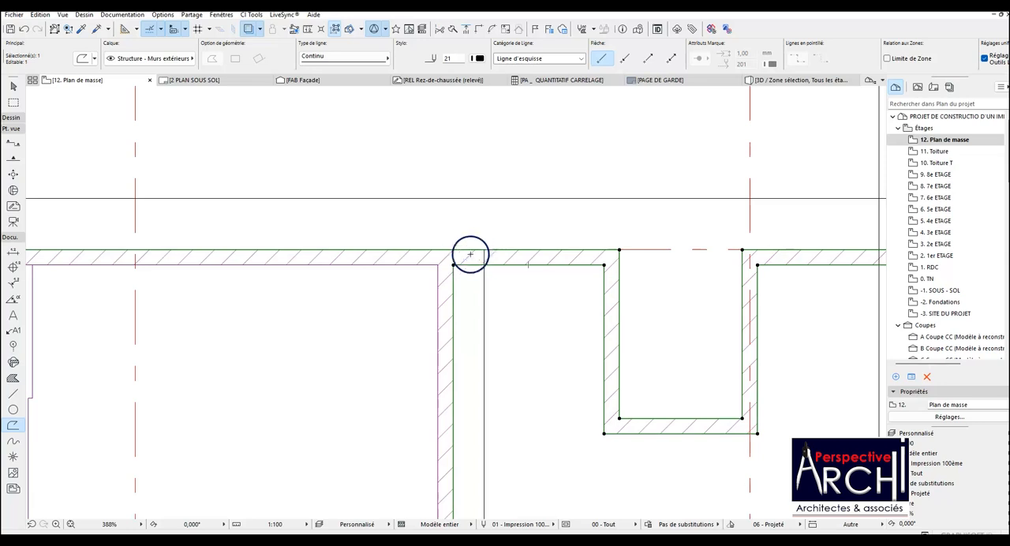
pyautogui.scroll(-3, 457, 261)
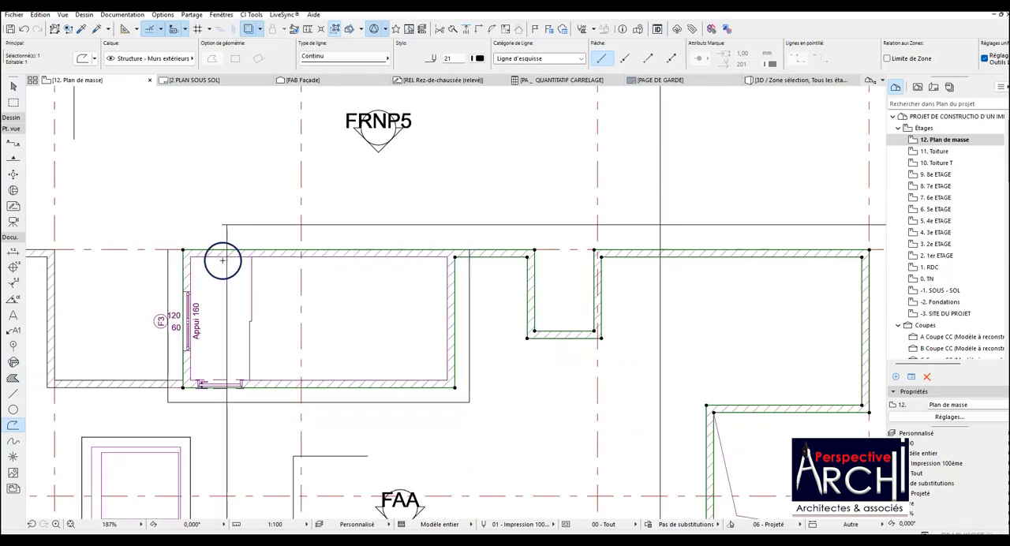
pyautogui.scroll(2, 463, 263)
pyautogui.press('Escape')
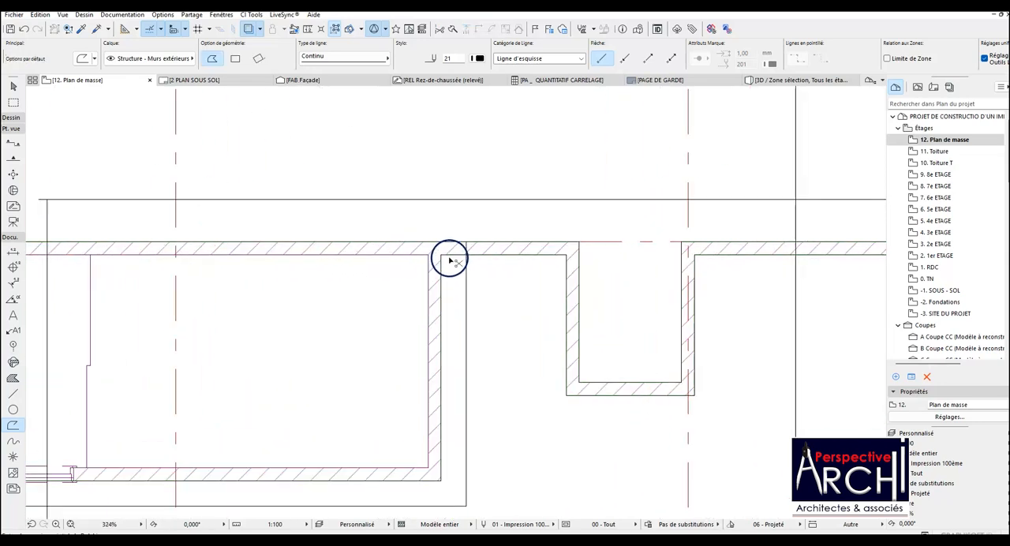
# Draw a rectangular polyline along the inner wall faces of the room with window F3, between diagonally opposite corners.
pyautogui.scroll(-2, 447, 260)
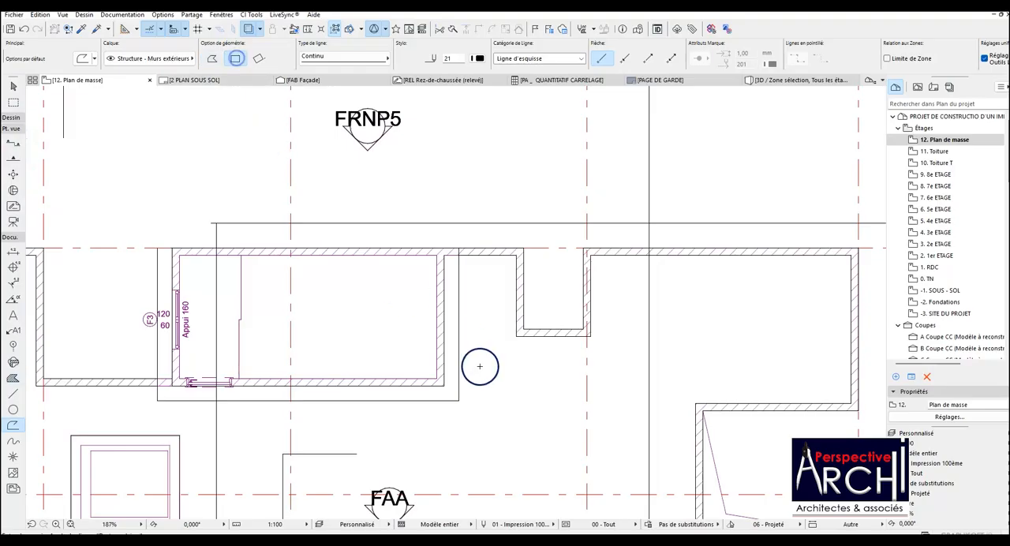
pyautogui.click(436, 378)
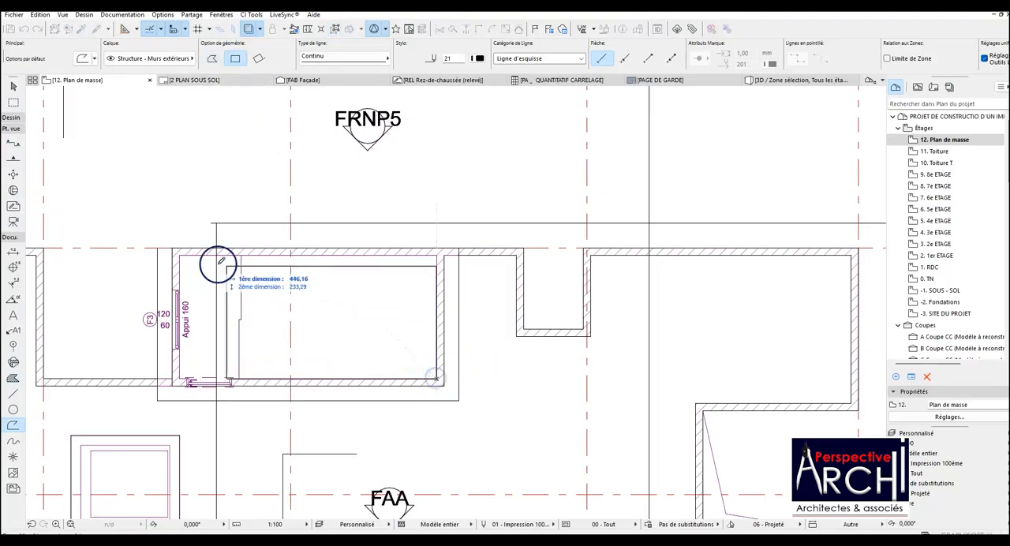
pyautogui.click(188, 255)
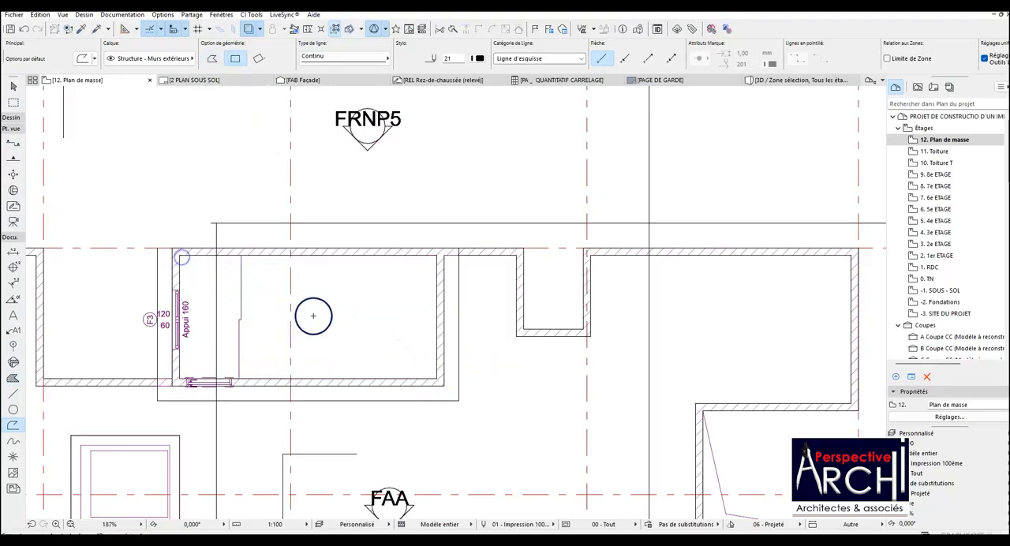
# Draw a second rectangular polyline along the outer wall faces of the room with window F3, between diagonally opposite corners.
pyautogui.click(442, 386)
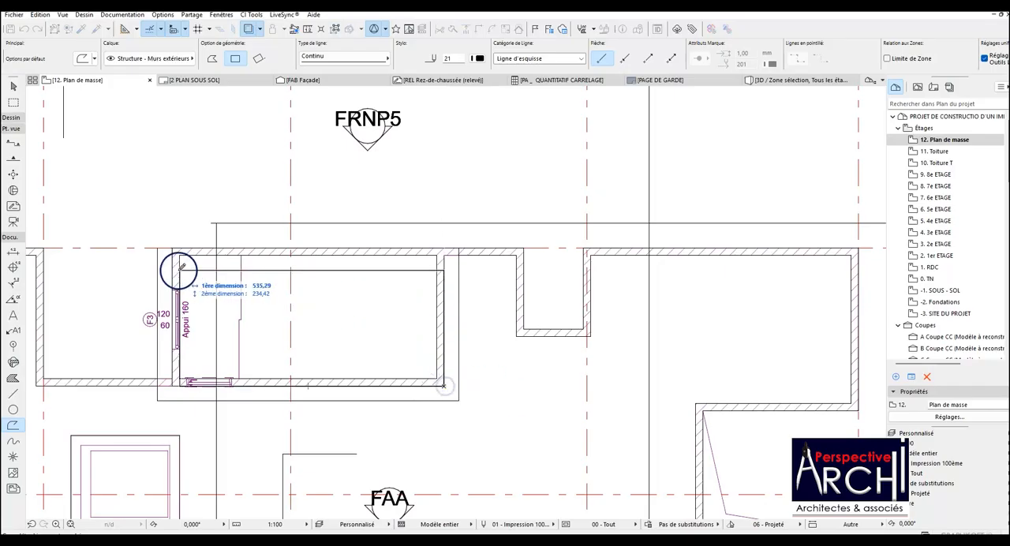
pyautogui.click(173, 249)
pyautogui.press('Escape')
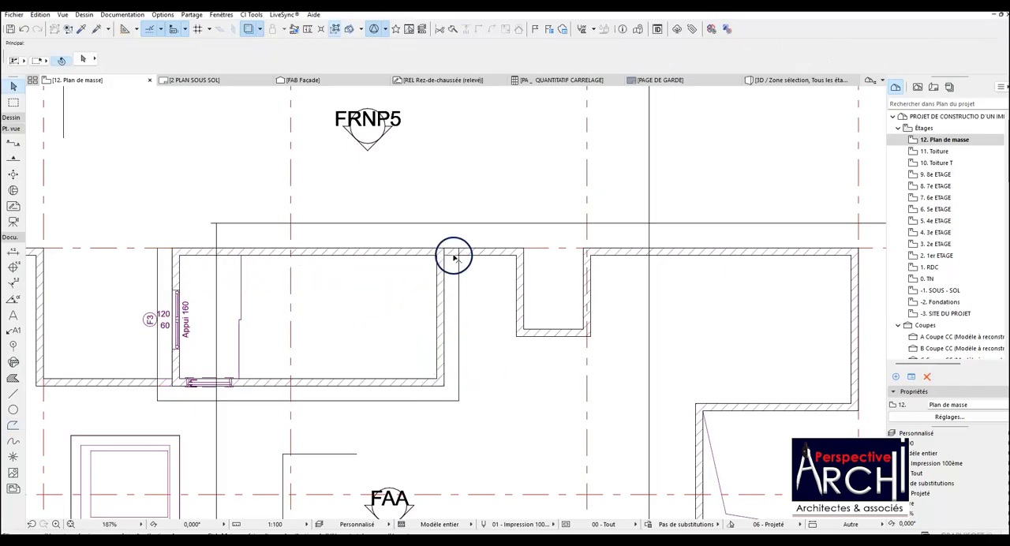
# Draw a vertical line with the Line tool along the outer parapet face, closing the opening of the grid line A recess above grid line 3.
pyautogui.scroll(-5, 425, 264)
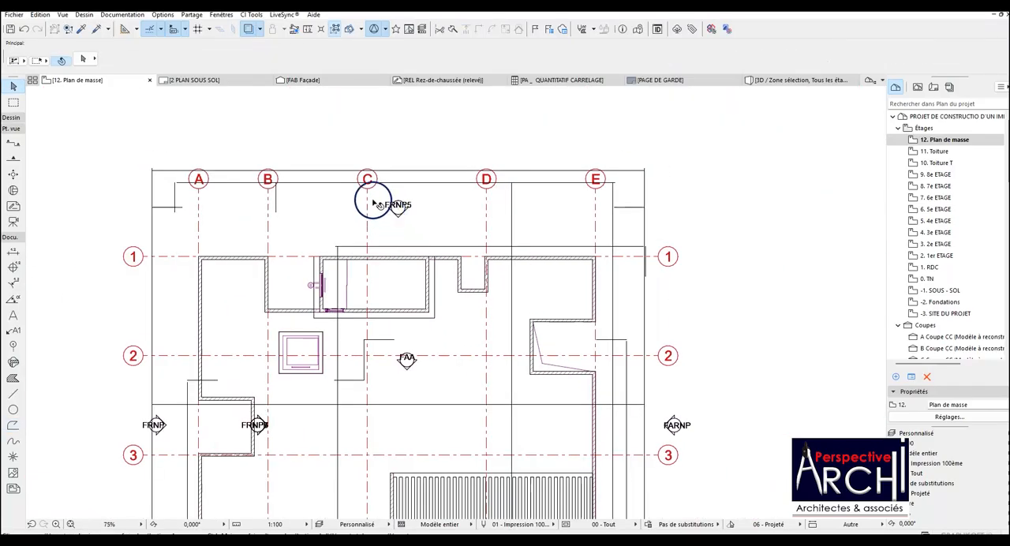
pyautogui.scroll(-3, 399, 253)
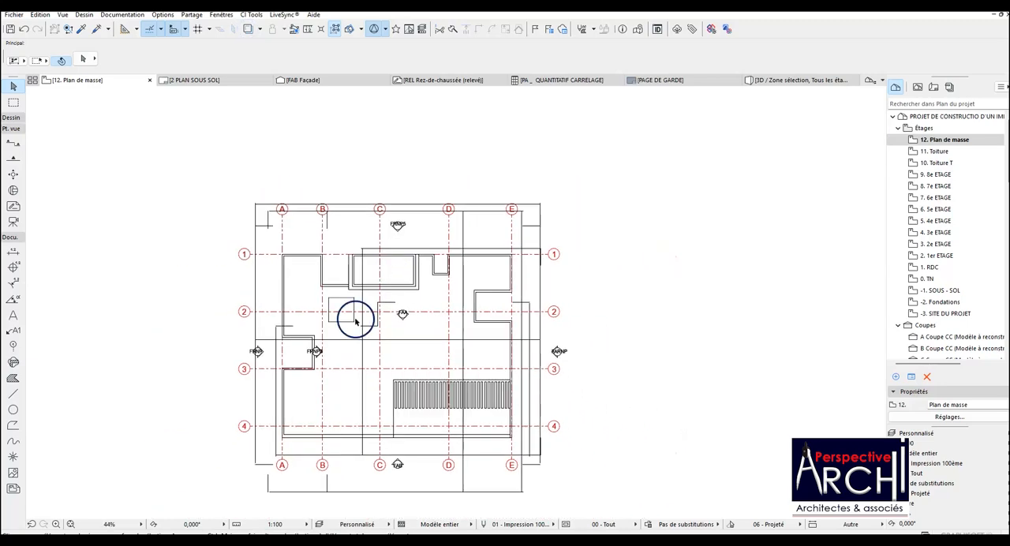
pyautogui.scroll(2, 377, 364)
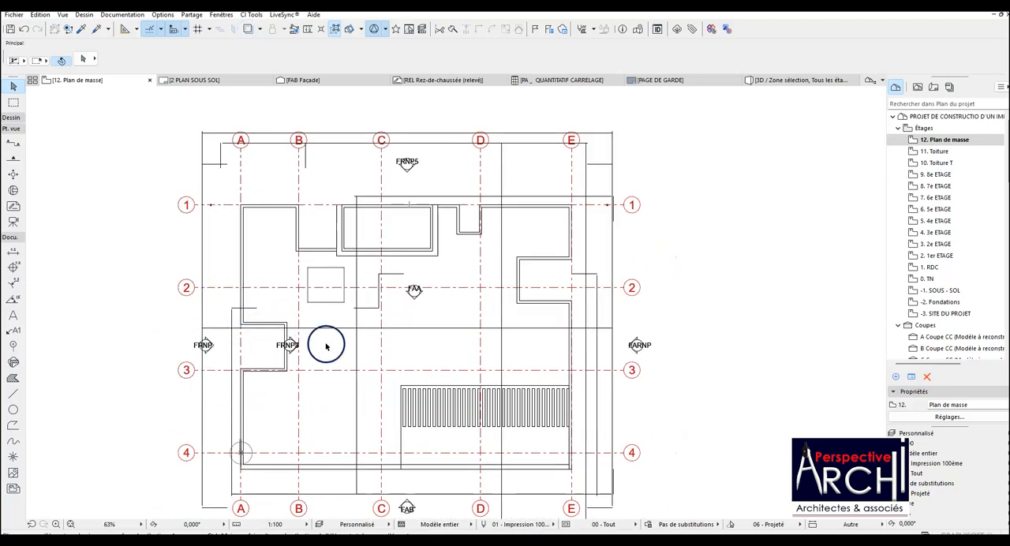
pyautogui.scroll(2, 441, 456)
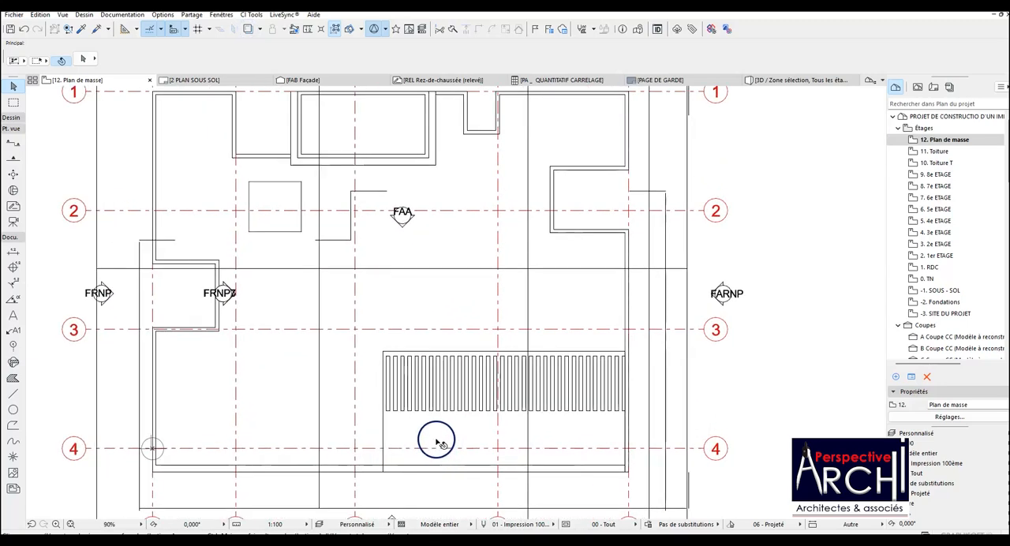
pyautogui.scroll(-2, 377, 350)
pyautogui.scroll(1, 219, 296)
pyautogui.scroll(-1, 218, 296)
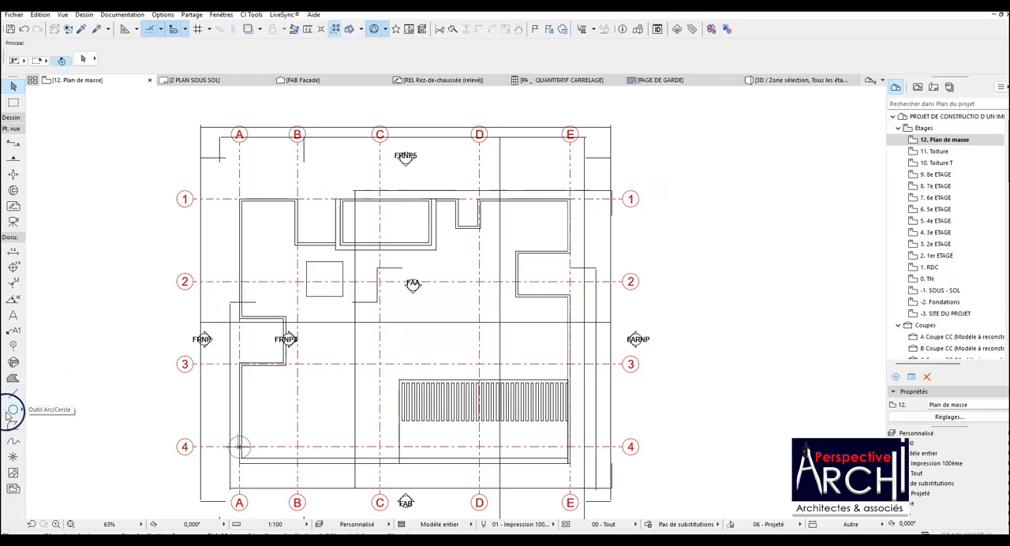
pyautogui.click(13, 394)
pyautogui.scroll(7, 233, 364)
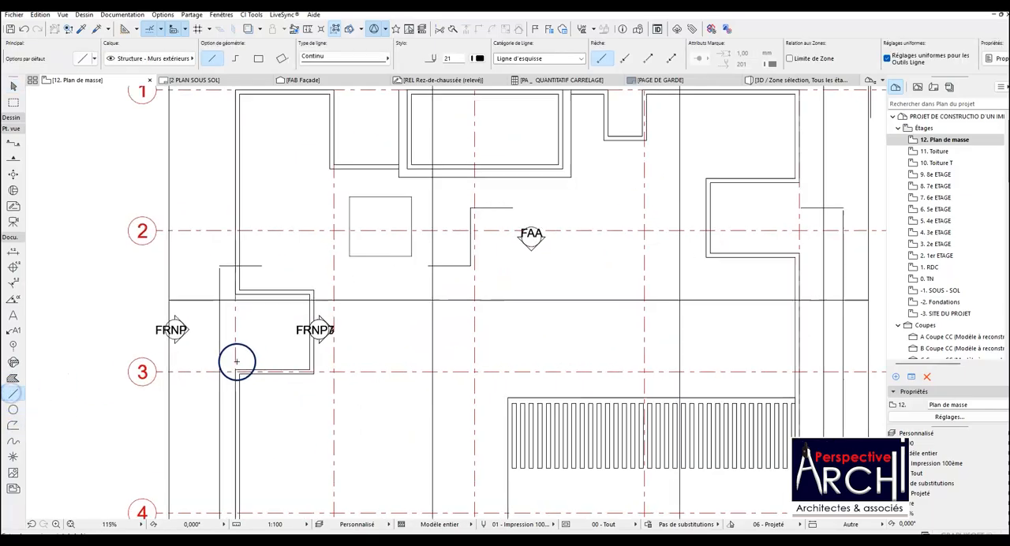
pyautogui.click(234, 377)
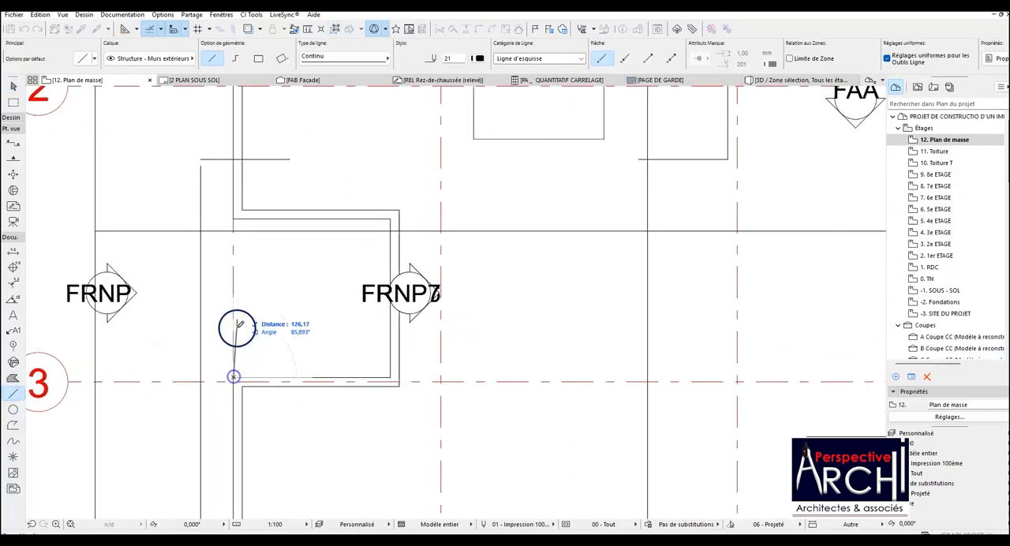
pyautogui.click(234, 240)
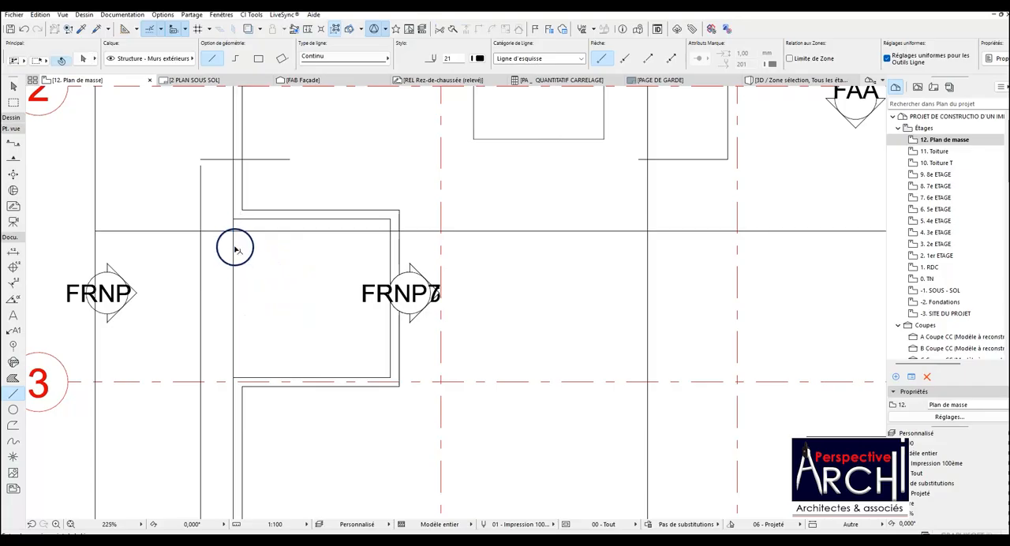
# Set the new line's pen to 117 and copy it across to the inner parapet face of the grid line A recess.
pyautogui.click(479, 58)
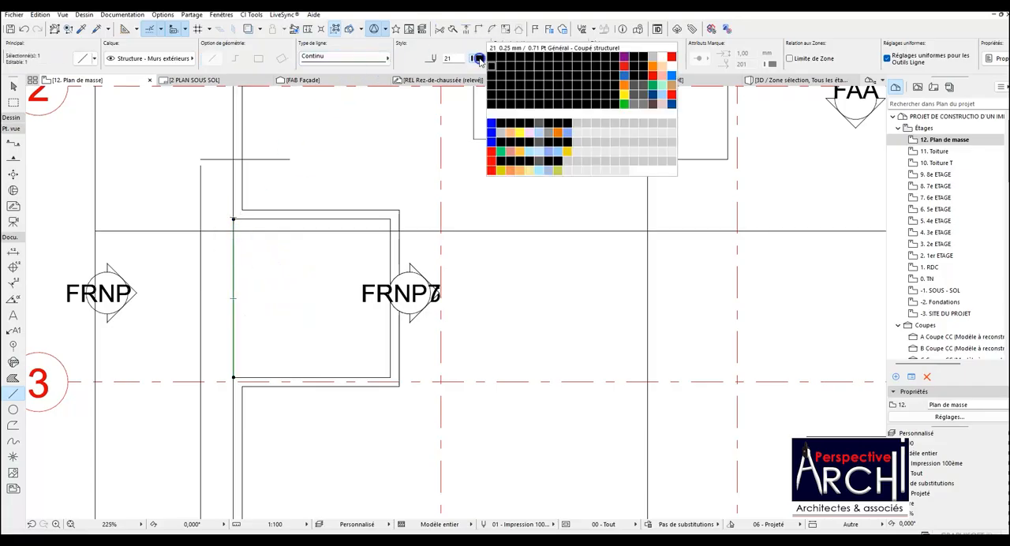
pyautogui.click(638, 100)
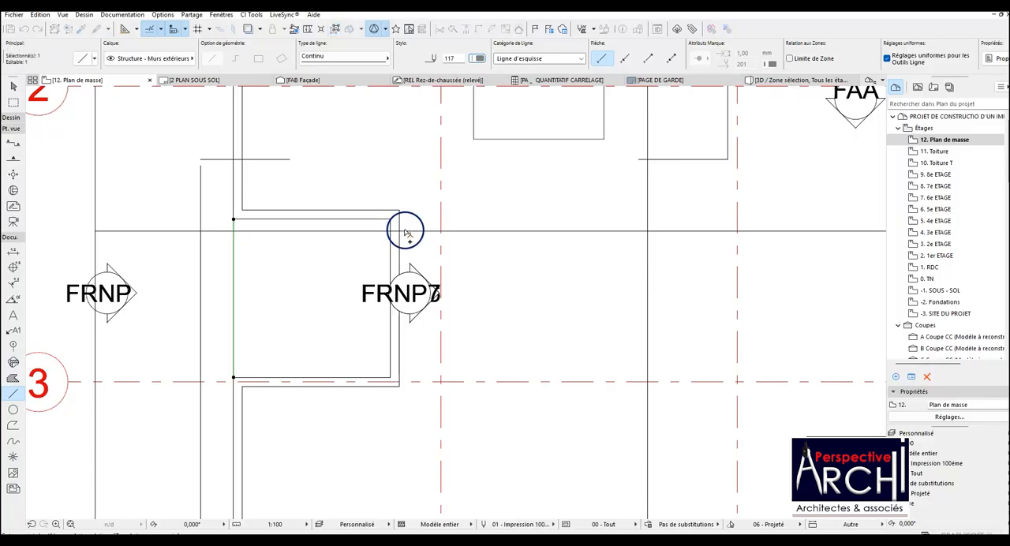
pyautogui.scroll(2, 202, 209)
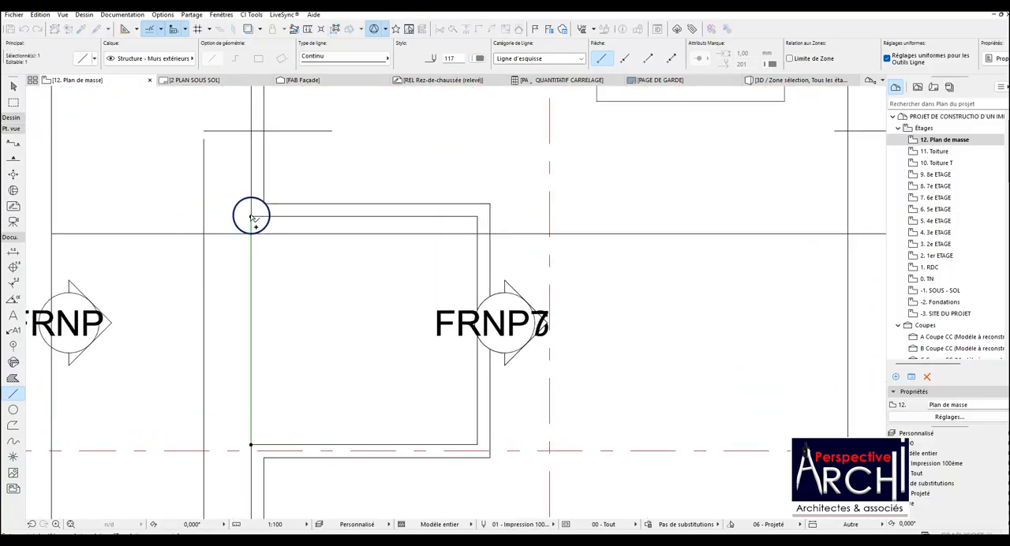
pyautogui.scroll(-5, 263, 203)
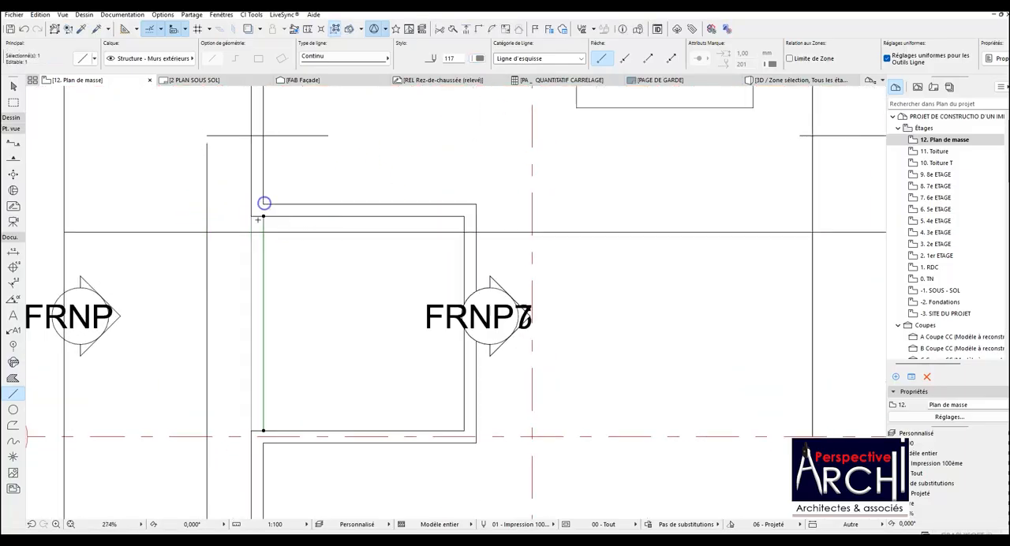
pyautogui.scroll(-2, 229, 228)
pyautogui.press('Escape')
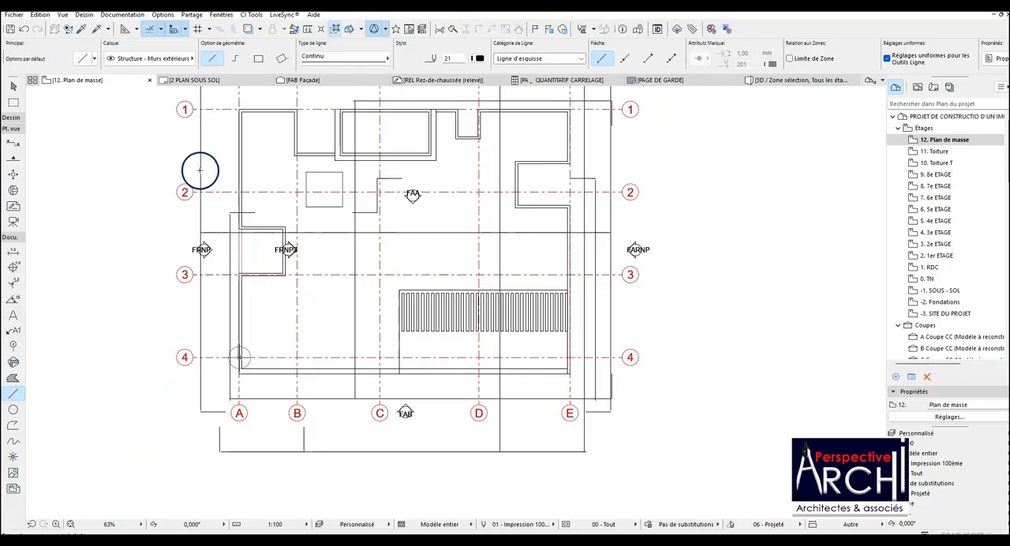
# Pick up the pen 117 line's settings, draw a line across the grid line B recess opening, and copy it to the inner parapet face.
pyautogui.click(80, 28)
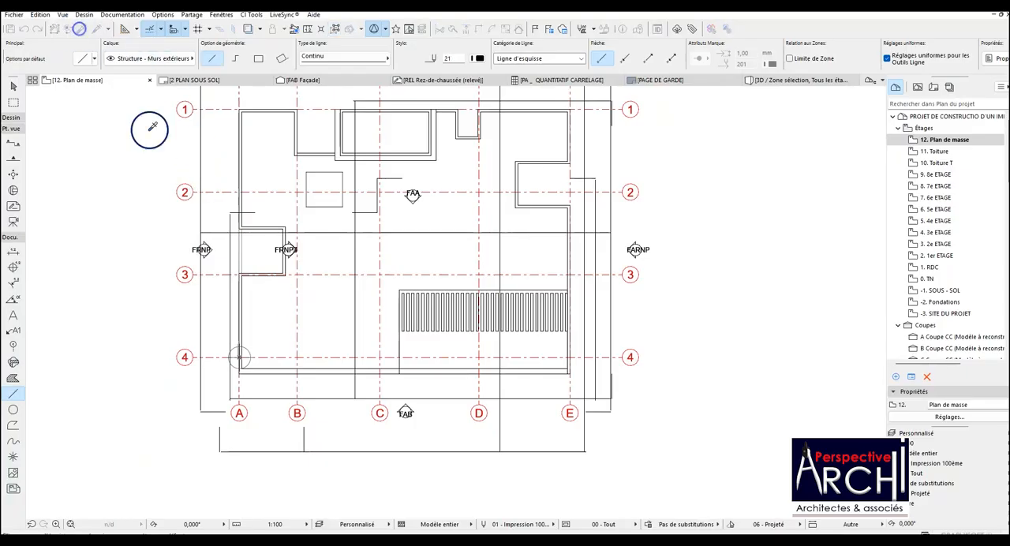
pyautogui.click(243, 256)
pyautogui.scroll(5, 283, 111)
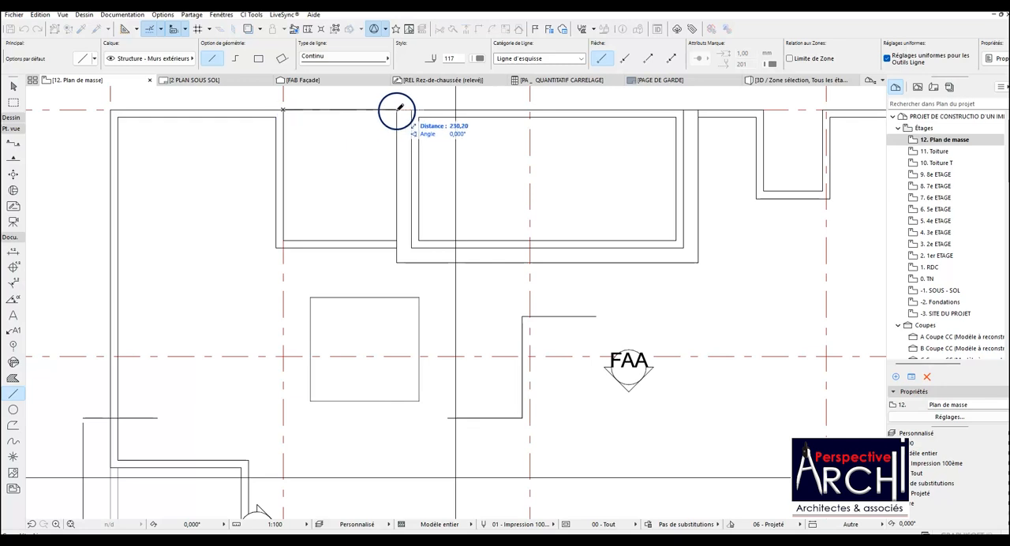
pyautogui.keyDown('shift'); pyautogui.click(298, 111); pyautogui.keyUp('shift')
pyautogui.hotkey('ctrl', 'shift', 'd')
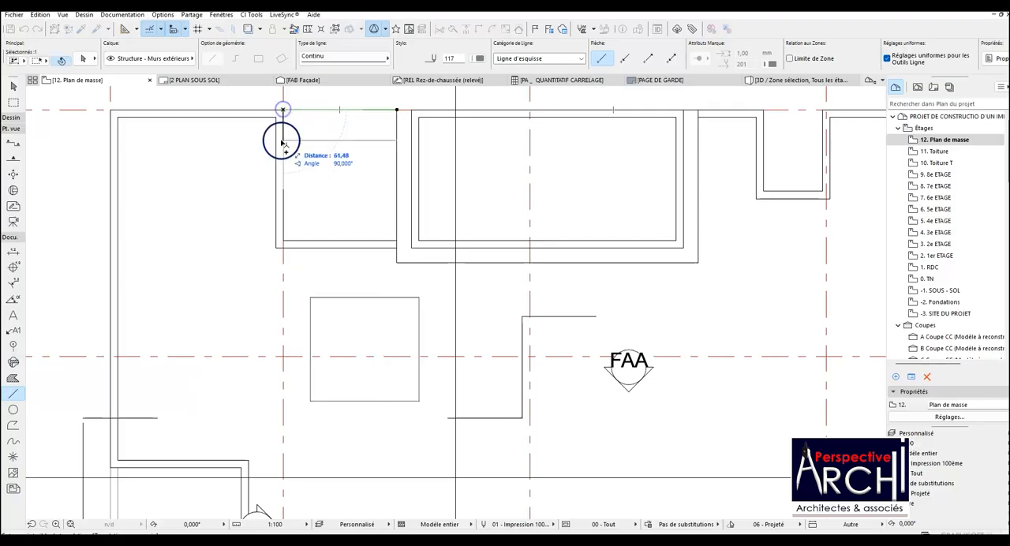
pyautogui.click(282, 117)
# Copy the pair of lines from the grid line B recess to the small recess beside grid line D.
pyautogui.hotkey('ctrl', 'shift', 'd')
pyautogui.click(292, 113)
pyautogui.scroll(-3, 433, 232)
pyautogui.scroll(3, 518, 158)
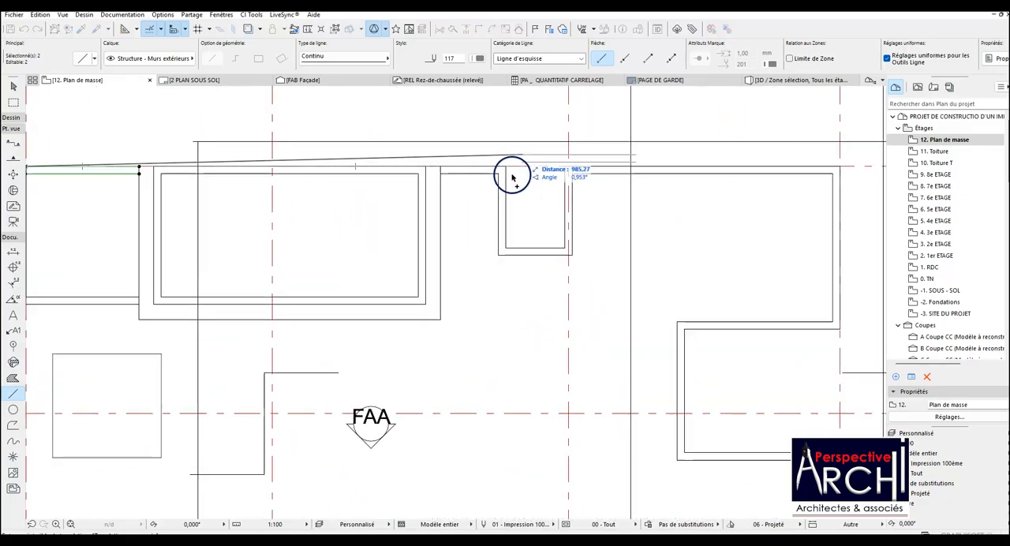
pyautogui.click(506, 167)
pyautogui.scroll(3, 609, 167)
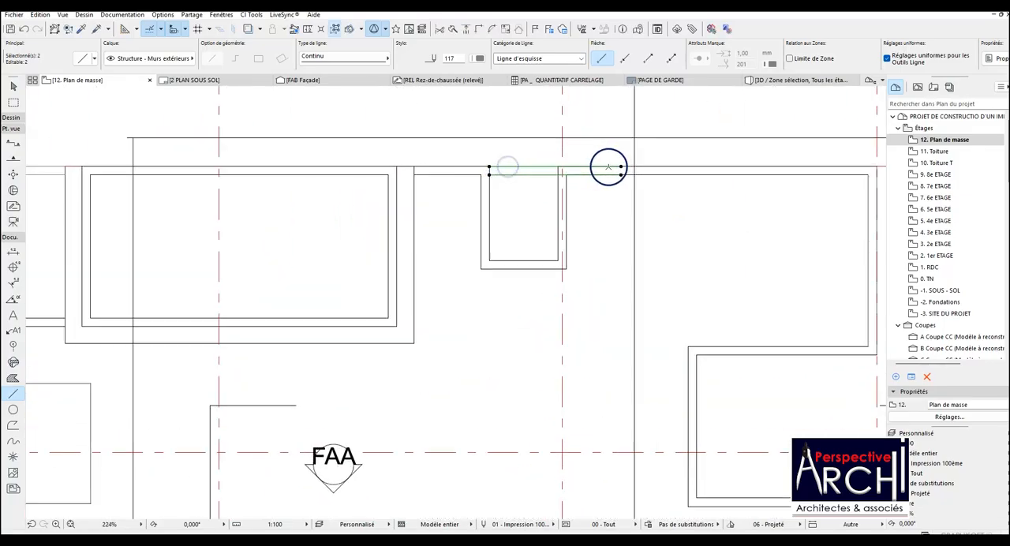
# Try to shorten both copied lines to the grid line D recess's width by moving their endpoints, and undo the change.
pyautogui.click(627, 167)
pyautogui.click(533, 166)
pyautogui.click(627, 179)
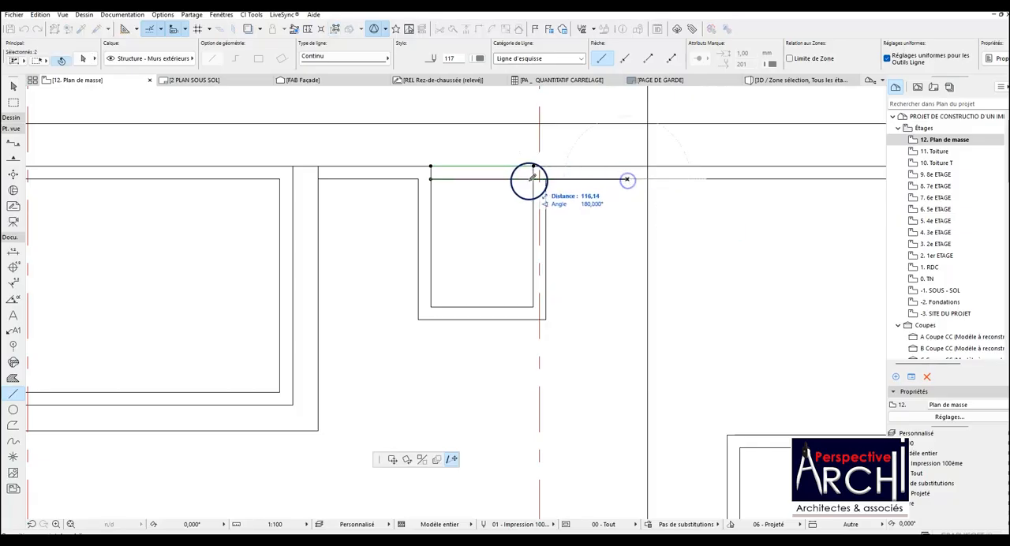
pyautogui.click(534, 180)
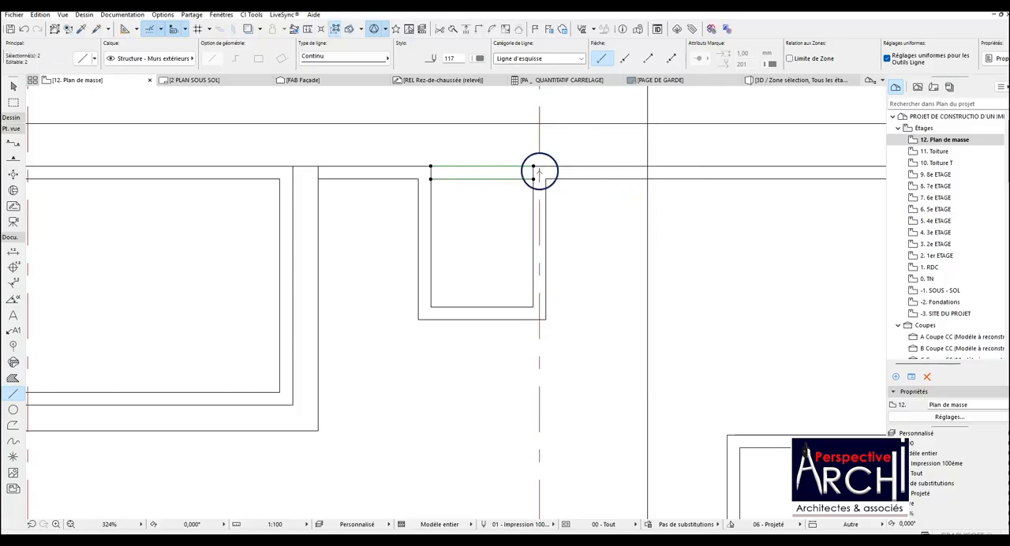
pyautogui.hotkey('ctrl', 'z')
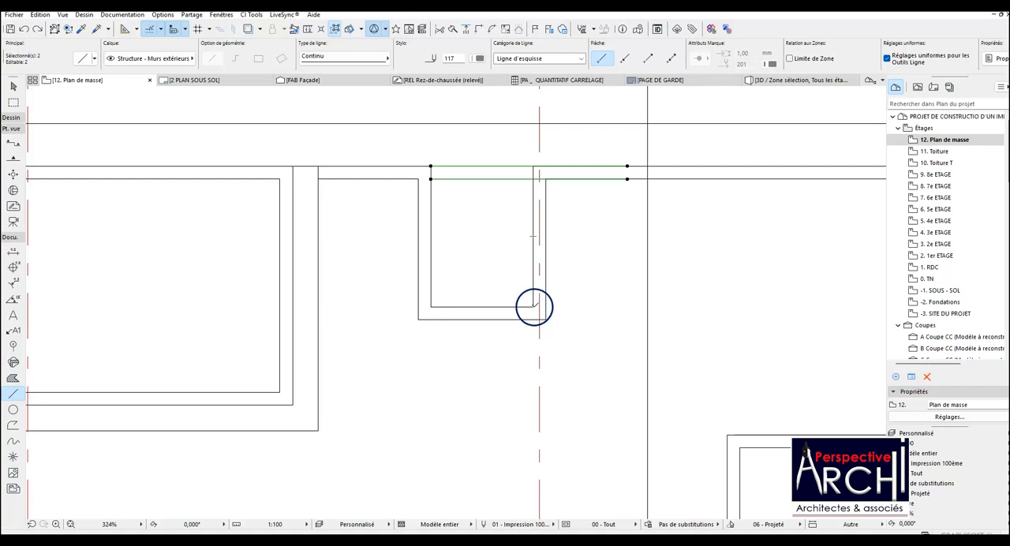
pyautogui.press('Escape')
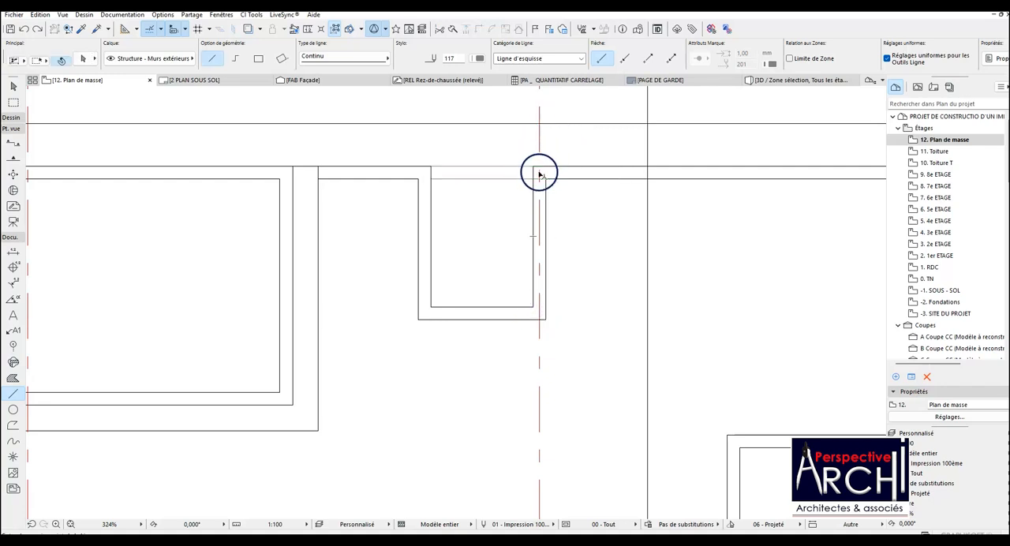
# Split both copied lines at the inner wall face of the small recess next to grid line D, picking the excess side.
pyautogui.click(525, 179)
pyautogui.keyDown('shift'); pyautogui.click(517, 167); pyautogui.keyUp('shift')
pyautogui.click(452, 29)
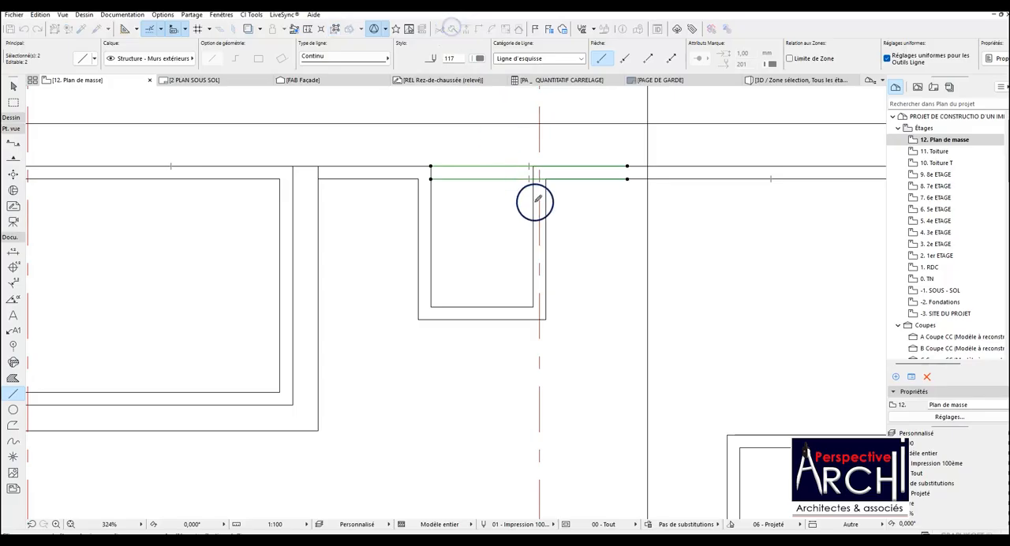
pyautogui.click(602, 150)
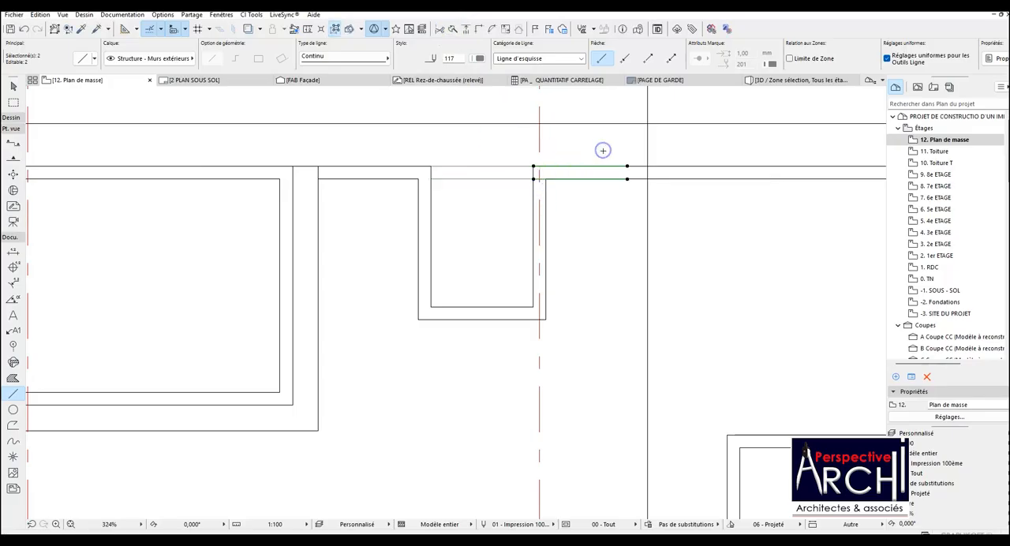
pyautogui.press('Escape')
# Copy the two vertical lines from the grid line A recess onto the opening of the grid line E recess at grid line 2.
pyautogui.scroll(-8, 515, 203)
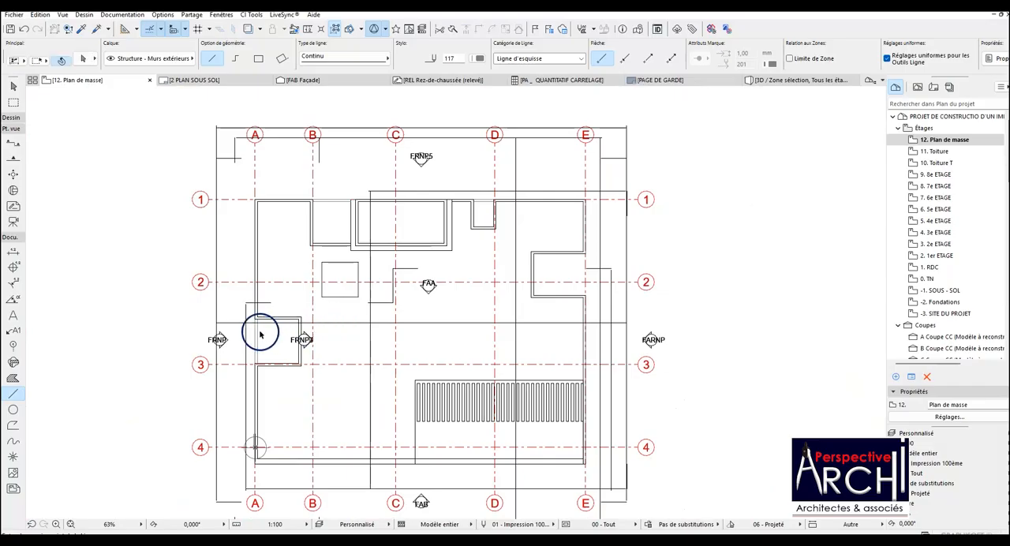
pyautogui.click(256, 334)
pyautogui.hotkey('ctrl', 'd')
pyautogui.scroll(-1, 257, 332)
pyautogui.scroll(1, 257, 332)
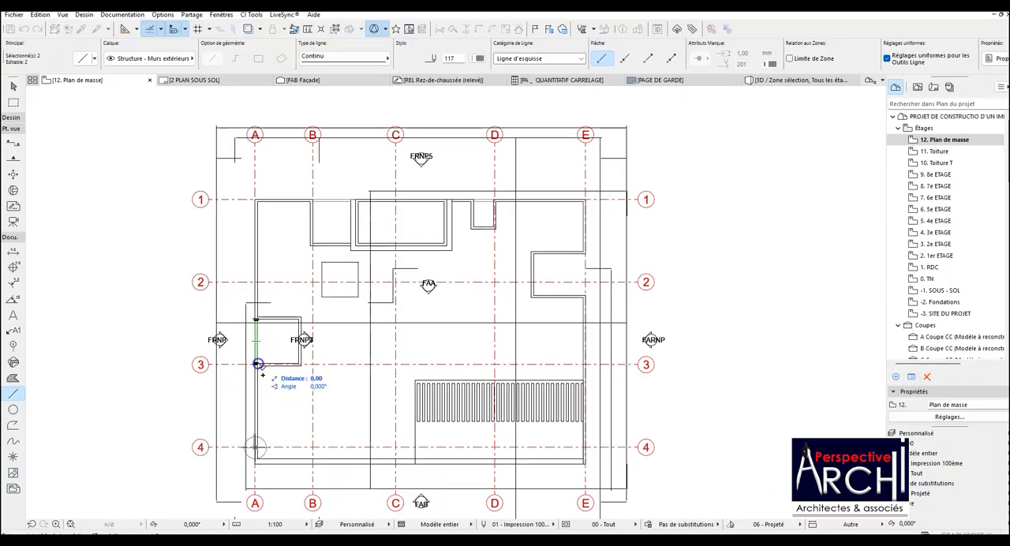
pyautogui.scroll(5, 590, 297)
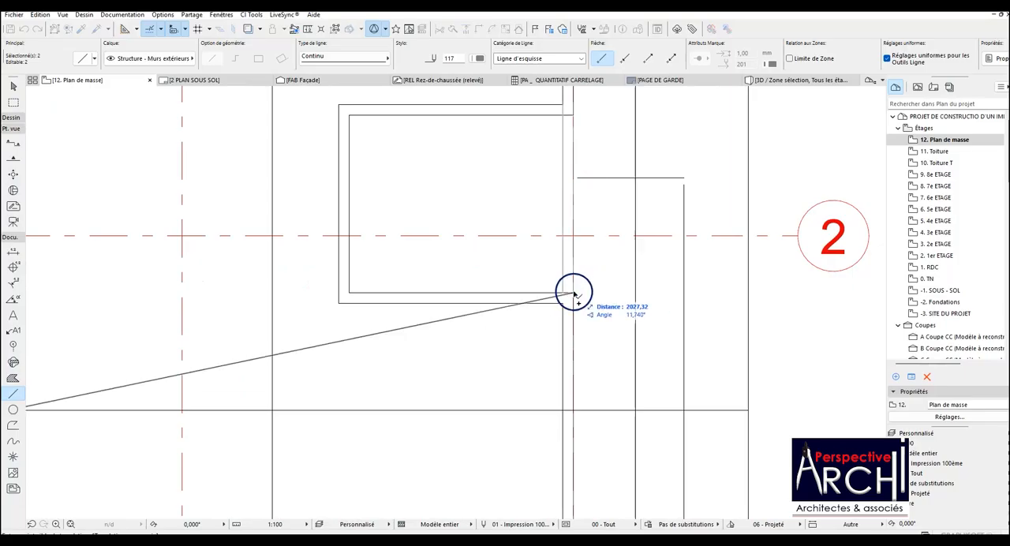
pyautogui.click(573, 294)
pyautogui.scroll(-4, 571, 292)
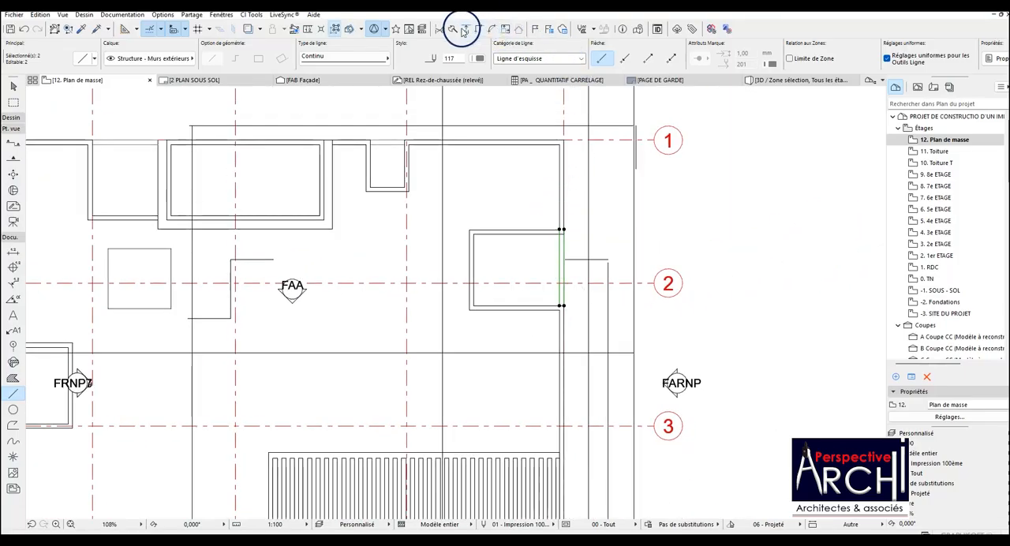
# Split the two vertical lines along the upper inner face of the grid line E recess, picking the excess side above it.
pyautogui.click(454, 30)
pyautogui.click(583, 317)
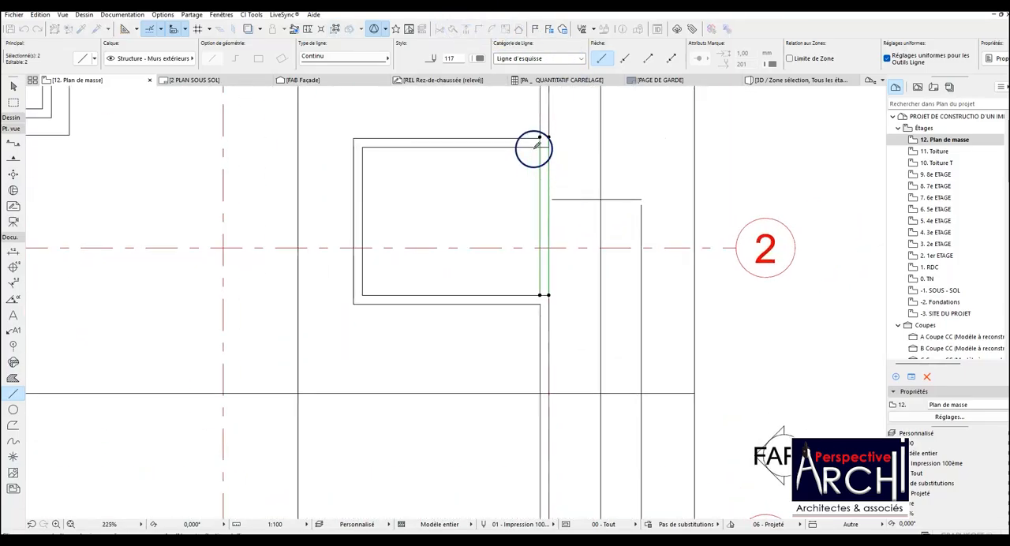
pyautogui.click(566, 135)
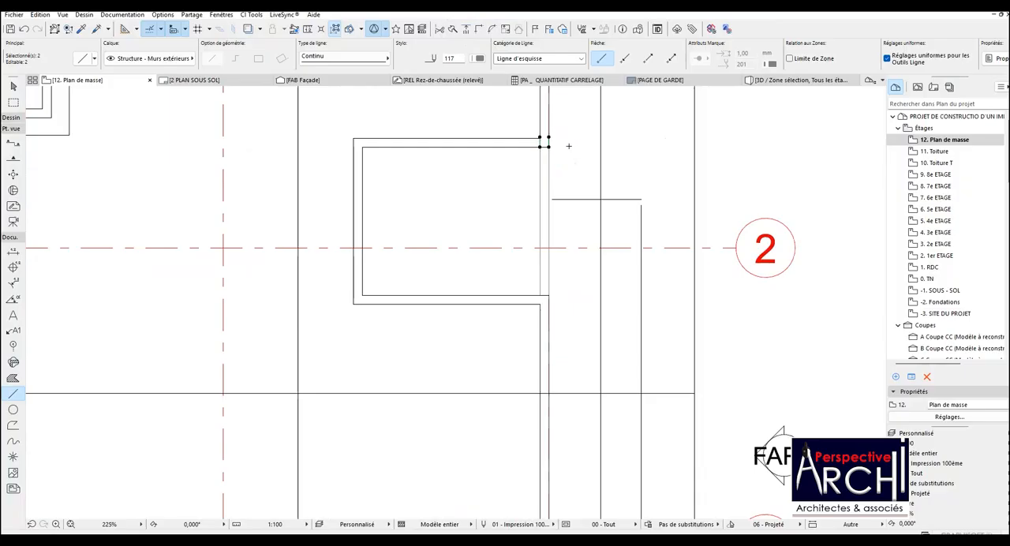
pyautogui.press('Escape')
pyautogui.scroll(-5, 536, 225)
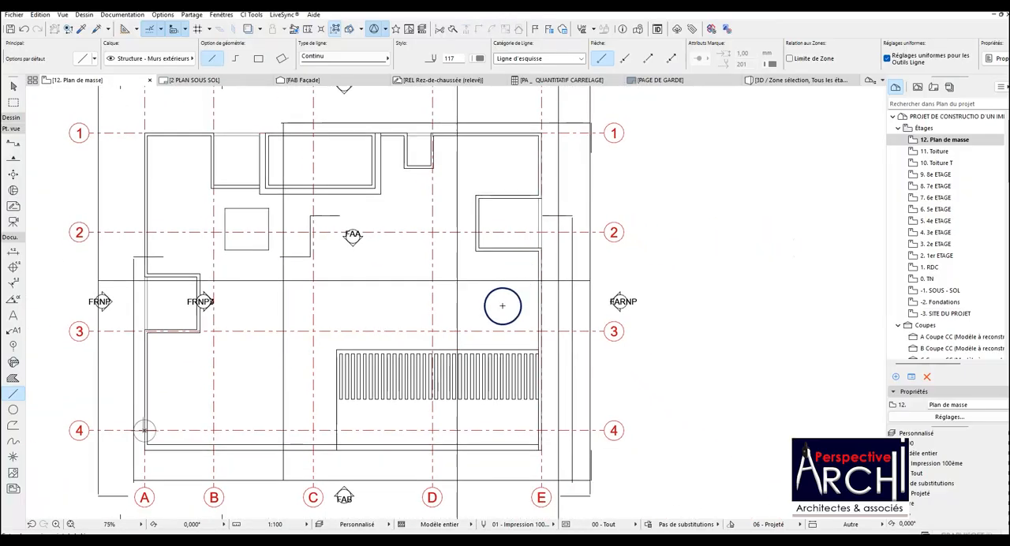
pyautogui.scroll(4, 484, 470)
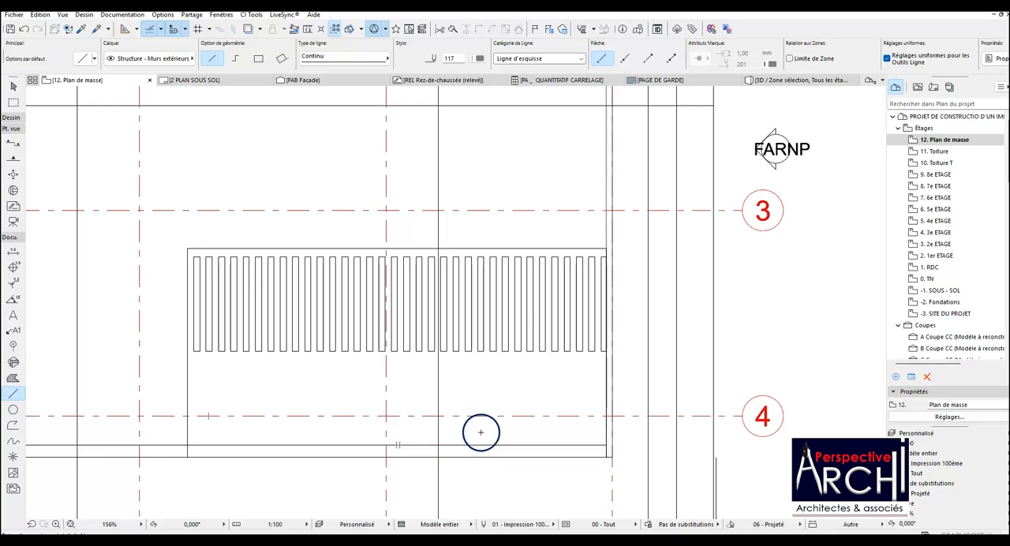
pyautogui.scroll(-5, 397, 308)
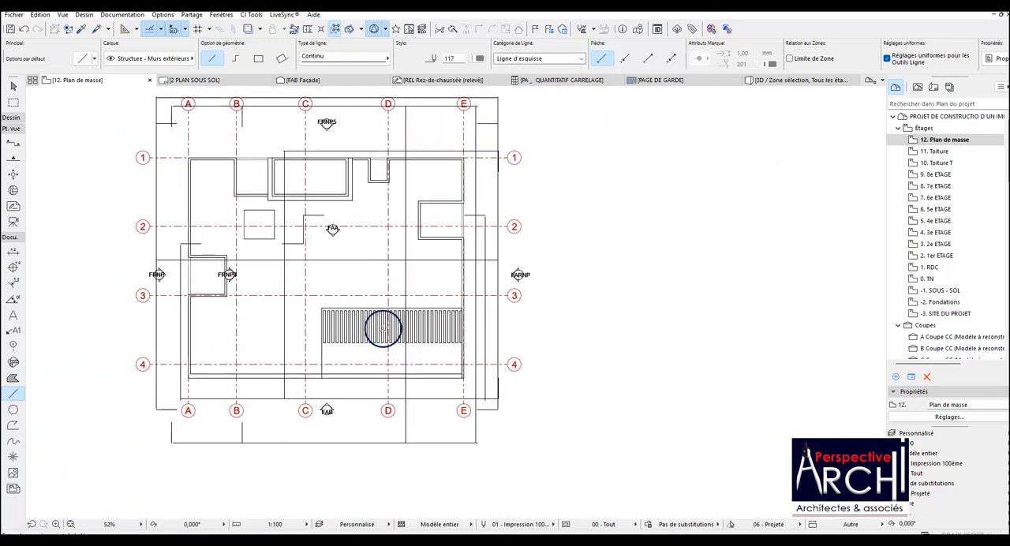
# On the 10. Toiture T storey, set the staircase's floor plan display to show on the storey above as well.
pyautogui.scroll(2, 290, 191)
pyautogui.scroll(-3, 394, 237)
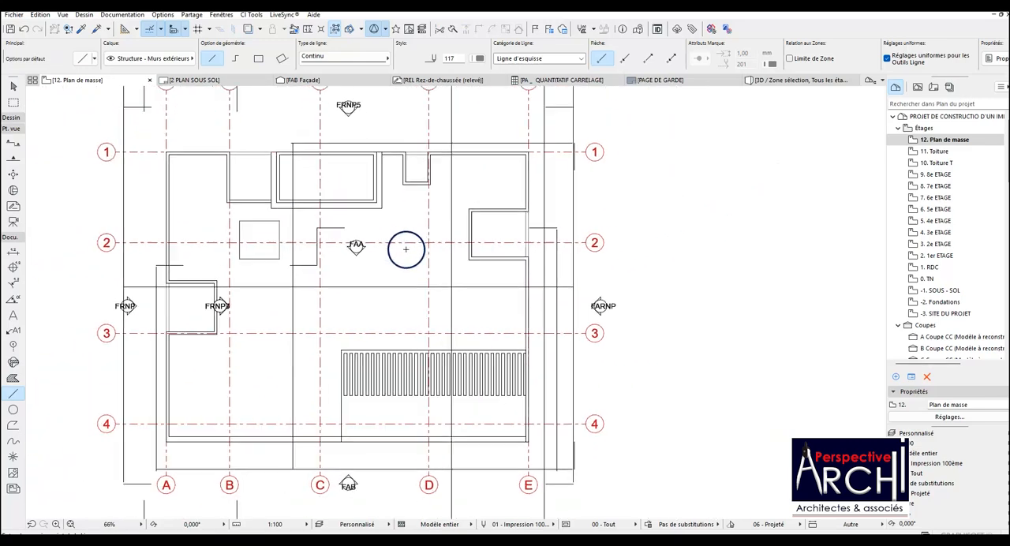
pyautogui.scroll(3, 354, 224)
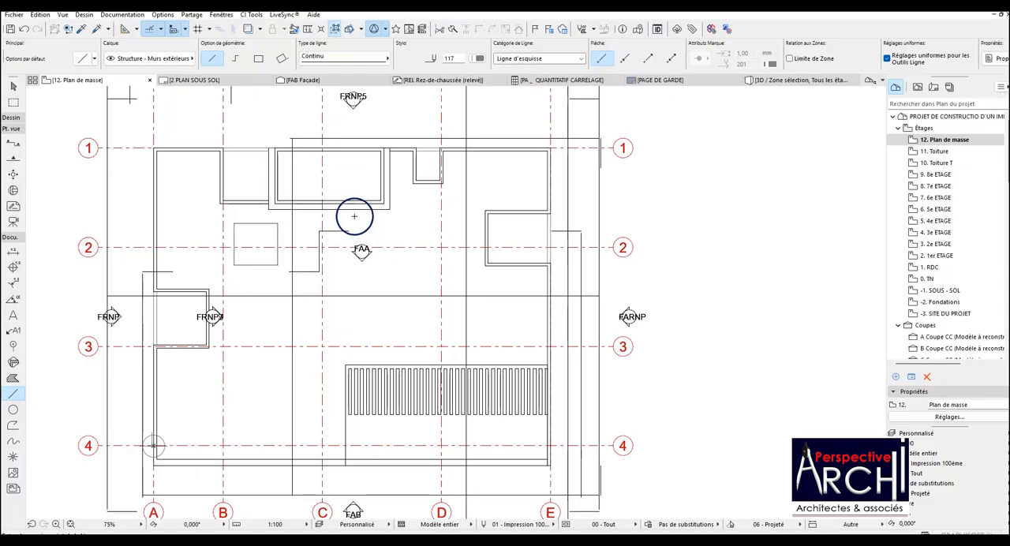
pyautogui.click(945, 151)
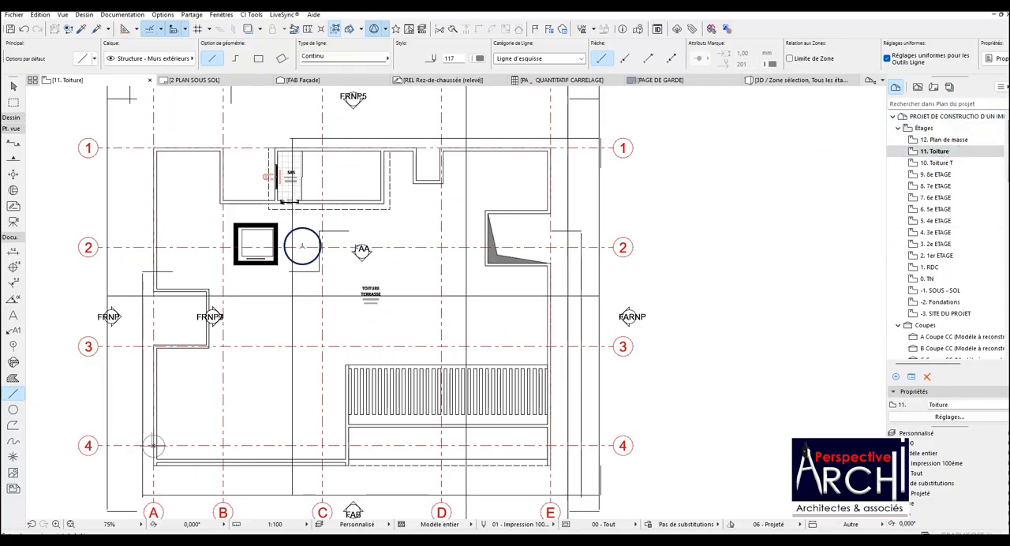
pyautogui.click(935, 163)
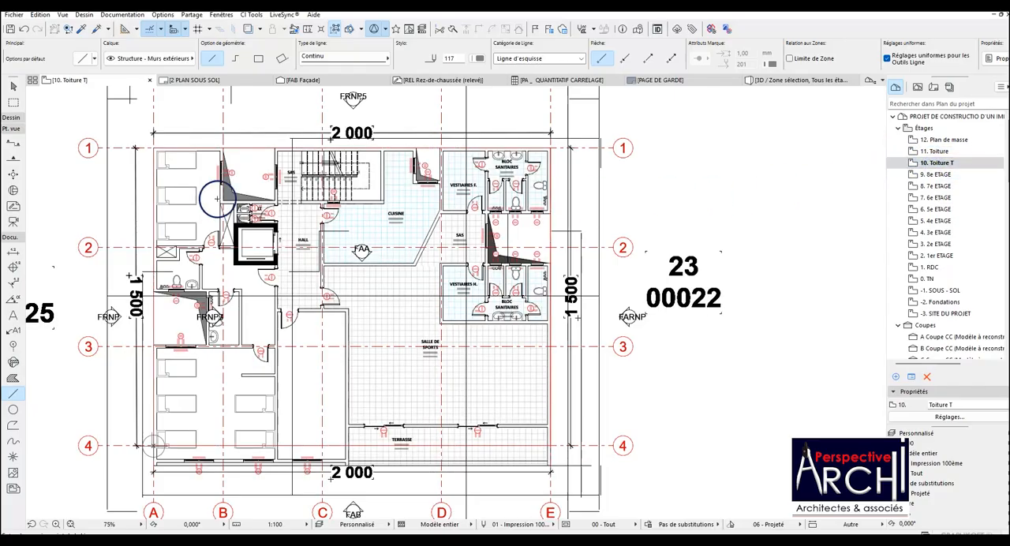
pyautogui.click(320, 167)
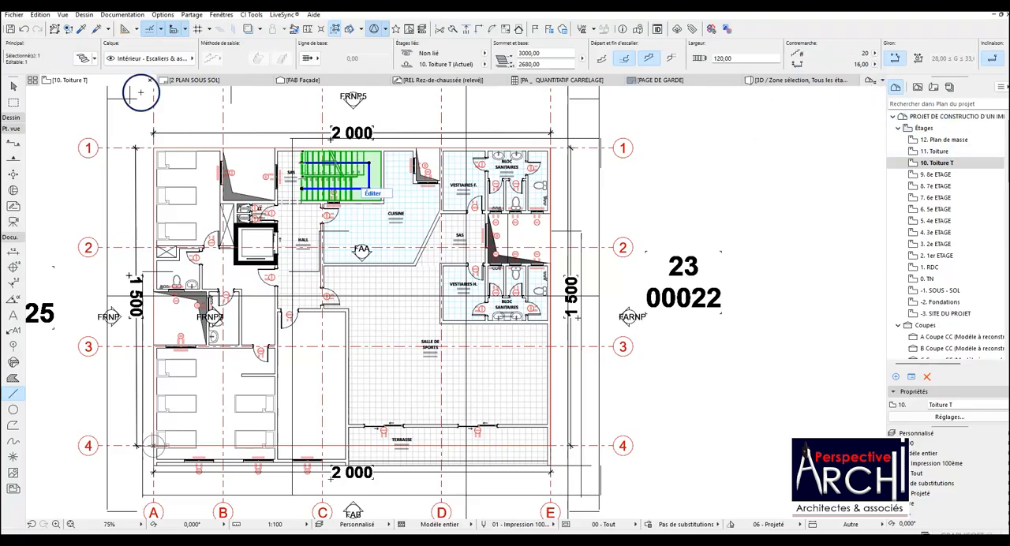
pyautogui.click(85, 58)
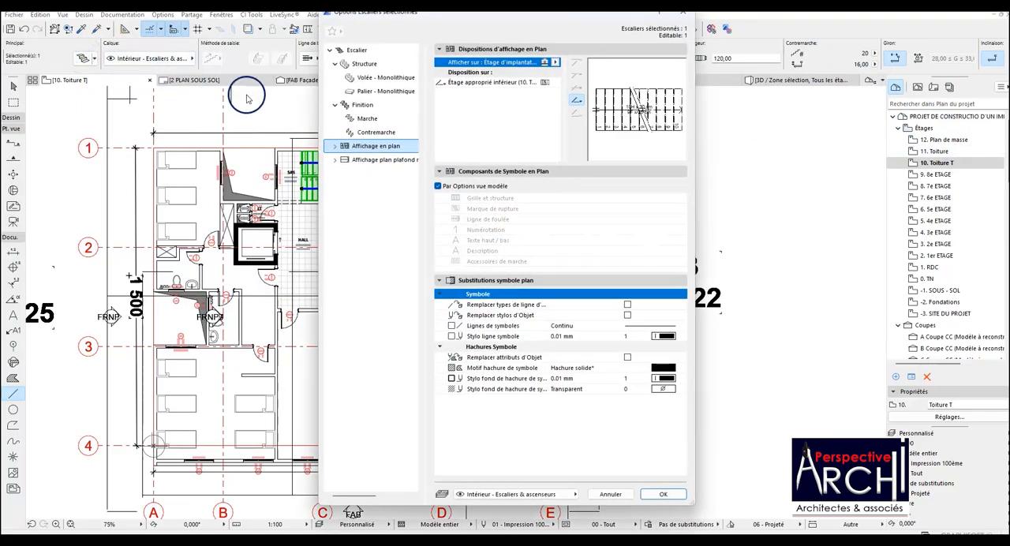
pyautogui.click(556, 63)
pyautogui.click(602, 73)
pyautogui.click(663, 494)
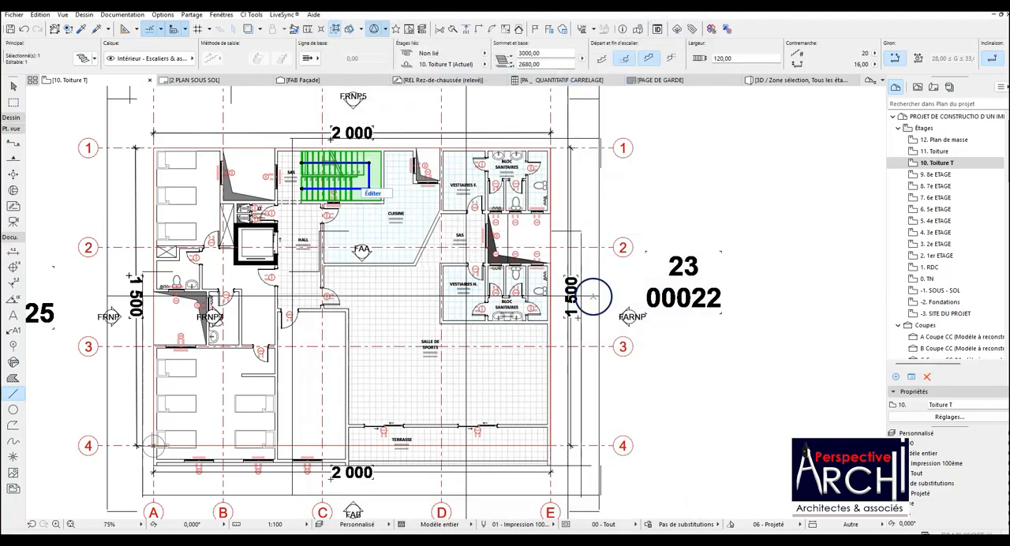
pyautogui.press('Escape')
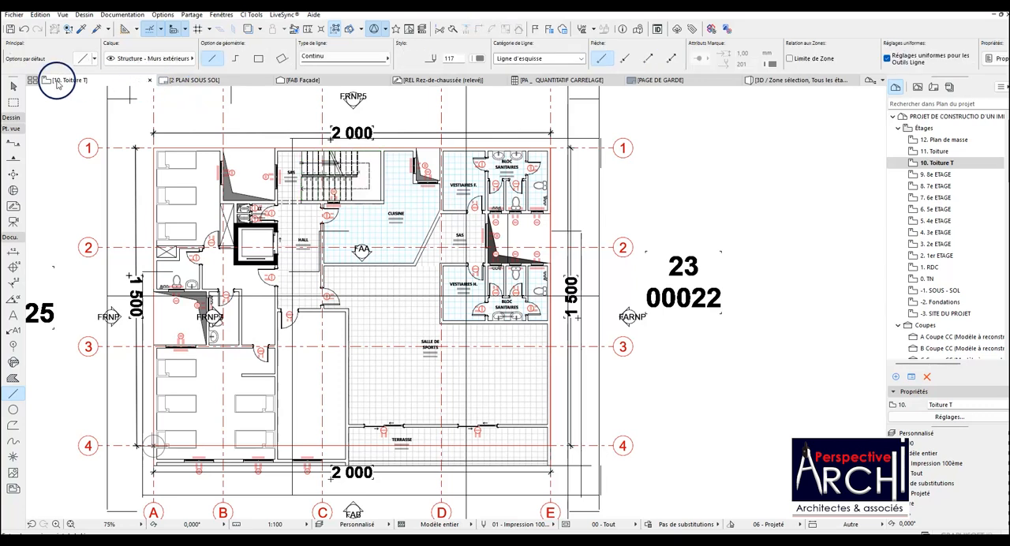
# Compare the 11. Toiture and 12. Plan de masse storeys, checking the staircase and the shading hatches in the recesses.
pyautogui.click(935, 152)
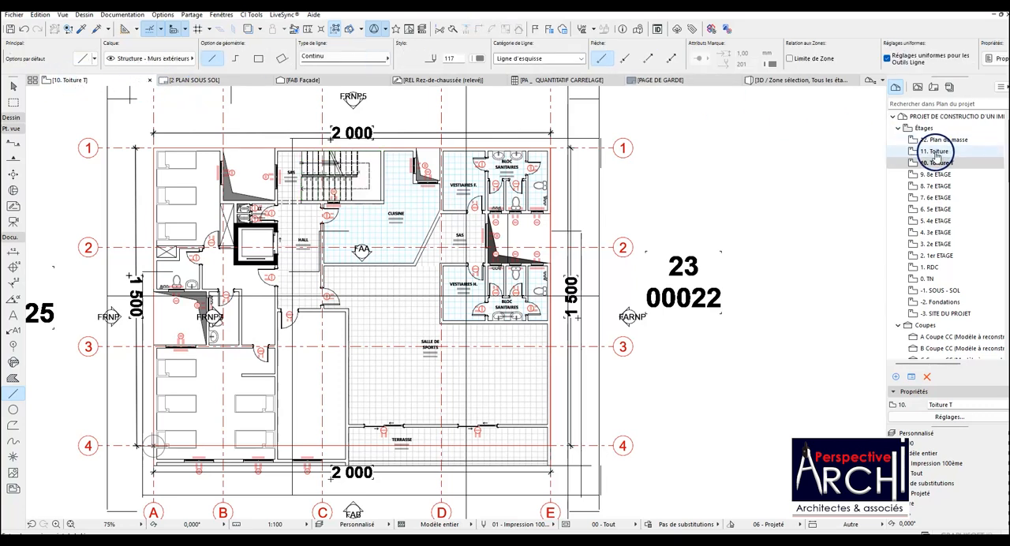
pyautogui.click(943, 139)
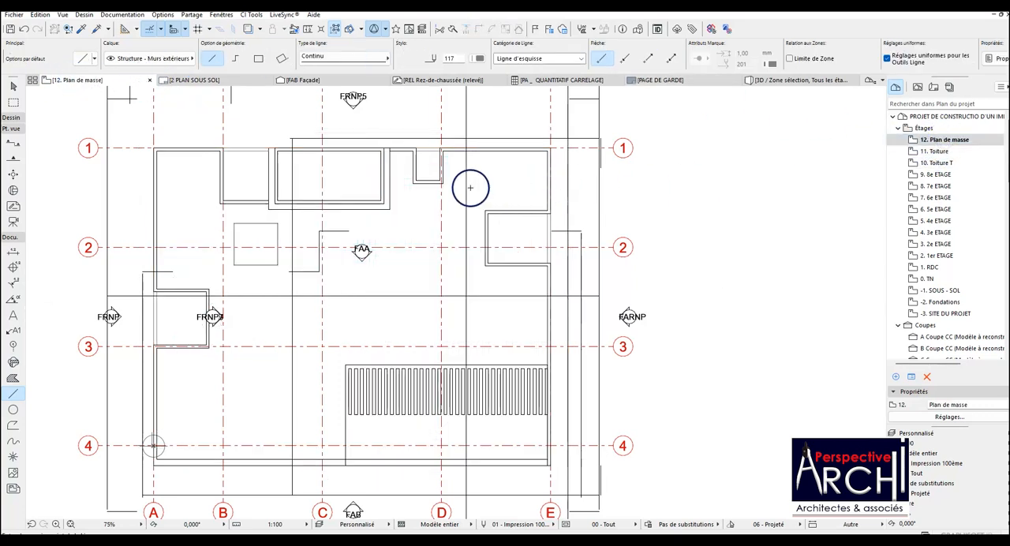
pyautogui.click(936, 152)
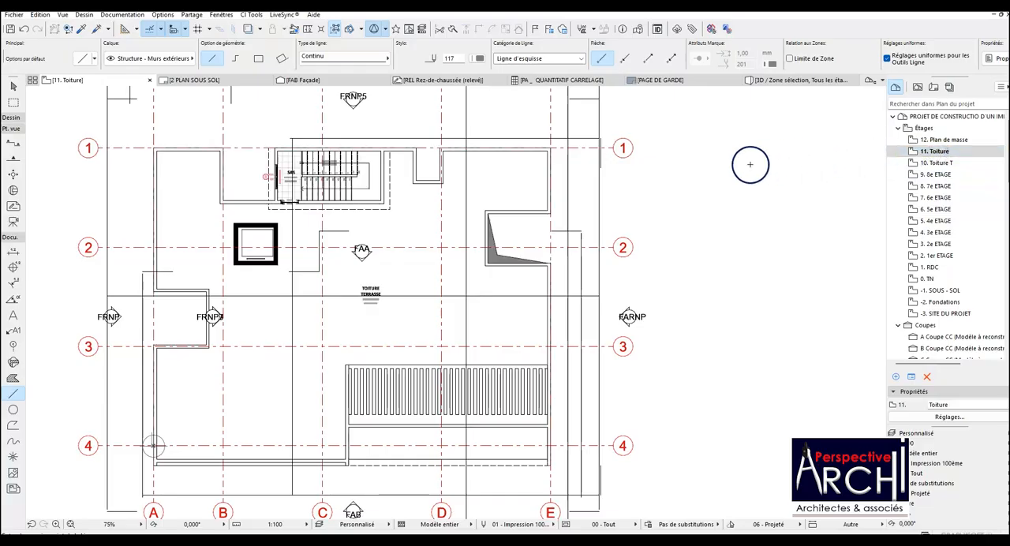
pyautogui.press('Escape')
pyautogui.scroll(-1, 325, 196)
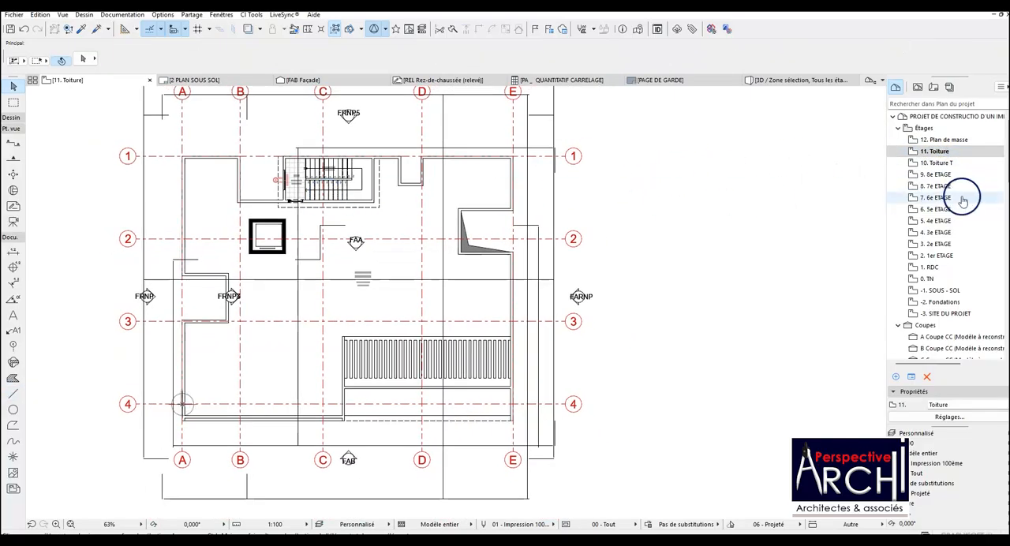
pyautogui.click(950, 140)
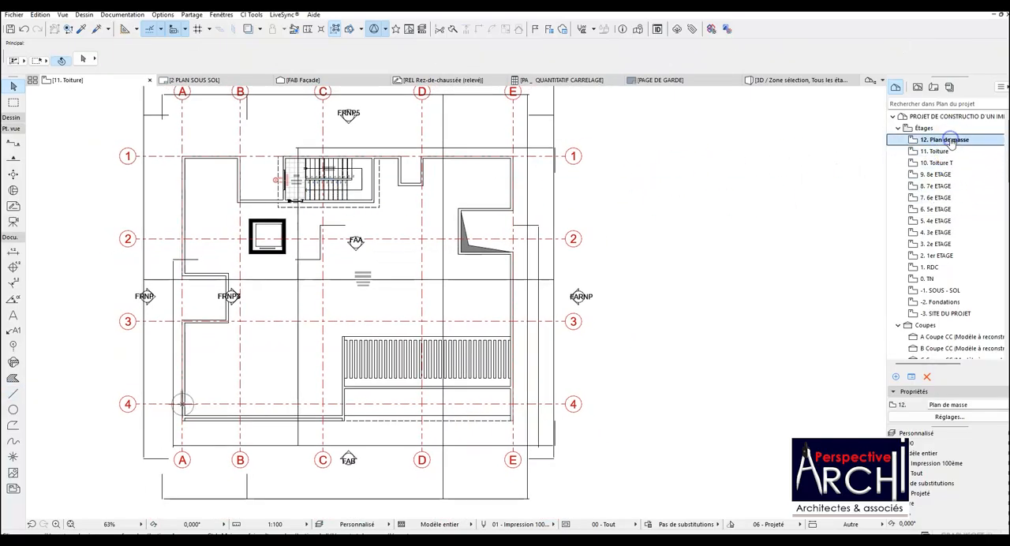
pyautogui.click(812, 176)
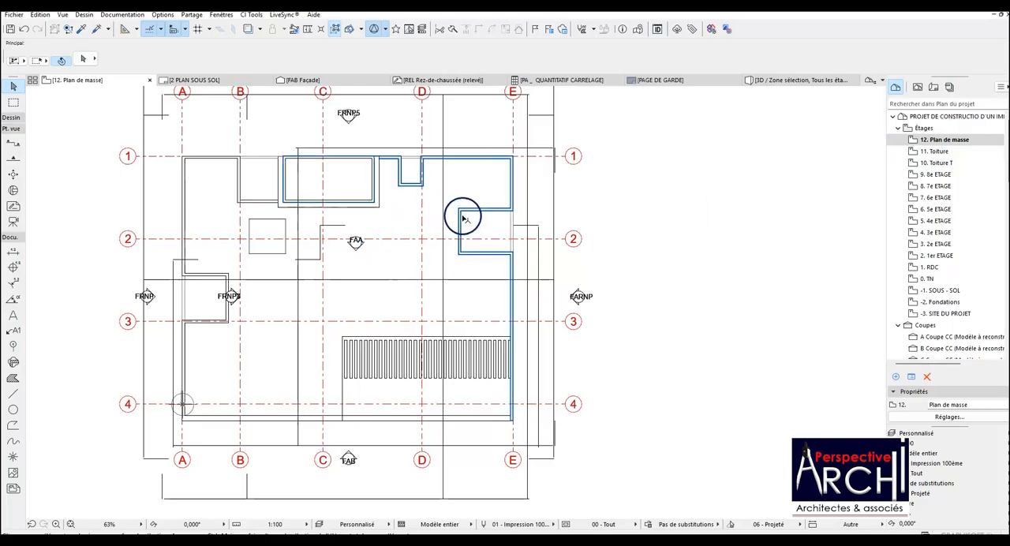
pyautogui.click(939, 150)
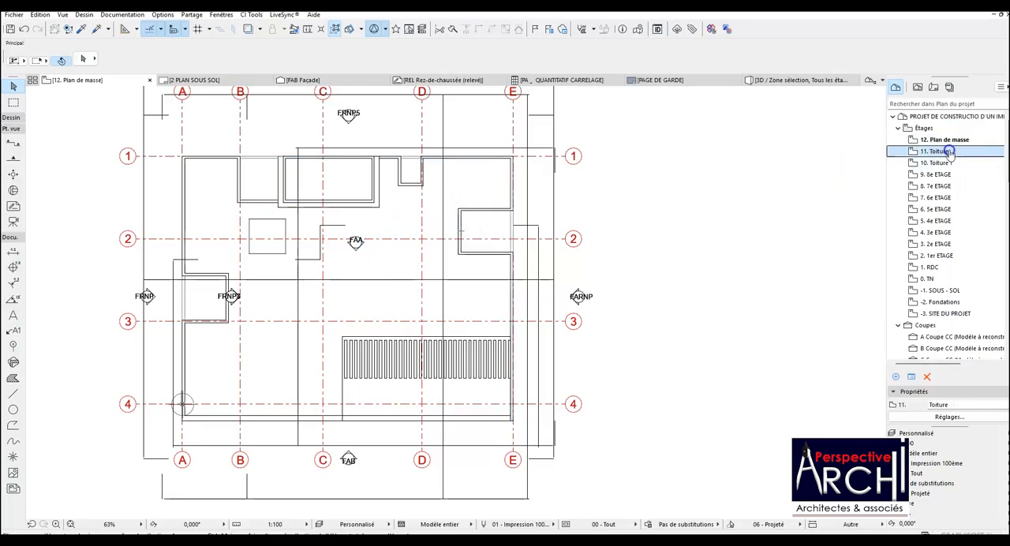
pyautogui.click(674, 191)
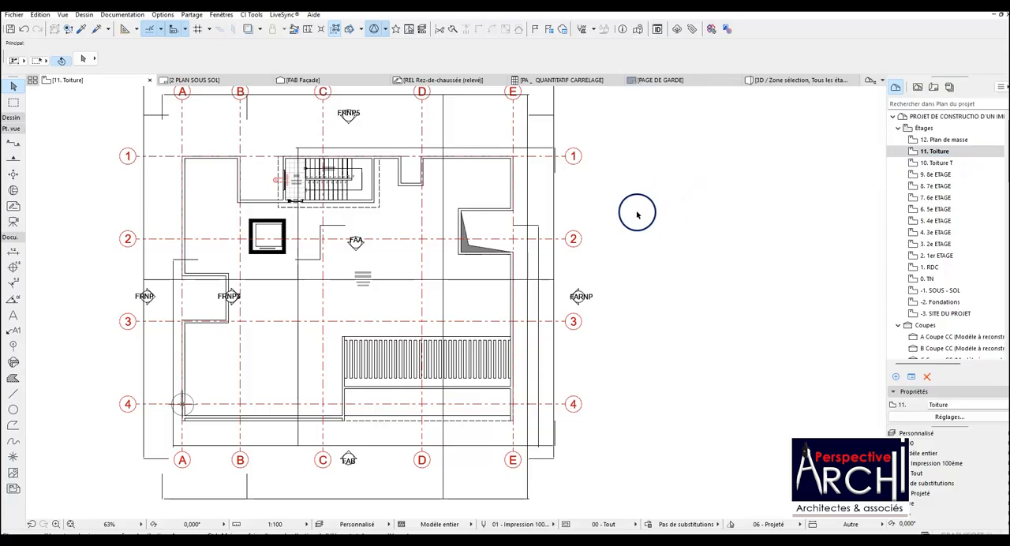
pyautogui.click(471, 225)
pyautogui.click(223, 292)
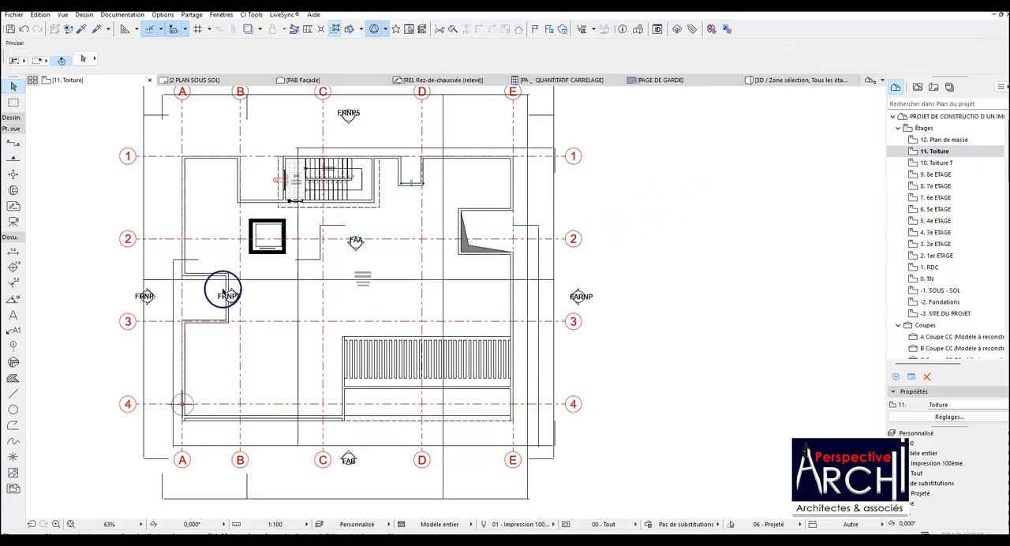
# Copy the four dark shading hatches of the recesses on the 10. Toiture T storey.
pyautogui.doubleClick(943, 164)
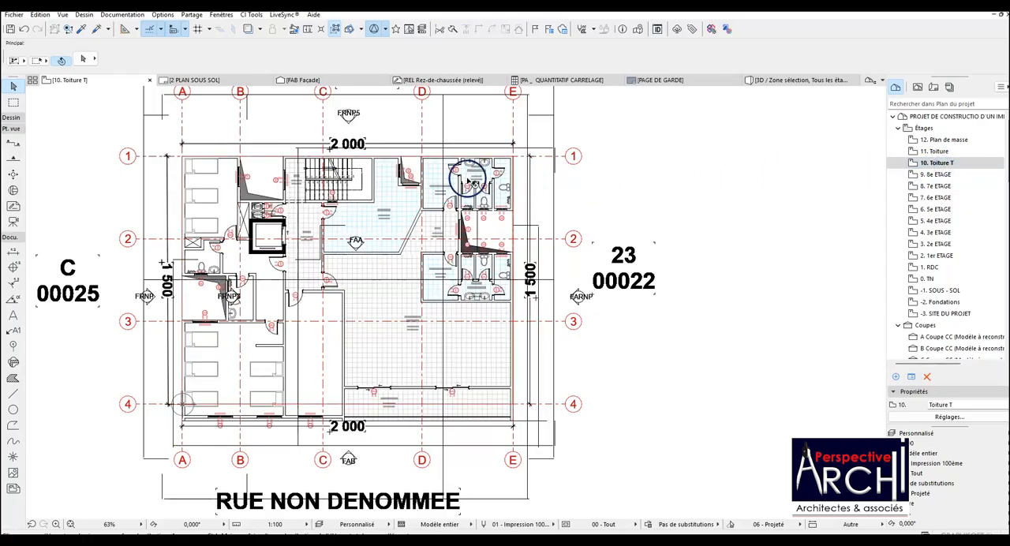
pyautogui.scroll(4, 410, 170)
pyautogui.click(402, 159)
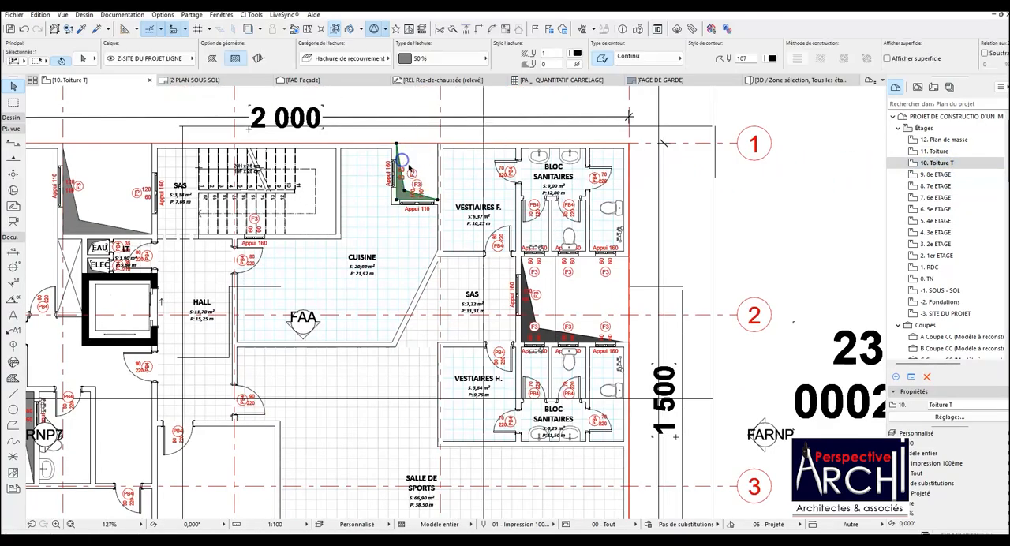
pyautogui.scroll(-4, 402, 159)
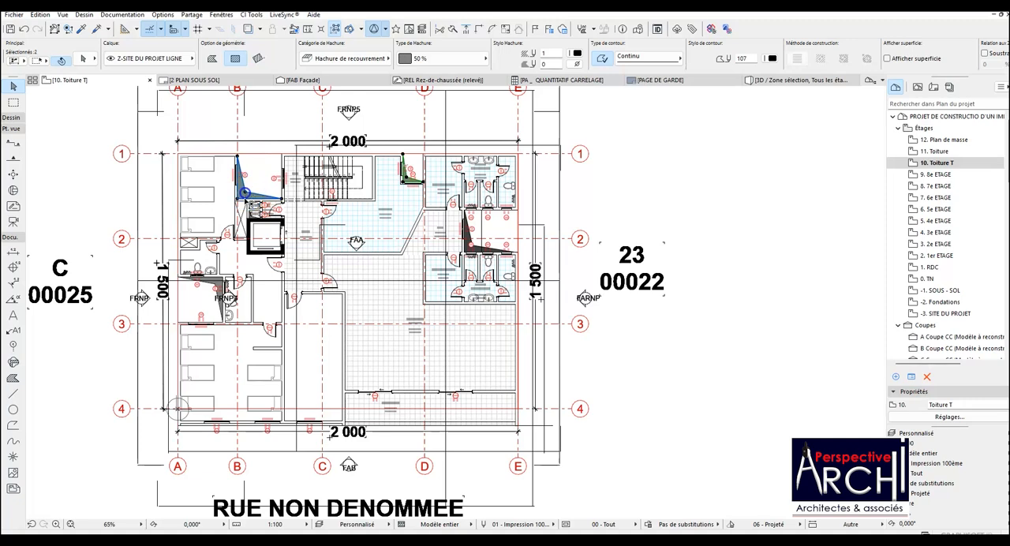
pyautogui.keyDown('shift'); pyautogui.click(213, 282); pyautogui.keyUp('shift')
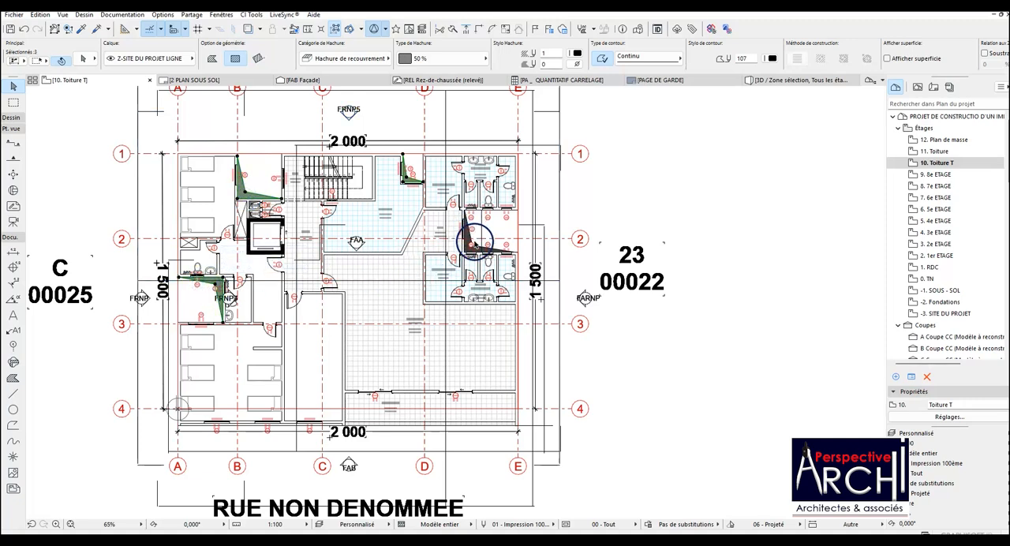
pyautogui.scroll(4, 473, 243)
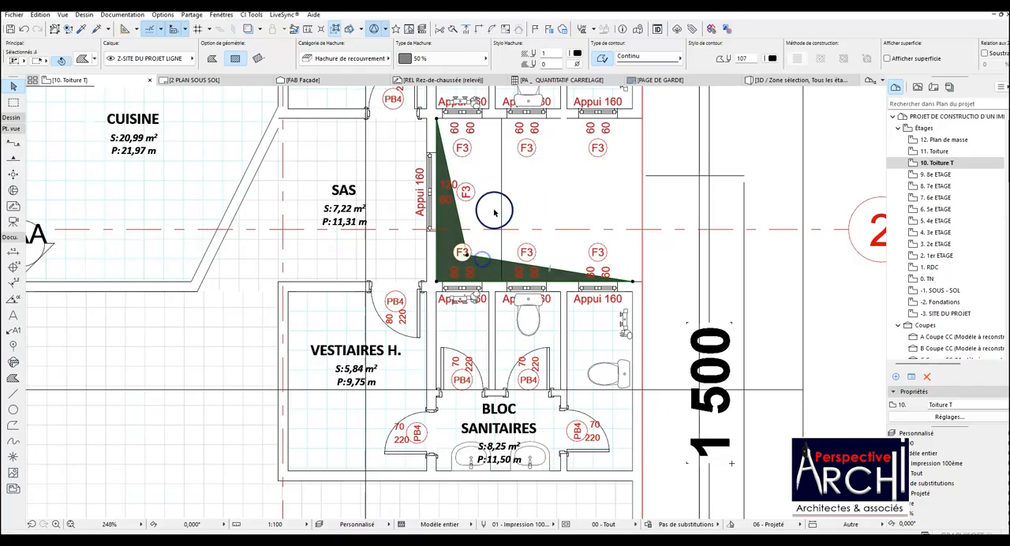
# On the 11. Toiture storey, delete the existing hatch in the grid line E recess and paste the four copied hatches.
pyautogui.doubleClick(939, 151)
pyautogui.scroll(-2, 528, 211)
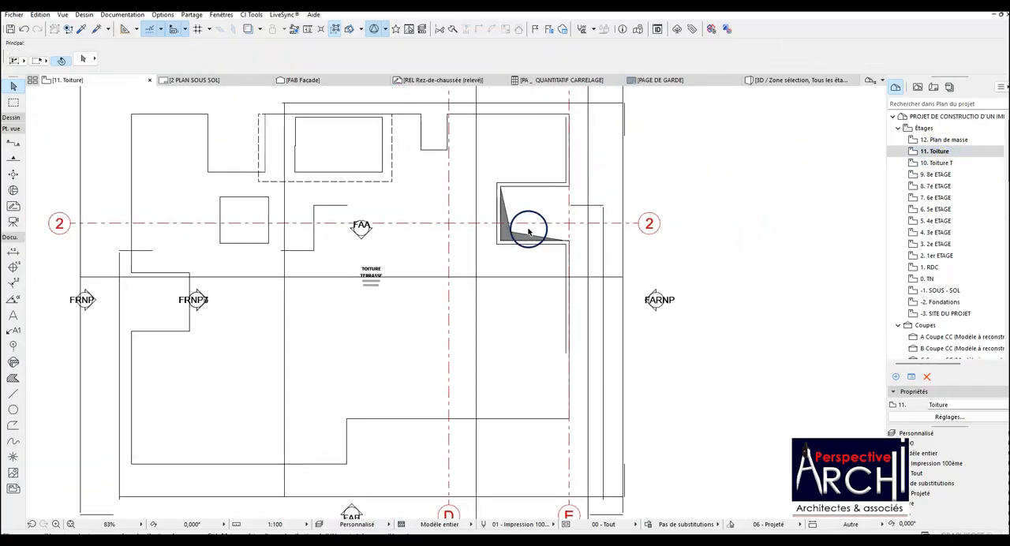
pyautogui.click(510, 224)
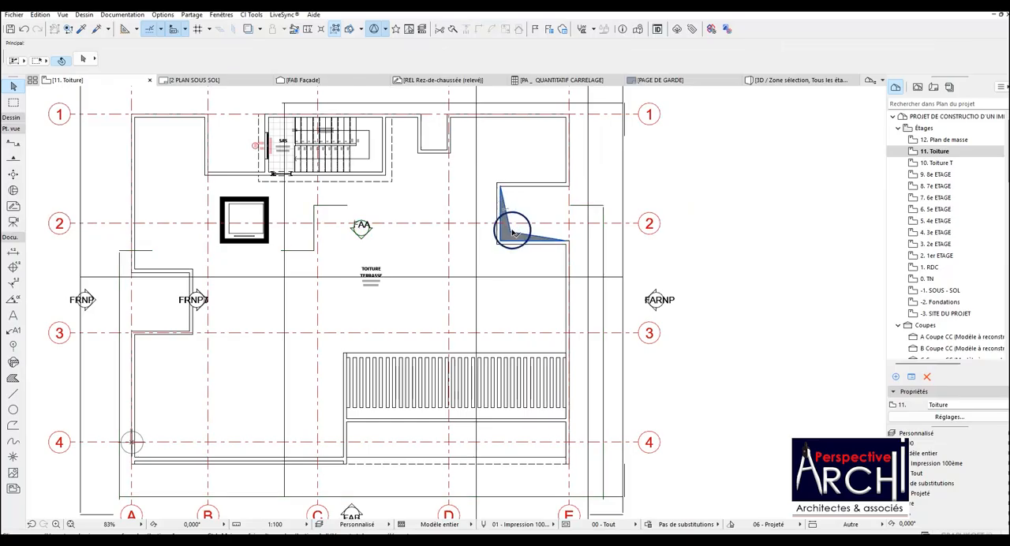
pyautogui.press('Delete')
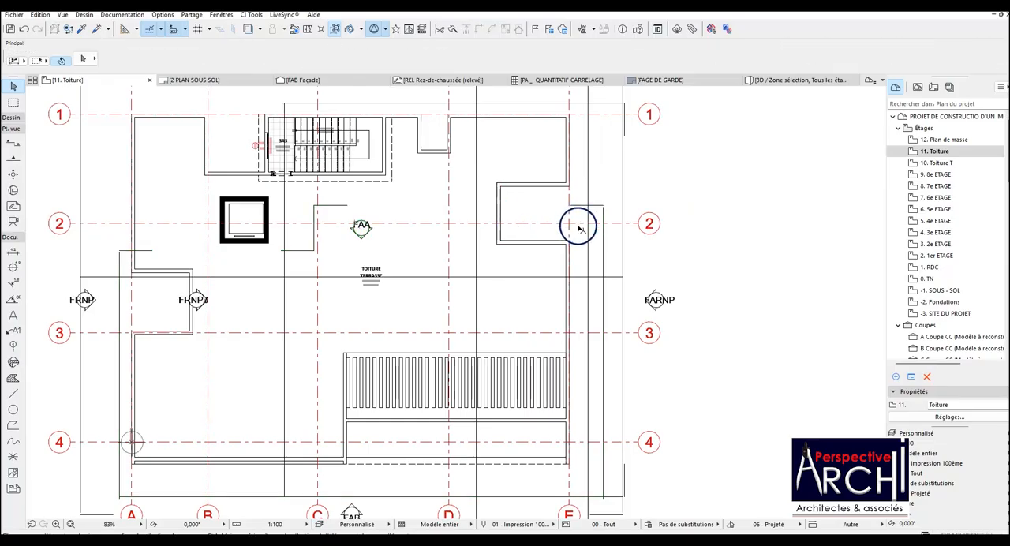
pyautogui.hotkey('ctrl', 'z')
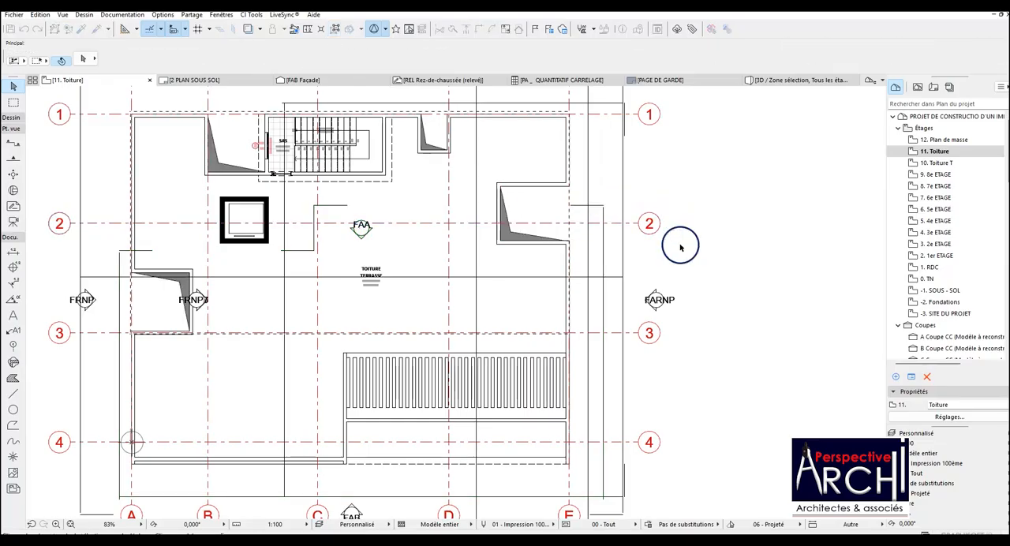
# Paste the four shading hatches into the recesses on the 12. Plan de masse storey.
pyautogui.click(942, 140)
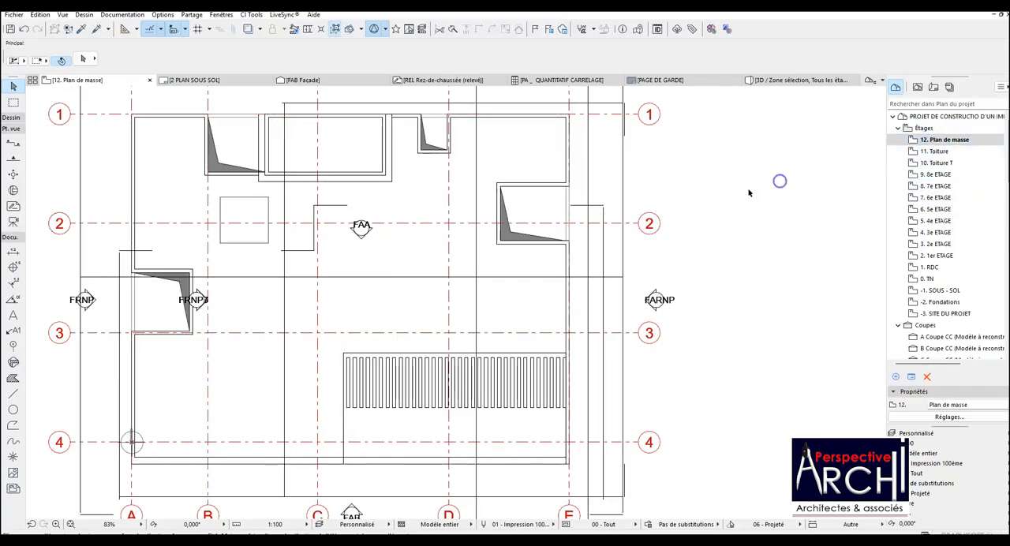
pyautogui.scroll(-2, 390, 304)
pyautogui.scroll(1, 327, 275)
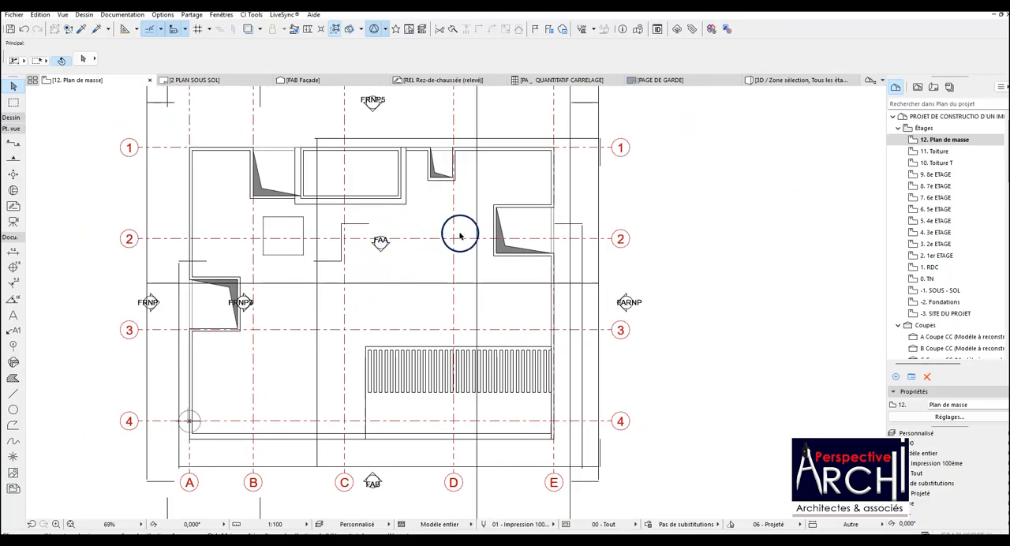
pyautogui.scroll(-1, 460, 236)
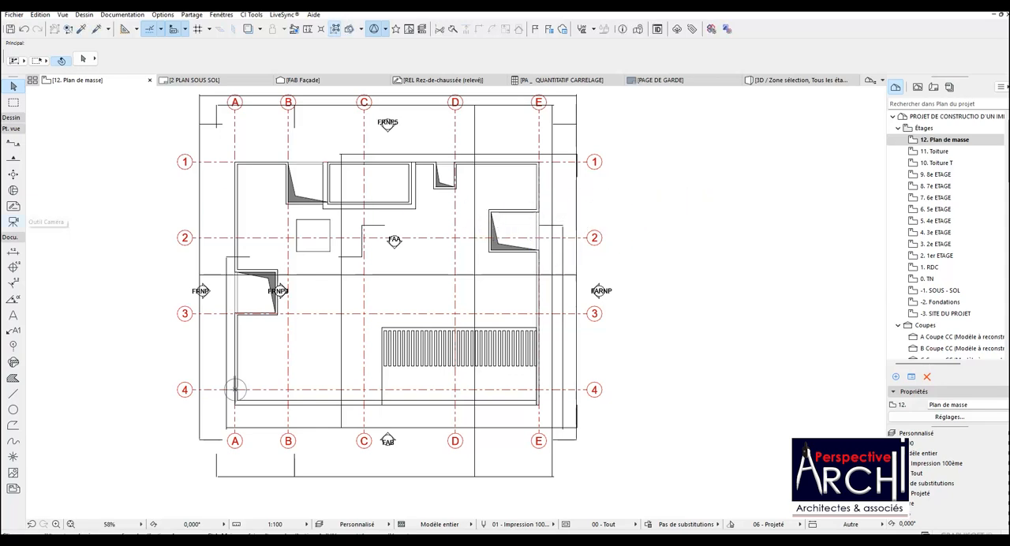
# Add a chain dimension outside the grid line A facade, from the corner near grid line 4 through both recess edges to the grid line 1 corner.
pyautogui.click(13, 251)
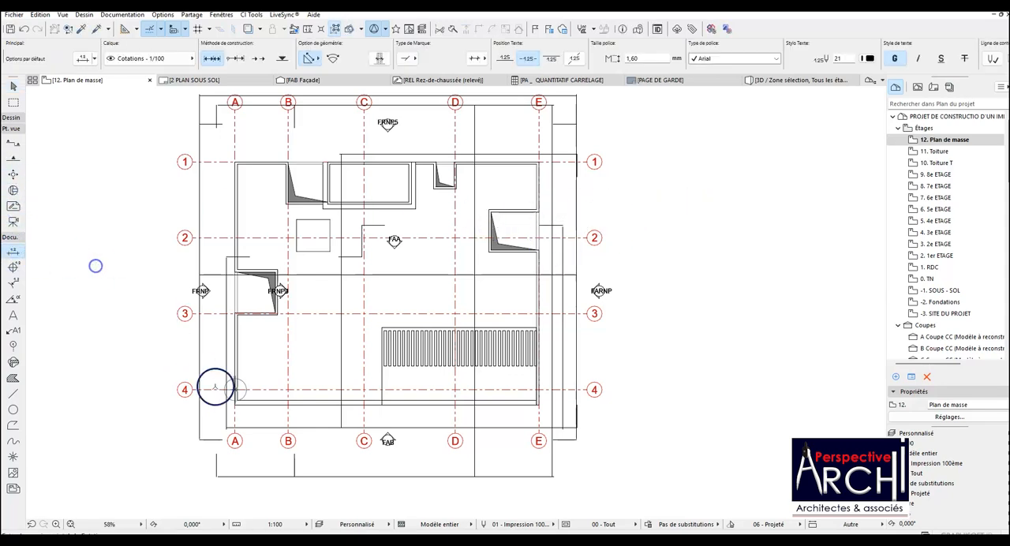
pyautogui.scroll(3, 225, 397)
pyautogui.click(242, 409)
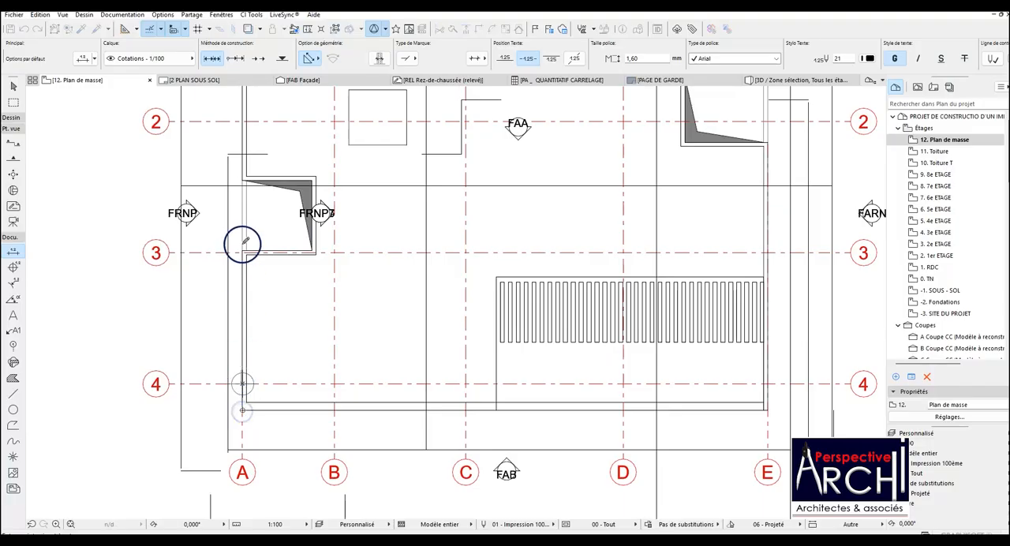
pyautogui.click(242, 180)
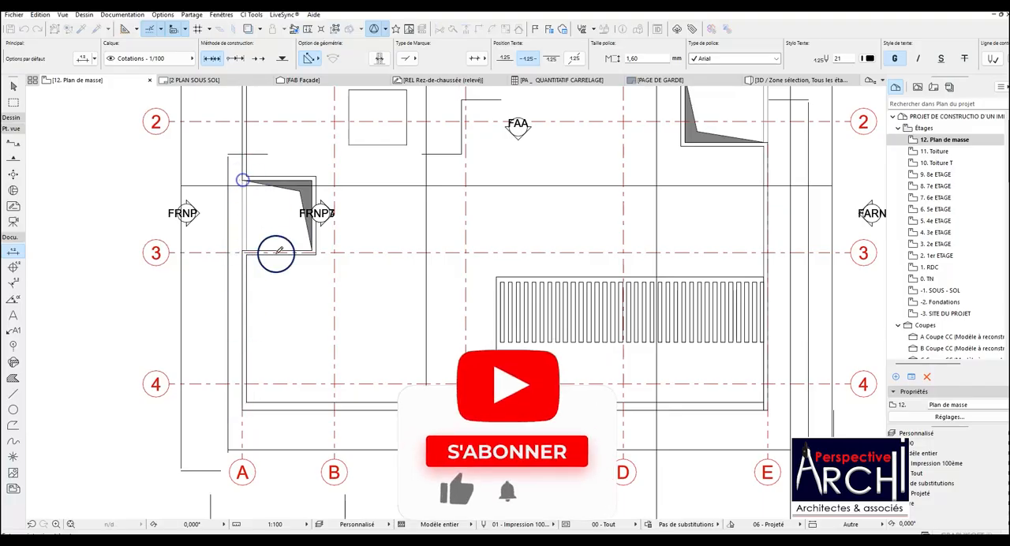
pyautogui.scroll(-5, 266, 135)
pyautogui.scroll(4, 259, 124)
pyautogui.click(257, 115)
pyautogui.doubleClick(239, 319)
pyautogui.click(233, 318)
pyautogui.scroll(-2, 240, 309)
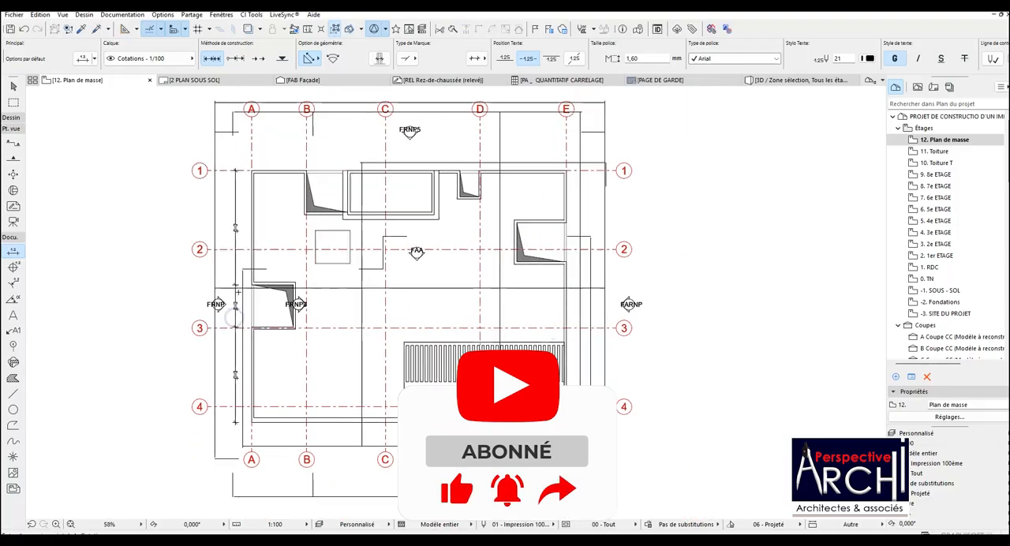
# Add an overall dimension below the grid line 4 facade, from the grid line A corner to the grid line E corner.
pyautogui.scroll(3, 229, 276)
pyautogui.scroll(-3, 259, 469)
pyautogui.scroll(2, 253, 430)
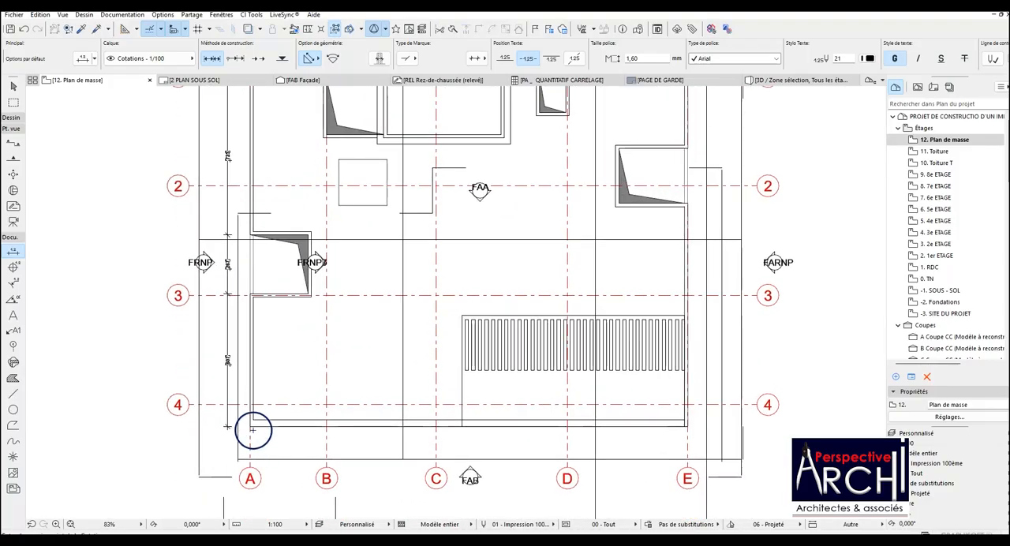
pyautogui.scroll(1, 691, 428)
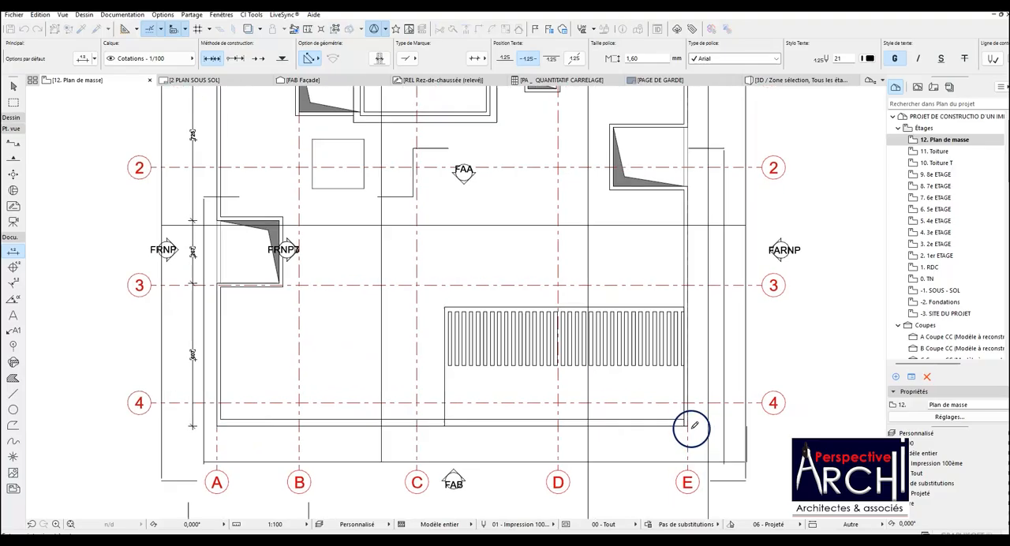
pyautogui.scroll(3, 691, 428)
pyautogui.scroll(-3, 686, 422)
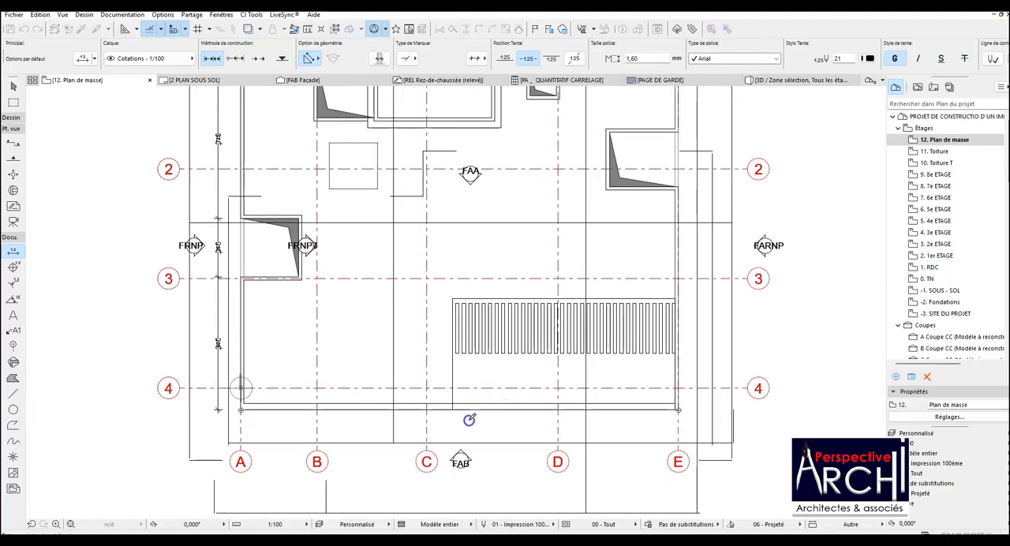
pyautogui.scroll(-4, 482, 412)
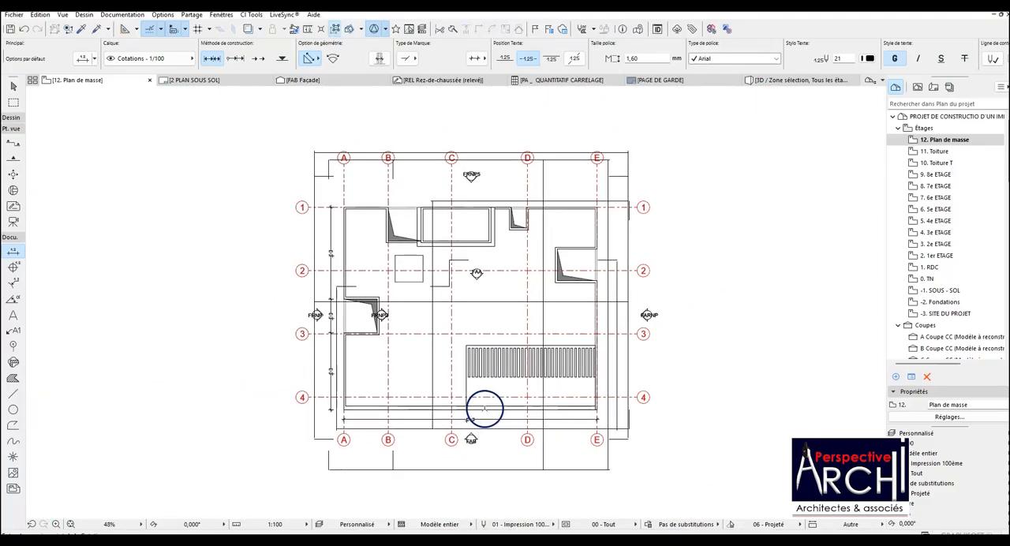
# Add a chain dimension outside the grid line E facade, from the corner near grid line 4 through both recess edges to the grid line 1 corner.
pyautogui.scroll(3, 592, 284)
pyautogui.scroll(-1, 599, 270)
pyautogui.scroll(3, 571, 330)
pyautogui.scroll(-4, 584, 324)
pyautogui.scroll(3, 571, 461)
pyautogui.click(569, 446)
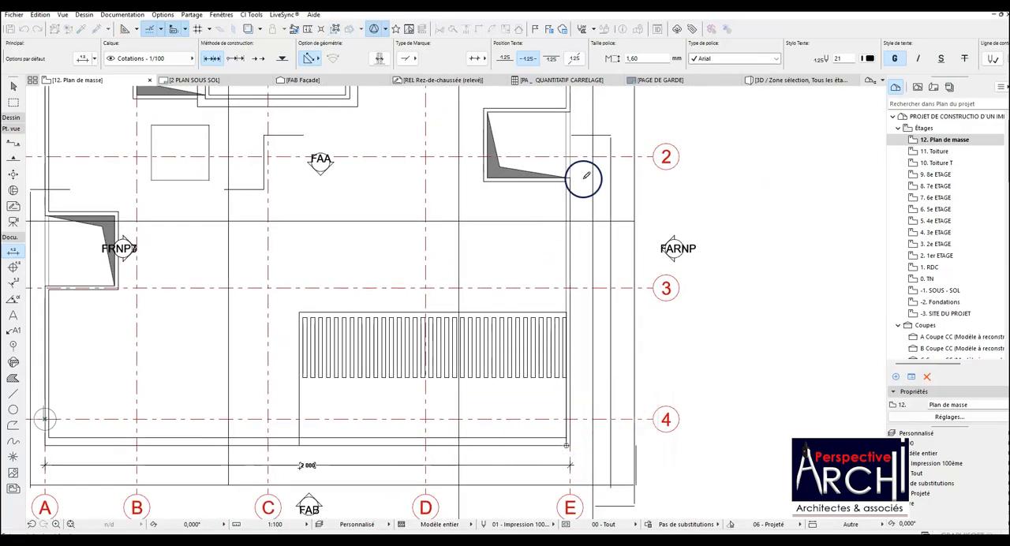
pyautogui.scroll(-3, 571, 169)
pyautogui.scroll(4, 556, 158)
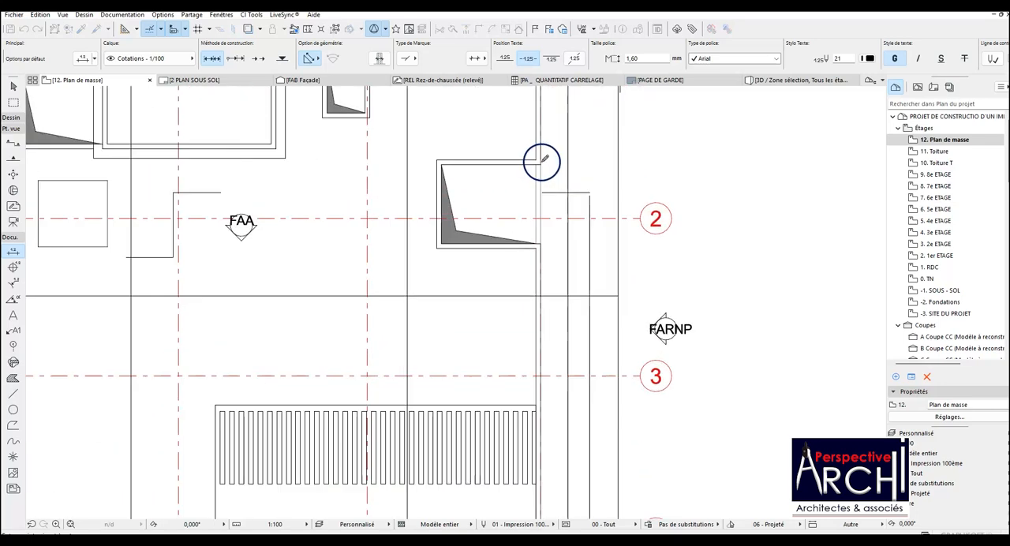
pyautogui.scroll(-2, 415, 377)
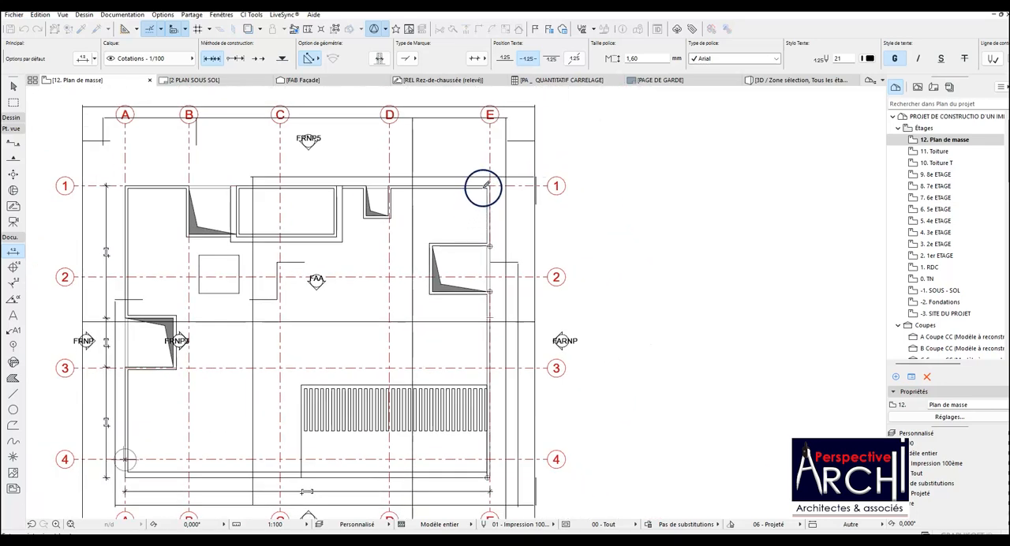
pyautogui.scroll(-2, 469, 316)
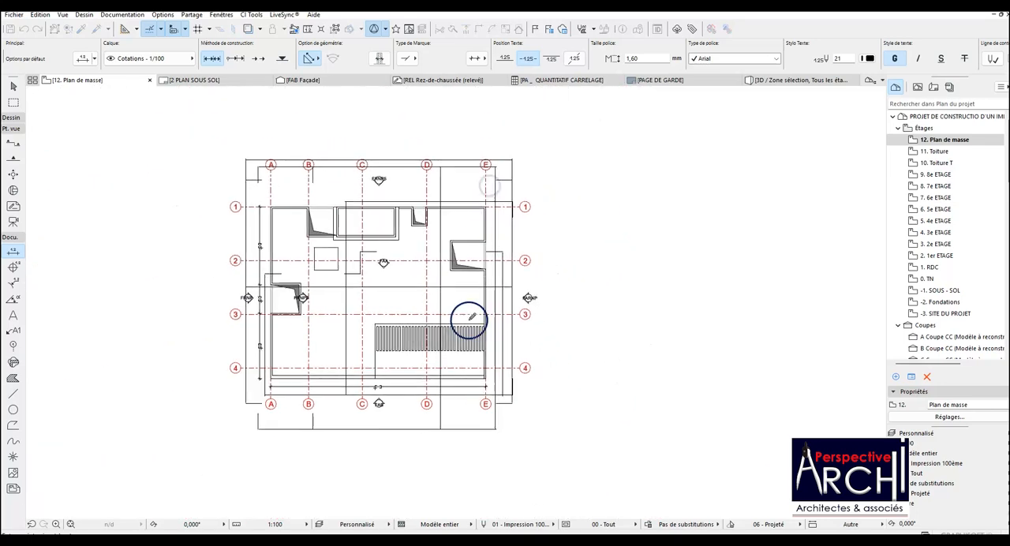
pyautogui.scroll(4, 492, 286)
pyautogui.doubleClick(497, 273)
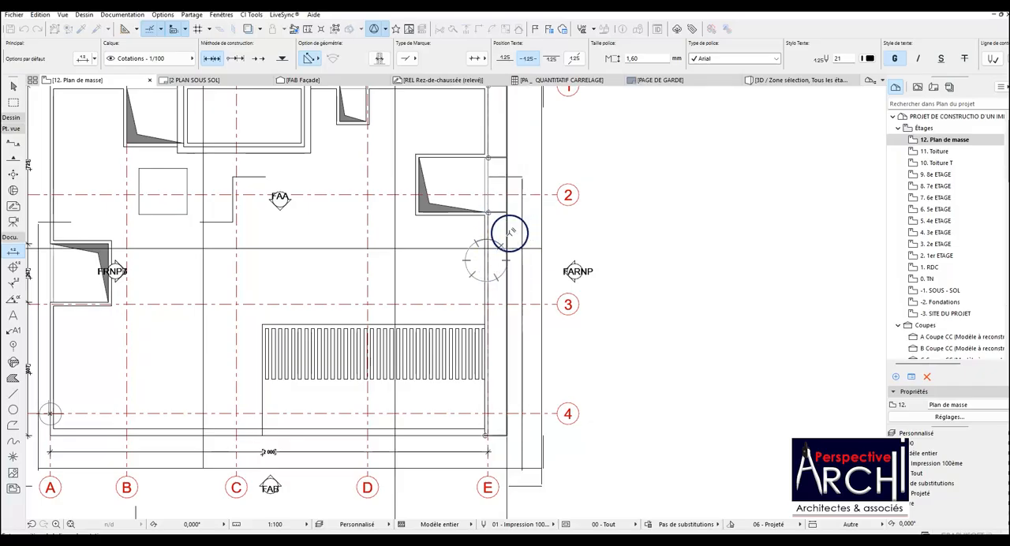
pyautogui.scroll(-2, 497, 237)
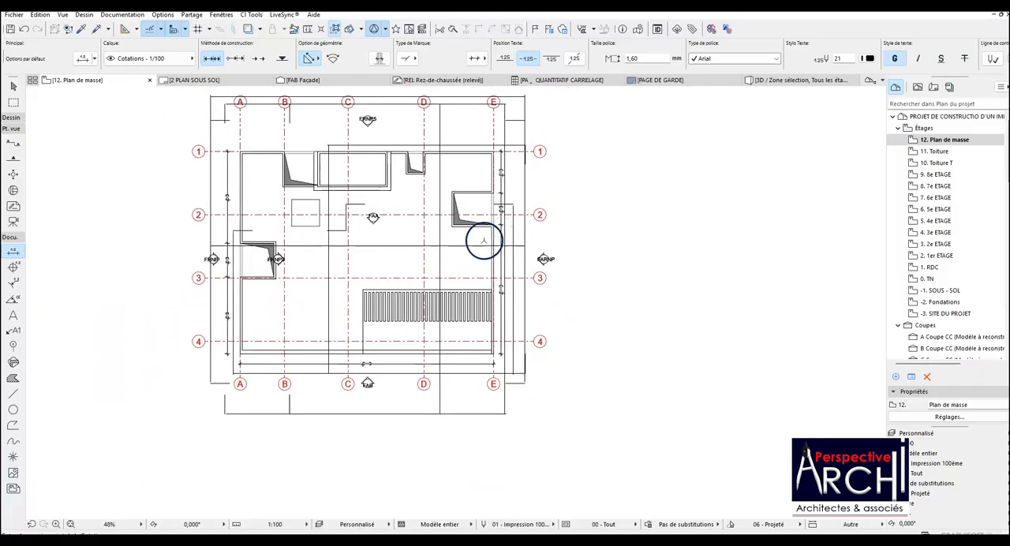
# Add a chain dimension outside the grid line 1 facade, from the grid line A corner through the recess and stair block edges to the grid line E corner.
pyautogui.scroll(4, 236, 148)
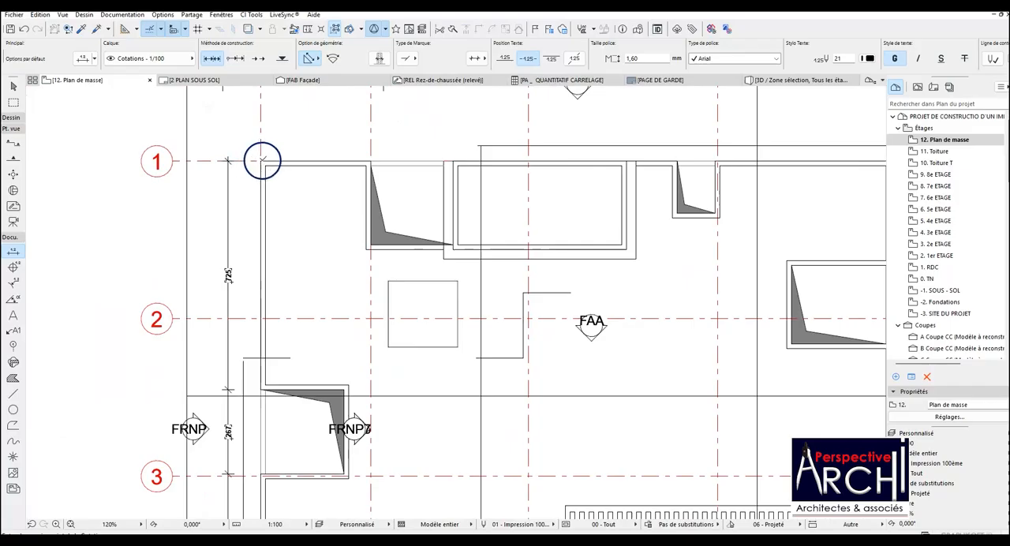
pyautogui.click(261, 161)
pyautogui.click(371, 161)
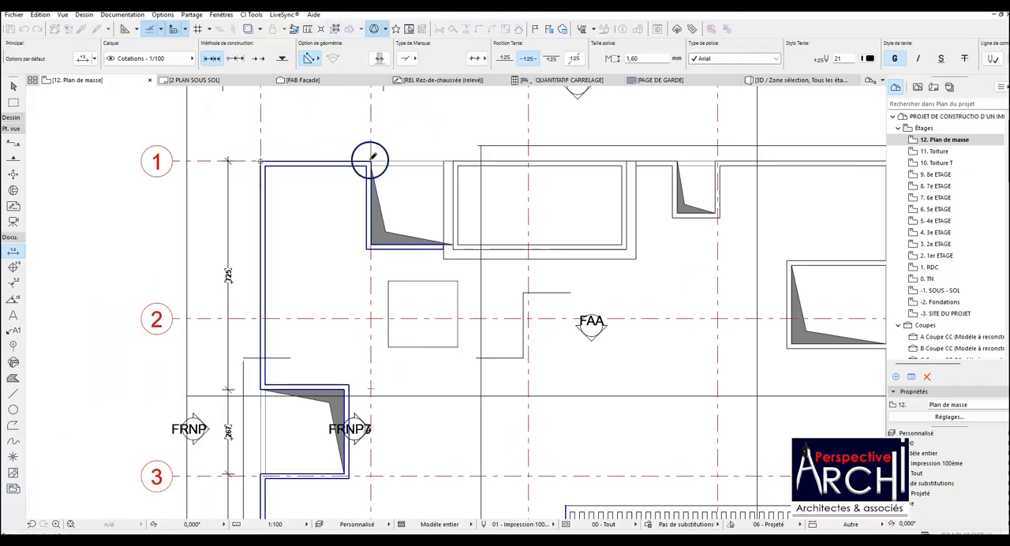
pyautogui.click(453, 160)
pyautogui.scroll(-4, 333, 219)
pyautogui.scroll(3, 478, 194)
pyautogui.click(472, 189)
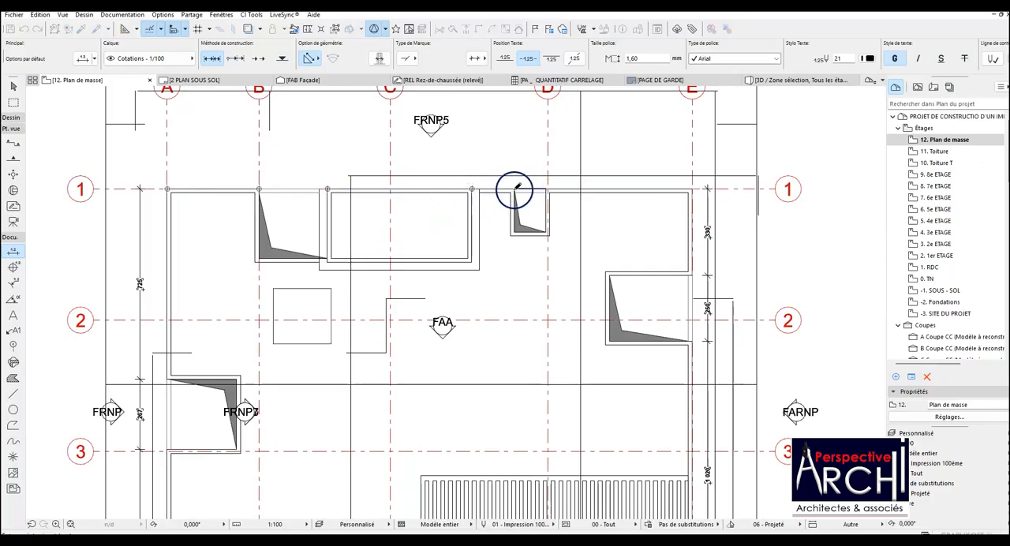
pyautogui.doubleClick(690, 178)
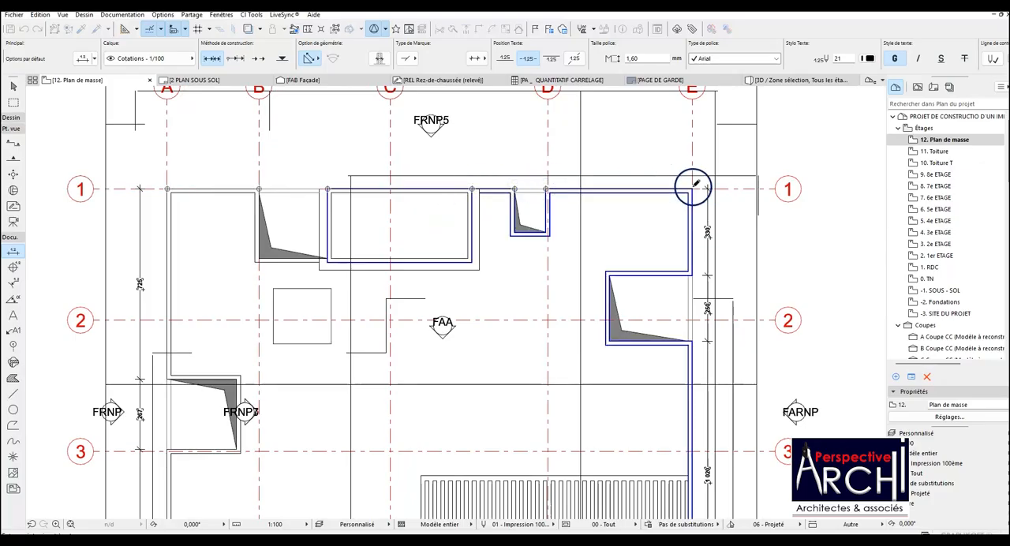
pyautogui.click(430, 172)
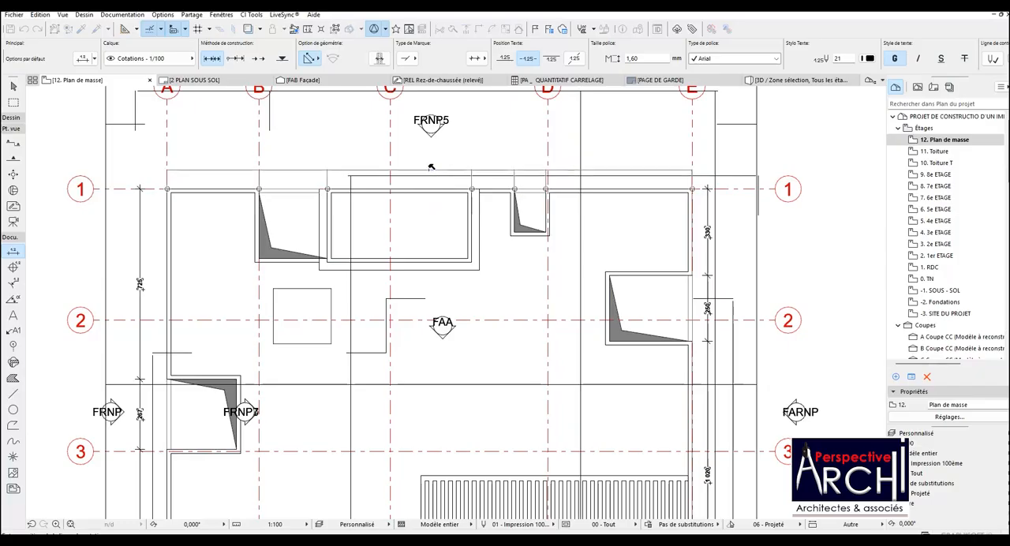
pyautogui.scroll(-4, 431, 171)
# Add an overall dimension outside the grid line 1 chain, spanning the corners at grid lines A and E.
pyautogui.scroll(3, 304, 177)
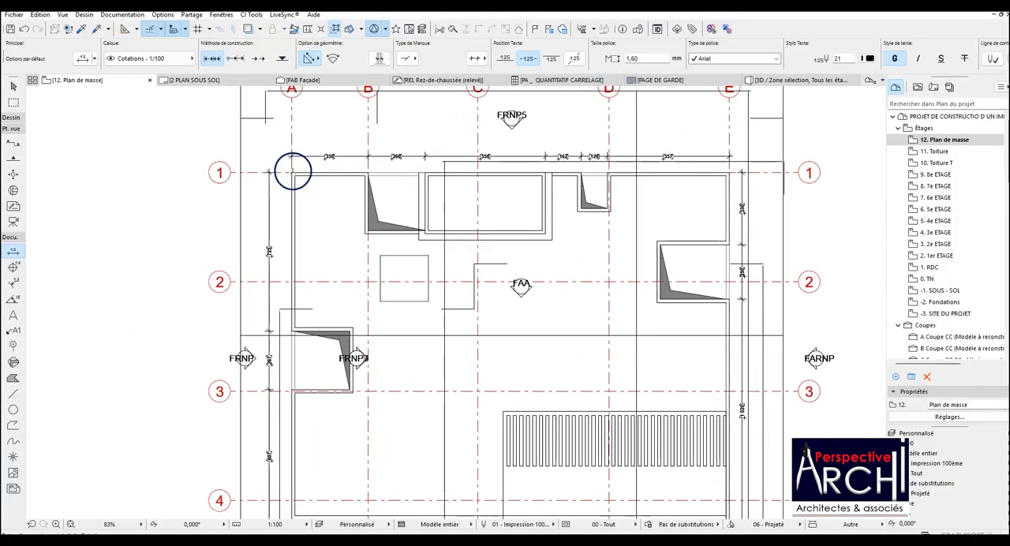
pyautogui.click(292, 172)
pyautogui.doubleClick(735, 172)
pyautogui.click(528, 143)
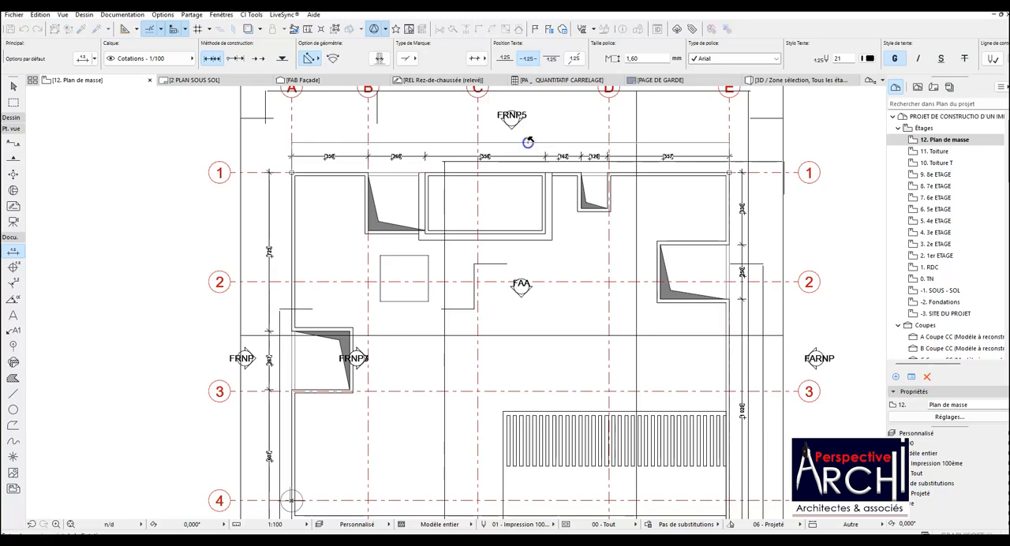
pyautogui.scroll(3, 524, 141)
# Add an overall dimension outside the grid line A chain, from the corner near grid line 4 to the grid line 1 corner.
pyautogui.scroll(-5, 507, 144)
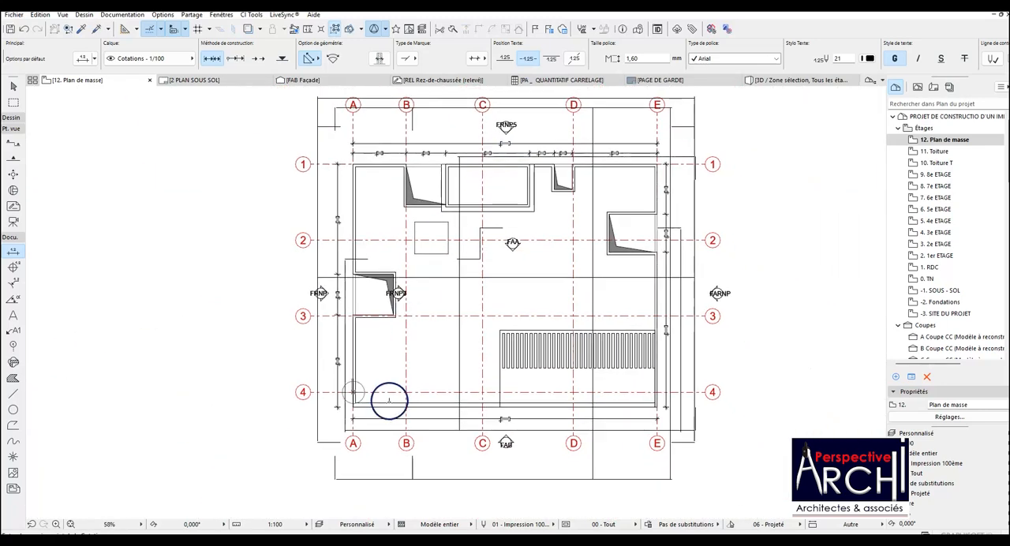
pyautogui.scroll(4, 347, 406)
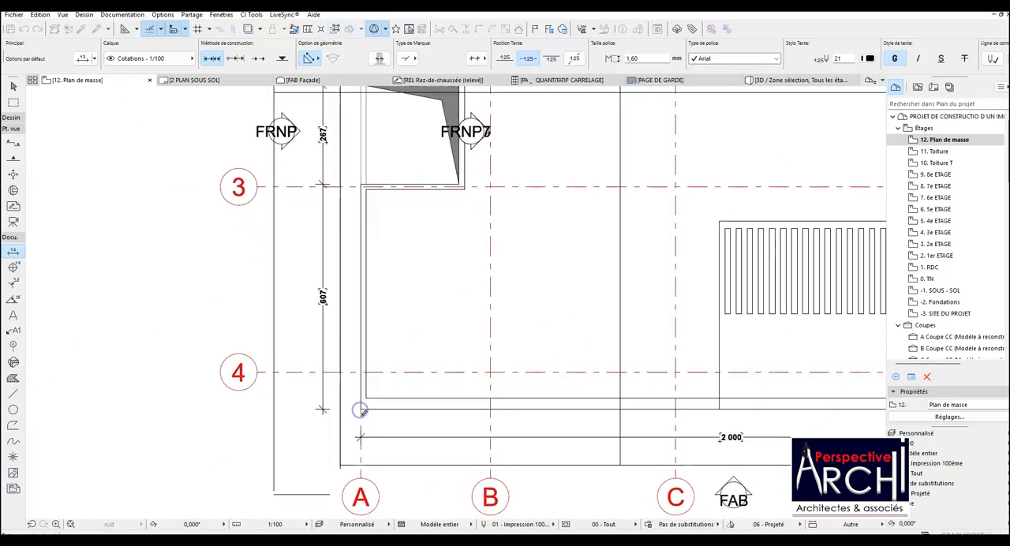
pyautogui.scroll(-4, 359, 406)
pyautogui.scroll(4, 366, 172)
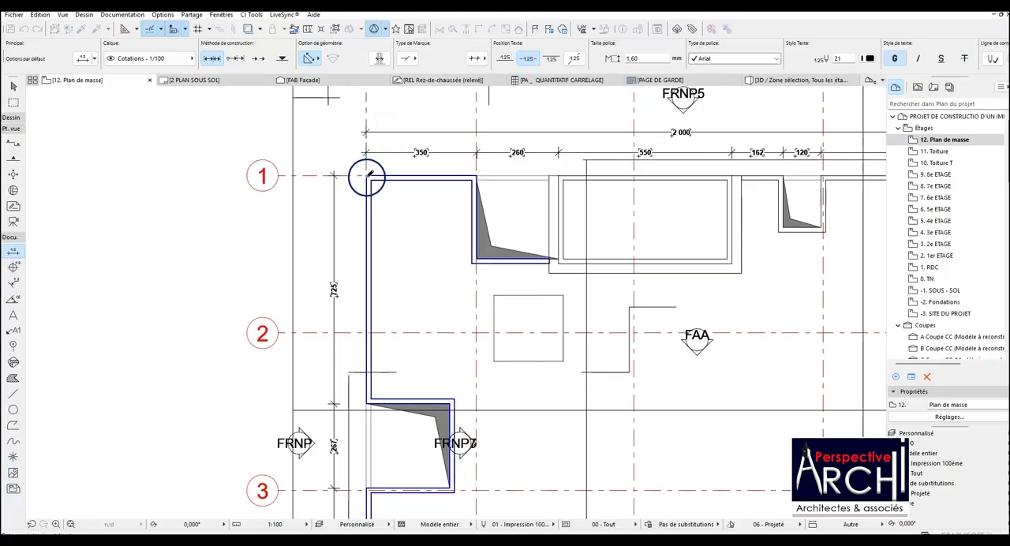
pyautogui.scroll(-4, 366, 173)
pyautogui.scroll(3, 351, 294)
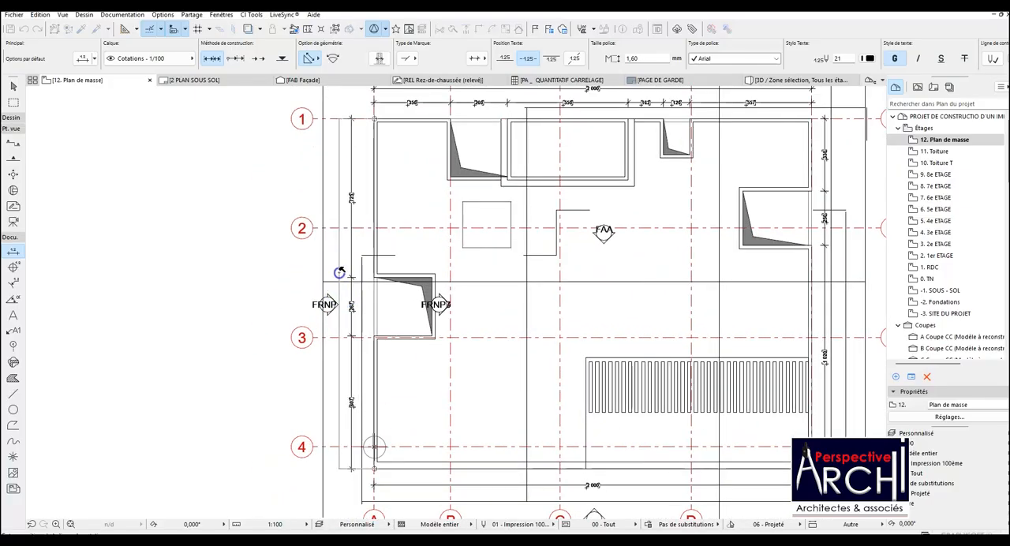
pyautogui.scroll(-2, 339, 273)
pyautogui.scroll(3, 542, 385)
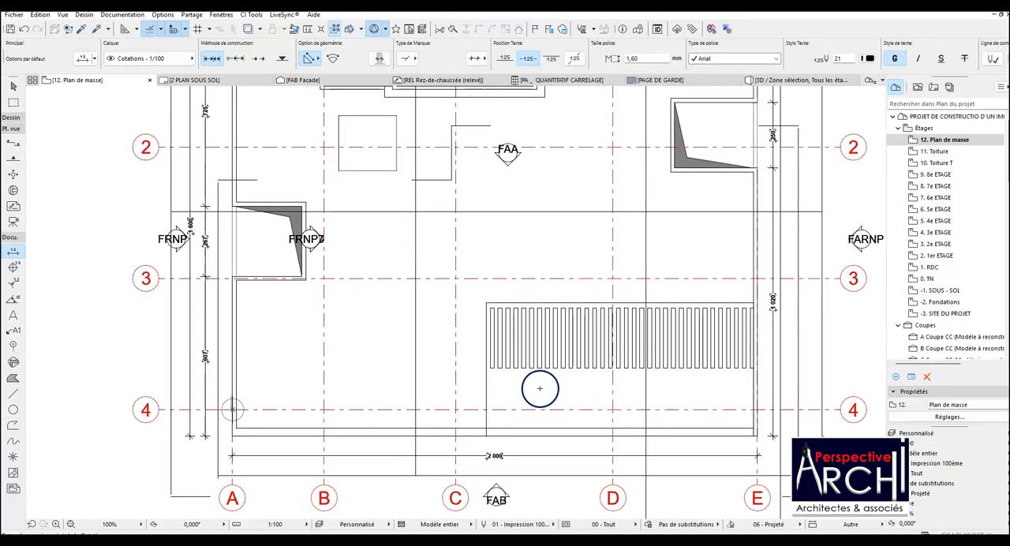
pyautogui.scroll(-2, 539, 387)
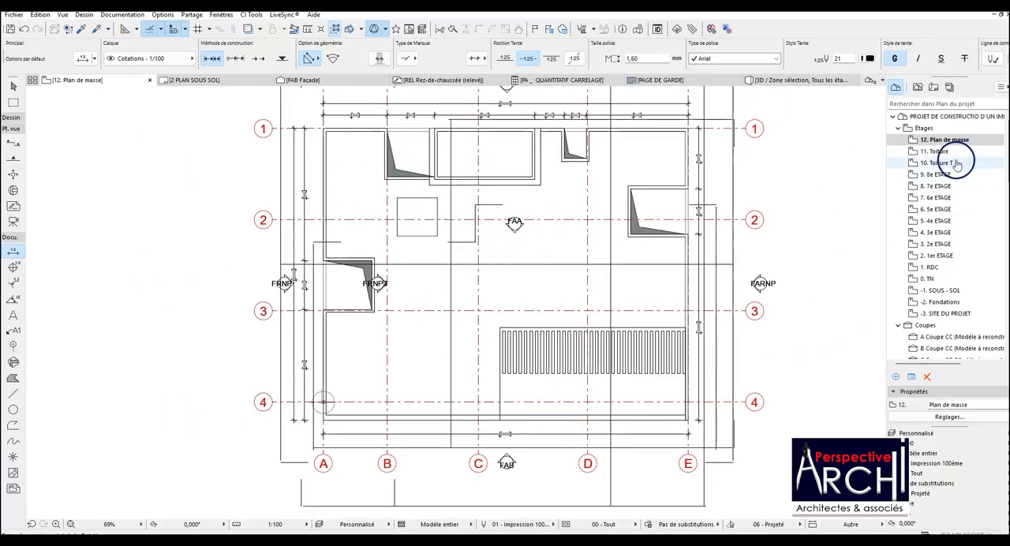
# On the 1. RDC storey, copy the red plot outline with the three neighbouring parcel labels and the RUE NON DENOMMEE street label.
pyautogui.click(933, 268)
pyautogui.doubleClick(933, 267)
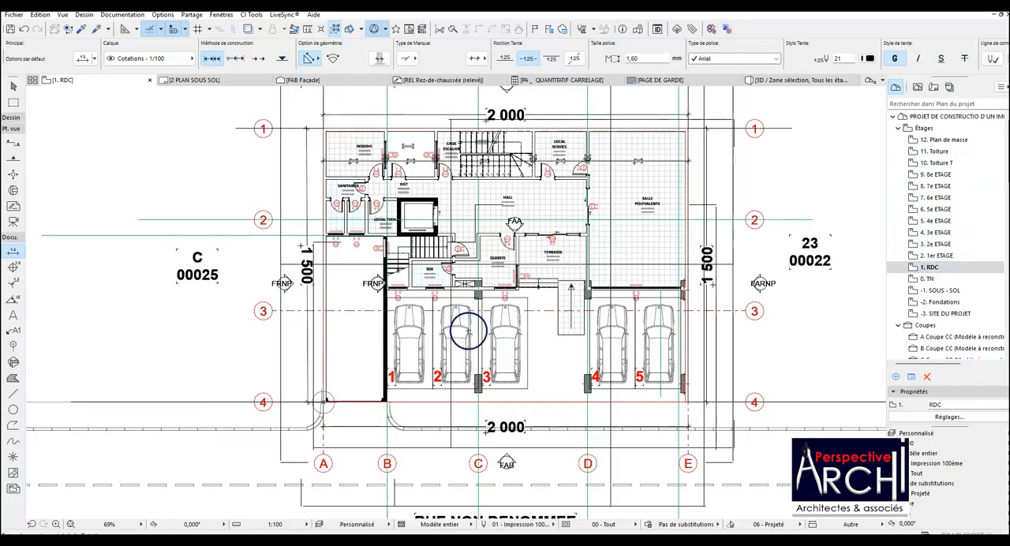
pyautogui.click(518, 404)
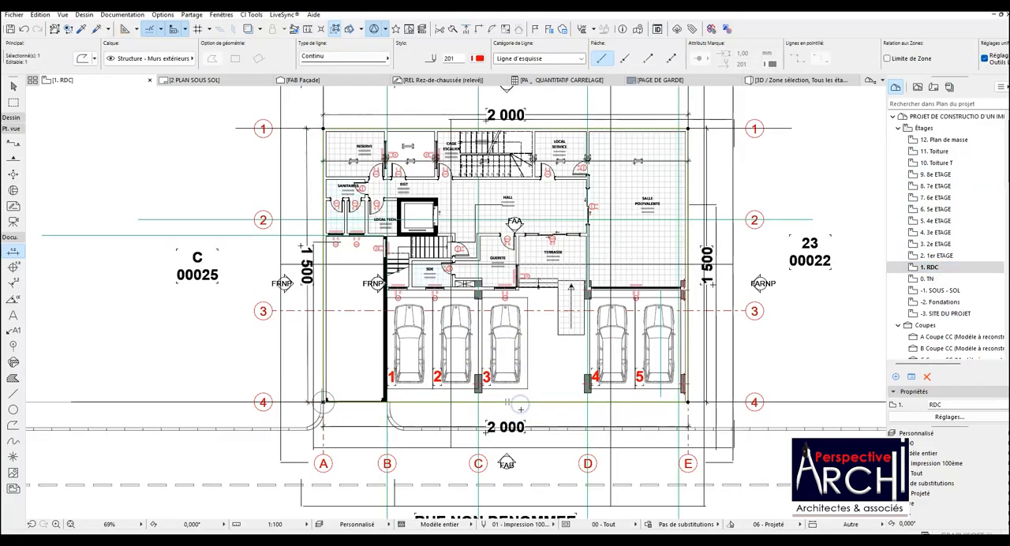
pyautogui.press('Escape')
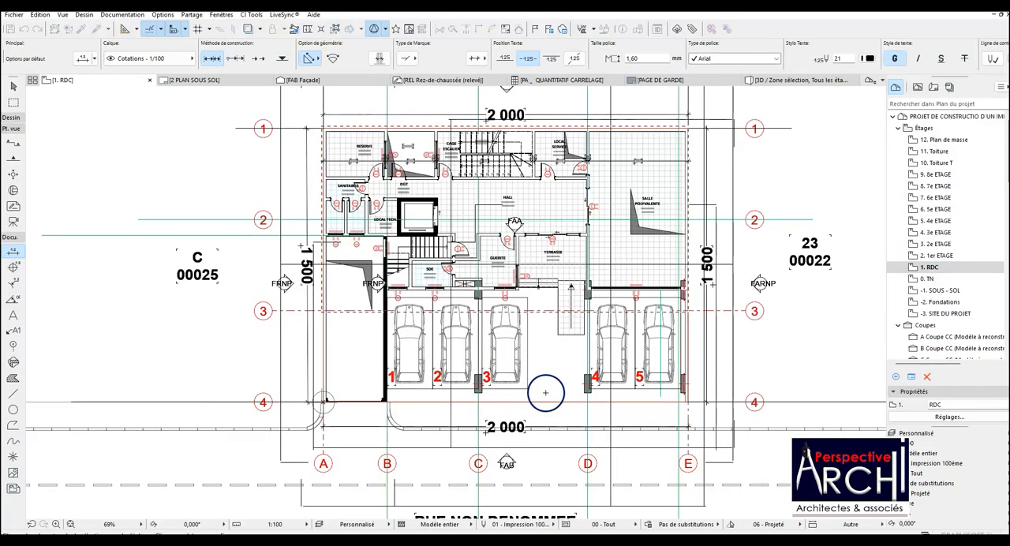
pyautogui.click(538, 404)
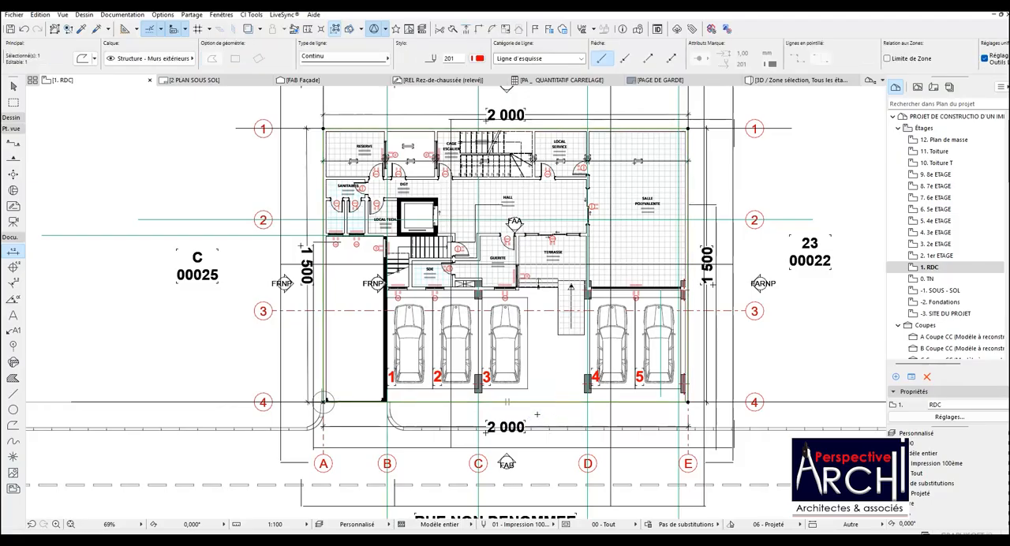
pyautogui.scroll(-3, 263, 319)
pyautogui.click(207, 277)
pyautogui.keyDown('shift'); pyautogui.click(435, 108); pyautogui.keyUp('shift')
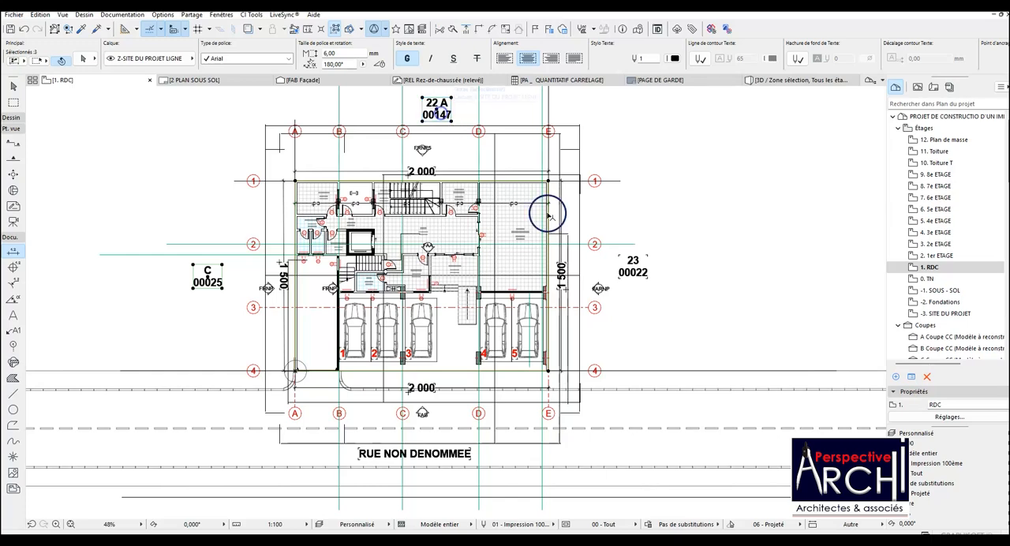
pyautogui.keyDown('shift'); pyautogui.click(430, 455); pyautogui.keyUp('shift')
pyautogui.scroll(-3, 397, 360)
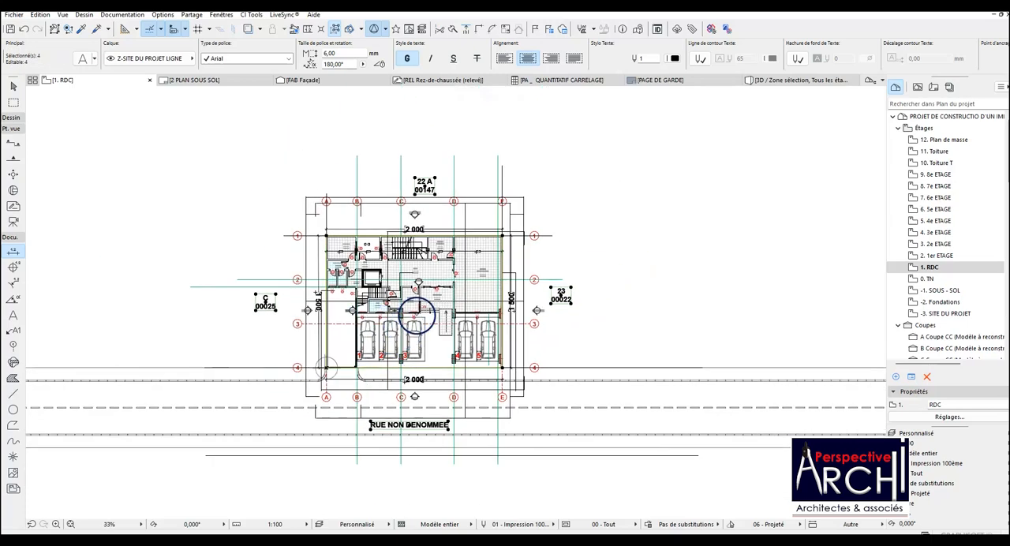
pyautogui.scroll(3, 417, 315)
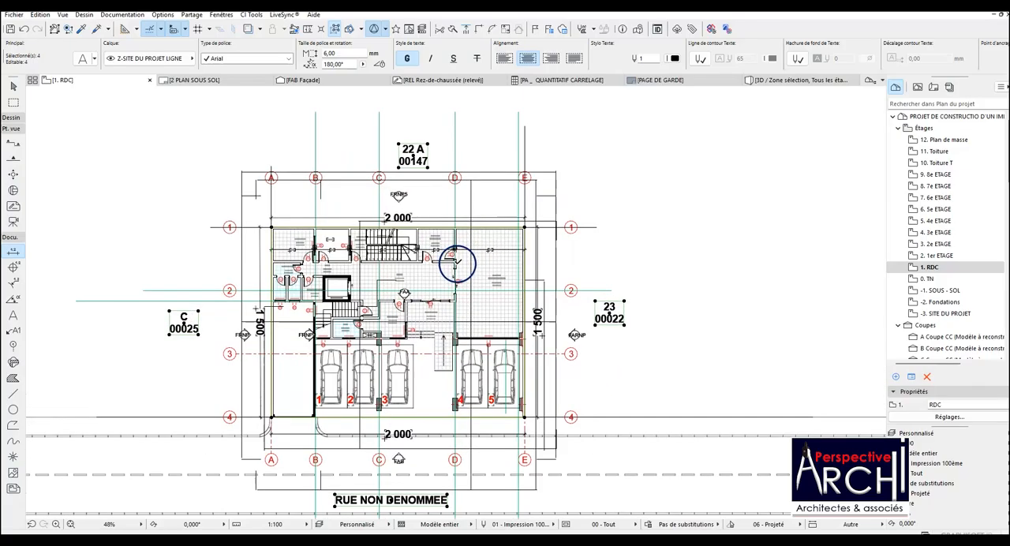
pyautogui.scroll(-1, 461, 246)
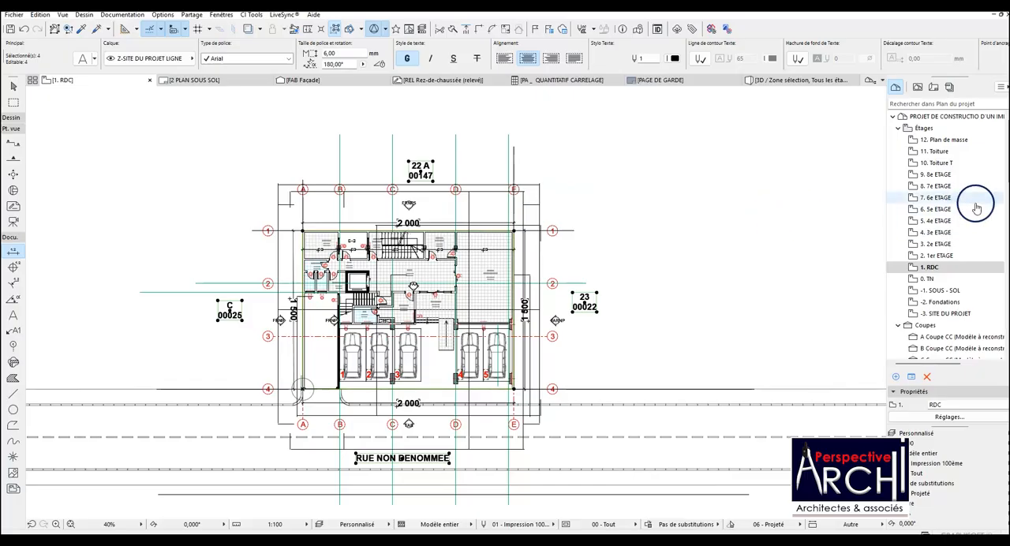
# Paste the copied plot outline, parcel labels and street label onto the 12. Plan de masse storey.
pyautogui.doubleClick(943, 138)
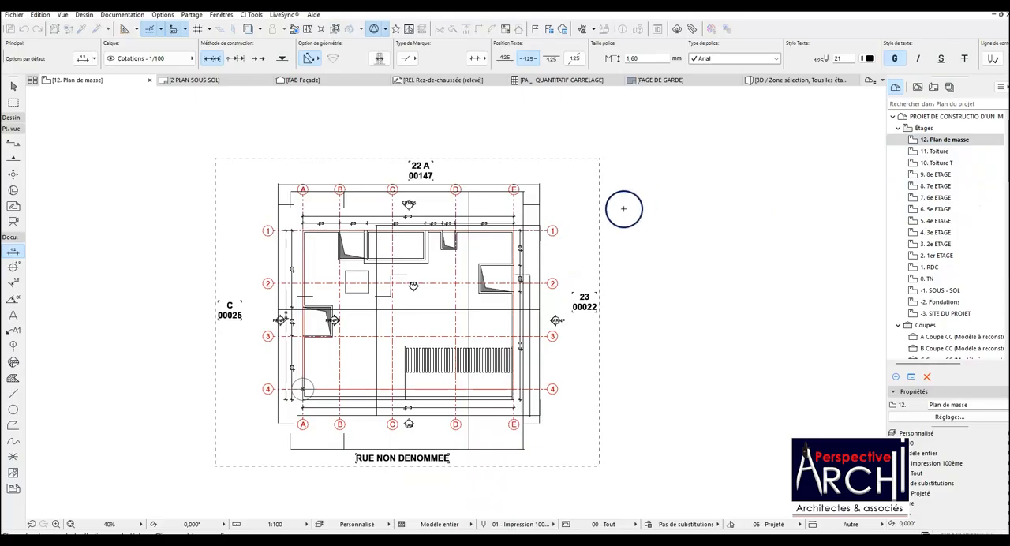
pyautogui.scroll(-1, 601, 214)
pyautogui.scroll(1, 517, 319)
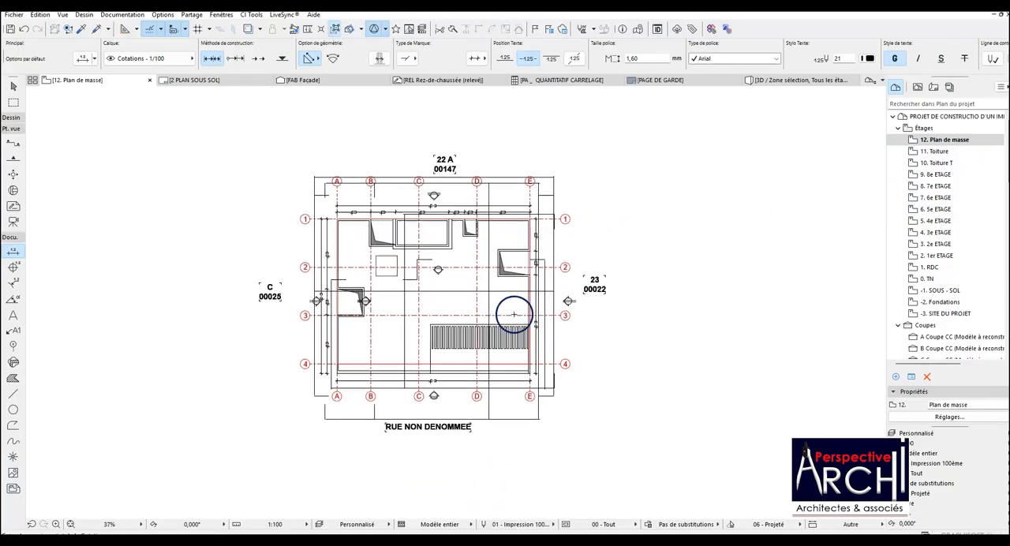
# Examine the pasted red plot outline and labels against the grid and roof drawing on the Plan de masse storey.
pyautogui.scroll(2, 503, 360)
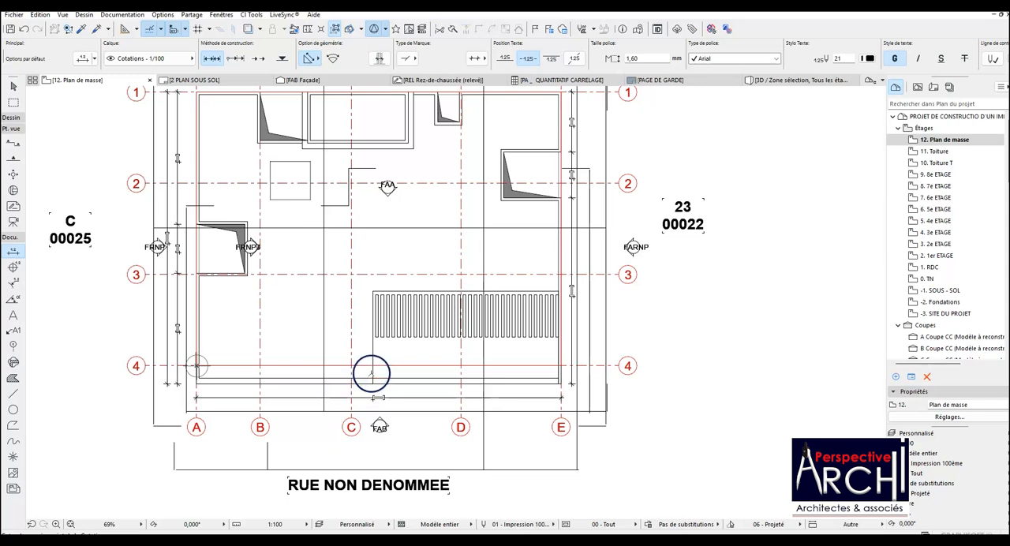
pyautogui.click(419, 368)
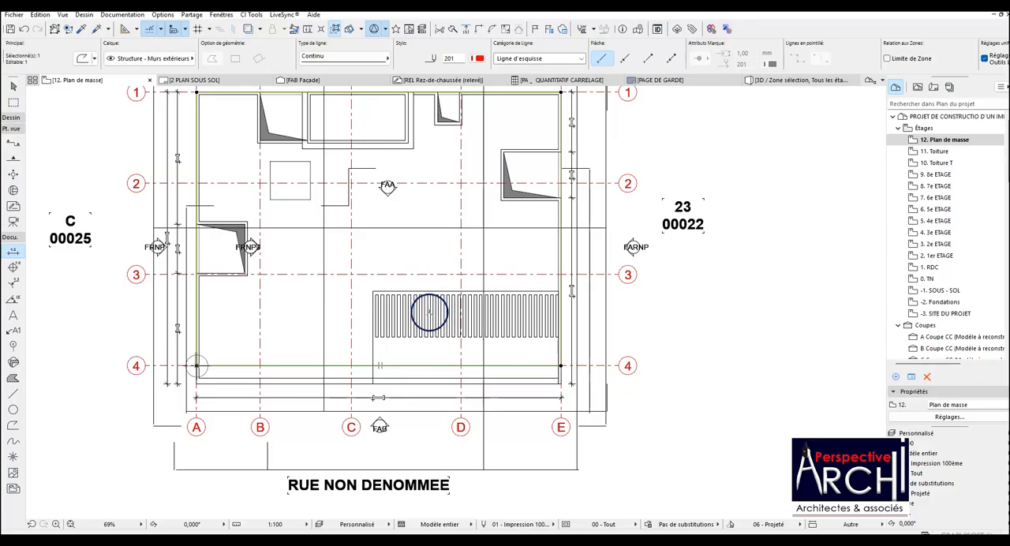
pyautogui.press('Escape')
pyautogui.press('Escape')
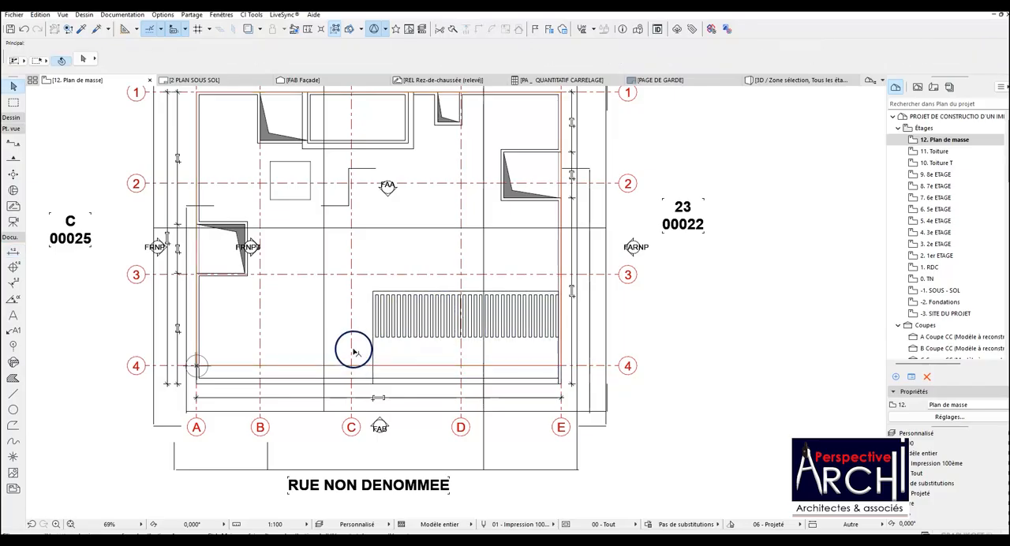
pyautogui.scroll(-2, 354, 349)
pyautogui.scroll(3, 371, 345)
pyautogui.scroll(-2, 412, 338)
pyautogui.scroll(-2, 413, 338)
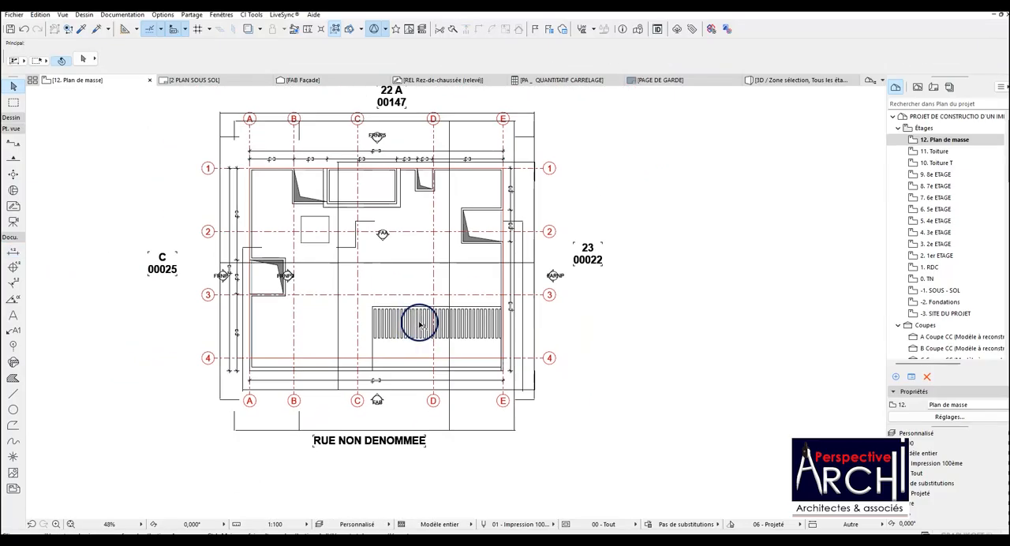
pyautogui.scroll(3, 419, 320)
pyautogui.scroll(-2, 411, 322)
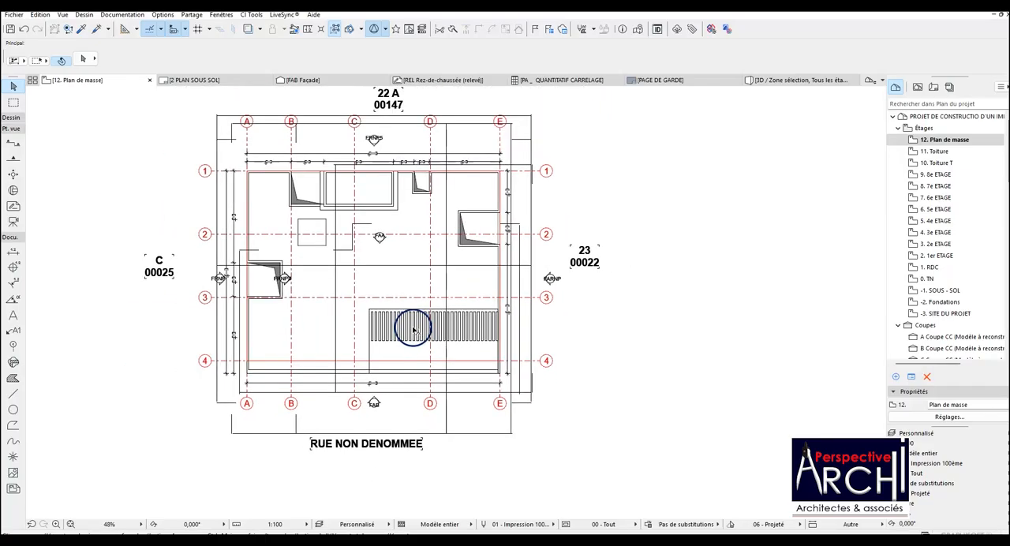
pyautogui.scroll(2, 416, 311)
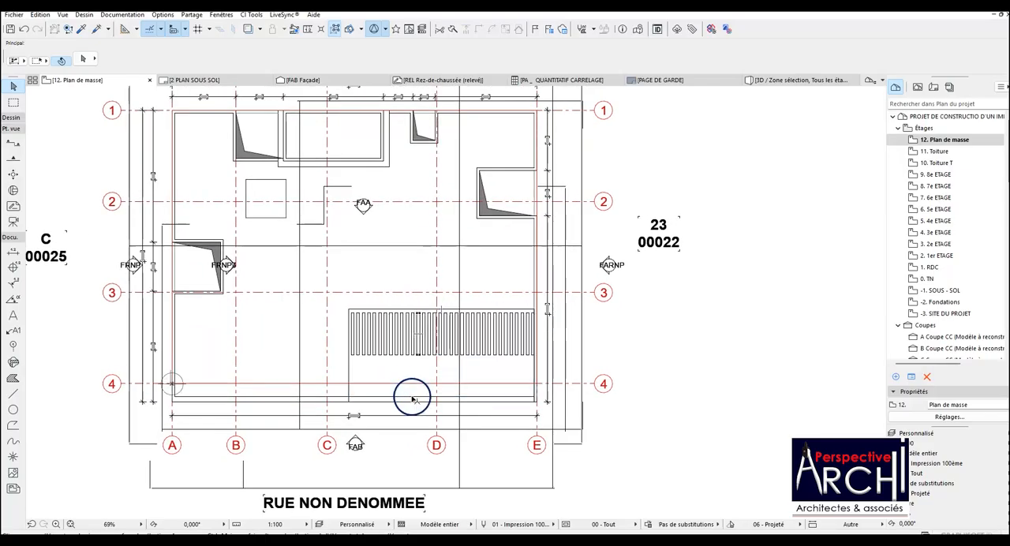
pyautogui.scroll(-2, 446, 362)
pyautogui.scroll(2, 445, 202)
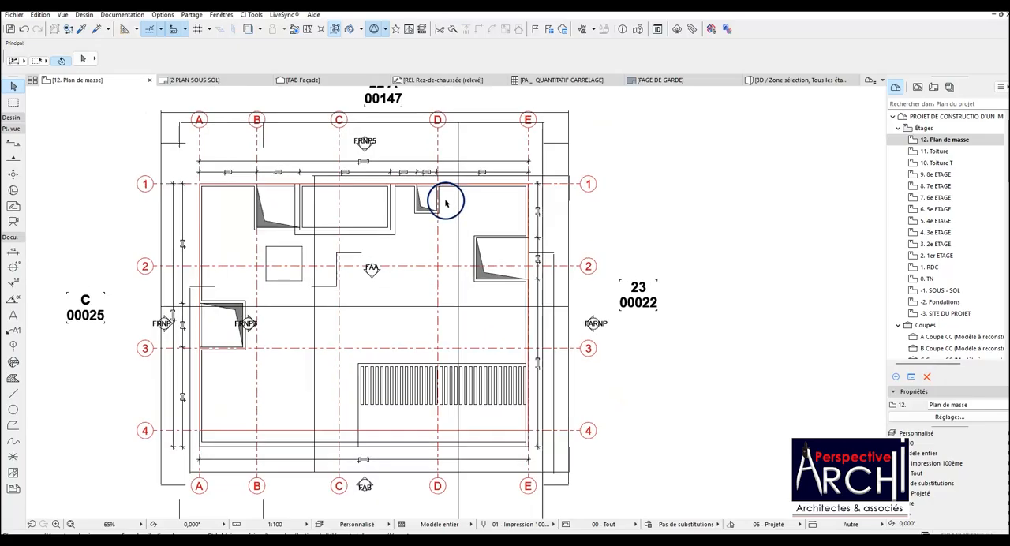
pyautogui.scroll(-2, 430, 209)
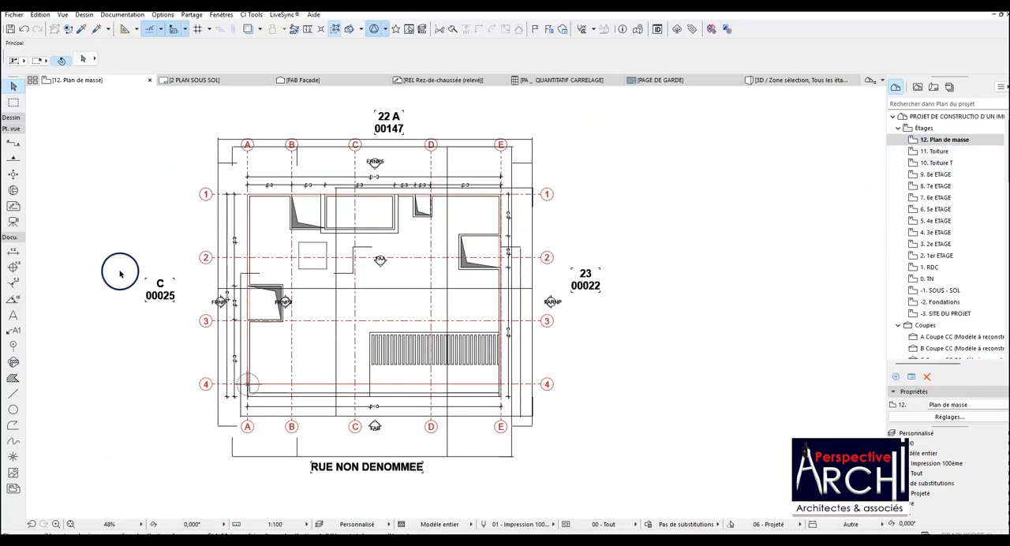
pyautogui.doubleClick(24, 254)
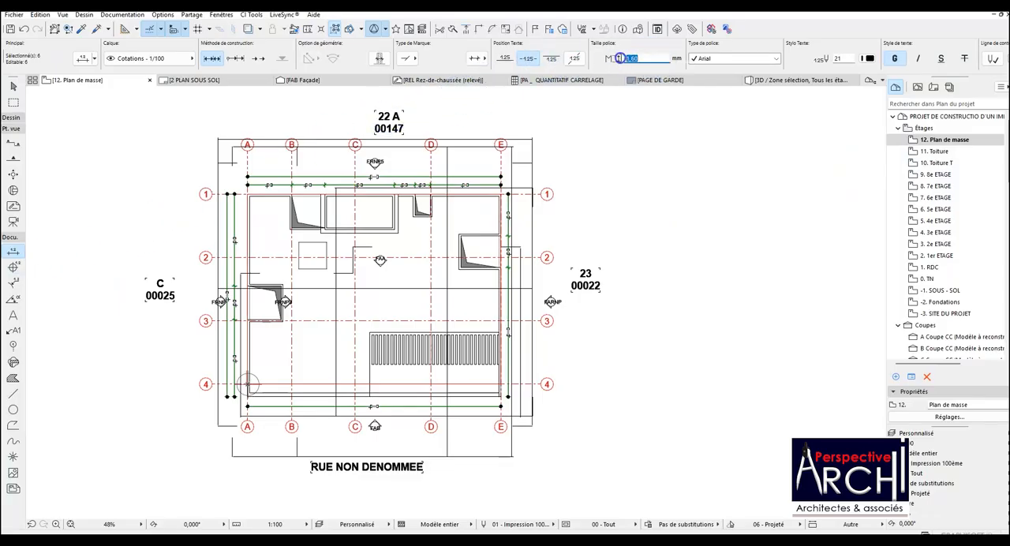
pyautogui.click(751, 65)
pyautogui.click(567, 144)
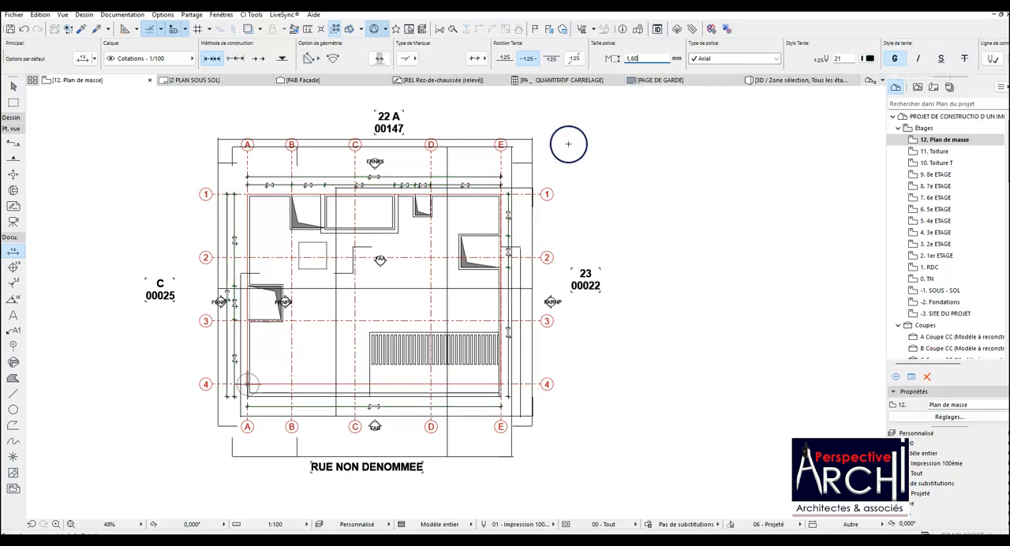
pyautogui.scroll(2, 315, 207)
pyautogui.scroll(-2, 510, 215)
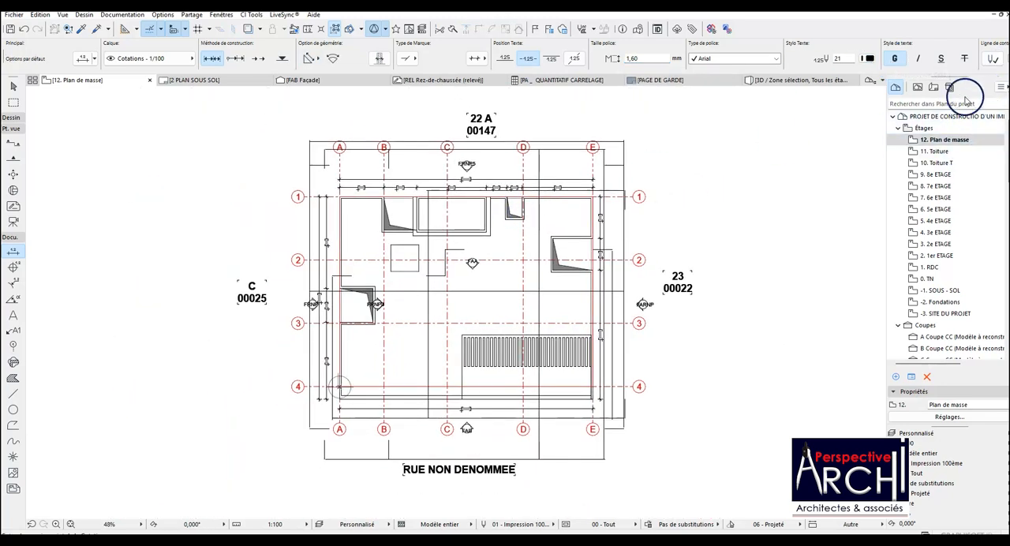
# Save the current 12. Plan de masse storey as a view in the ESQUISSE R+9 folder, keeping the proposed view settings.
pyautogui.click(944, 139)
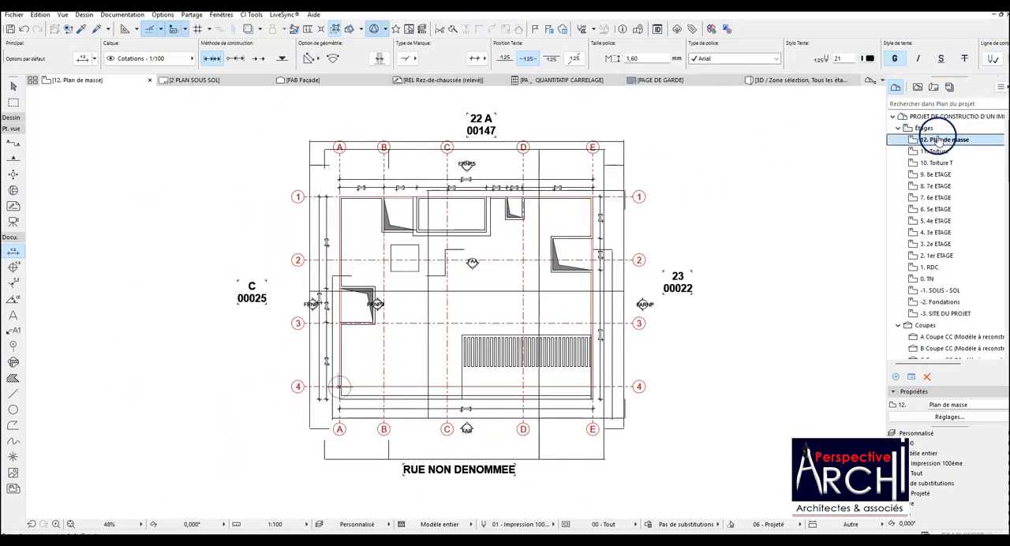
pyautogui.click(917, 87)
pyautogui.scroll(2, 598, 209)
pyautogui.scroll(-2, 527, 210)
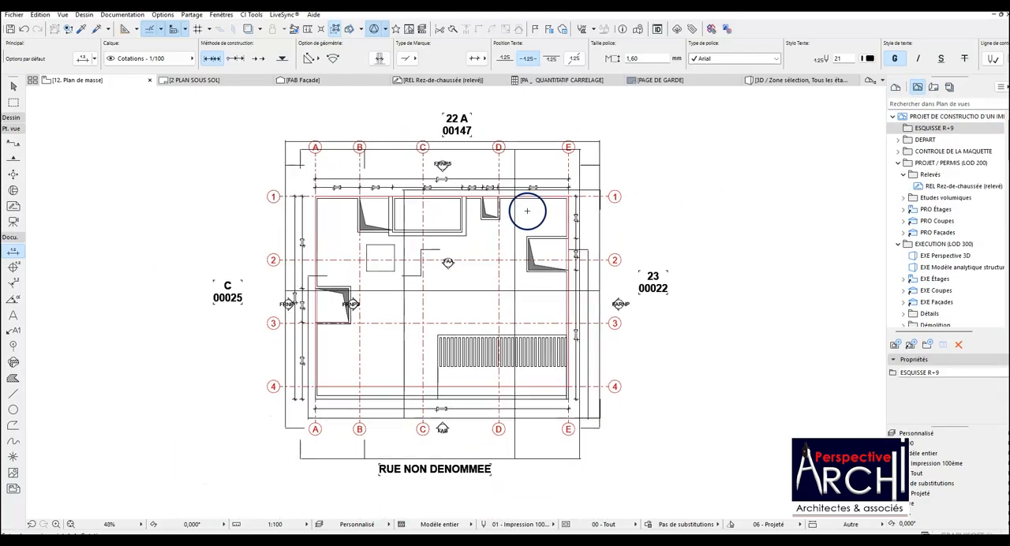
pyautogui.rightClick(903, 129)
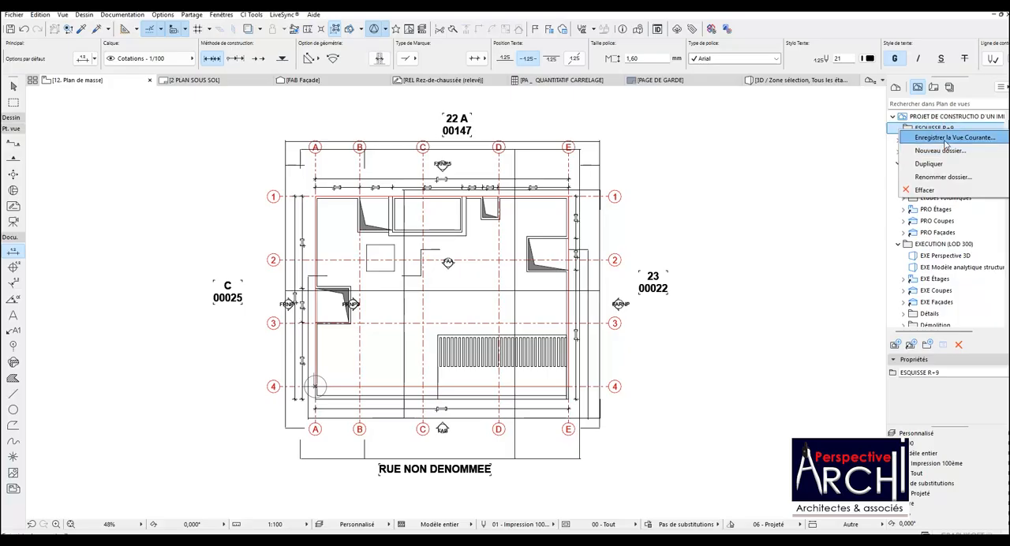
pyautogui.click(950, 138)
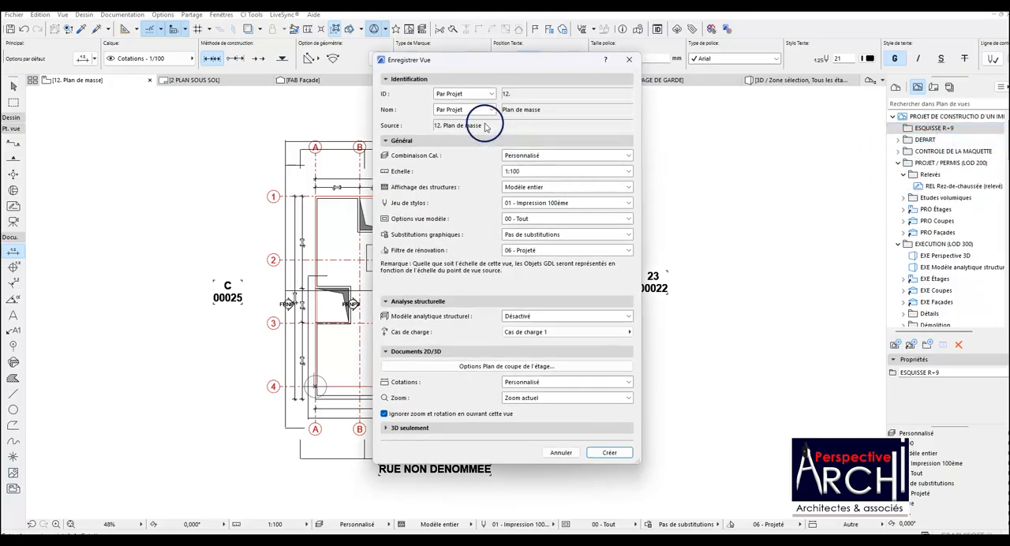
pyautogui.click(603, 454)
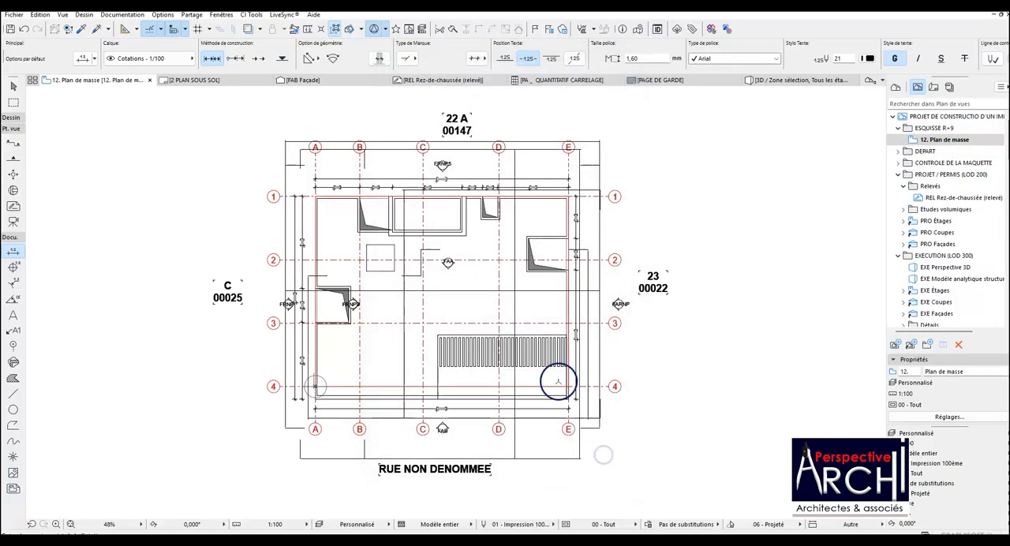
# Open the -1. SOUS - SOL storey.
pyautogui.scroll(3, 462, 296)
pyautogui.scroll(-2, 573, 274)
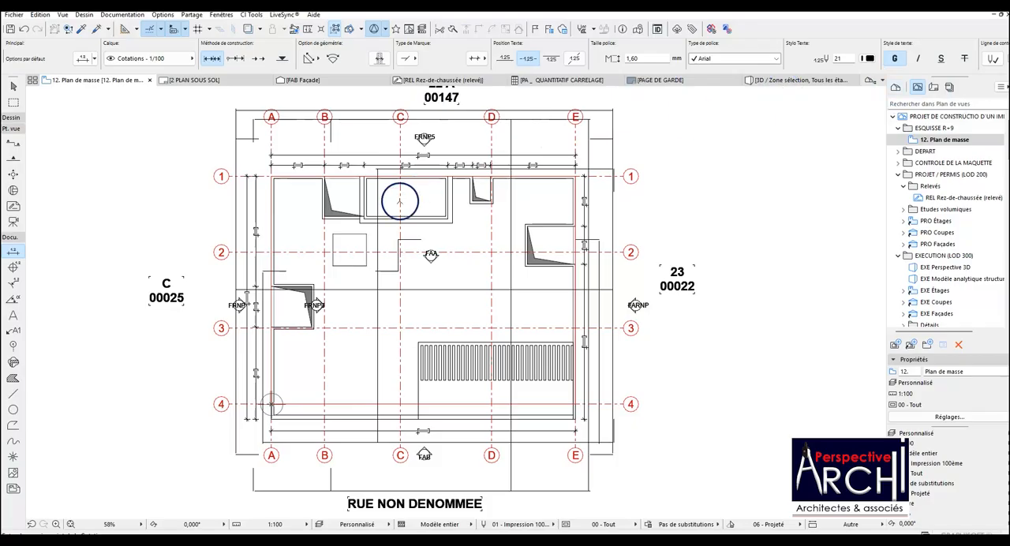
pyautogui.rightClick(95, 81)
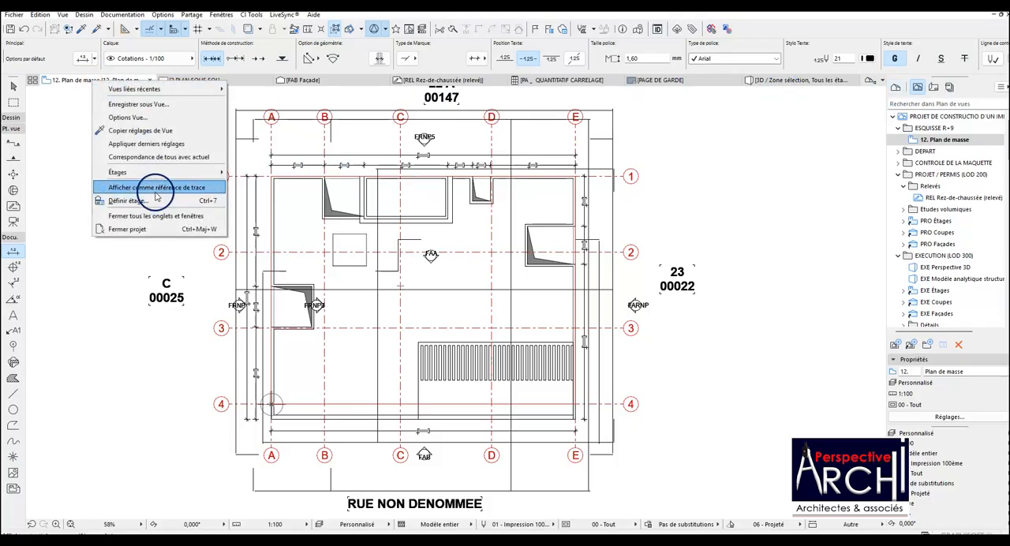
pyautogui.moveTo(174, 175)
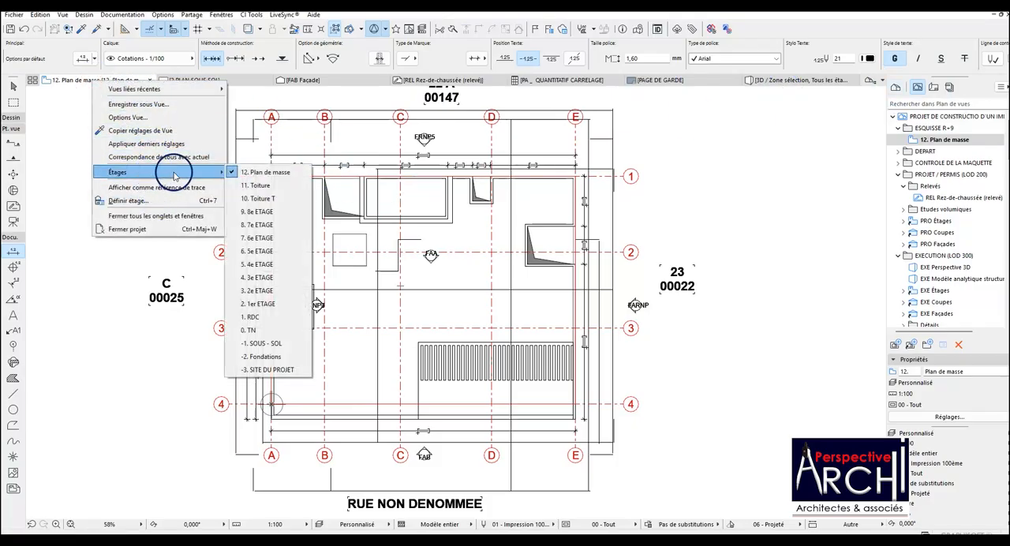
pyautogui.click(262, 343)
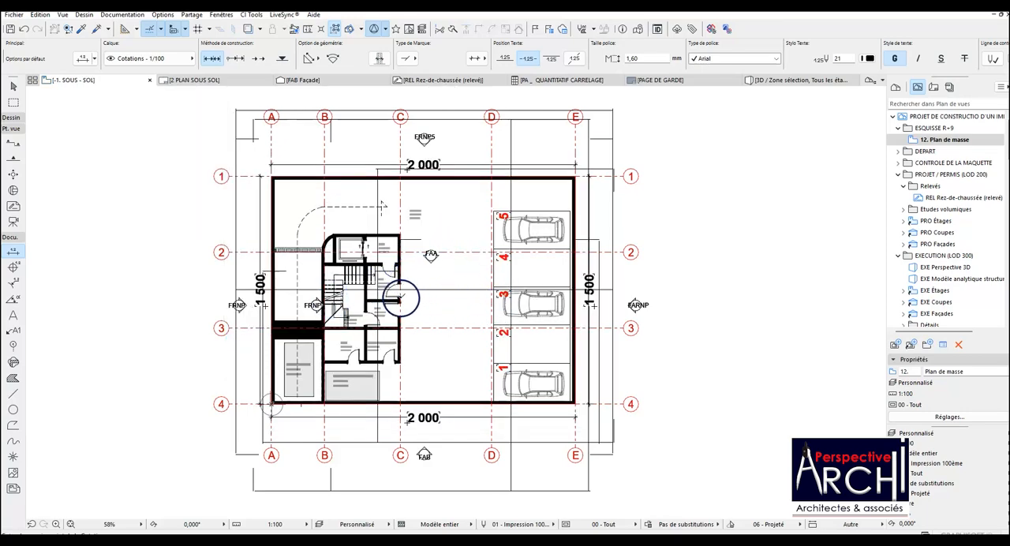
# Move the Hall Escalier zone label up, clear of the lower stair flight.
pyautogui.scroll(5, 401, 298)
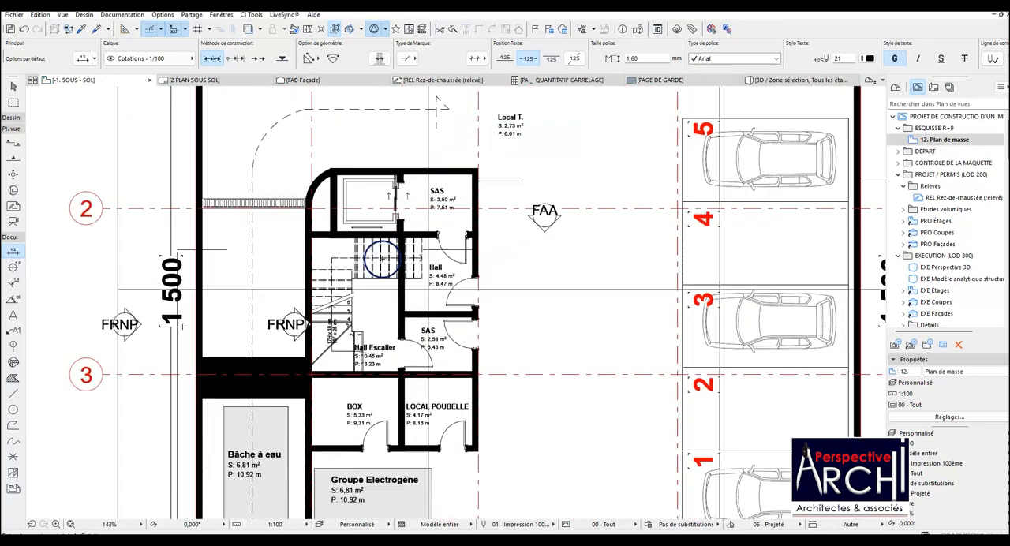
pyautogui.scroll(3, 383, 256)
pyautogui.scroll(-4, 392, 252)
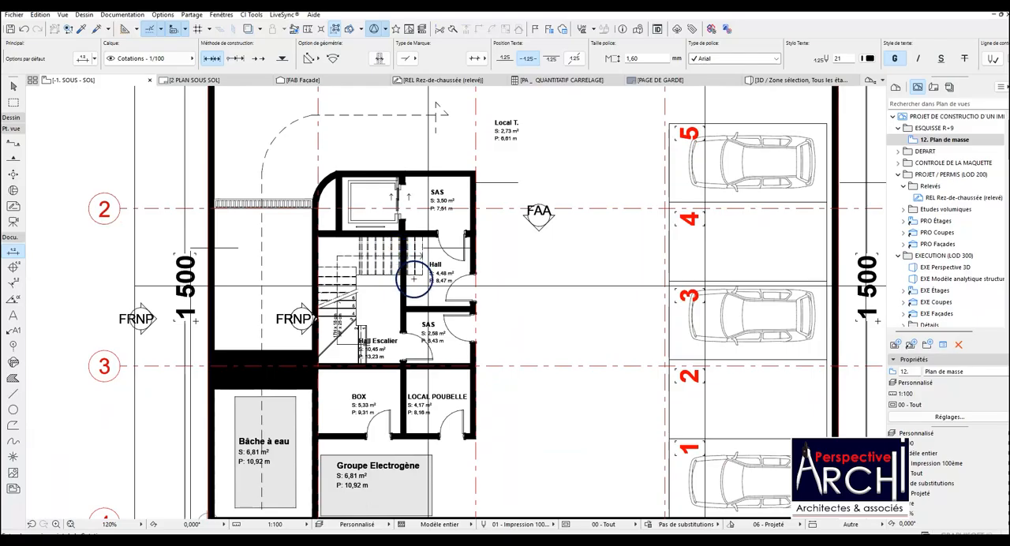
pyautogui.scroll(2, 369, 341)
pyautogui.scroll(1, 382, 347)
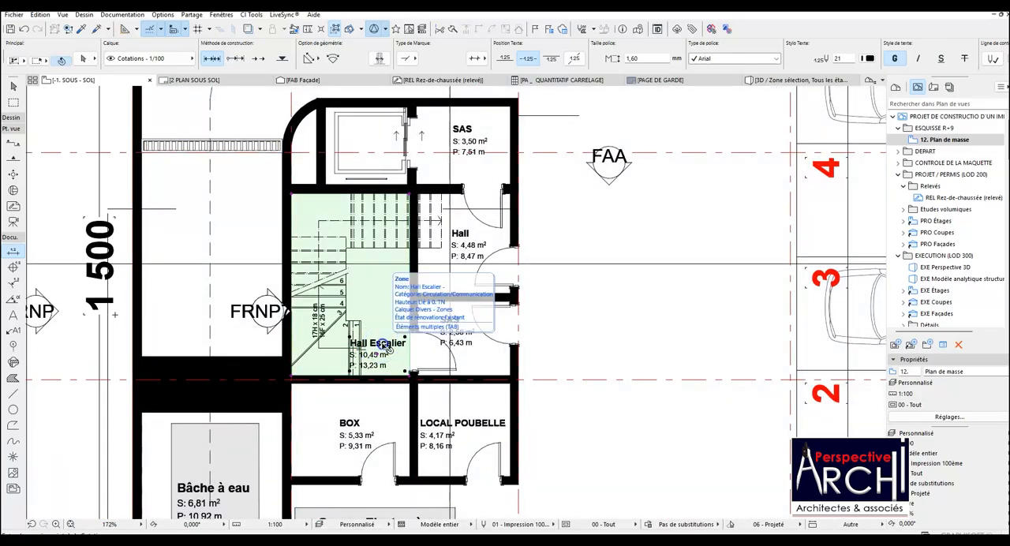
pyautogui.click(383, 350)
pyautogui.moveTo(380, 355); pyautogui.dragTo(390, 291)
pyautogui.press('Escape')
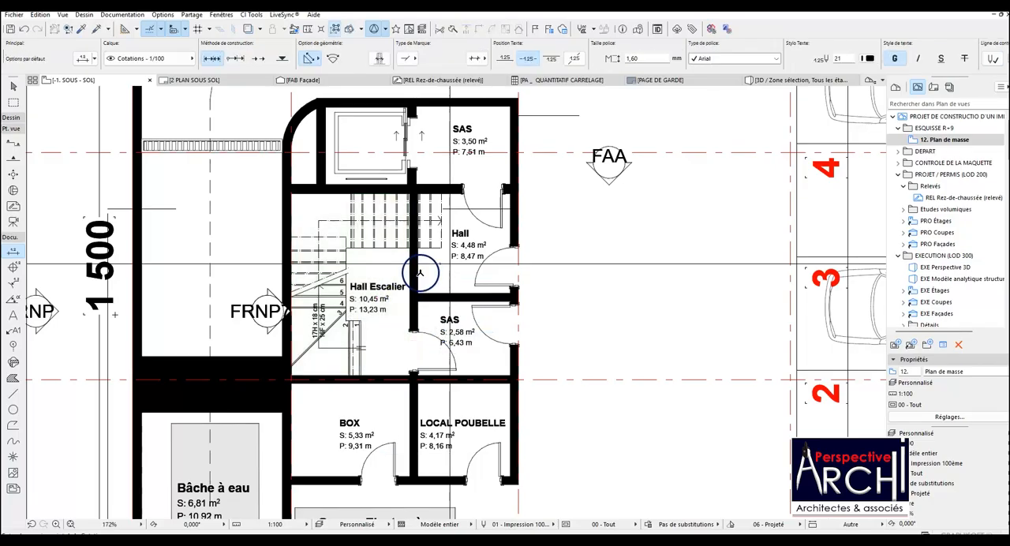
# Transfer the Hall Escalier zone's settings to the 2,58 m² SAS zone between the stairs and grid line C.
pyautogui.scroll(-2, 415, 268)
pyautogui.scroll(2, 454, 267)
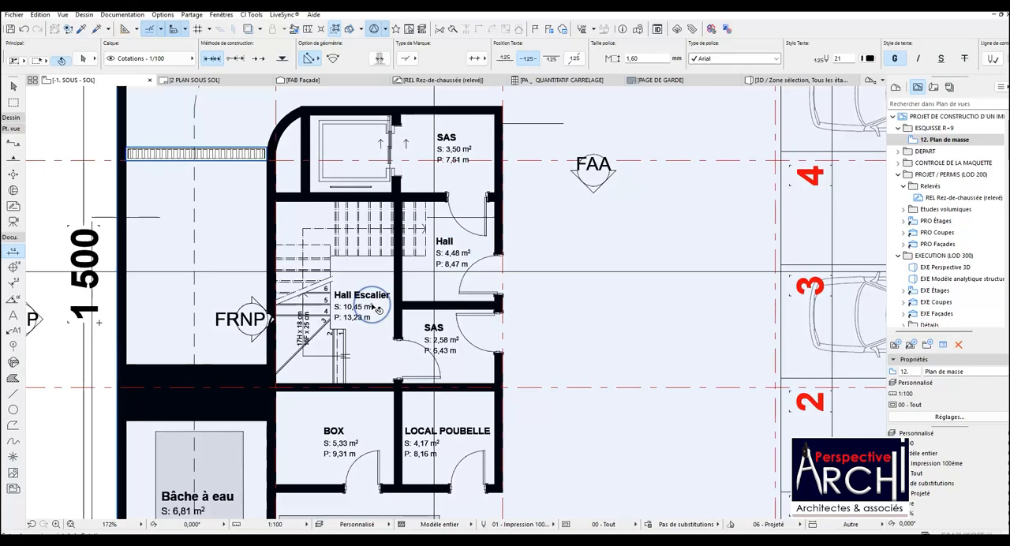
pyautogui.hotkey('shift', 'Tab')
pyautogui.hotkey('shift', 'Tab')
pyautogui.click(360, 306)
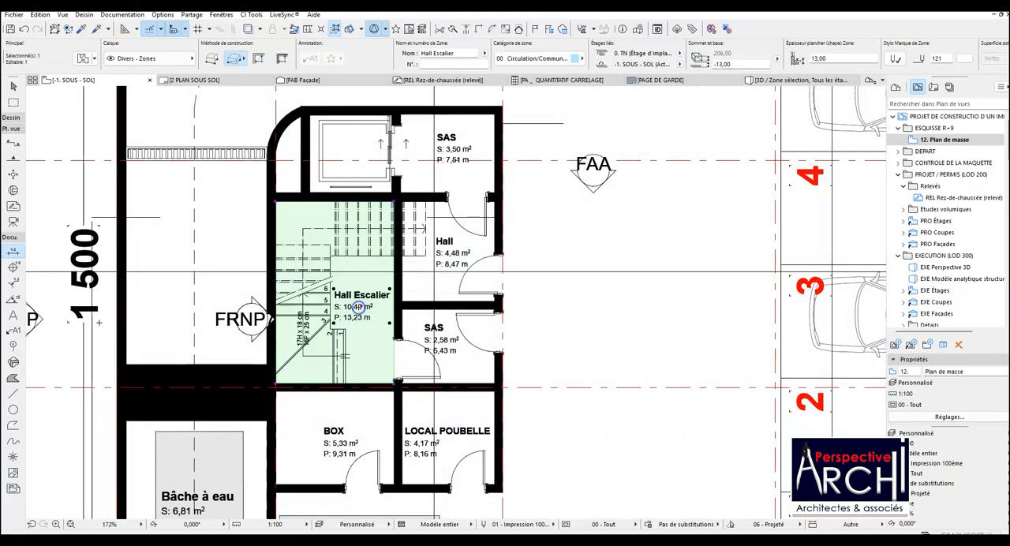
pyautogui.click(79, 29)
pyautogui.click(354, 280)
pyautogui.press('Escape')
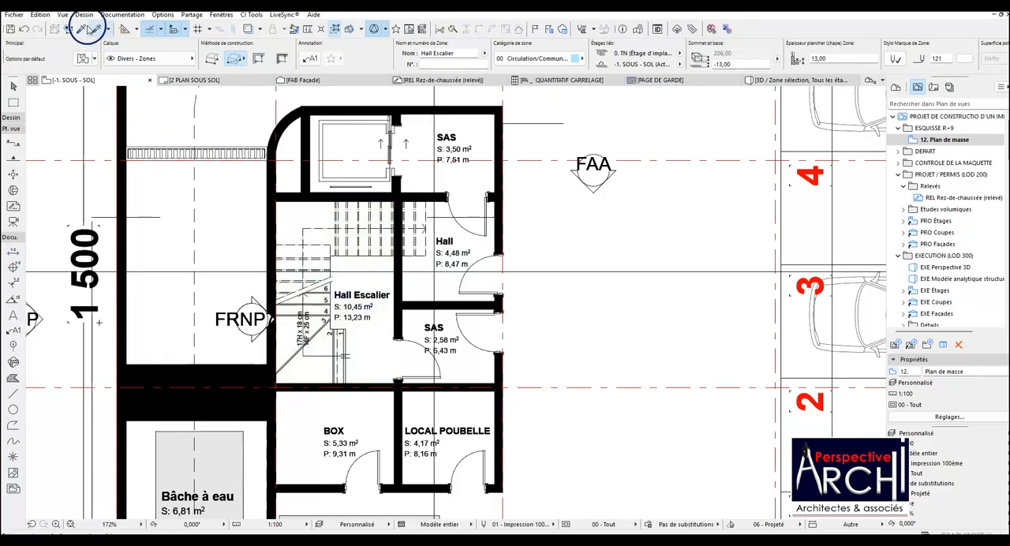
pyautogui.click(97, 30)
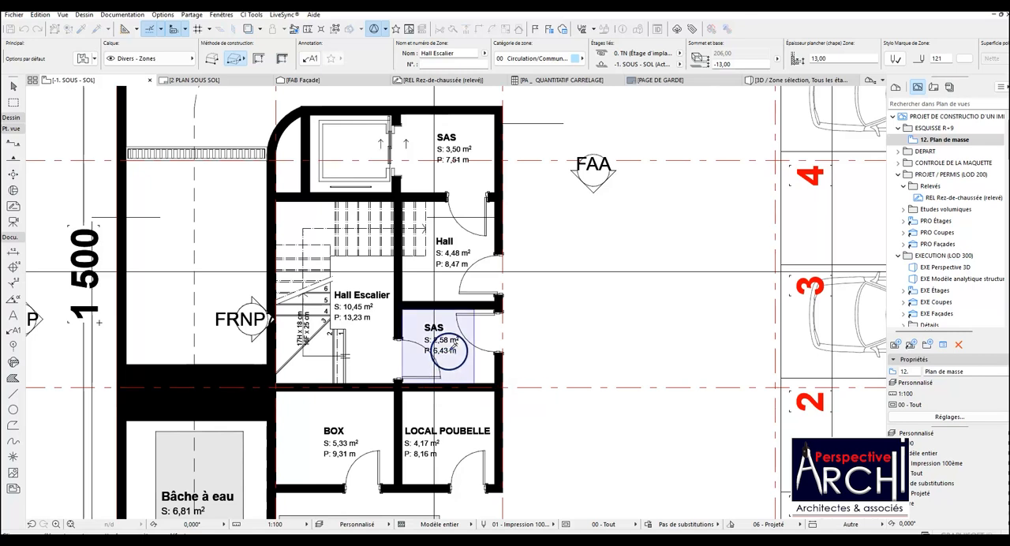
pyautogui.click(444, 318)
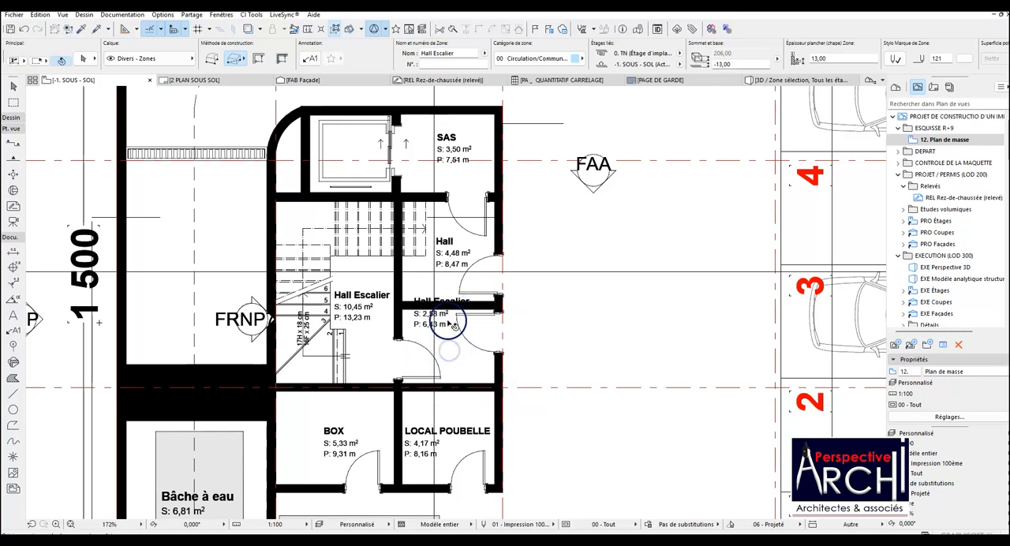
# Move the former SAS zone's label down inside its room and extend the zone's edge to the wall along grid line C.
pyautogui.click(443, 317)
pyautogui.click(442, 314)
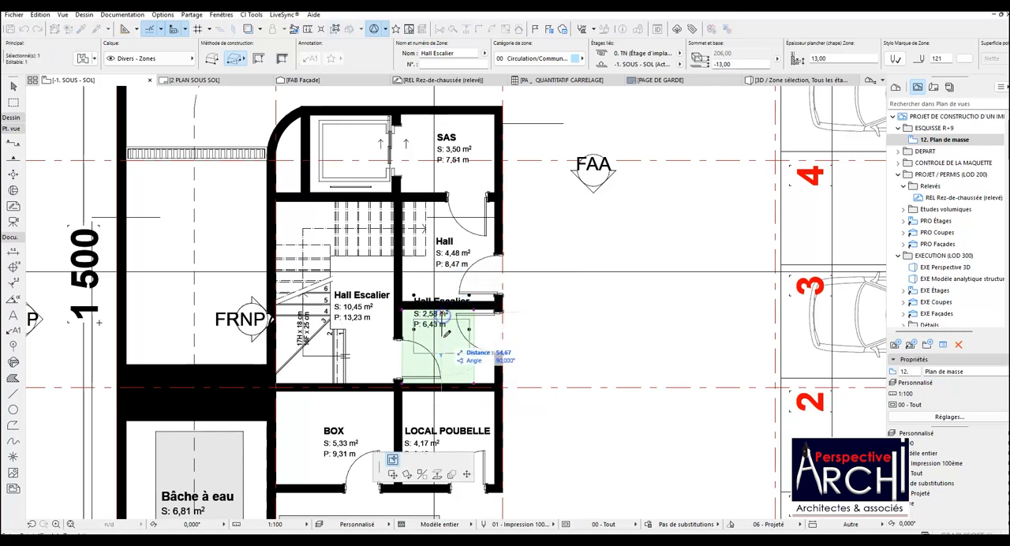
pyautogui.click(443, 344)
pyautogui.click(475, 354)
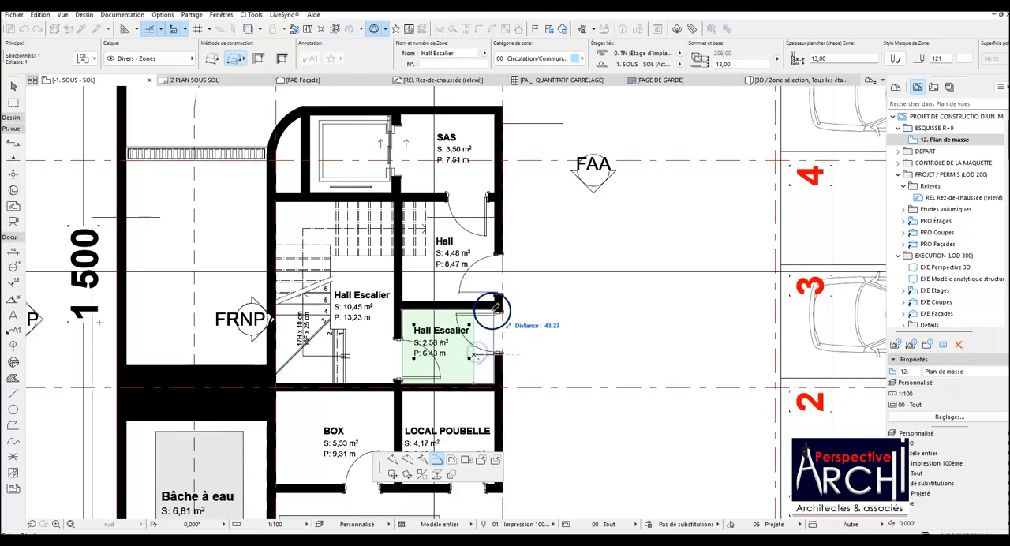
pyautogui.click(494, 310)
pyautogui.click(463, 283)
# Transfer the SAS zone's settings from the room beside the lift to the 10,45 m² Hall Escalier zone in the stairwell.
pyautogui.click(454, 257)
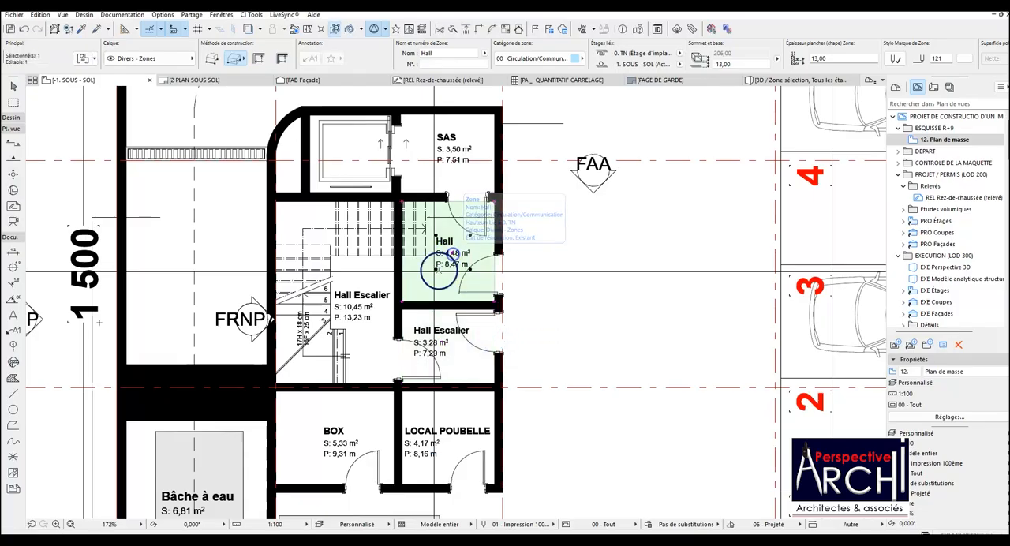
pyautogui.click(361, 306)
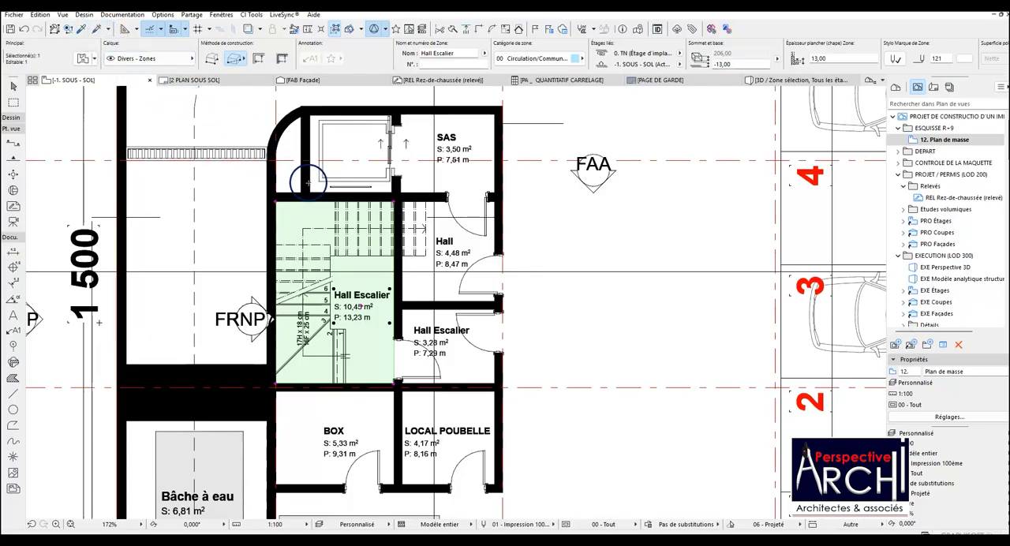
pyautogui.click(81, 29)
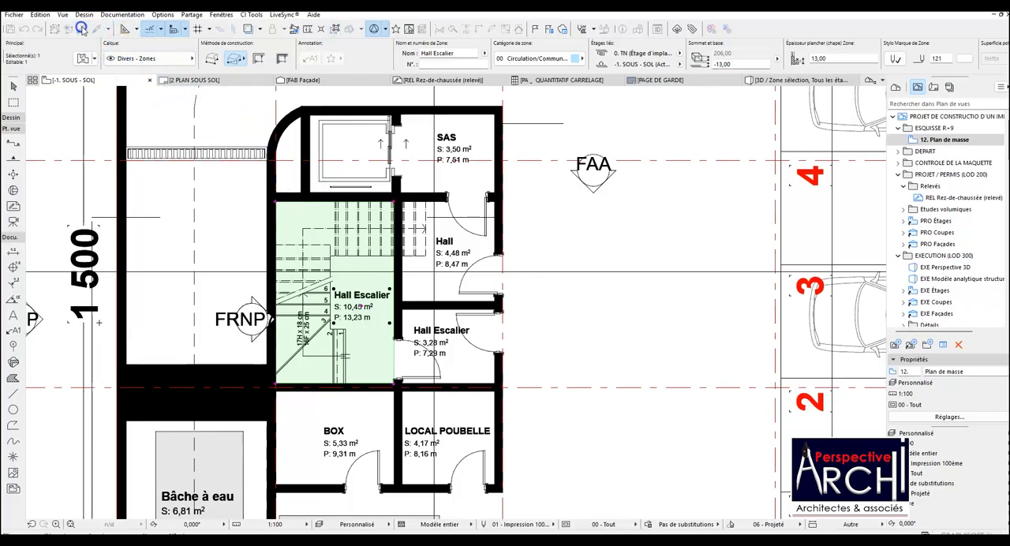
pyautogui.click(423, 142)
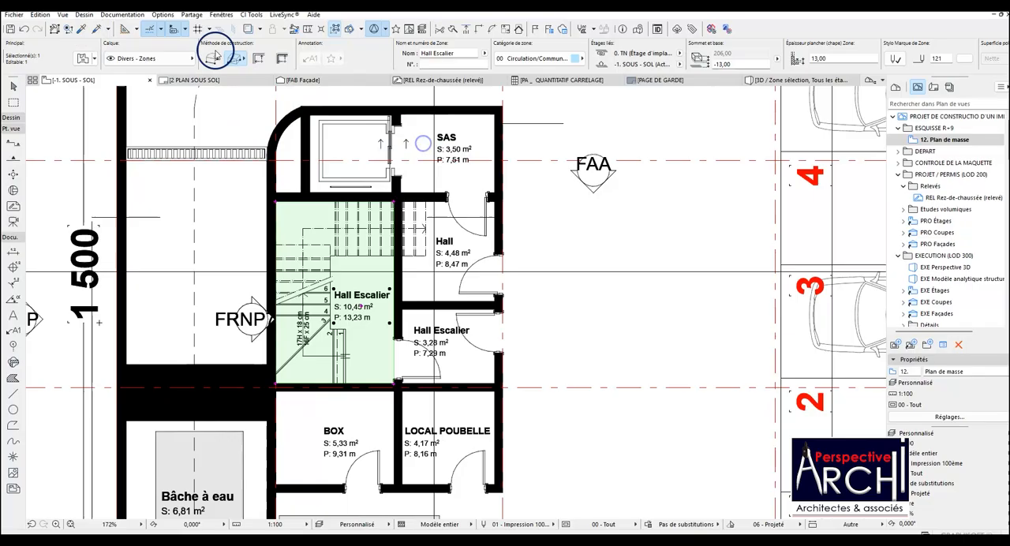
pyautogui.click(99, 27)
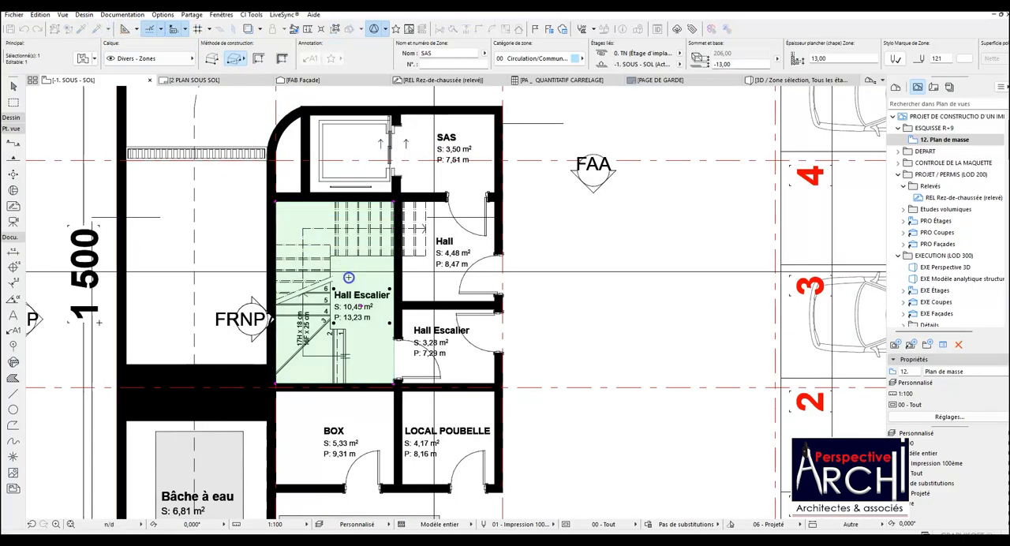
pyautogui.click(354, 281)
pyautogui.click(344, 317)
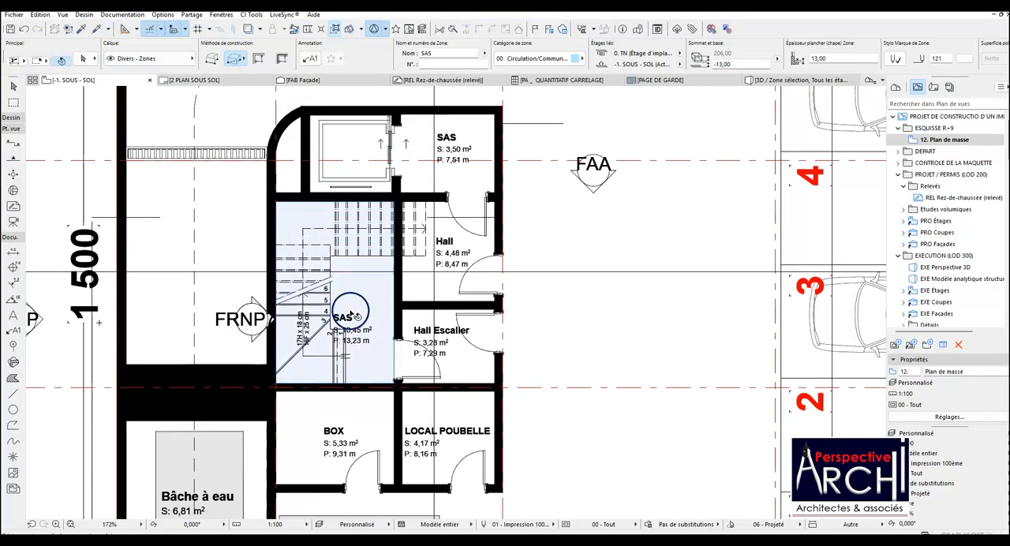
pyautogui.click(352, 328)
pyautogui.click(365, 300)
# Save the -1. SOUS - SOL plan as a view in the ESQUISSE R+9 folder, with the proposed settings.
pyautogui.scroll(-3, 354, 273)
pyautogui.click(392, 286)
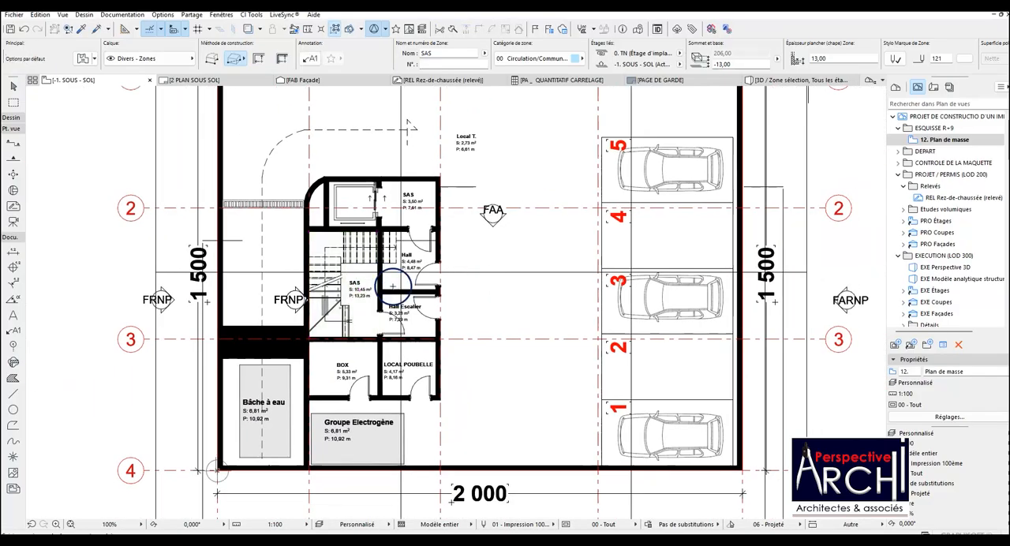
pyautogui.scroll(-4, 403, 276)
pyautogui.scroll(3, 429, 231)
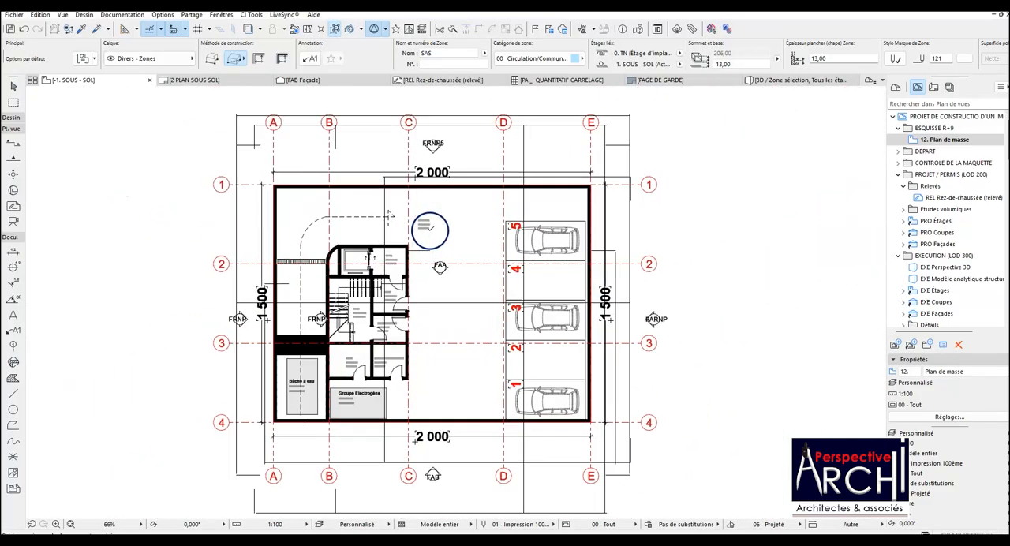
pyautogui.scroll(-1, 429, 230)
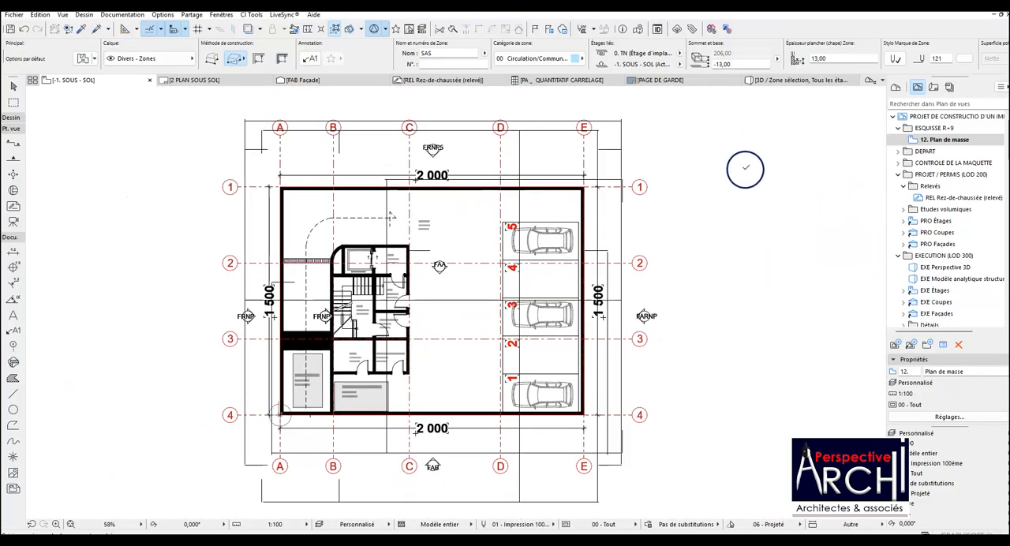
pyautogui.rightClick(935, 128)
pyautogui.click(940, 135)
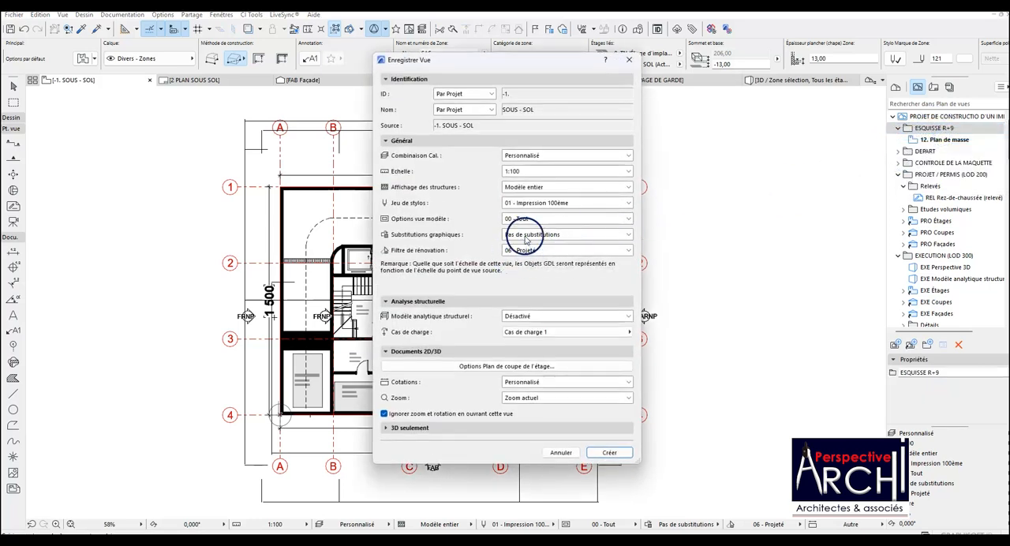
pyautogui.click(609, 452)
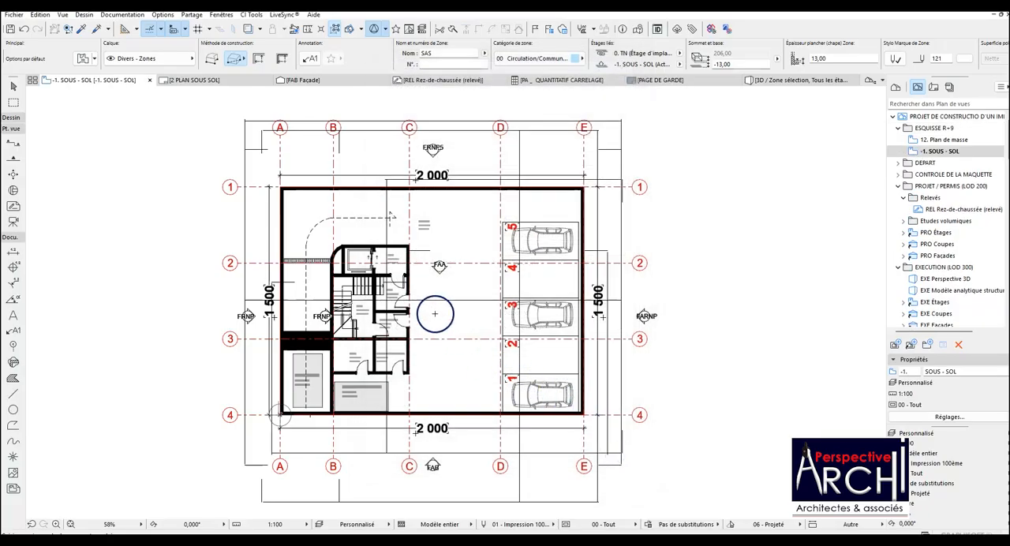
# Copy the car from parking space 5 onto the dashed driving path above the lift, keeping it horizontal, and adjust its position slightly.
pyautogui.scroll(3, 435, 313)
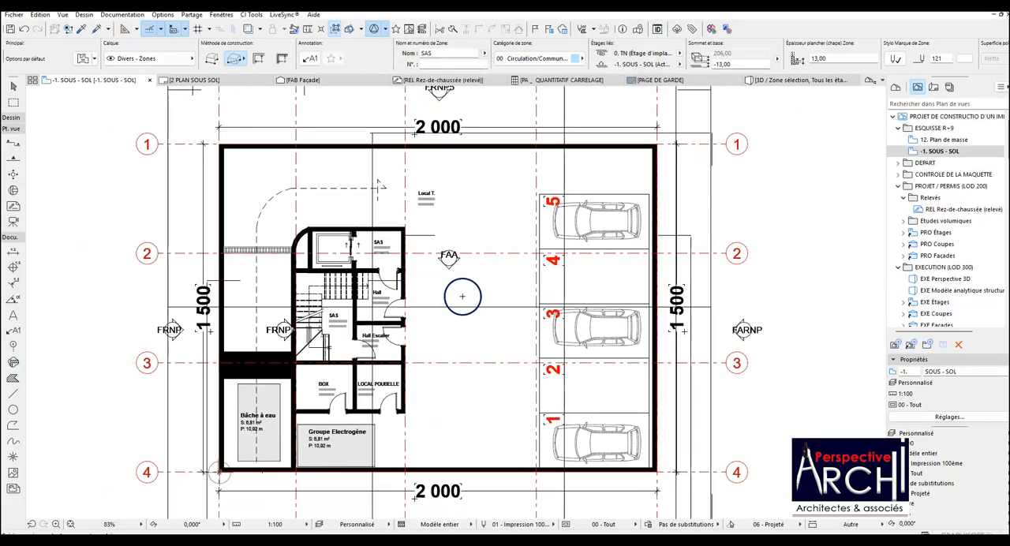
pyautogui.click(597, 228)
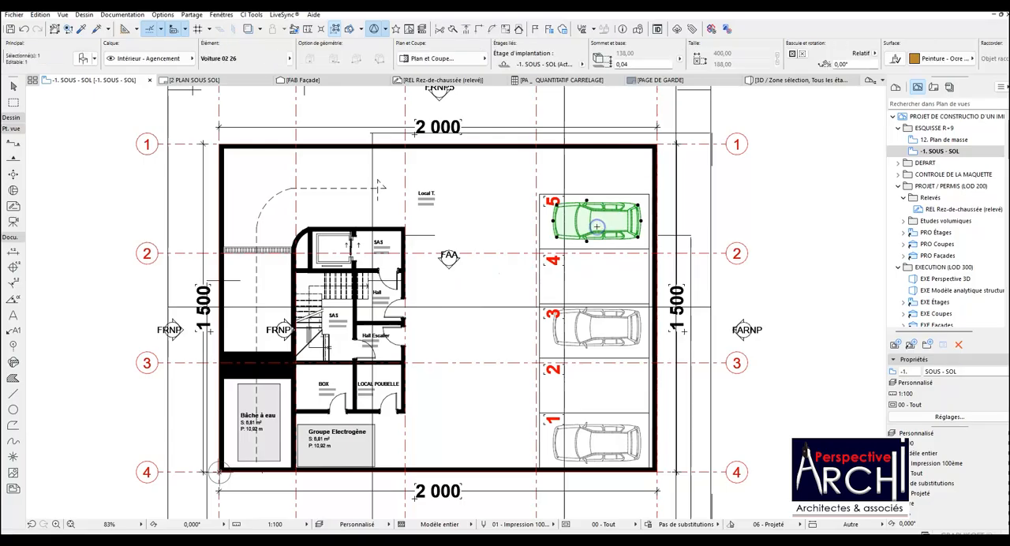
pyautogui.moveTo(601, 227); pyautogui.dragTo(366, 190)
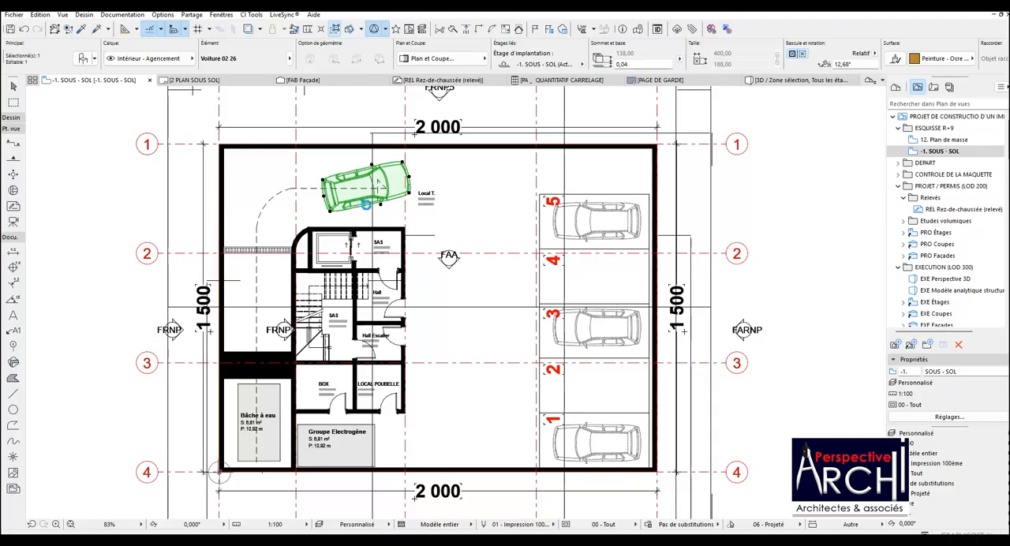
pyautogui.hotkey('ctrl', 'z')
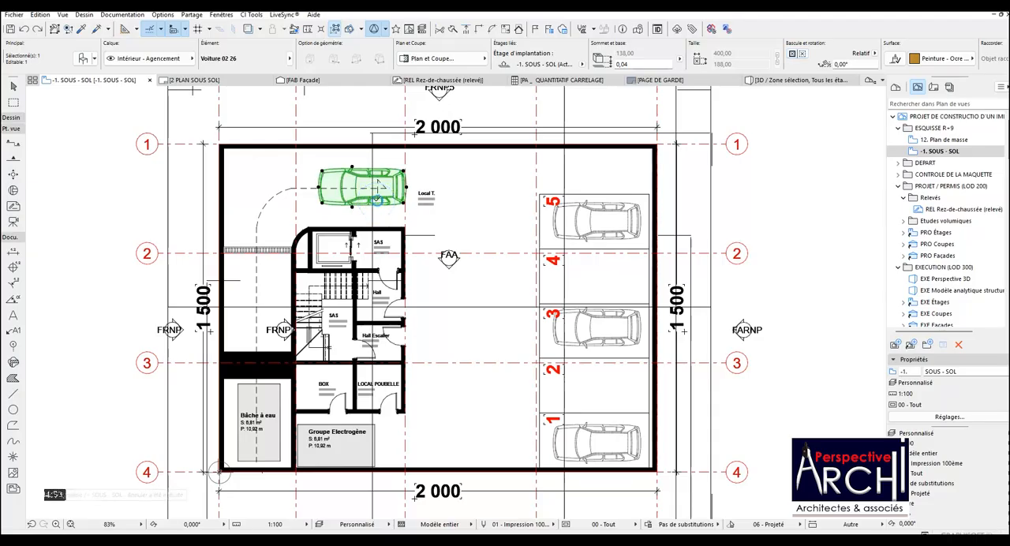
pyautogui.hotkey('ctrl', 'e')
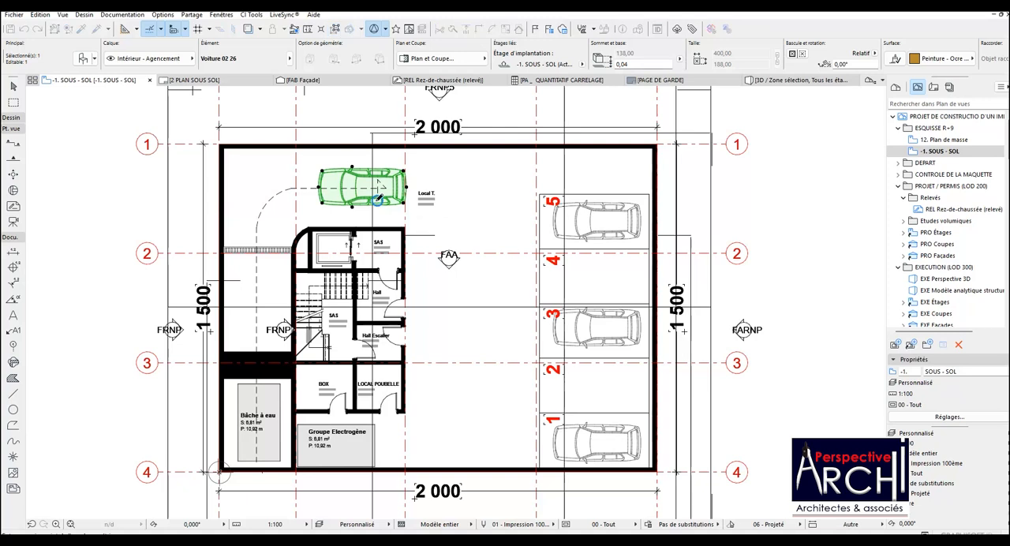
pyautogui.click(366, 187)
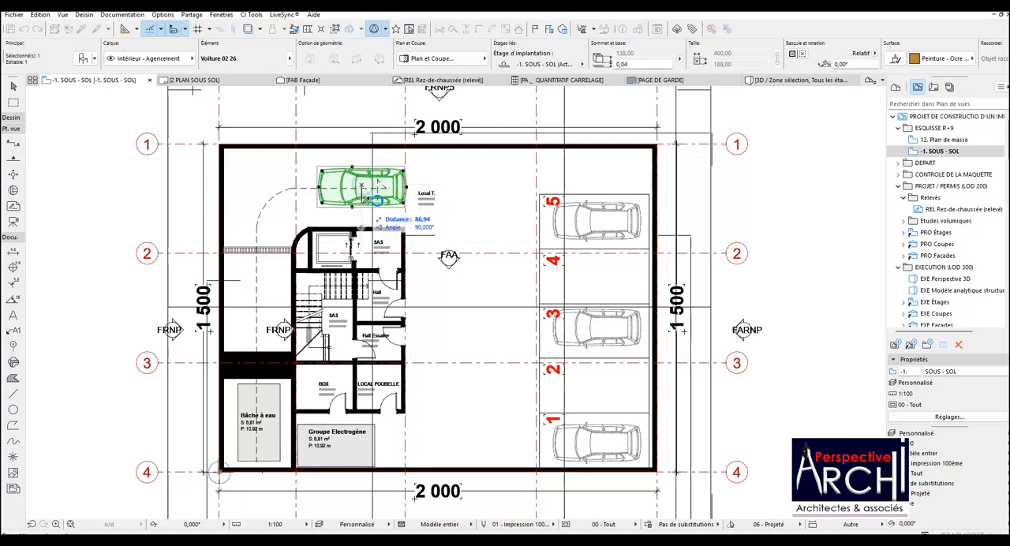
pyautogui.press('Escape')
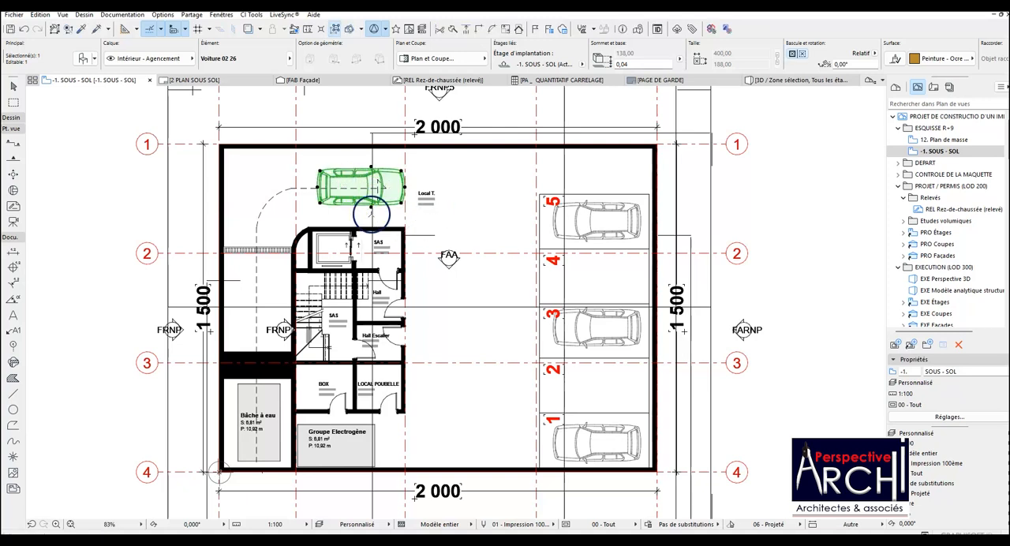
pyautogui.press('shift')
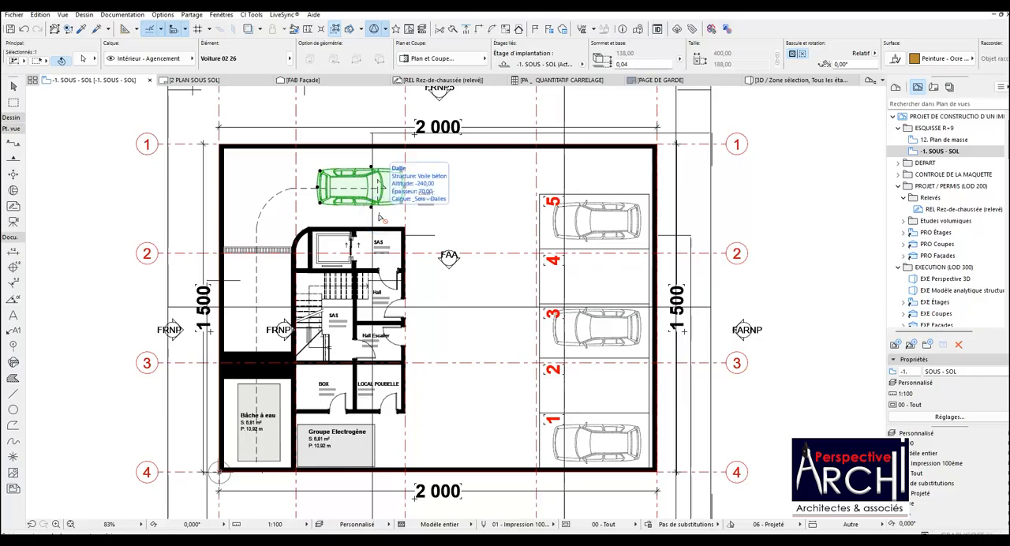
pyautogui.keyDown('alt'); pyautogui.click(436, 215); pyautogui.keyUp('alt')
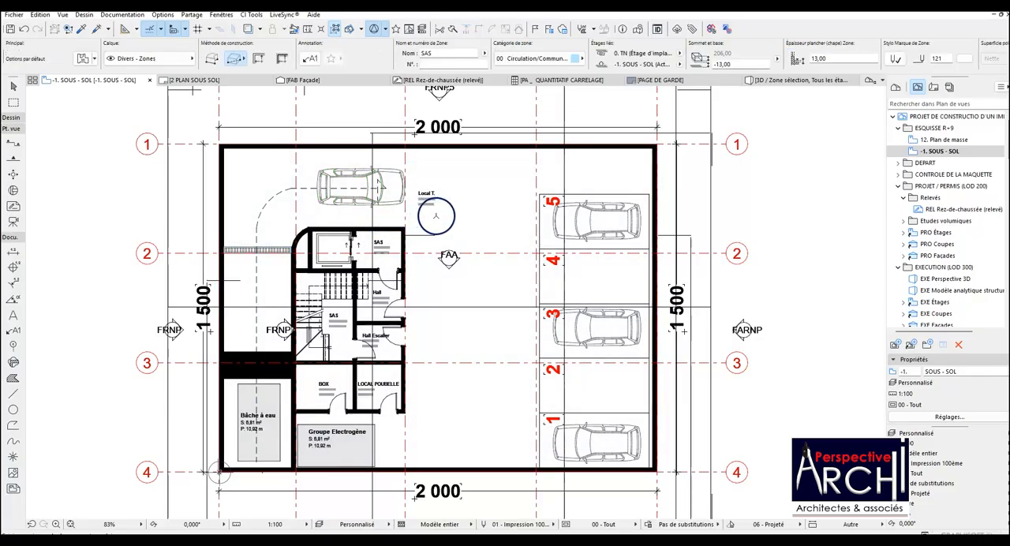
# Copy the car from parking space 3 into the central aisle, rotating the copy by 90°.
pyautogui.click(580, 328)
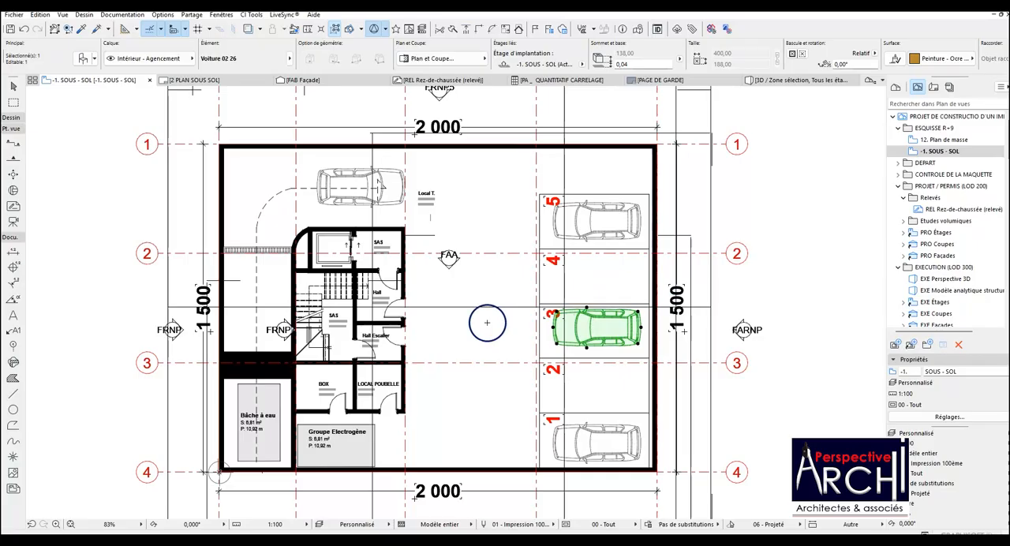
pyautogui.click(596, 319)
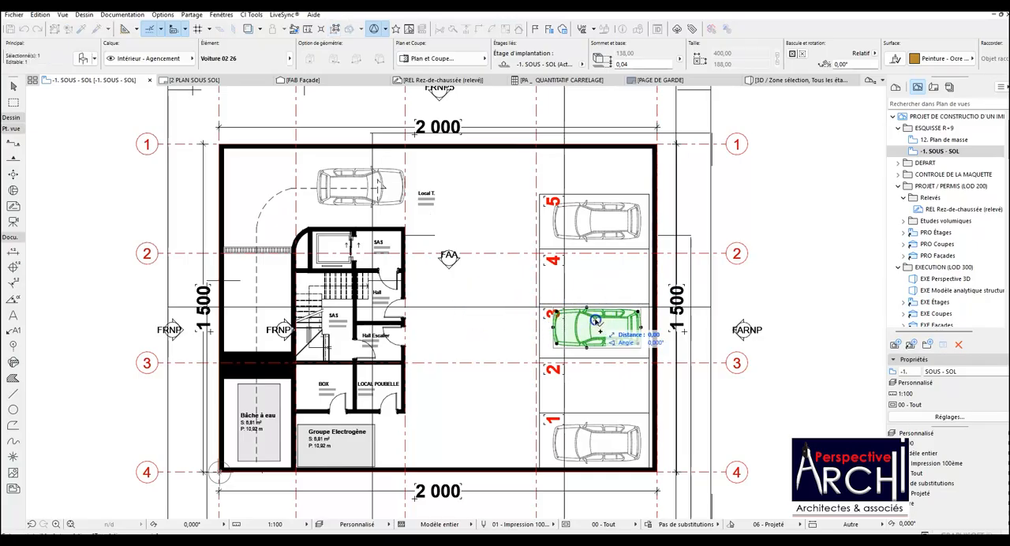
pyautogui.click(483, 322)
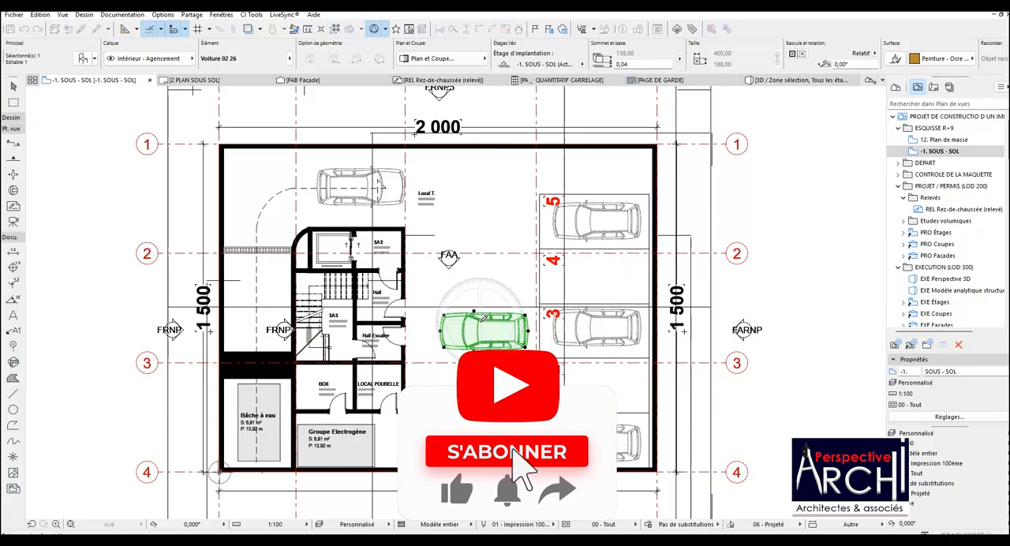
pyautogui.click(505, 331)
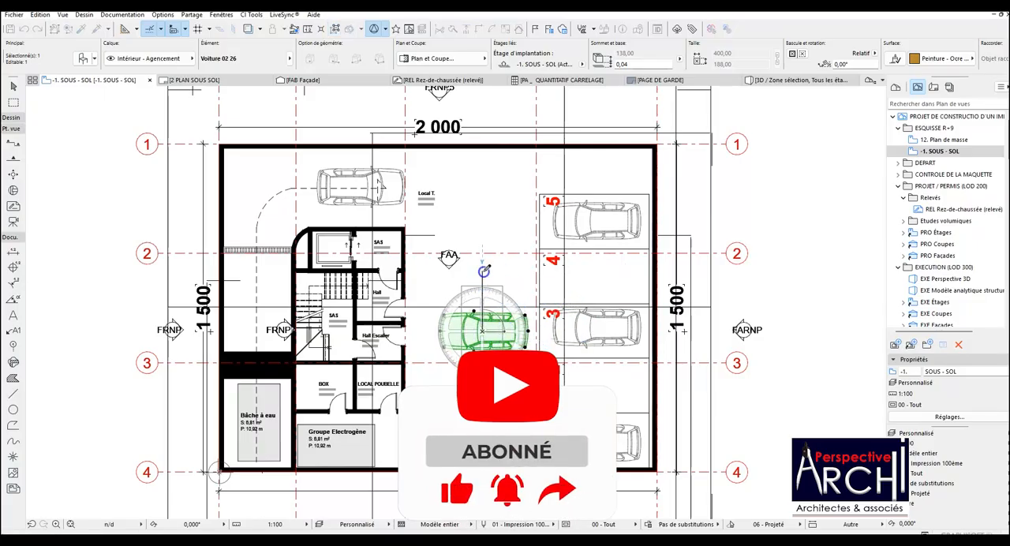
pyautogui.click(483, 275)
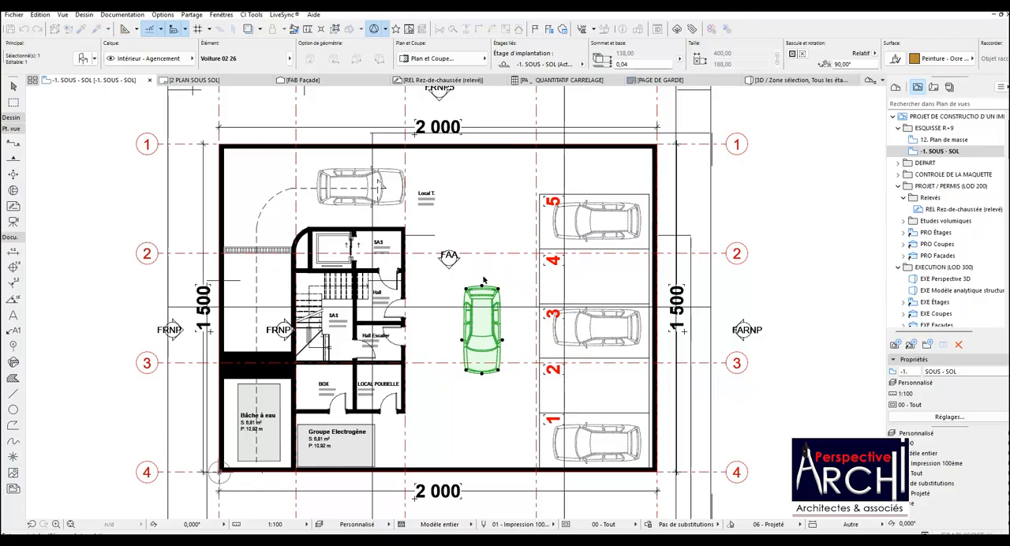
# Move the vertical car in the central aisle up by about 109 cm and clear the selection.
pyautogui.click(478, 314)
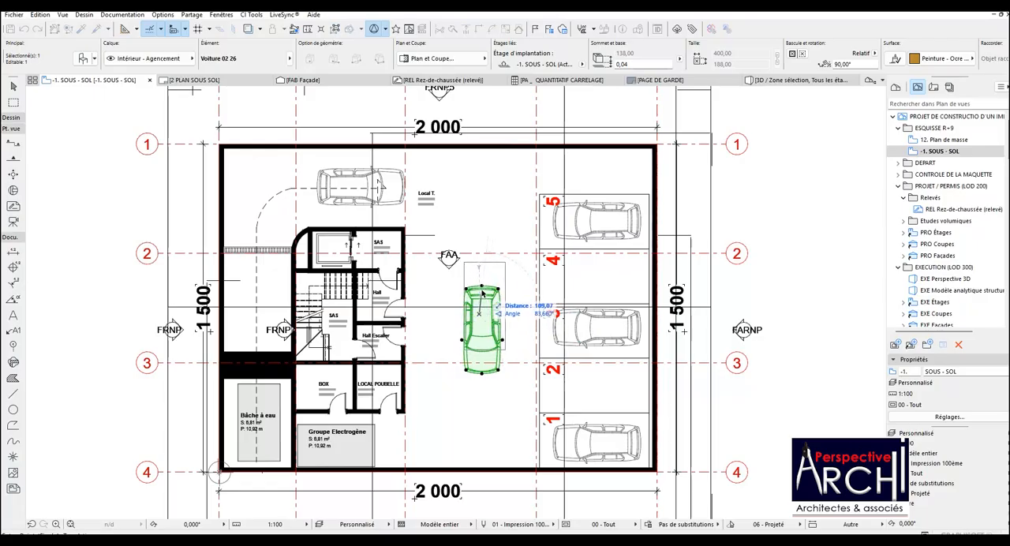
pyautogui.click(483, 293)
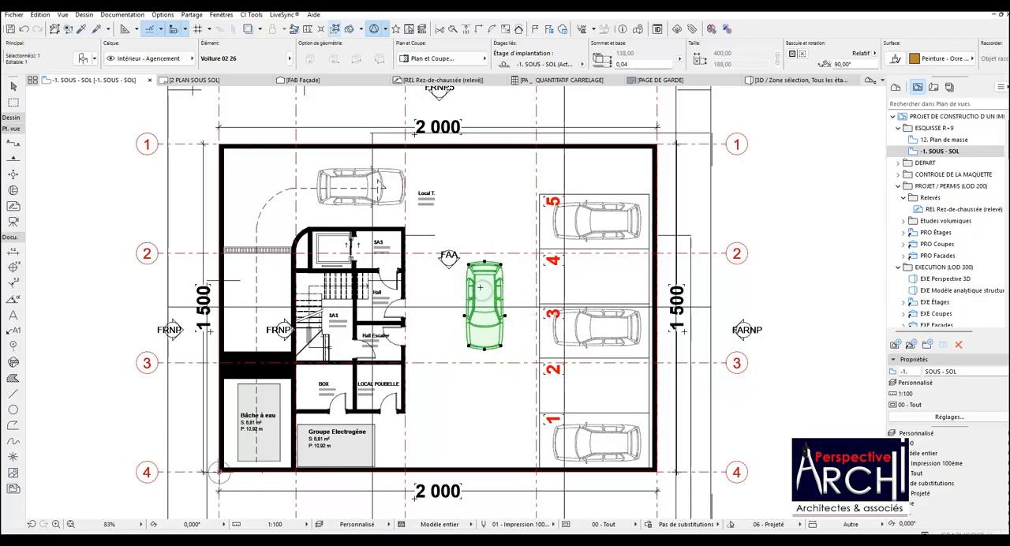
pyautogui.press('Escape')
pyautogui.press('Escape')
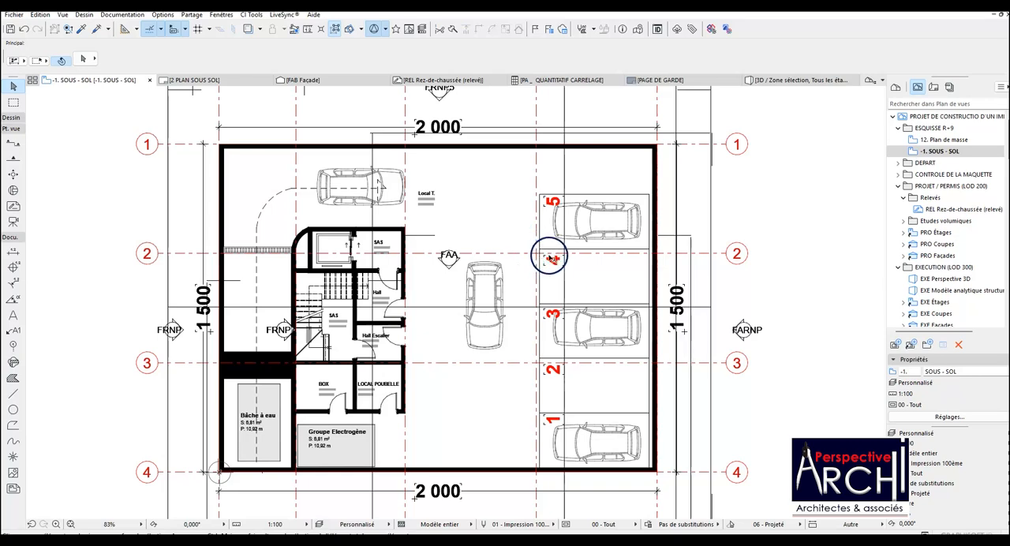
# Open the 1. RDC storey from the project's list of storeys.
pyautogui.scroll(-2, 549, 258)
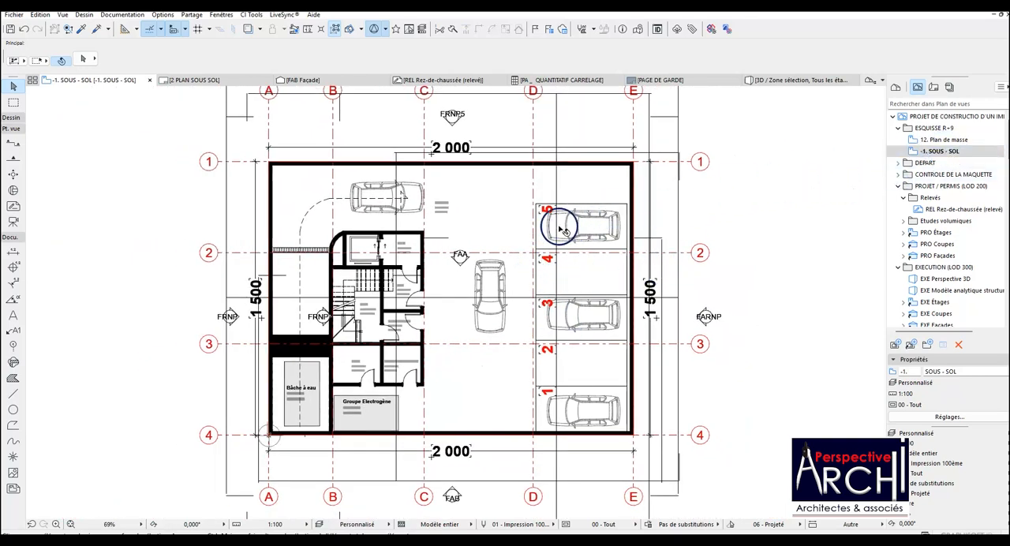
pyautogui.scroll(2, 556, 225)
pyautogui.scroll(-2, 537, 226)
pyautogui.click(942, 151)
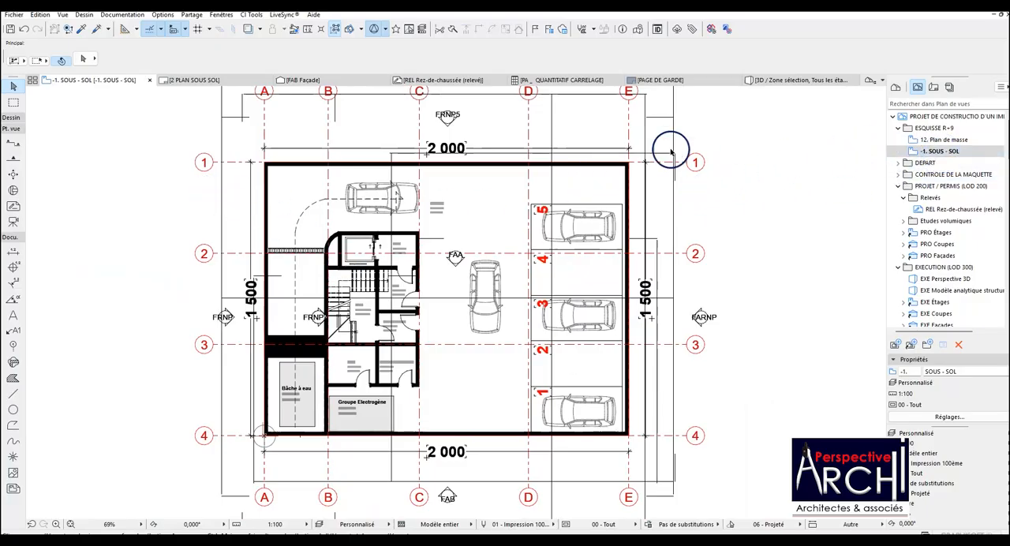
pyautogui.click(897, 87)
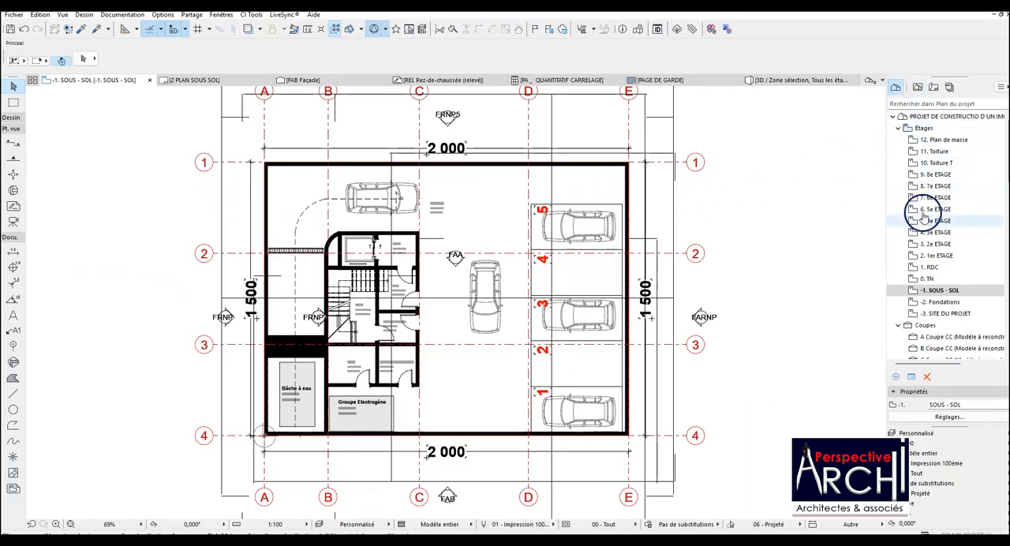
pyautogui.click(935, 268)
pyautogui.doubleClick(929, 279)
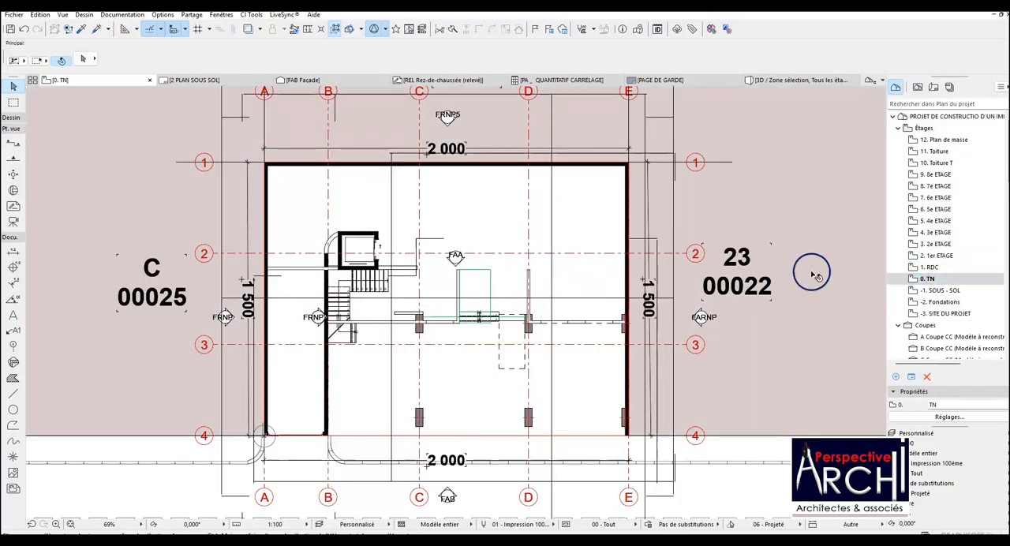
pyautogui.click(929, 269)
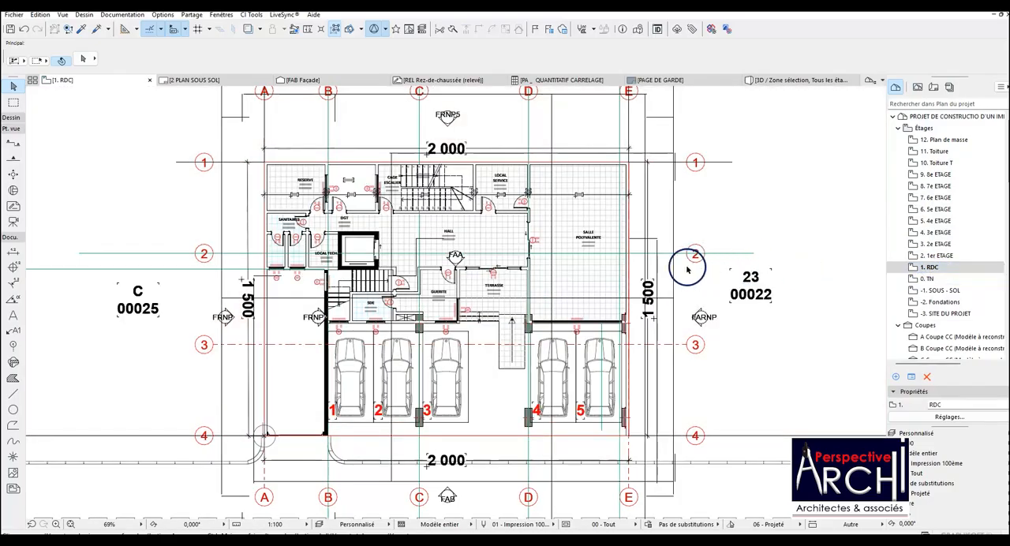
# Save the current RDC plan as a view in the ESQUISSE R+9 folder, keeping the default view settings.
pyautogui.scroll(2, 578, 258)
pyautogui.scroll(-2, 518, 259)
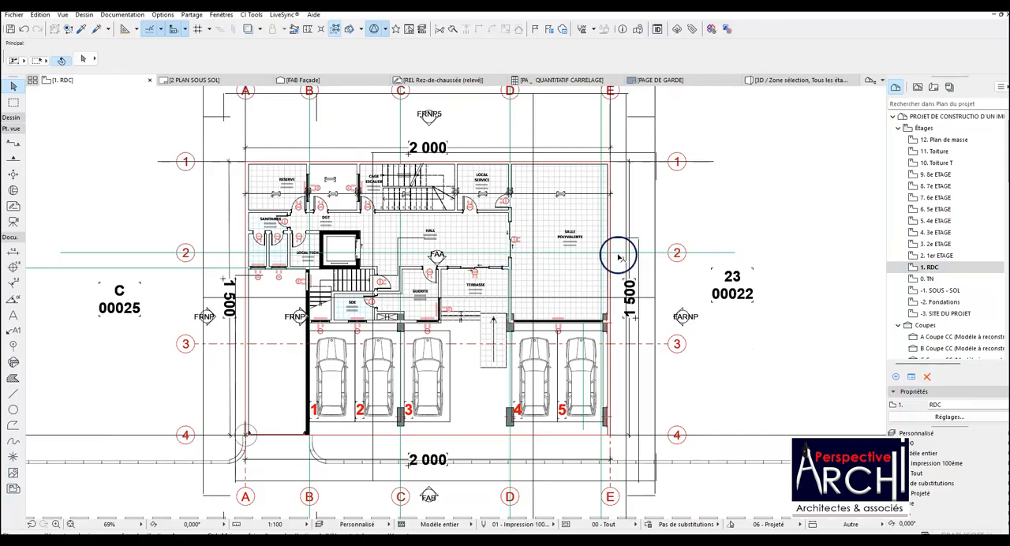
pyautogui.click(918, 87)
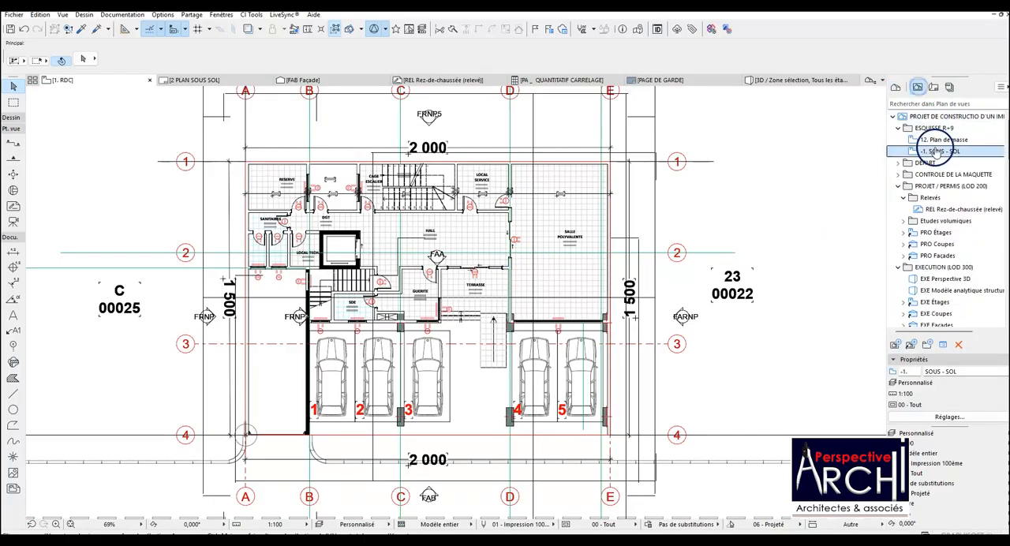
pyautogui.click(904, 129)
pyautogui.rightClick(905, 129)
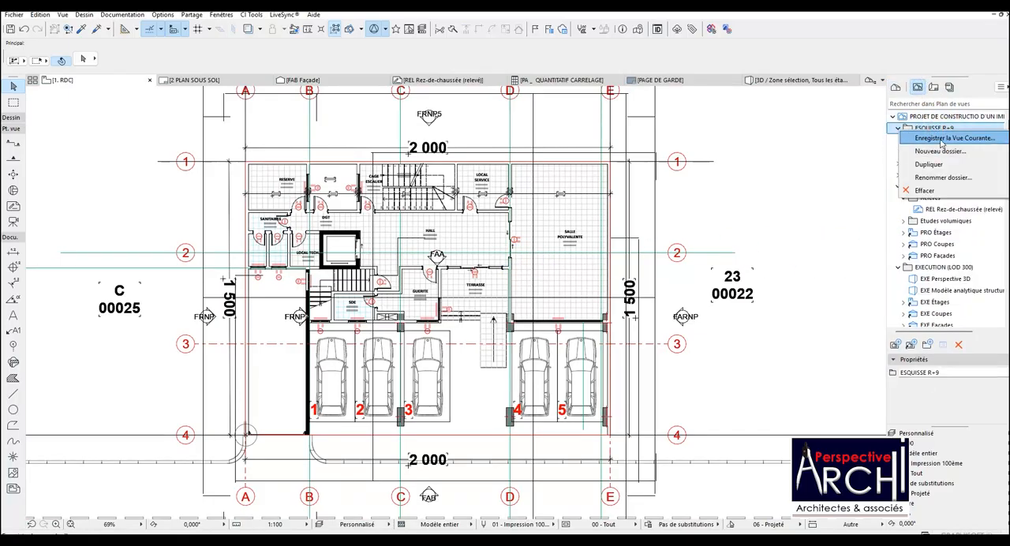
pyautogui.click(943, 138)
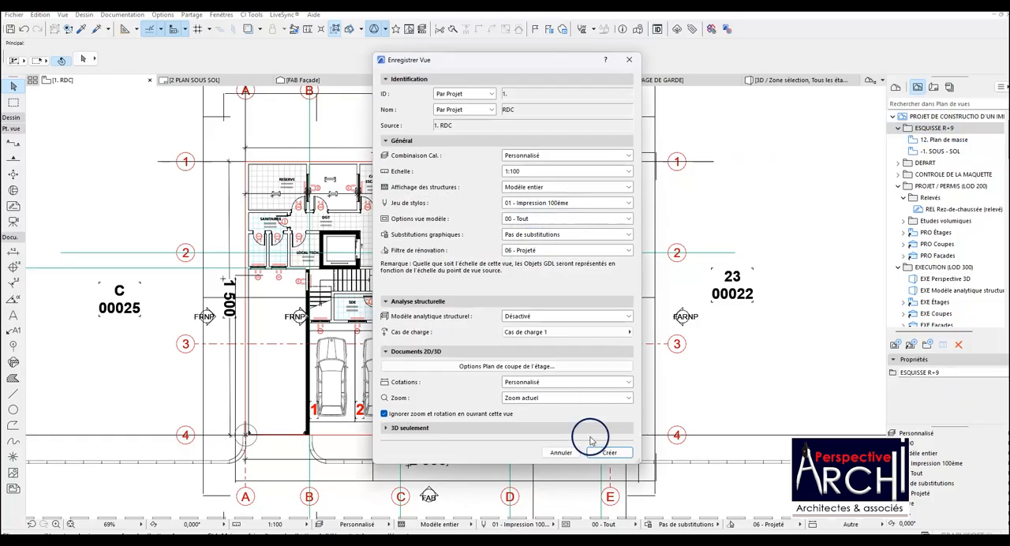
pyautogui.click(609, 451)
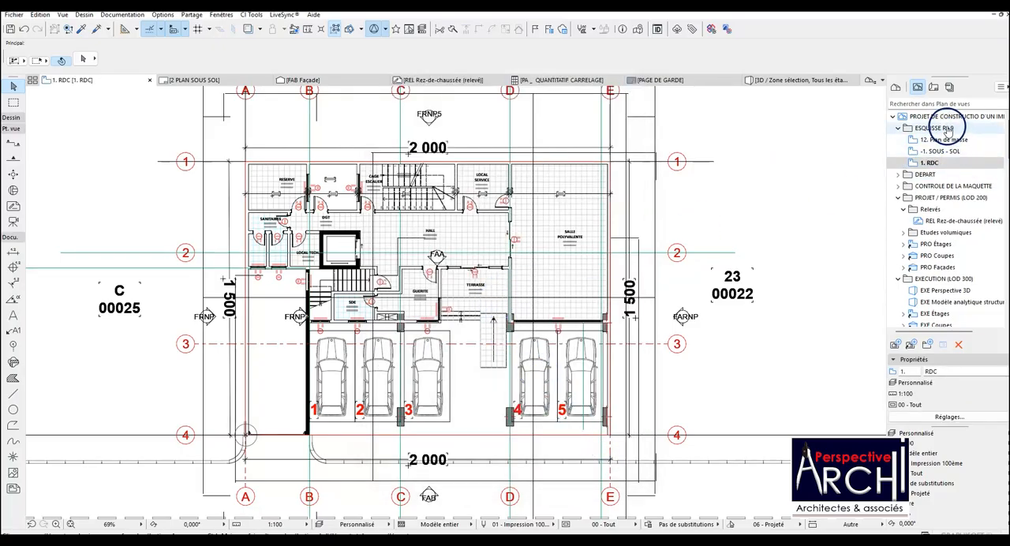
# Open the 2. 1er ETAGE storey and save it as a view in the ESQUISSE R+9 folder.
pyautogui.click(895, 86)
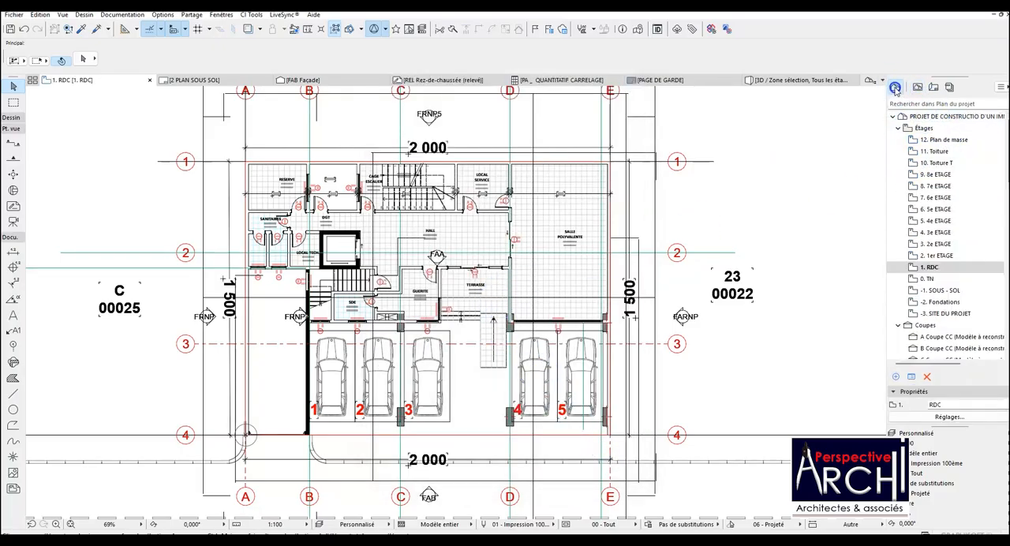
pyautogui.doubleClick(939, 255)
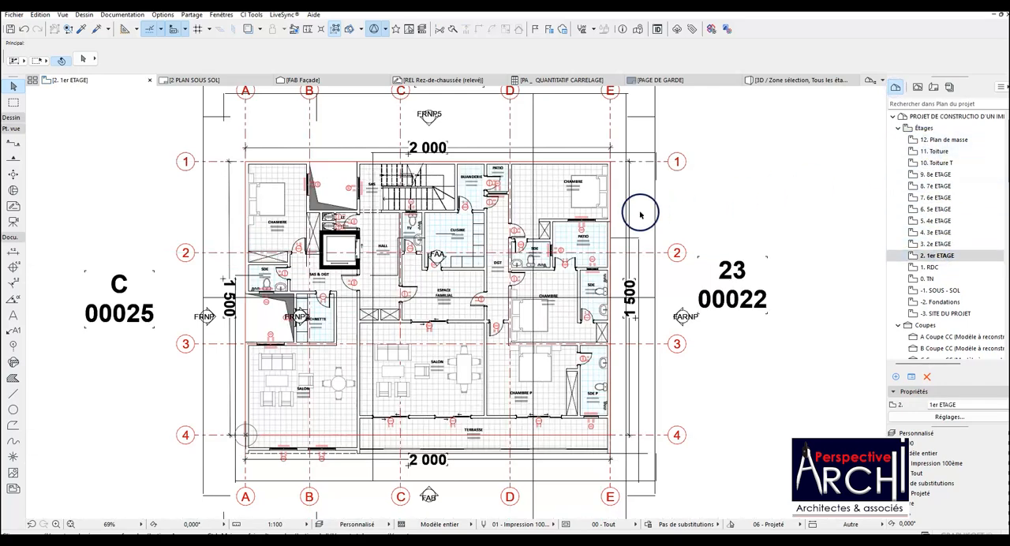
pyautogui.scroll(2, 634, 219)
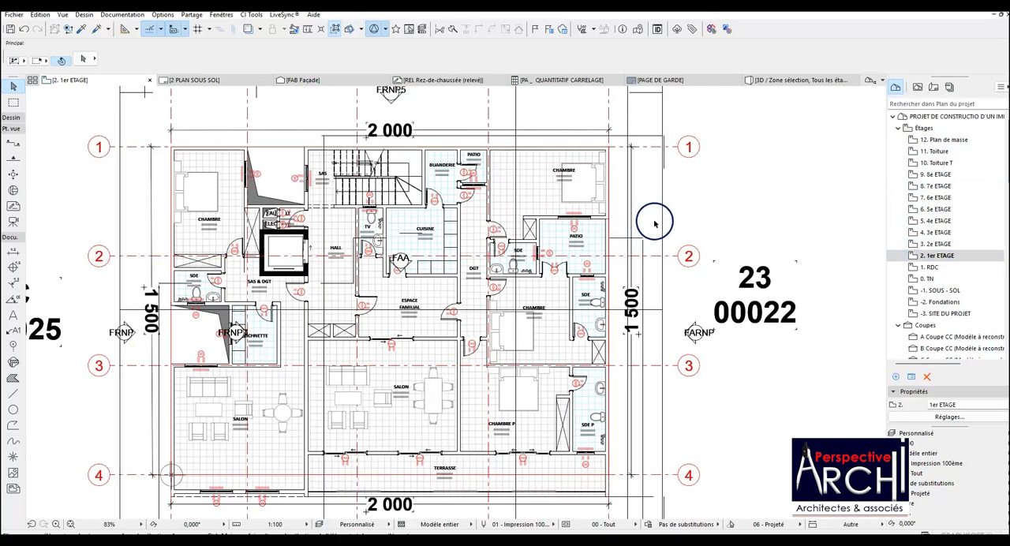
pyautogui.click(916, 87)
pyautogui.rightClick(931, 128)
pyautogui.click(940, 134)
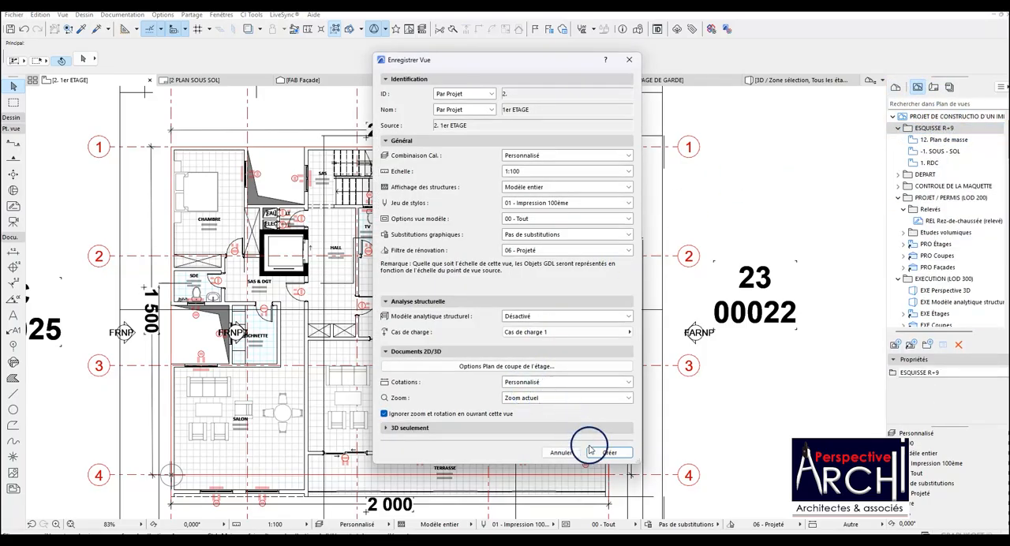
pyautogui.click(601, 511)
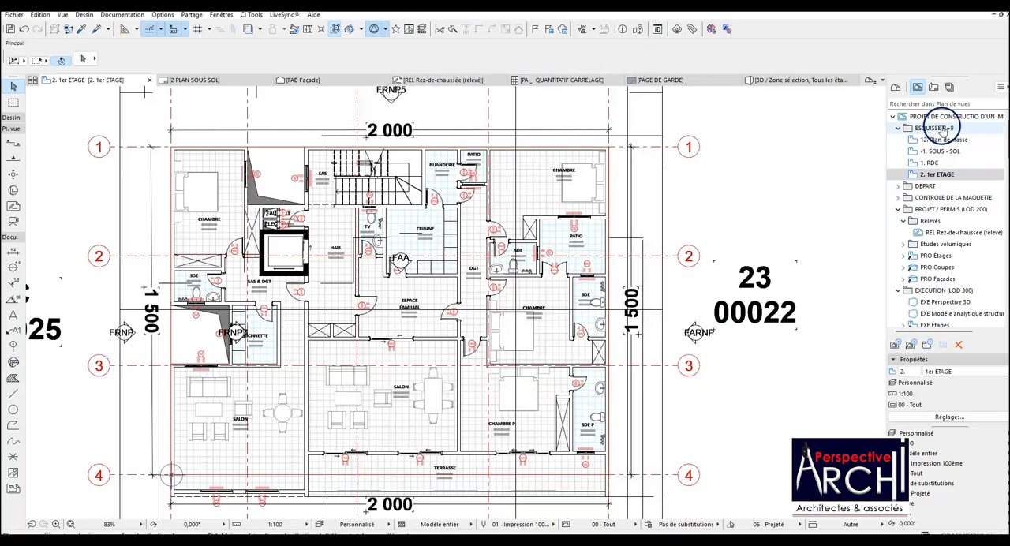
# Open the 3. 2e ETAGE storey from the project's list of storeys and check its floor plan.
pyautogui.click(895, 87)
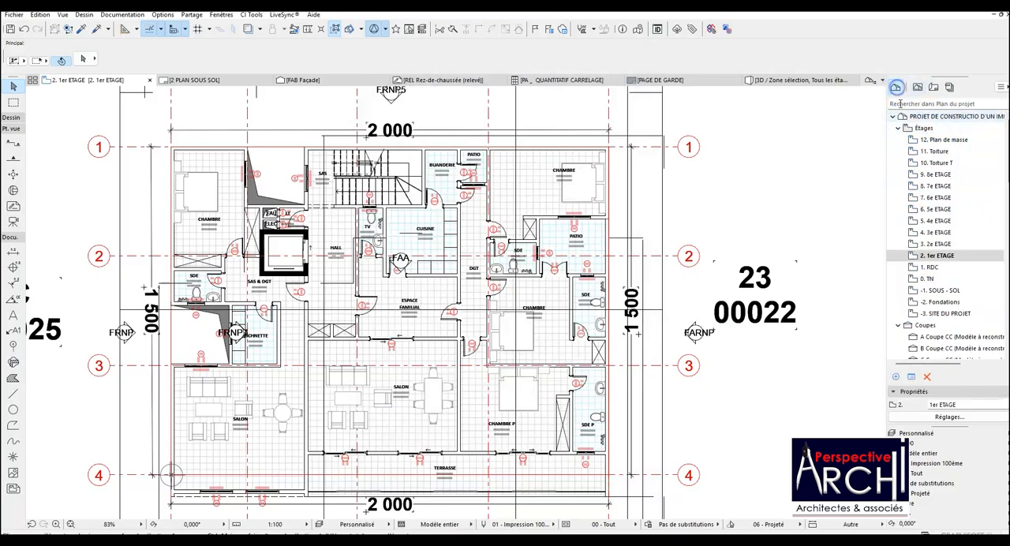
pyautogui.click(933, 244)
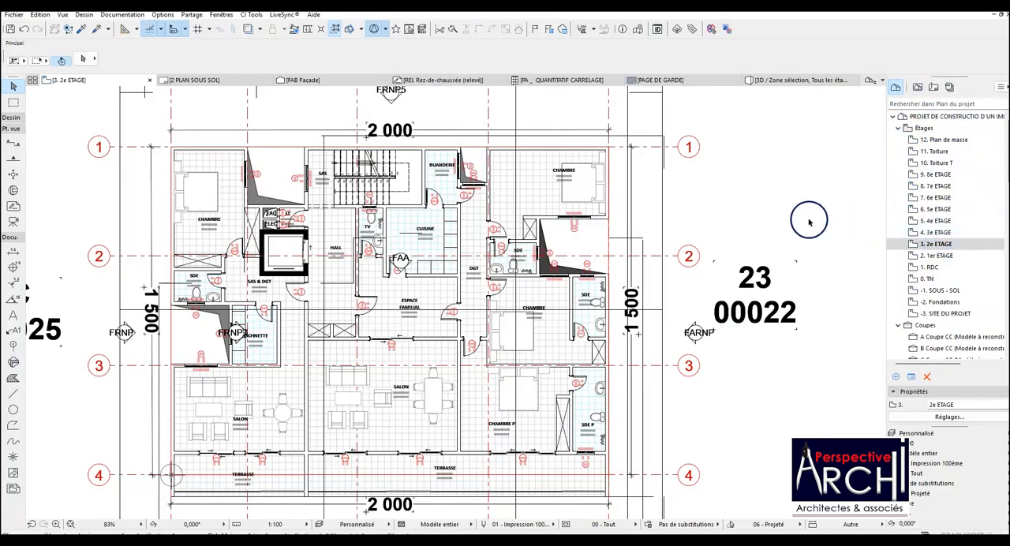
pyautogui.scroll(-2, 646, 207)
pyautogui.scroll(2, 599, 253)
pyautogui.scroll(-1, 590, 259)
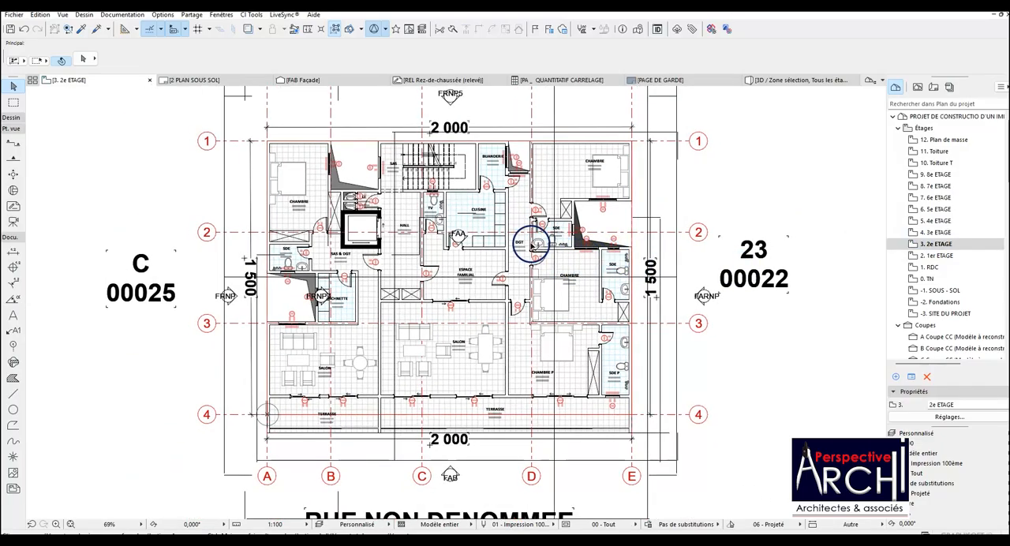
pyautogui.scroll(1, 536, 244)
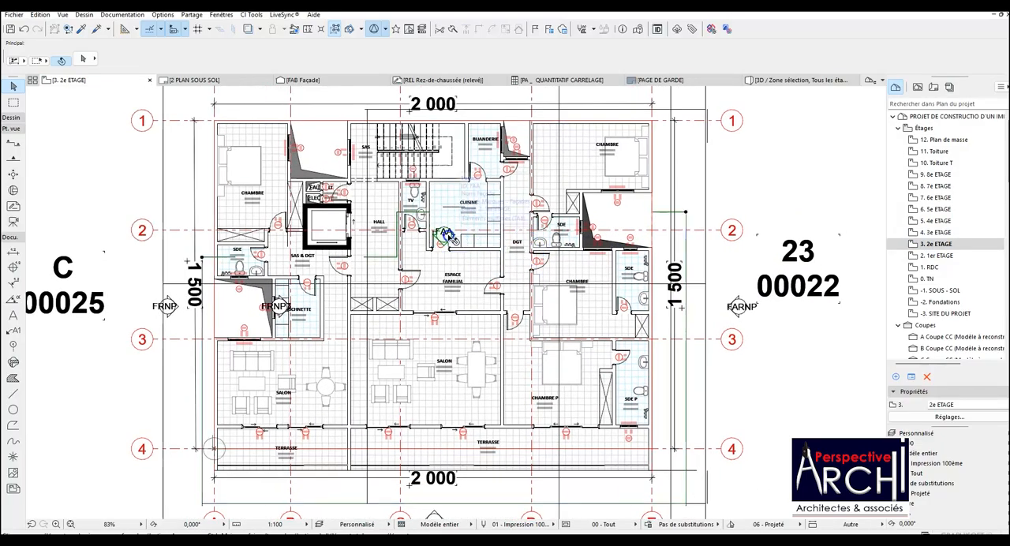
# Hide the Marques - Façades layer using the FAA façade marker in the kitchen area.
pyautogui.click(457, 240)
pyautogui.scroll(-1, 453, 243)
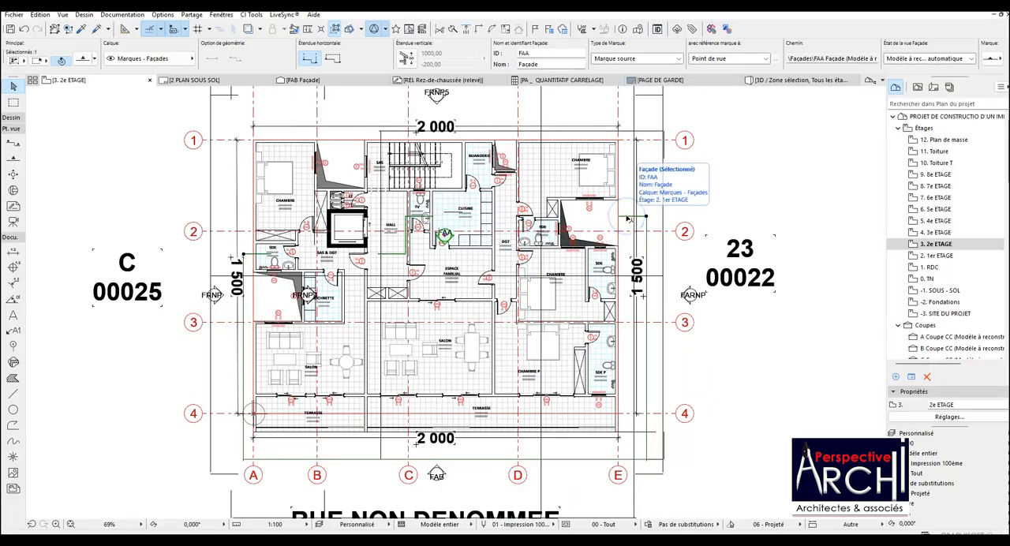
pyautogui.rightClick(628, 219)
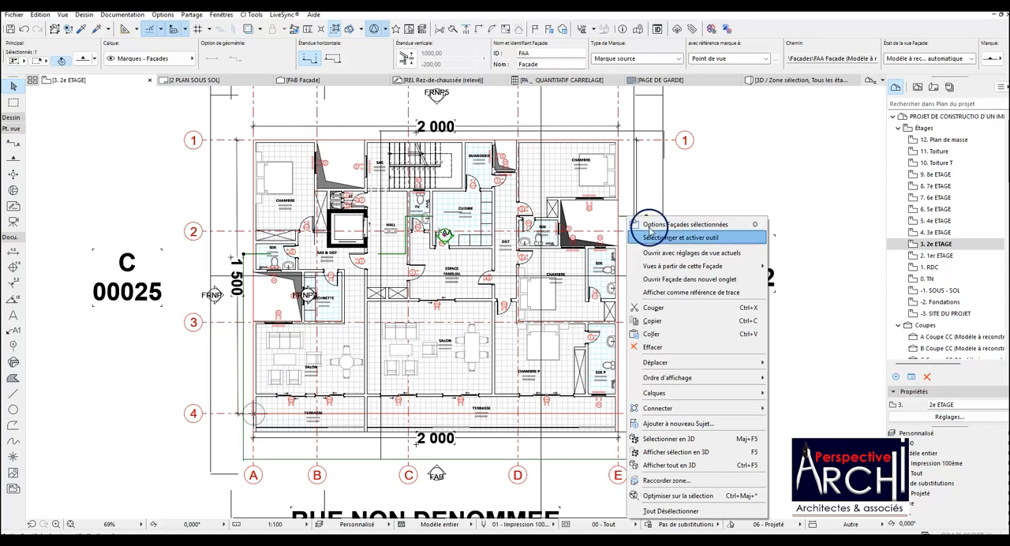
pyautogui.moveTo(709, 392)
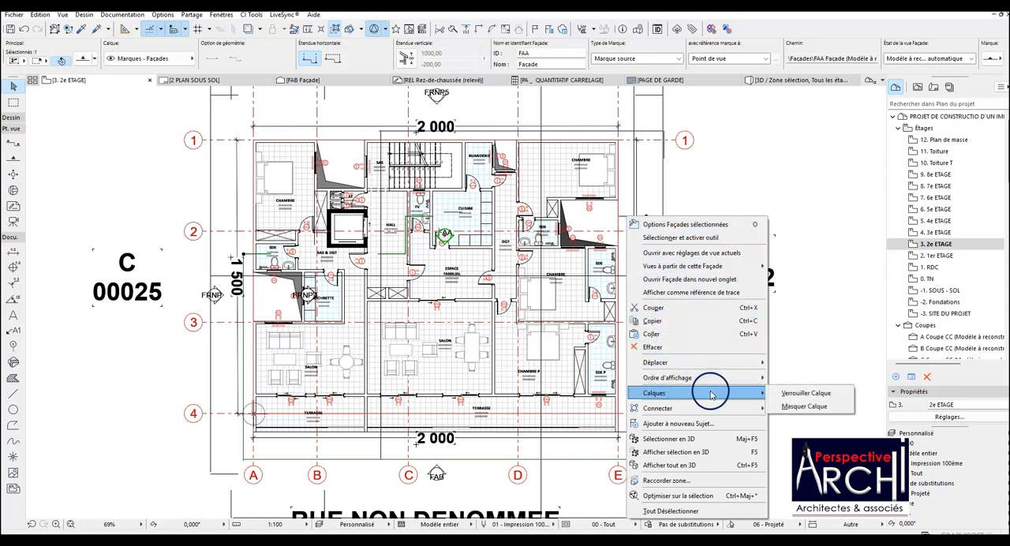
pyautogui.click(806, 410)
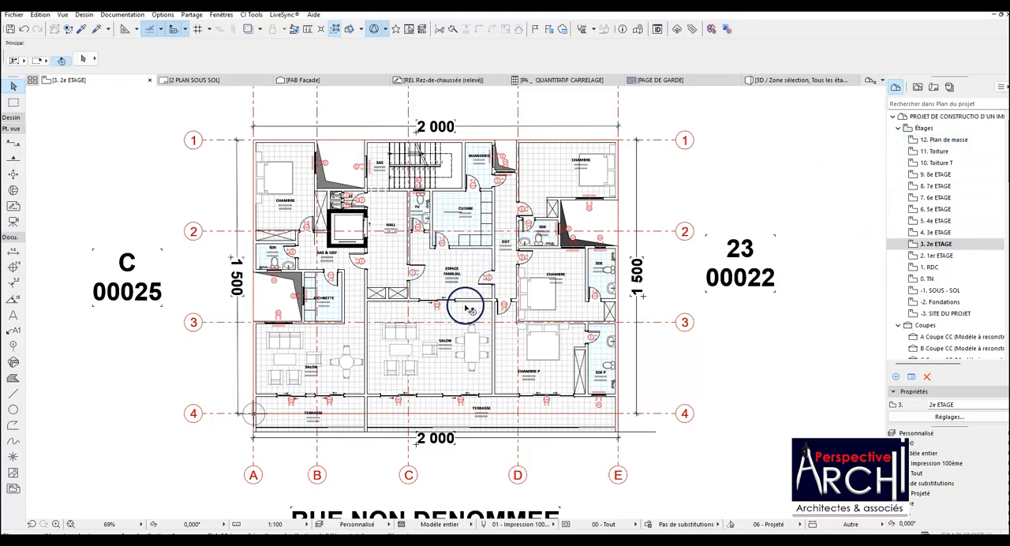
# On 2e ETAGE, rename the bedroom zone between axes 2 and 3 CHAMBRE 1 and the one between axes 1 and 2 near axis E CHAMBRE 2.
pyautogui.scroll(2, 468, 318)
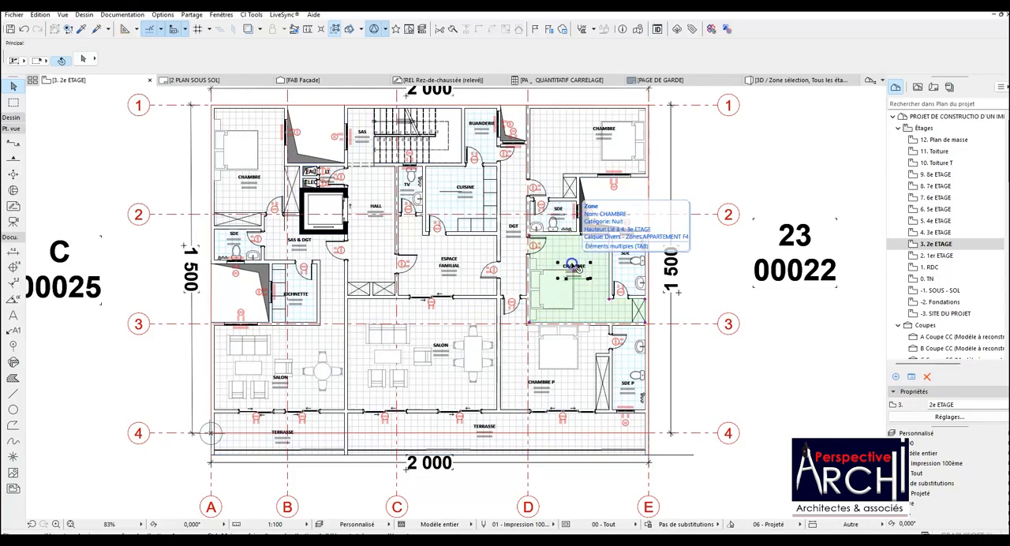
pyautogui.click(573, 267)
pyautogui.scroll(2, 573, 267)
pyautogui.click(571, 269)
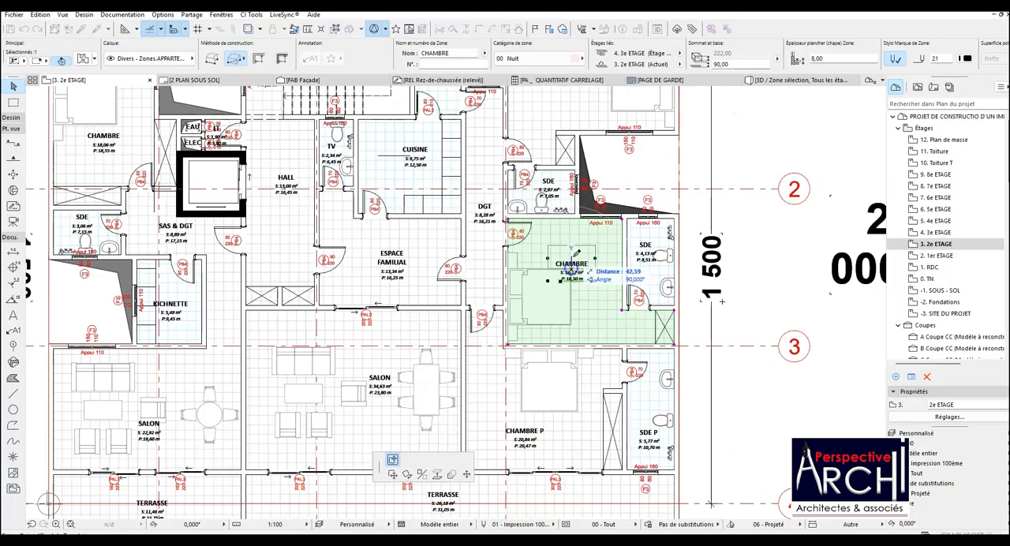
pyautogui.click(571, 251)
pyautogui.scroll(-3, 575, 264)
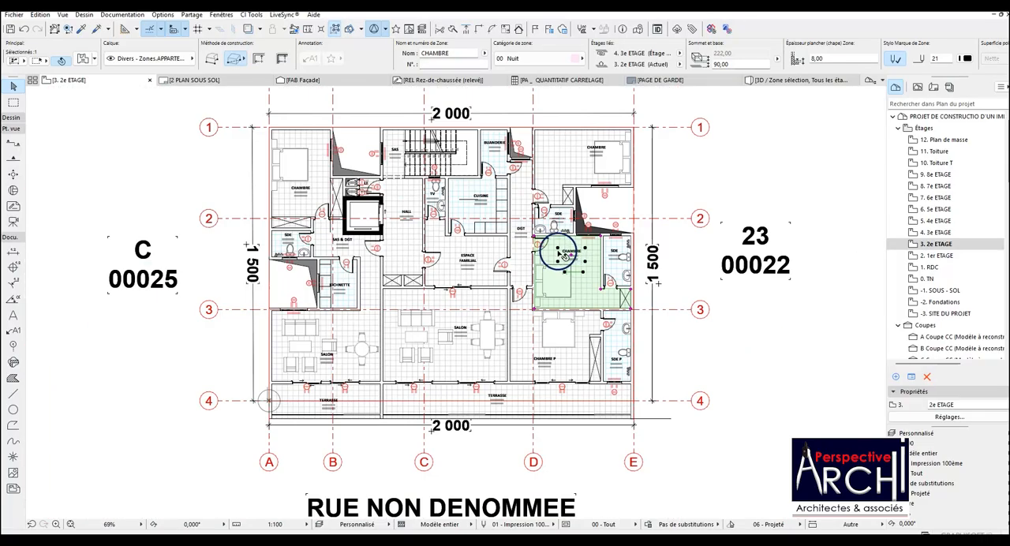
pyautogui.scroll(1, 591, 193)
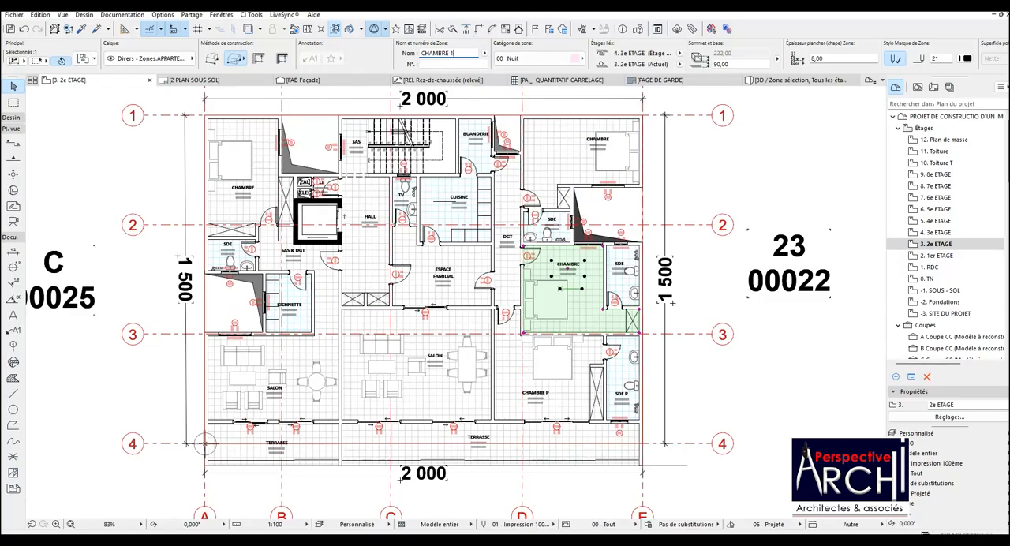
pyautogui.click(574, 127)
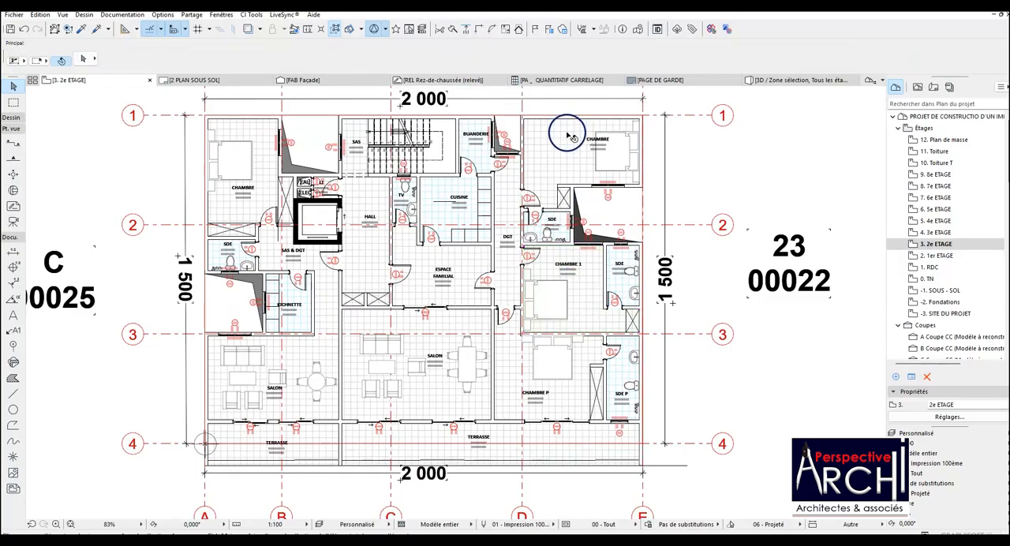
pyautogui.click(562, 130)
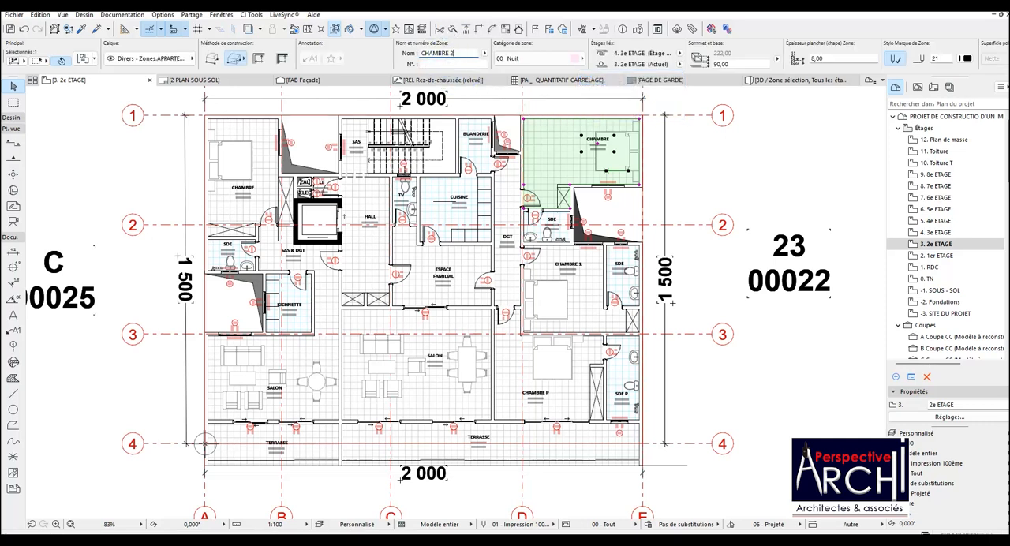
pyautogui.click(652, 160)
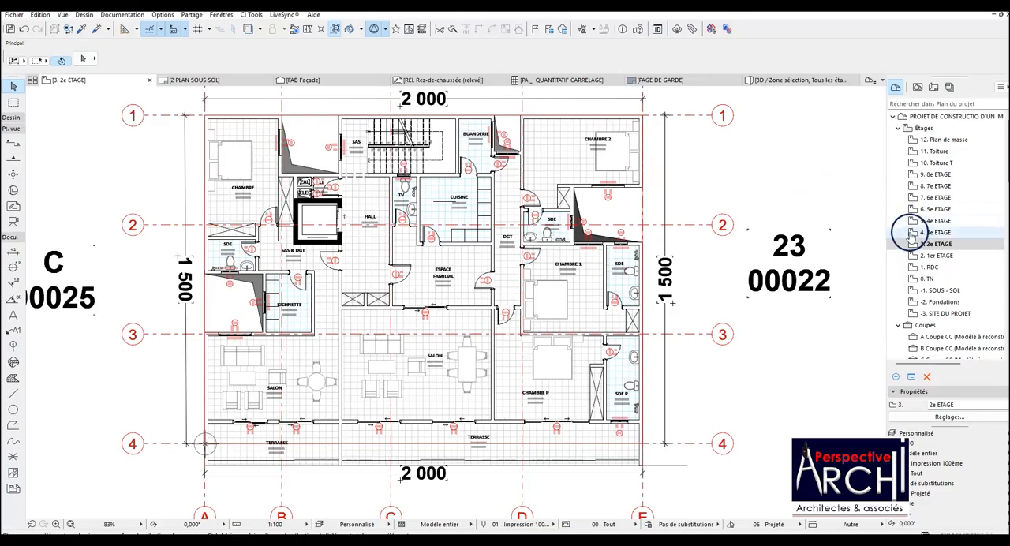
# Open the 1er ETAGE storey and rename the two bedroom zones between axes D and E CHAMBRE 2 (upper) and CHAMBRE 1 (lower).
pyautogui.click(936, 255)
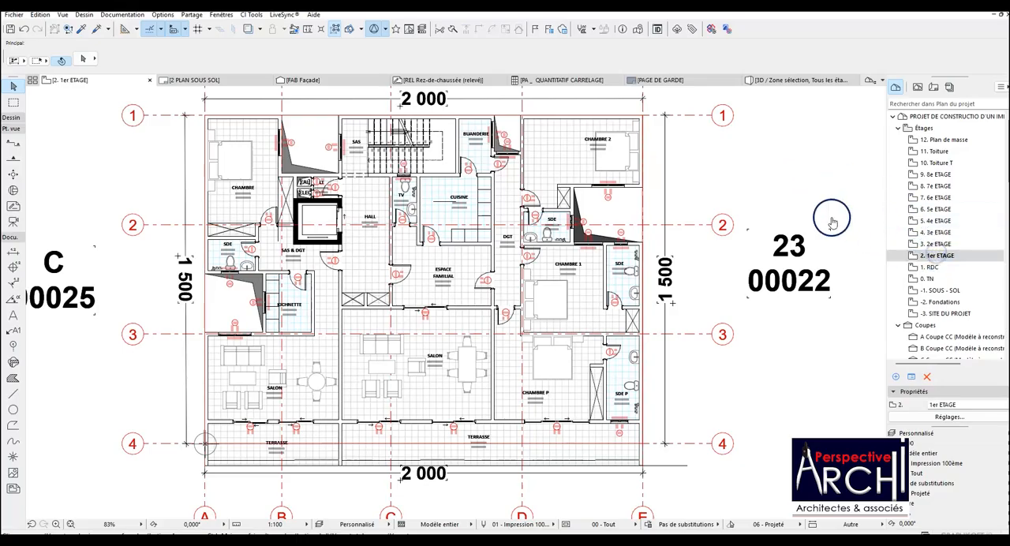
pyautogui.click(578, 164)
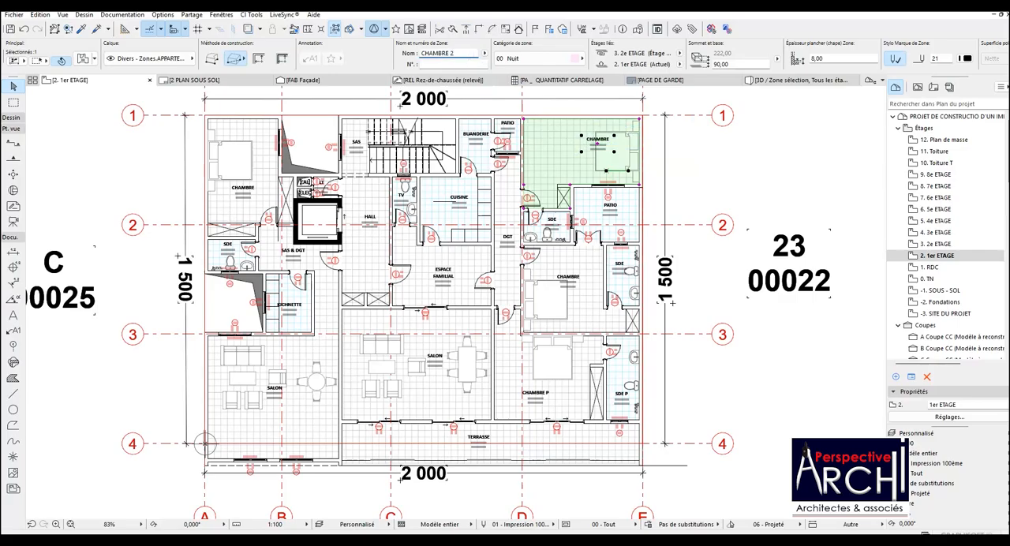
pyautogui.click(581, 268)
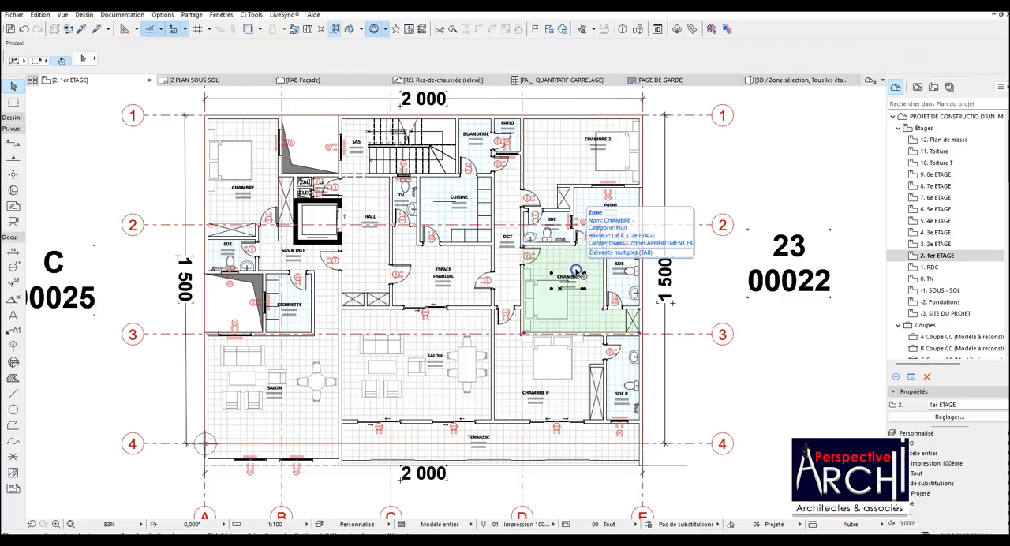
pyautogui.click(578, 272)
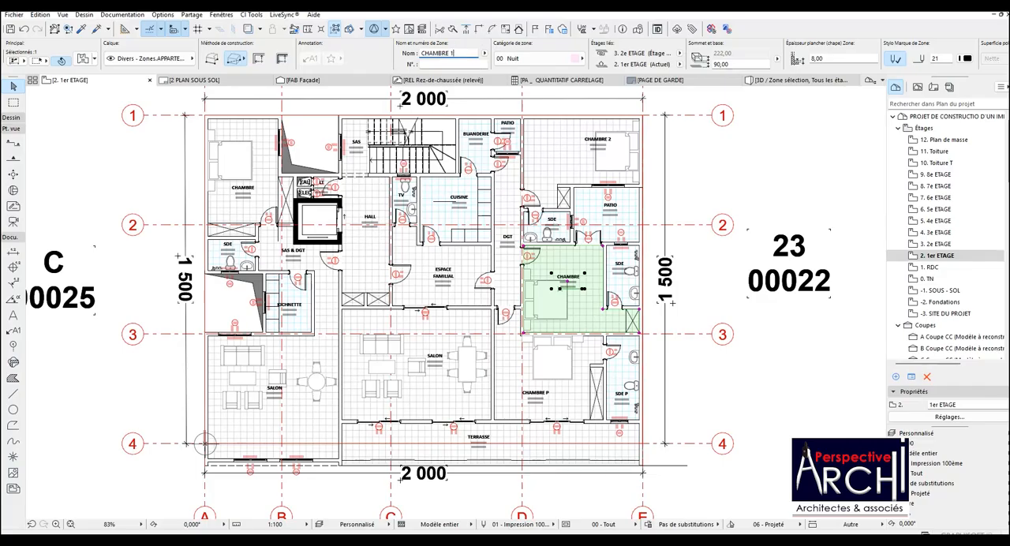
pyautogui.click(485, 207)
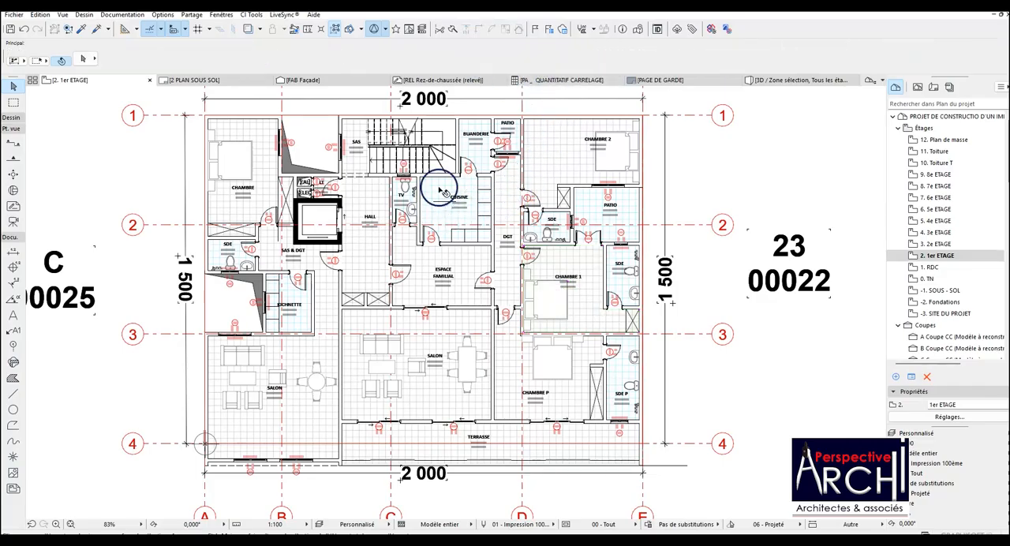
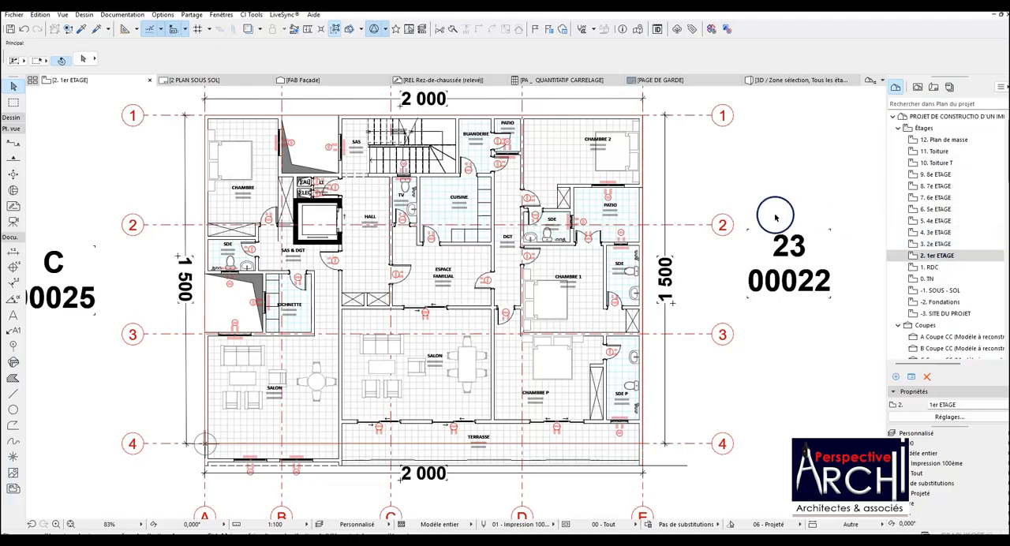
# Copy the CHAMBRE 1 and CHAMBRE 2 zones on 1er ETAGE and open the 2e ETAGE storey with nothing selected.
pyautogui.click(571, 169)
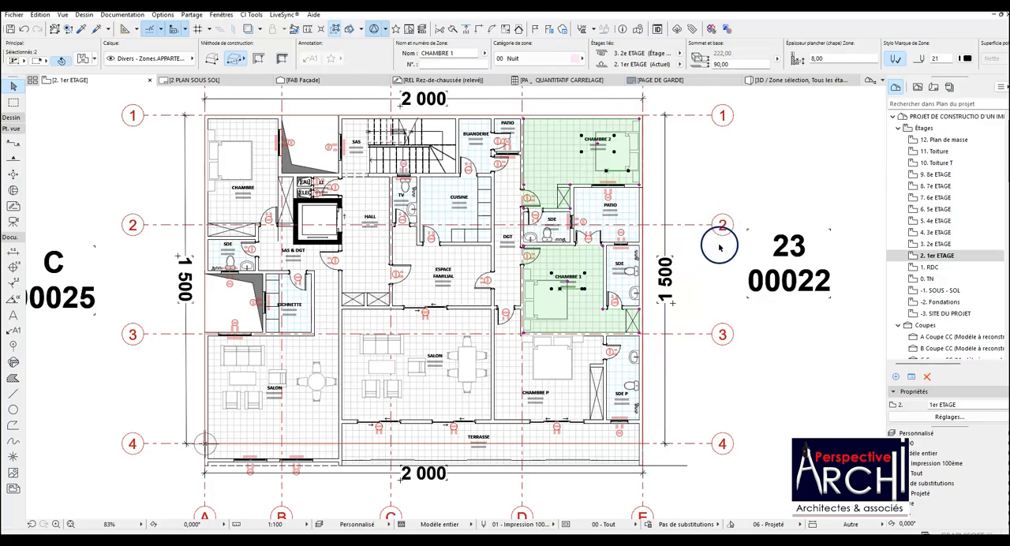
pyautogui.click(794, 218)
pyautogui.click(939, 244)
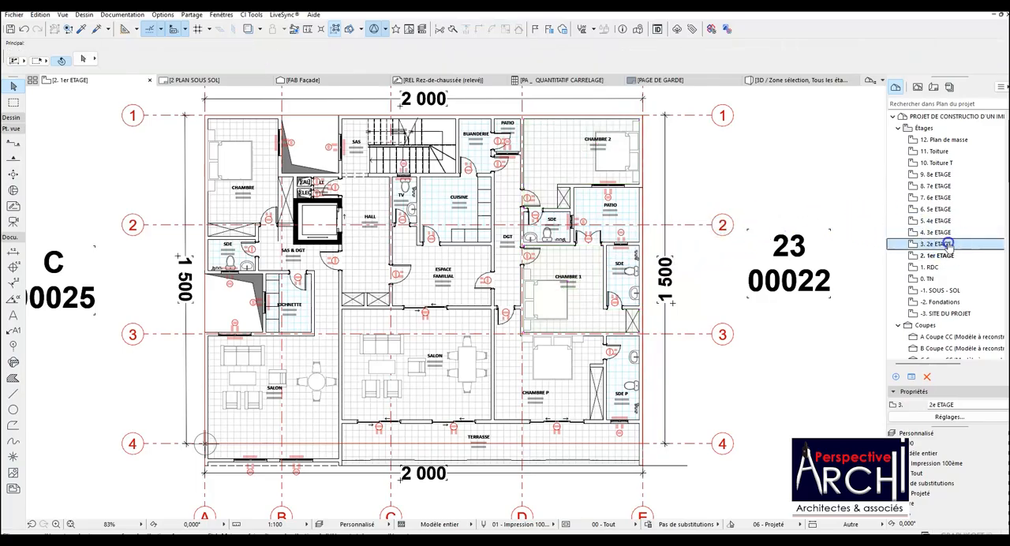
pyautogui.click(444, 205)
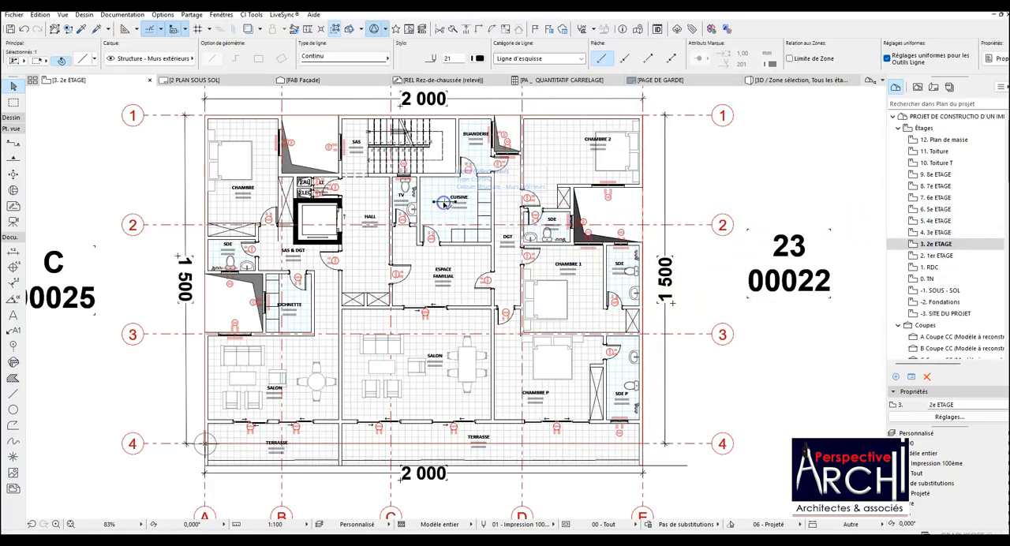
pyautogui.press('Escape')
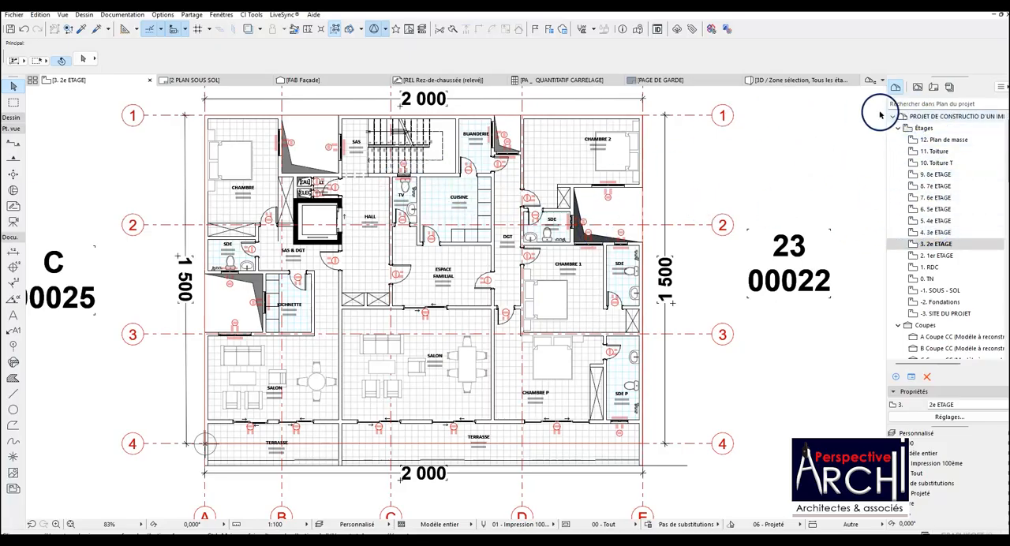
# Save the current 2e ETAGE floor plan as a new view in the ESQUISSE R+9 folder.
pyautogui.click(918, 89)
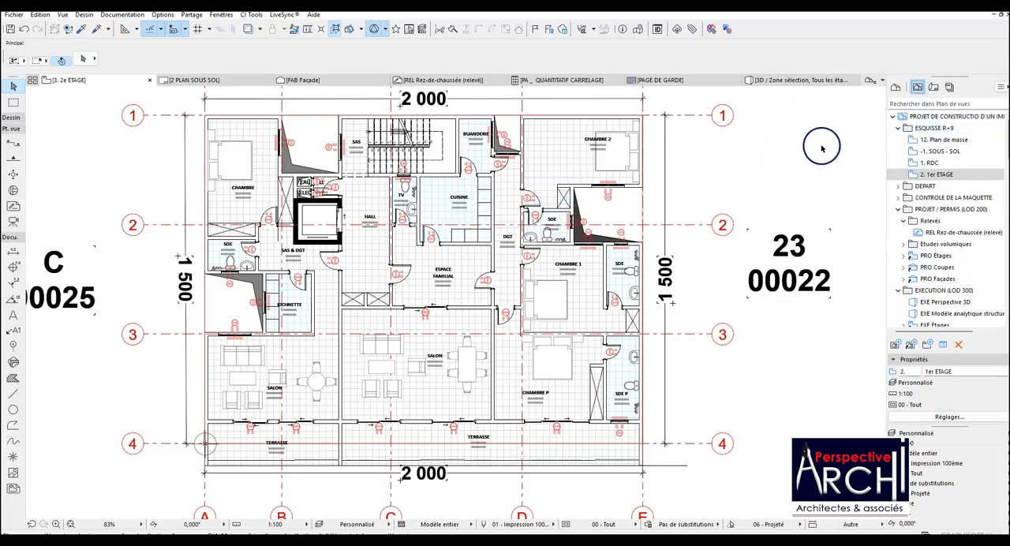
pyautogui.click(928, 130)
pyautogui.rightClick(928, 131)
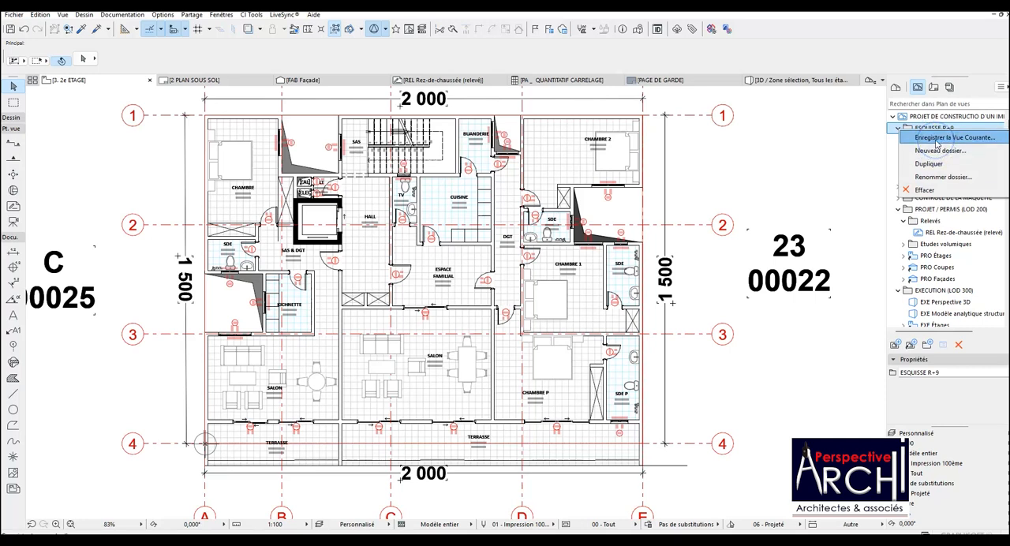
pyautogui.click(937, 138)
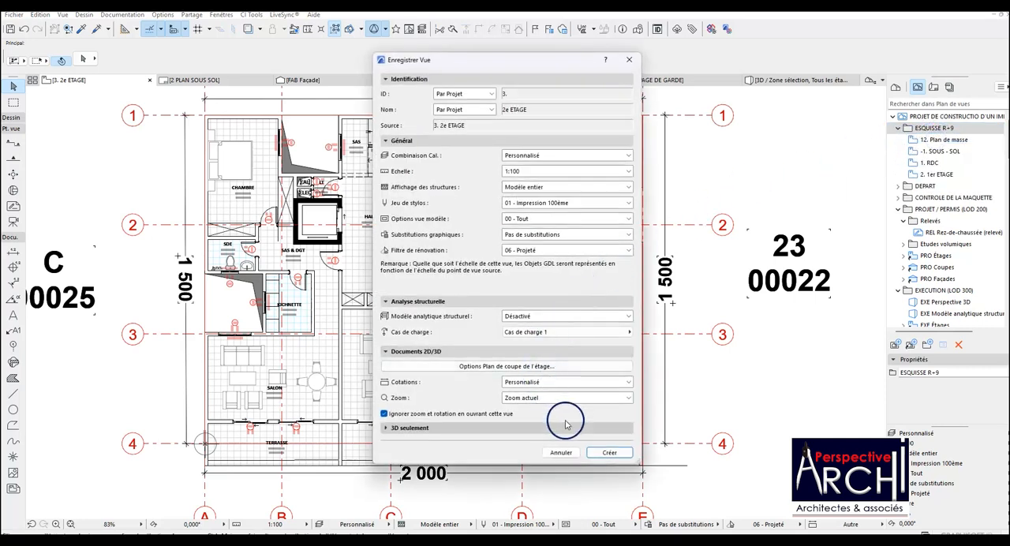
pyautogui.click(609, 452)
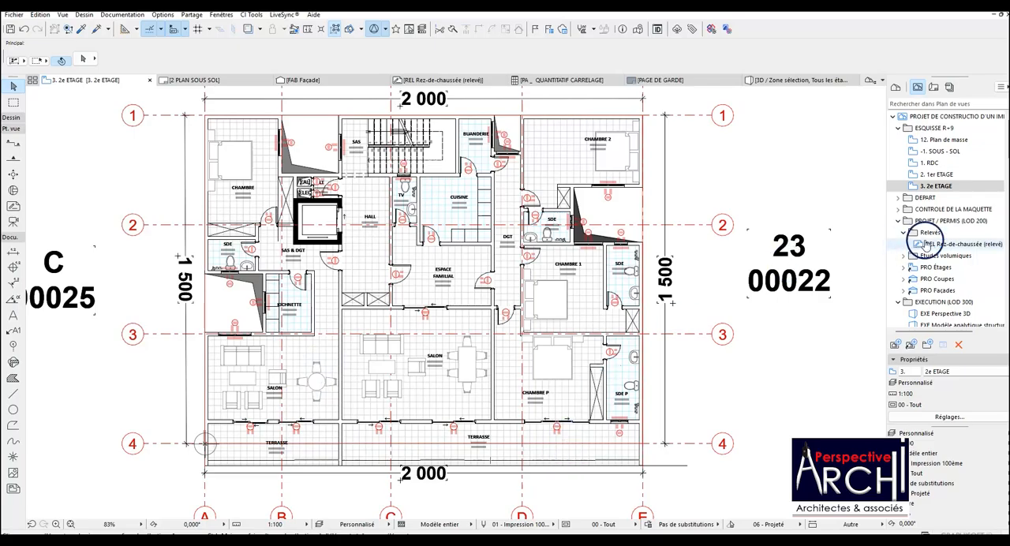
# Open the saved 1er ETAGE view, hide the Marques - Façades layer via its FAA marker, and redefine the view with the current window settings.
pyautogui.doubleClick(934, 174)
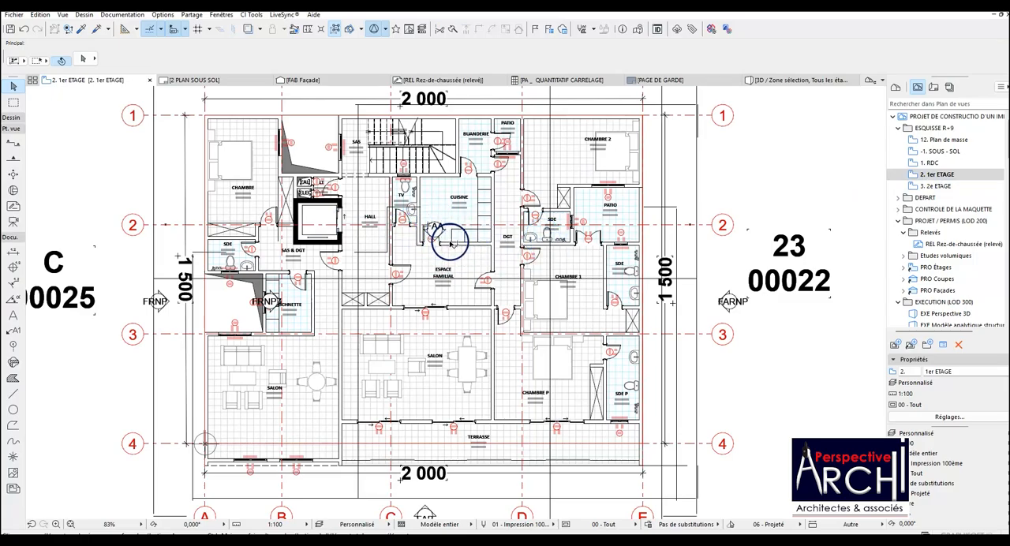
pyautogui.scroll(-1, 451, 237)
pyautogui.scroll(3, 448, 230)
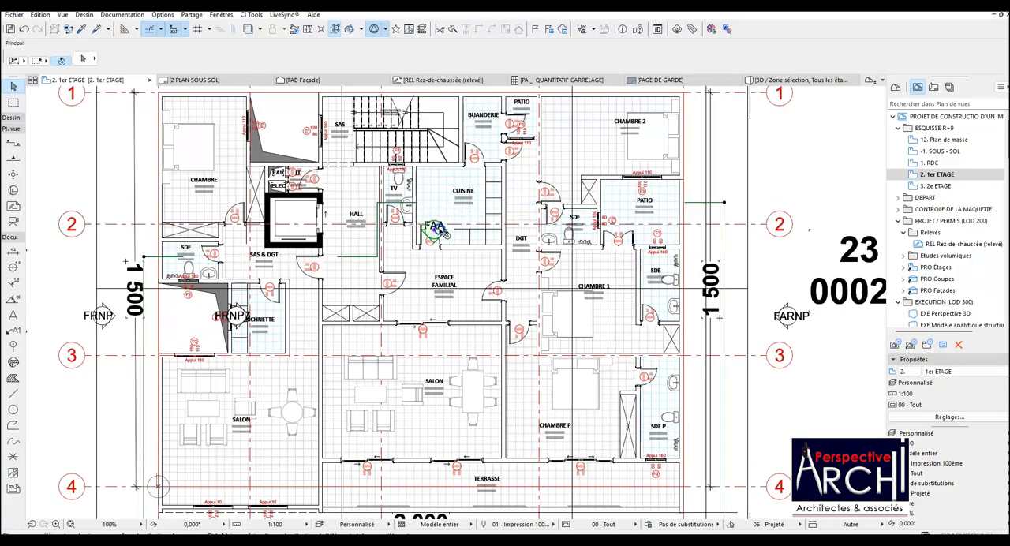
pyautogui.click(441, 230)
pyautogui.rightClick(397, 203)
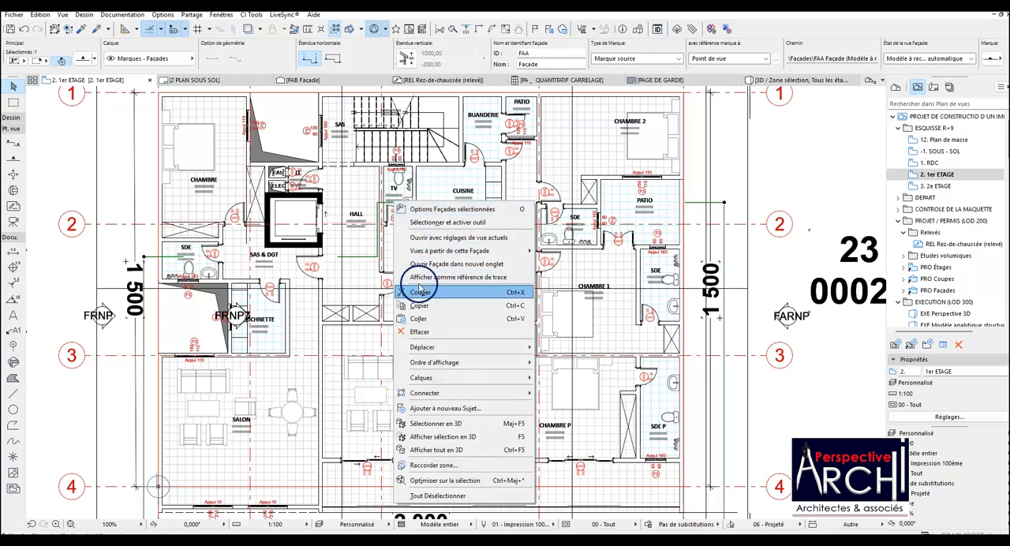
pyautogui.moveTo(421, 377)
pyautogui.click(568, 390)
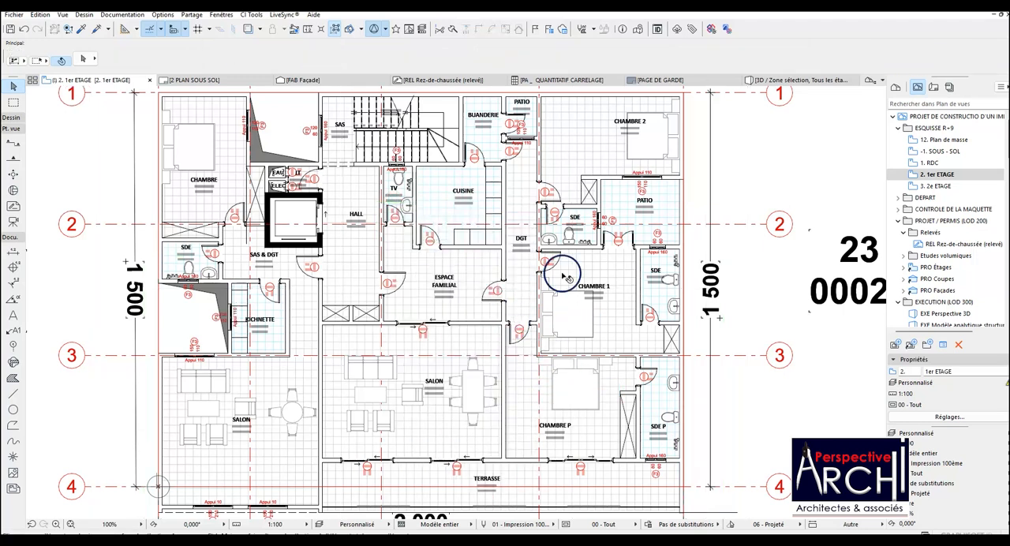
pyautogui.rightClick(941, 175)
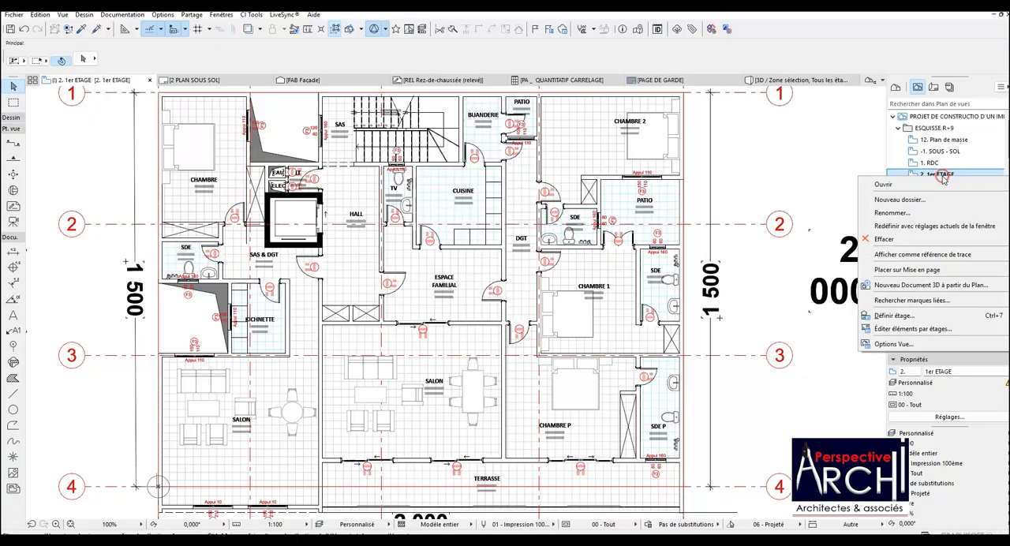
pyautogui.click(899, 226)
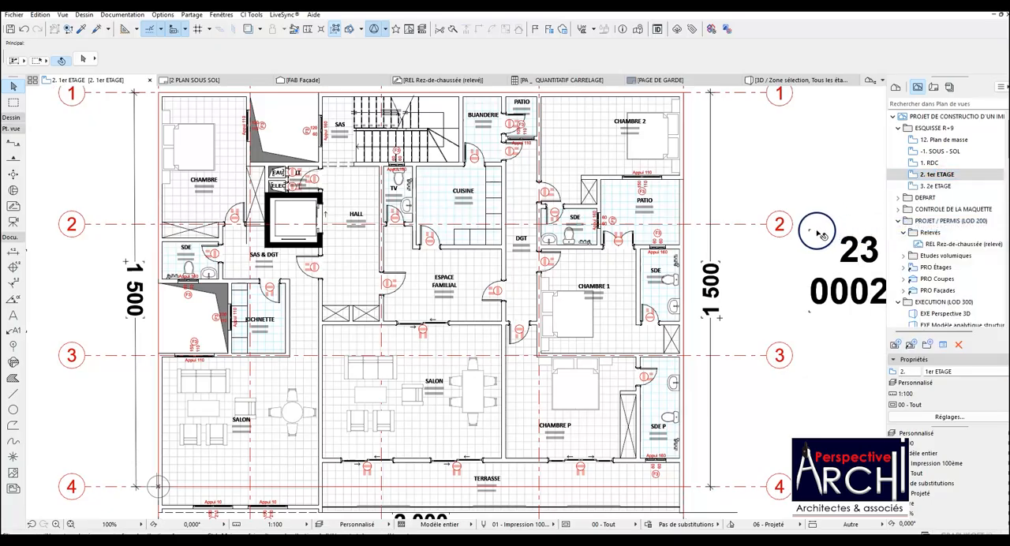
pyautogui.scroll(-3, 503, 234)
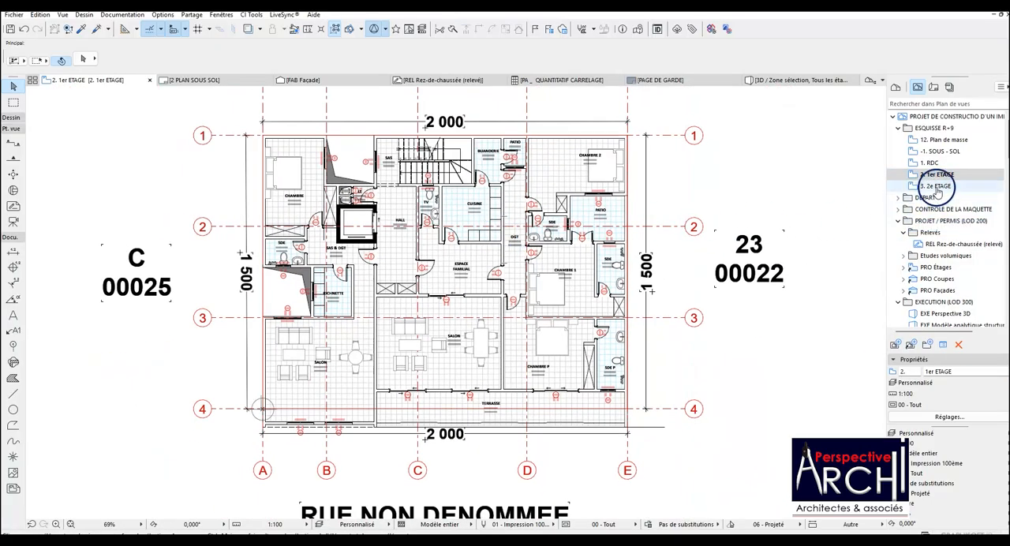
# Open the saved RDC view, hide the Marques - Façades layer via its FAA marker, and redefine the view with the current window settings.
pyautogui.click(933, 164)
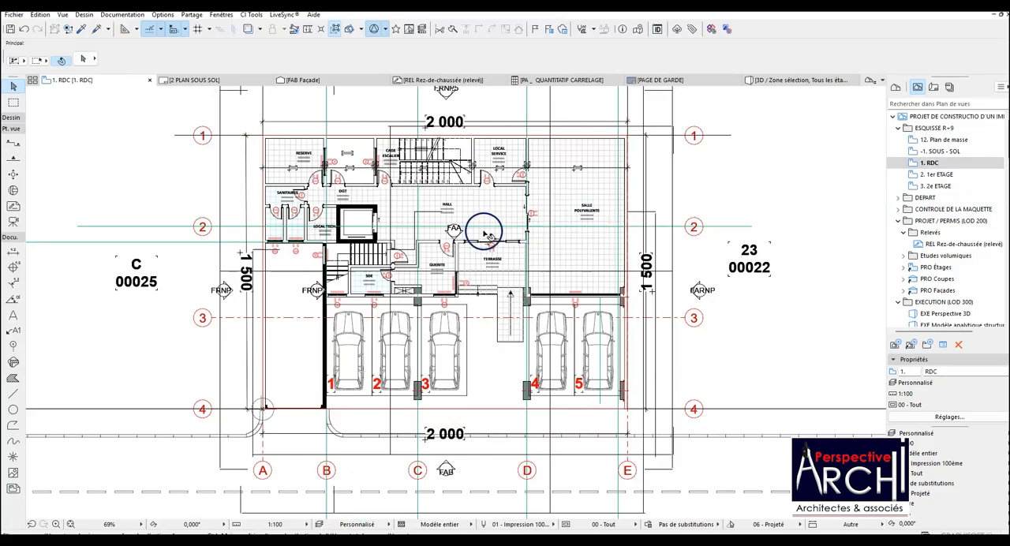
pyautogui.click(455, 230)
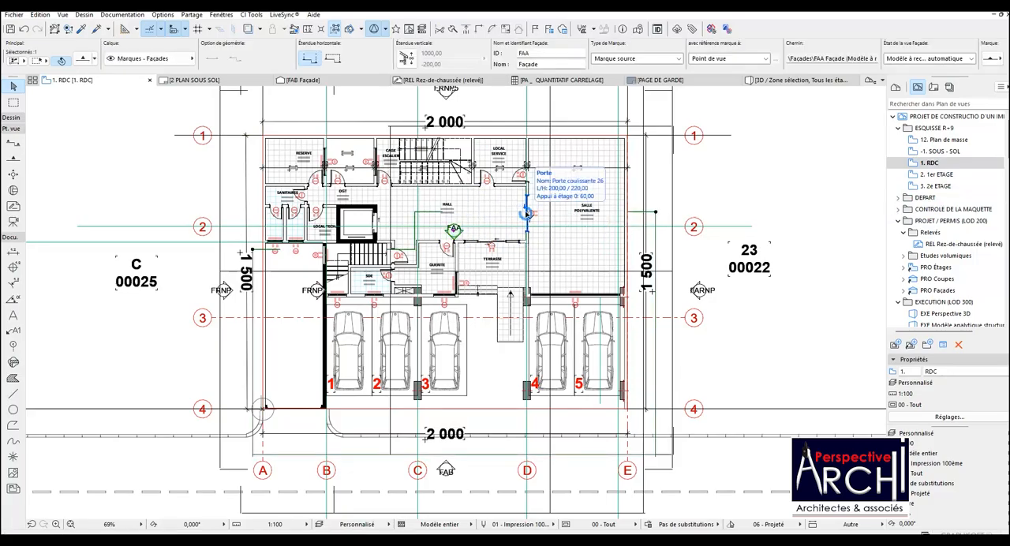
pyautogui.rightClick(635, 211)
pyautogui.moveTo(706, 388)
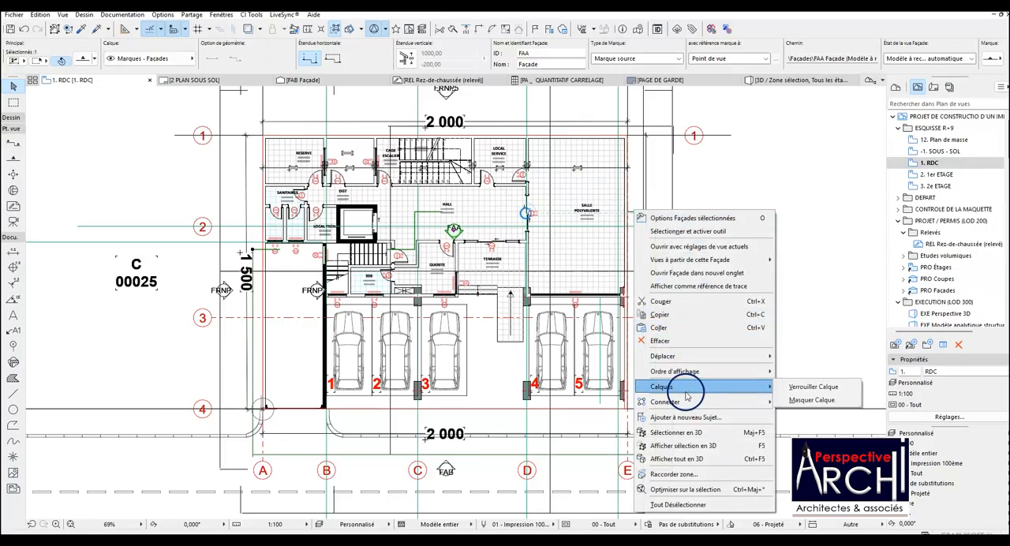
pyautogui.click(796, 400)
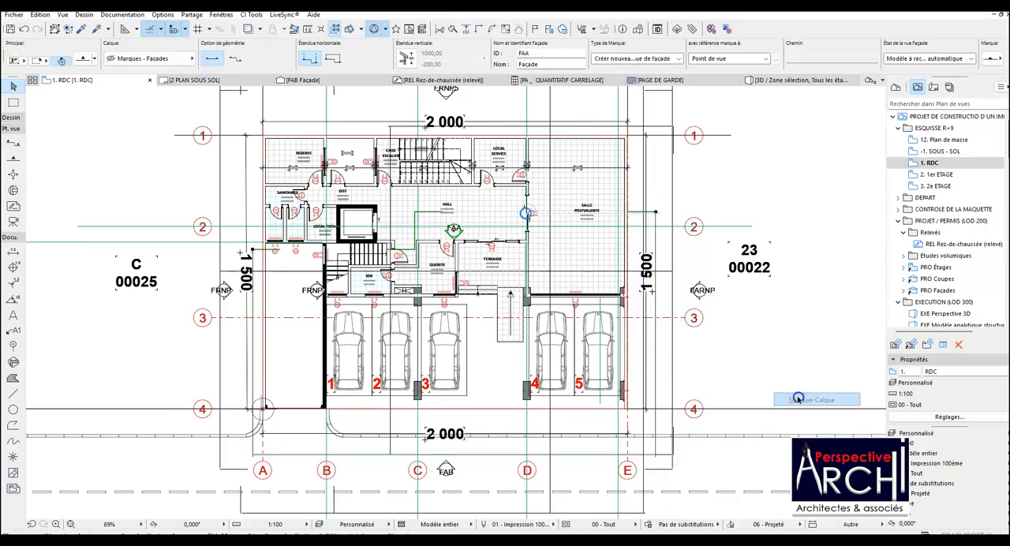
pyautogui.rightClick(931, 163)
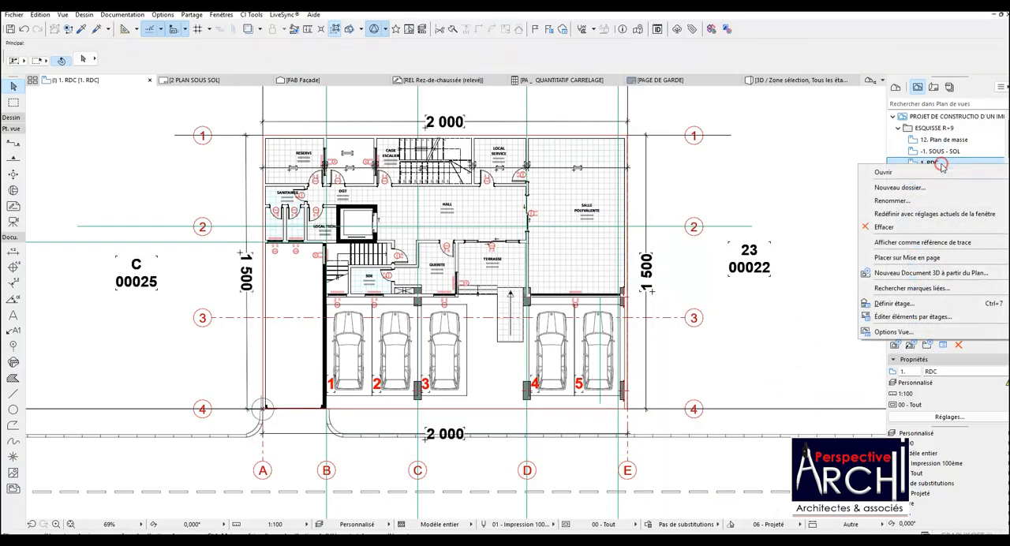
pyautogui.click(914, 214)
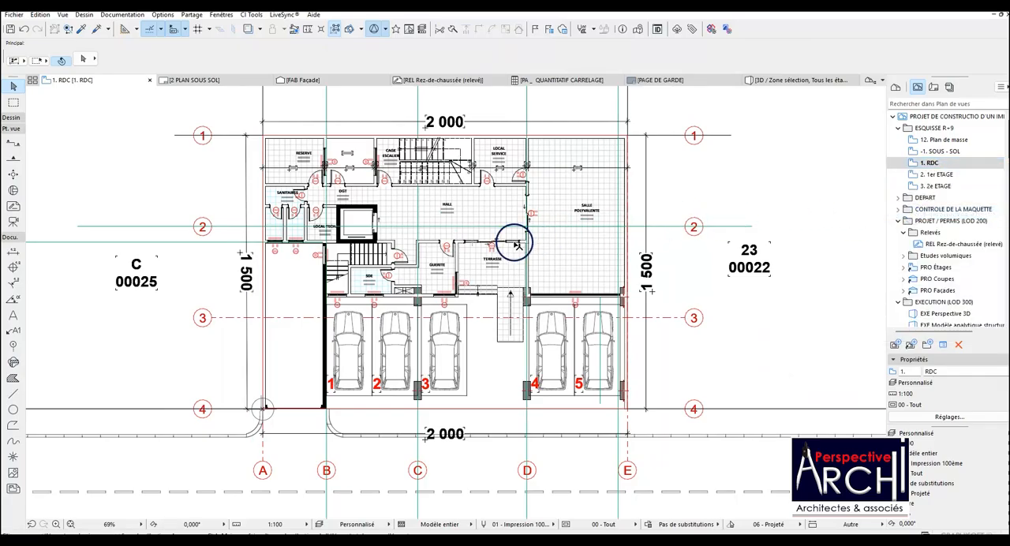
pyautogui.scroll(2, 501, 229)
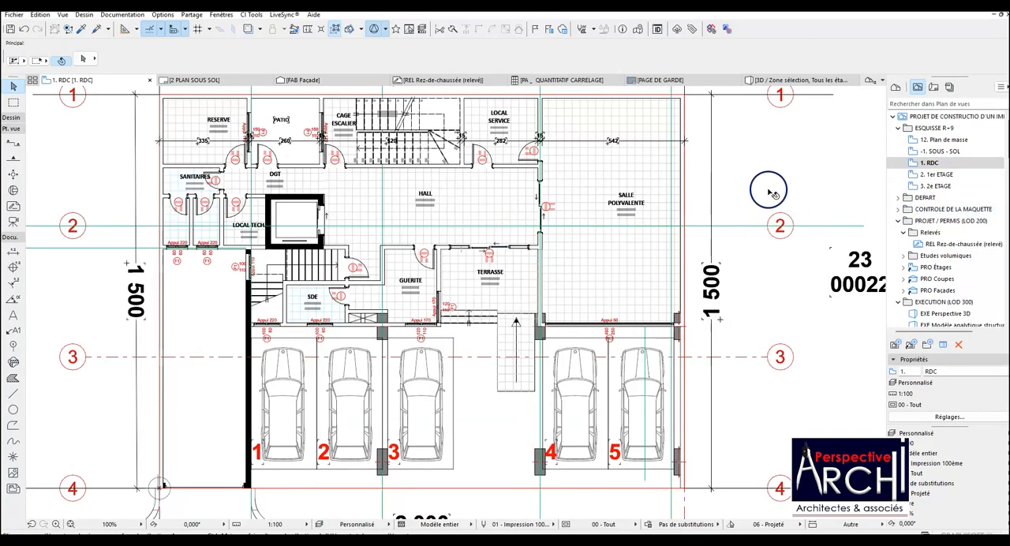
# Open the saved 2e ETAGE view and check its floor plan for leftover façade markers.
pyautogui.doubleClick(937, 185)
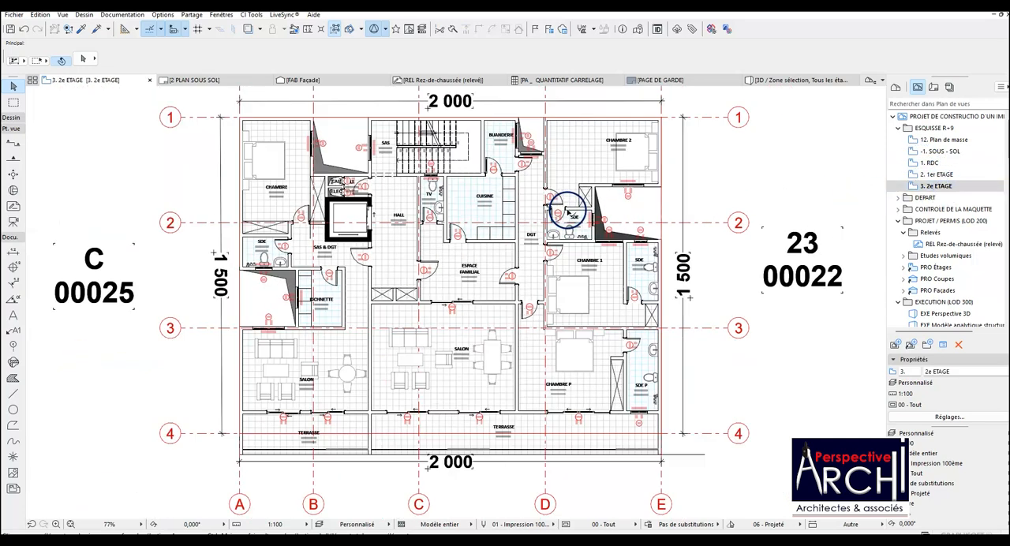
pyautogui.scroll(2, 583, 221)
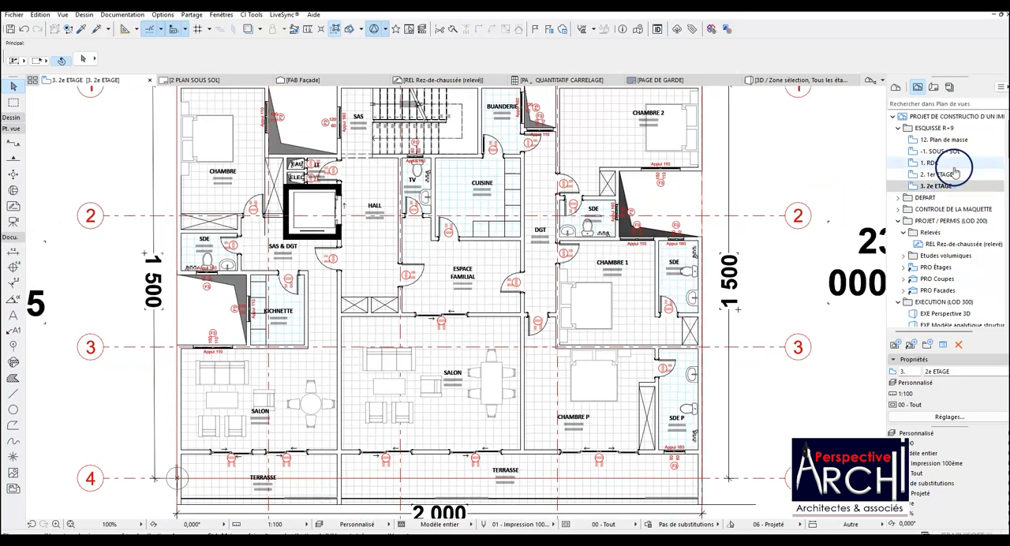
pyautogui.scroll(-1, 574, 231)
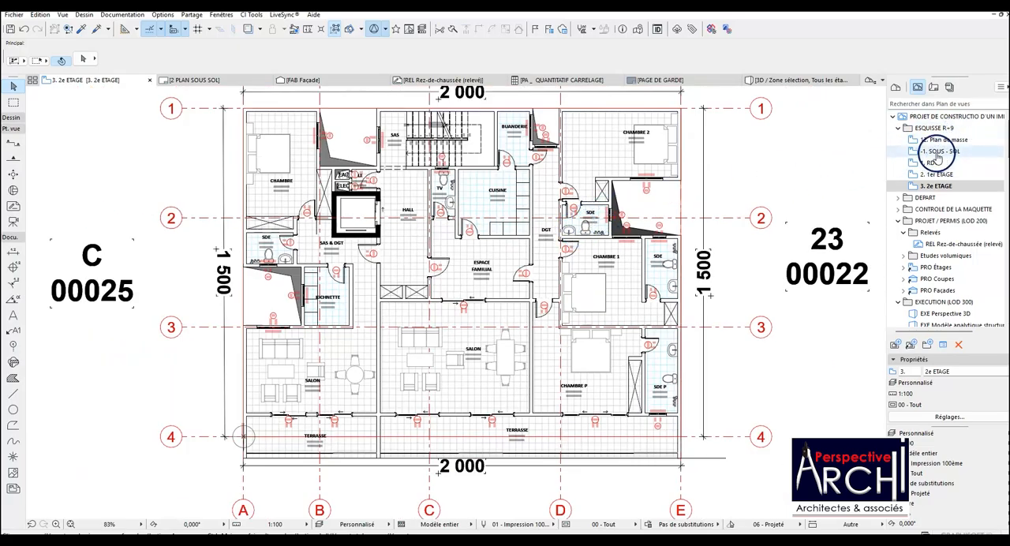
# Return to the project's list of storeys and open the 4. 3e ETAGE storey.
pyautogui.click(935, 129)
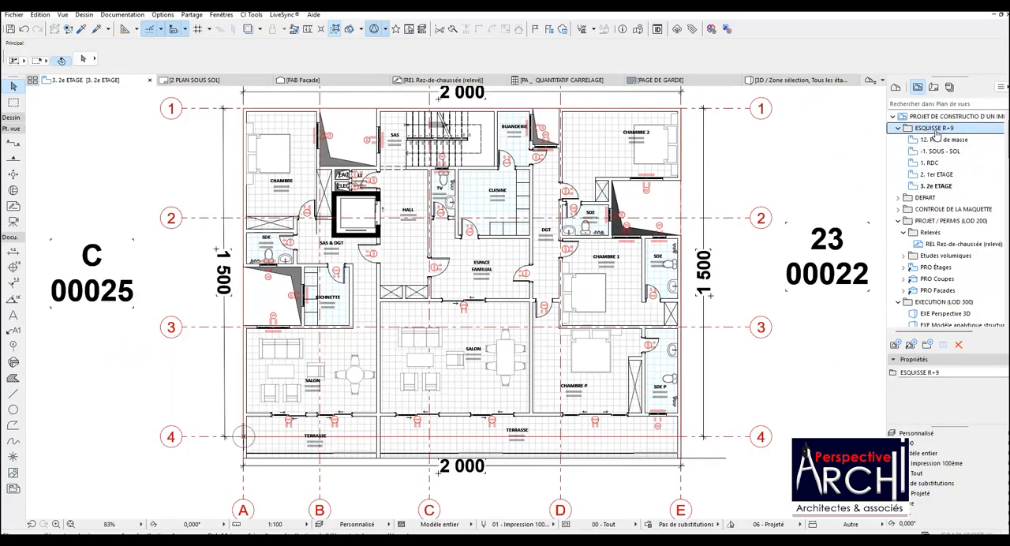
pyautogui.click(896, 87)
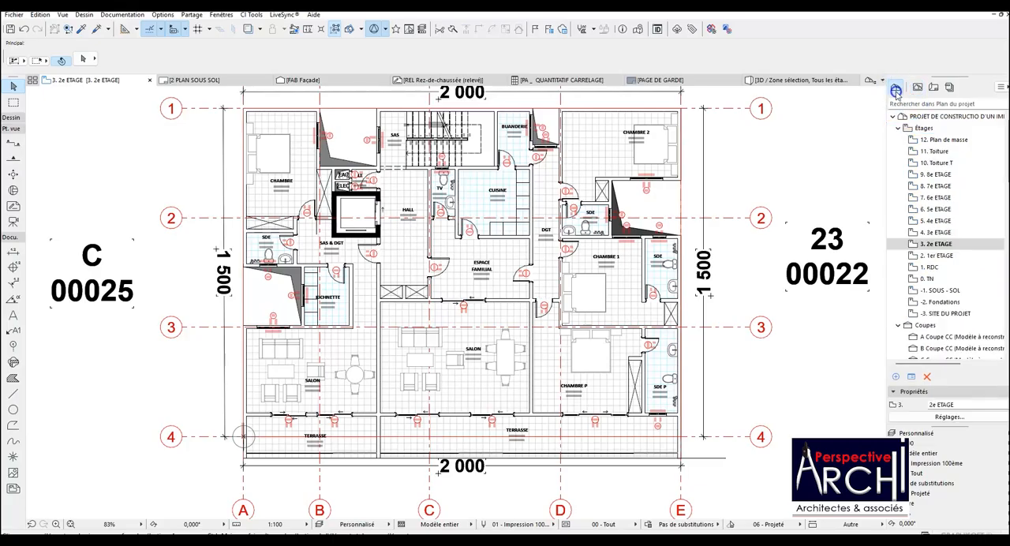
pyautogui.doubleClick(933, 232)
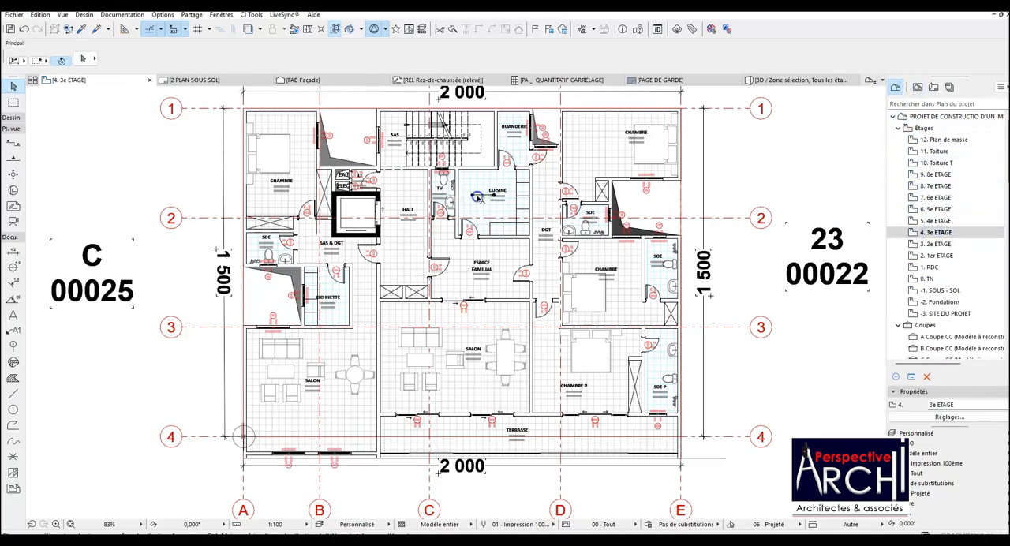
# On 3e ETAGE, replace the two CHAMBRE zones between axes D and E with the copied CHAMBRE 2 and CHAMBRE 1 zones.
pyautogui.click(568, 167)
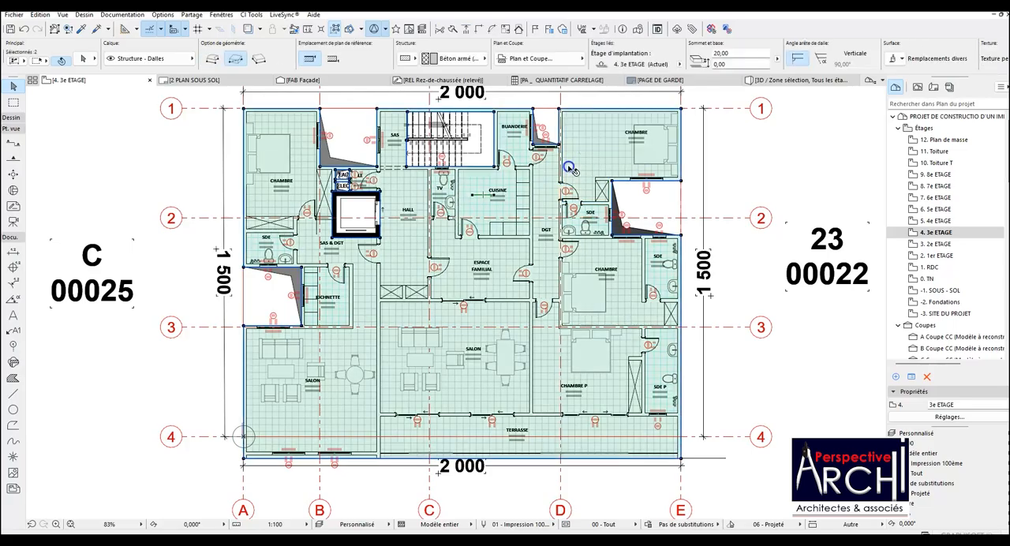
pyautogui.press('Escape')
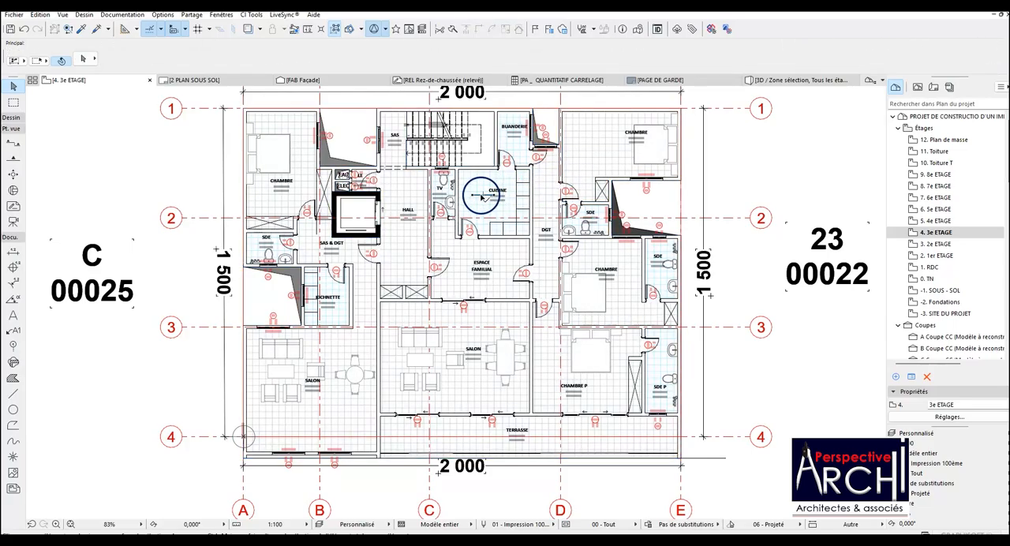
pyautogui.press('Tab')
pyautogui.keyDown('shift'); pyautogui.click(588, 163); pyautogui.keyUp('shift')
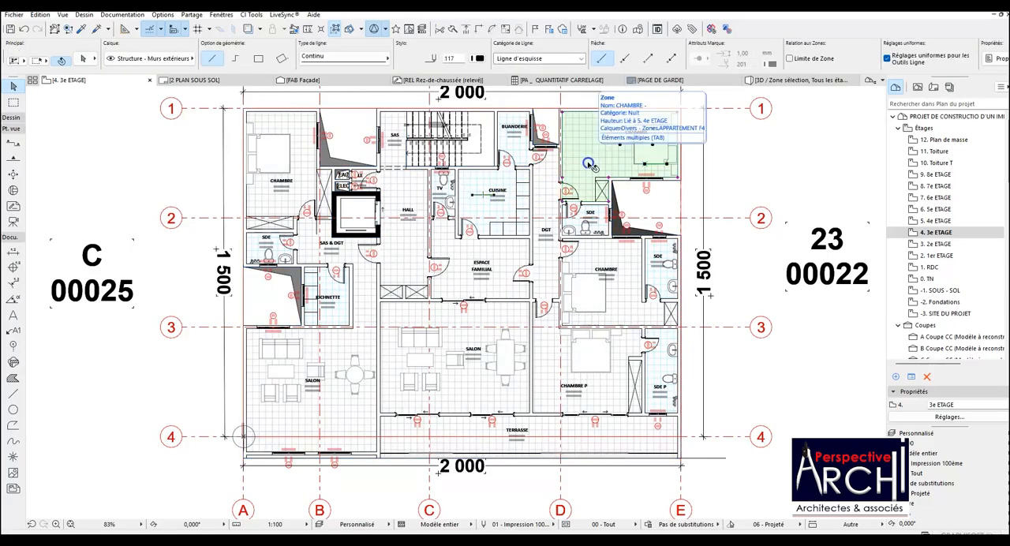
pyautogui.keyDown('shift'); pyautogui.click(618, 294); pyautogui.keyUp('shift')
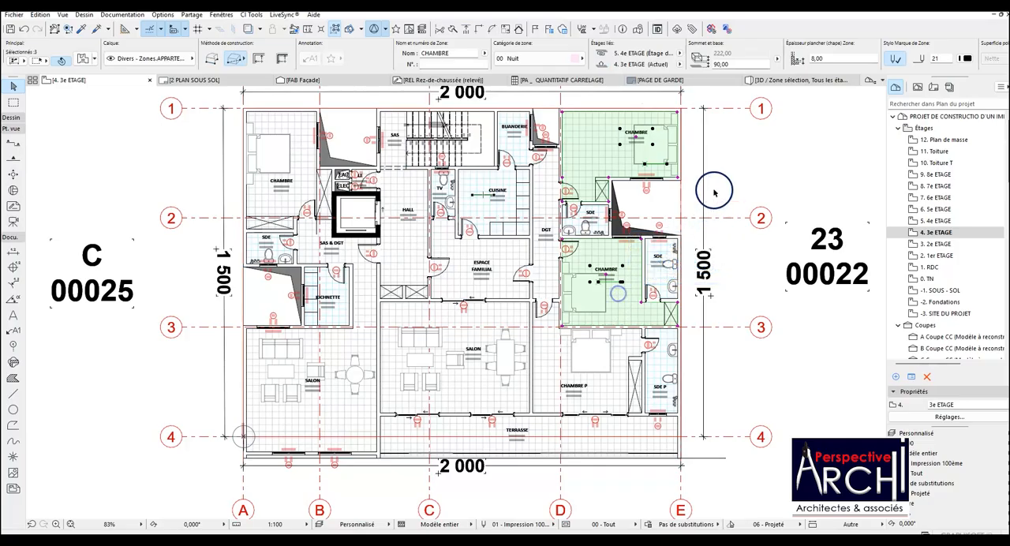
pyautogui.press('Delete')
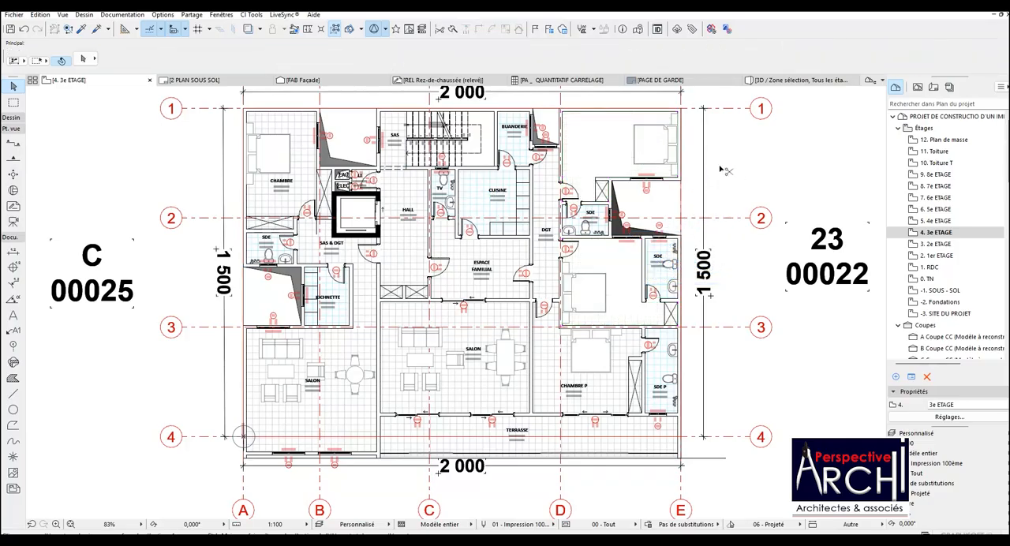
pyautogui.click(719, 166)
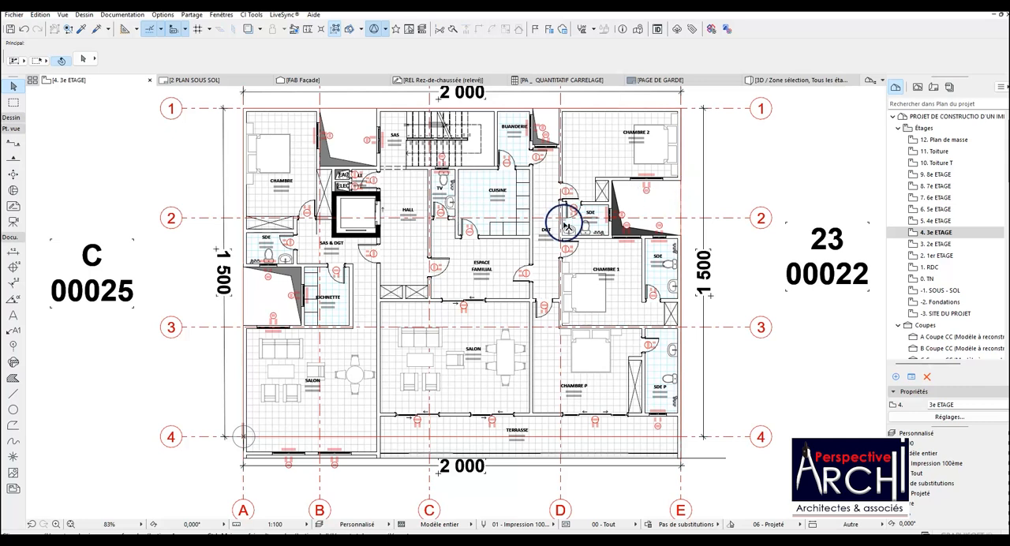
# Move the CHAMBRE 1 and CHAMBRE 2 zone labels on 3e ETAGE clear of the beds in their rooms.
pyautogui.click(606, 274)
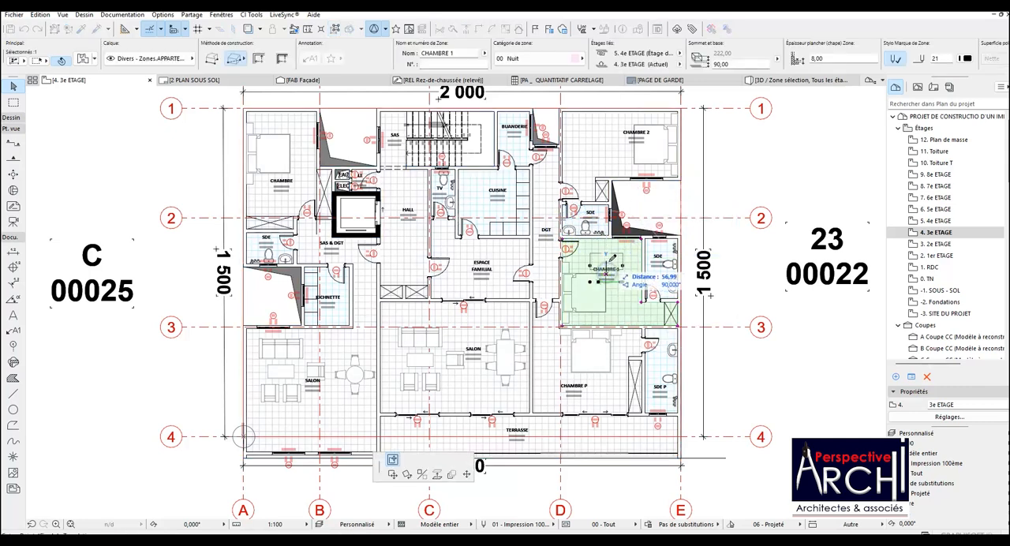
pyautogui.click(606, 262)
pyautogui.keyDown('shift'); pyautogui.click(631, 144); pyautogui.keyUp('shift')
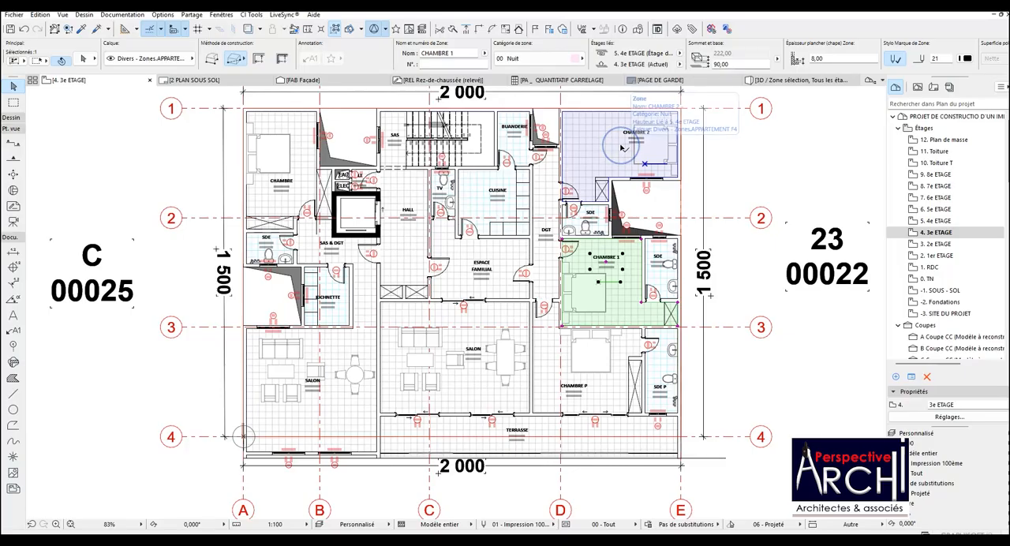
pyautogui.click(636, 138)
pyautogui.click(618, 138)
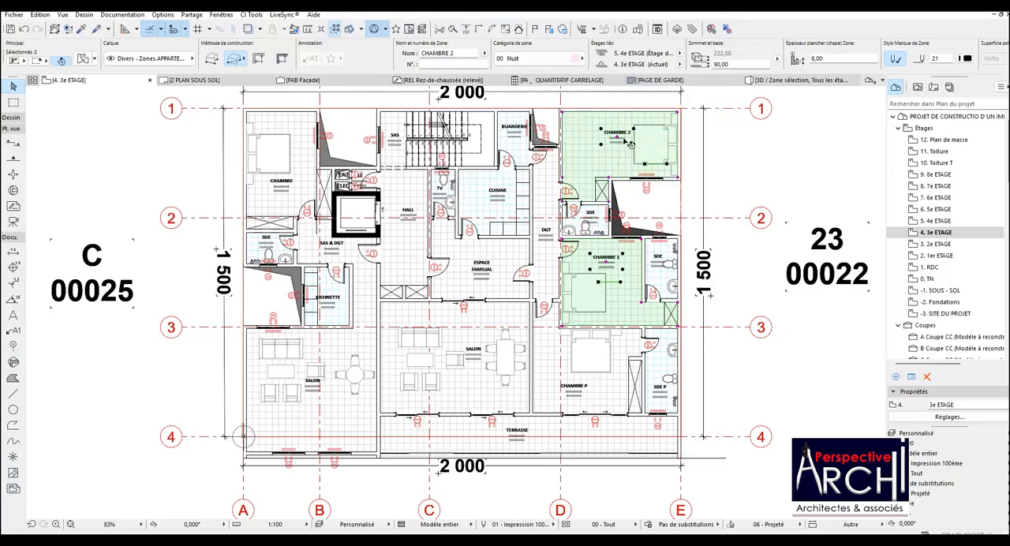
pyautogui.click(741, 151)
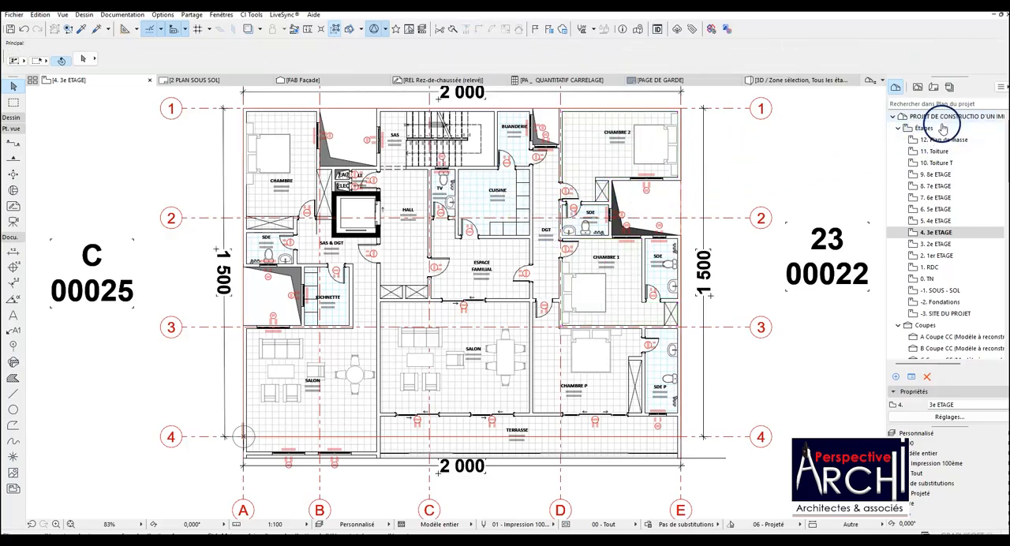
# Save the current 4. 3e ETAGE plan as a view in the ESQUISSE R+9 folder.
pyautogui.click(918, 87)
pyautogui.click(933, 128)
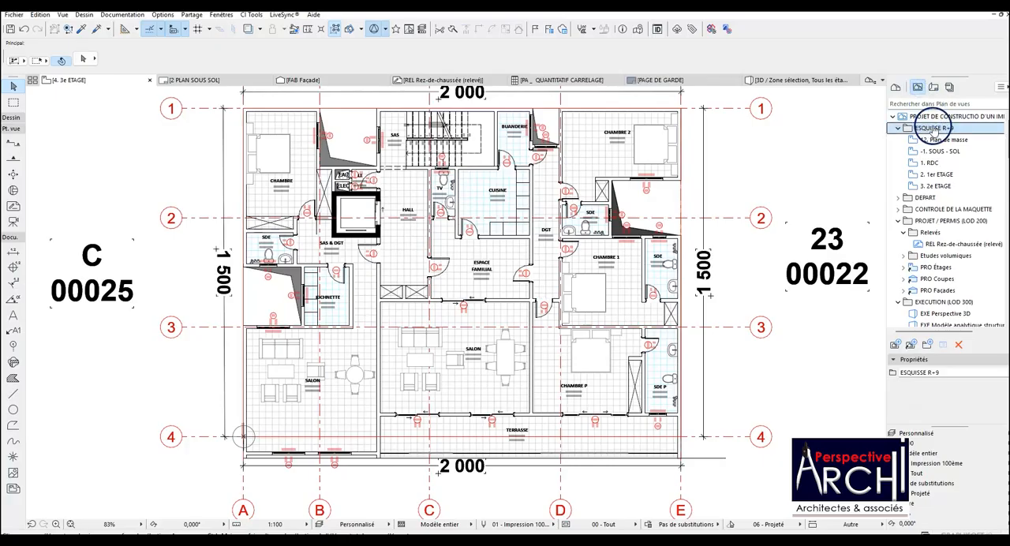
pyautogui.rightClick(934, 130)
pyautogui.click(939, 134)
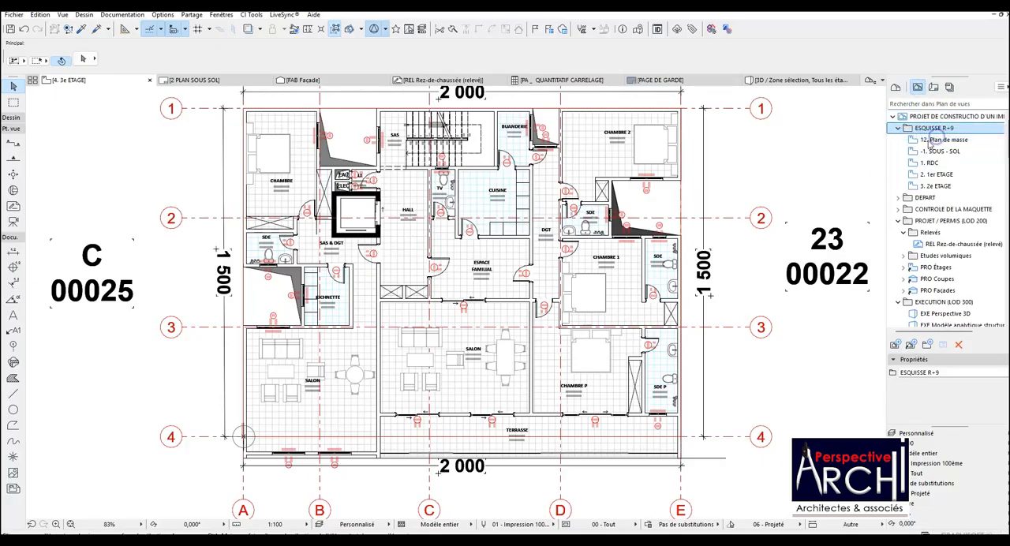
pyautogui.click(609, 452)
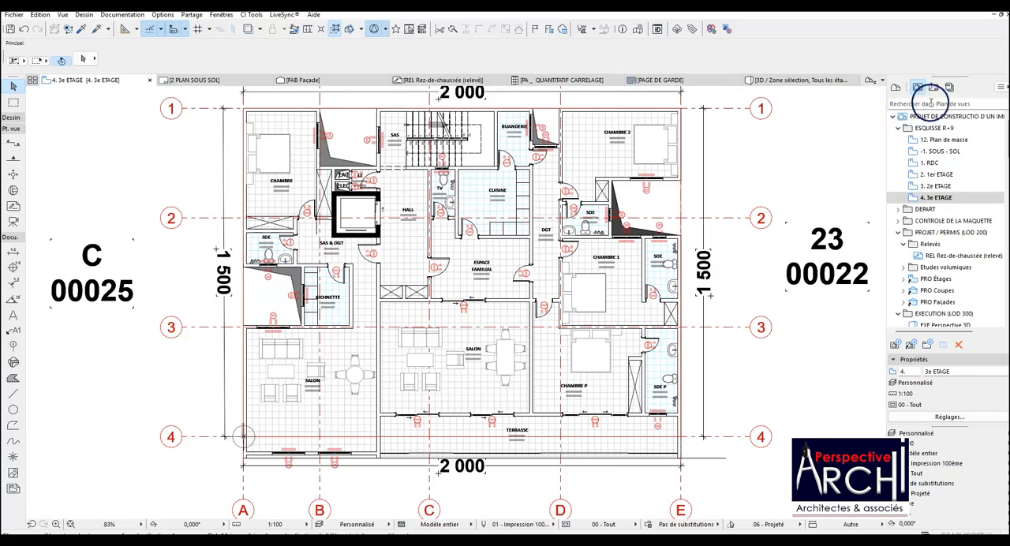
pyautogui.scroll(1, 579, 241)
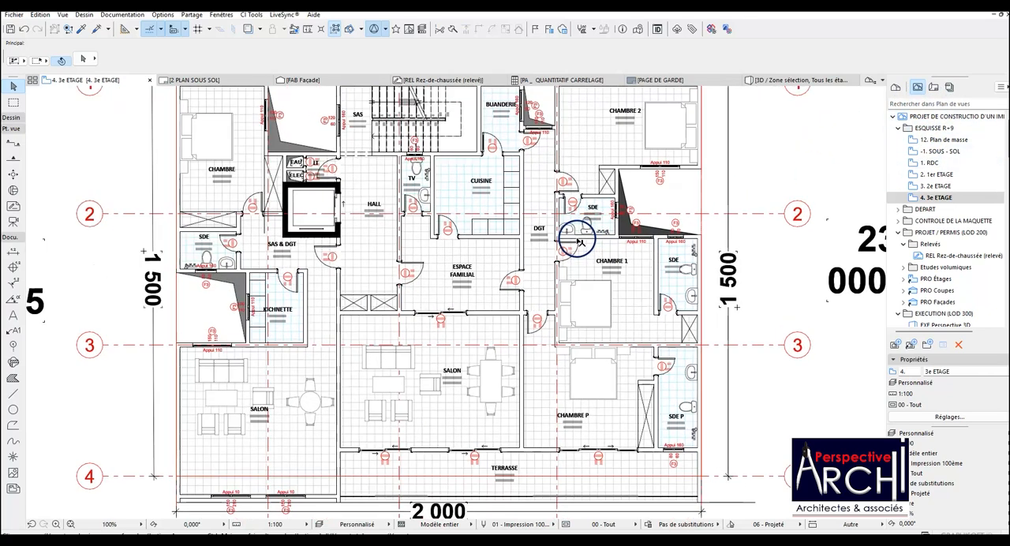
pyautogui.scroll(-1, 446, 256)
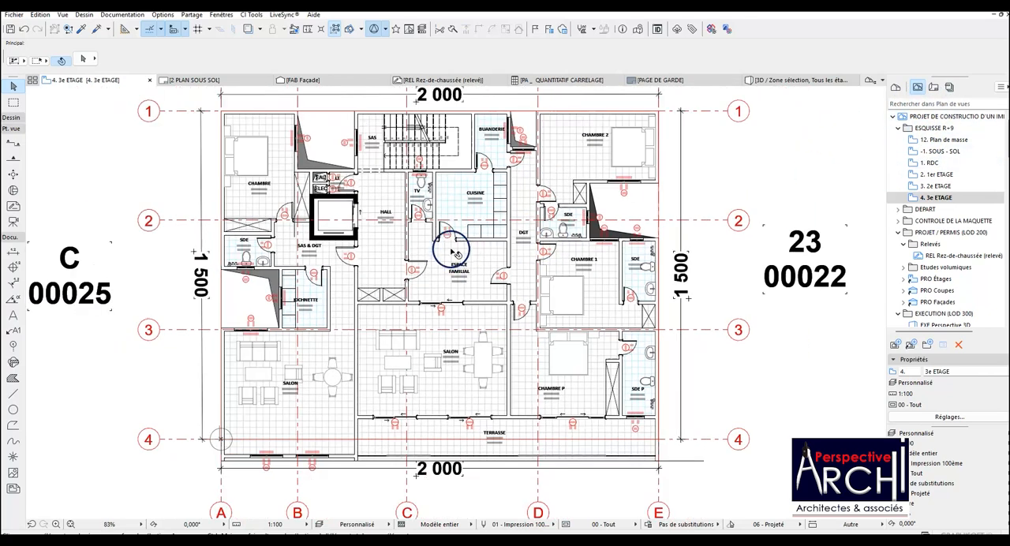
pyautogui.scroll(1, 415, 255)
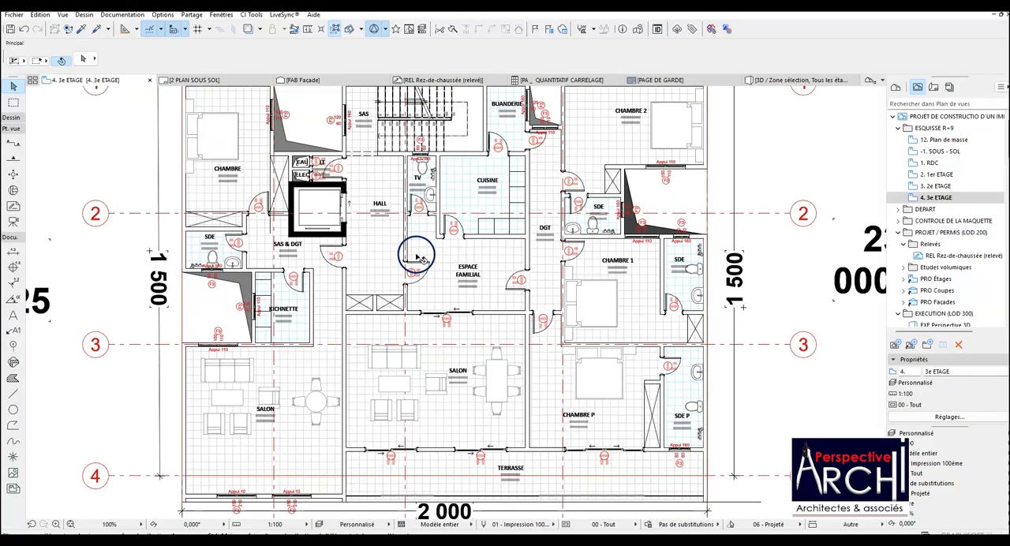
pyautogui.scroll(-2, 444, 255)
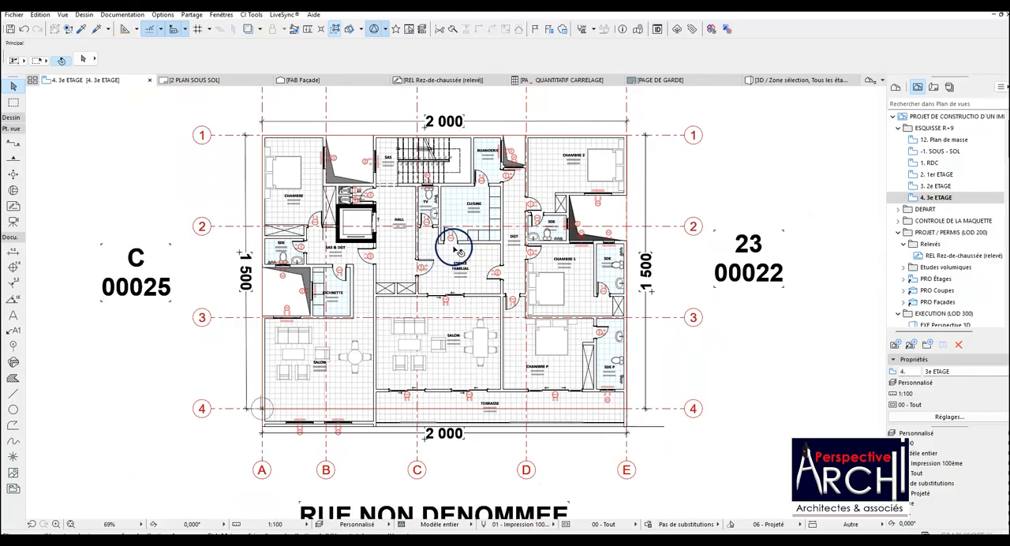
pyautogui.scroll(2, 445, 251)
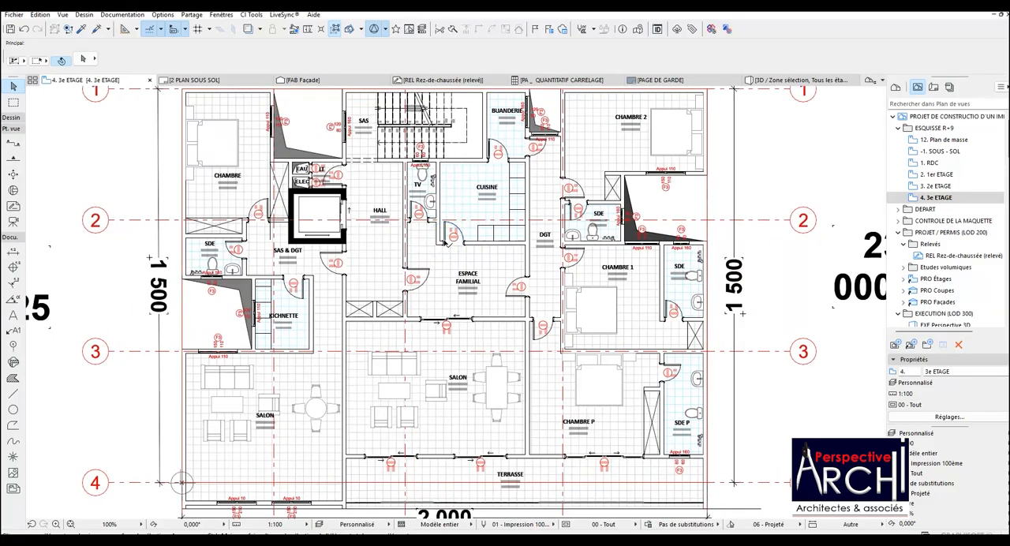
pyautogui.scroll(-1, 444, 243)
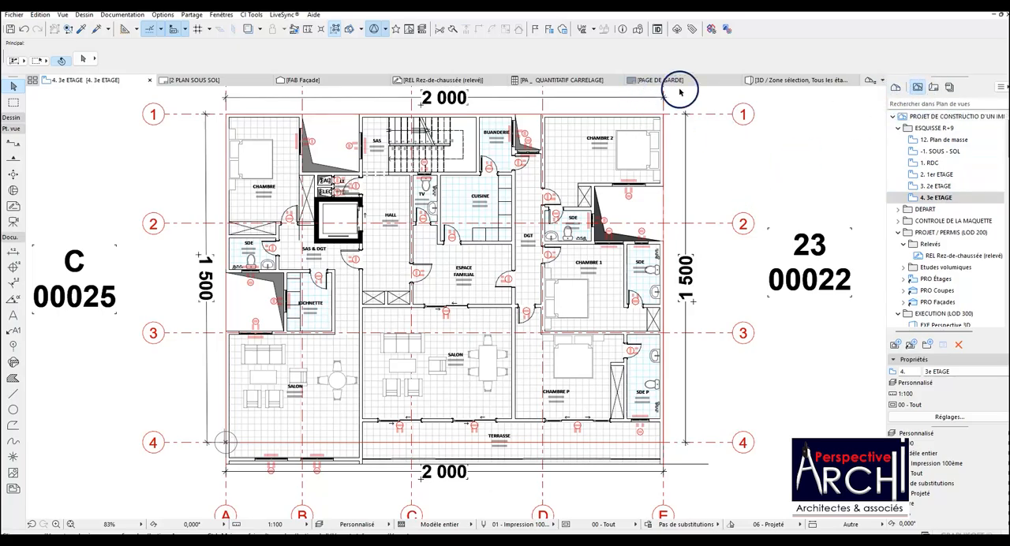
# Open the 3D window and examine the building's street façade, balconies and side wall from several angles.
pyautogui.click(782, 83)
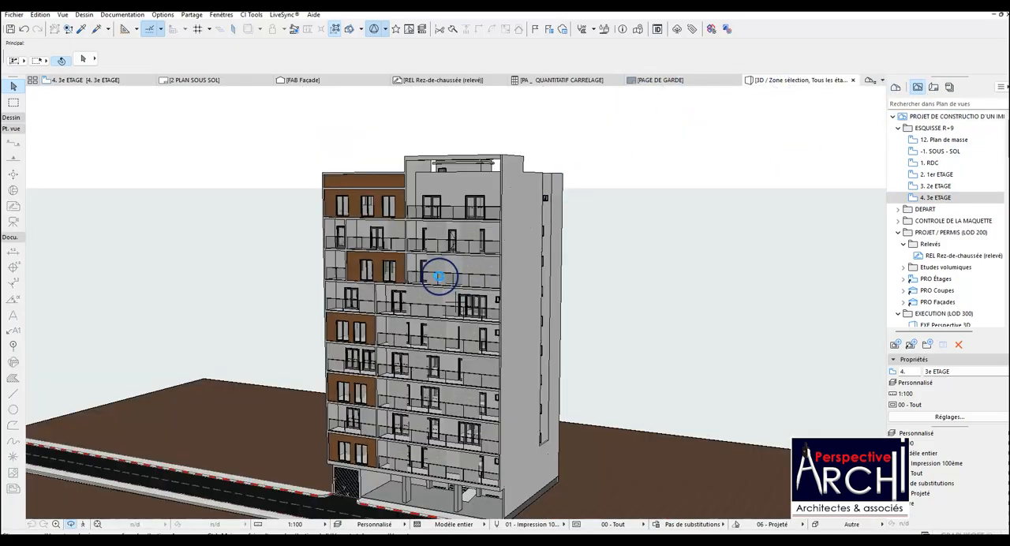
pyautogui.moveTo(438, 280); pyautogui.dragTo(508, 273)
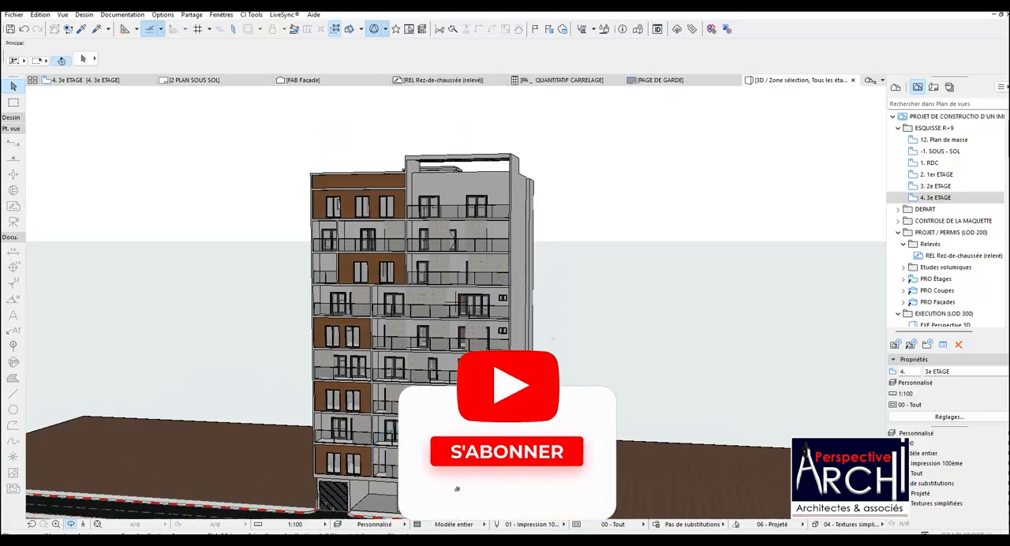
pyautogui.scroll(2, 398, 469)
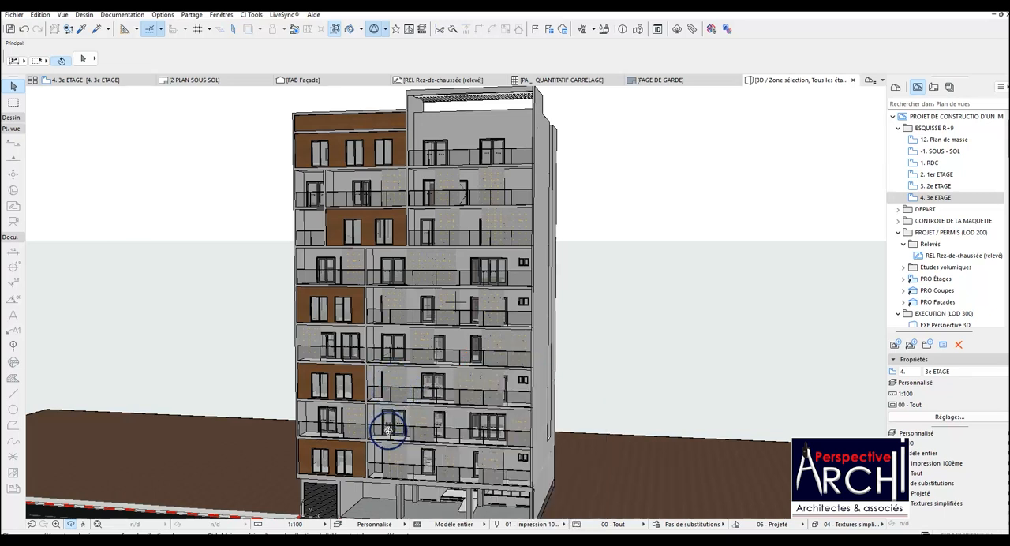
pyautogui.moveTo(450, 417)
pyautogui.keyDown('shift'); pyautogui.mouseDown(button='middle')
pyautogui.moveTo(486, 356)
pyautogui.moveTo(496, 310)
pyautogui.moveTo(427, 296)
pyautogui.moveTo(559, 295)
pyautogui.moveTo(528, 302)
pyautogui.moveTo(487, 415)
pyautogui.moveTo(508, 498)
pyautogui.moveTo(507, 289)
pyautogui.moveTo(500, 462)
pyautogui.moveTo(500, 367)
pyautogui.mouseUp(button='middle'); pyautogui.keyUp('shift')
pyautogui.keyDown('shift'); pyautogui.moveTo(515, 204); pyautogui.dragTo(411, 268, button='middle'); pyautogui.keyUp('shift')
pyautogui.keyDown('shift'); pyautogui.moveTo(421, 330); pyautogui.dragTo(362, 335, button='middle'); pyautogui.keyUp('shift')
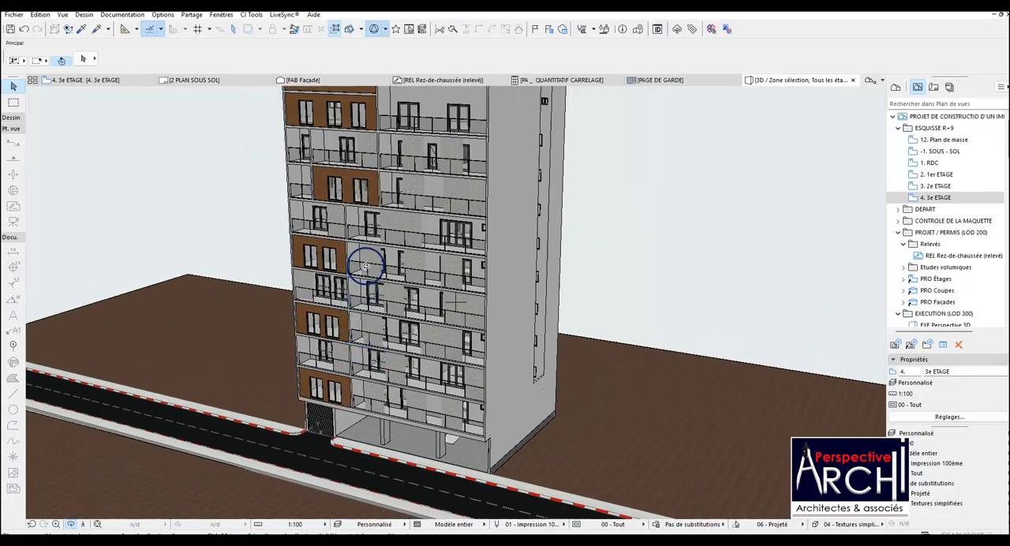
pyautogui.keyDown('shift'); pyautogui.moveTo(365, 267); pyautogui.dragTo(359, 299, button='middle'); pyautogui.keyUp('shift')
pyautogui.scroll(2, 368, 253)
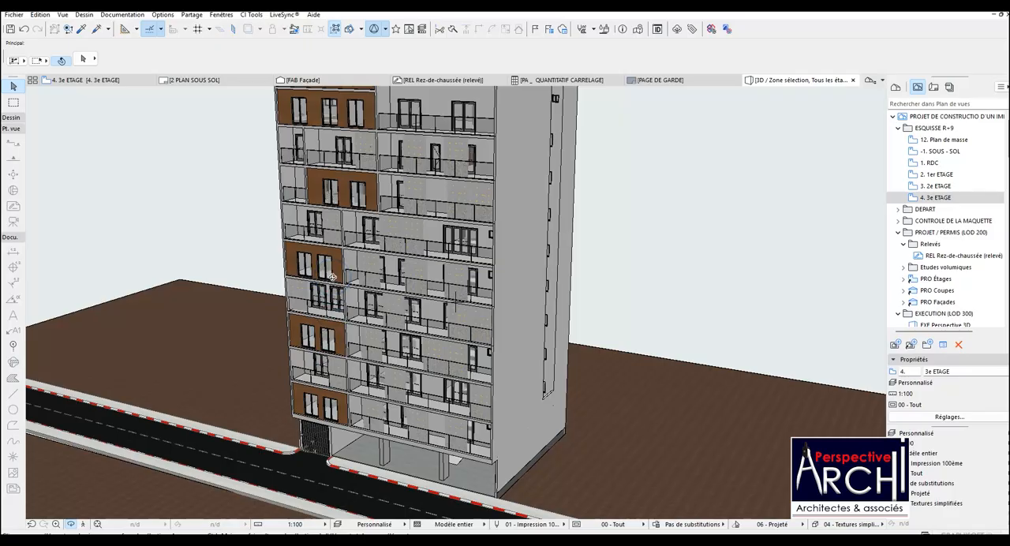
pyautogui.scroll(-4, 333, 284)
pyautogui.scroll(3, 343, 265)
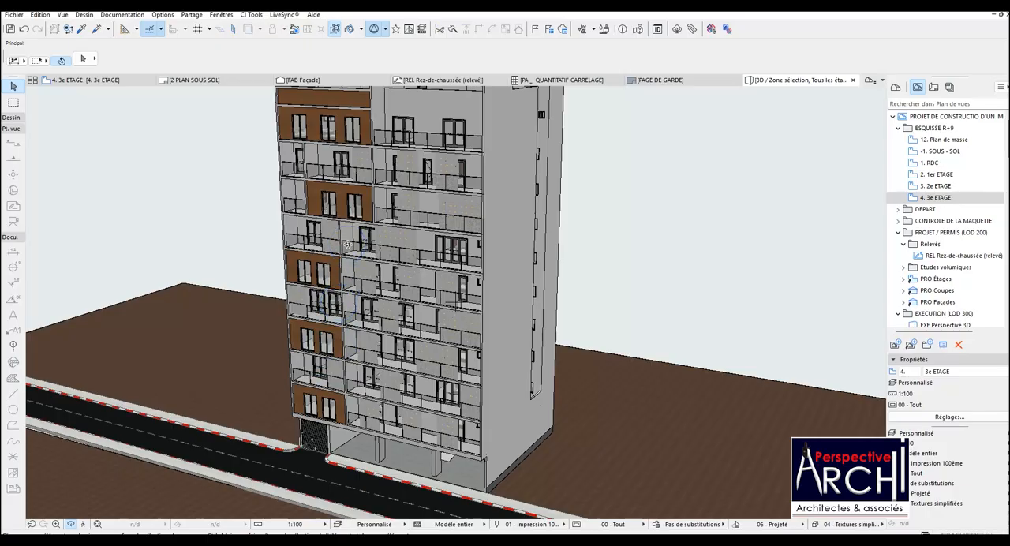
pyautogui.scroll(1, 347, 245)
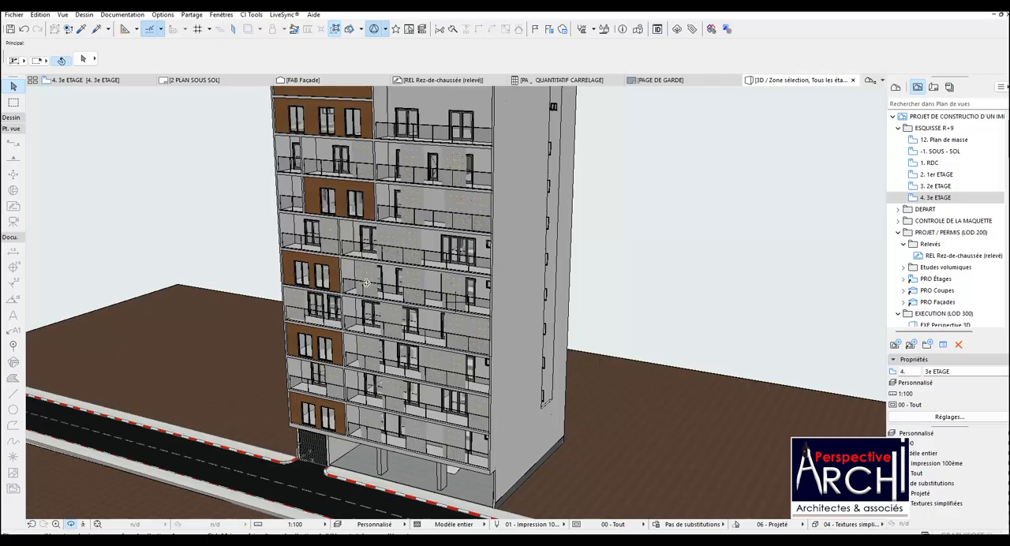
pyautogui.scroll(-3, 371, 290)
pyautogui.scroll(2, 366, 162)
pyautogui.scroll(1, 367, 161)
pyautogui.scroll(-1, 381, 194)
pyautogui.scroll(1, 328, 164)
# Examine the 3D model's upper storeys, roof terrace and surrounding site from a higher viewpoint.
pyautogui.moveTo(335, 207); pyautogui.dragTo(372, 219)
pyautogui.scroll(-2, 393, 252)
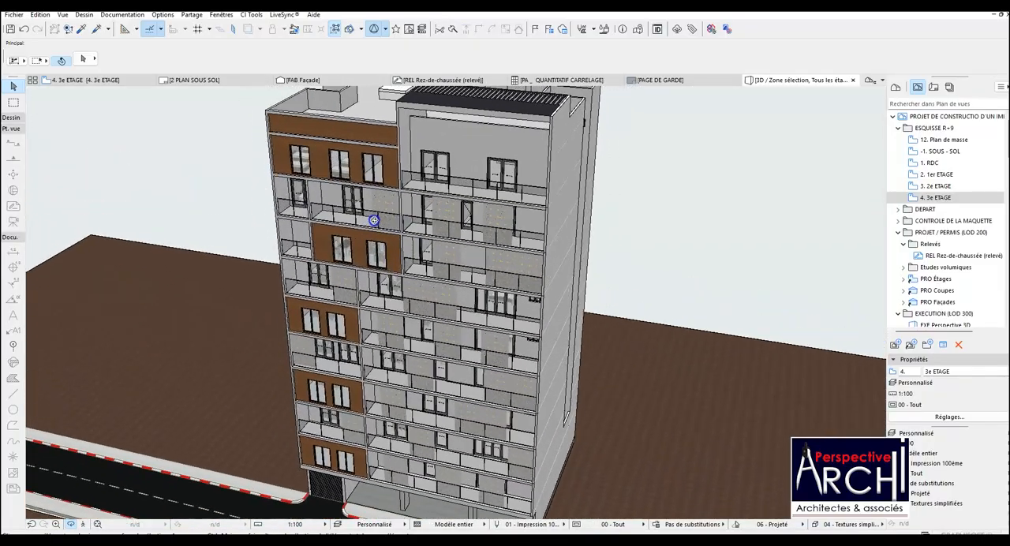
pyautogui.scroll(2, 378, 239)
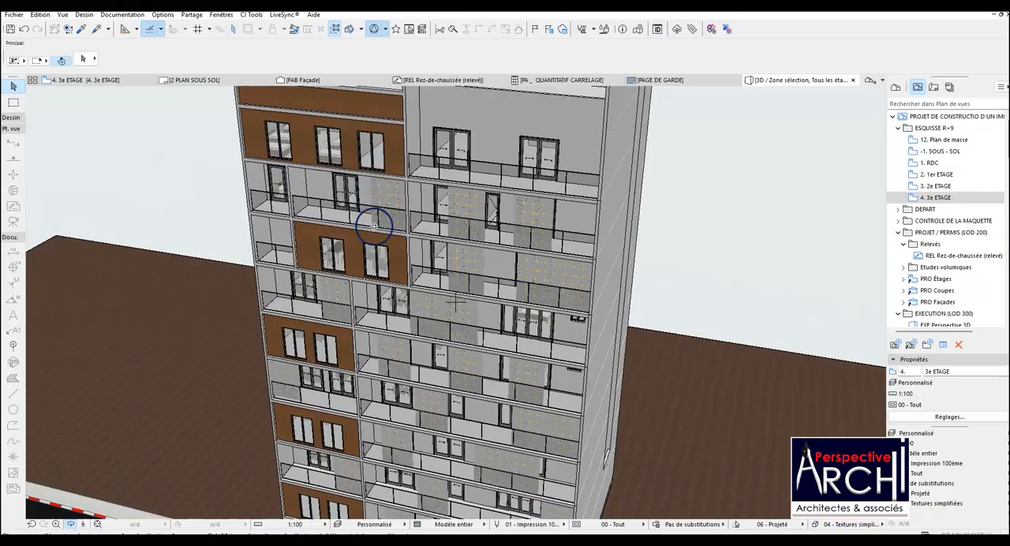
pyautogui.scroll(2, 374, 225)
pyautogui.moveTo(372, 244); pyautogui.dragTo(371, 202)
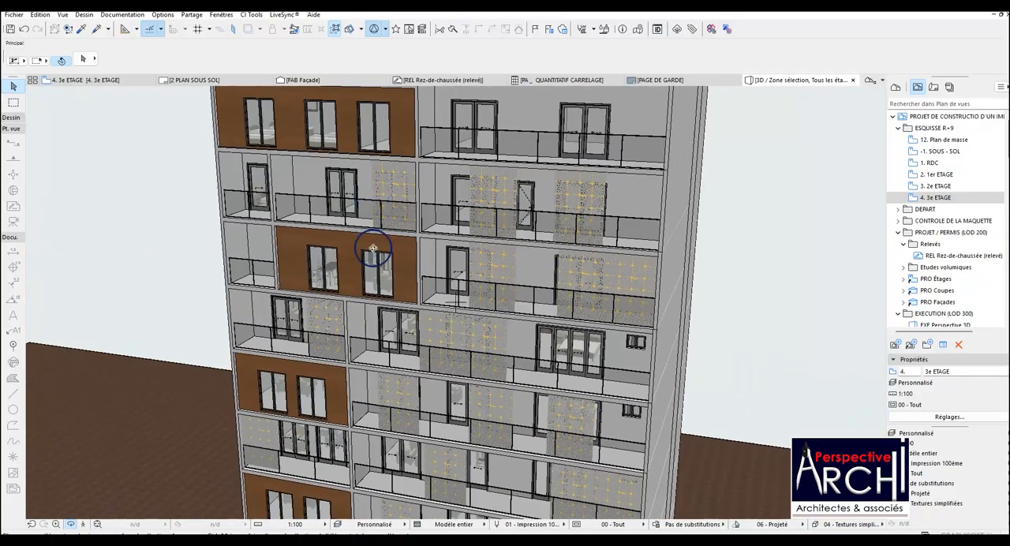
pyautogui.moveTo(353, 252); pyautogui.dragTo(436, 168)
pyautogui.scroll(-2, 363, 196)
pyautogui.moveTo(350, 160); pyautogui.dragTo(385, 147)
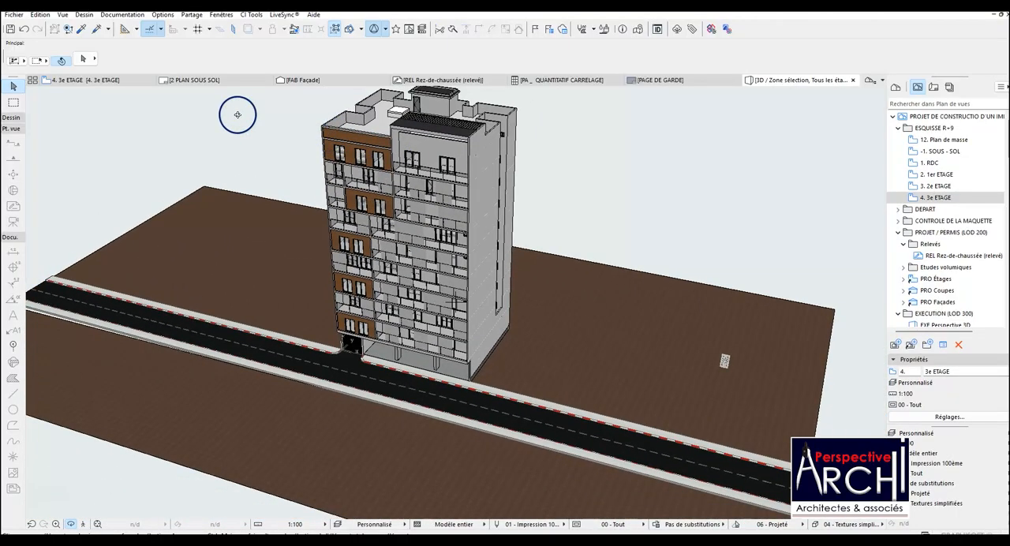
pyautogui.scroll(1, 239, 124)
pyautogui.scroll(1, 291, 135)
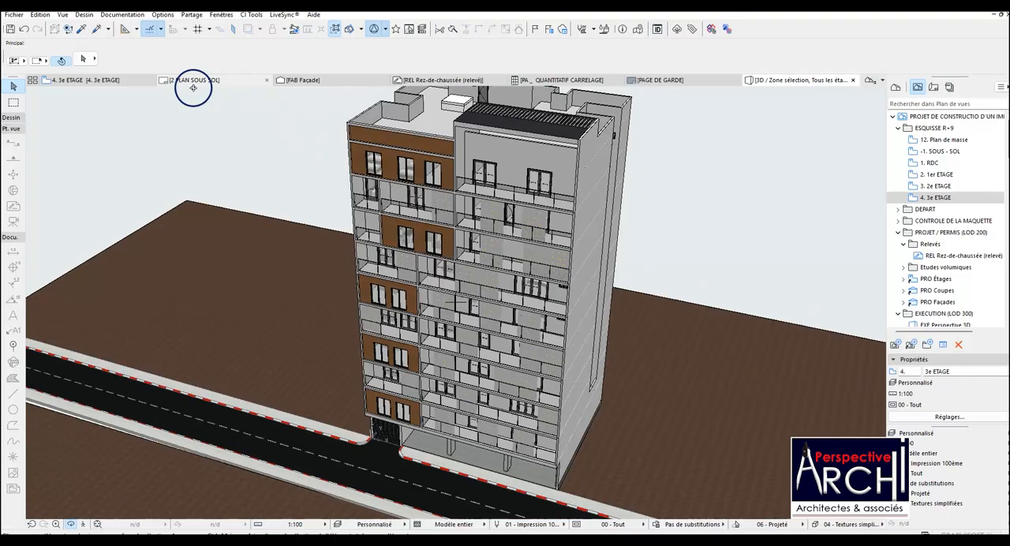
# Return to the 3e ETAGE plan and compare the project's storeys with the views saved under ESQUISSE R+9.
pyautogui.click(116, 80)
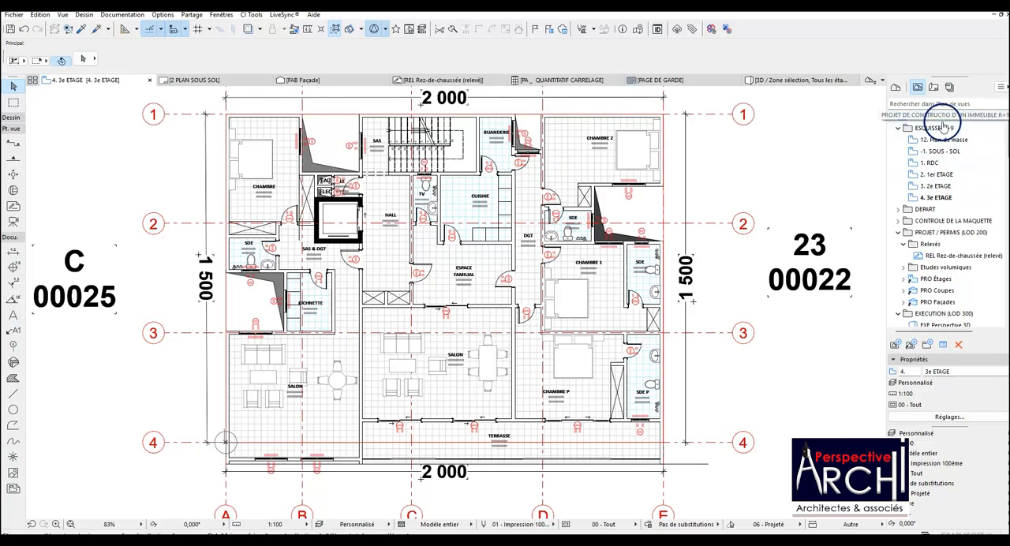
pyautogui.click(895, 87)
pyautogui.scroll(4, 931, 151)
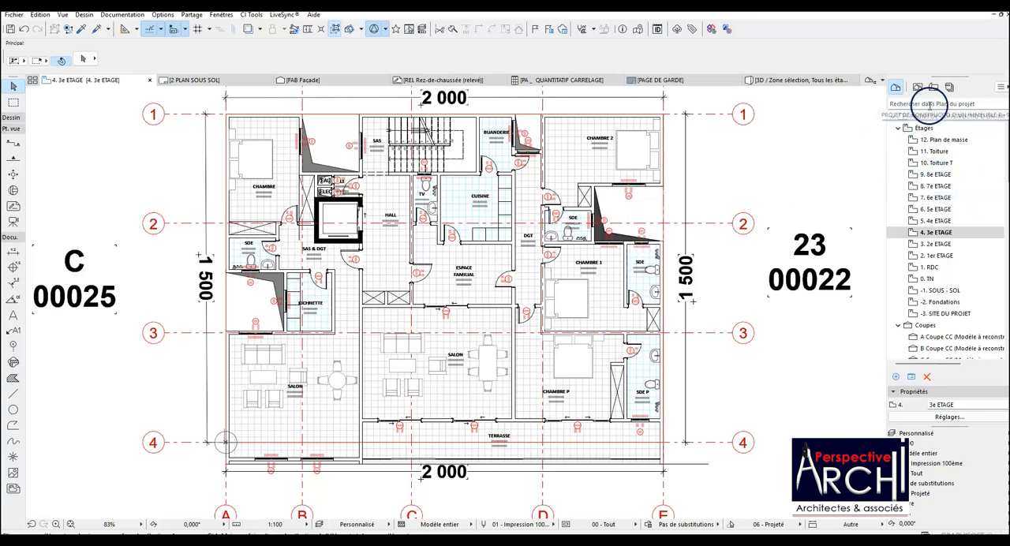
pyautogui.scroll(-1, 574, 231)
pyautogui.scroll(1, 574, 231)
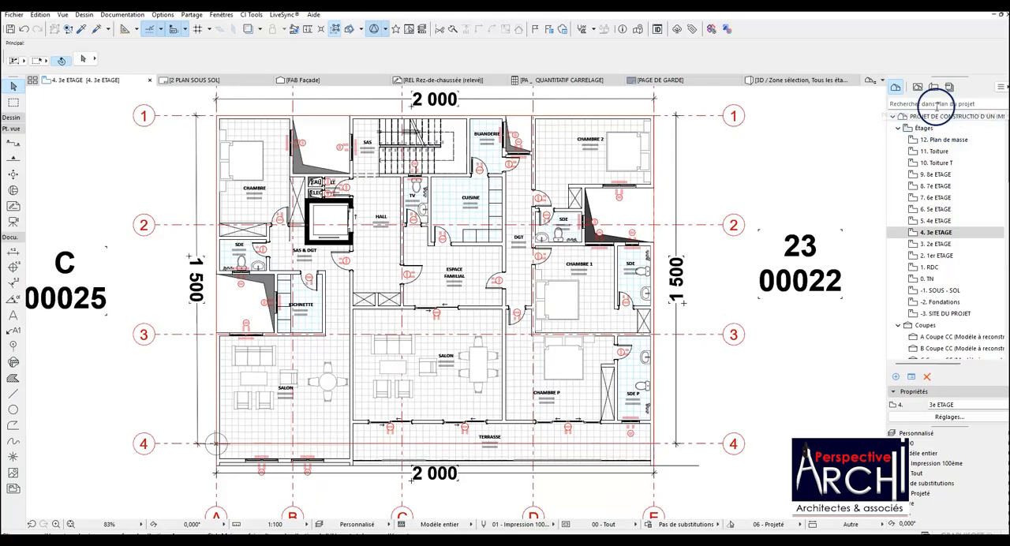
pyautogui.click(917, 86)
pyautogui.click(935, 198)
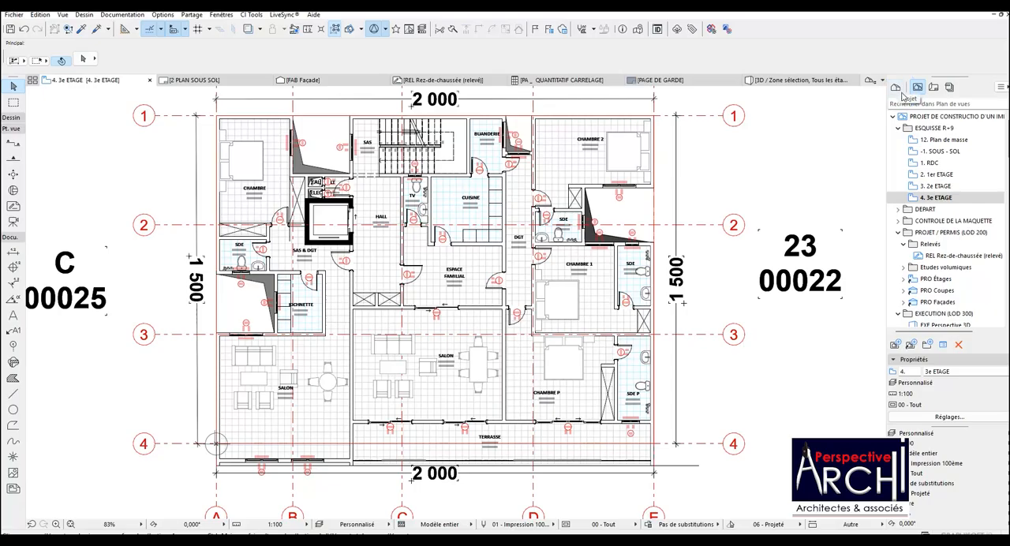
pyautogui.click(934, 198)
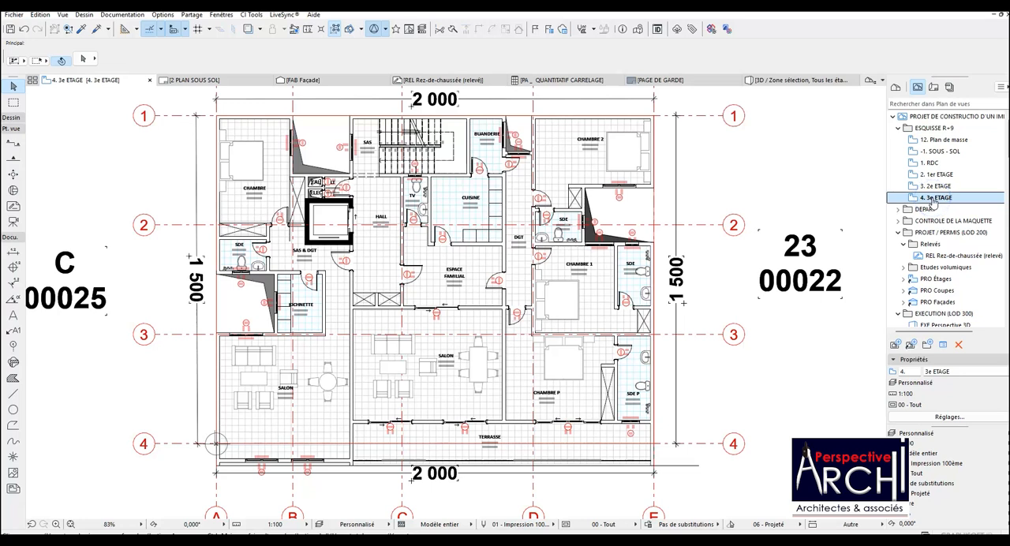
pyautogui.click(909, 162)
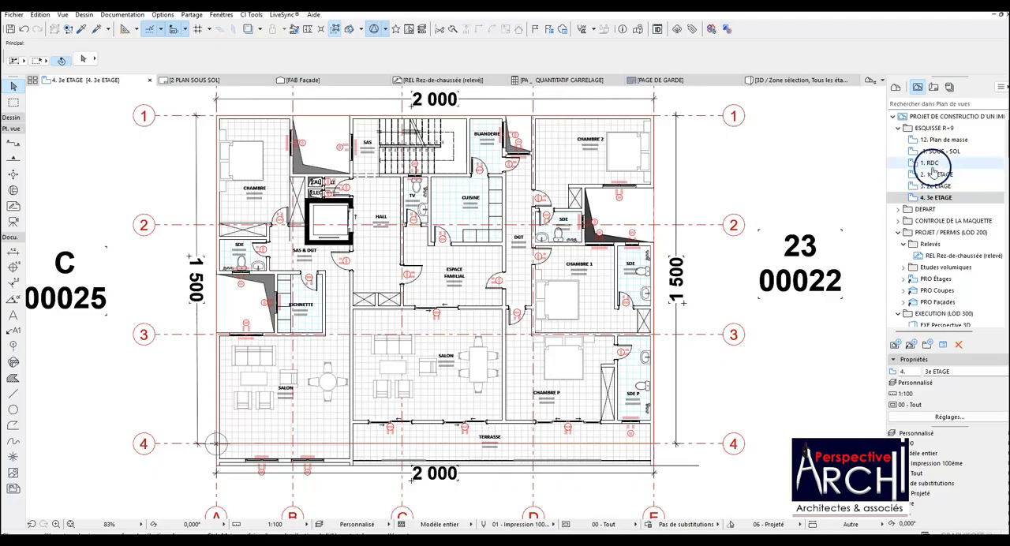
# Open the 8. 7e ETAGE storey from the project's list of storeys and check its floor plan and zones.
pyautogui.click(897, 89)
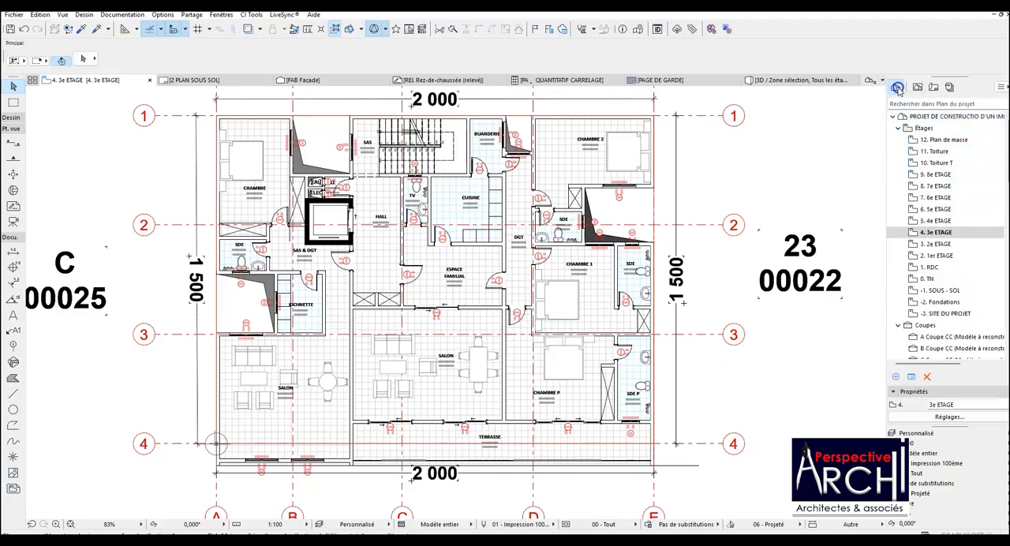
pyautogui.doubleClick(934, 186)
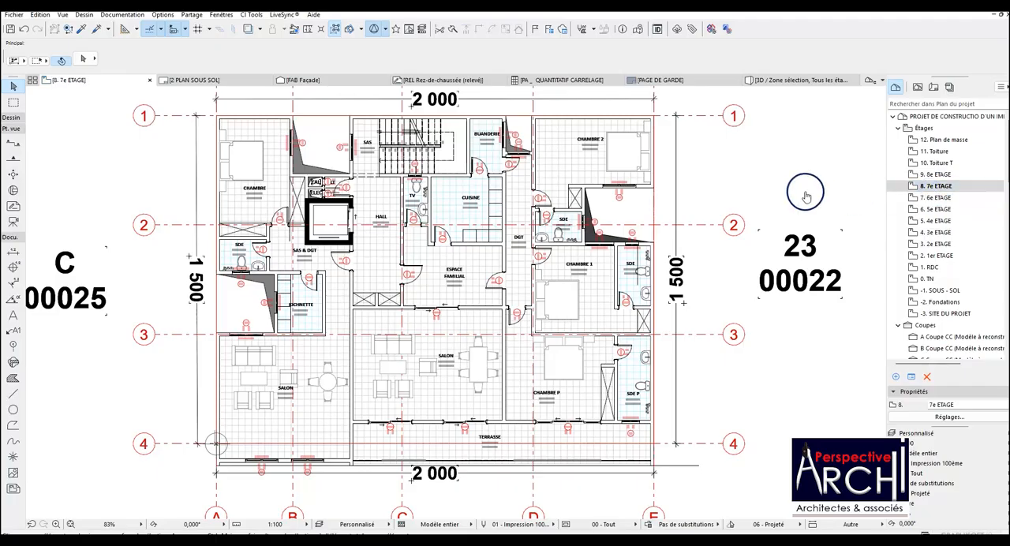
pyautogui.scroll(2, 563, 199)
pyautogui.scroll(-3, 565, 204)
pyautogui.scroll(-1, 565, 204)
pyautogui.scroll(1, 563, 199)
pyautogui.scroll(-1, 565, 193)
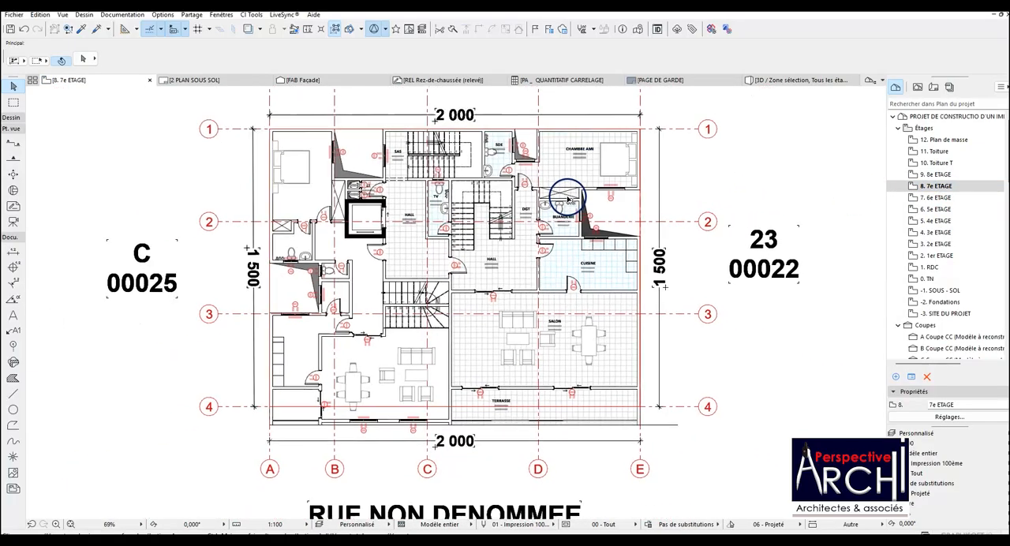
pyautogui.scroll(2, 591, 198)
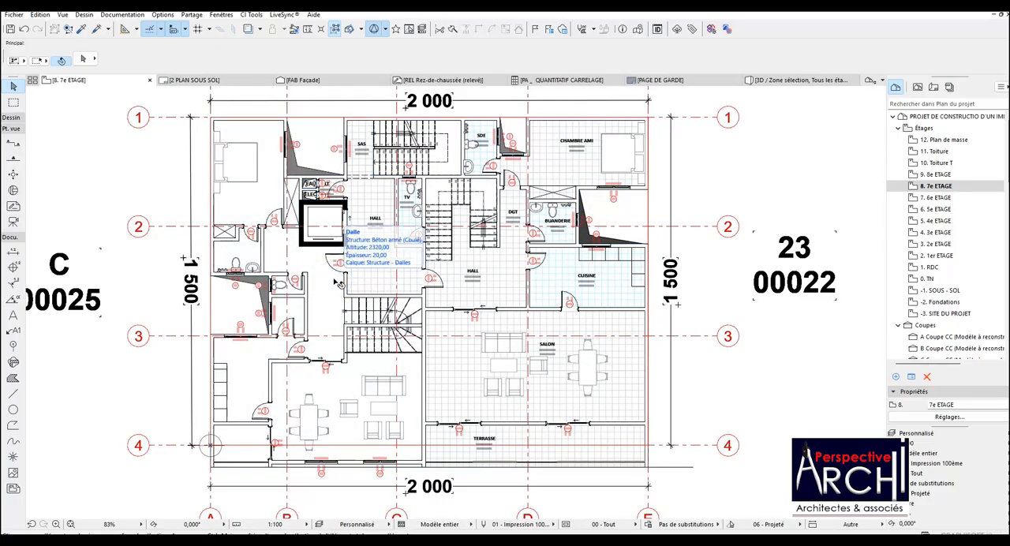
# Filter the layers by "zon" and show the Divers - Zones layer with the DUPLEX A extension on the 7e ETAGE plan.
pyautogui.hotkey('ctrl', 'l')
pyautogui.scroll(-6, 516, 193)
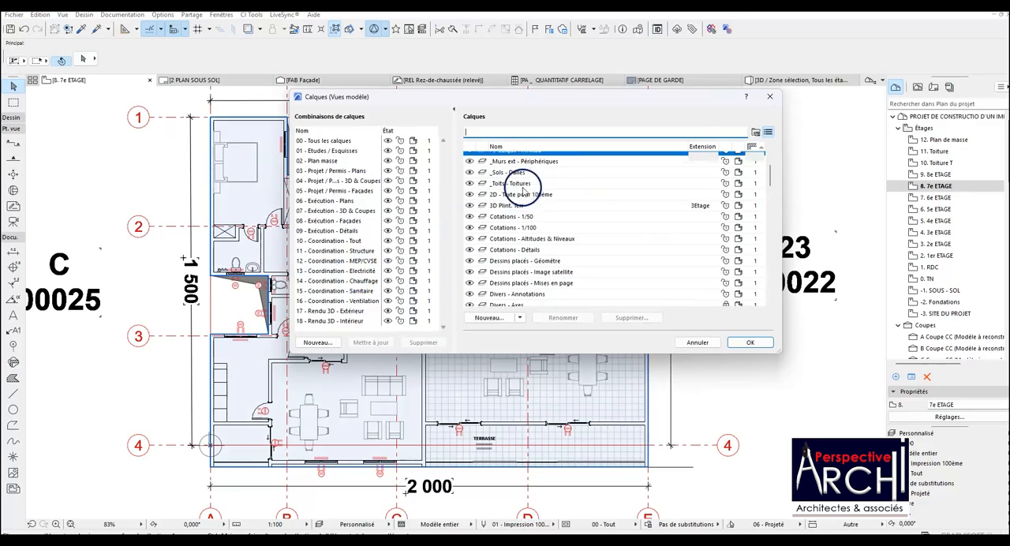
pyautogui.scroll(-10, 521, 195)
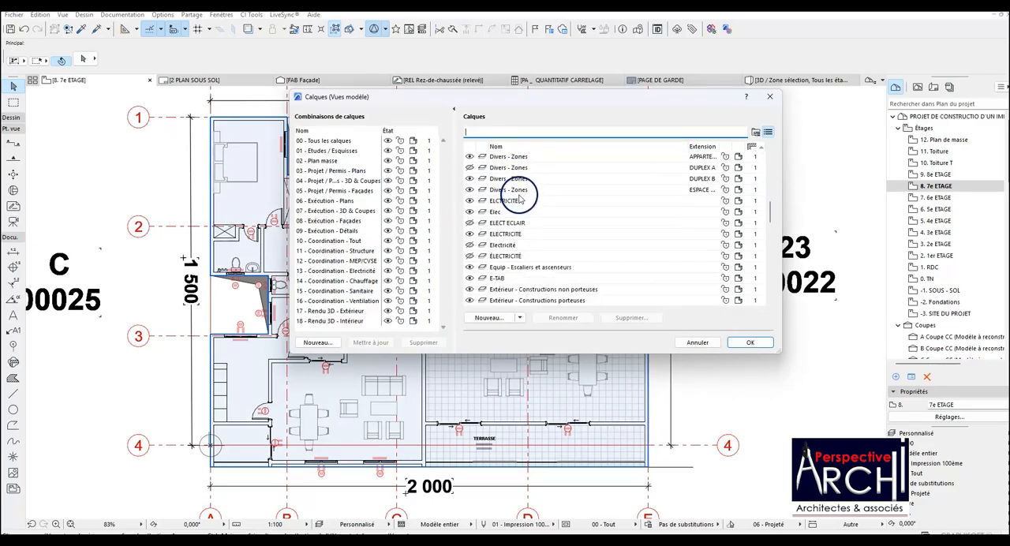
pyautogui.scroll(-3, 520, 204)
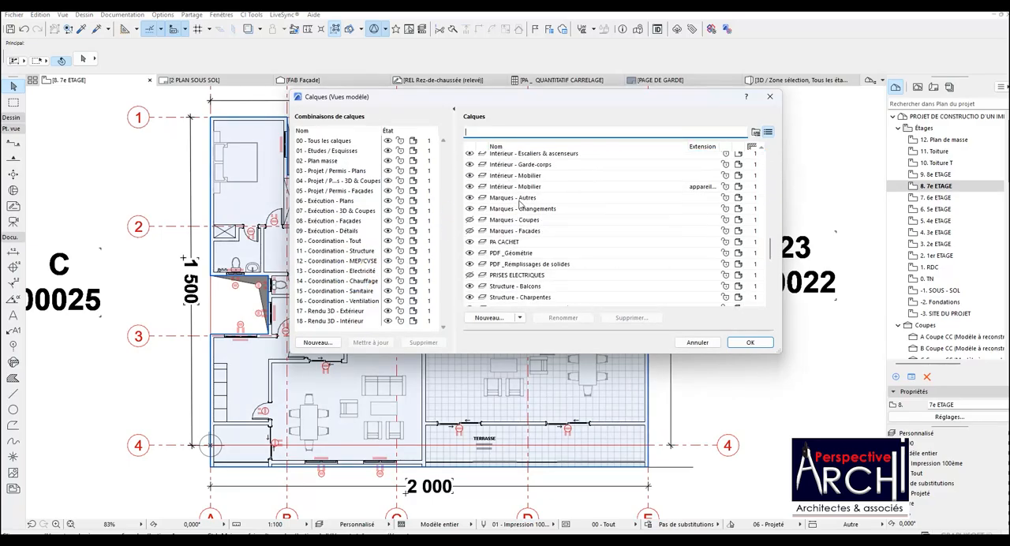
pyautogui.write('zon')
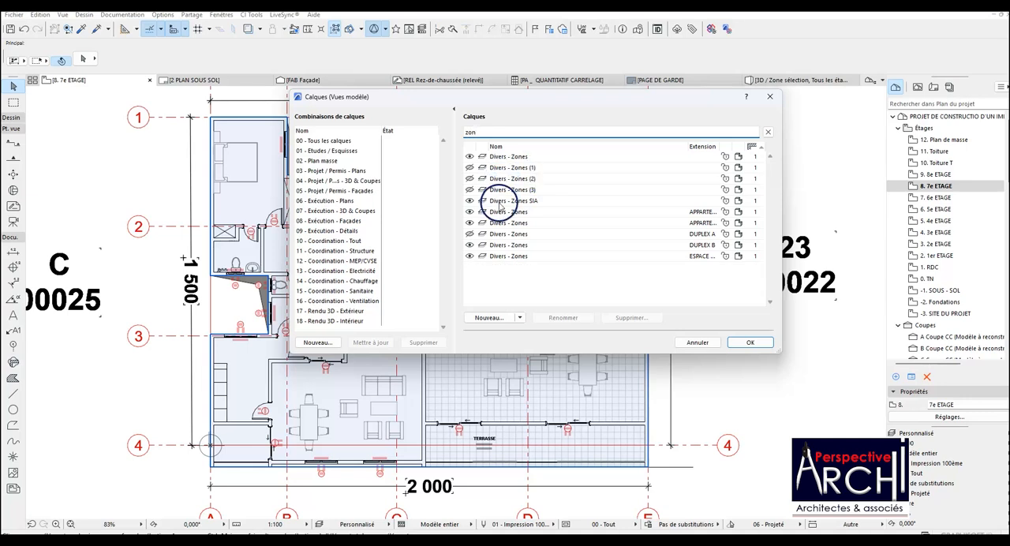
pyautogui.click(470, 235)
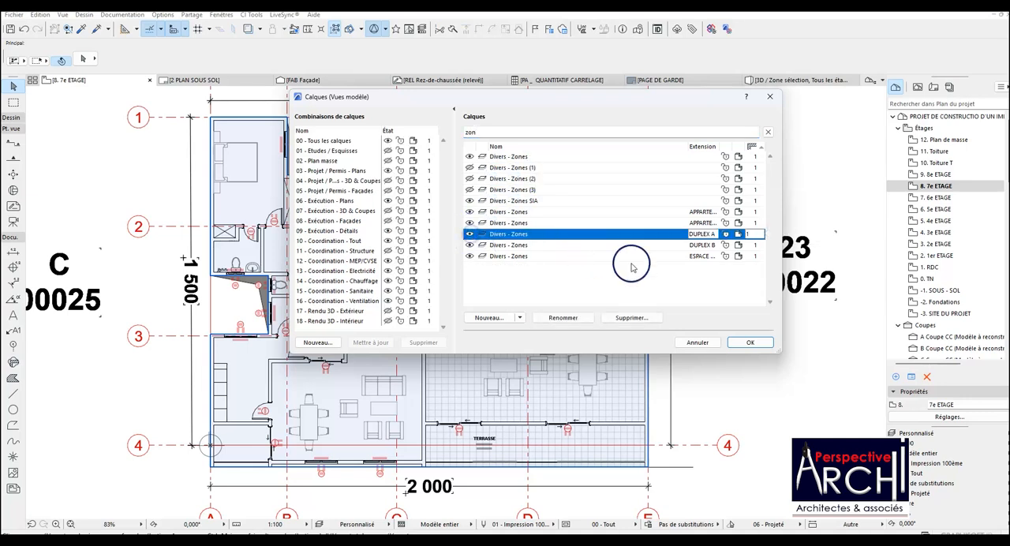
pyautogui.click(749, 344)
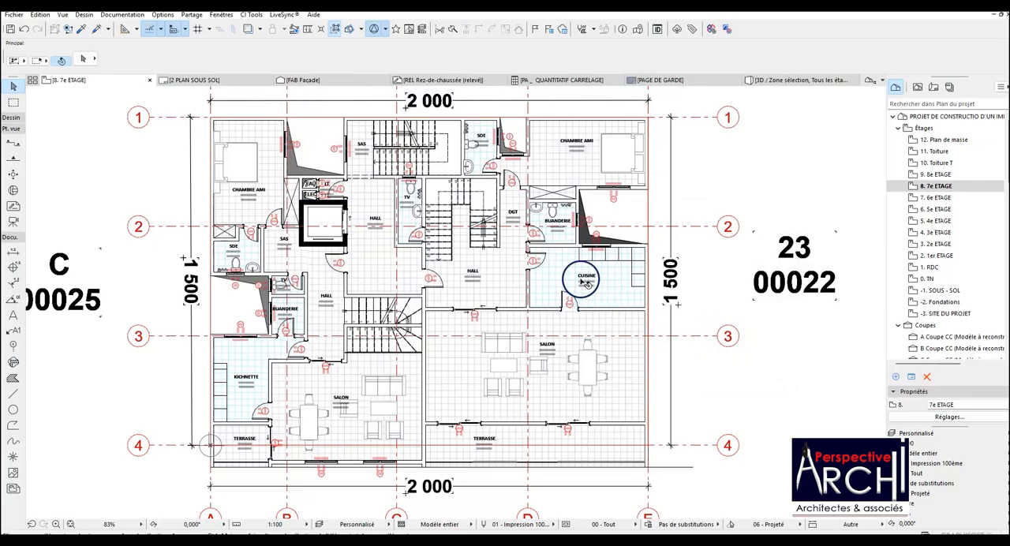
pyautogui.scroll(-2, 503, 237)
pyautogui.scroll(1, 552, 221)
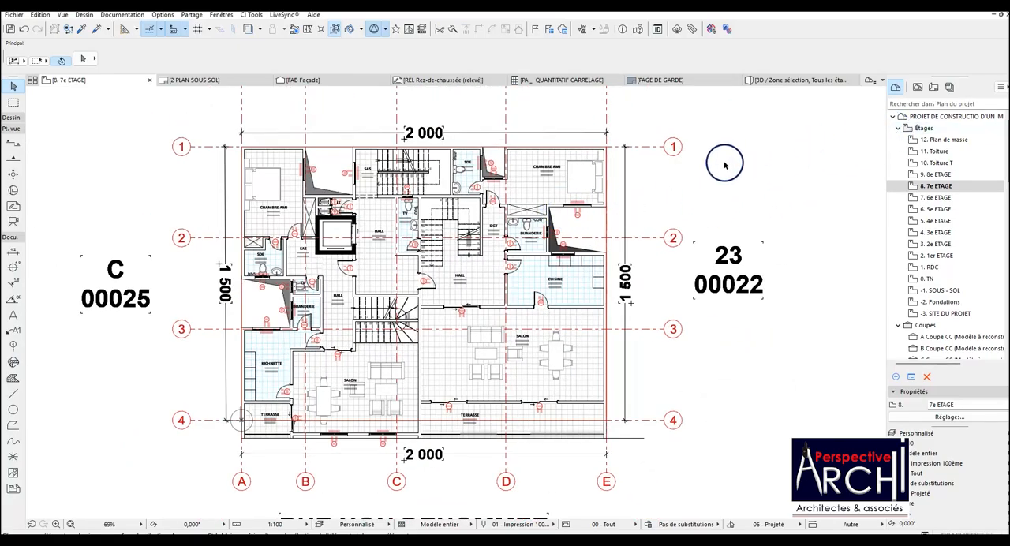
# Redefine the saved 3e ETAGE view in ESQUISSE R+9 with the current window settings.
pyautogui.click(916, 87)
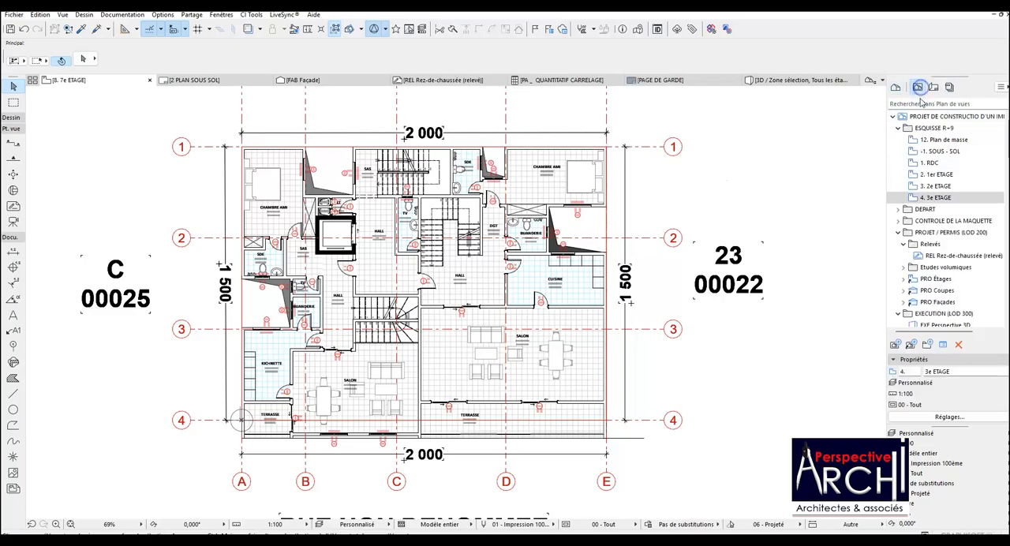
pyautogui.click(946, 197)
pyautogui.rightClick(949, 199)
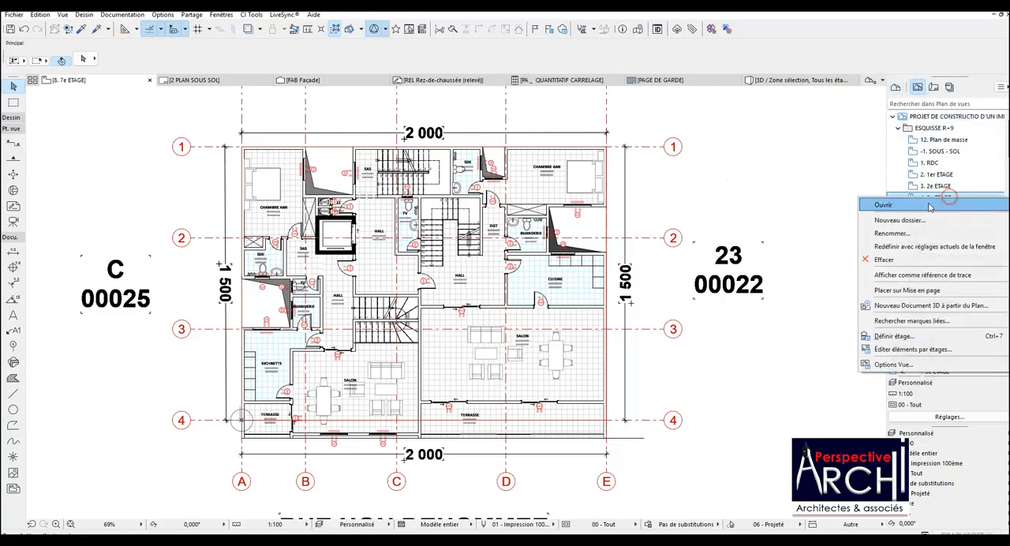
pyautogui.click(899, 250)
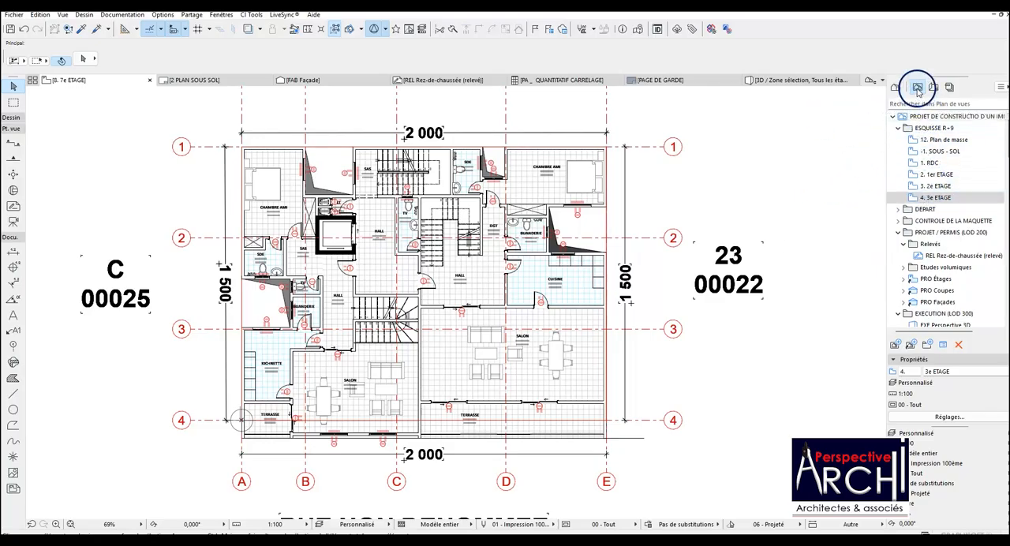
# Save the current plan in the ESQUISSE R+9 folder as a view with the custom name "7e ETAGE (duplex 1)".
pyautogui.click(933, 129)
pyautogui.rightClick(933, 128)
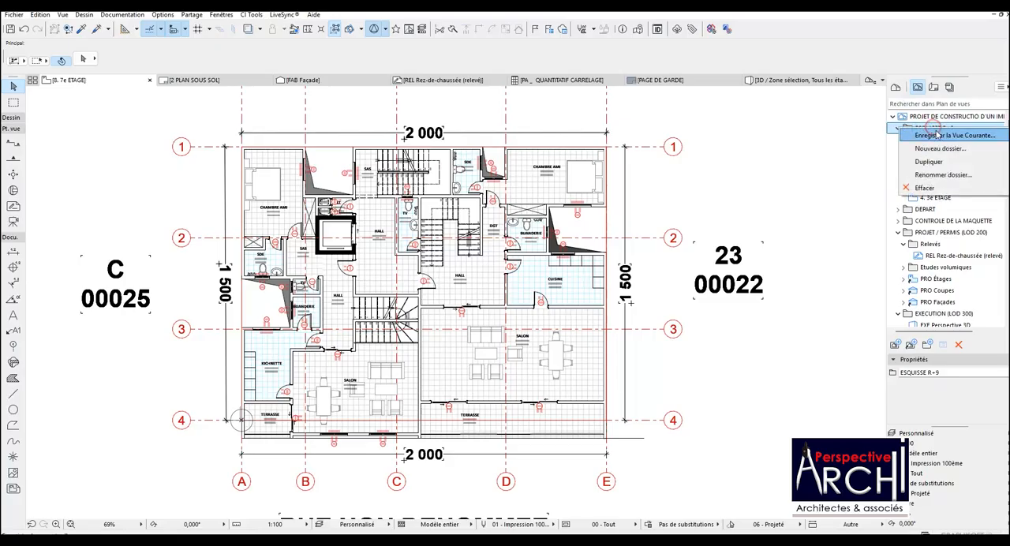
pyautogui.click(937, 138)
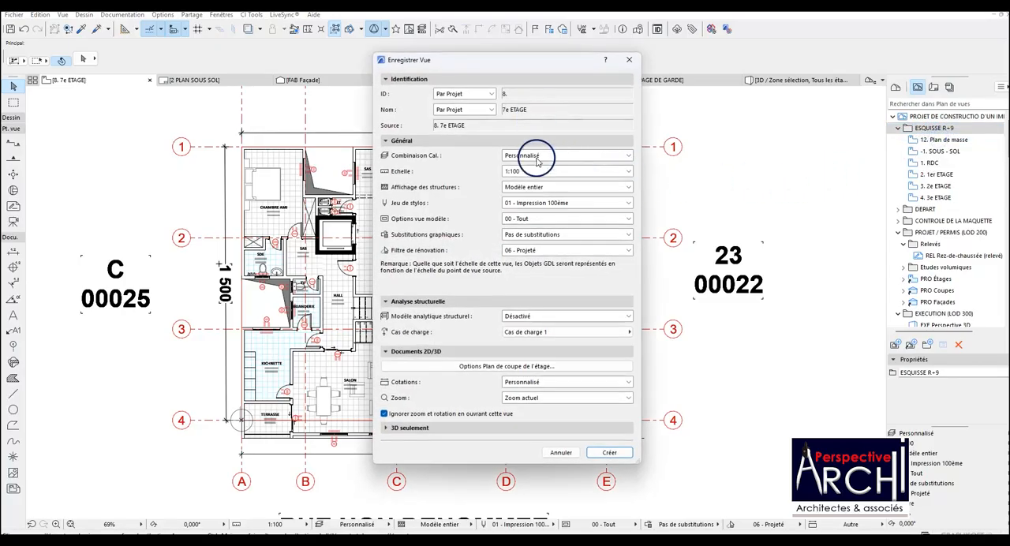
pyautogui.click(489, 109)
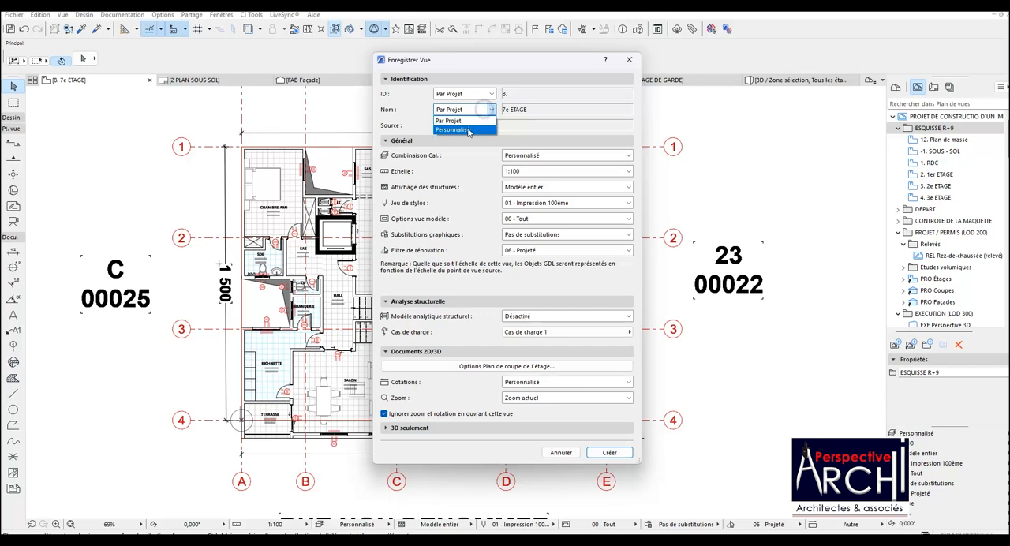
pyautogui.click(465, 126)
pyautogui.click(513, 109)
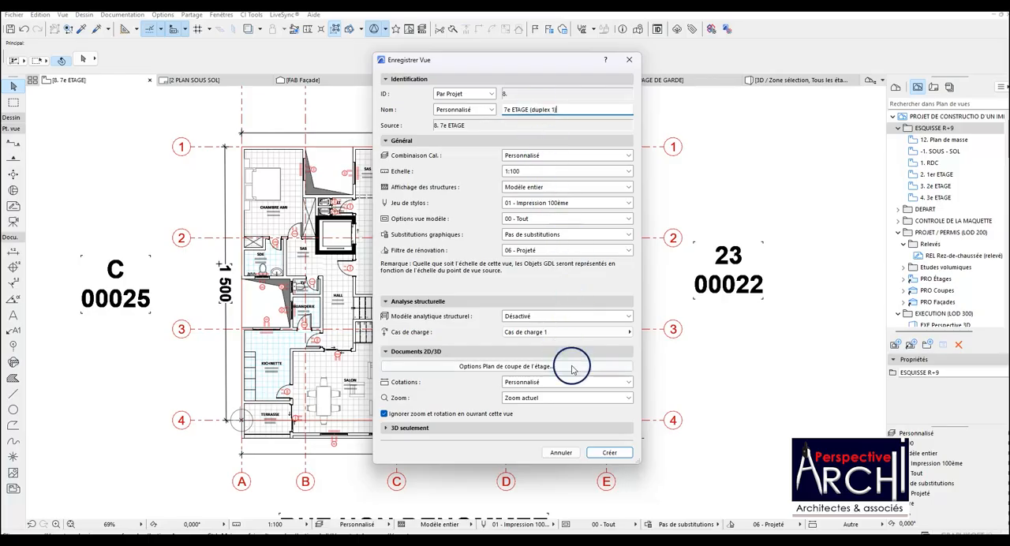
pyautogui.click(607, 452)
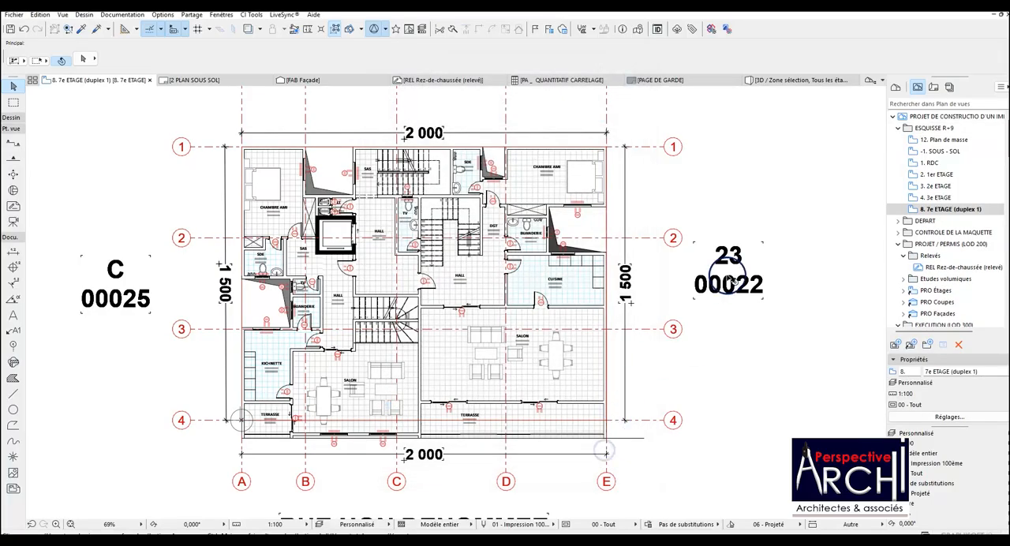
# Open the saved 3e ETAGE view and the 7e ETAGE (duplex 1) view in turn to compare their plans.
pyautogui.click(937, 198)
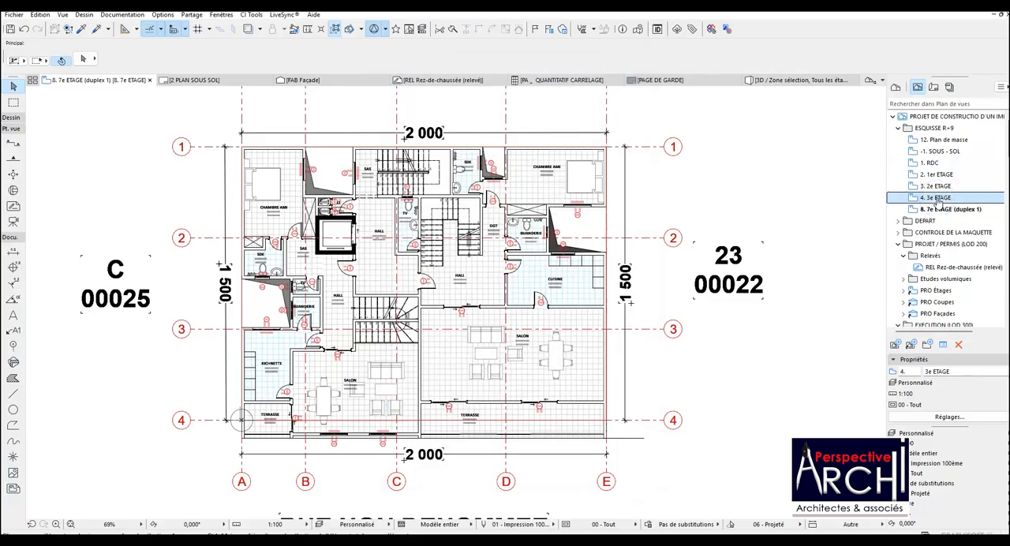
pyautogui.doubleClick(937, 198)
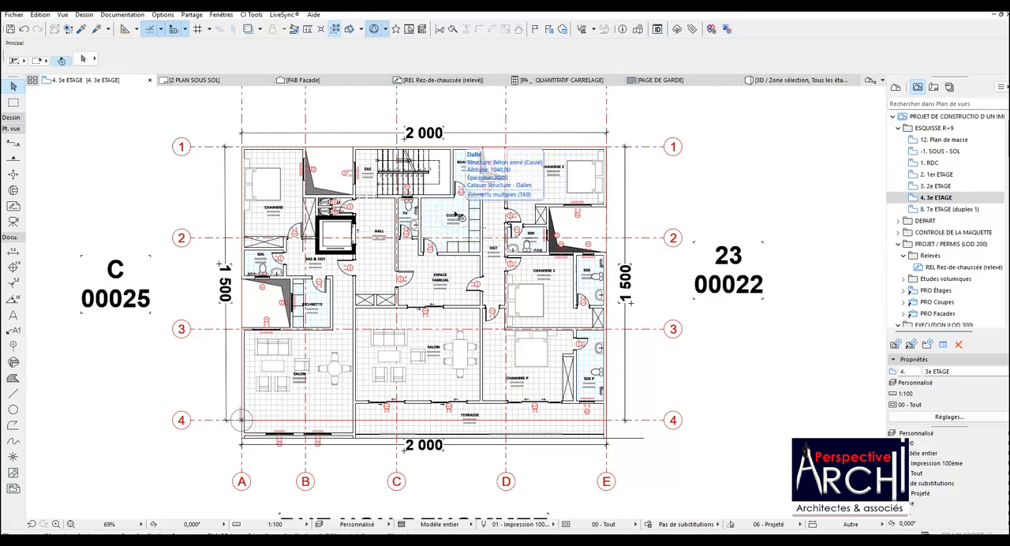
pyautogui.doubleClick(946, 210)
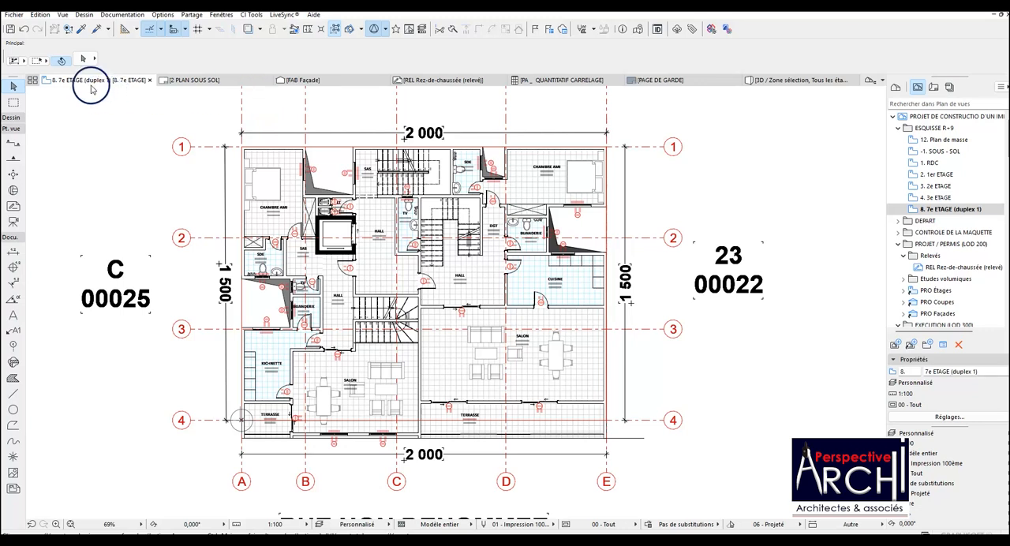
pyautogui.rightClick(89, 80)
pyautogui.click(688, 125)
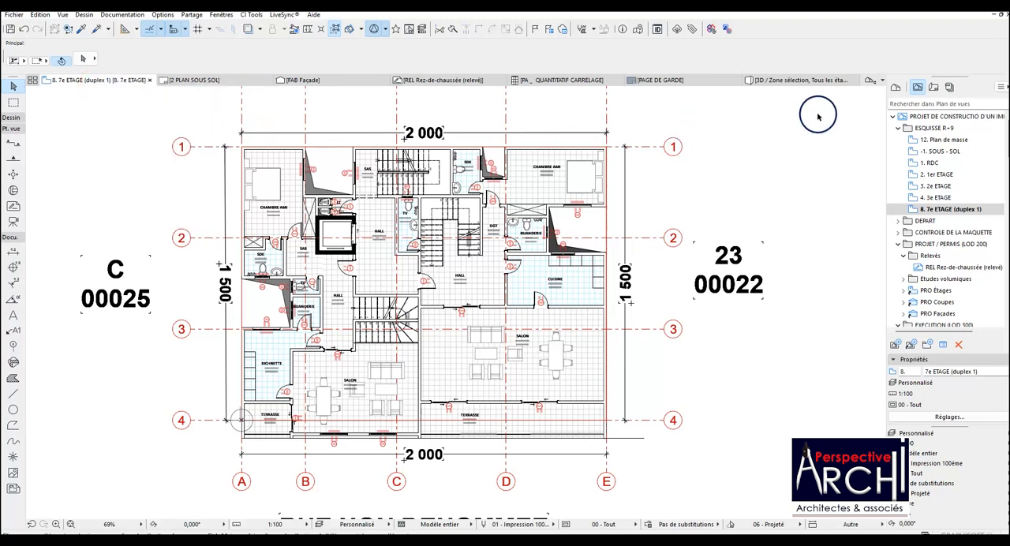
# Open the 9. 8e ETAGE storey and save it in ESQUISSE R+9 as a view named "8e ETAGE (duplex 2)".
pyautogui.click(896, 89)
pyautogui.doubleClick(936, 174)
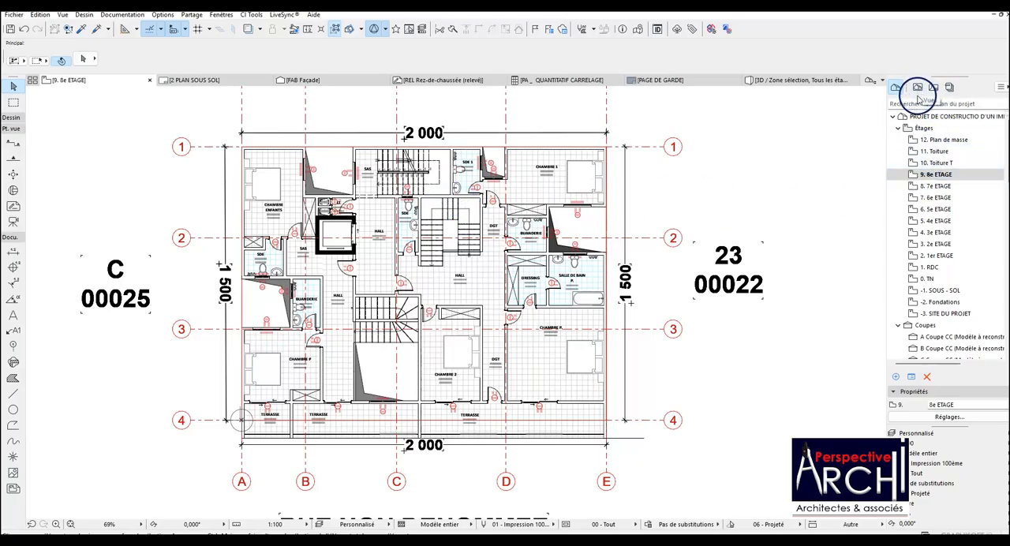
pyautogui.click(917, 87)
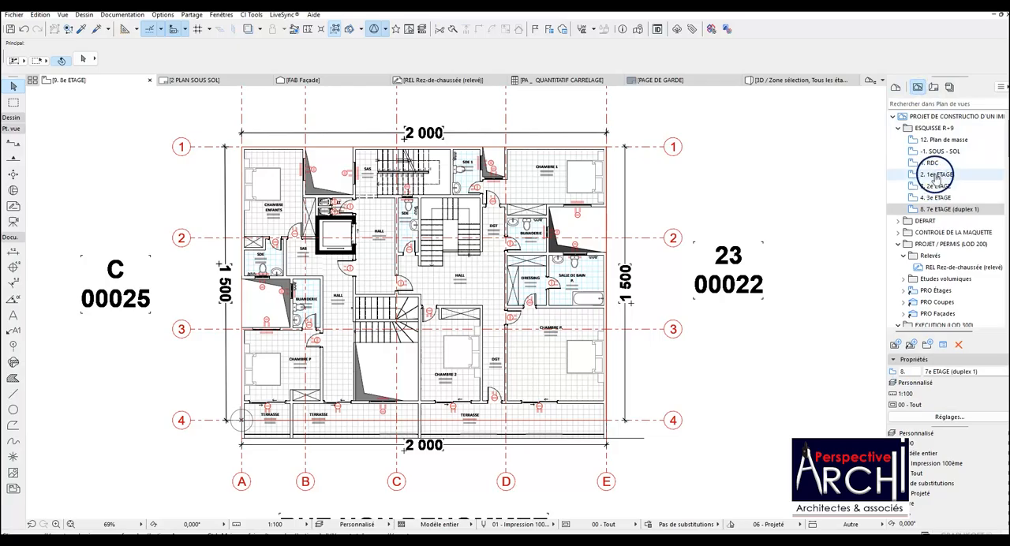
pyautogui.rightClick(932, 129)
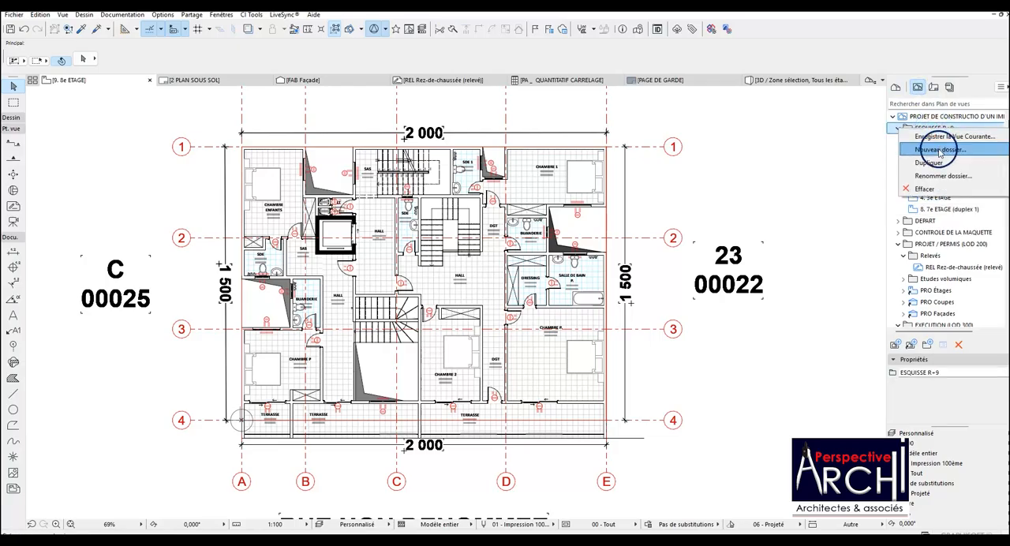
pyautogui.click(942, 137)
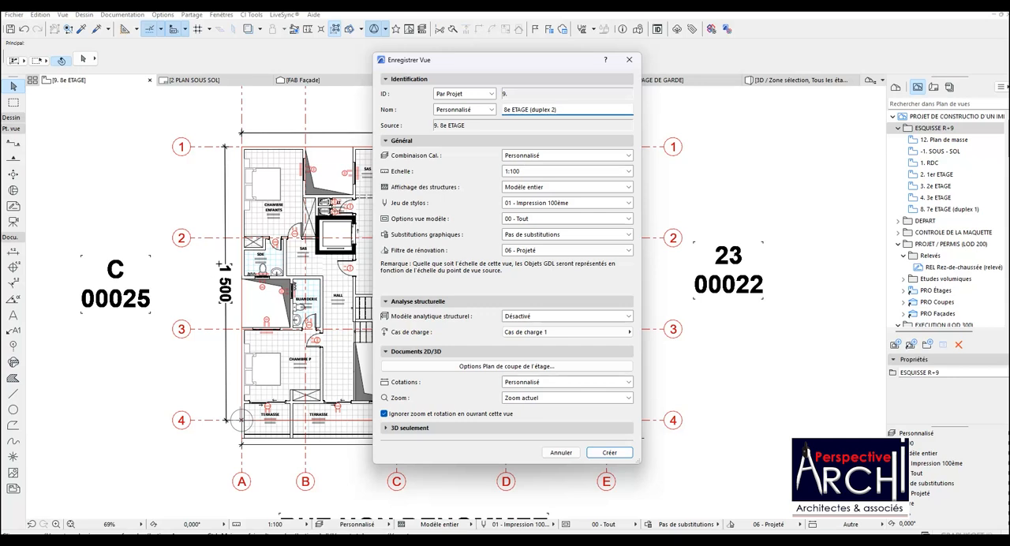
pyautogui.click(604, 452)
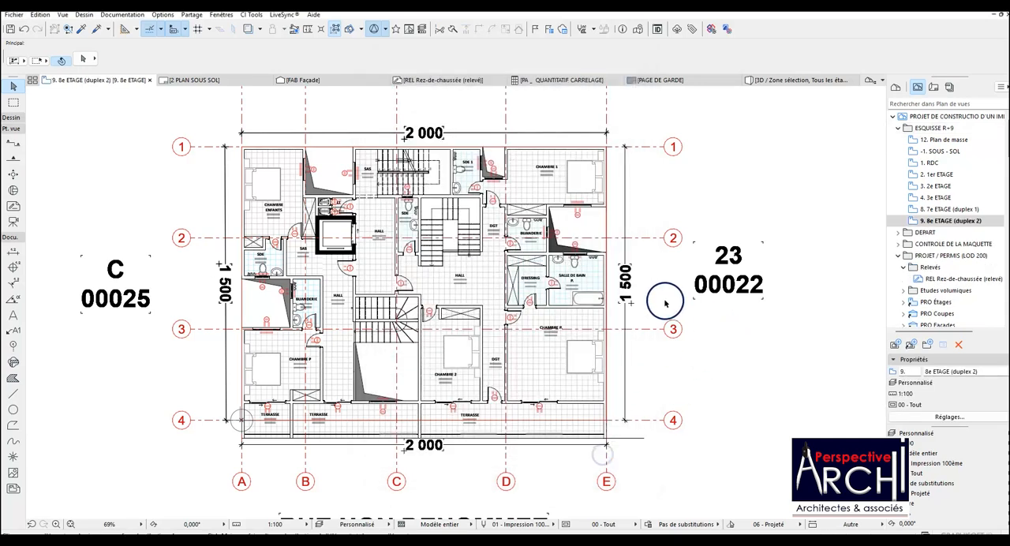
# Open the 10. Toiture T storey and save it in ESQUISSE R+9 as a view named "Toiture T".
pyautogui.click(895, 87)
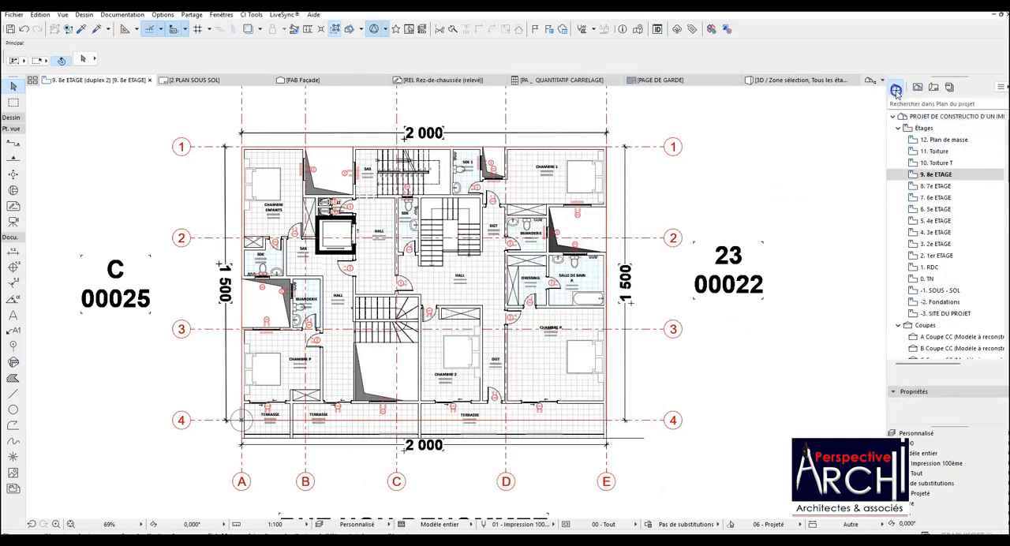
pyautogui.click(932, 163)
pyautogui.doubleClick(932, 163)
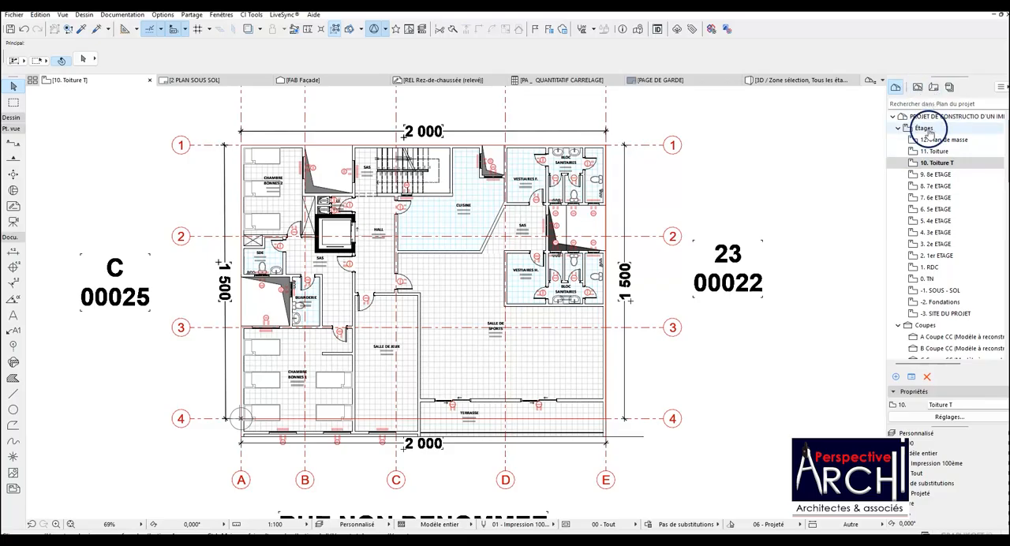
pyautogui.click(918, 87)
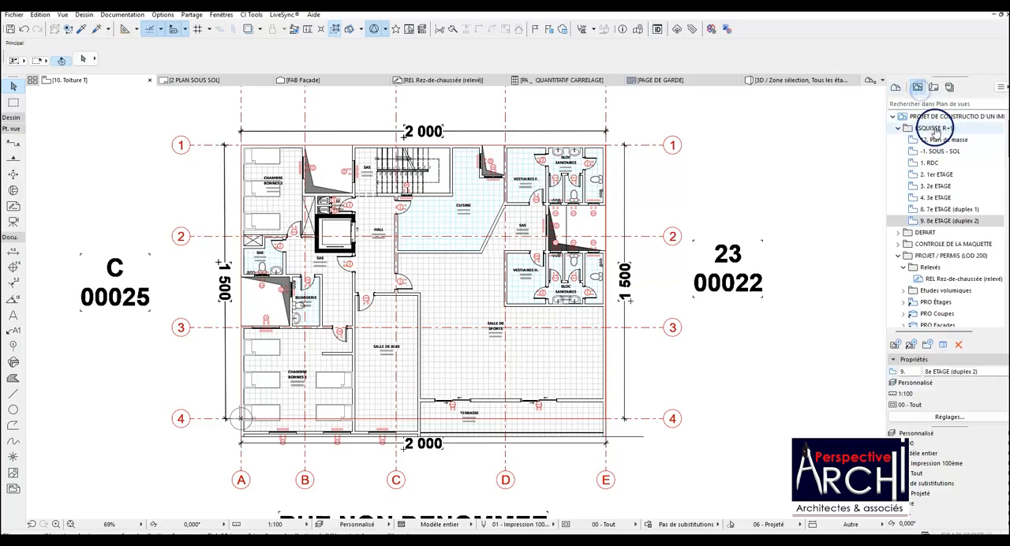
pyautogui.rightClick(934, 128)
pyautogui.click(944, 135)
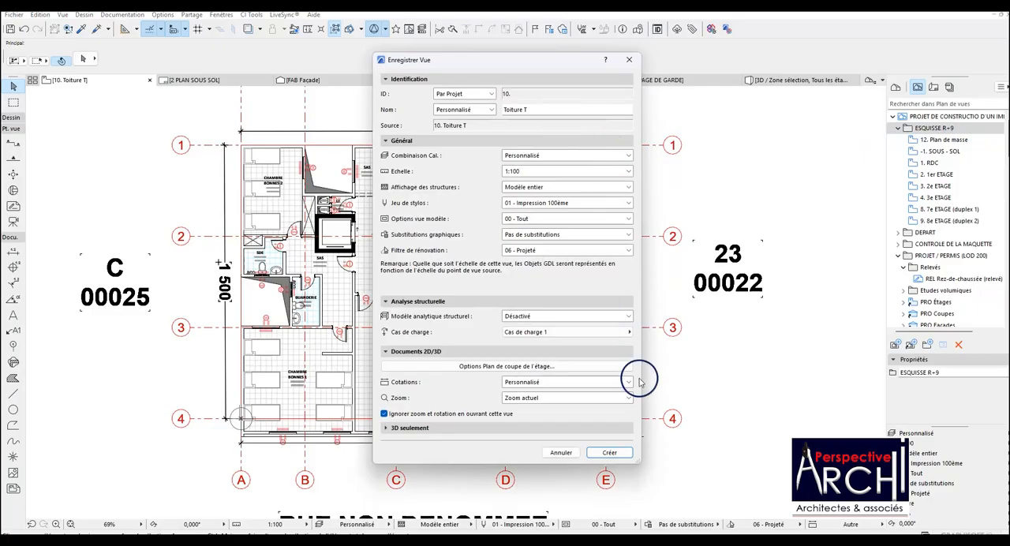
pyautogui.click(609, 452)
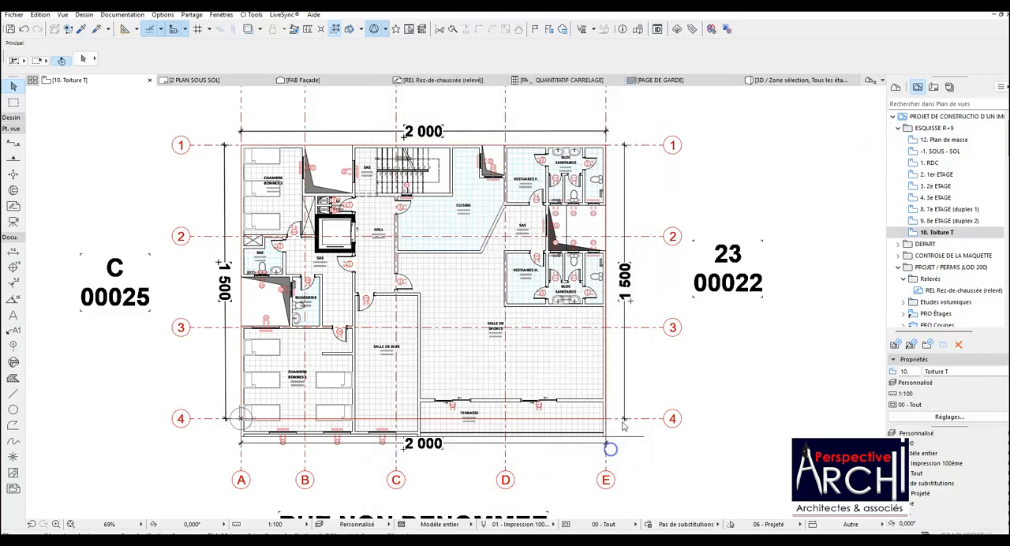
# Open the 11. Toiture storey plan from the project's storeys.
pyautogui.click(883, 91)
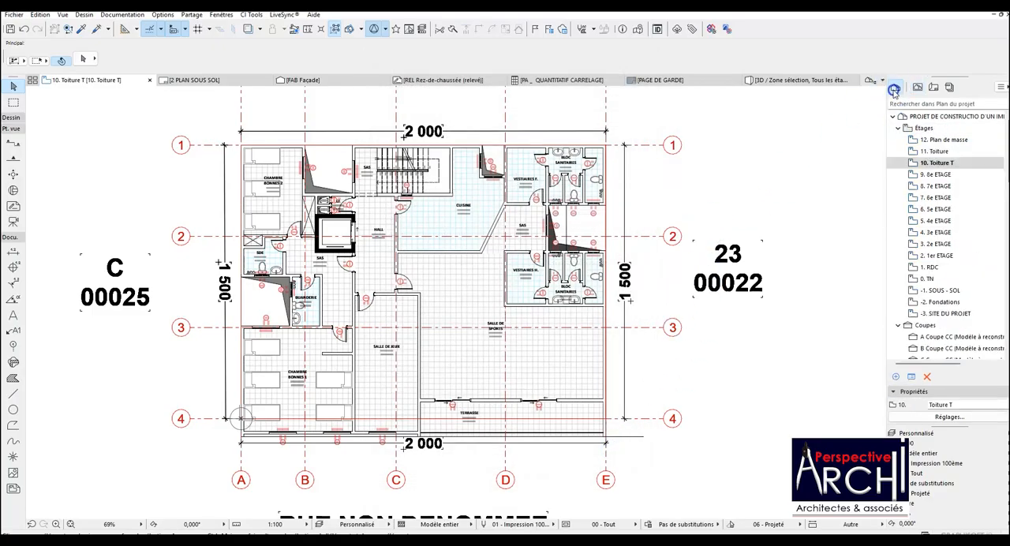
pyautogui.click(939, 152)
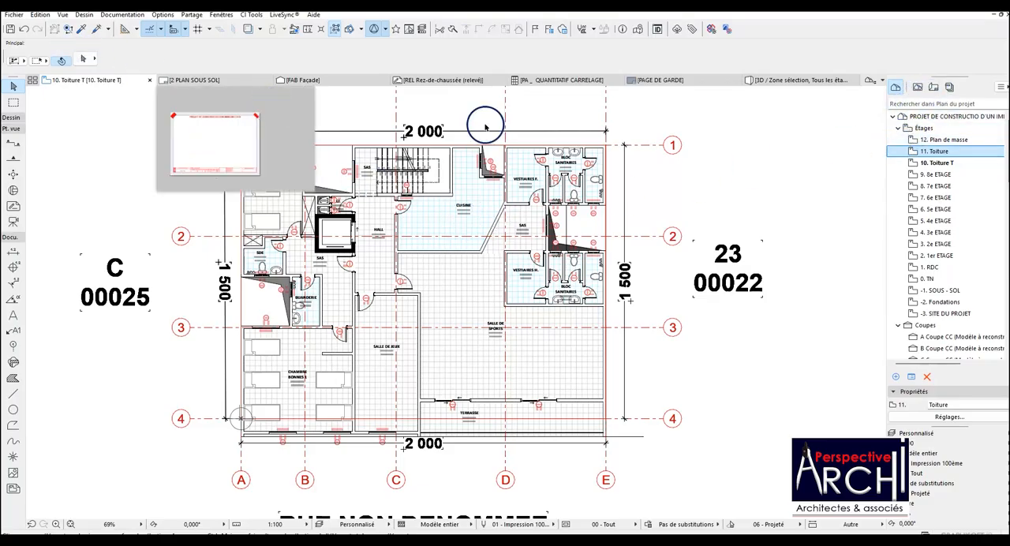
pyautogui.click(982, 150)
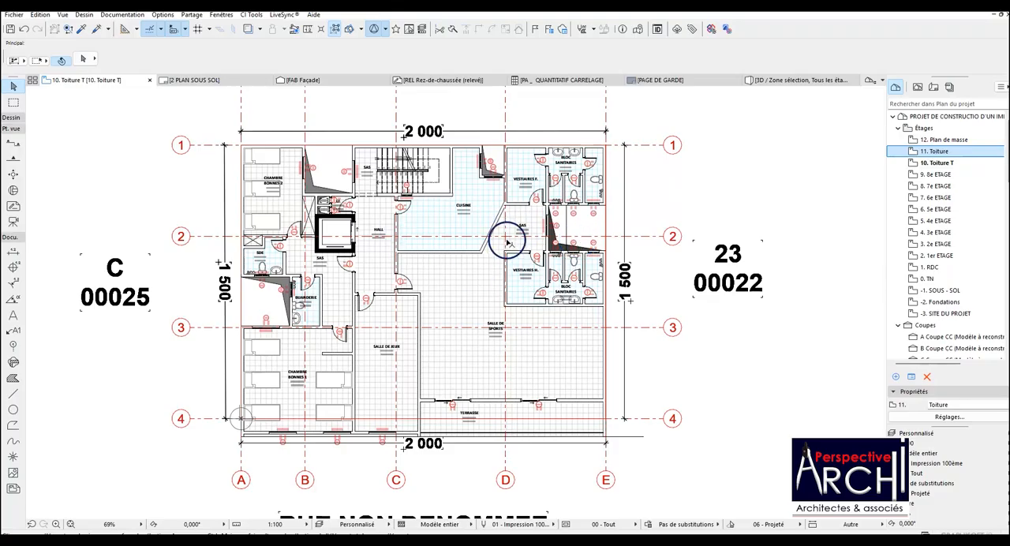
pyautogui.scroll(-3, 513, 223)
pyautogui.scroll(3, 513, 231)
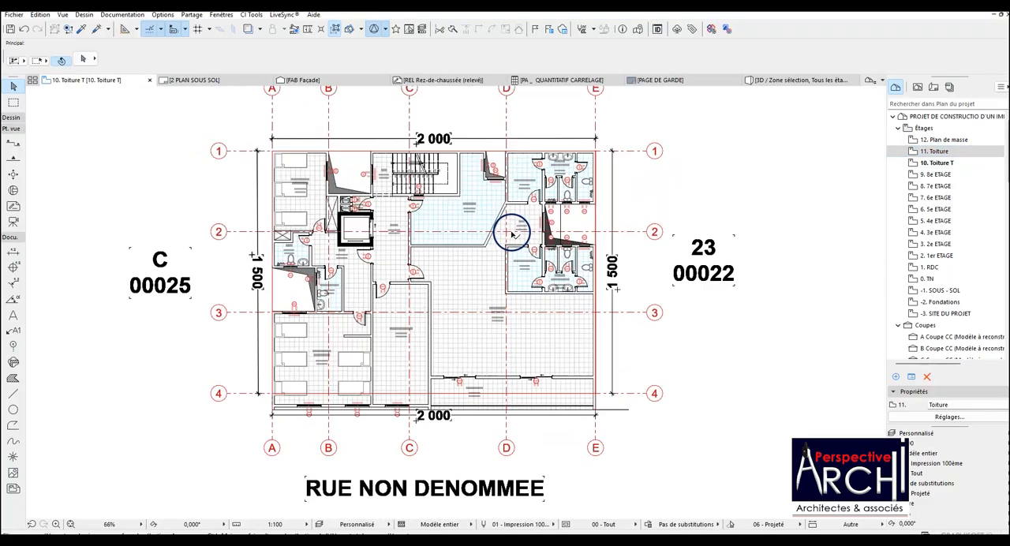
pyautogui.click(921, 153)
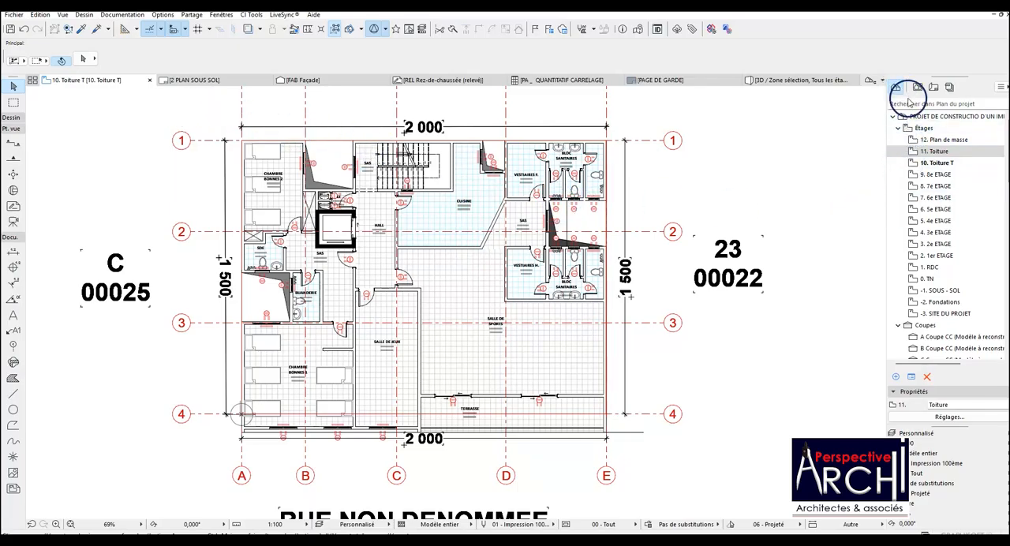
pyautogui.click(940, 140)
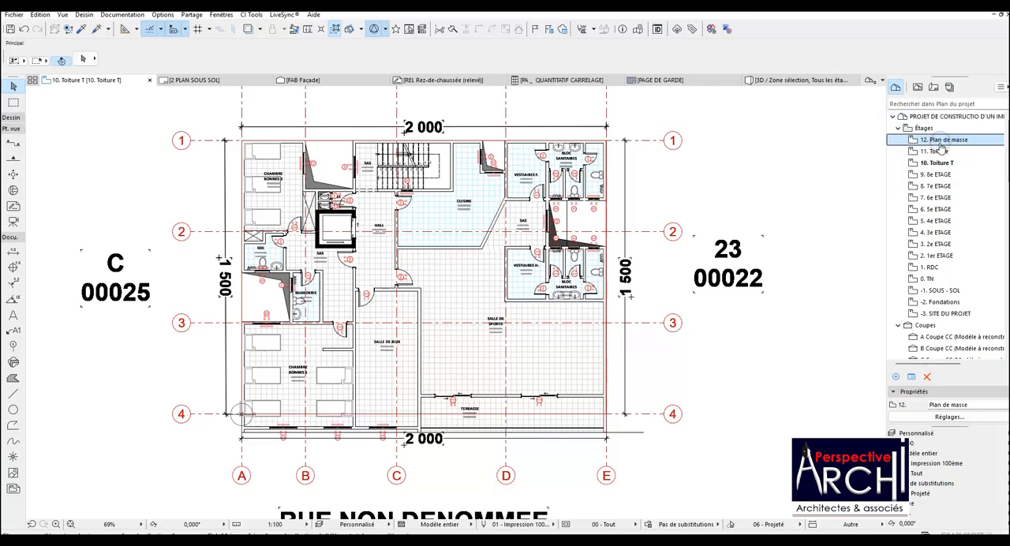
pyautogui.doubleClick(941, 150)
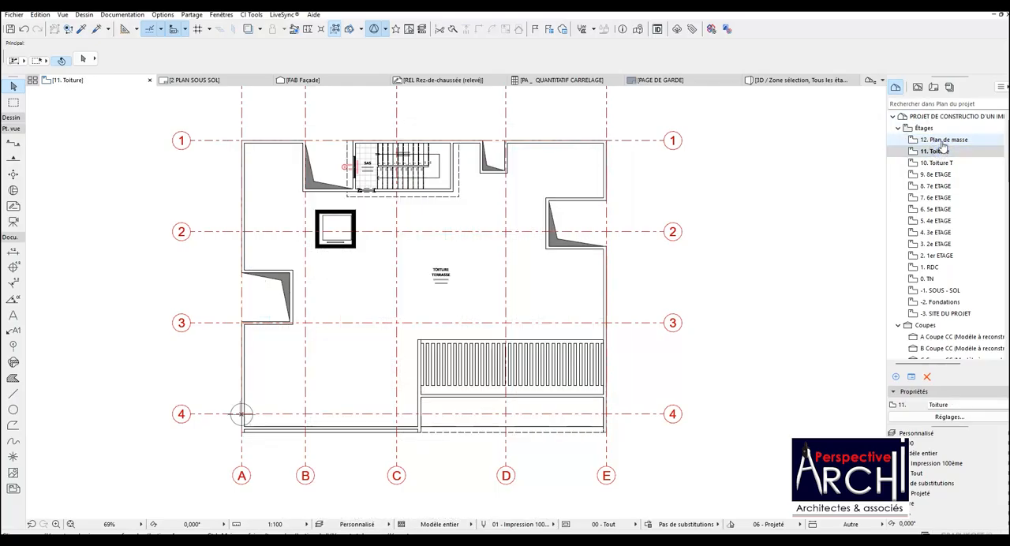
pyautogui.click(867, 177)
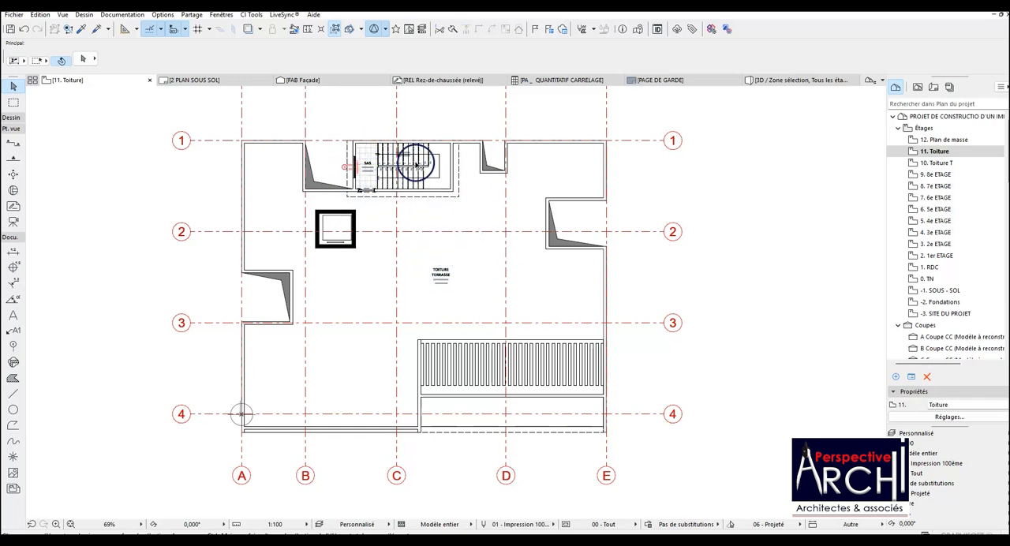
# Save the current Toiture plan in the ESQUISSE R+9 folder as a view named "Toiture".
pyautogui.click(918, 86)
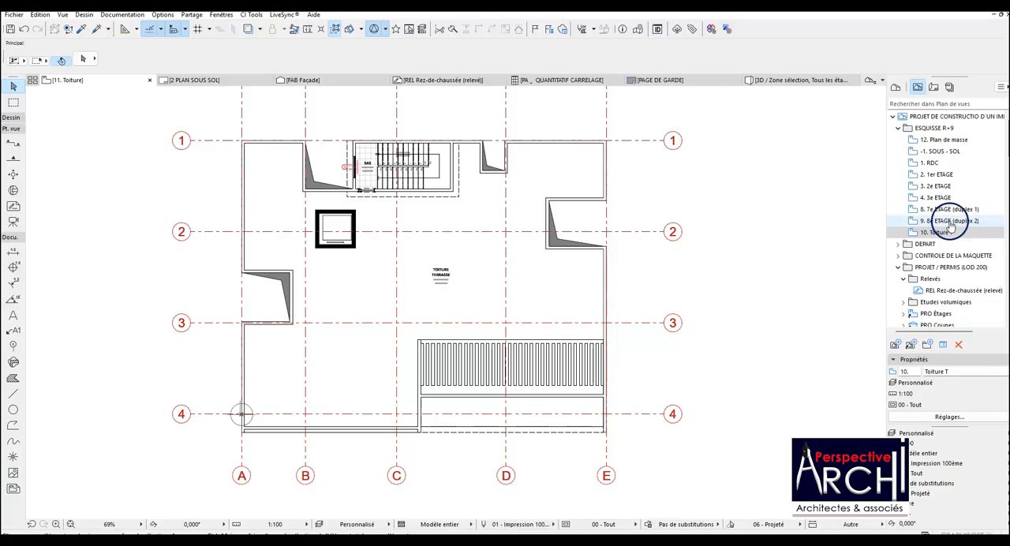
pyautogui.click(944, 232)
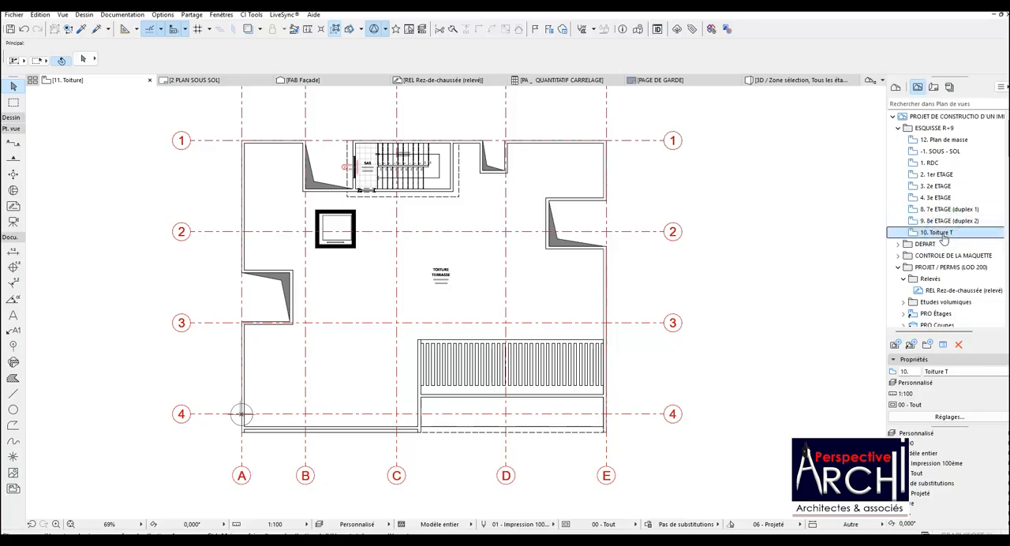
pyautogui.rightClick(936, 131)
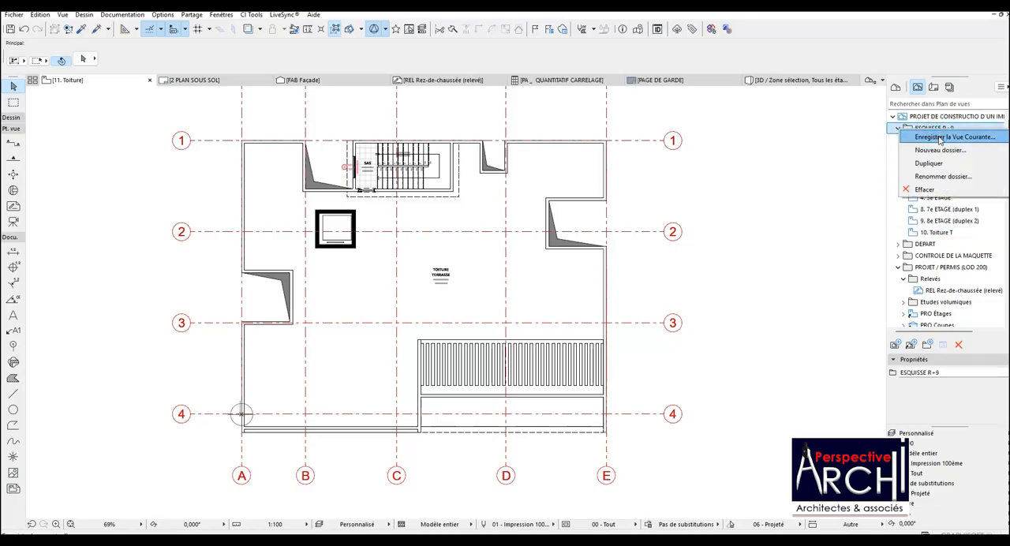
pyautogui.click(939, 138)
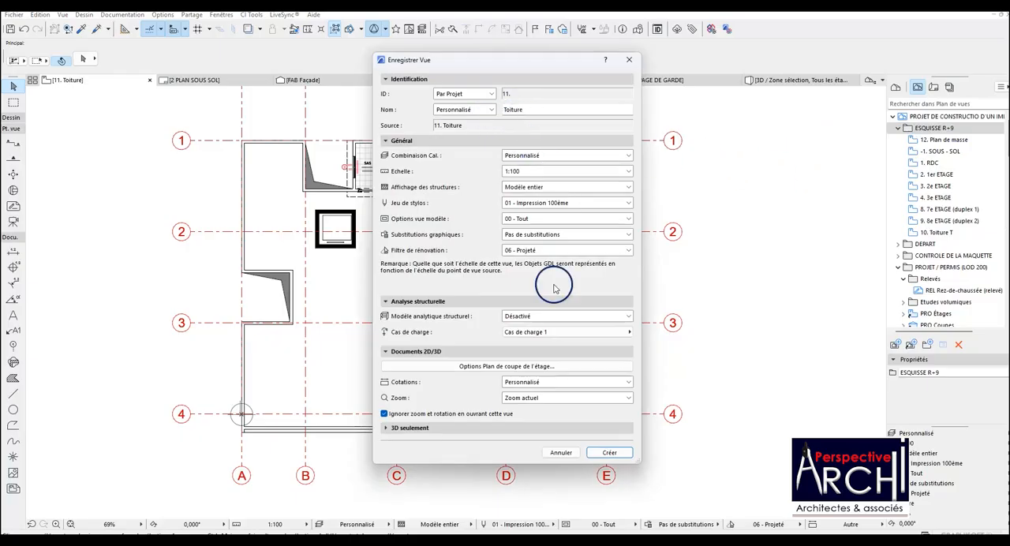
pyautogui.click(609, 451)
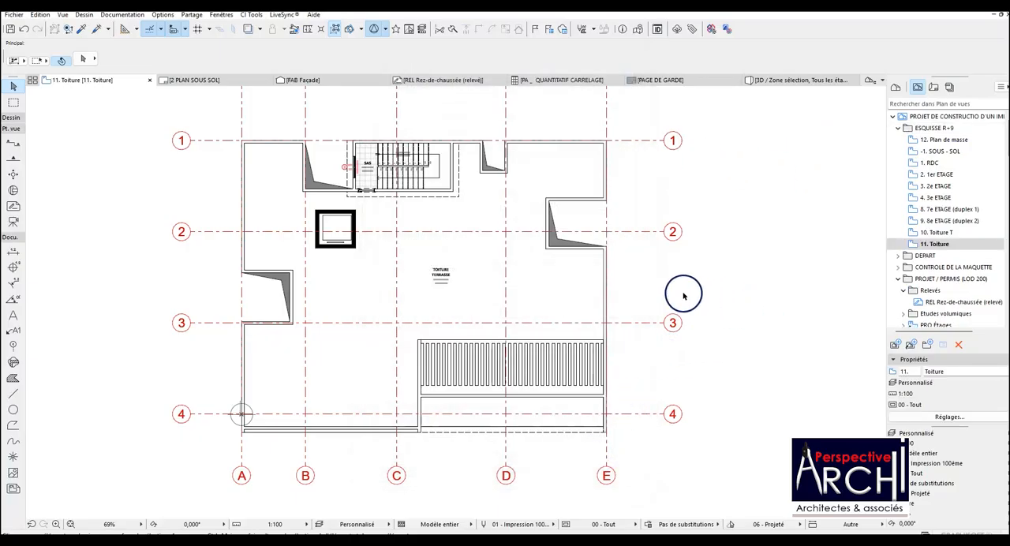
pyautogui.scroll(2, 438, 257)
pyautogui.scroll(-2, 436, 253)
pyautogui.scroll(2, 442, 256)
pyautogui.scroll(-2, 451, 258)
pyautogui.scroll(-1, 550, 256)
pyautogui.scroll(2, 551, 256)
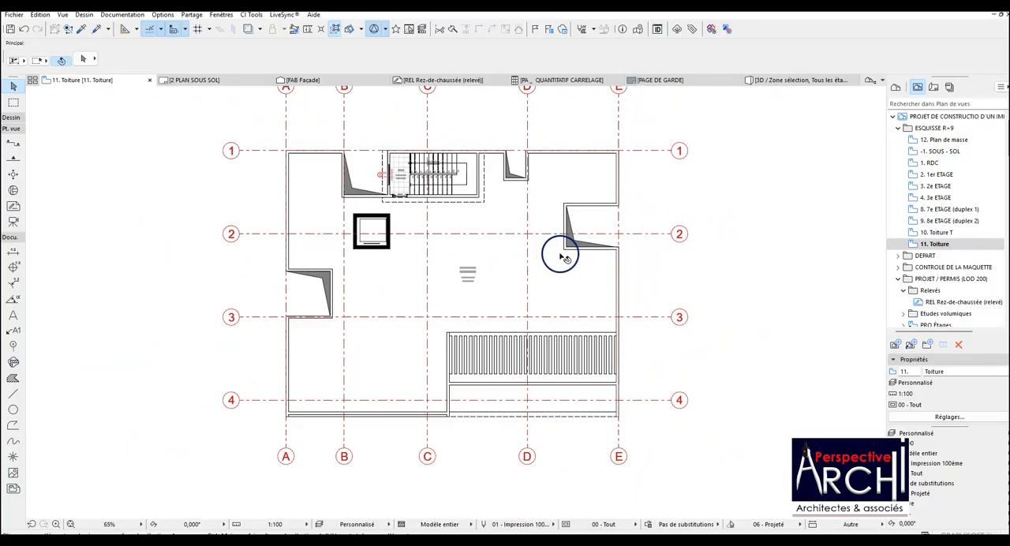
# Open the 1 PLAN DE MASSE layout in 03 ESQUISSE and place the saved 12. Plan de masse view at its centre.
pyautogui.click(934, 87)
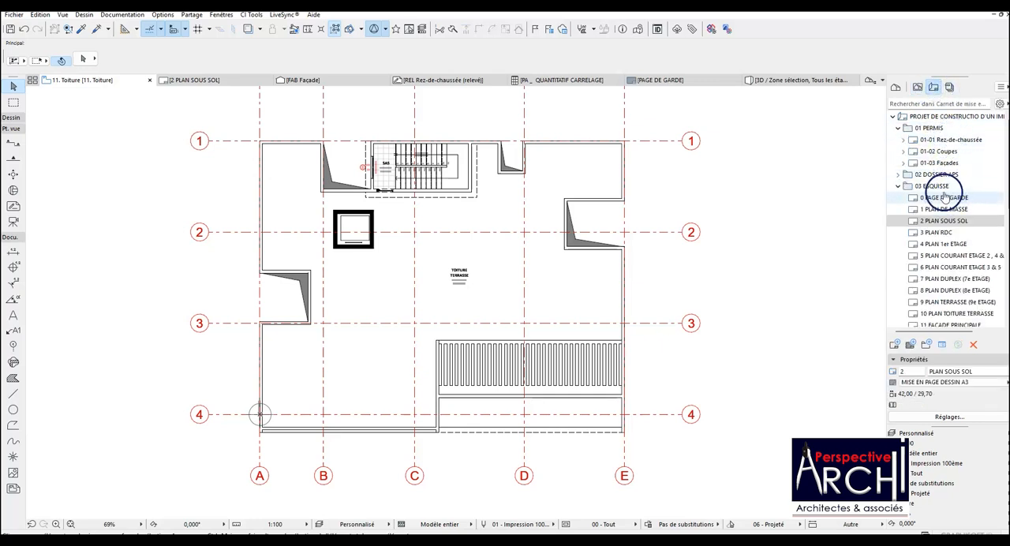
pyautogui.scroll(-1, 944, 198)
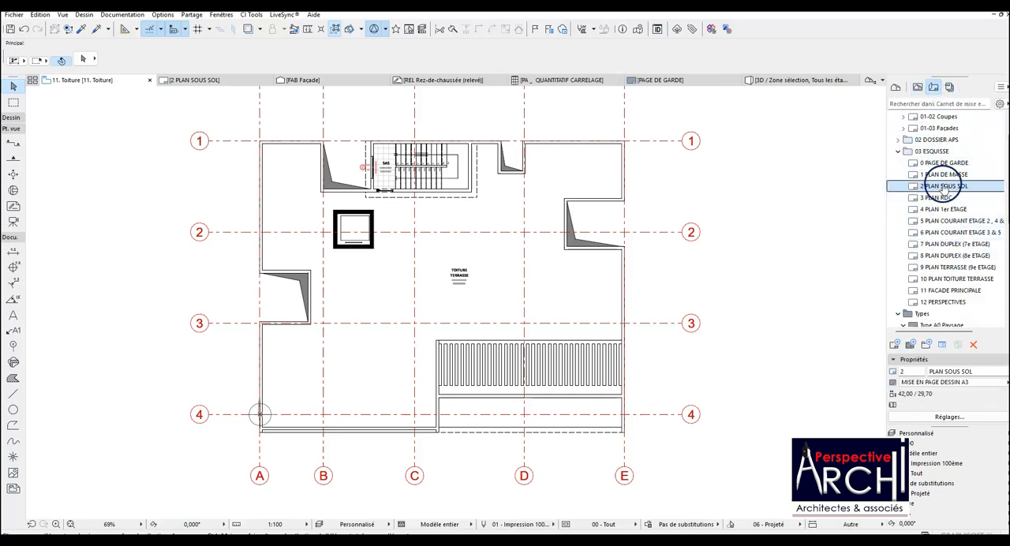
pyautogui.doubleClick(944, 174)
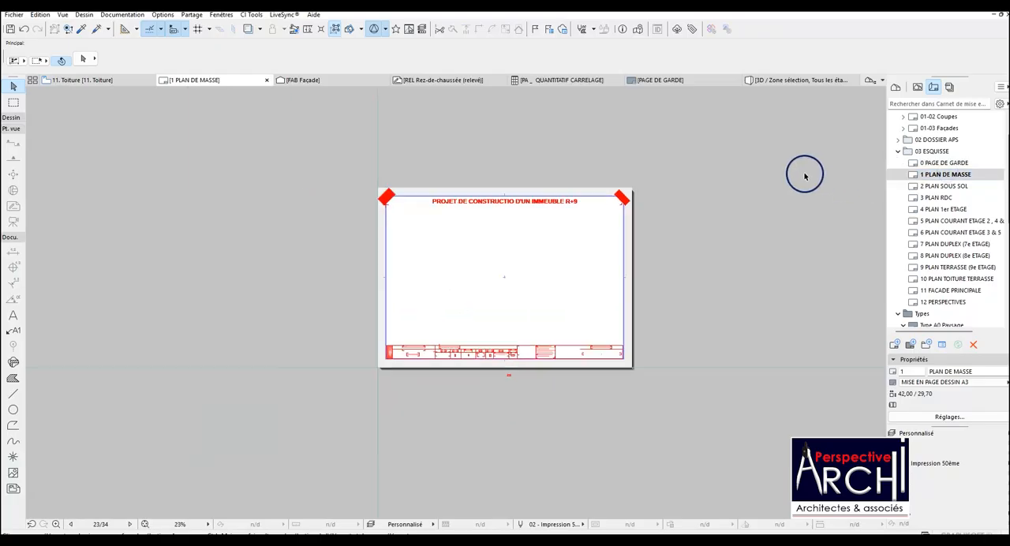
pyautogui.click(916, 89)
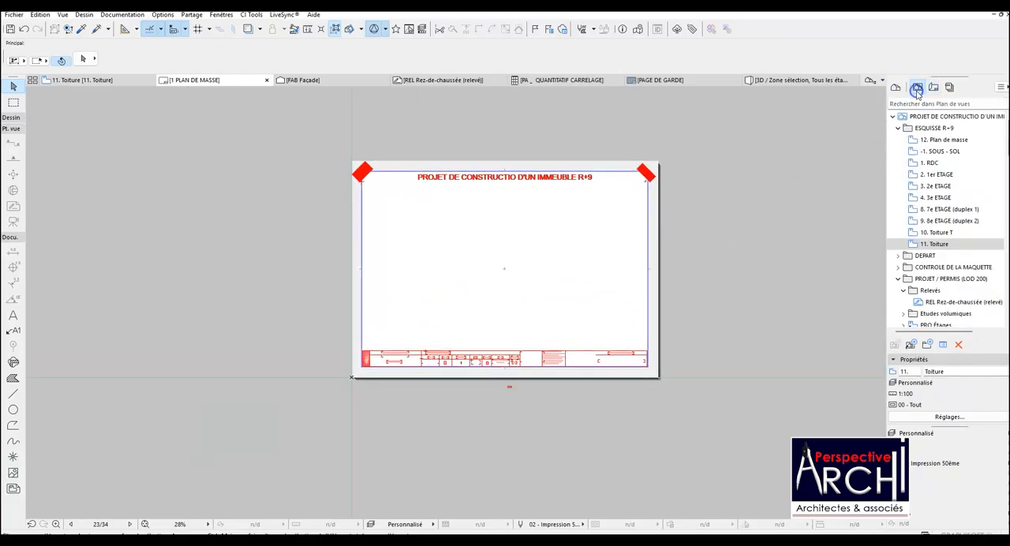
pyautogui.moveTo(950, 144)
pyautogui.mouseDown()
pyautogui.moveTo(738, 171)
pyautogui.moveTo(514, 227)
pyautogui.moveTo(503, 270)
pyautogui.mouseUp()
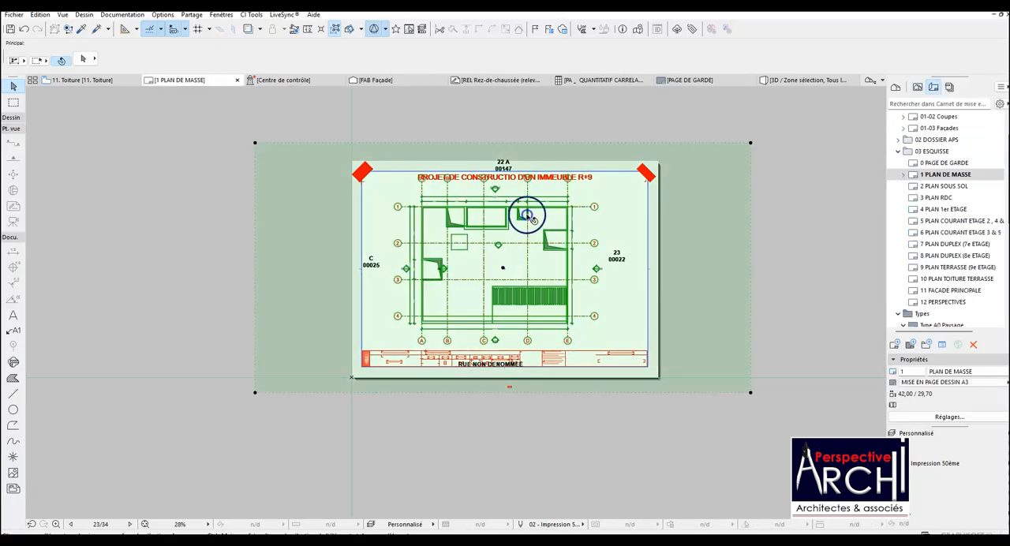
# Crop the placed Plan de masse drawing by pulling all four frame edges inward to fit the sheet, keeping the plan and its surrounding labels.
pyautogui.click(541, 144)
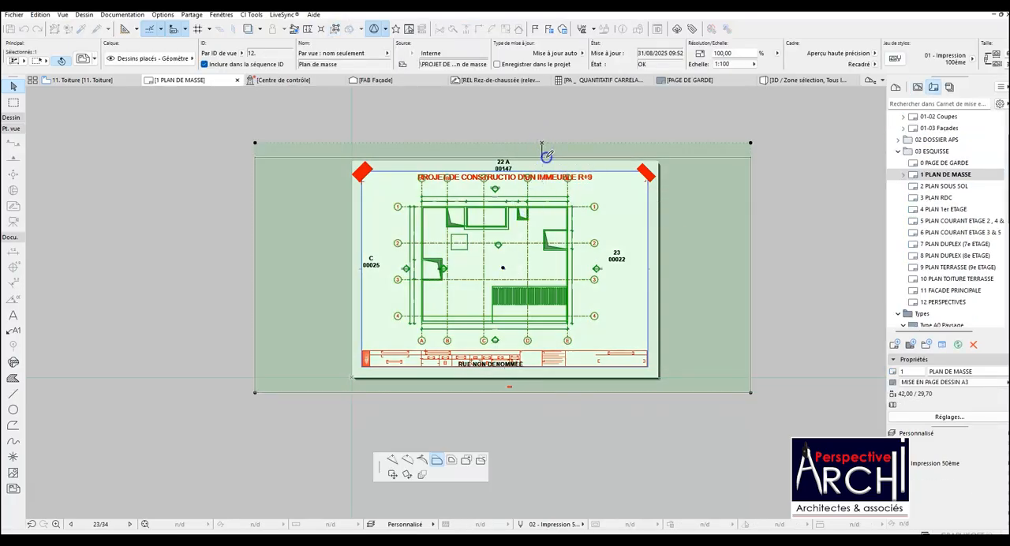
pyautogui.press('Escape')
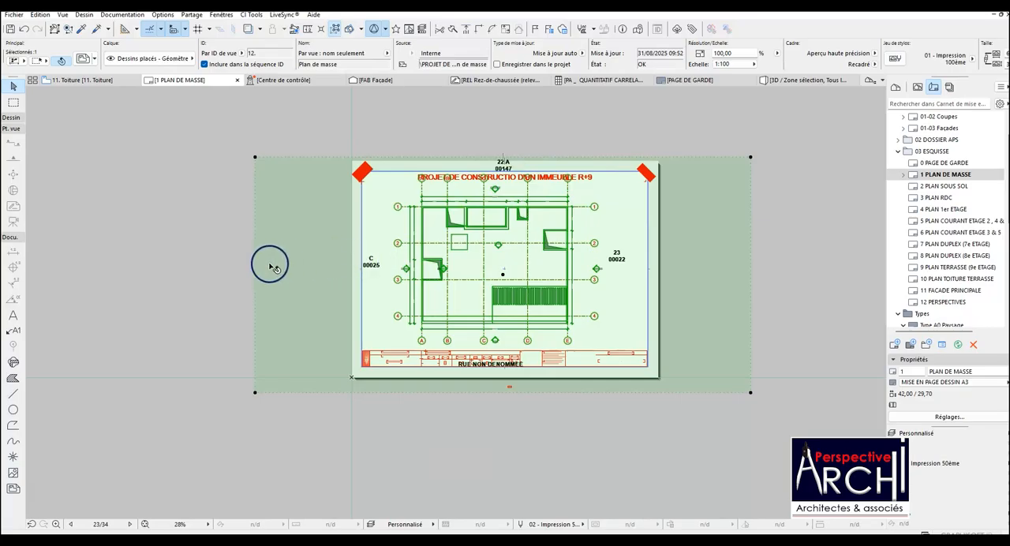
pyautogui.click(256, 263)
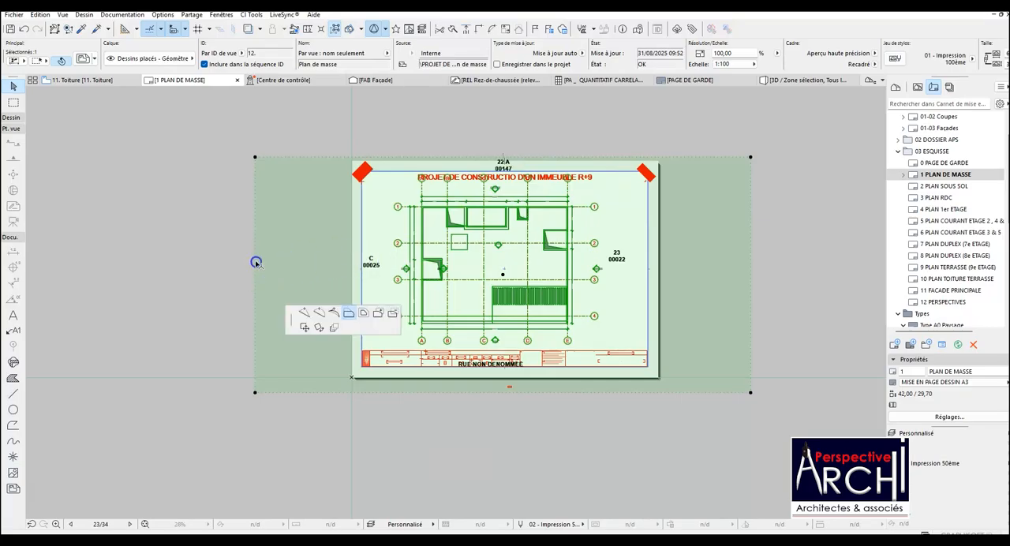
pyautogui.click(361, 263)
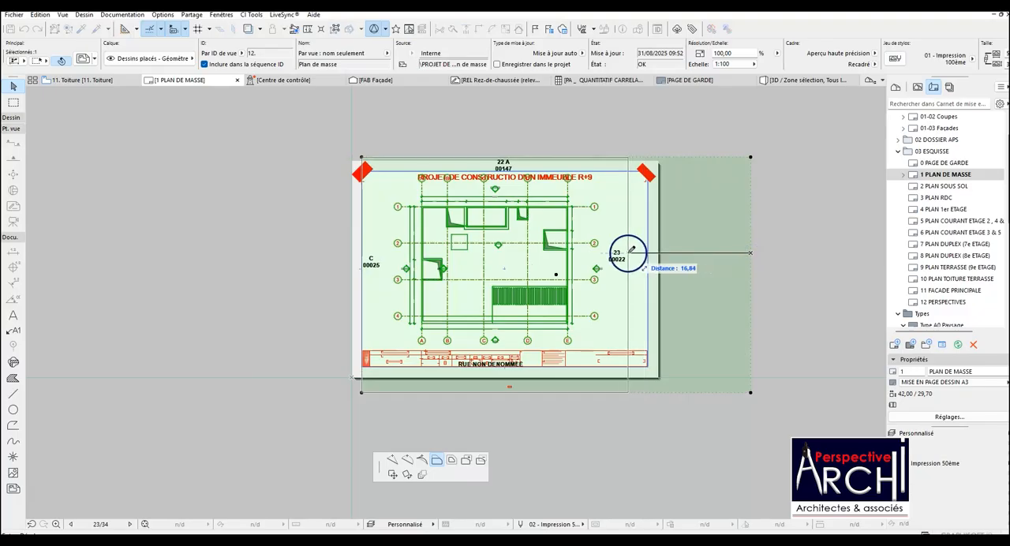
pyautogui.click(627, 252)
pyautogui.click(525, 390)
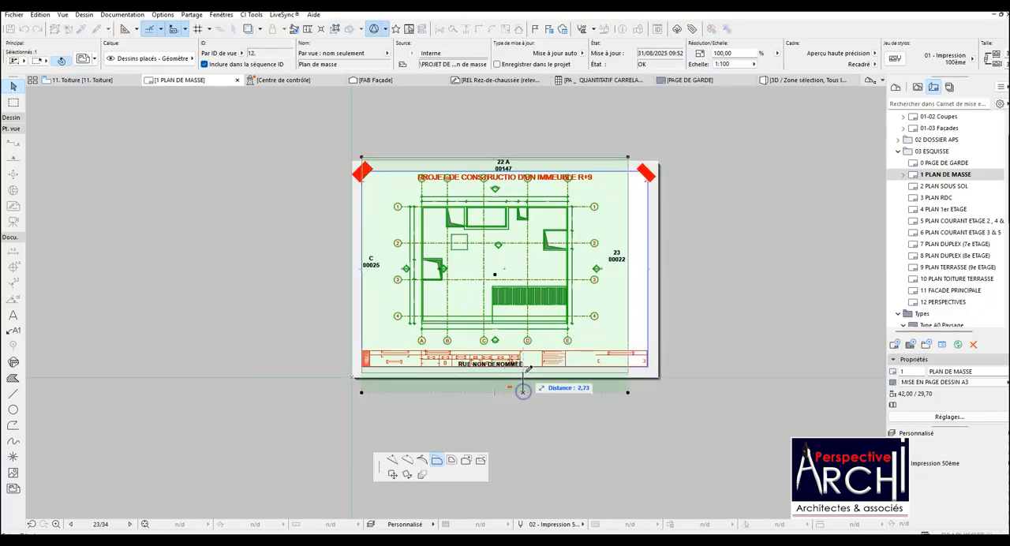
pyautogui.click(527, 368)
pyautogui.scroll(3, 527, 370)
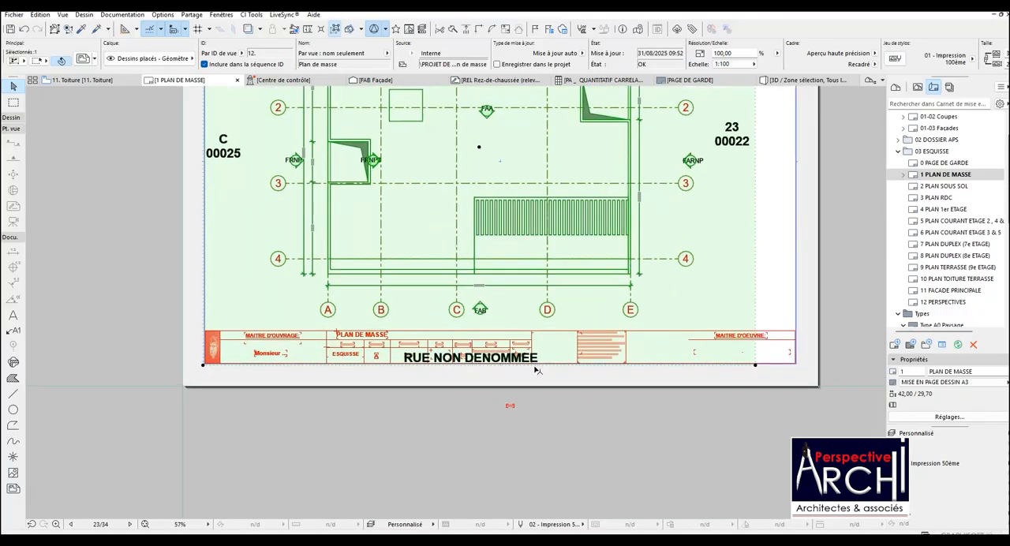
pyautogui.click(536, 364)
pyautogui.click(541, 365)
pyautogui.scroll(-3, 541, 364)
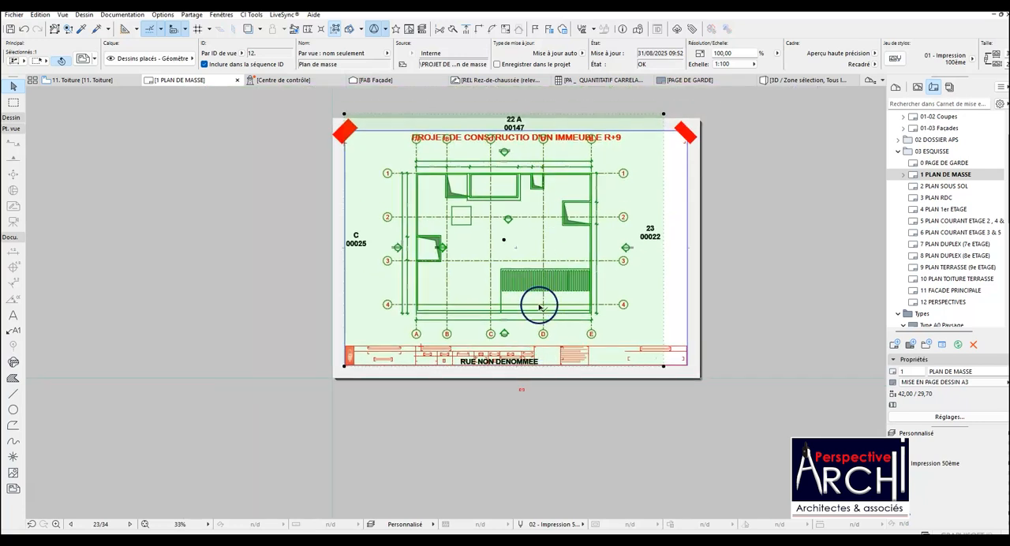
# Try the placed Plan de masse drawing at scale 1:200, then set it back to 1:100.
pyautogui.click(742, 63)
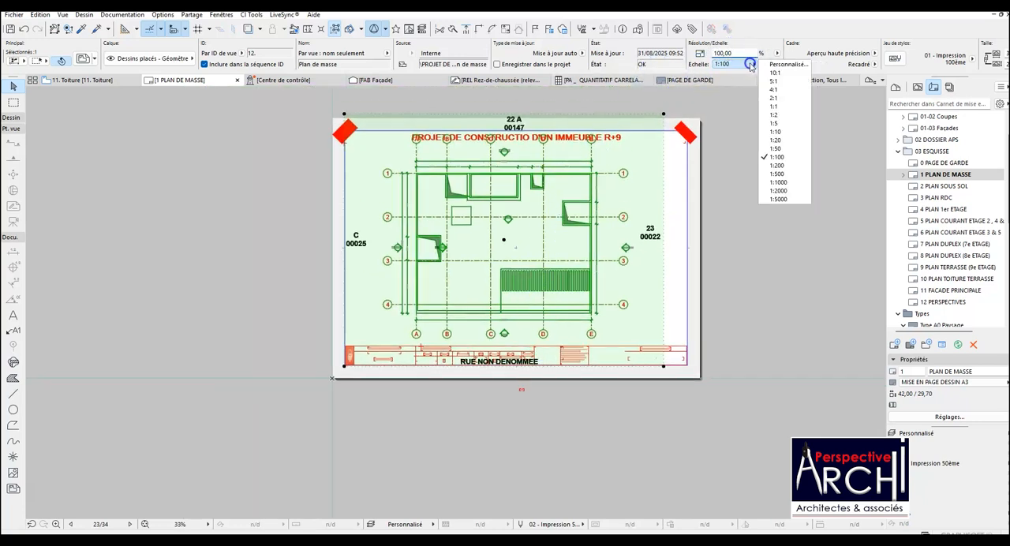
pyautogui.click(783, 168)
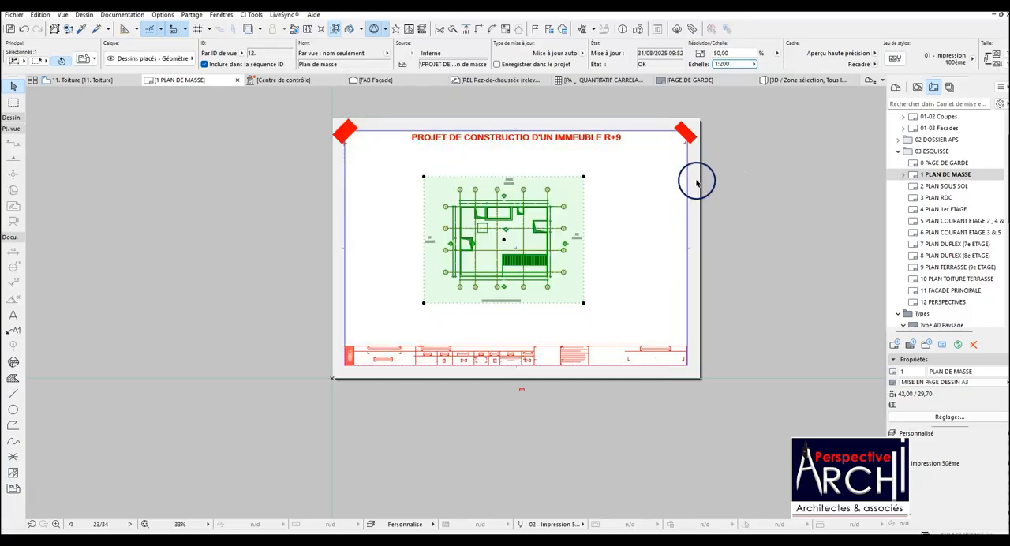
pyautogui.scroll(2, 532, 229)
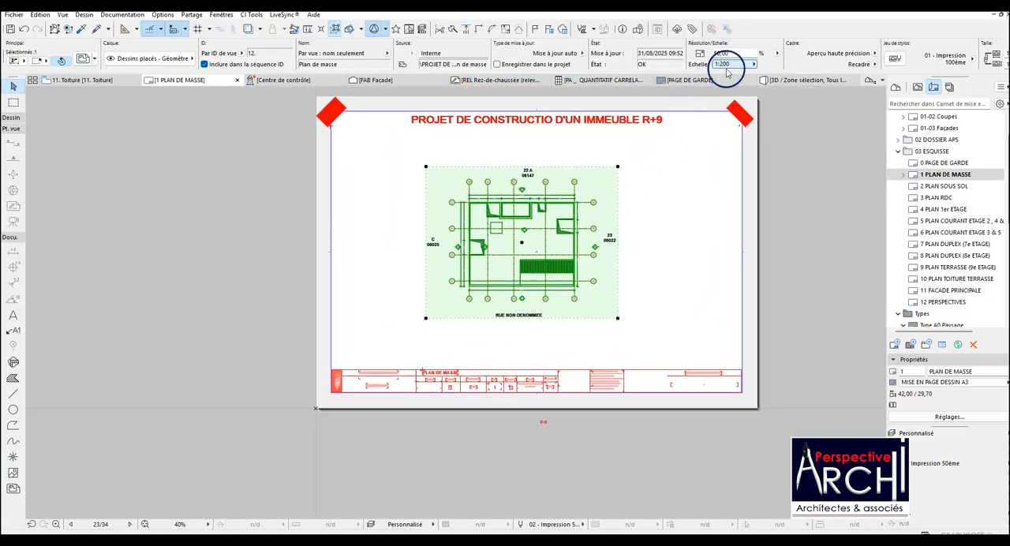
pyautogui.click(752, 65)
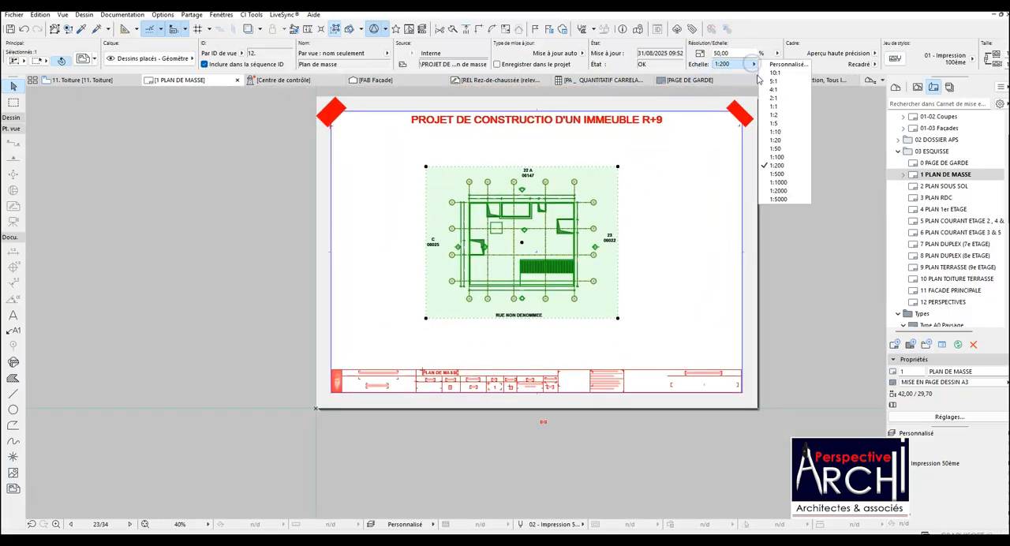
pyautogui.click(777, 157)
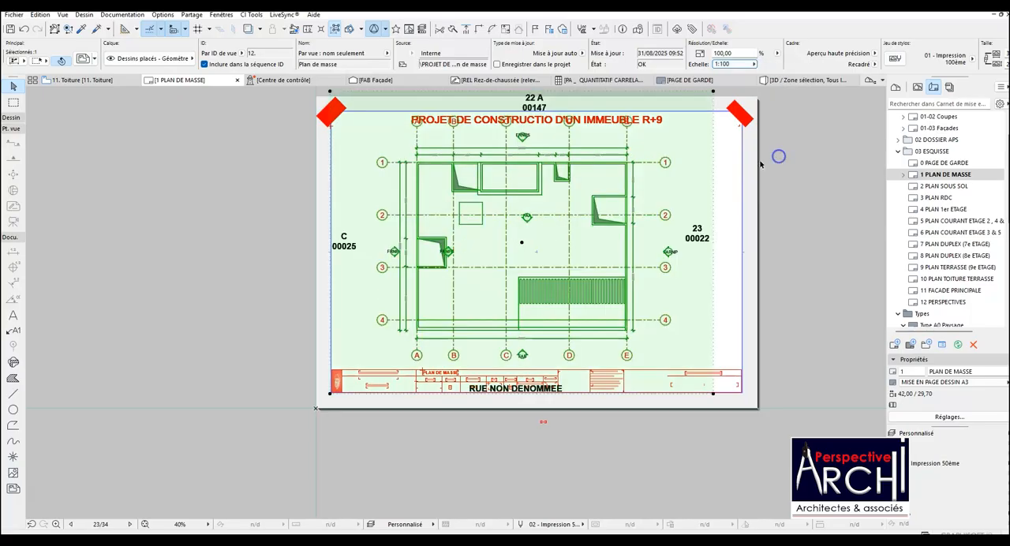
# Open the original source view of the placed Plan de masse drawing.
pyautogui.scroll(-2, 620, 209)
pyautogui.scroll(3, 581, 124)
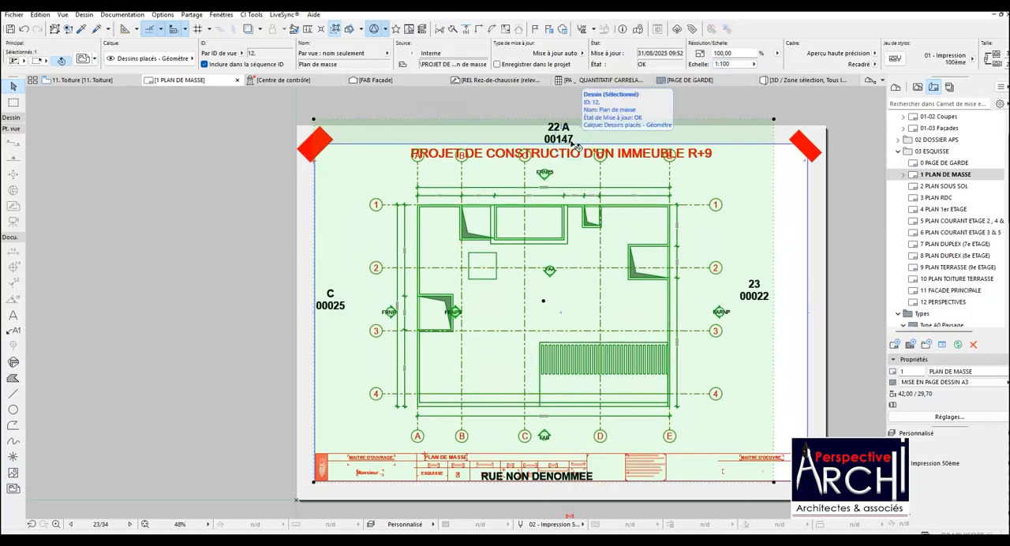
pyautogui.scroll(-2, 575, 146)
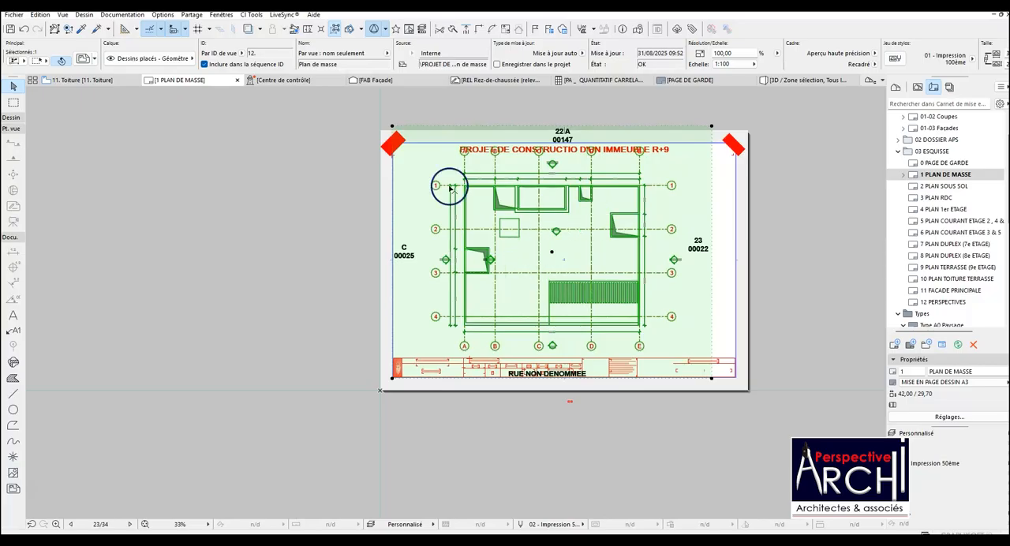
pyautogui.rightClick(467, 222)
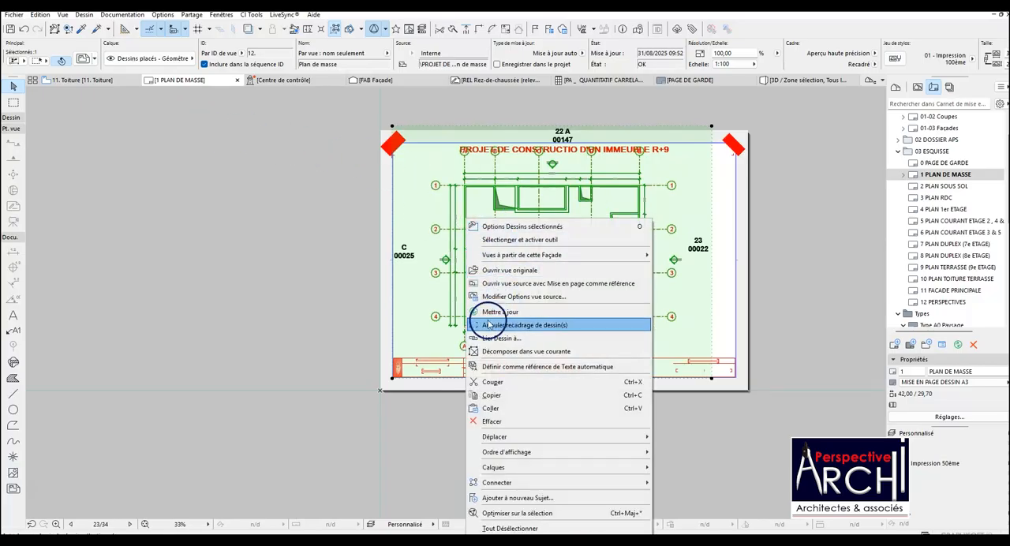
pyautogui.click(508, 271)
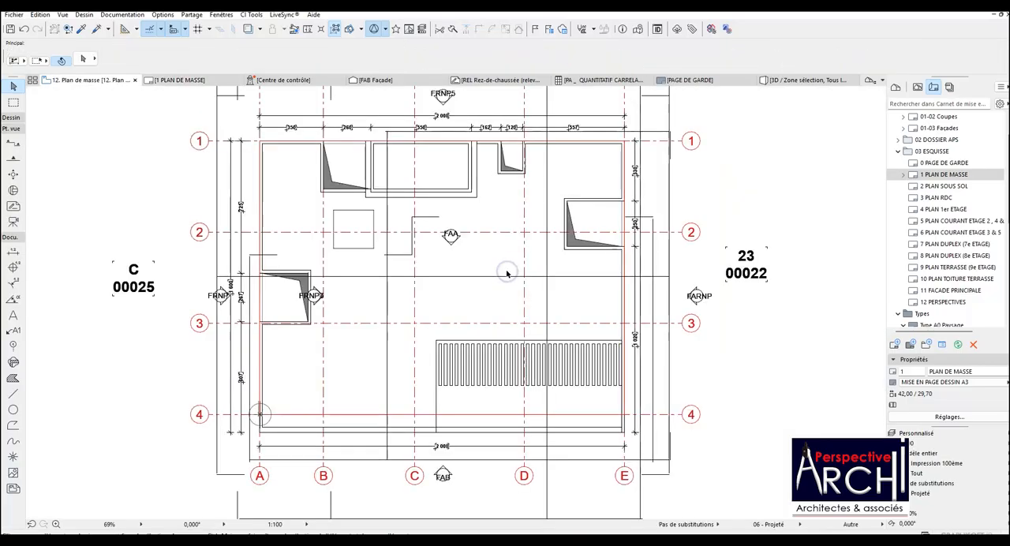
# Move the 22 A 00147 parcel label down and the RUE NON DENOMMEE street label up, closer to the plan.
pyautogui.click(473, 125)
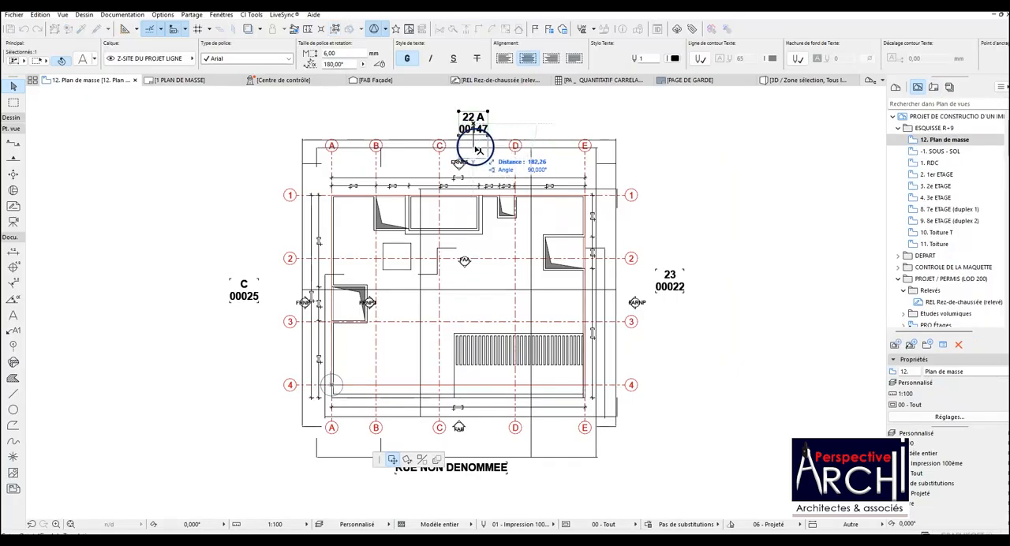
pyautogui.click(473, 146)
pyautogui.scroll(2, 474, 146)
pyautogui.scroll(-3, 473, 146)
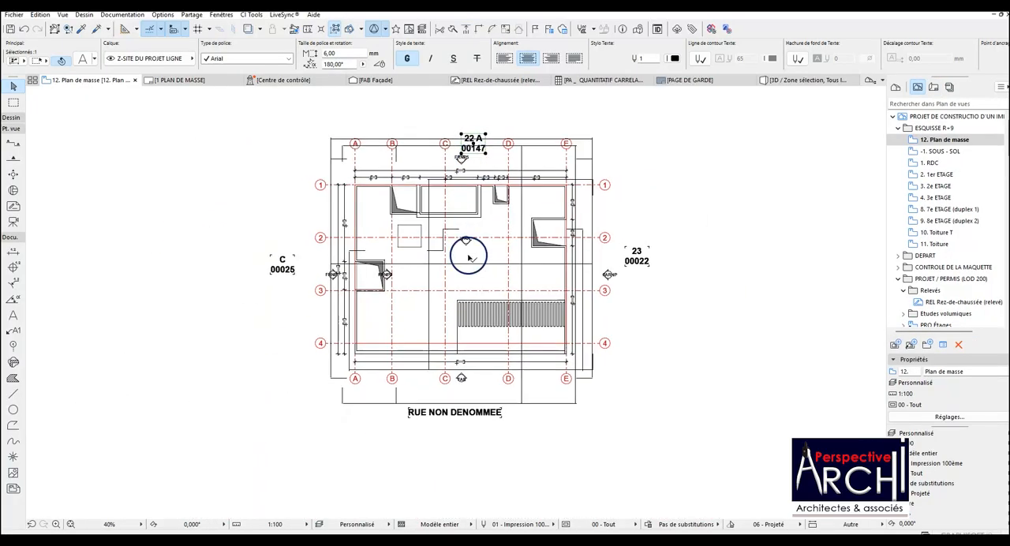
pyautogui.click(457, 391)
pyautogui.click(461, 415)
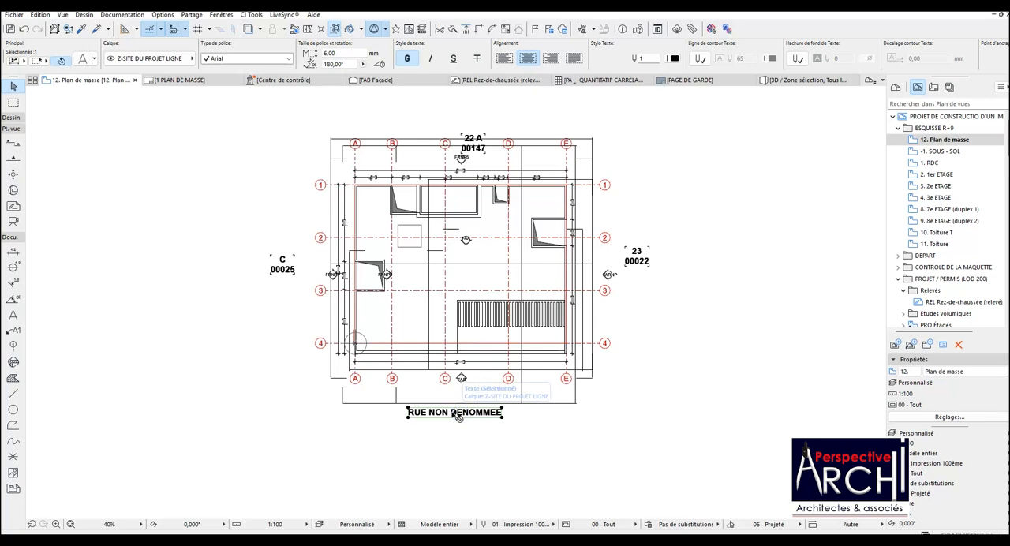
pyautogui.click(456, 414)
pyautogui.click(455, 392)
pyautogui.press('Escape')
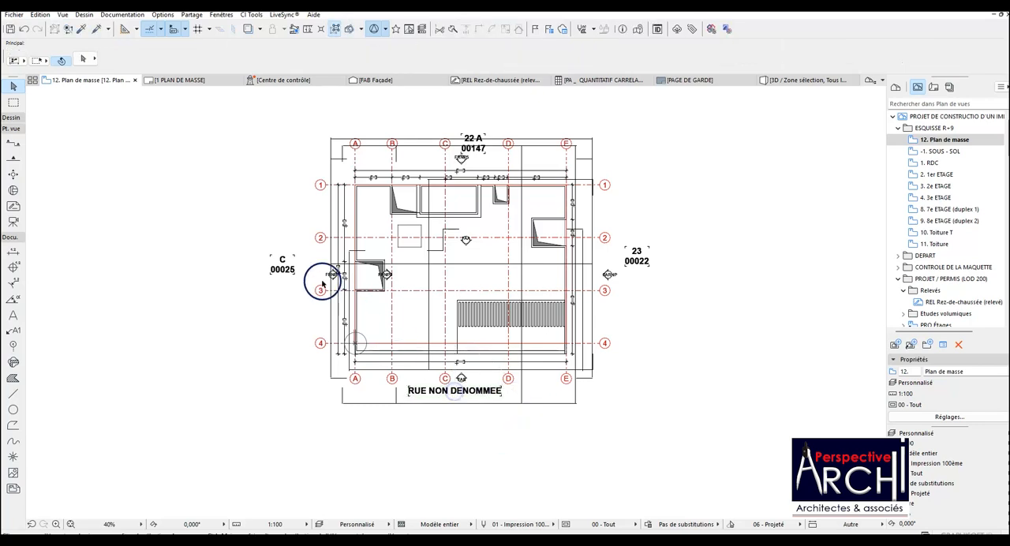
# Move the C 00025 and 23 00022 parcel labels horizontally inward, closer to the two sides of the plan.
pyautogui.click(282, 265)
pyautogui.click(284, 268)
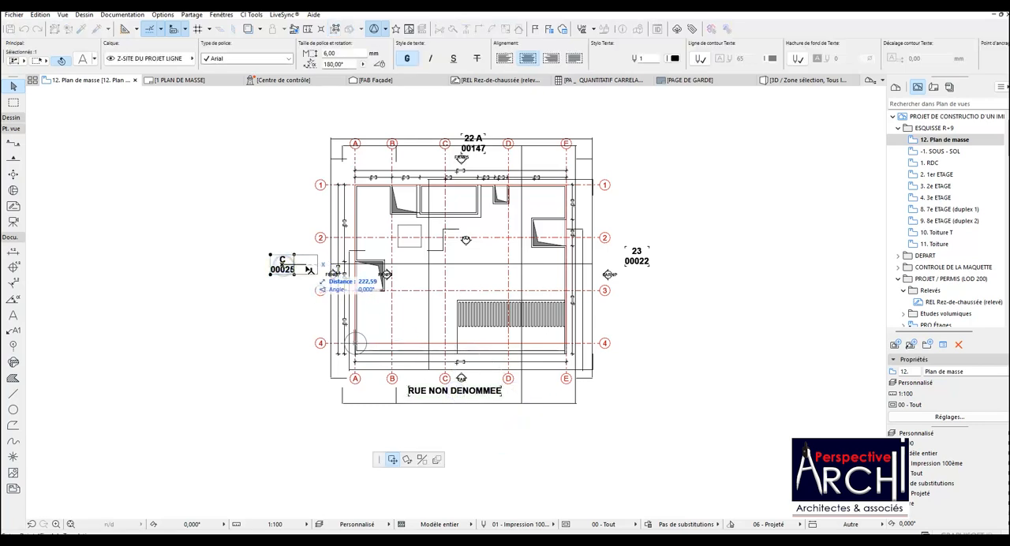
pyautogui.click(307, 270)
pyautogui.press('Escape')
pyautogui.click(640, 256)
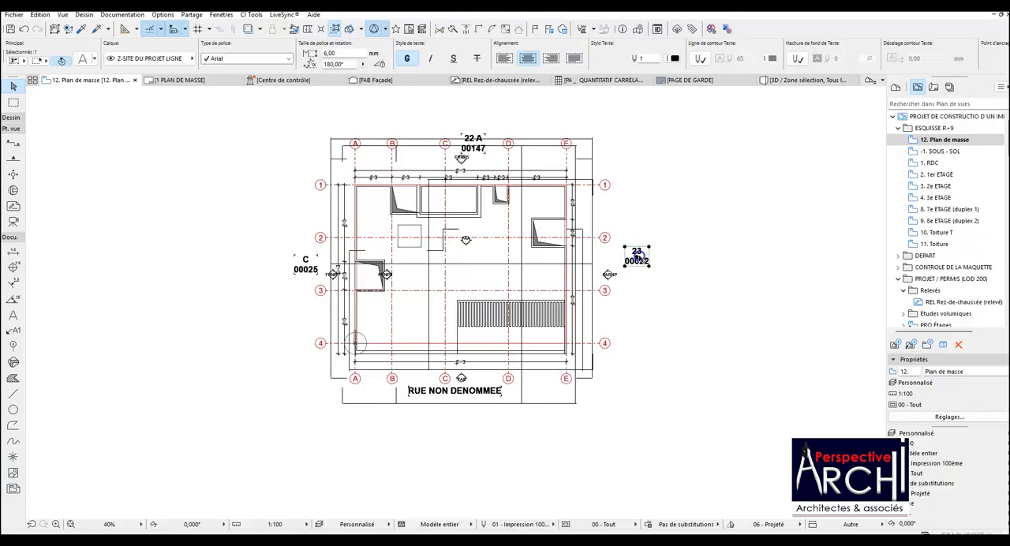
pyautogui.click(640, 255)
pyautogui.click(616, 257)
pyautogui.press('Escape')
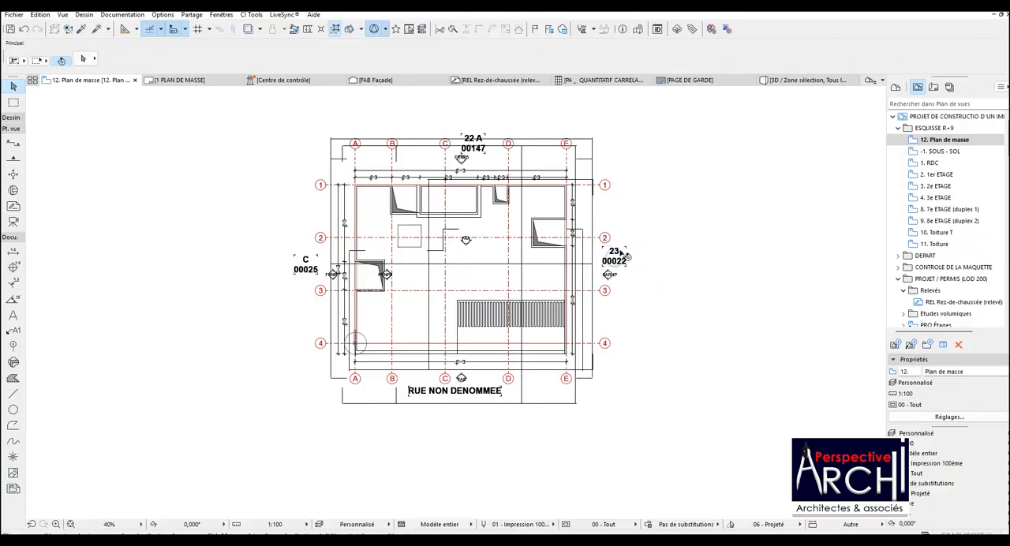
# Nudge the 23 00022 and C 00025 parcel labels slightly further in towards the plan's side grid bubbles.
pyautogui.scroll(3, 603, 242)
pyautogui.scroll(-2, 598, 235)
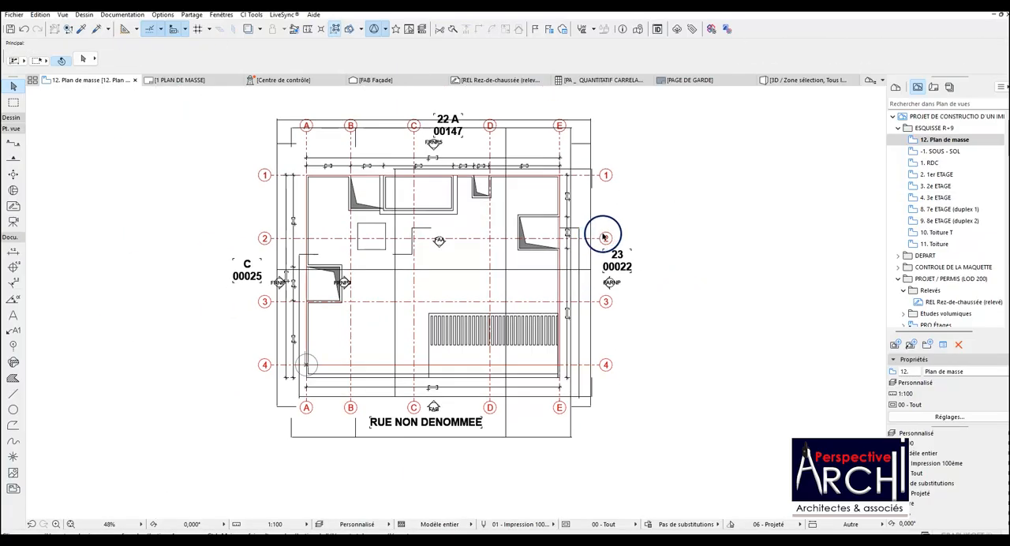
pyautogui.scroll(2, 604, 237)
pyautogui.click(615, 261)
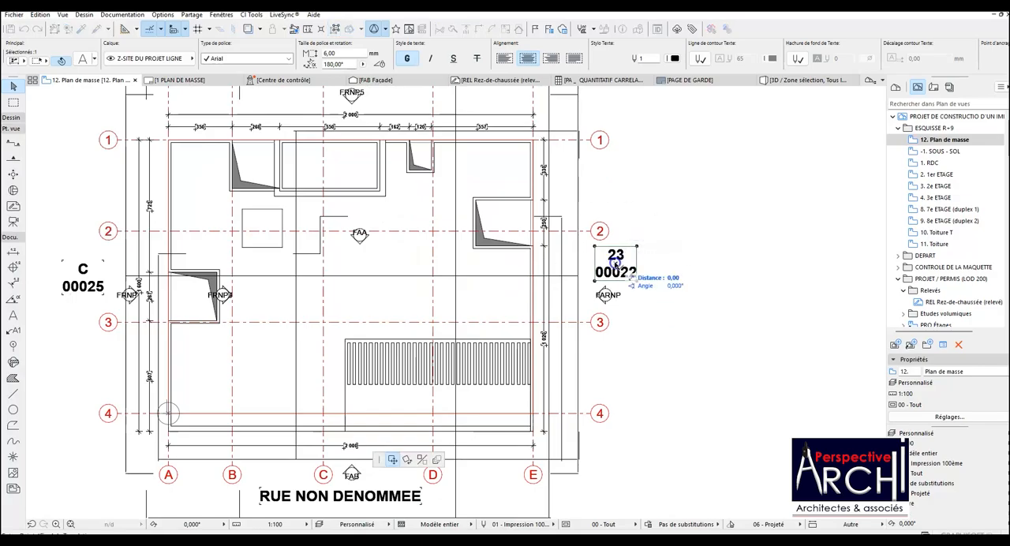
pyautogui.press('Escape')
pyautogui.scroll(-2, 581, 261)
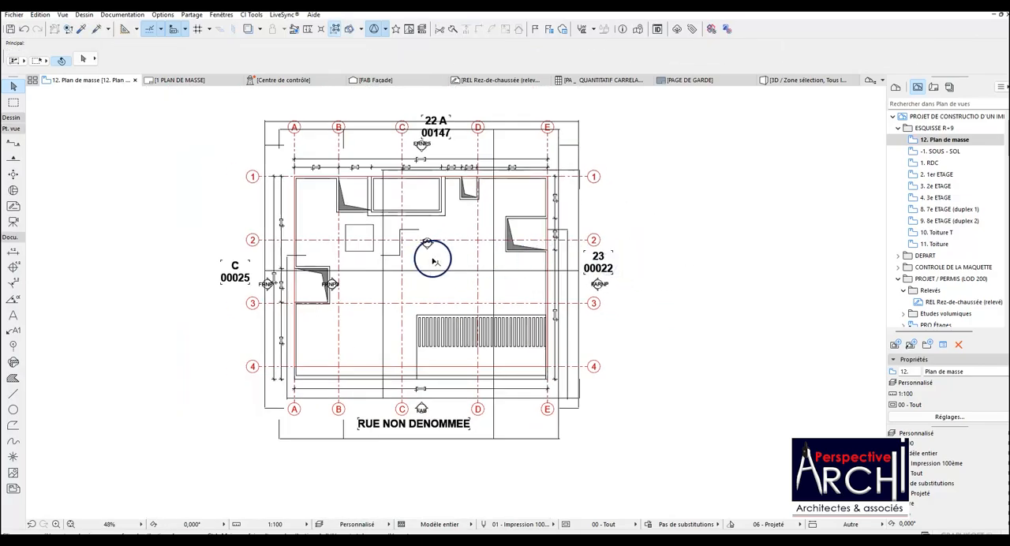
pyautogui.click(241, 269)
pyautogui.click(242, 270)
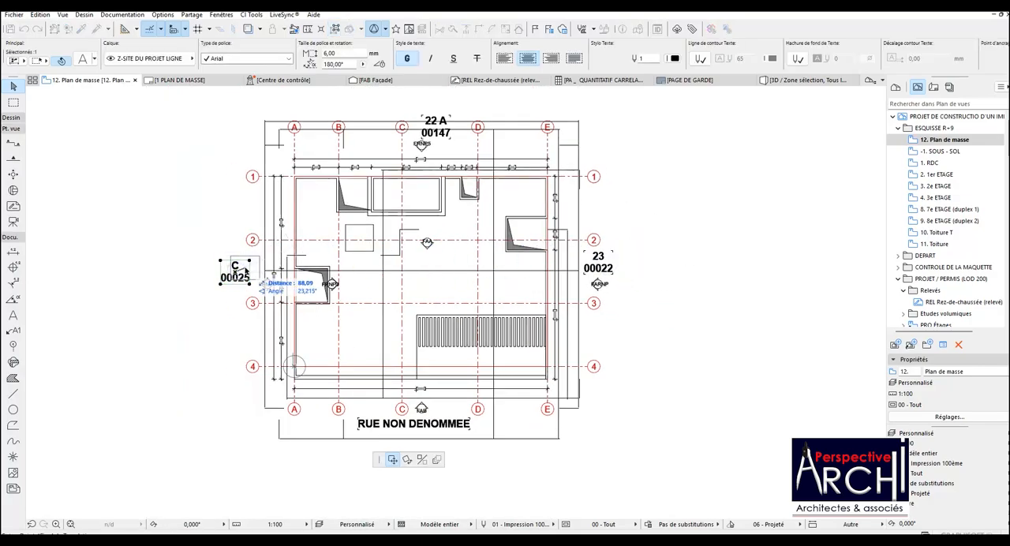
pyautogui.click(246, 271)
pyautogui.press('Escape')
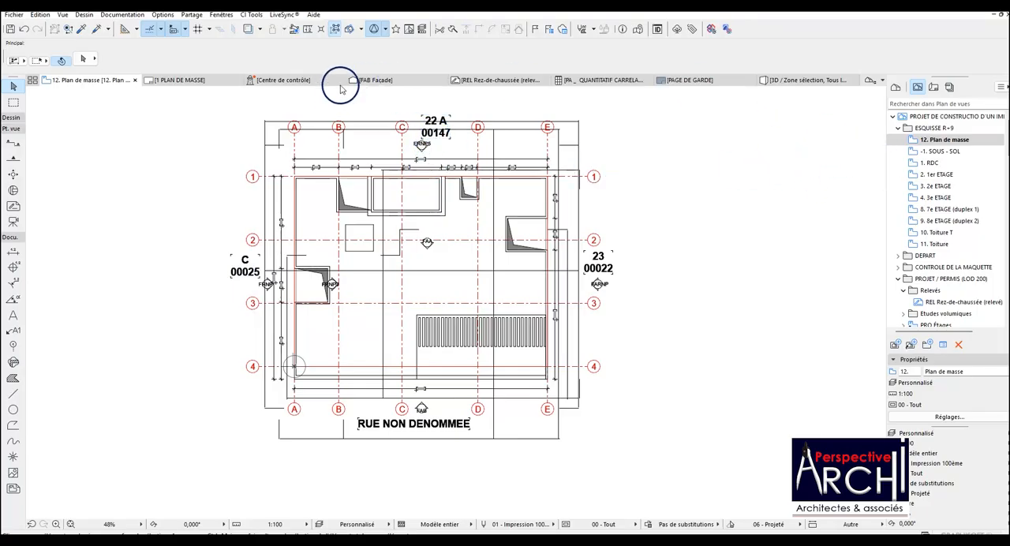
# On the 1 PLAN DE MASSE layout, crop the drawing's upper edge to the sheet border and its lower edge to the title block.
pyautogui.click(202, 80)
pyautogui.click(435, 162)
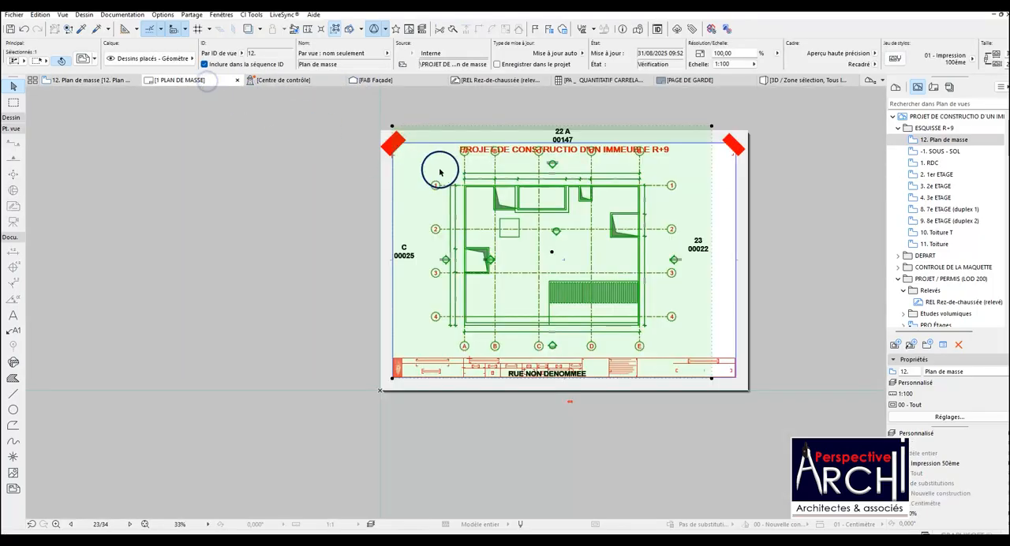
pyautogui.click(561, 127)
pyautogui.click(560, 142)
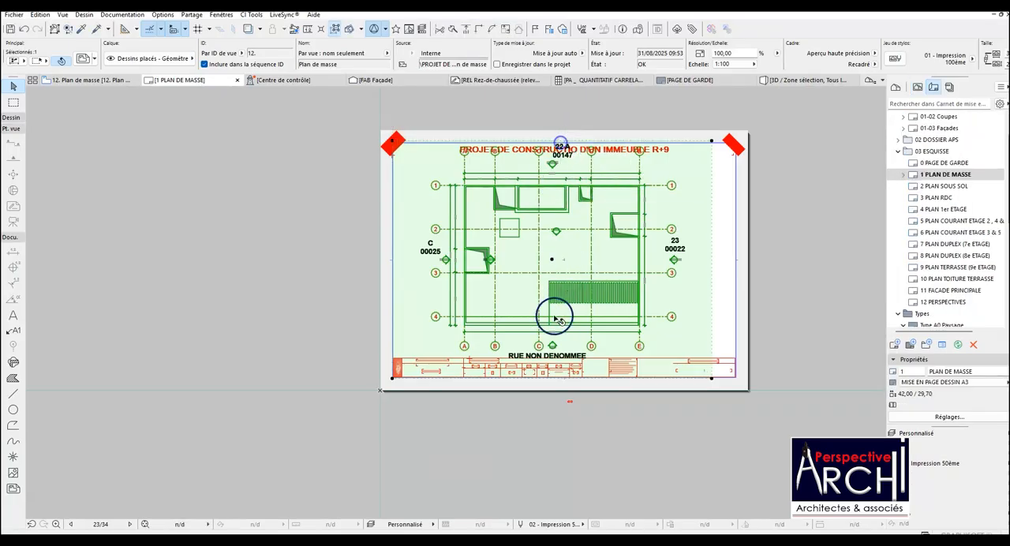
pyautogui.scroll(3, 556, 387)
pyautogui.click(562, 368)
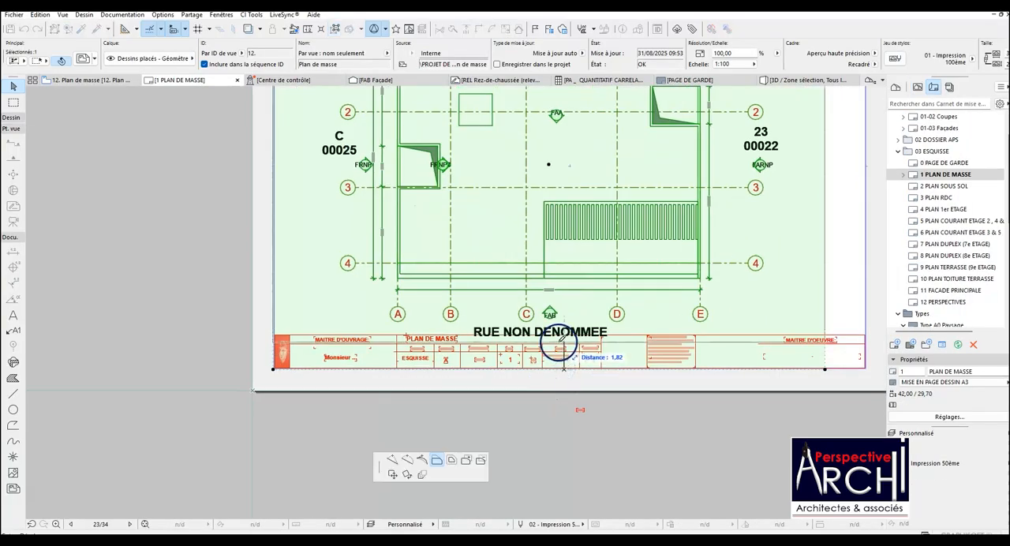
pyautogui.click(560, 341)
pyautogui.scroll(-3, 337, 202)
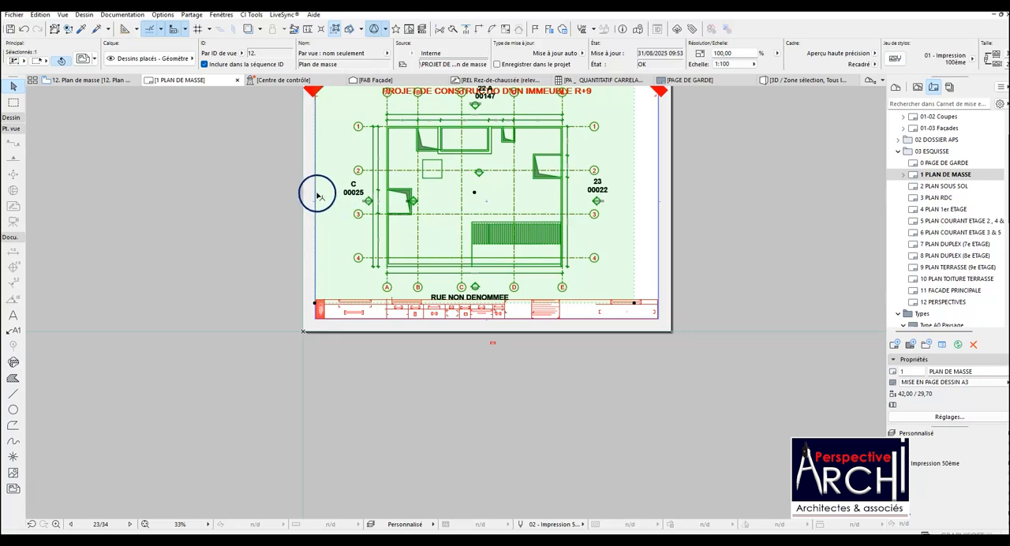
# Crop the left and right edges of the Plan de masse drawing inward to just outside the C 00025 and 23 00022 labels.
pyautogui.click(317, 196)
pyautogui.click(339, 196)
pyautogui.scroll(-1, 347, 203)
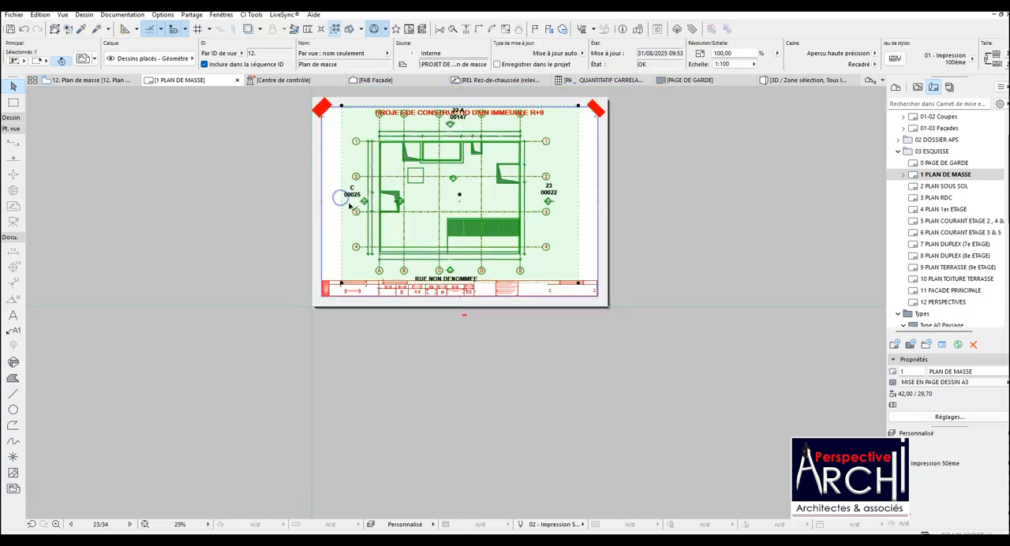
pyautogui.scroll(-1, 349, 205)
pyautogui.scroll(6, 427, 140)
pyautogui.scroll(-2, 426, 146)
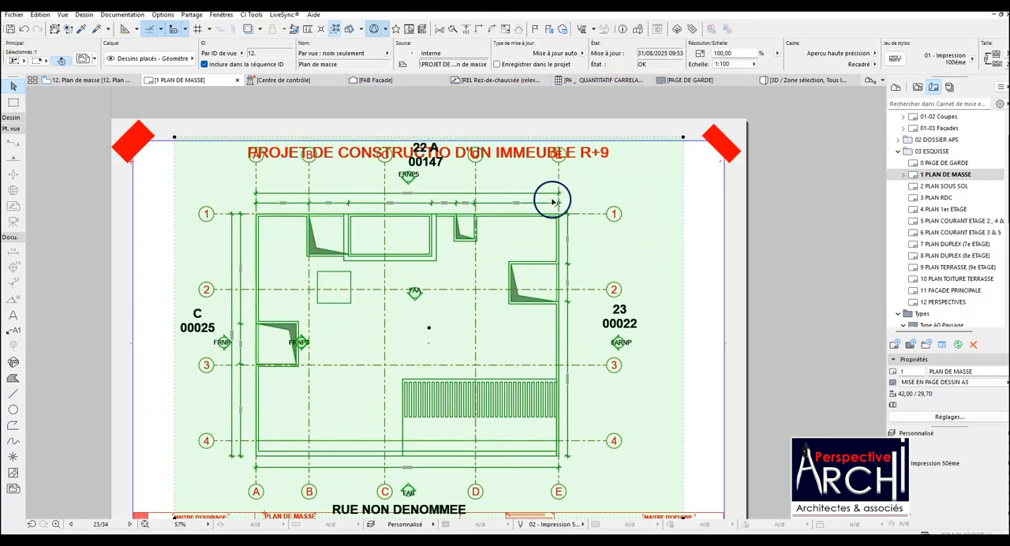
pyautogui.click(683, 296)
pyautogui.click(658, 294)
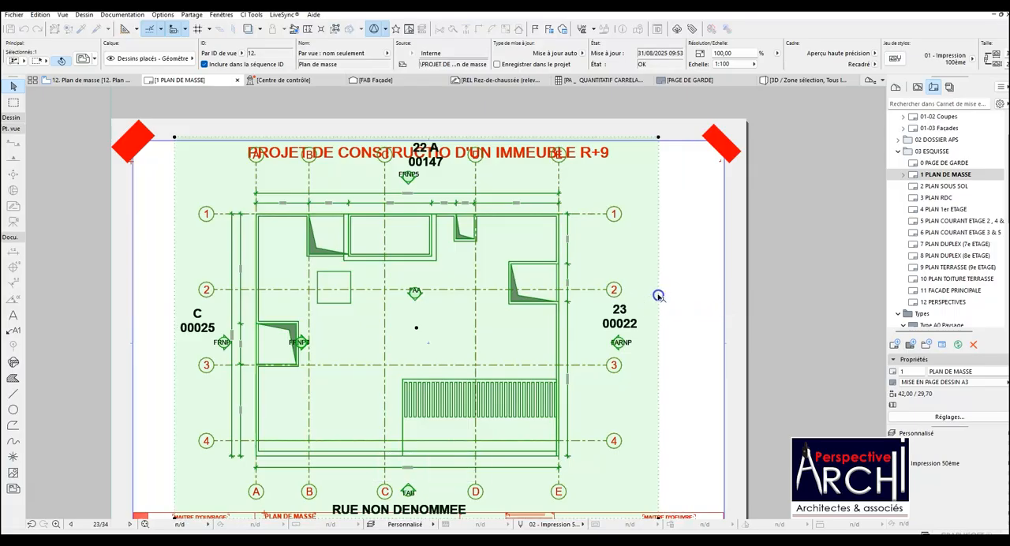
pyautogui.scroll(-3, 658, 276)
pyautogui.scroll(5, 573, 367)
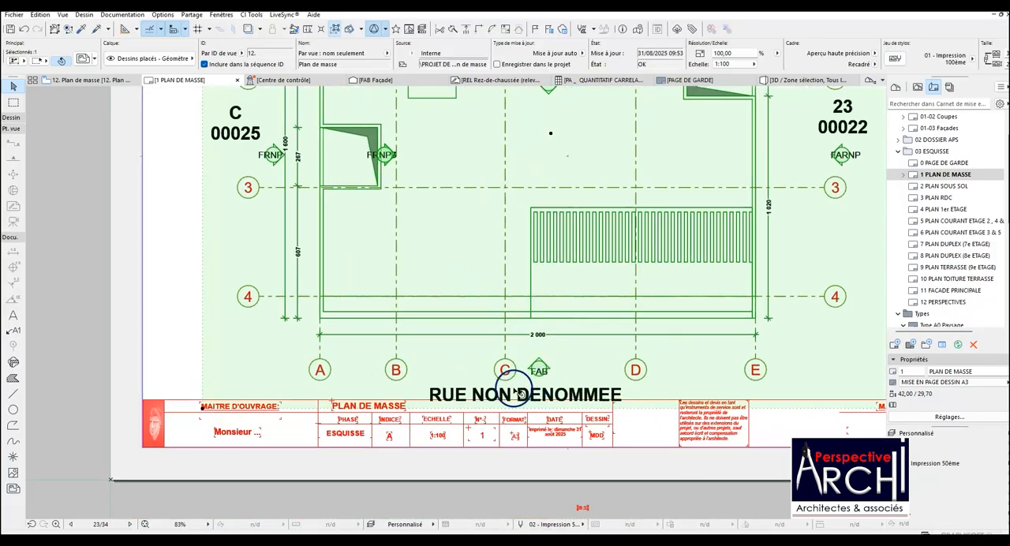
# In the 12. Plan de masse view, nudge the RUE NON DENOMMEE label up to just below the FAB marker.
pyautogui.click(86, 81)
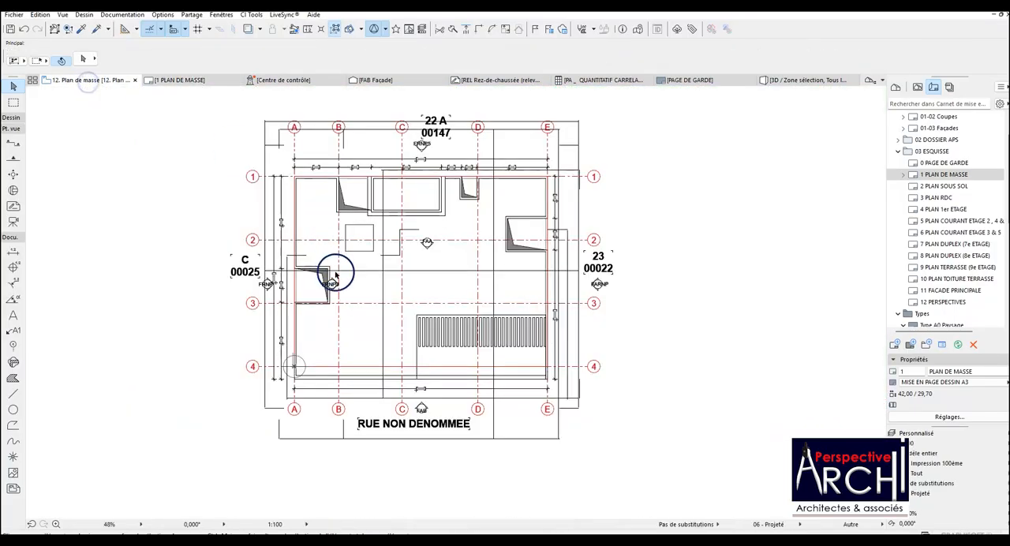
pyautogui.scroll(3, 410, 418)
pyautogui.click(415, 407)
pyautogui.click(414, 405)
pyautogui.click(414, 399)
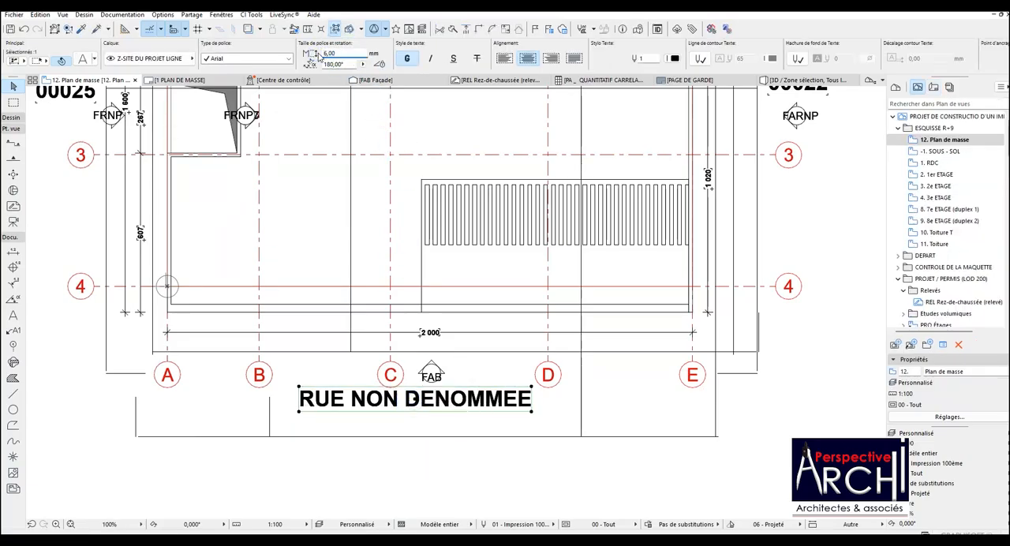
pyautogui.press('Escape')
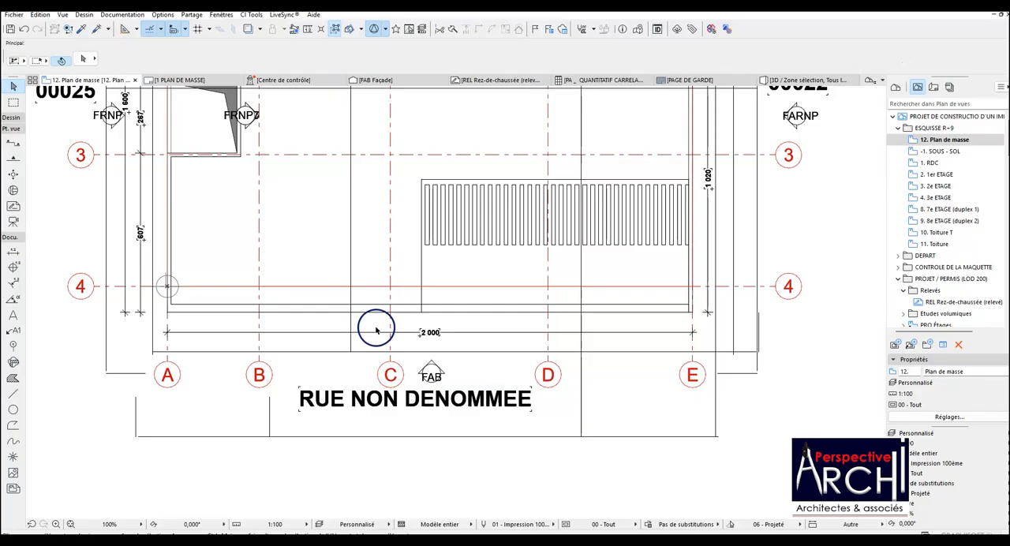
# Set the text size of the RUE NON DENOMMEE label and the three parcel labels around the plan to 4 mm.
pyautogui.click(386, 402)
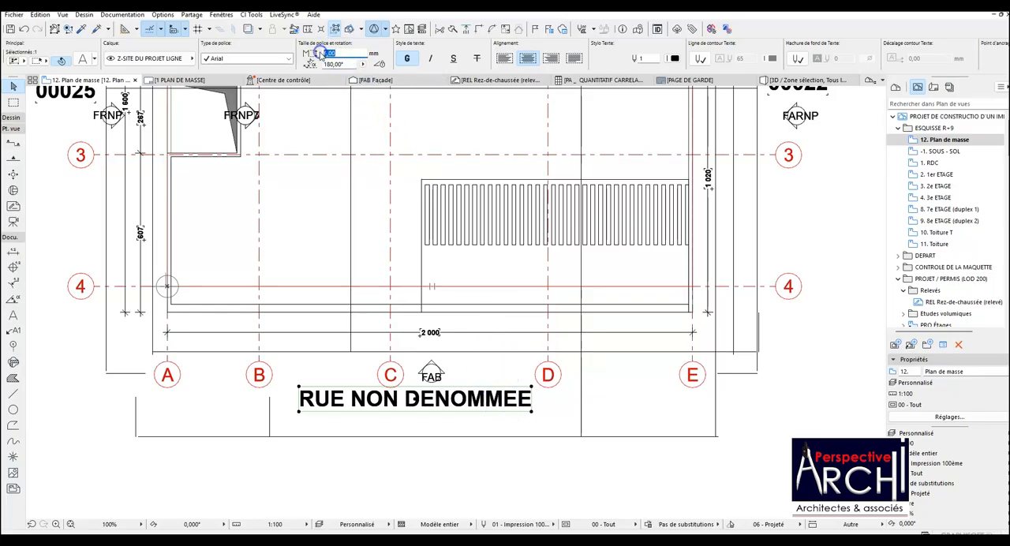
pyautogui.click(403, 330)
pyautogui.click(517, 408)
pyautogui.press('Return')
pyautogui.press('Escape')
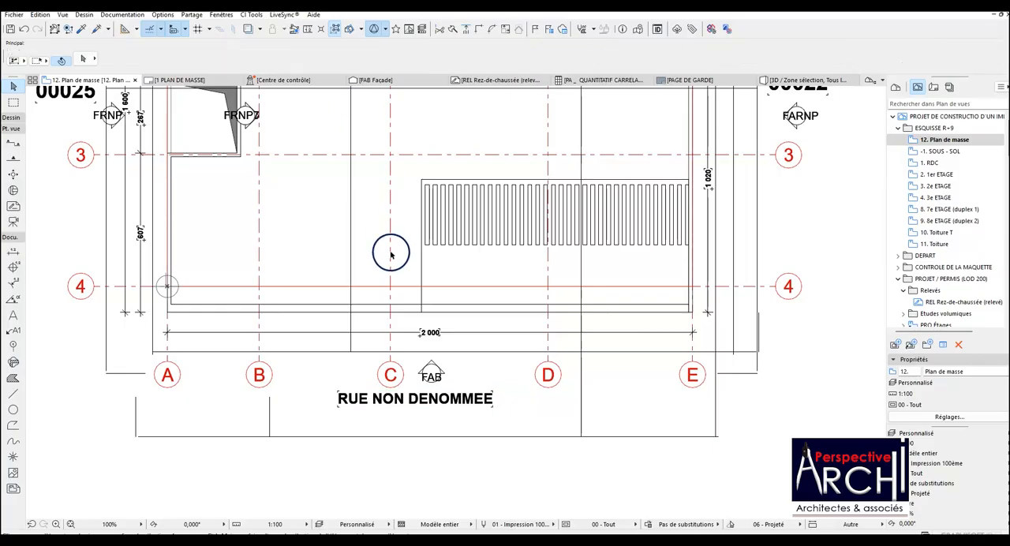
pyautogui.scroll(-6, 395, 252)
pyautogui.scroll(3, 394, 125)
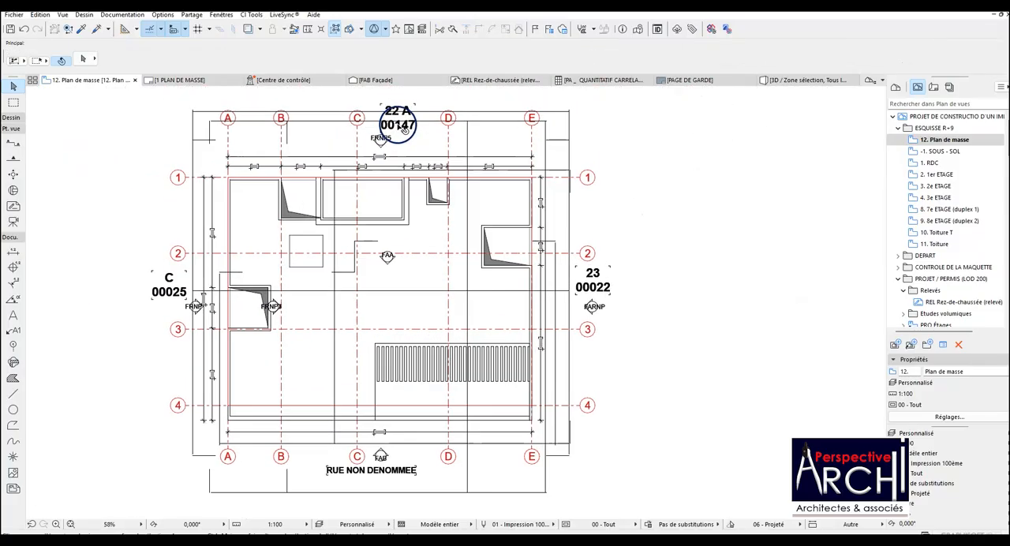
pyautogui.click(402, 128)
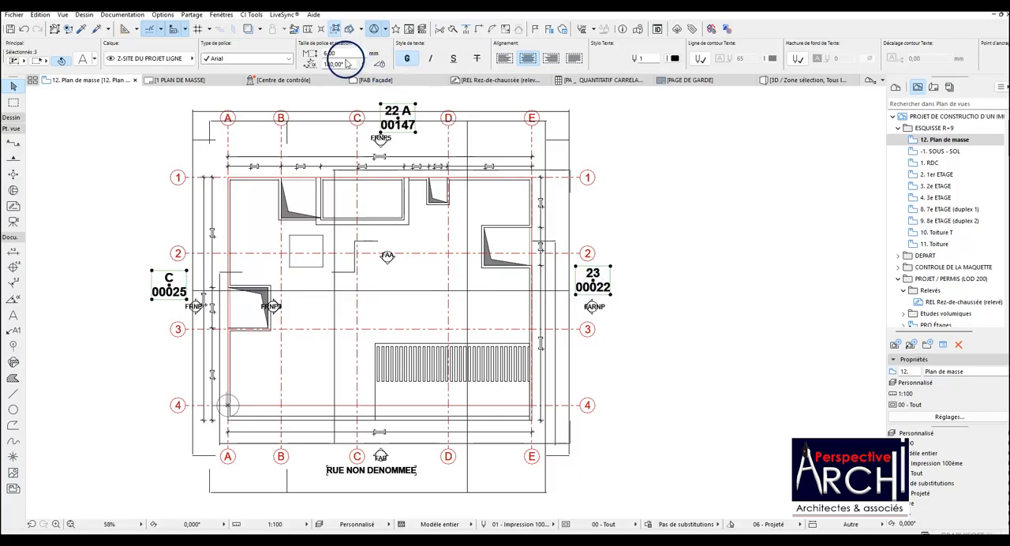
pyautogui.press('Return')
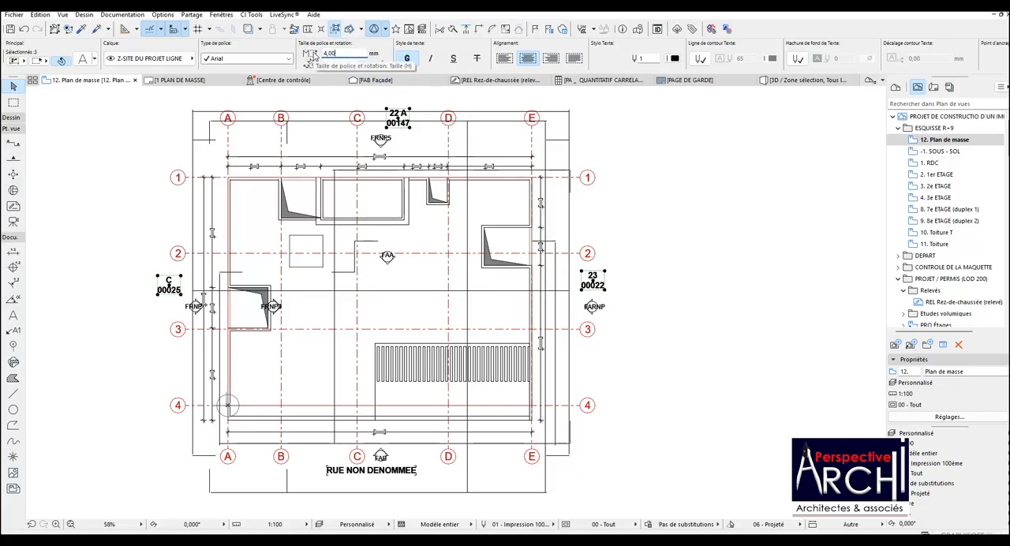
pyautogui.click(367, 135)
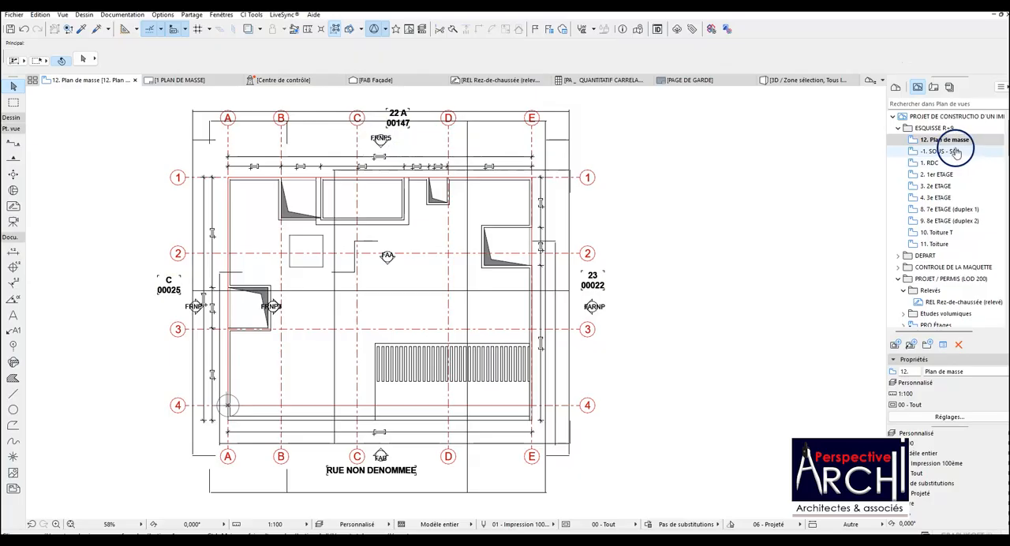
# Check the labels on the 1 PLAN DE MASSE layout and move the 22 A 00147 label down and right in the source view.
pyautogui.click(183, 80)
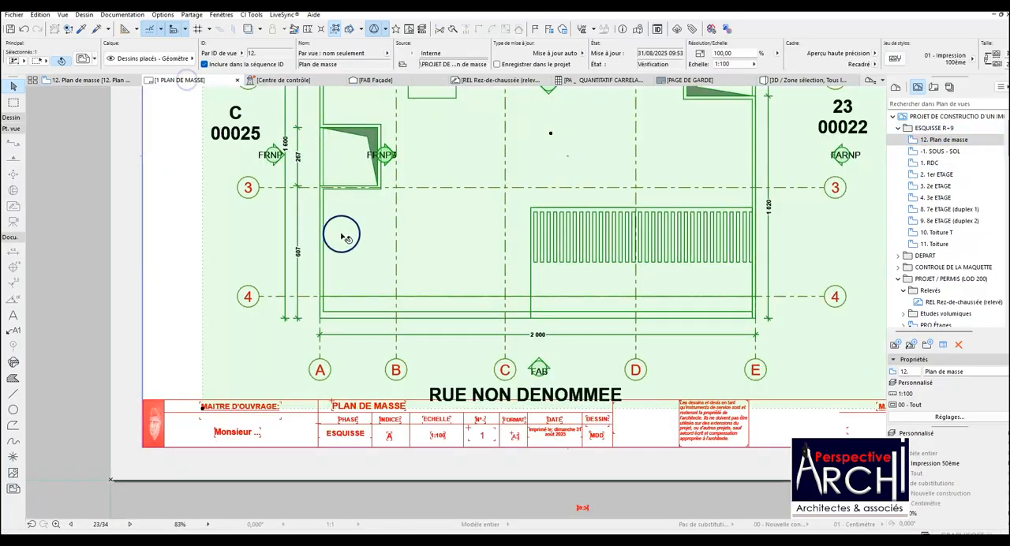
pyautogui.scroll(-5, 341, 235)
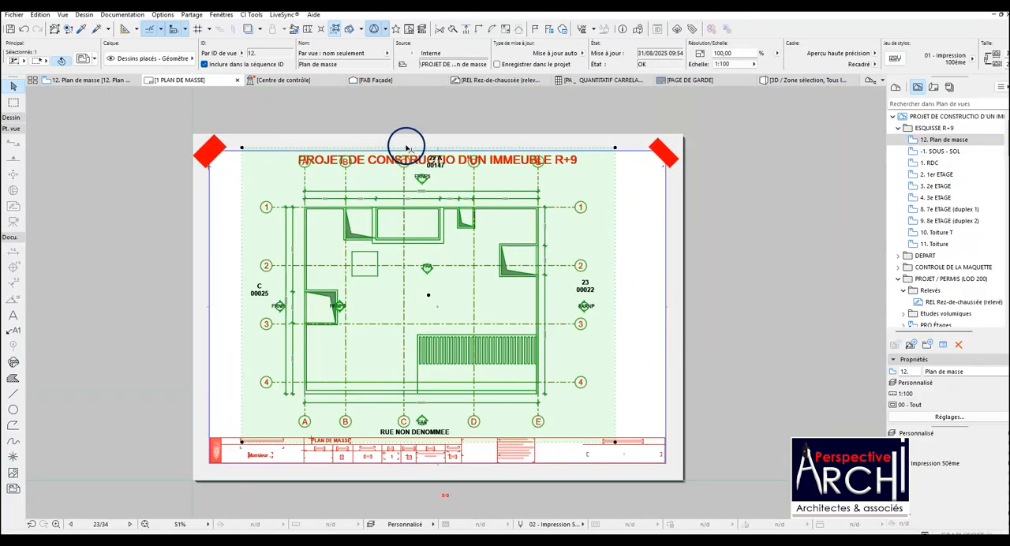
pyautogui.scroll(10, 406, 147)
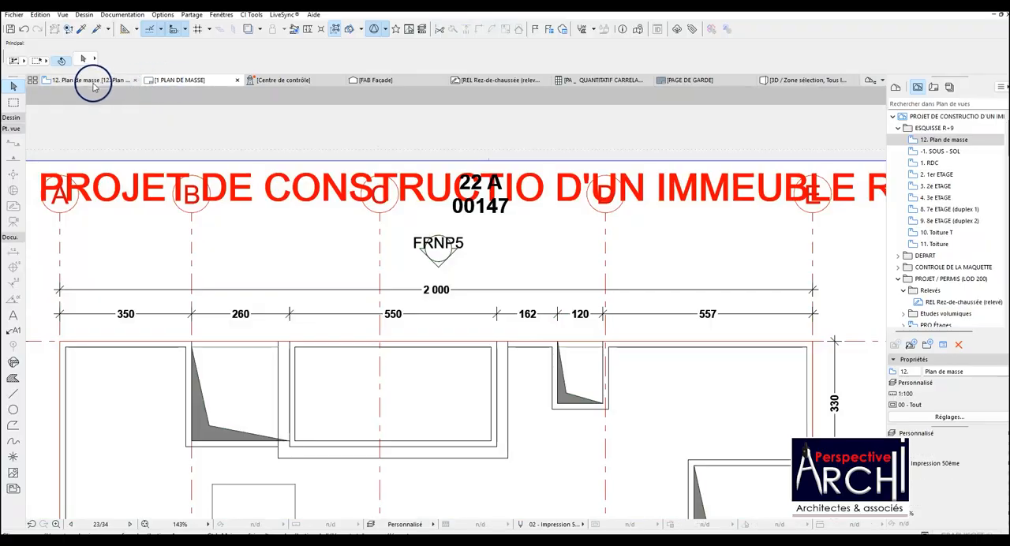
pyautogui.click(93, 82)
pyautogui.click(398, 117)
pyautogui.moveTo(398, 119); pyautogui.dragTo(420, 137)
pyautogui.press('Escape')
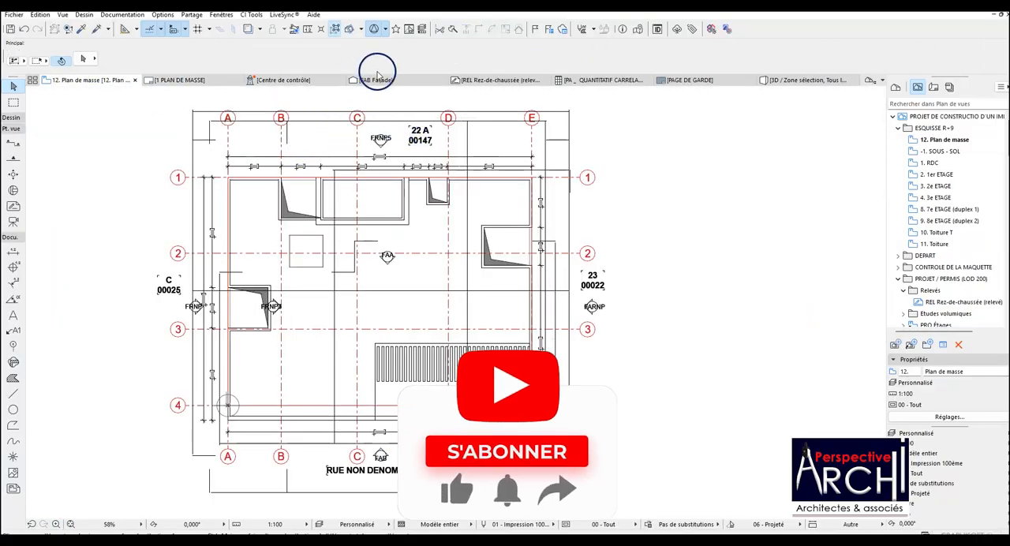
# Review the Plan de masse drawing on the 1 PLAN DE MASSE layout for label overlaps with the title and title block.
pyautogui.click(203, 81)
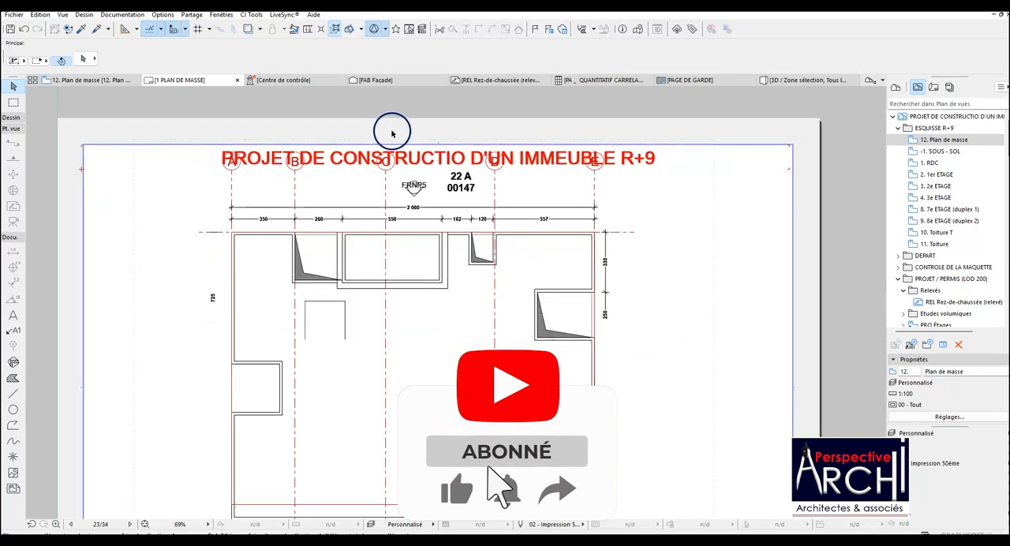
pyautogui.scroll(-3, 410, 236)
pyautogui.scroll(4, 418, 256)
pyautogui.scroll(-3, 406, 244)
pyautogui.scroll(4, 470, 233)
pyautogui.scroll(-2, 477, 228)
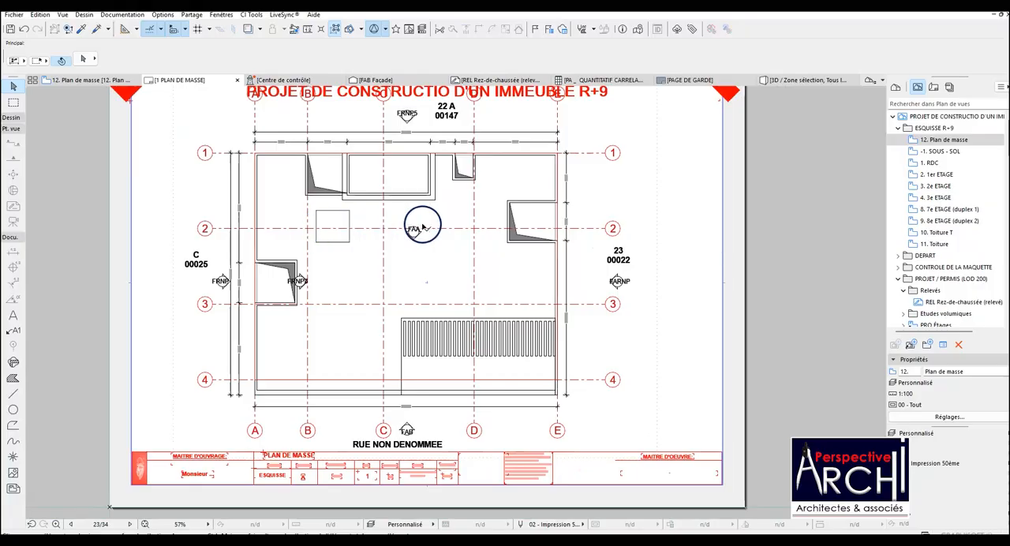
pyautogui.scroll(2, 422, 227)
pyautogui.scroll(-3, 456, 228)
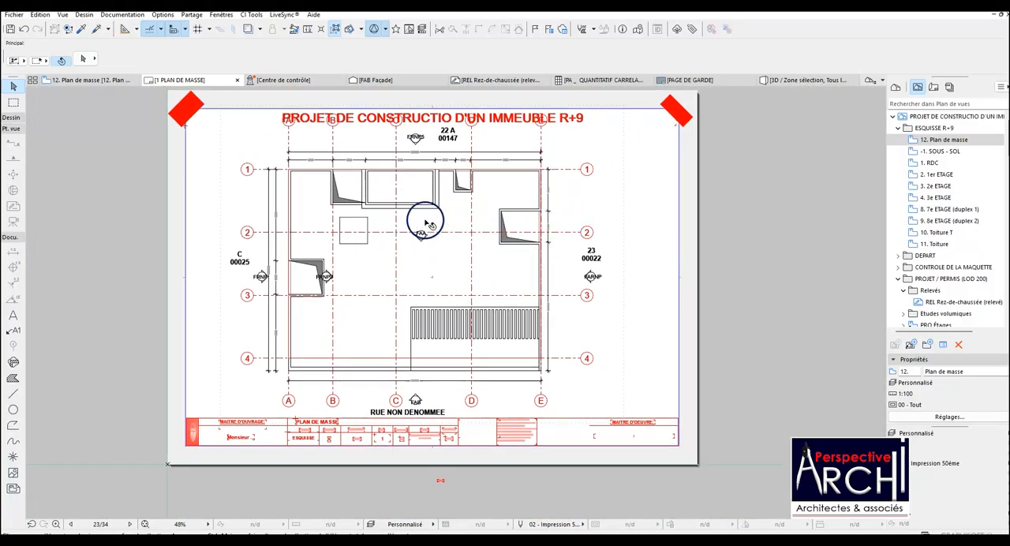
pyautogui.click(935, 91)
pyautogui.click(946, 173)
pyautogui.rightClick(947, 175)
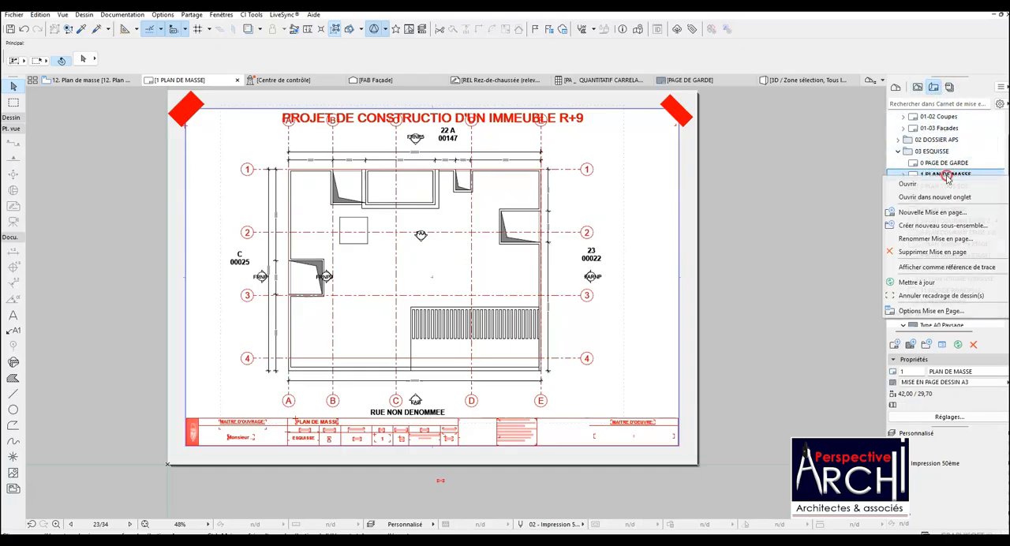
pyautogui.click(932, 213)
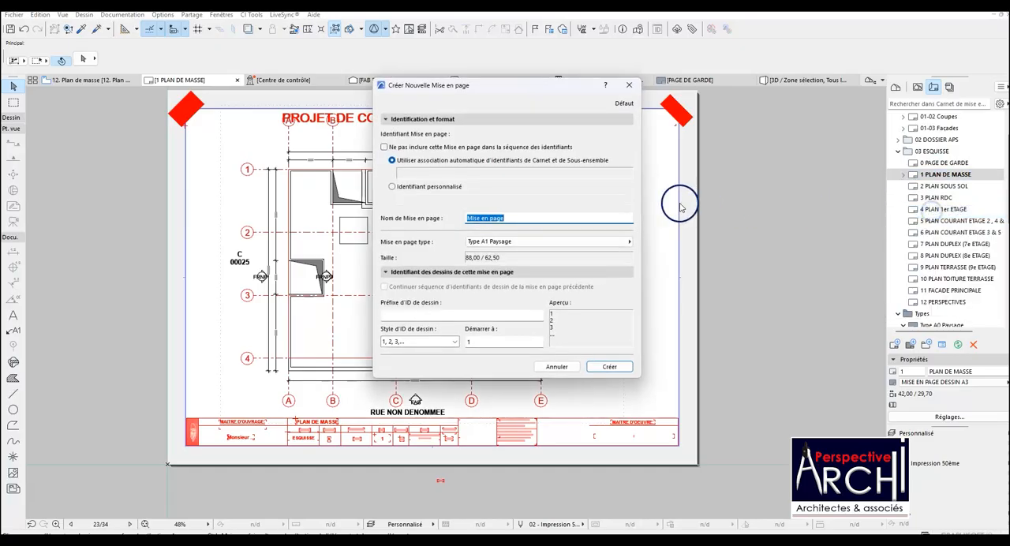
pyautogui.press('Escape')
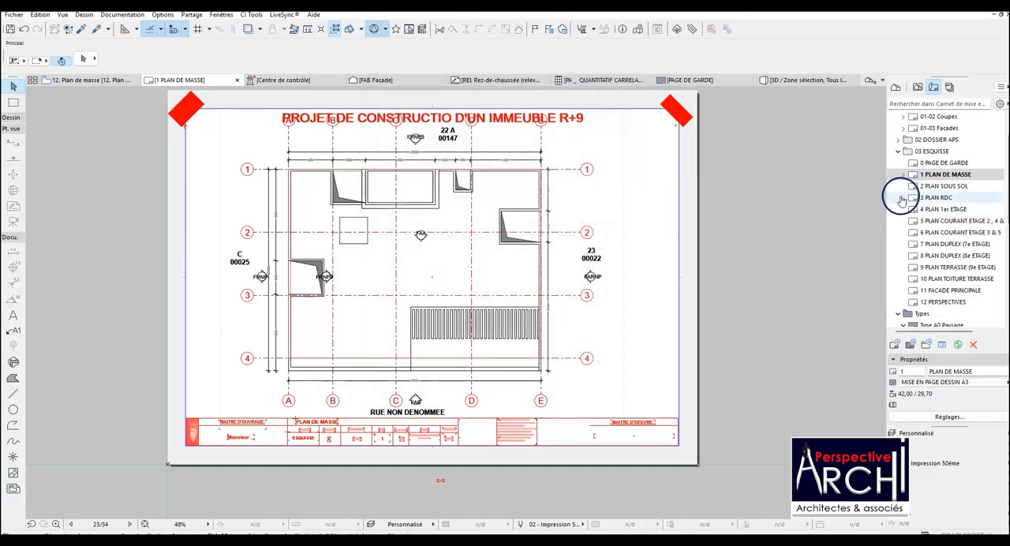
# Create a layout named SITE DU PROJET after 0 PAGE DE GARDE in 03 ESQUISSE, using the MISE EN PAGE DESSIN A3 master layout.
pyautogui.click(950, 163)
pyautogui.rightClick(954, 163)
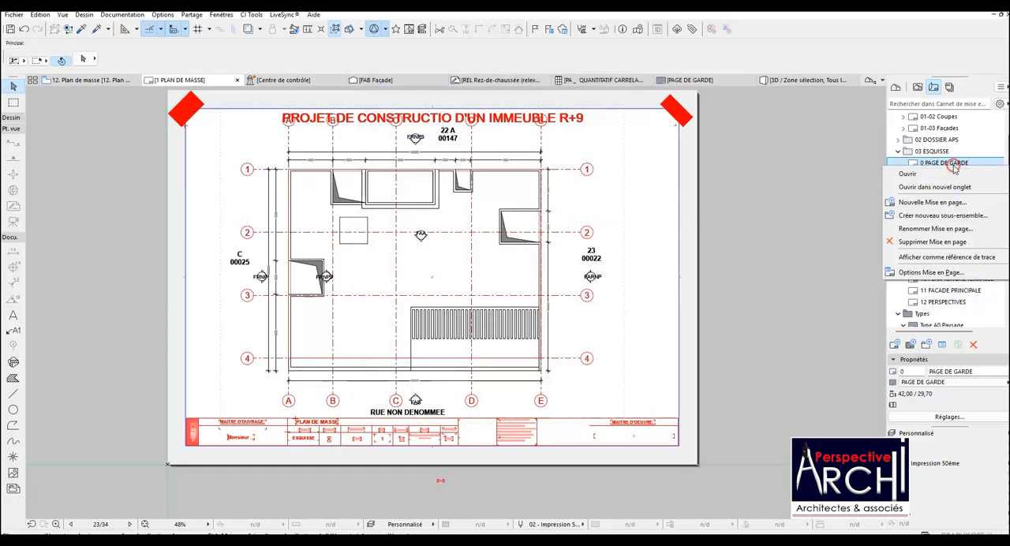
pyautogui.click(924, 202)
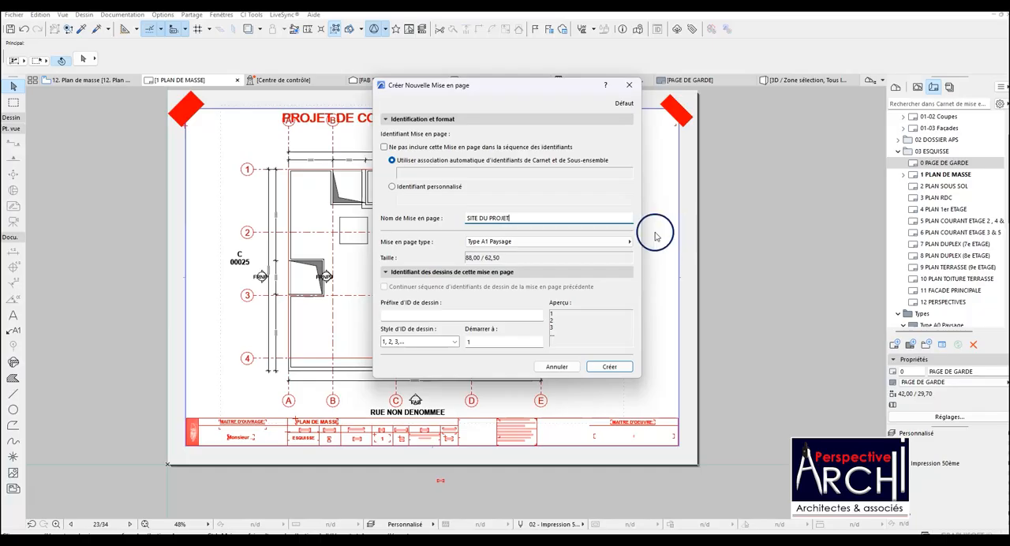
pyautogui.click(607, 241)
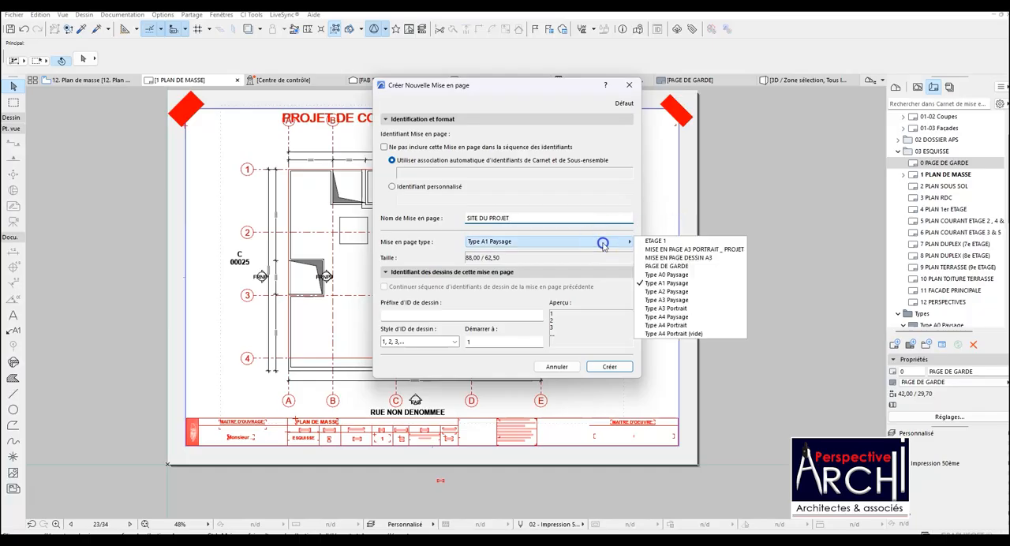
pyautogui.click(666, 257)
pyautogui.click(609, 366)
pyautogui.scroll(-1, 580, 243)
pyautogui.scroll(3, 431, 350)
pyautogui.scroll(-7, 543, 152)
pyautogui.scroll(2, 455, 235)
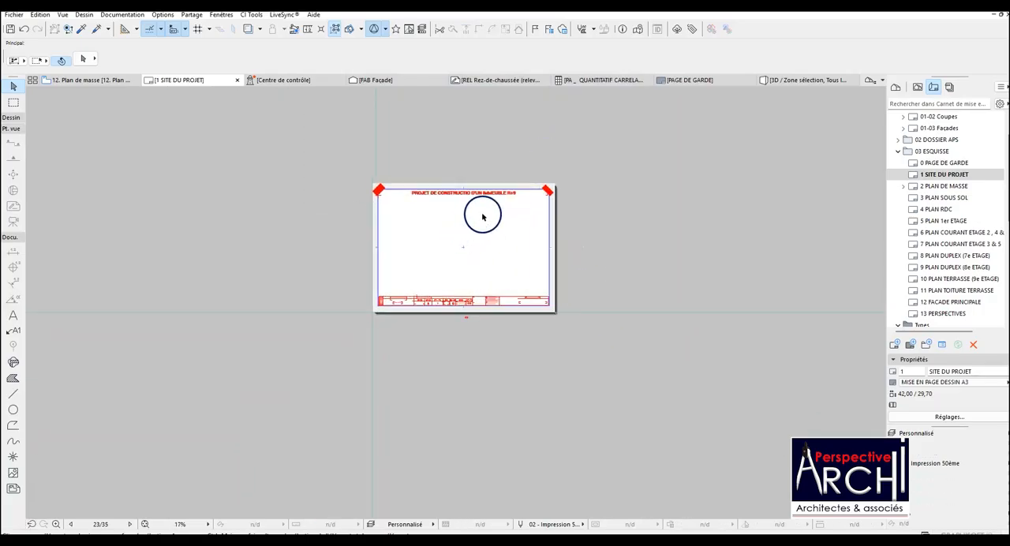
pyautogui.scroll(4, 483, 217)
# Open the -3. SITE DU PROJET storey and examine the plot drawing with its parcel labels and dimensions.
pyautogui.click(896, 89)
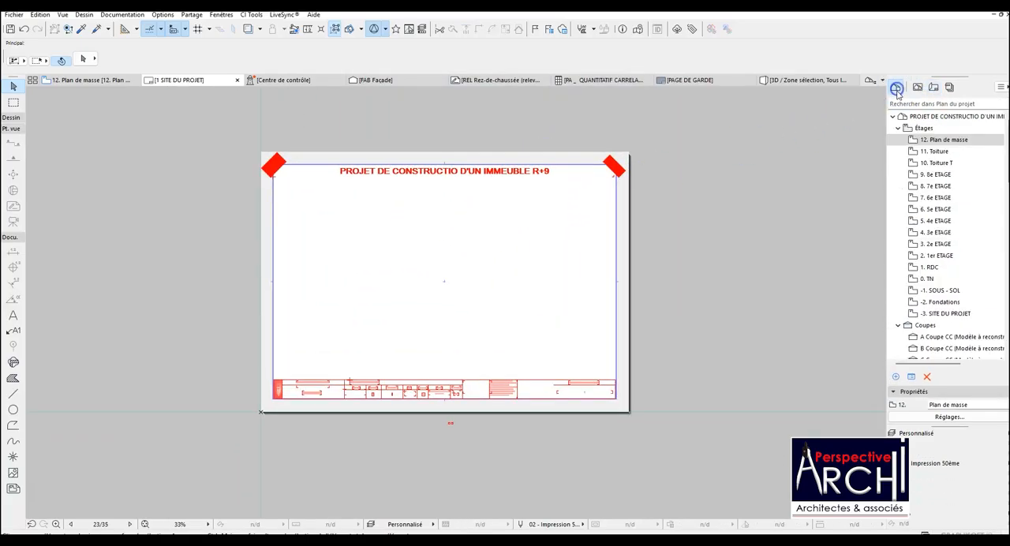
pyautogui.doubleClick(944, 314)
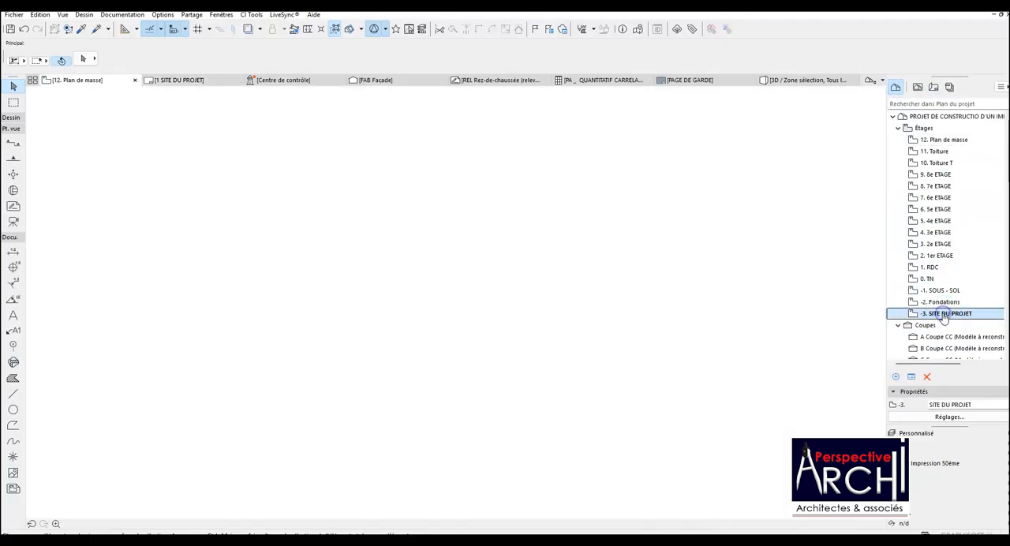
pyautogui.scroll(-2, 456, 331)
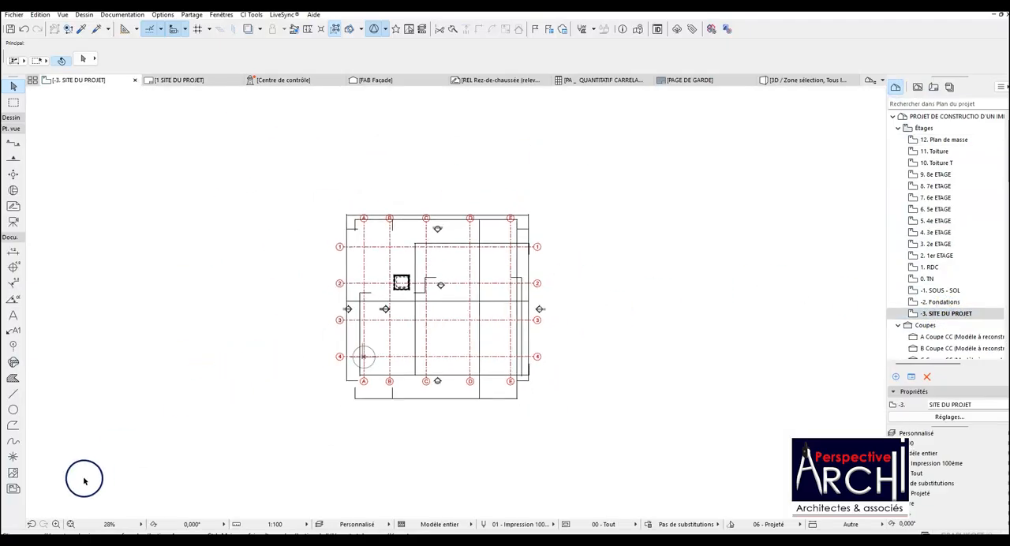
pyautogui.click(69, 523)
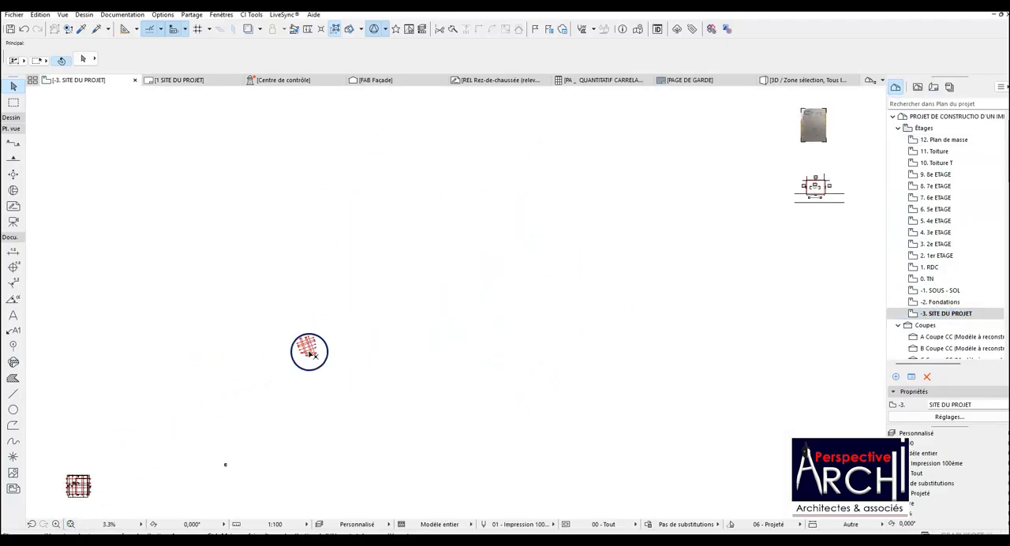
pyautogui.scroll(10, 641, 221)
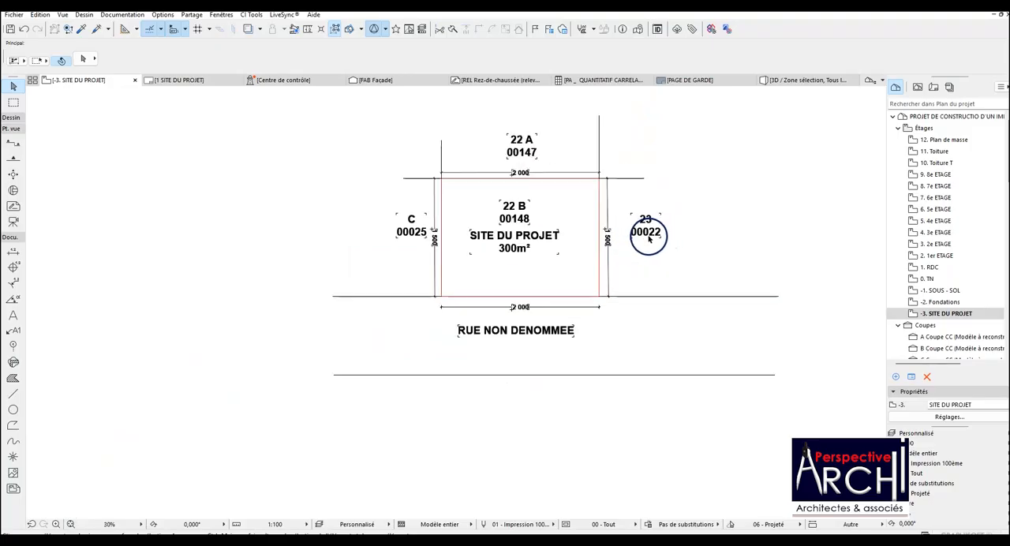
pyautogui.scroll(2, 648, 214)
pyautogui.scroll(-3, 595, 293)
pyautogui.scroll(2, 620, 206)
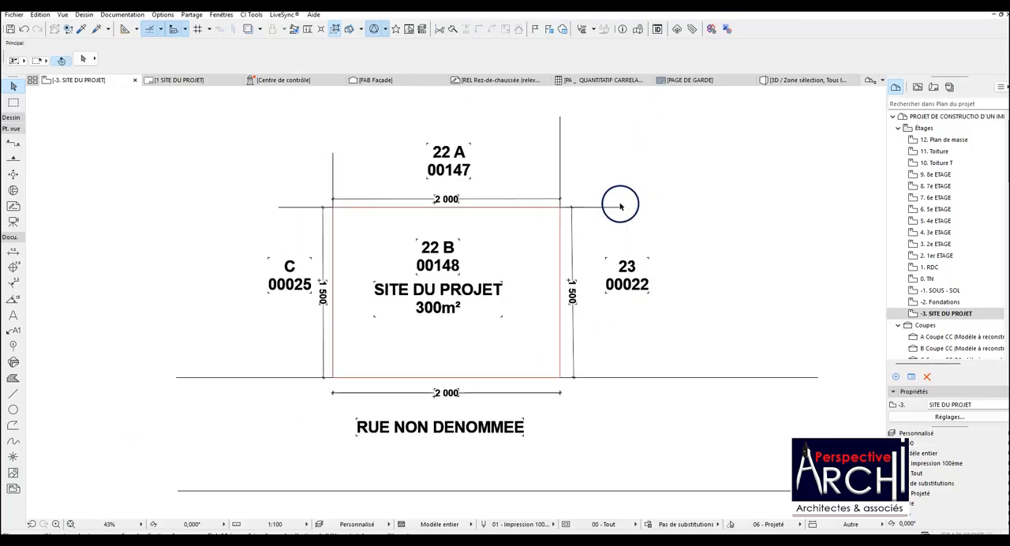
# Return to the 1 SITE DU PROJET layout and place the -3. SITE DU PROJET storey at the centre of the sheet.
pyautogui.click(934, 87)
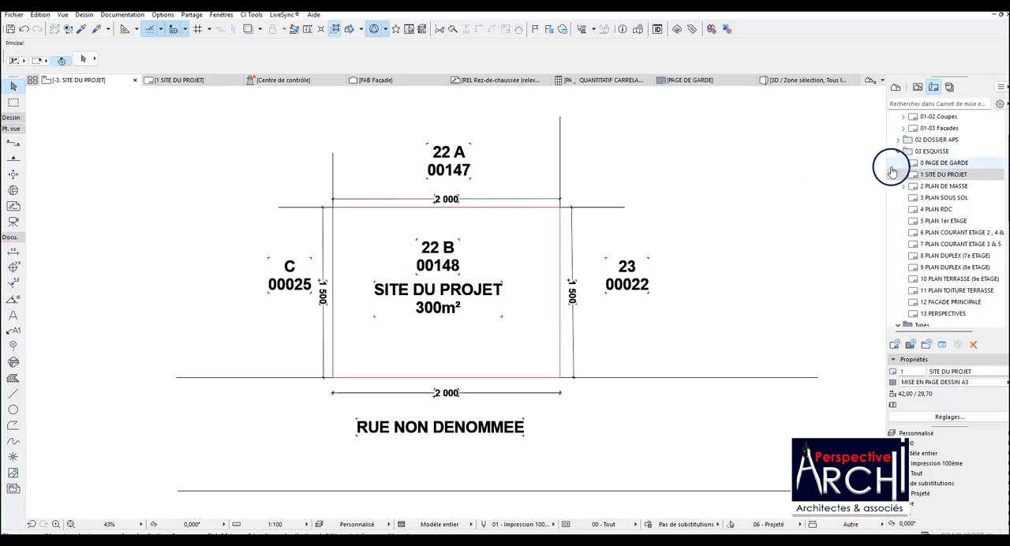
pyautogui.click(896, 87)
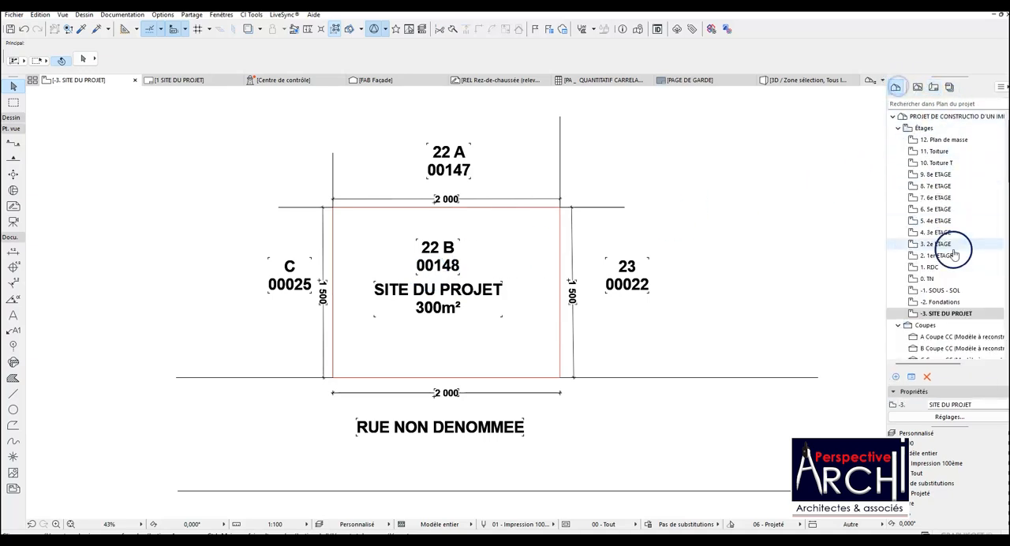
pyautogui.click(931, 87)
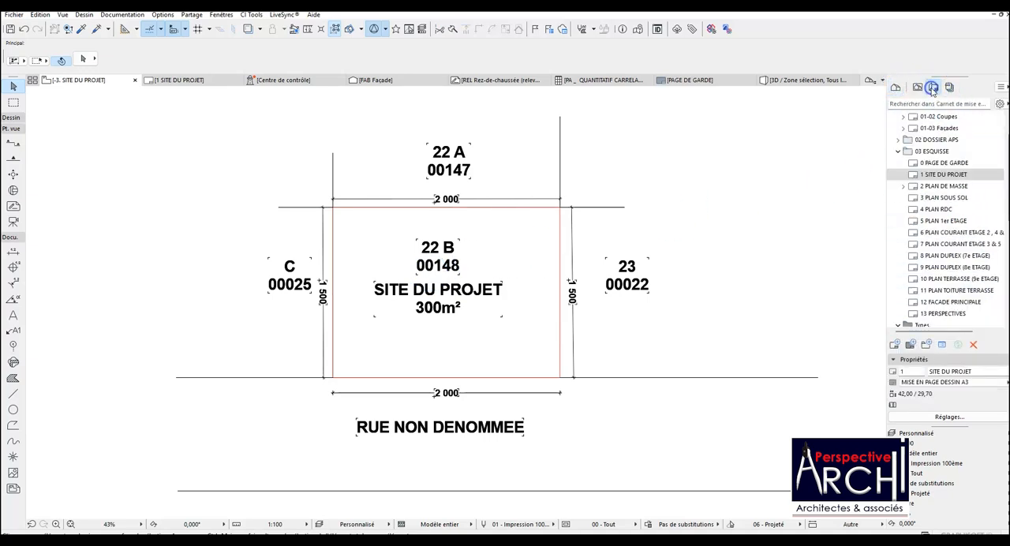
pyautogui.click(936, 175)
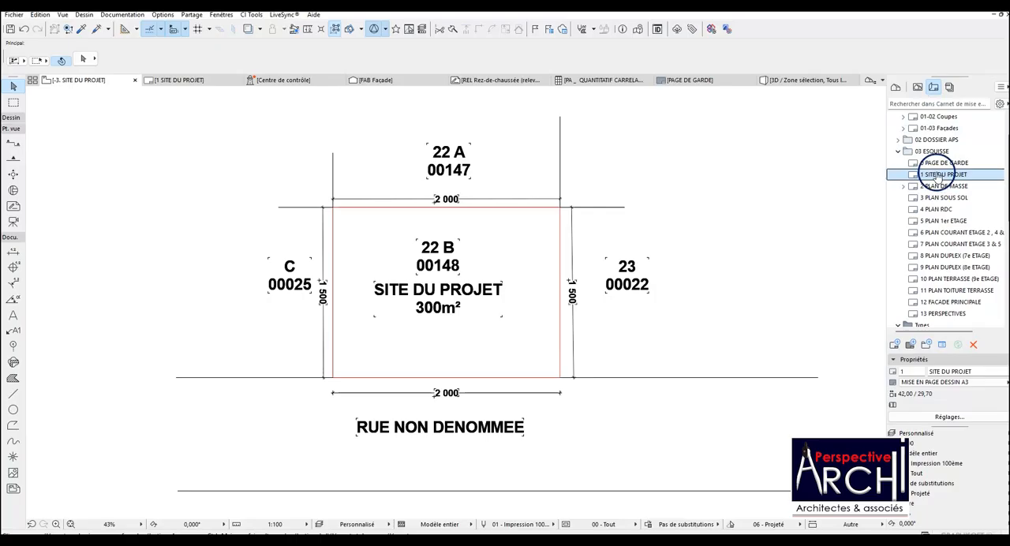
pyautogui.doubleClick(936, 175)
pyautogui.click(896, 87)
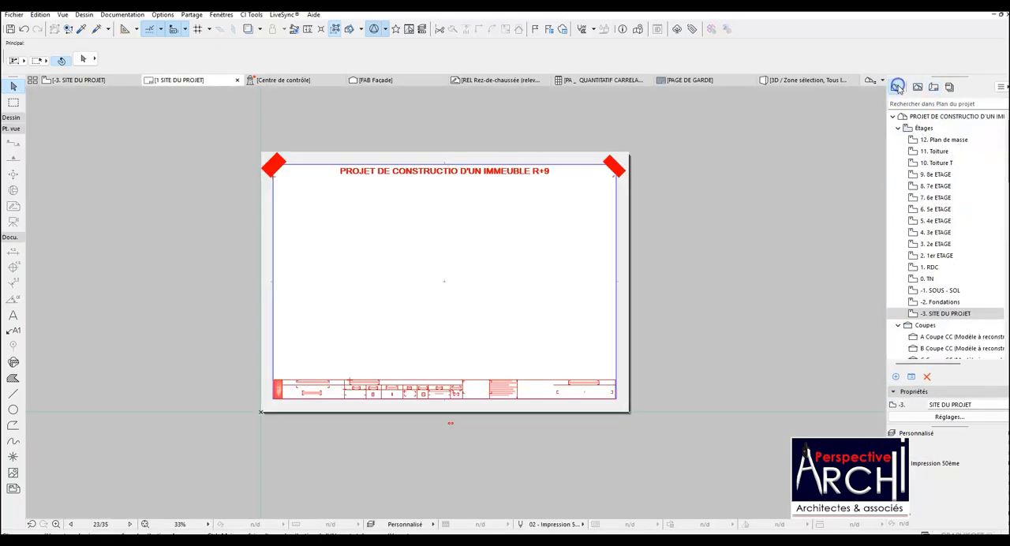
pyautogui.moveTo(821, 316); pyautogui.dragTo(443, 286)
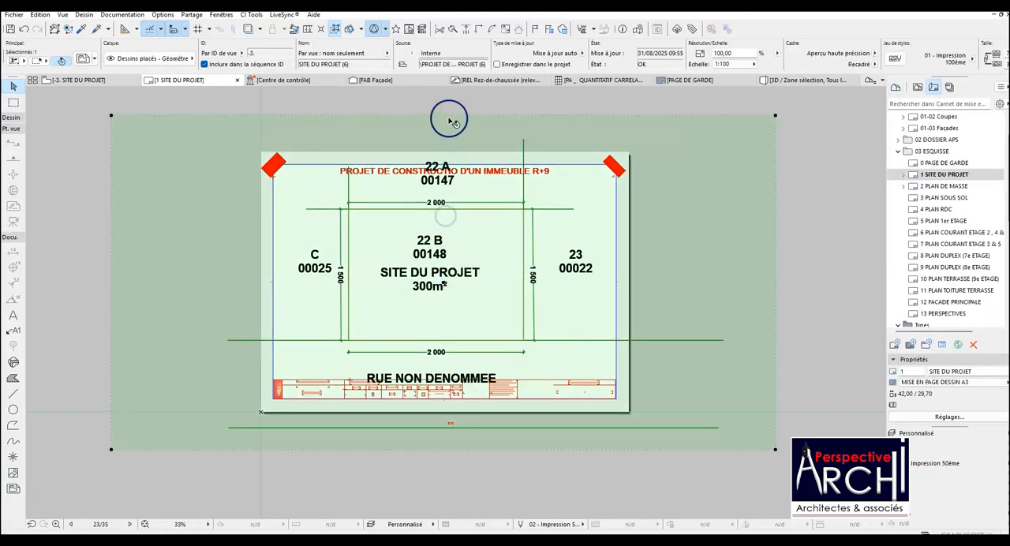
# Crop all four sides of the placed SITE DU PROJET drawing so its frame fits within the sheet.
pyautogui.click(448, 115)
pyautogui.click(460, 159)
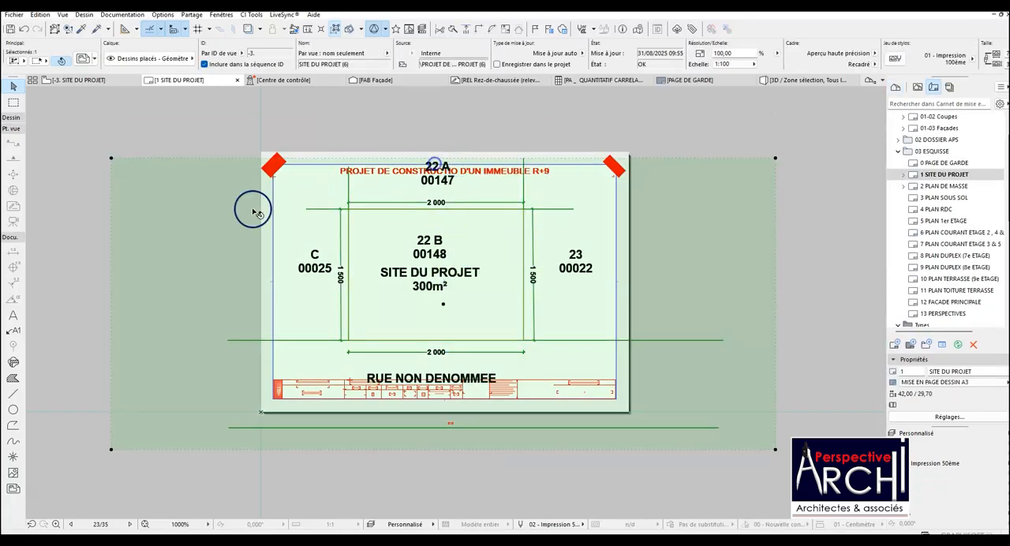
pyautogui.click(111, 237)
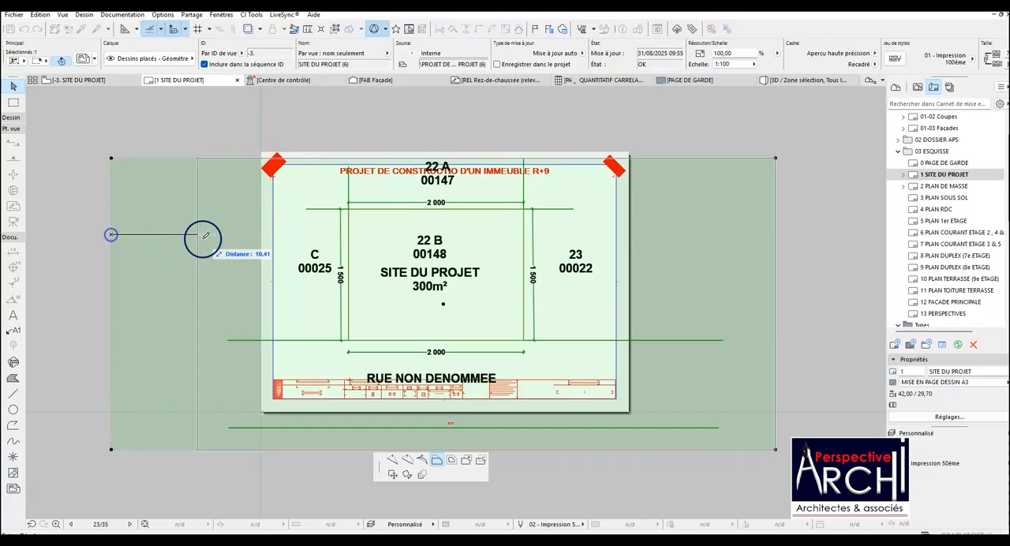
pyautogui.click(289, 253)
pyautogui.click(452, 448)
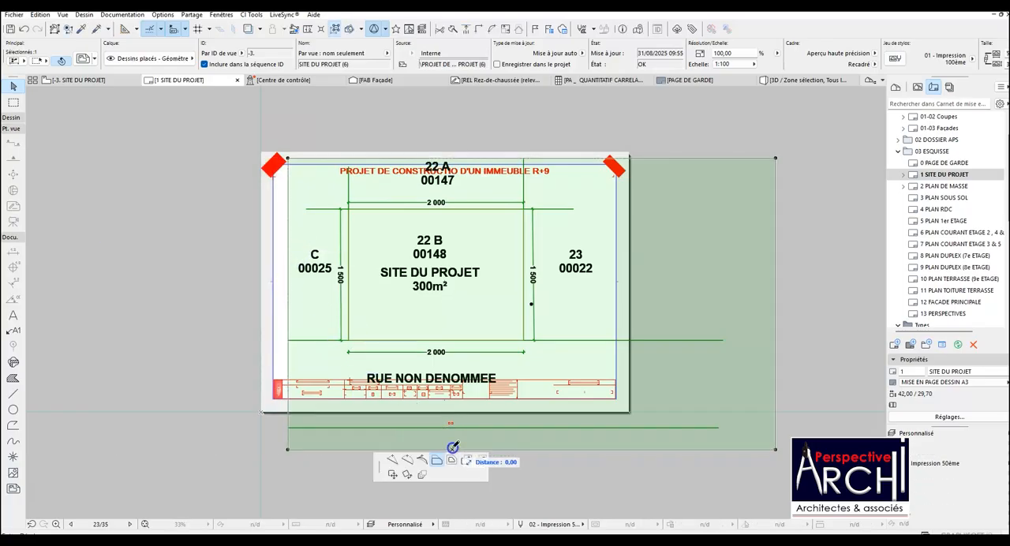
pyautogui.click(451, 404)
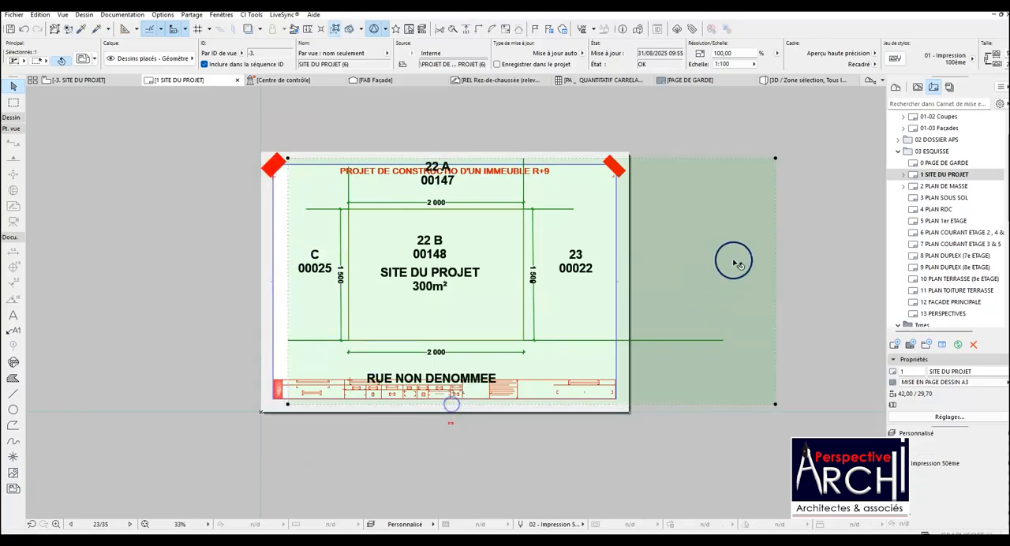
pyautogui.click(776, 263)
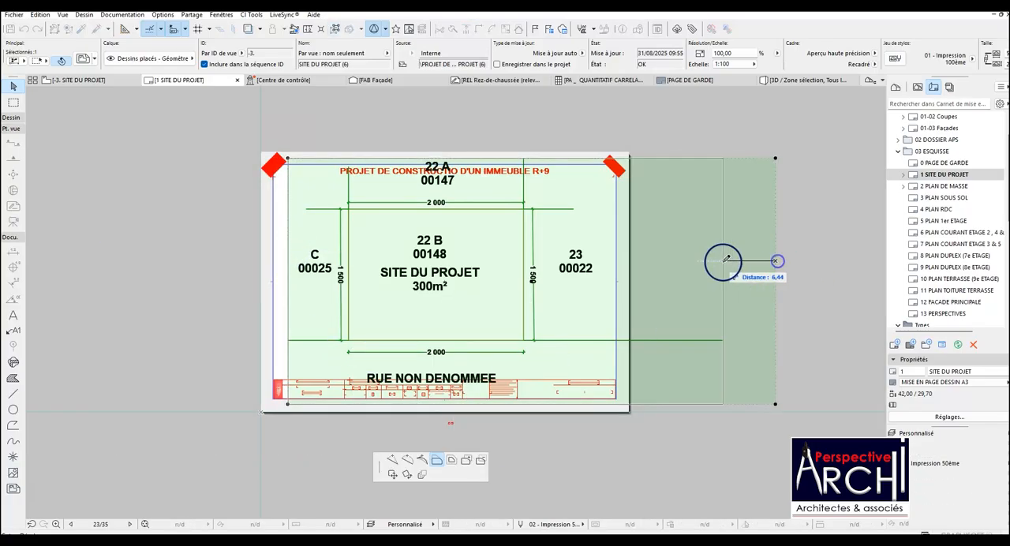
pyautogui.click(597, 262)
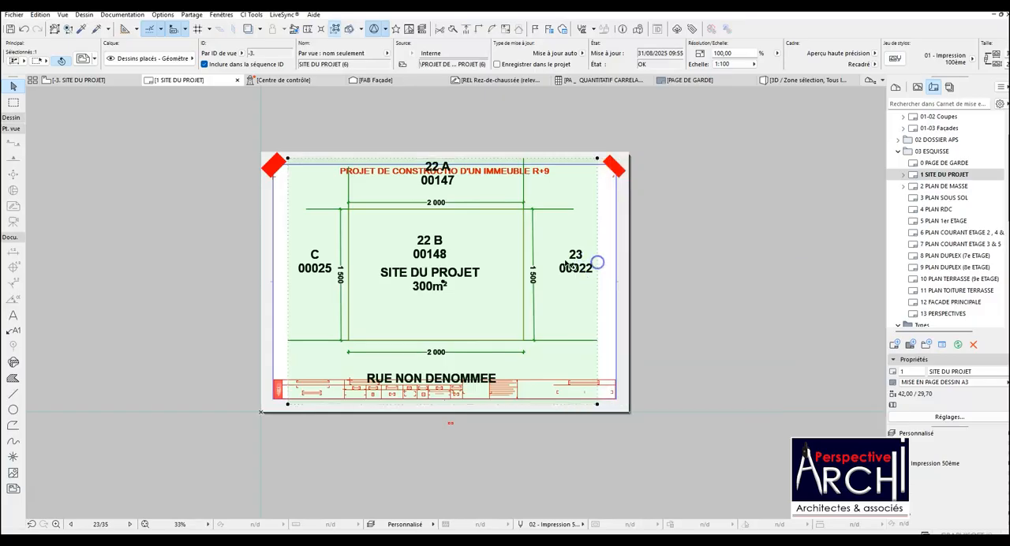
# In the -3. SITE DU PROJET storey, move the 22 A 00147 label down and left, just above the plot's upper dimension.
pyautogui.click(99, 82)
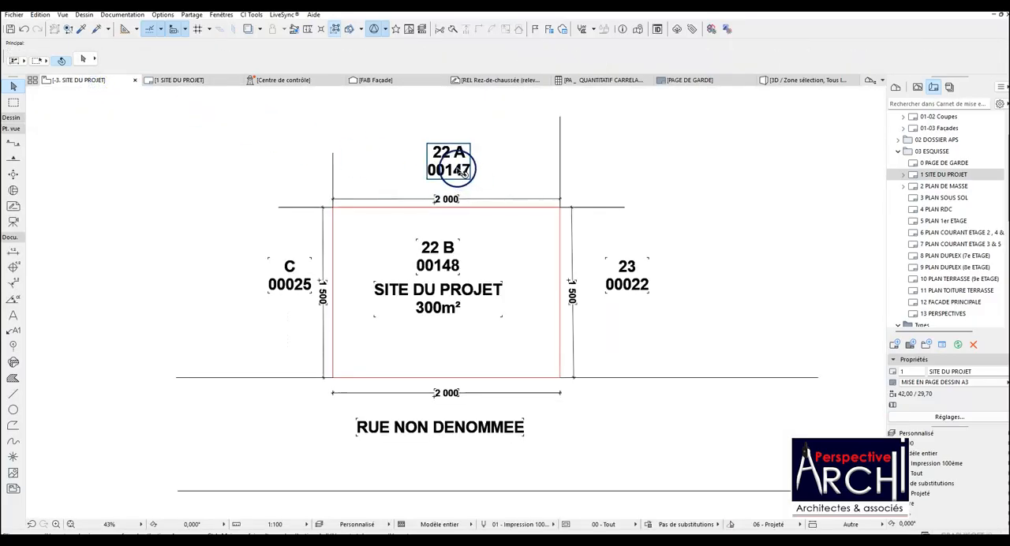
pyautogui.click(459, 171)
pyautogui.hotkey('ctrl', 'd')
pyautogui.click(448, 163)
pyautogui.click(403, 180)
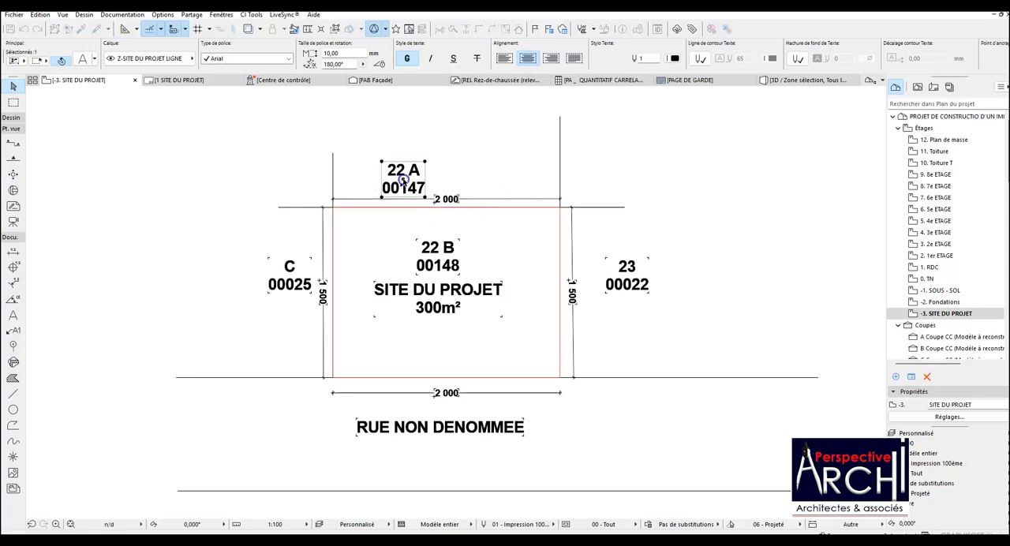
# Move the RUE NON DENOMMEE label straight up to just below the plot's lower 2 000 dimension.
pyautogui.click(618, 273)
pyautogui.click(483, 433)
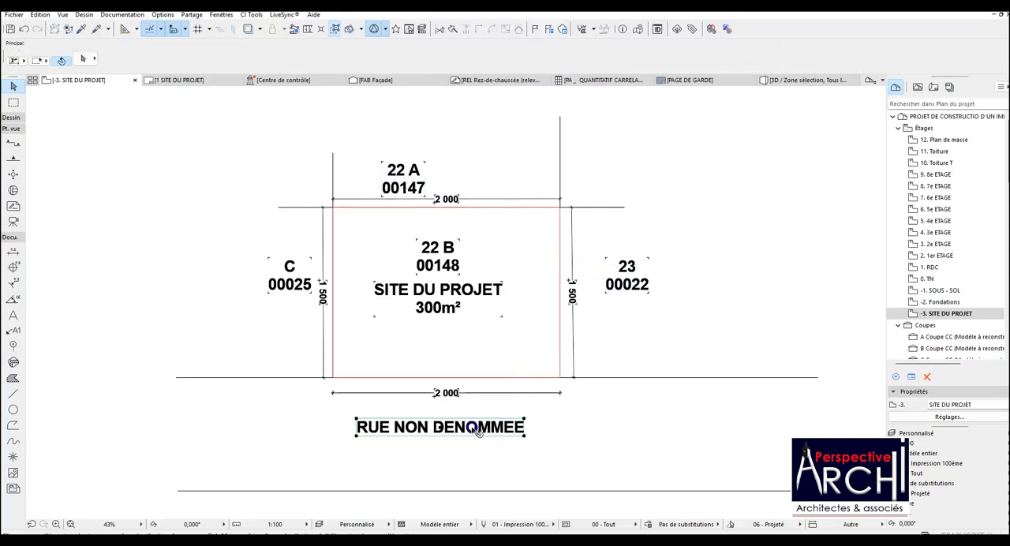
pyautogui.moveTo(440, 426); pyautogui.dragTo(440, 408)
pyautogui.click(433, 365)
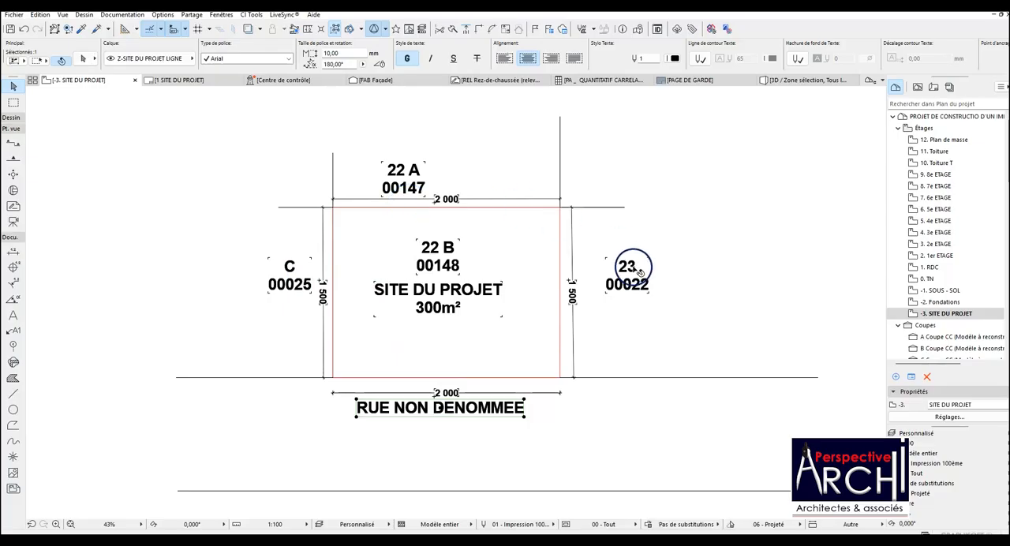
# Move the 23 00022 label horizontally closer to the plot's right-hand 1 500 dimension.
pyautogui.moveTo(627, 273); pyautogui.dragTo(610, 277)
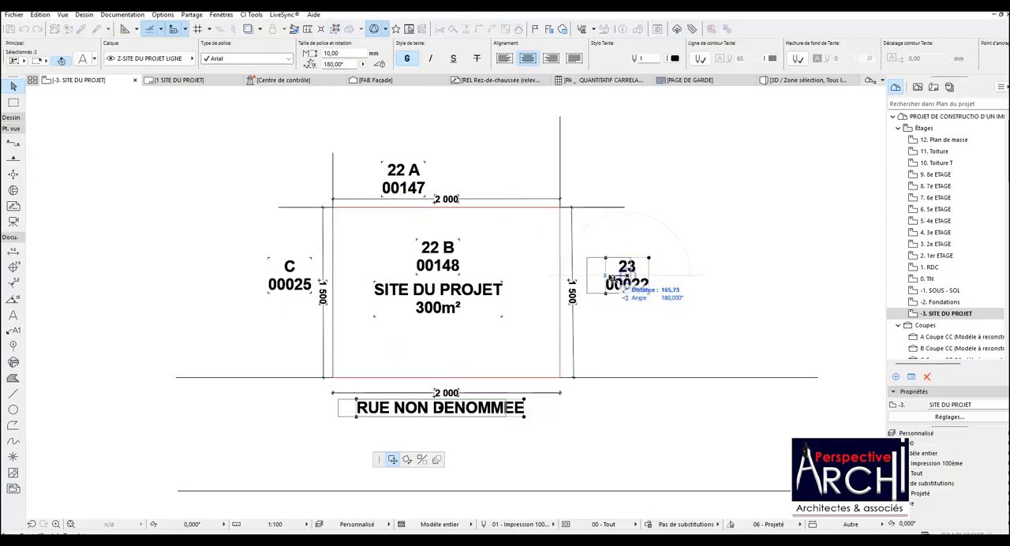
pyautogui.press('Escape')
pyautogui.click(624, 274)
pyautogui.moveTo(626, 276); pyautogui.dragTo(601, 276)
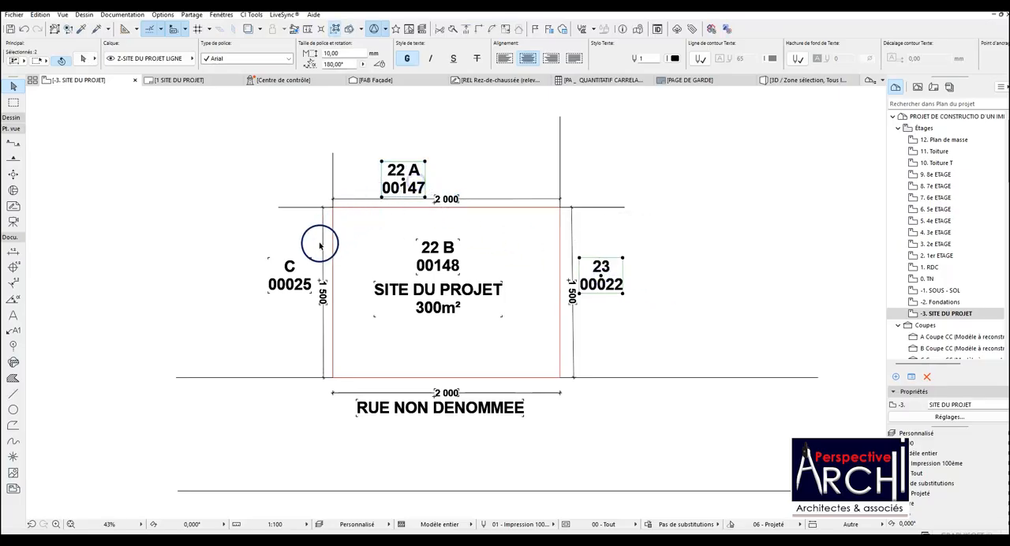
# Set the text size of the RUE NON DENOMMEE label and the three neighbouring parcel labels to 6 mm.
pyautogui.click(411, 413)
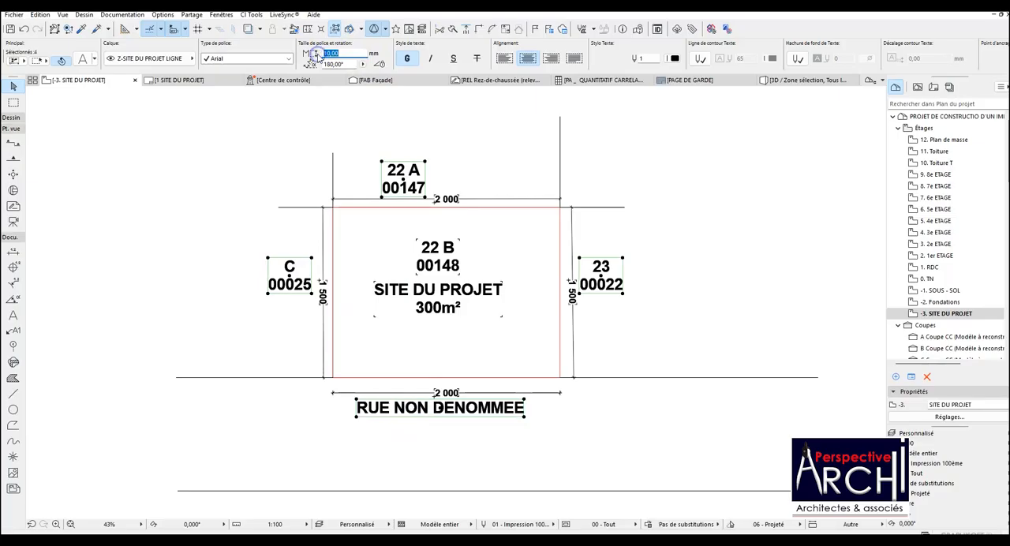
pyautogui.write('6')
pyautogui.press('Return')
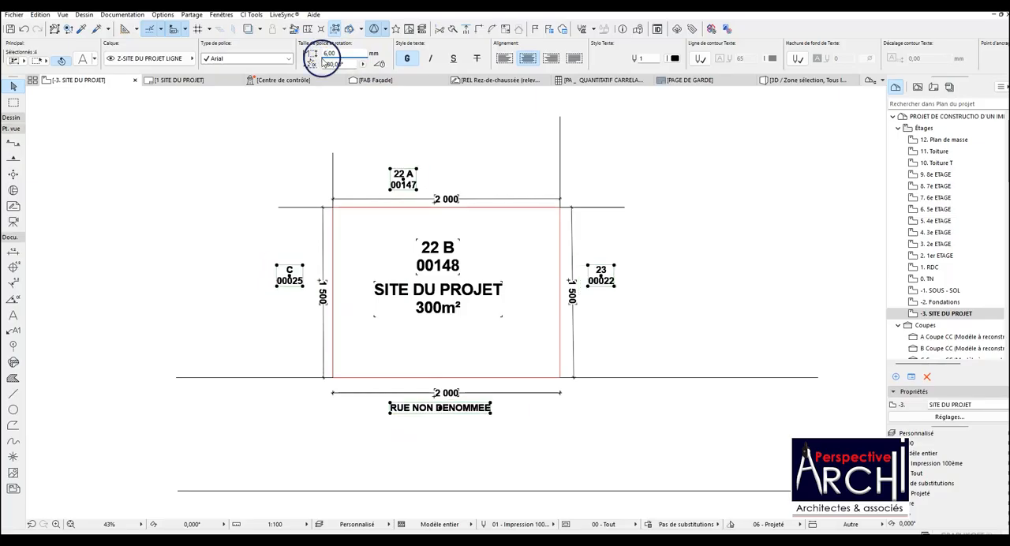
pyautogui.click(410, 100)
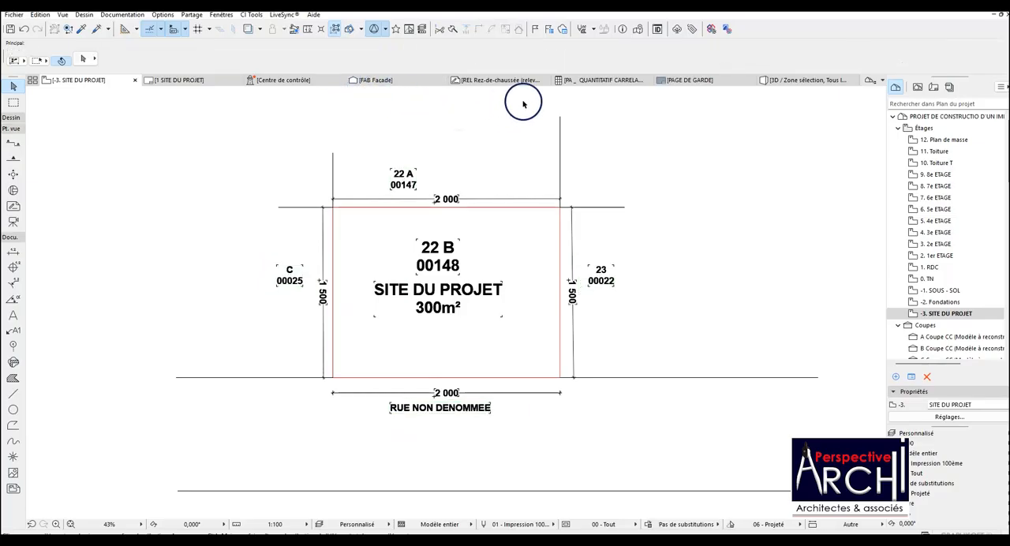
# On the 1 SITE DU PROJET layout, crop the placed drawing's lower edge up to just above the title block.
pyautogui.click(188, 80)
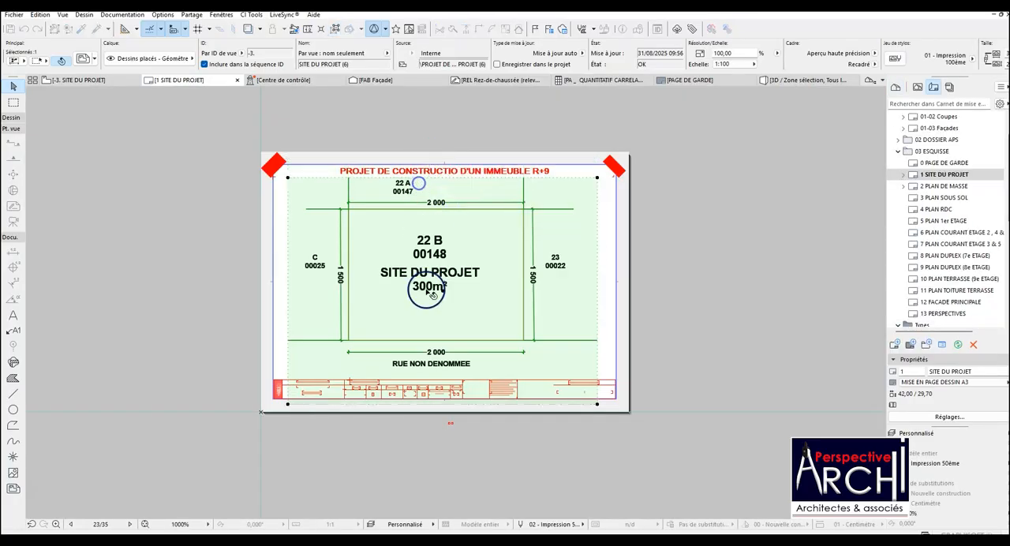
pyautogui.click(434, 404)
pyautogui.click(433, 377)
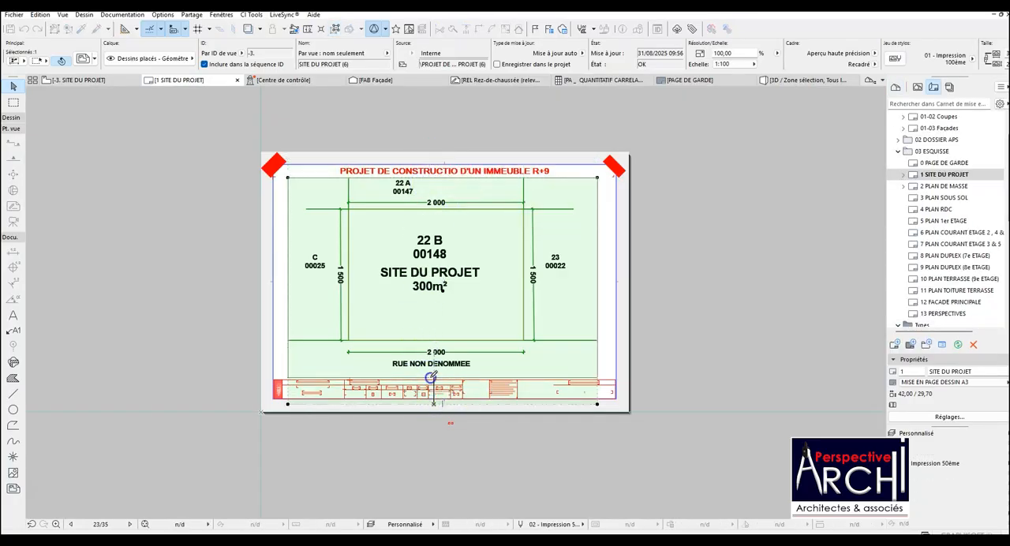
pyautogui.press('Escape')
pyautogui.scroll(2, 448, 297)
pyautogui.scroll(-2, 447, 295)
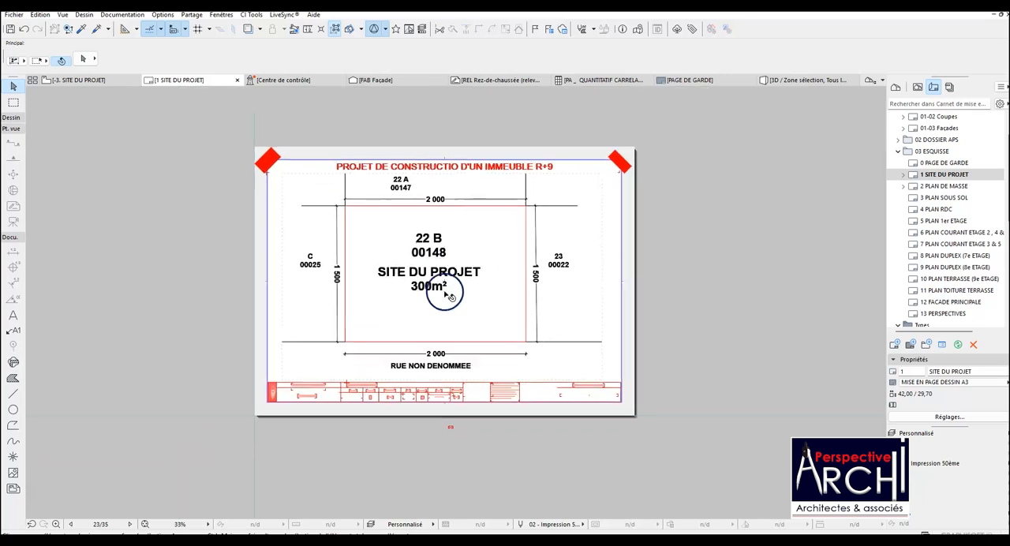
# Crop the drawing's left edge close to the C 00025 label and its right edge just past the 23 00022 label.
pyautogui.click(335, 255)
pyautogui.click(286, 252)
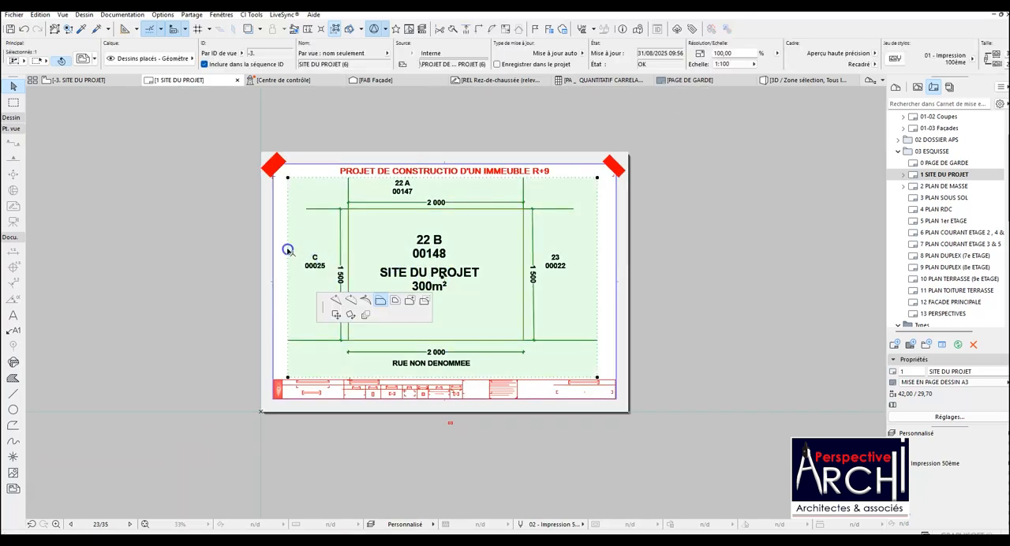
pyautogui.click(300, 248)
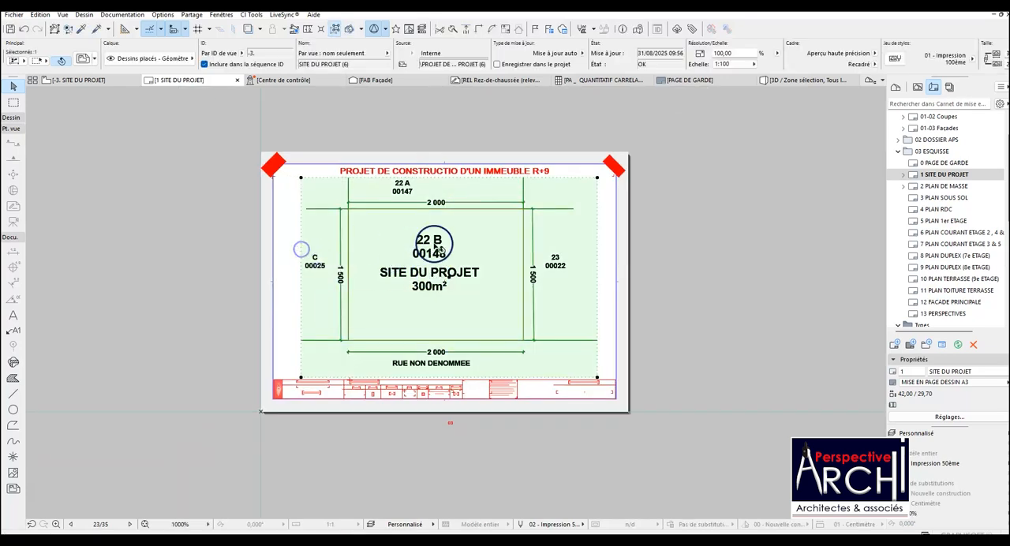
pyautogui.click(599, 239)
pyautogui.click(569, 236)
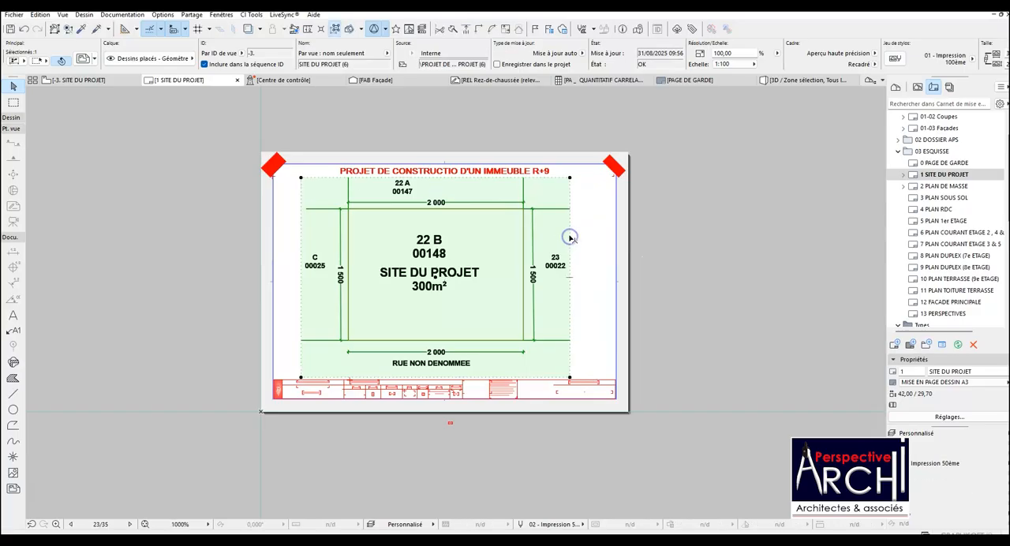
# Move the cropped drawing horizontally left to just inside the sheet frame's left edge.
pyautogui.click(298, 228)
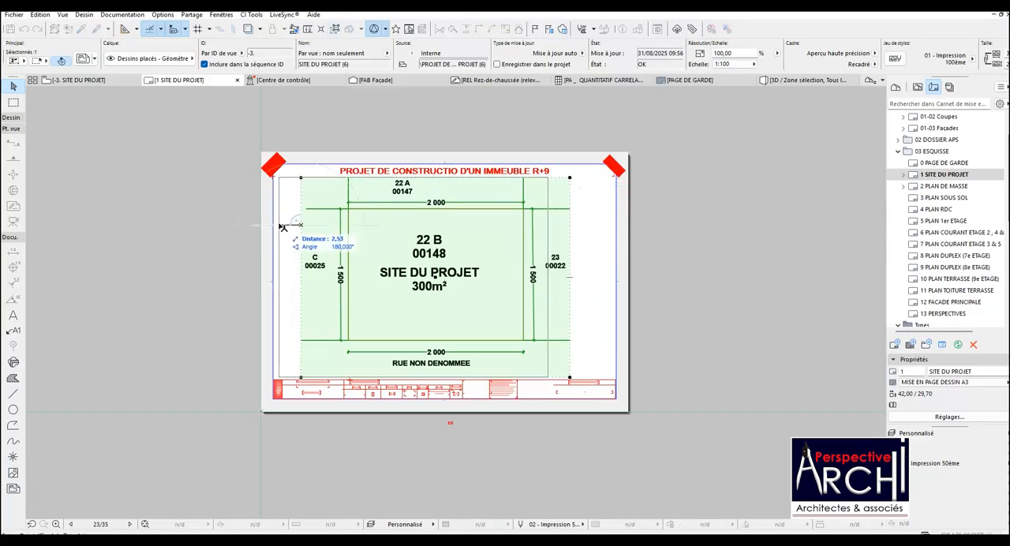
pyautogui.click(278, 225)
pyautogui.press('Escape')
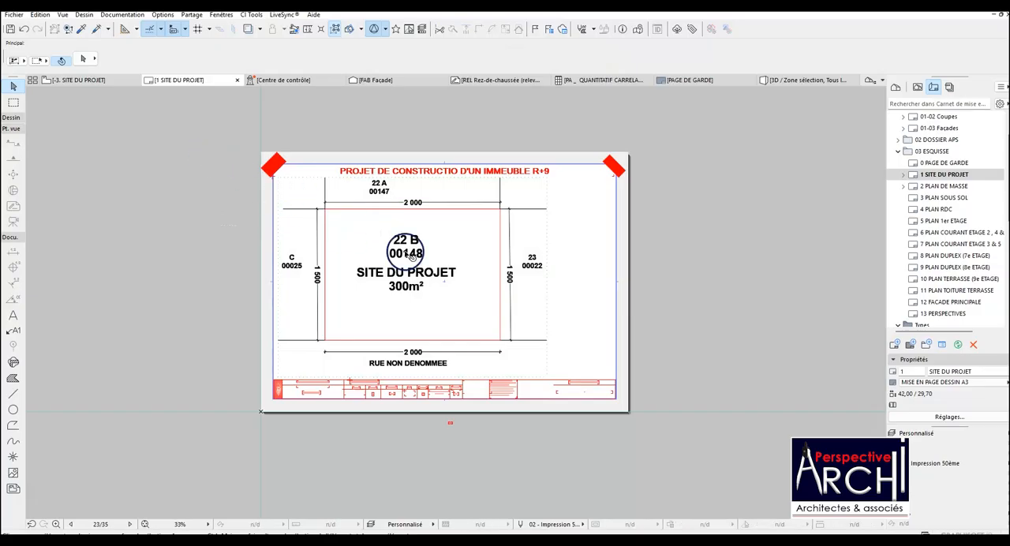
pyautogui.scroll(2, 478, 246)
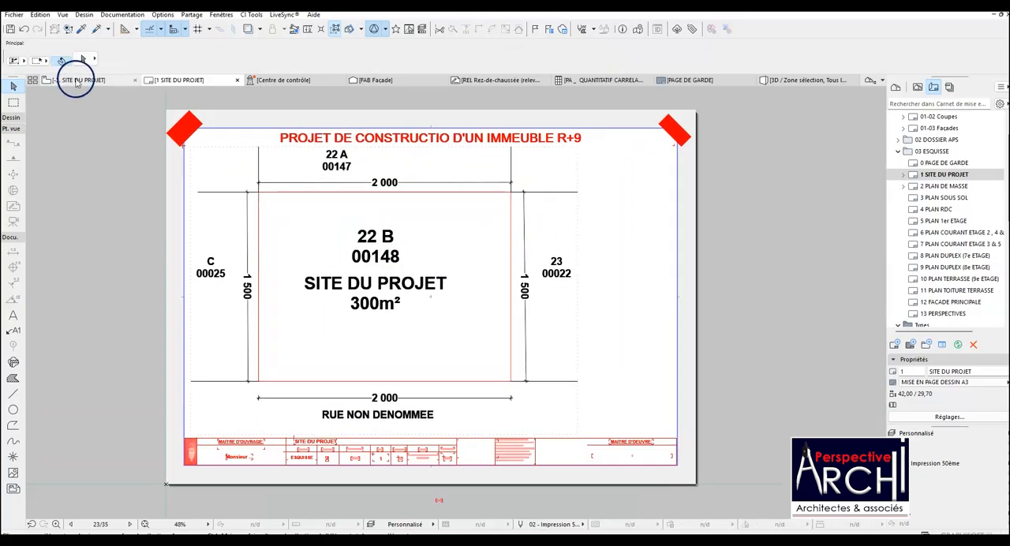
# Locate the photo of the existing site in the 1. RDC storey and copy it.
pyautogui.click(76, 80)
pyautogui.scroll(-3, 345, 197)
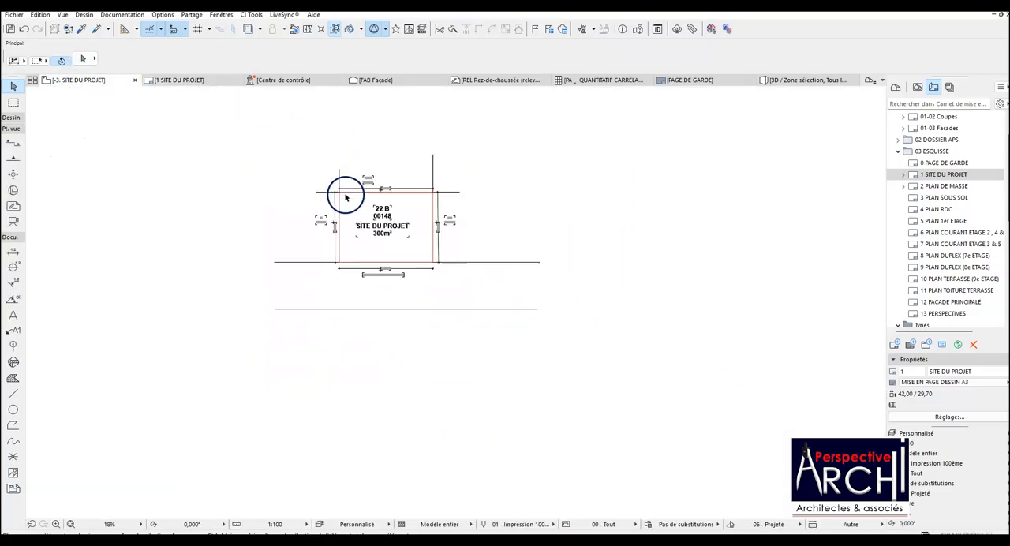
pyautogui.scroll(-2, 345, 197)
pyautogui.scroll(-10, 498, 284)
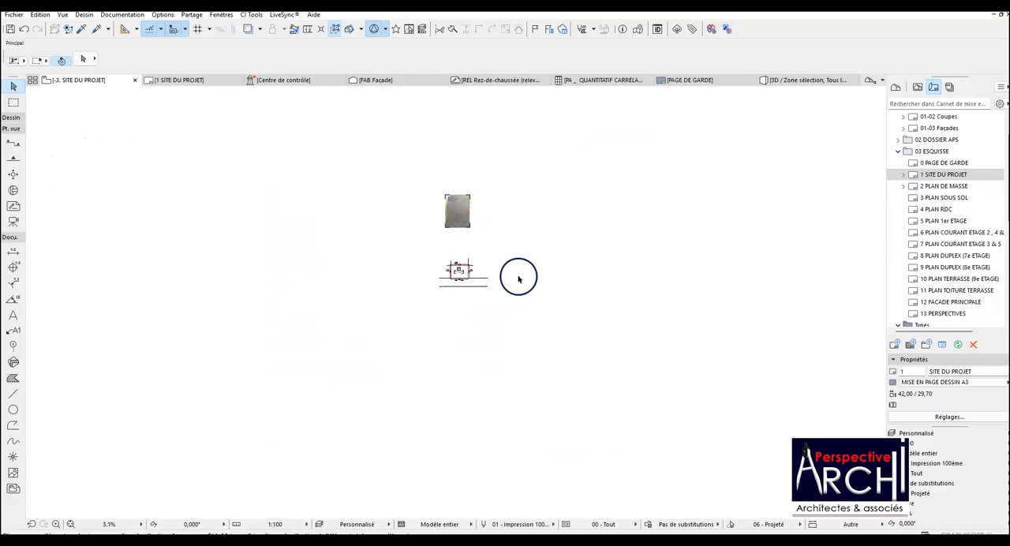
pyautogui.scroll(6, 384, 276)
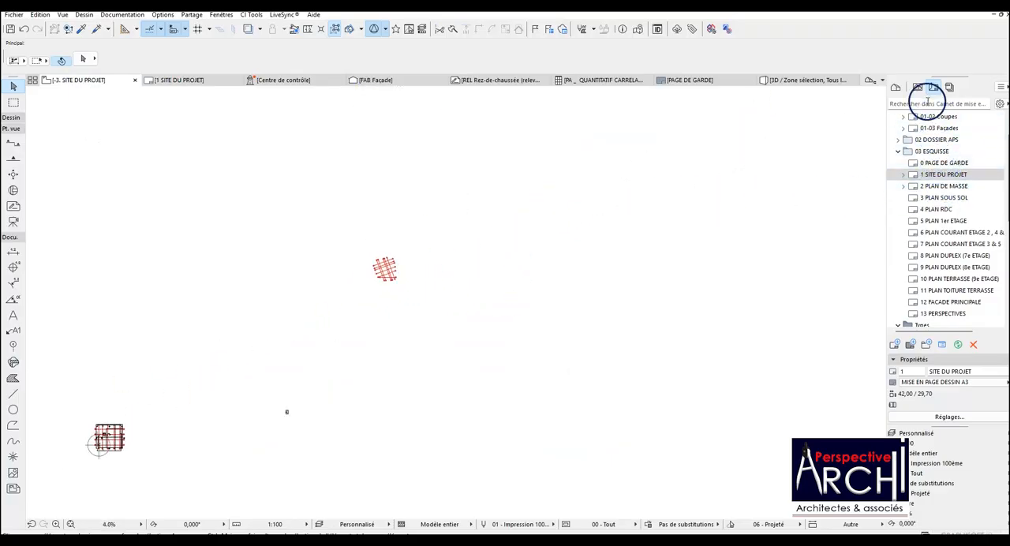
pyautogui.click(895, 89)
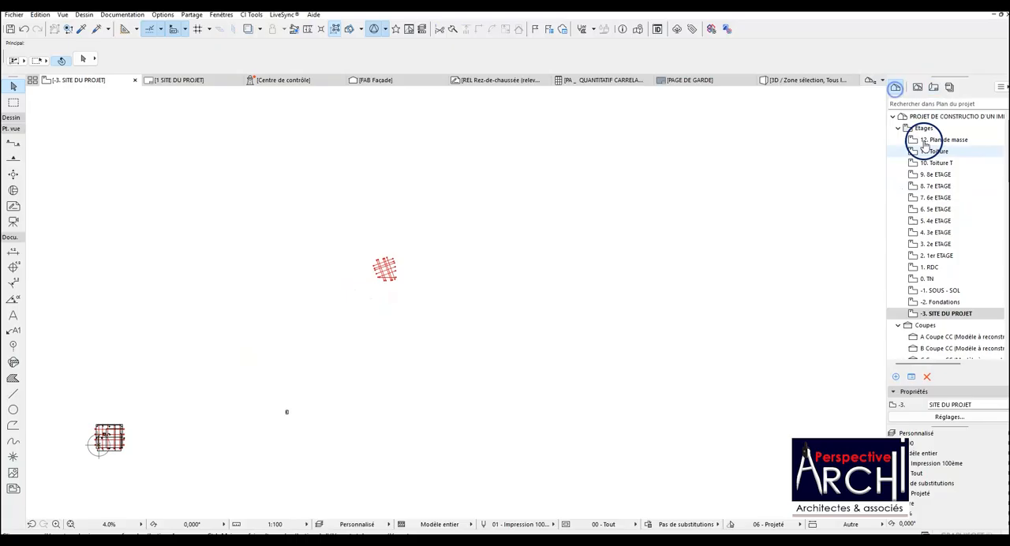
pyautogui.doubleClick(932, 268)
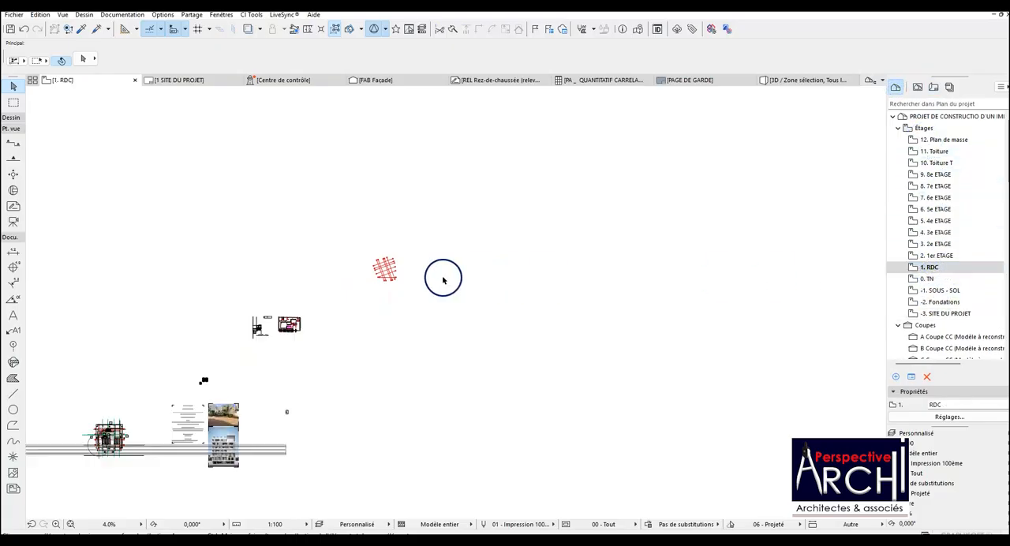
pyautogui.scroll(3, 227, 427)
pyautogui.click(219, 405)
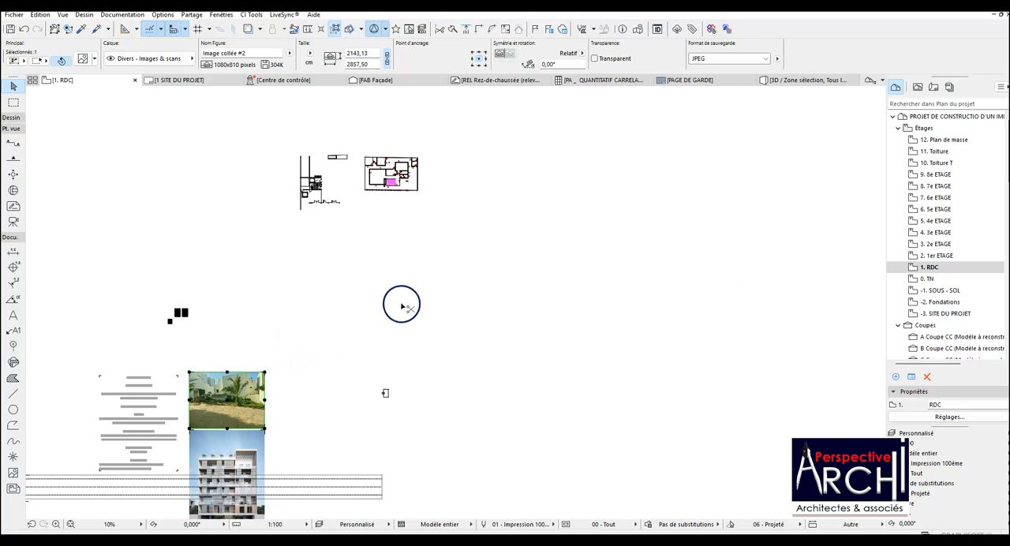
pyautogui.scroll(-4, 575, 339)
pyautogui.scroll(2, 279, 192)
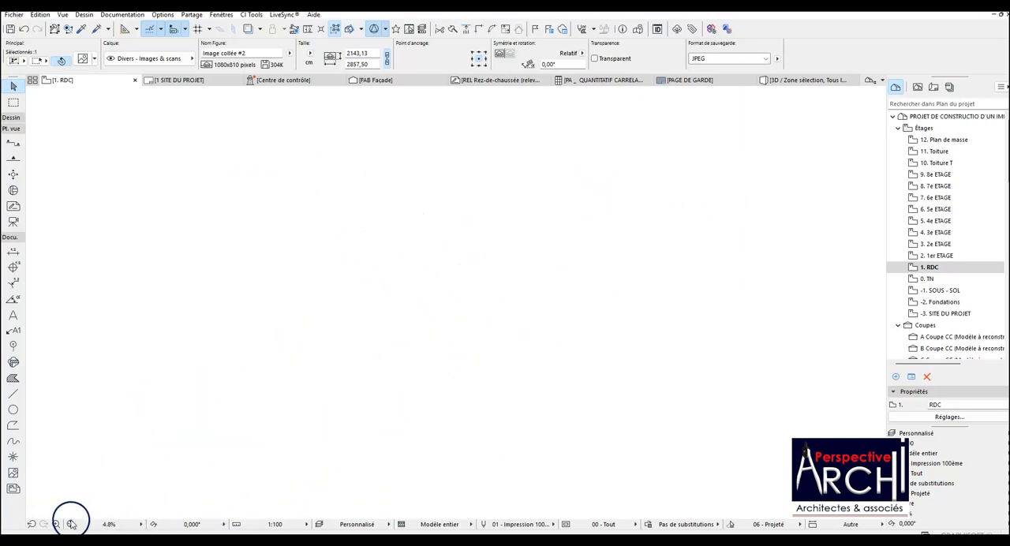
pyautogui.scroll(6, 205, 453)
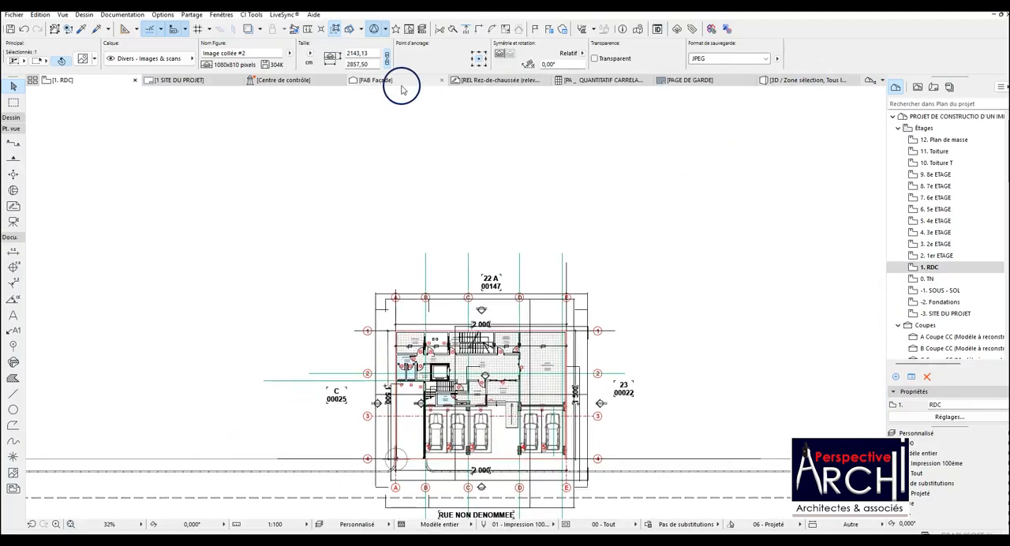
# Paste the site photo onto the 1 SITE DU PROJET layout at the centre of the current view, keeping the current zoom.
pyautogui.click(201, 82)
pyautogui.click(341, 173)
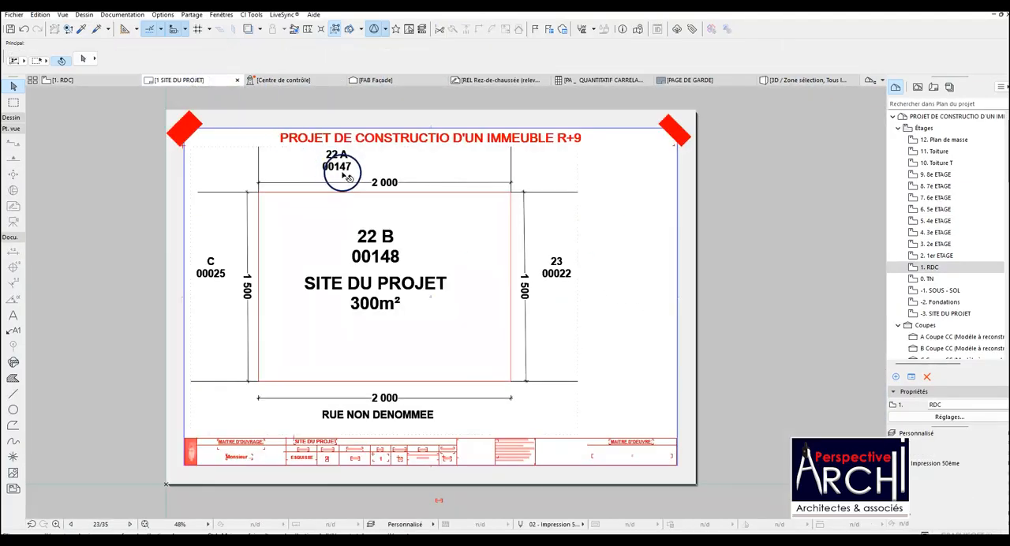
pyautogui.hotkey('ctrl', 'v')
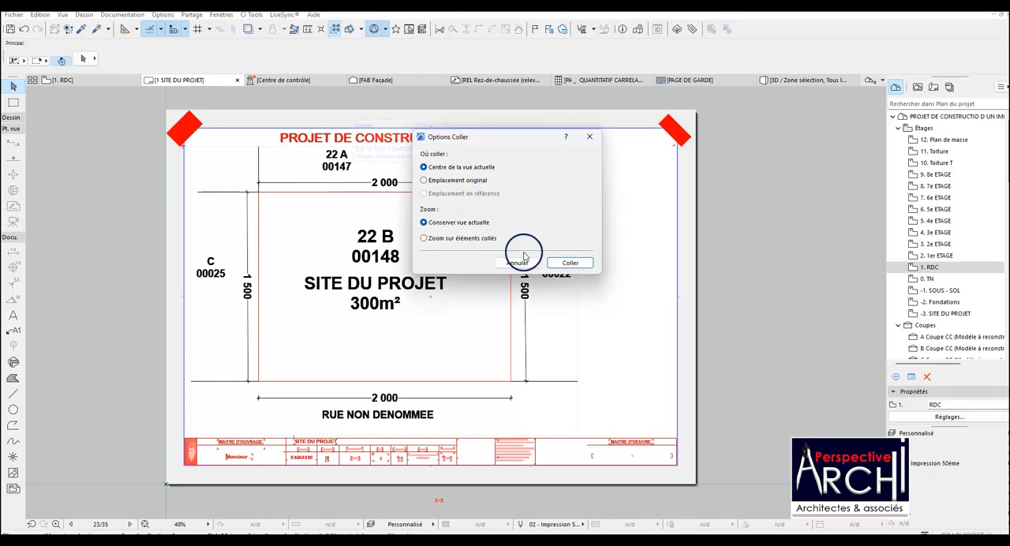
pyautogui.click(561, 264)
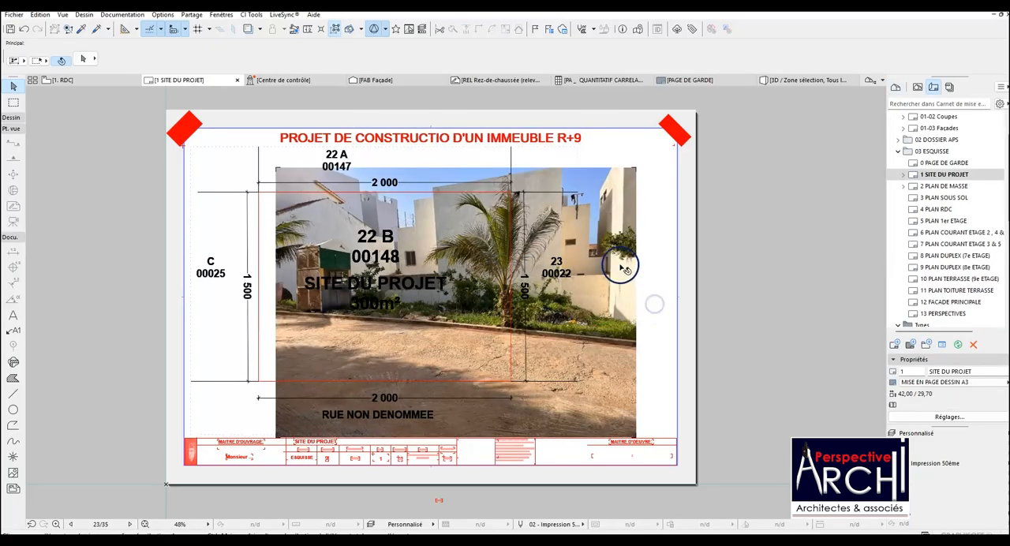
# Shrink the pasted photo to about 13.16 × 6.91 cm and move it to the sheet's lower-right area above the title block.
pyautogui.click(630, 207)
pyautogui.click(636, 168)
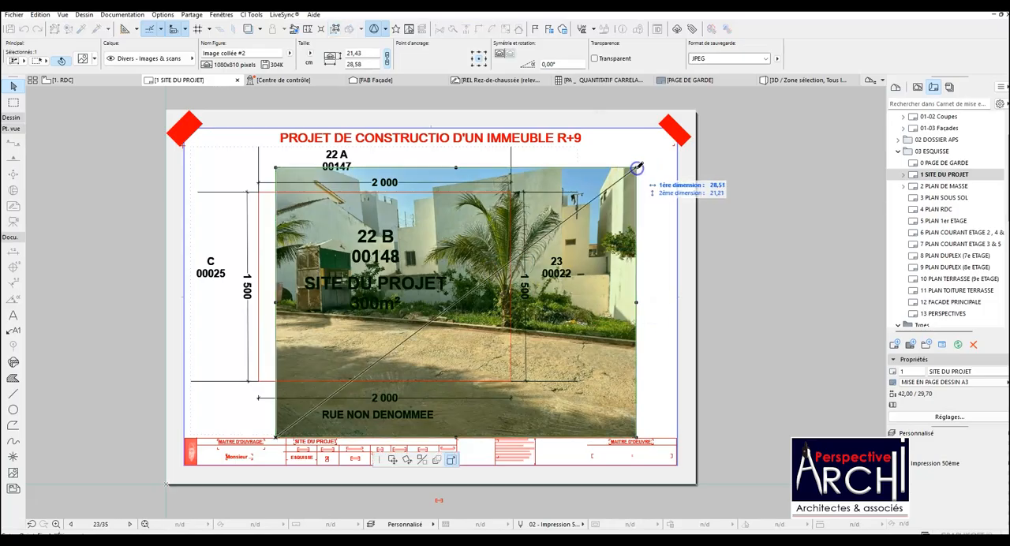
pyautogui.click(442, 349)
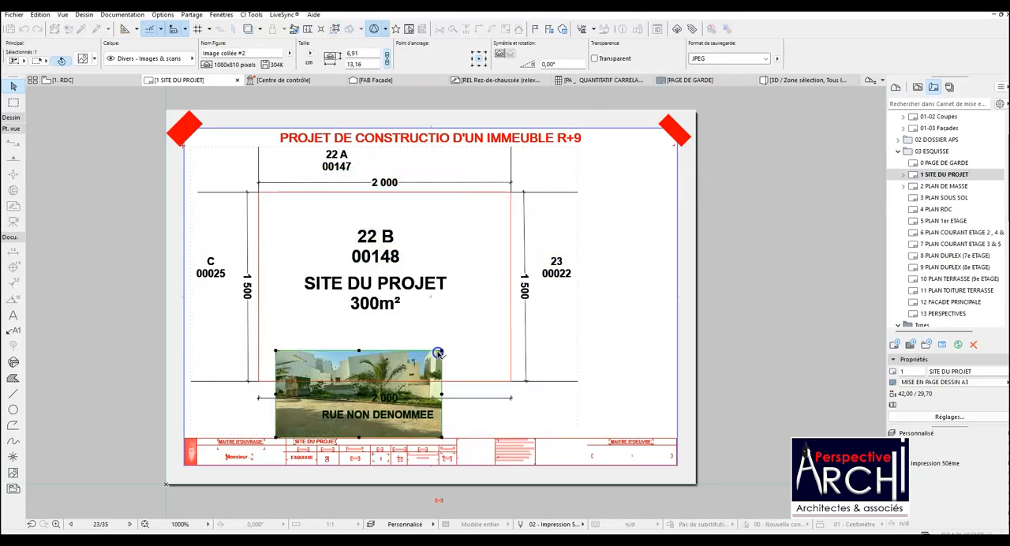
pyautogui.click(363, 373)
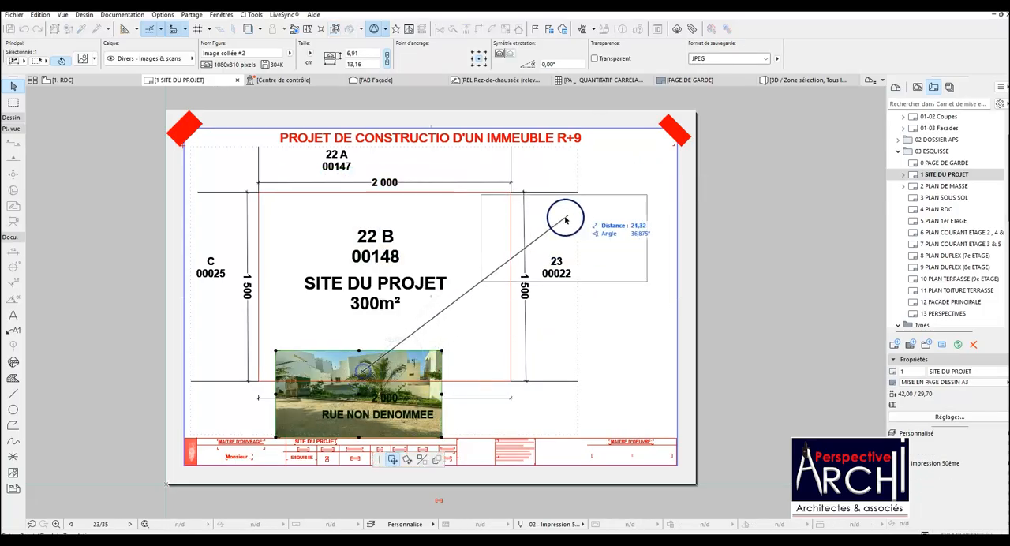
pyautogui.click(592, 368)
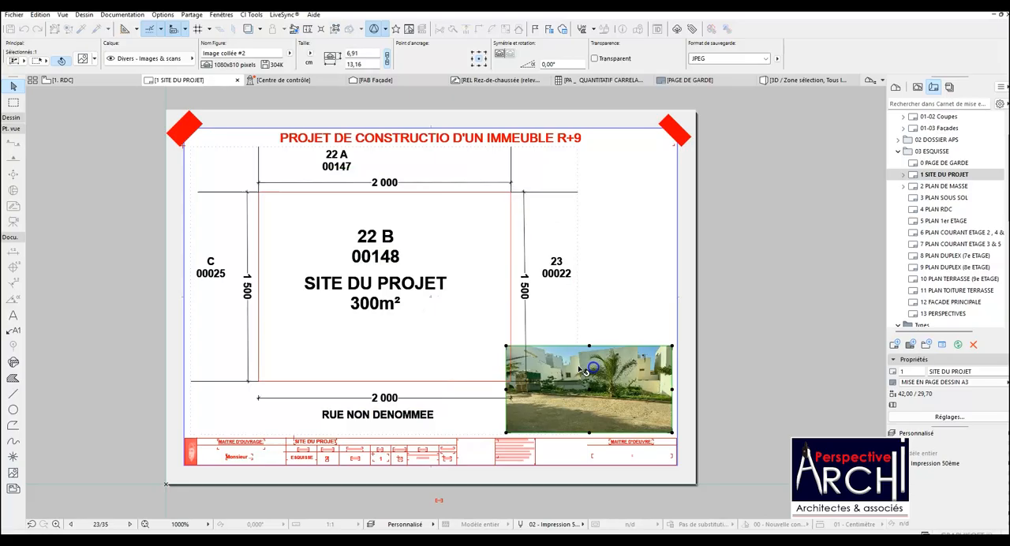
# Resize the photo to about 10.79 × 9.25 cm from its upper-left corner and move it flush against the sheet frame's right edge.
pyautogui.click(505, 347)
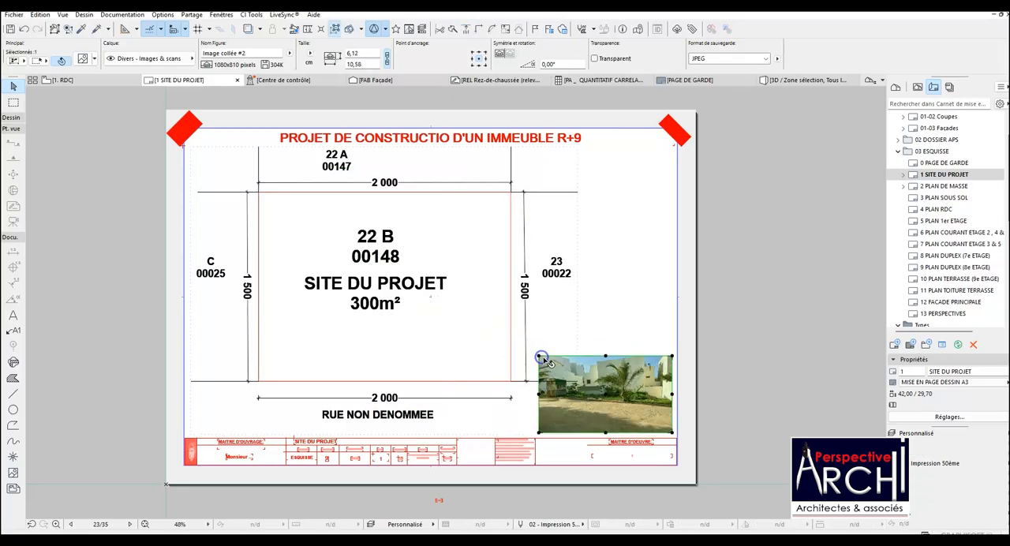
pyautogui.click(537, 316)
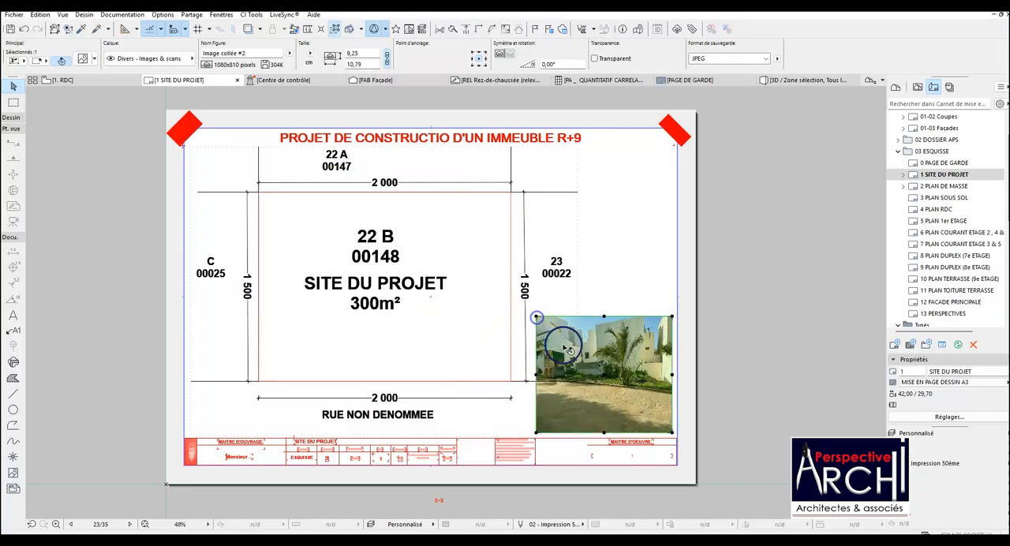
pyautogui.scroll(1, 576, 355)
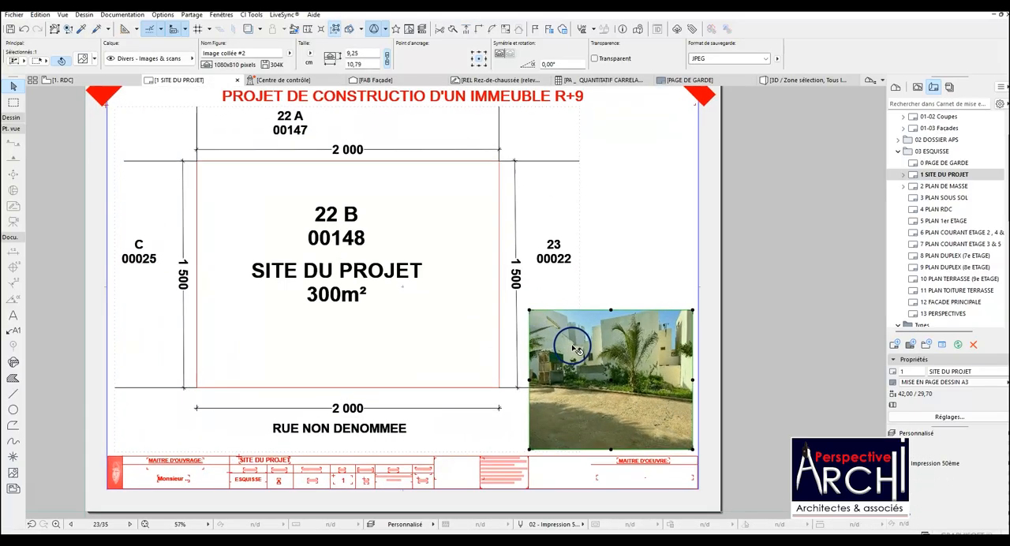
pyautogui.click(610, 380)
pyautogui.scroll(-2, 610, 379)
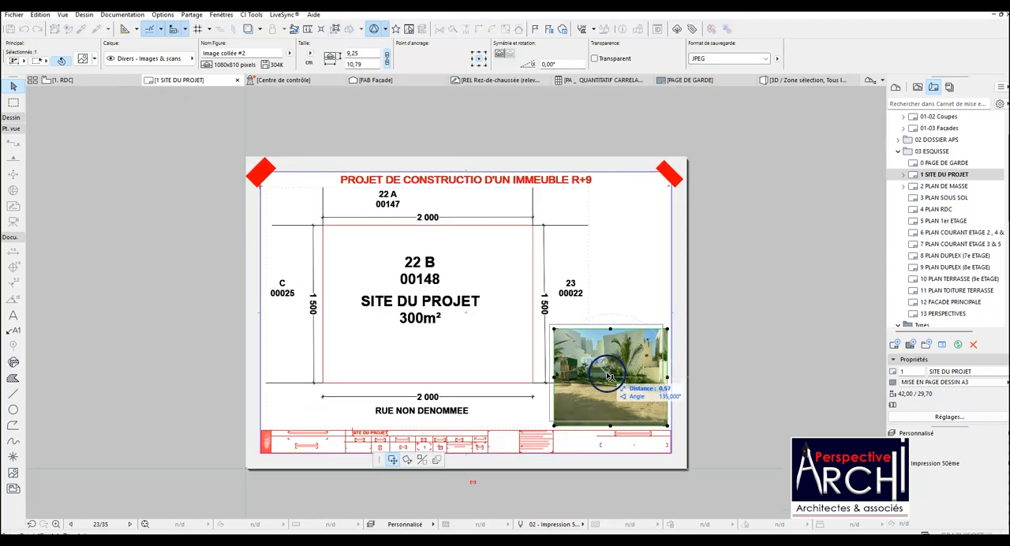
pyautogui.scroll(3, 611, 379)
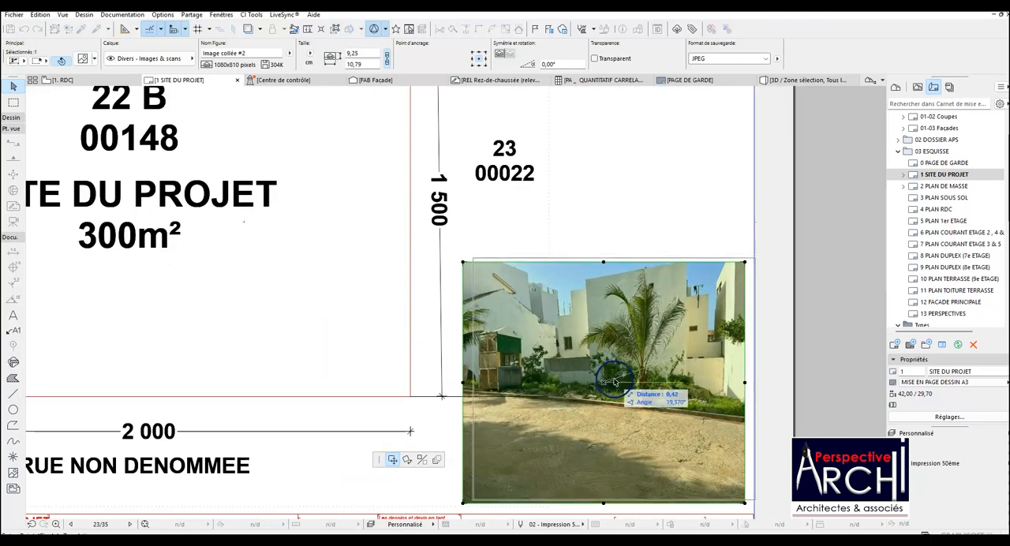
pyautogui.scroll(-2, 611, 379)
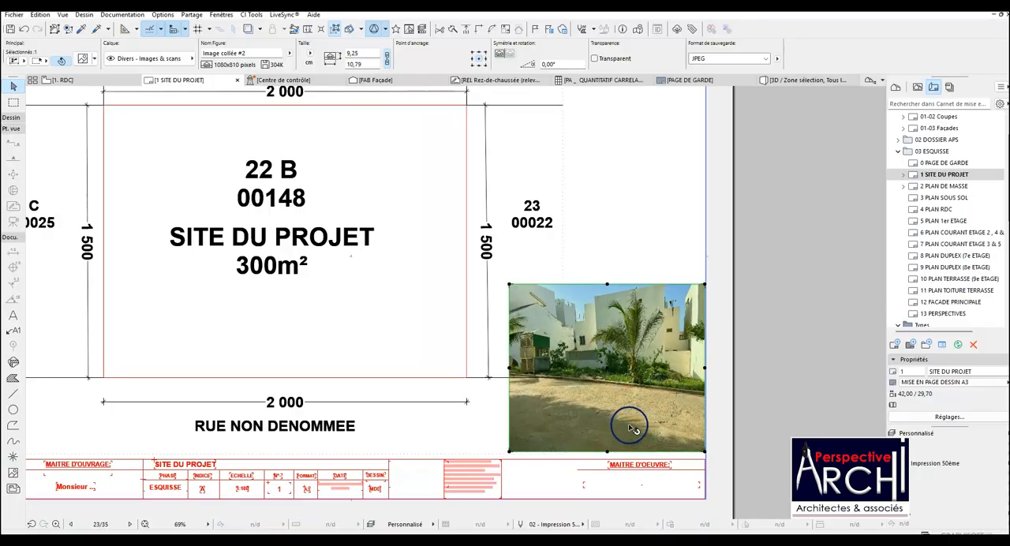
pyautogui.scroll(2, 631, 428)
pyautogui.scroll(-2, 513, 375)
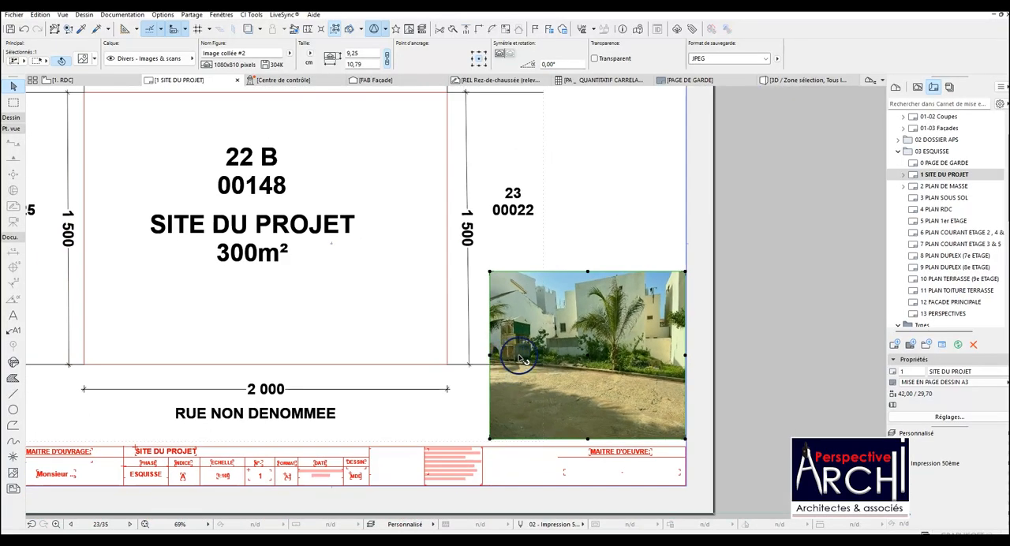
pyautogui.press('Escape')
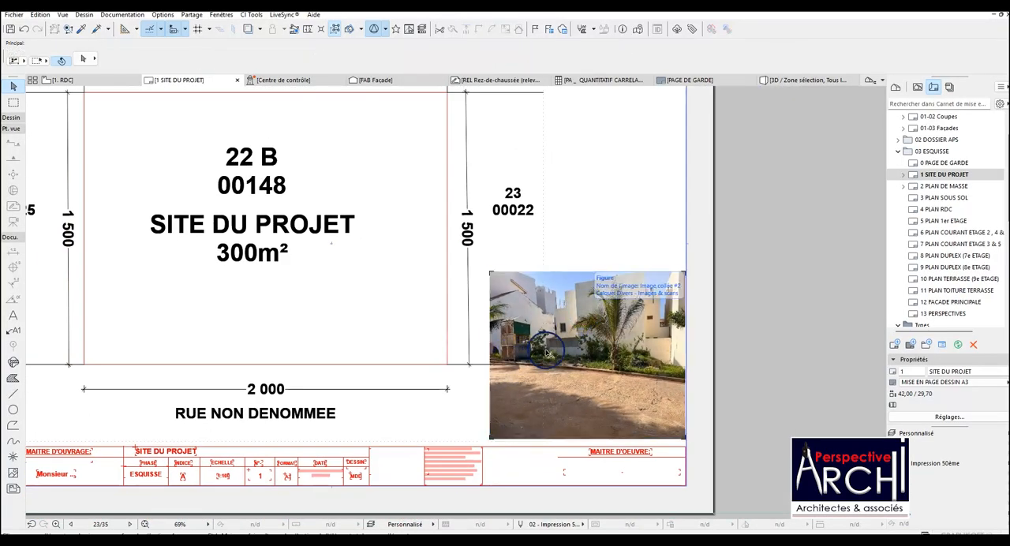
pyautogui.scroll(-1, 552, 347)
pyautogui.scroll(-1, 642, 300)
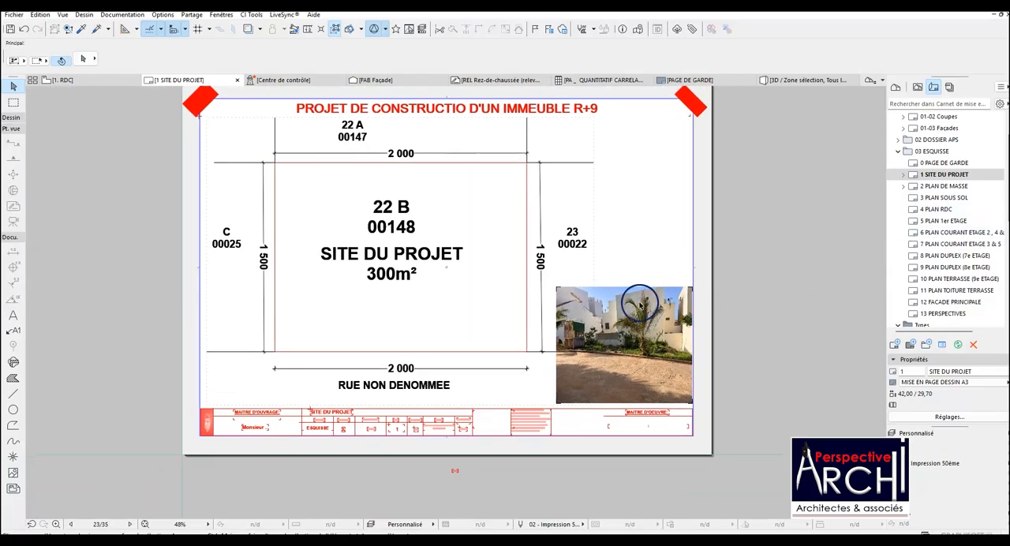
# Examine the title block of layout 2 PLAN DE MASSE and compare the sheet with layout 1 SITE DU PROJET.
pyautogui.doubleClick(942, 186)
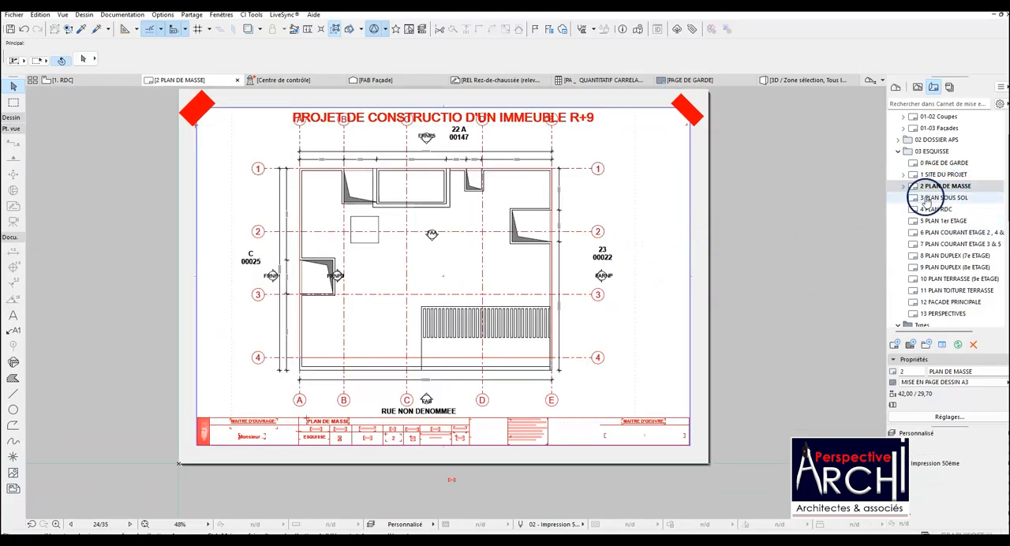
pyautogui.scroll(2, 643, 440)
pyautogui.scroll(1, 643, 440)
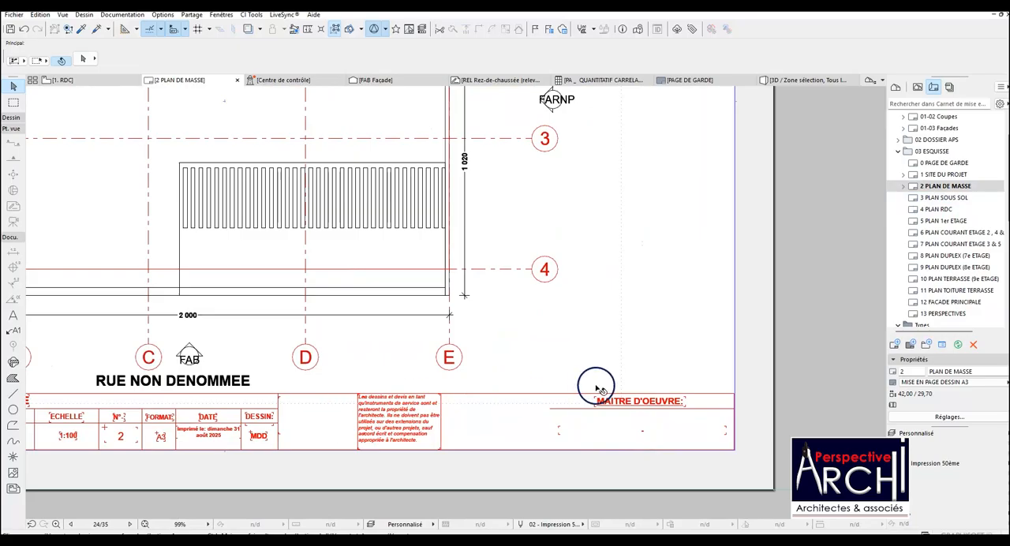
pyautogui.scroll(-4, 820, 302)
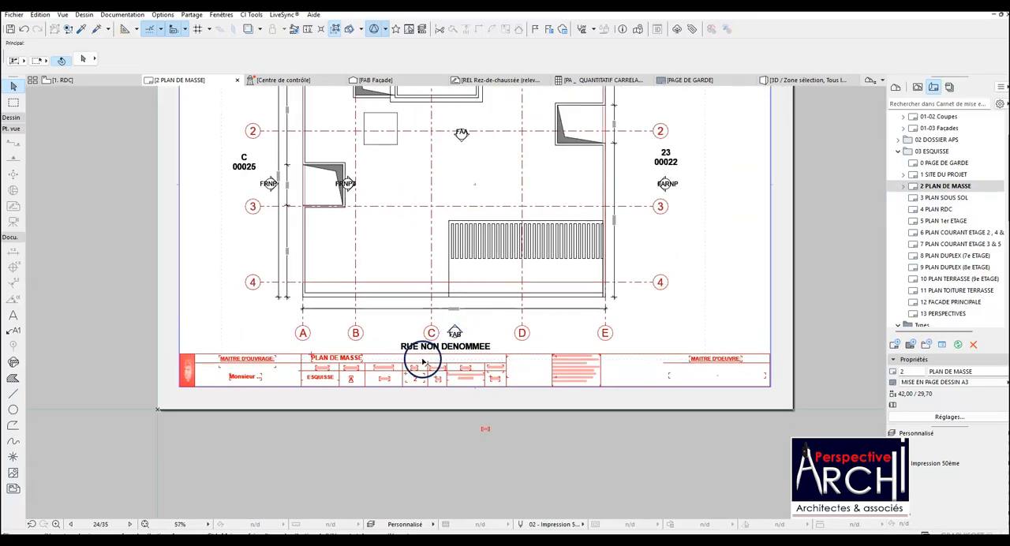
pyautogui.scroll(1, 466, 347)
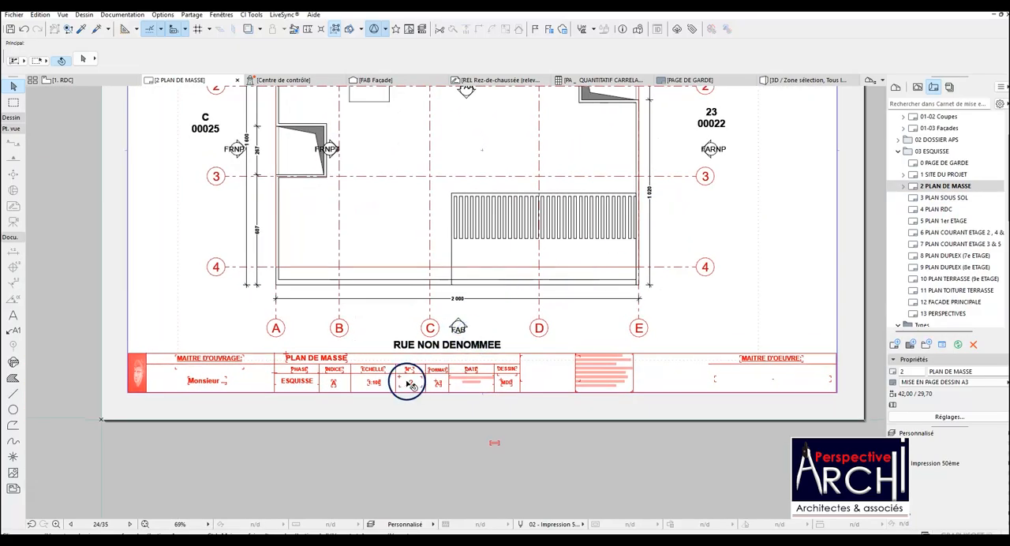
pyautogui.scroll(1, 408, 383)
pyautogui.click(920, 188)
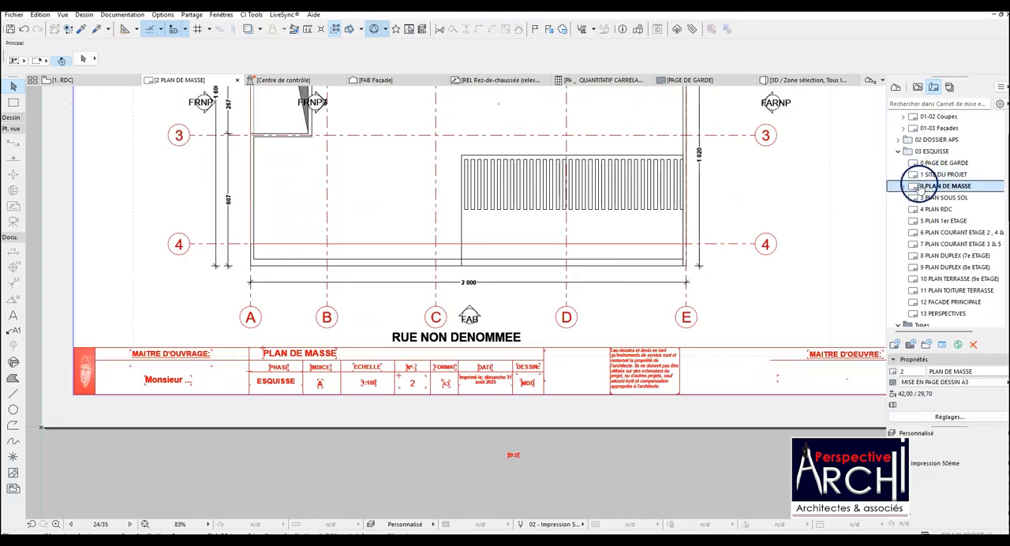
pyautogui.scroll(2, 395, 377)
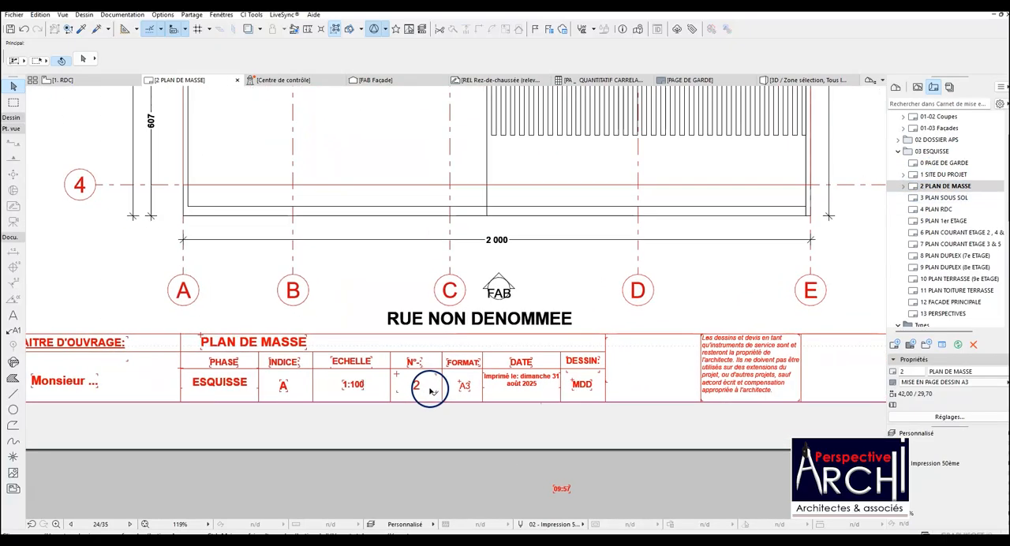
pyautogui.scroll(-2, 436, 387)
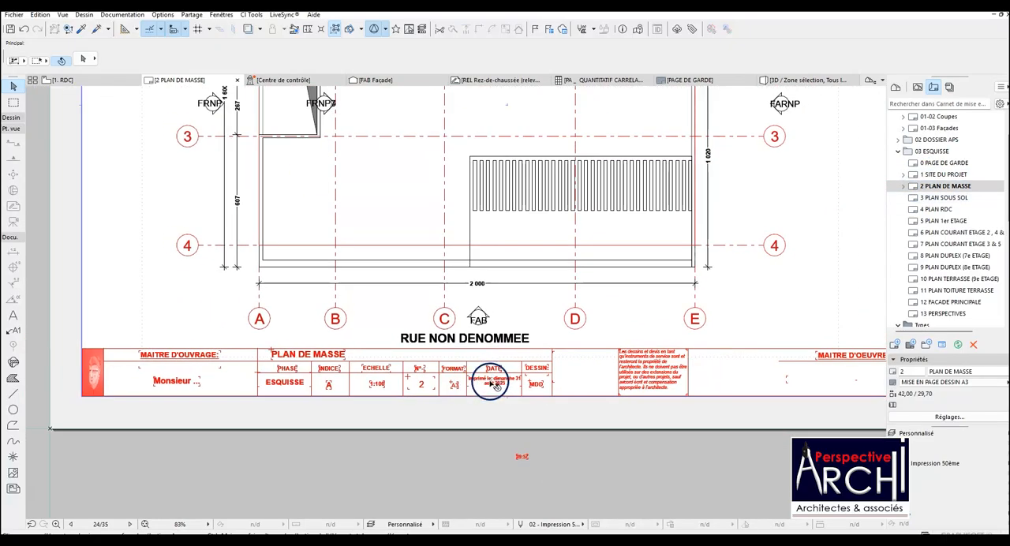
pyautogui.scroll(4, 178, 382)
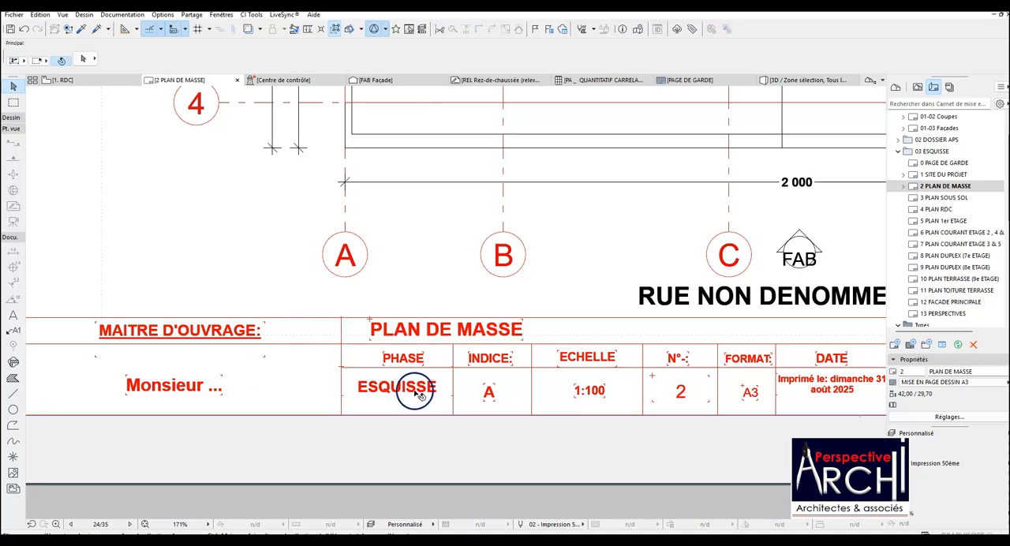
pyautogui.scroll(-1, 423, 390)
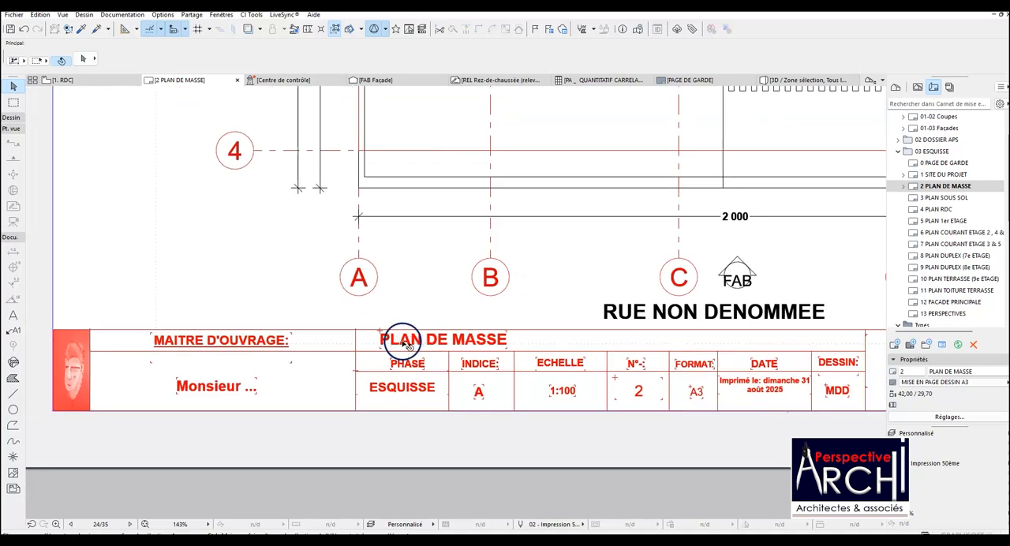
pyautogui.doubleClick(943, 174)
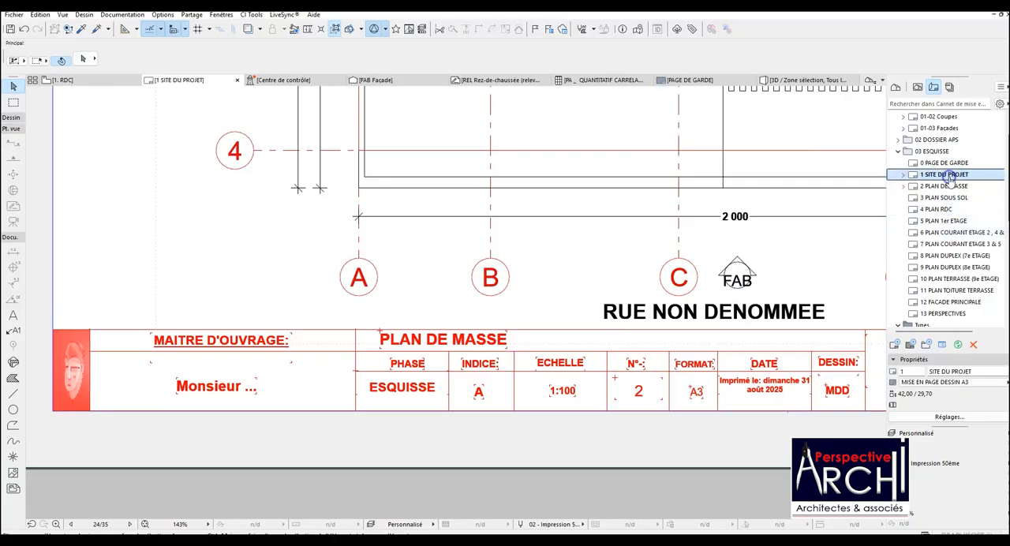
pyautogui.scroll(-6, 509, 339)
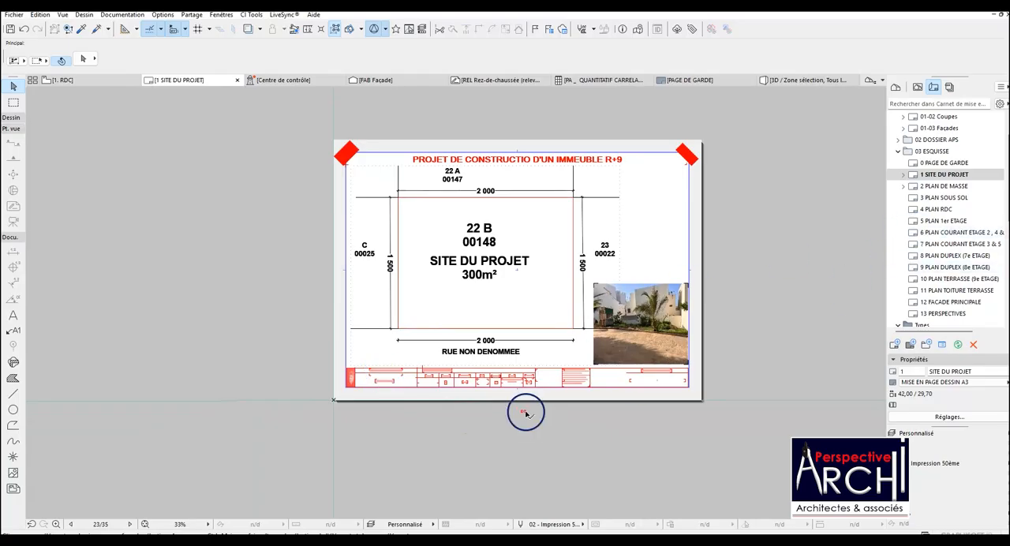
pyautogui.doubleClick(967, 186)
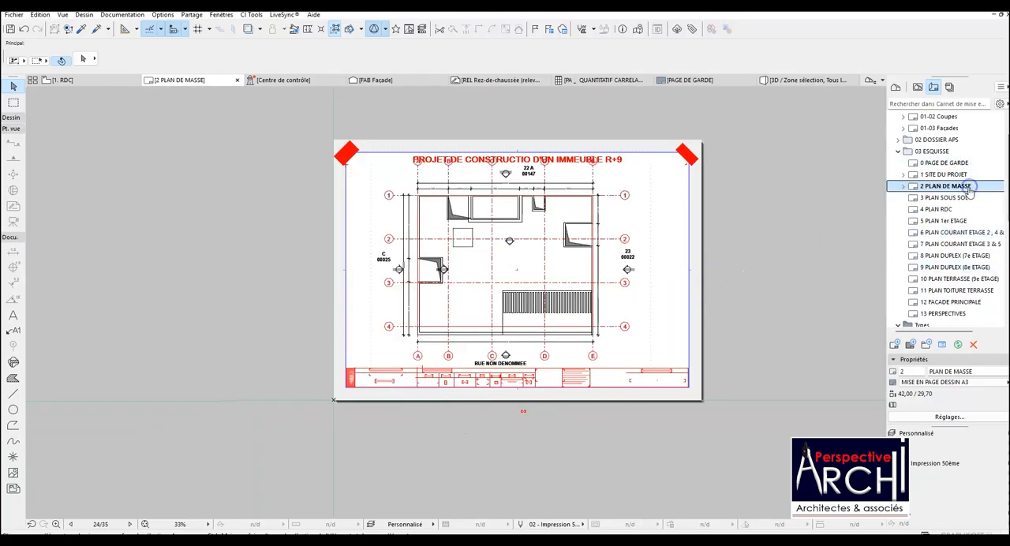
# Place the -1. SOUS - SOL view at the centre of layout 3 PLAN SOUS SOL.
pyautogui.doubleClick(966, 198)
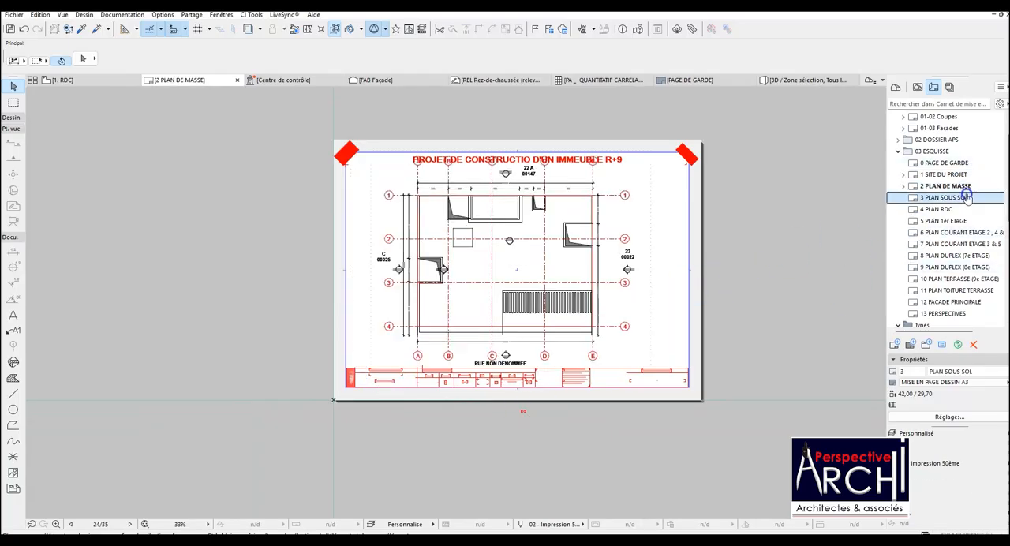
pyautogui.click(915, 88)
pyautogui.click(951, 151)
pyautogui.moveTo(855, 172)
pyautogui.mouseDown()
pyautogui.moveTo(520, 244)
pyautogui.moveTo(517, 270)
pyautogui.mouseUp()
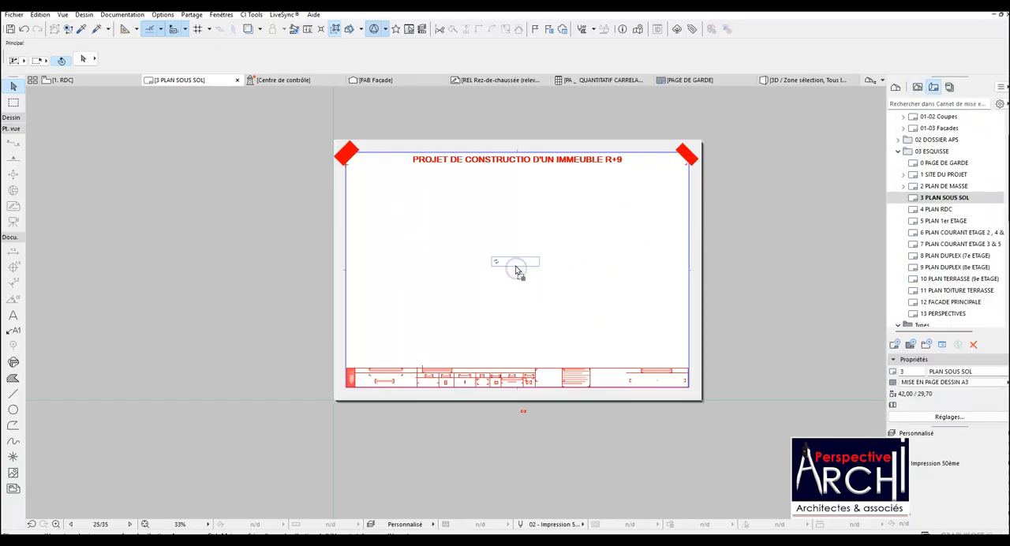
# Crop the basement drawing's frame at the top to the project title and at the left to inside the sheet border.
pyautogui.click(514, 263)
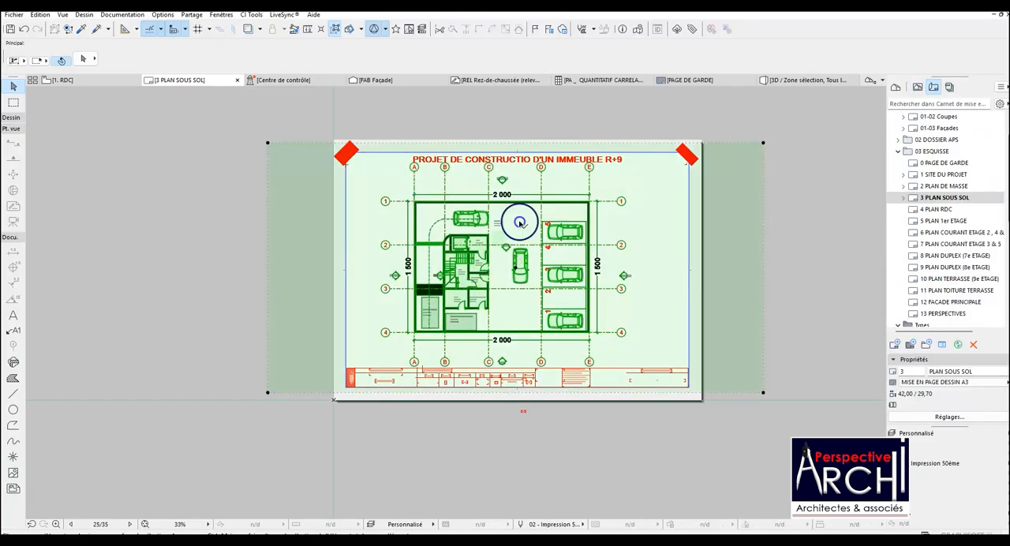
pyautogui.click(553, 145)
pyautogui.click(553, 160)
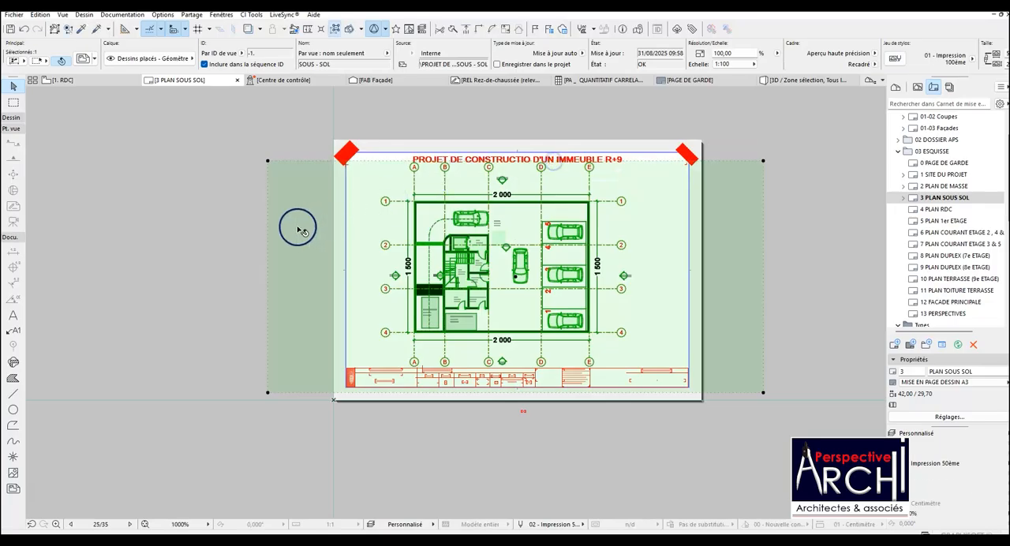
pyautogui.click(268, 232)
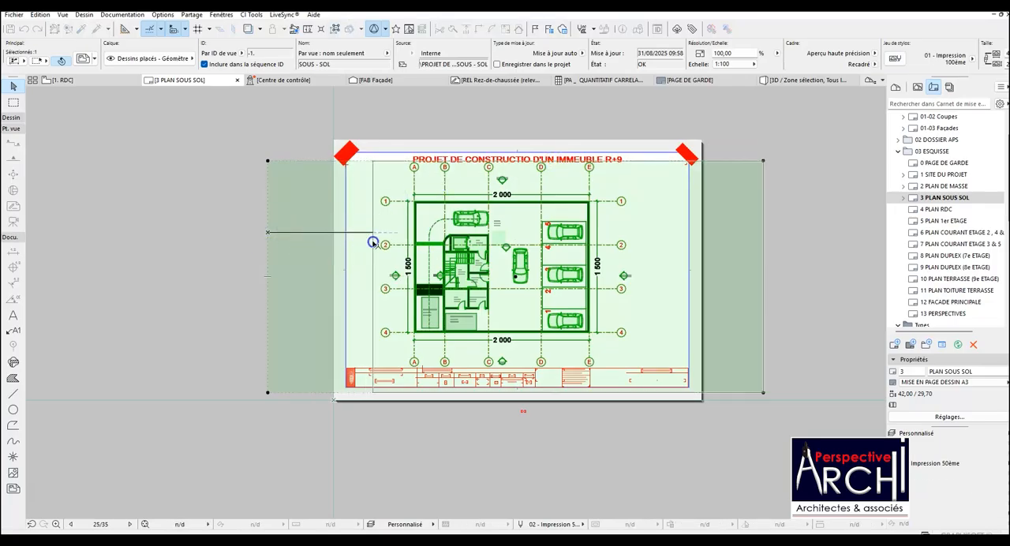
pyautogui.click(347, 232)
# Crop the basement drawing's frame at the bottom to the title block and at the right to just beyond the axis bubbles, and deselect it.
pyautogui.scroll(3, 542, 395)
pyautogui.scroll(1, 545, 400)
pyautogui.click(546, 400)
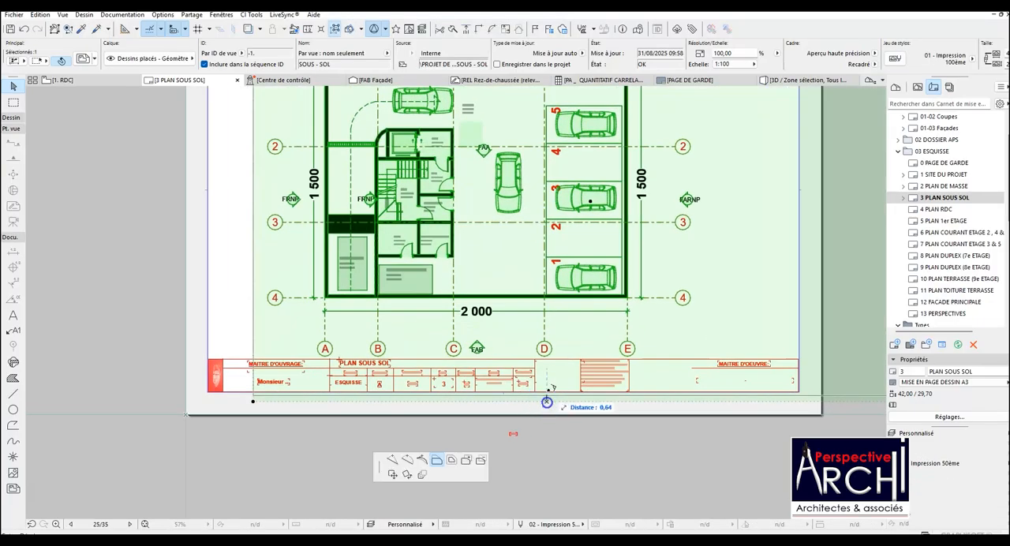
pyautogui.click(553, 355)
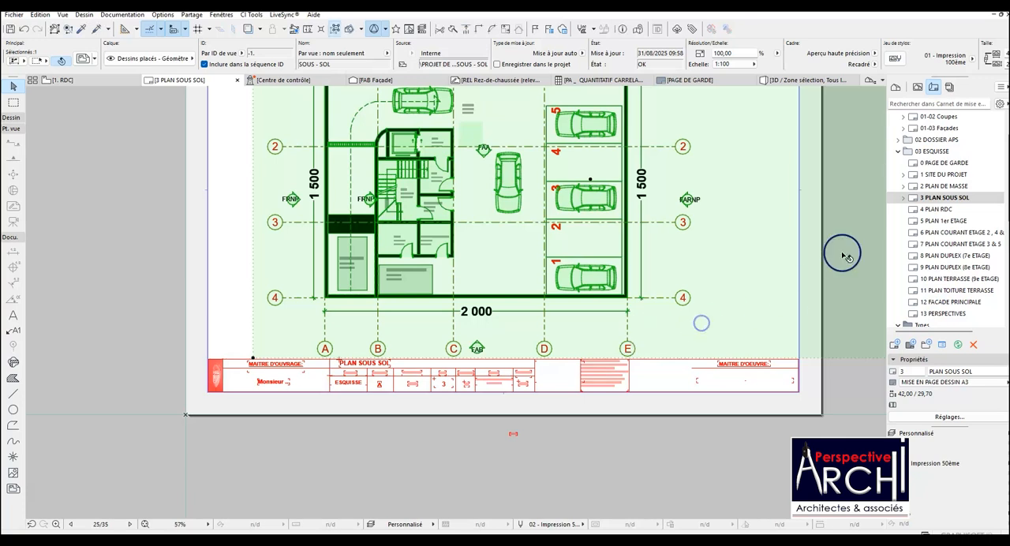
pyautogui.scroll(-3, 741, 276)
pyautogui.click(779, 255)
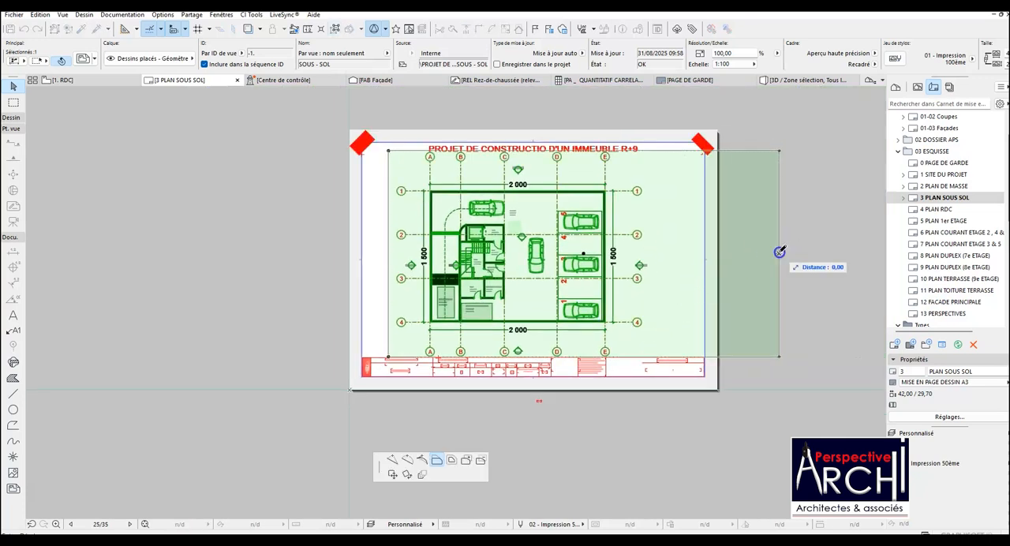
pyautogui.click(647, 265)
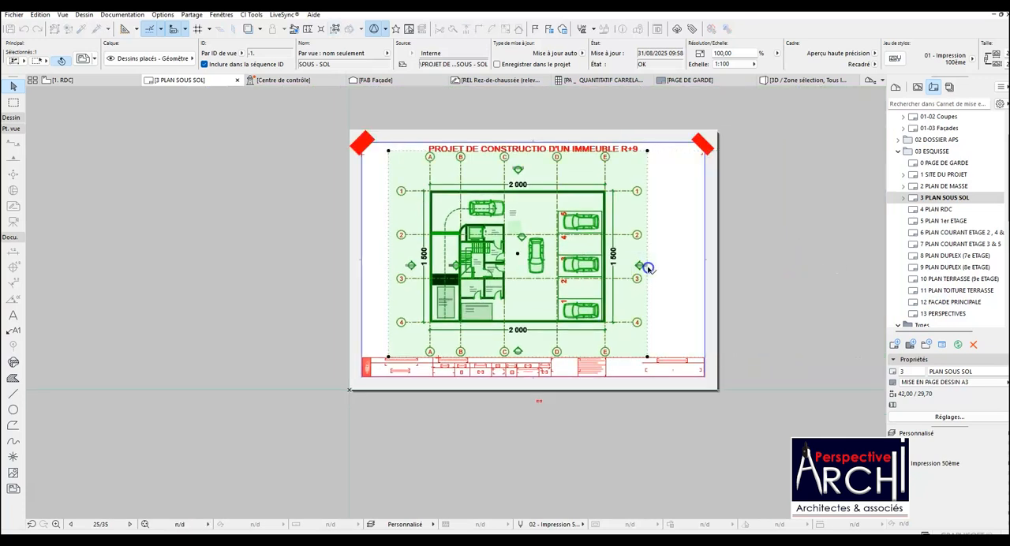
pyautogui.scroll(3, 558, 233)
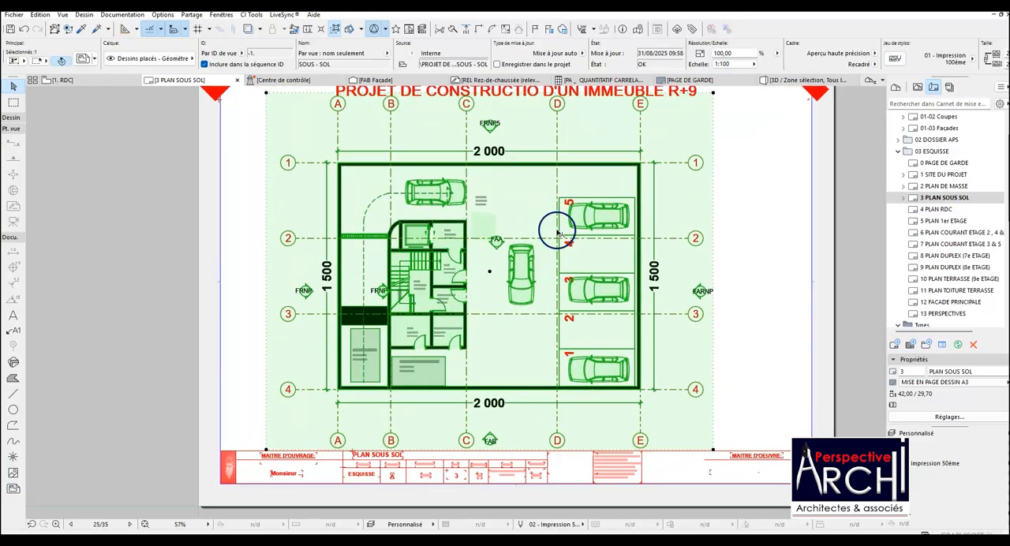
pyautogui.scroll(-2, 558, 260)
pyautogui.press('Escape')
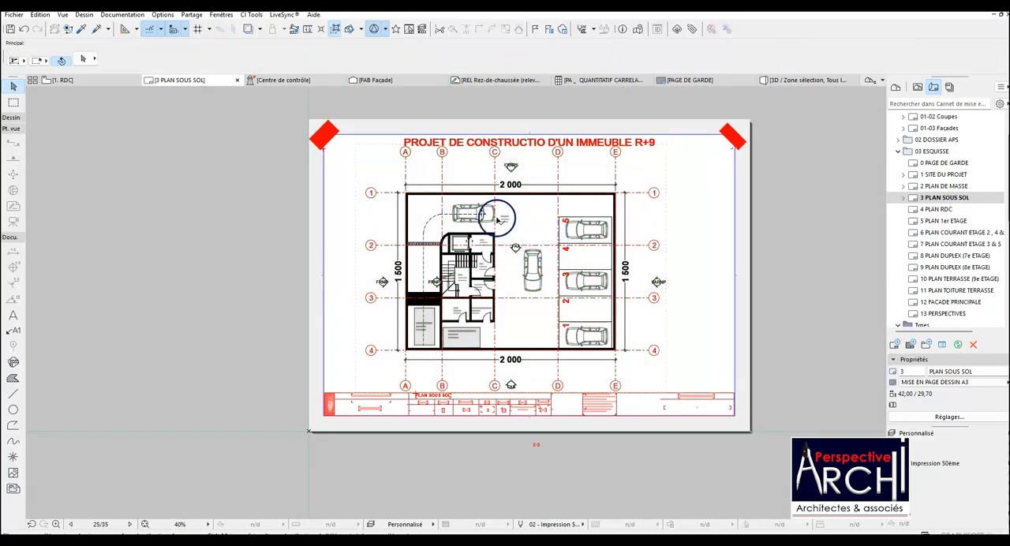
pyautogui.scroll(3, 497, 219)
pyautogui.scroll(-2, 493, 215)
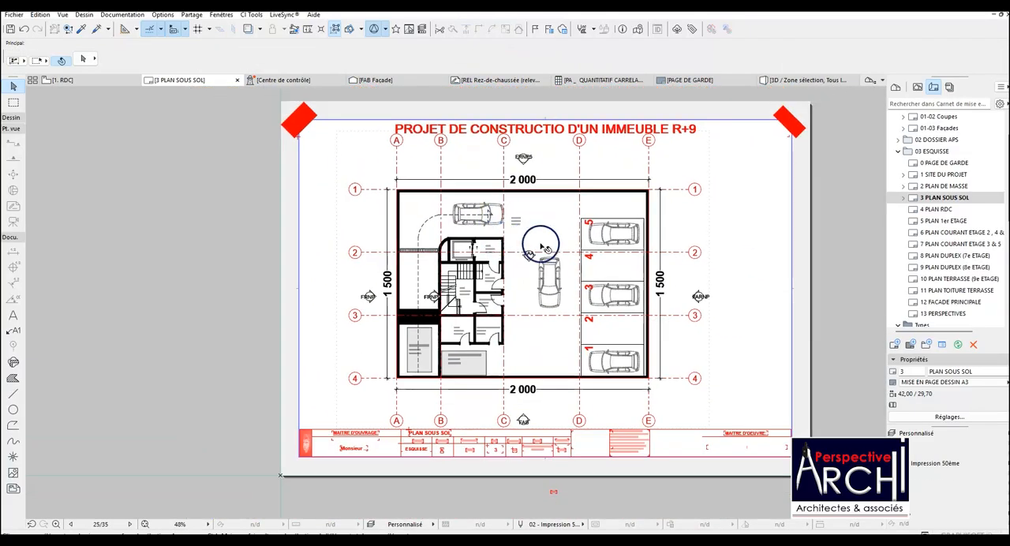
# Place the 1. RDC view at the centre of layout 4 PLAN RDC.
pyautogui.click(949, 210)
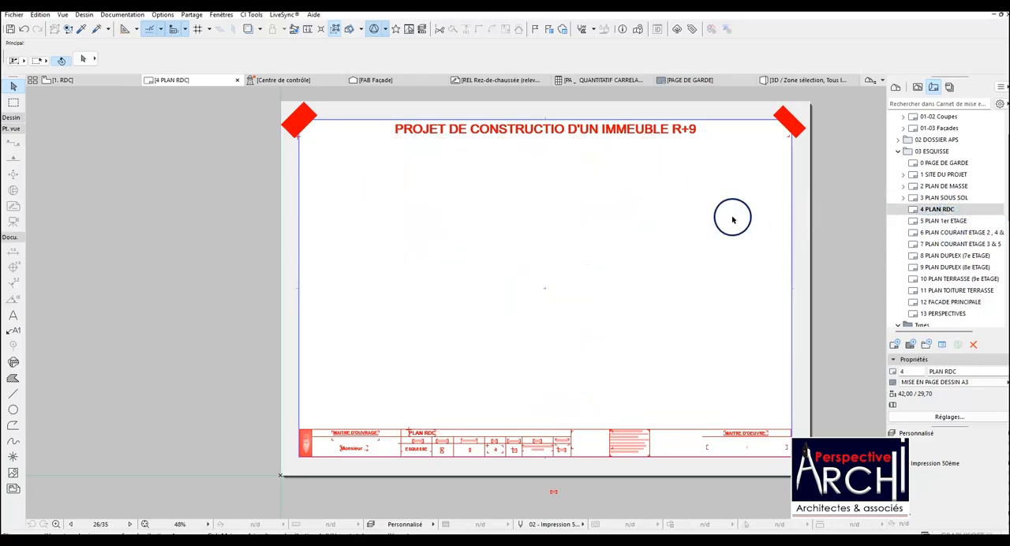
pyautogui.click(915, 87)
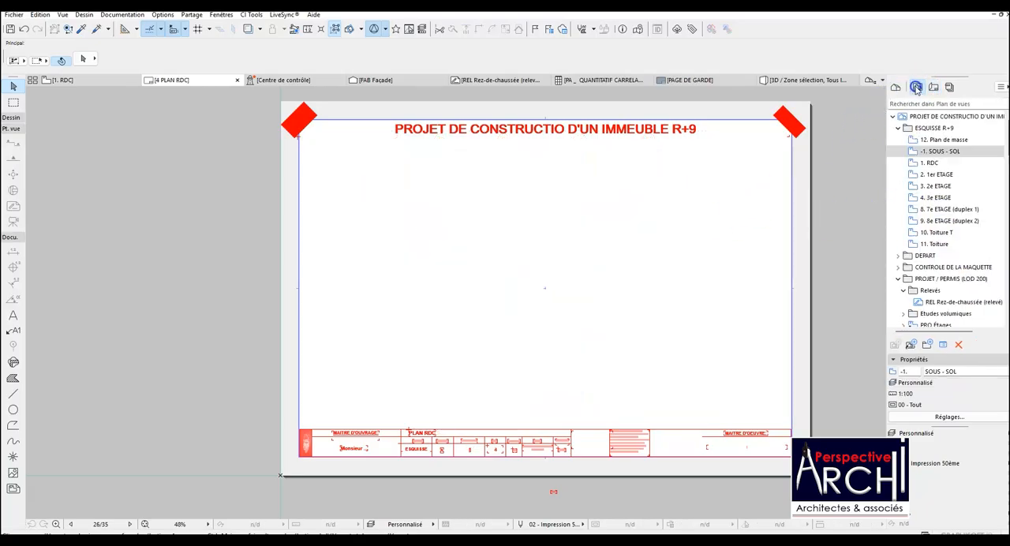
pyautogui.moveTo(935, 158)
pyautogui.mouseDown()
pyautogui.moveTo(870, 163)
pyautogui.moveTo(543, 286)
pyautogui.moveTo(550, 291)
pyautogui.mouseUp()
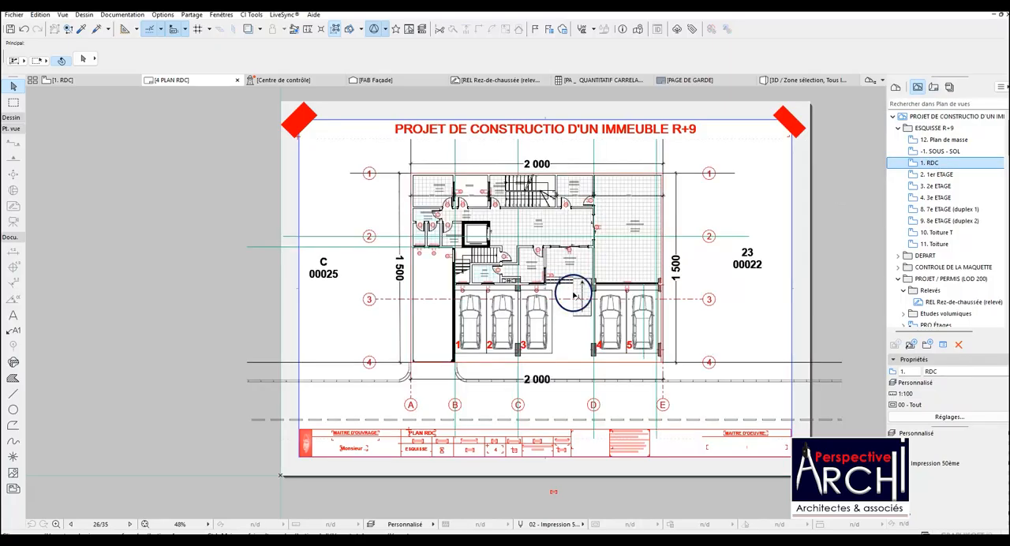
# Crop the RDC drawing's left and right sides inside the sheet border and its lower edge above the title block, and deselect it.
pyautogui.click(250, 293)
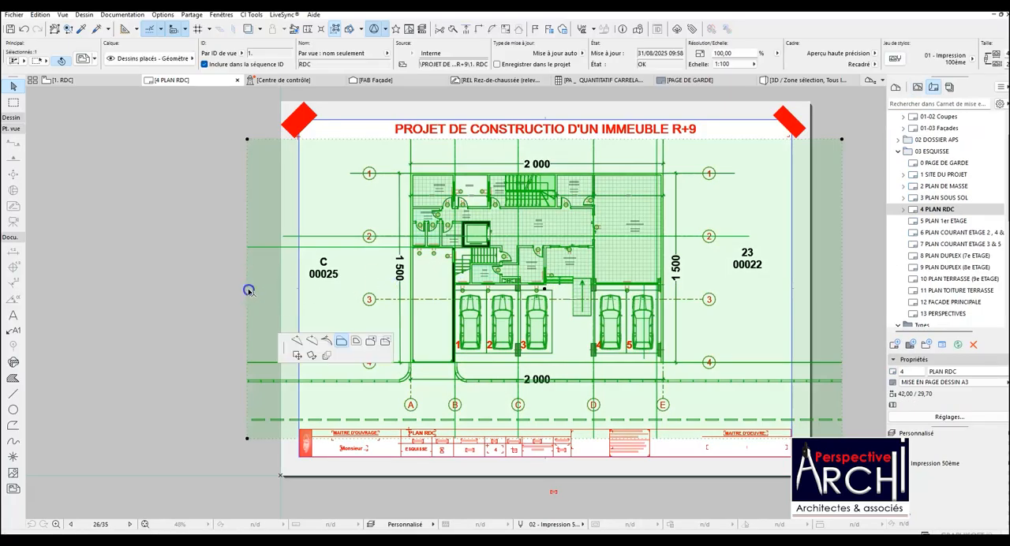
pyautogui.click(306, 290)
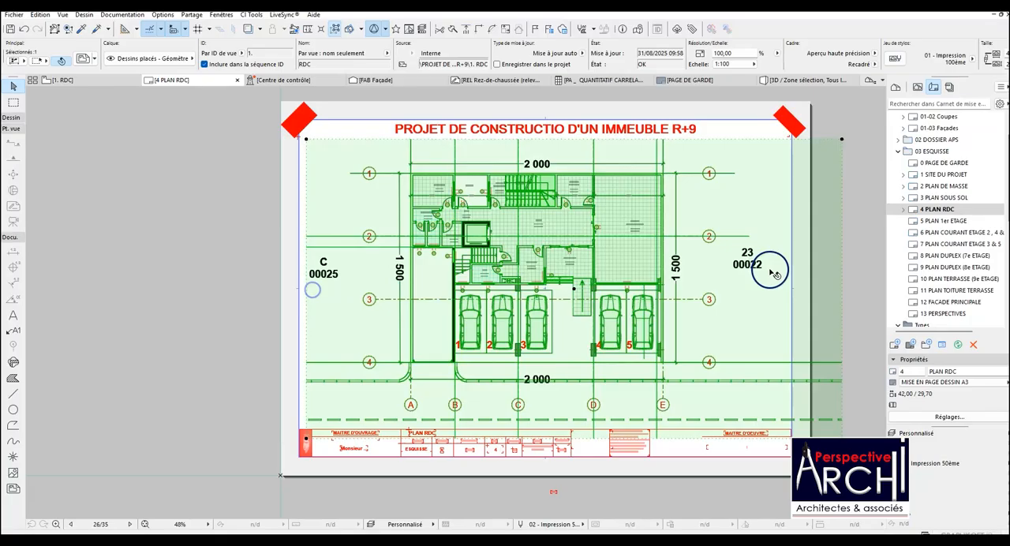
pyautogui.click(840, 267)
pyautogui.click(767, 267)
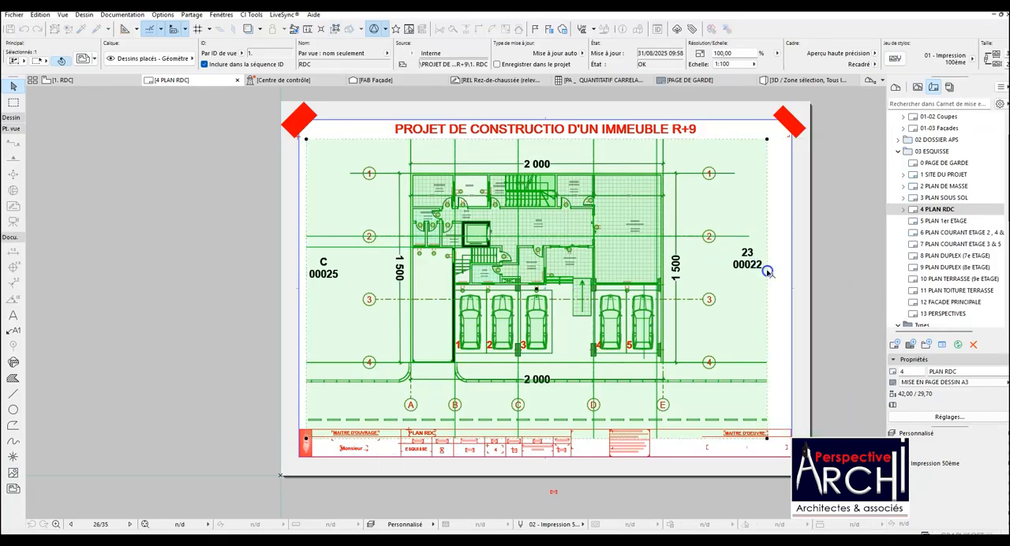
pyautogui.click(578, 440)
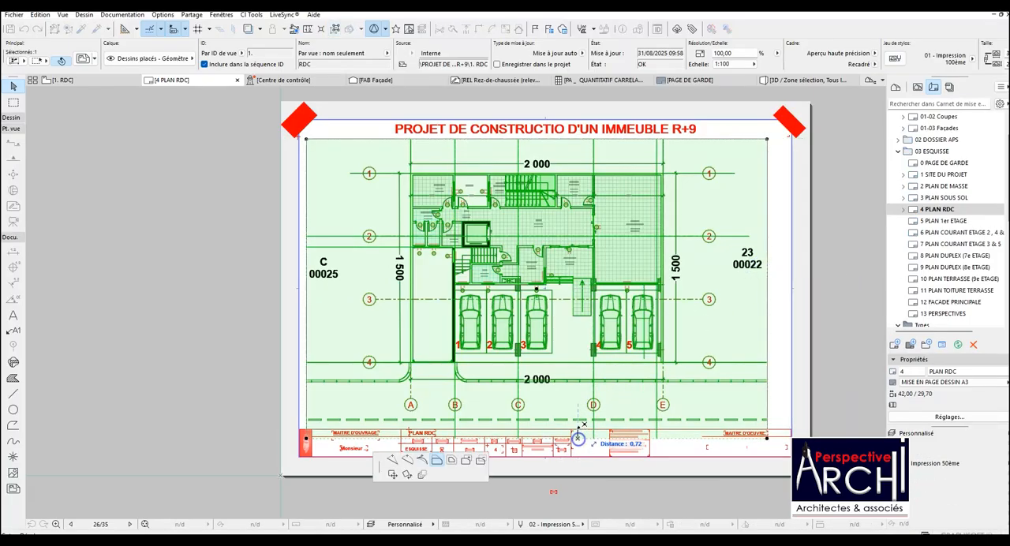
pyautogui.click(577, 413)
pyautogui.click(665, 368)
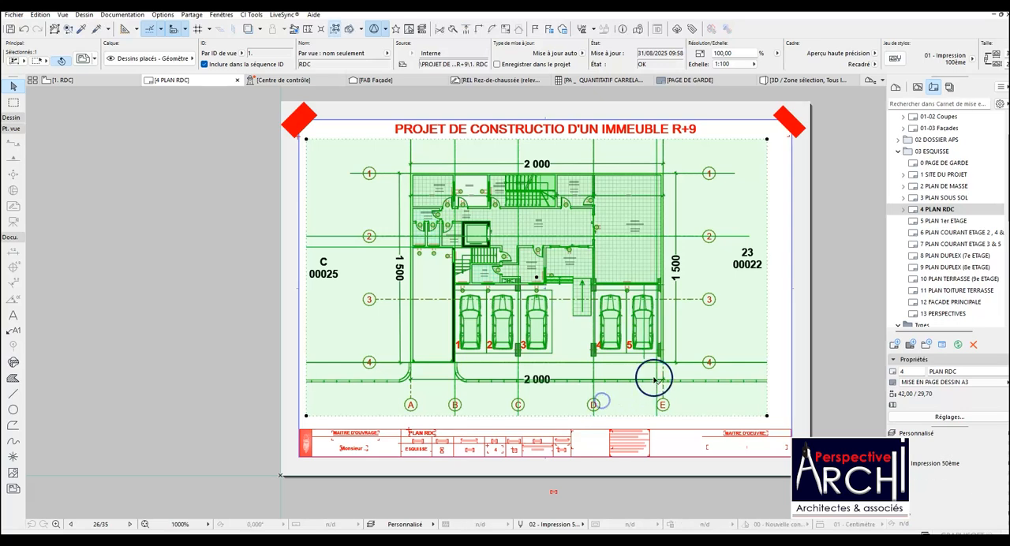
pyautogui.scroll(3, 667, 367)
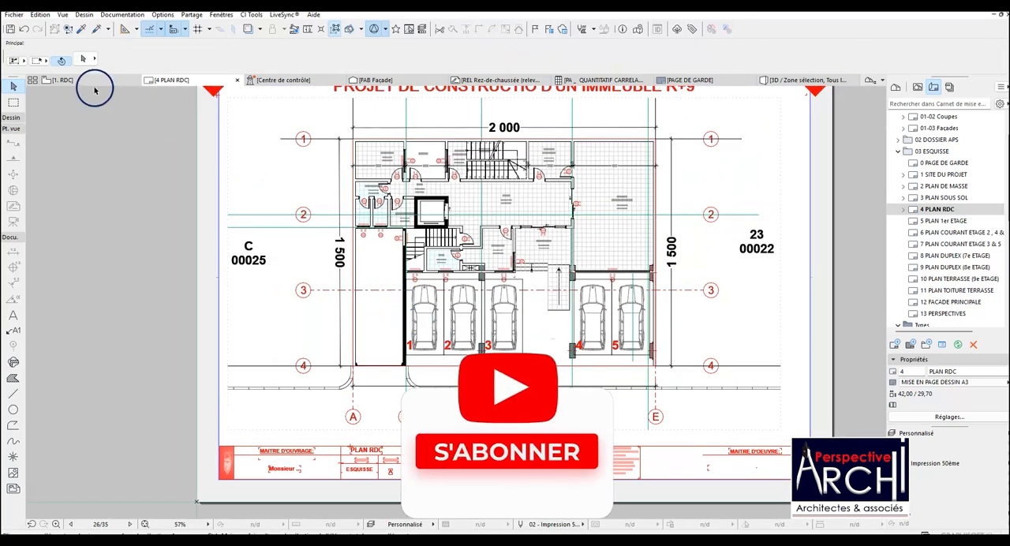
# Compare the 1. RDC floor plan with the basement drawing on layout 3 PLAN SOUS SOL.
pyautogui.click(100, 81)
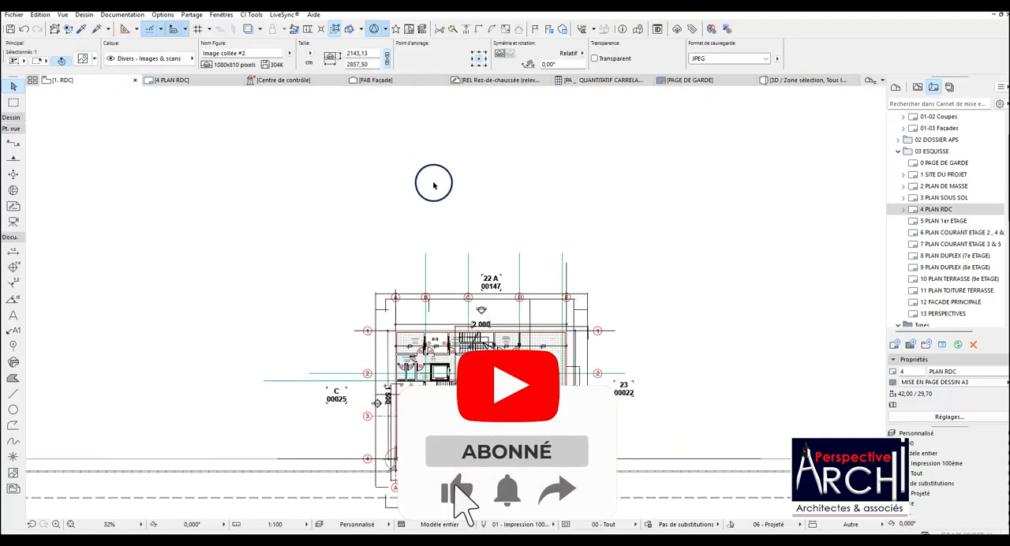
pyautogui.scroll(5, 434, 306)
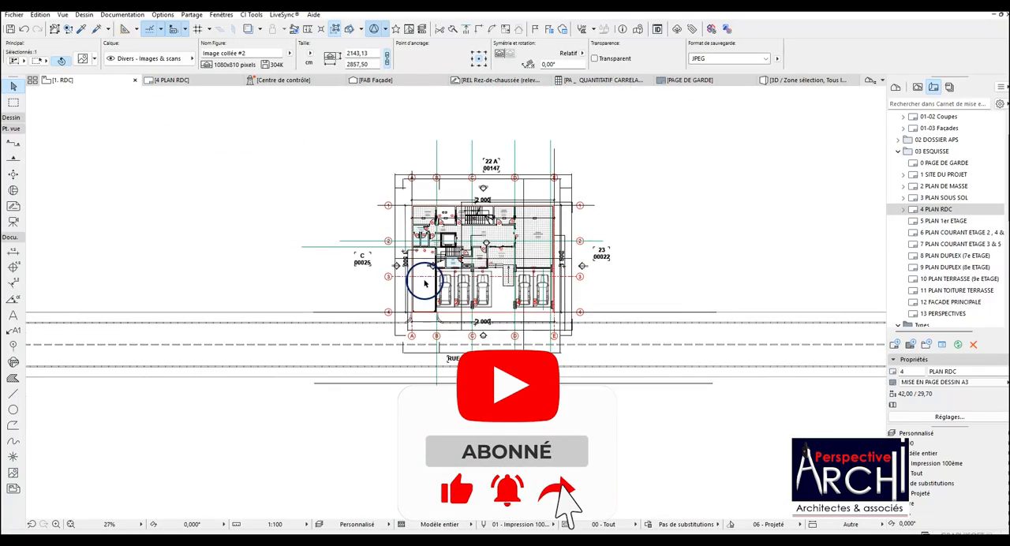
pyautogui.rightClick(79, 82)
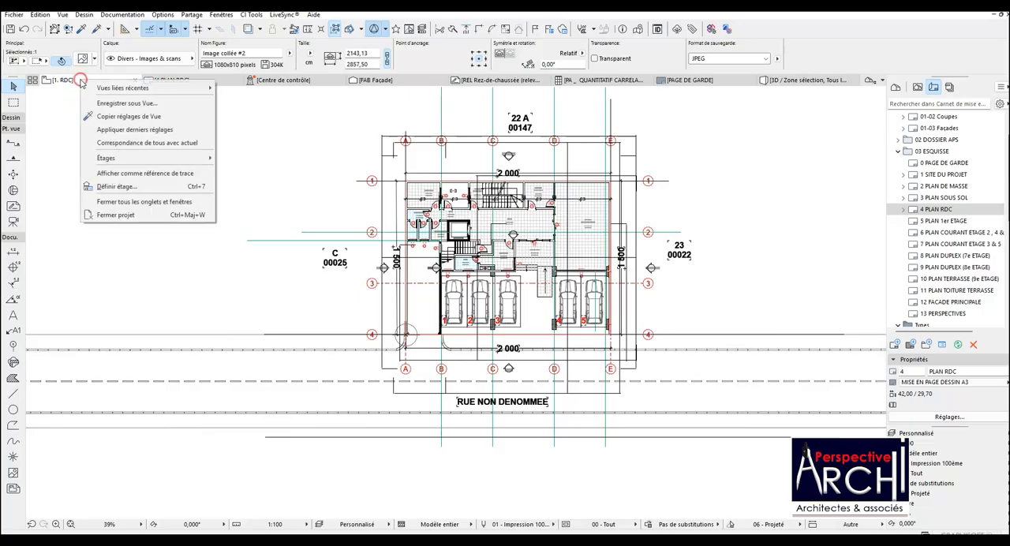
pyautogui.moveTo(110, 161)
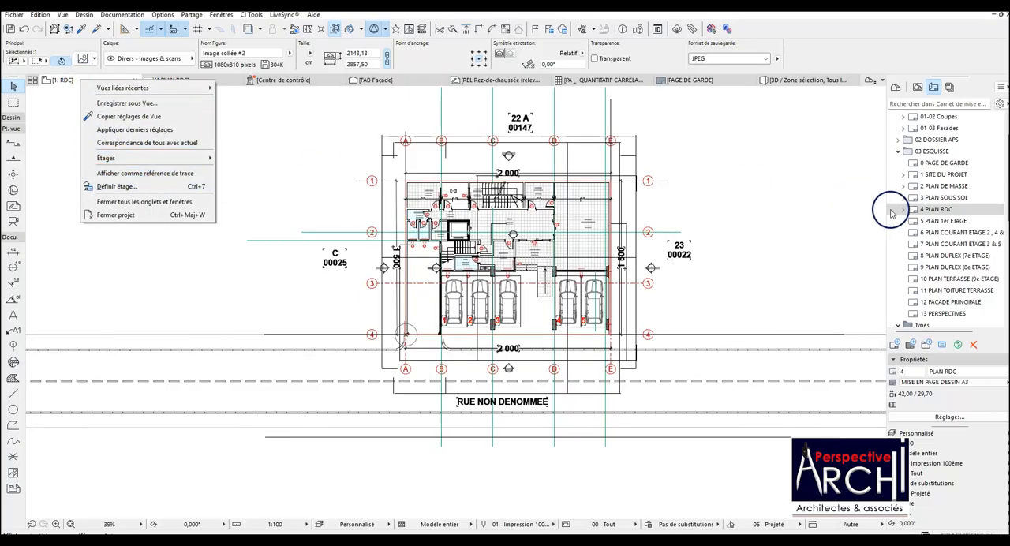
pyautogui.doubleClick(943, 198)
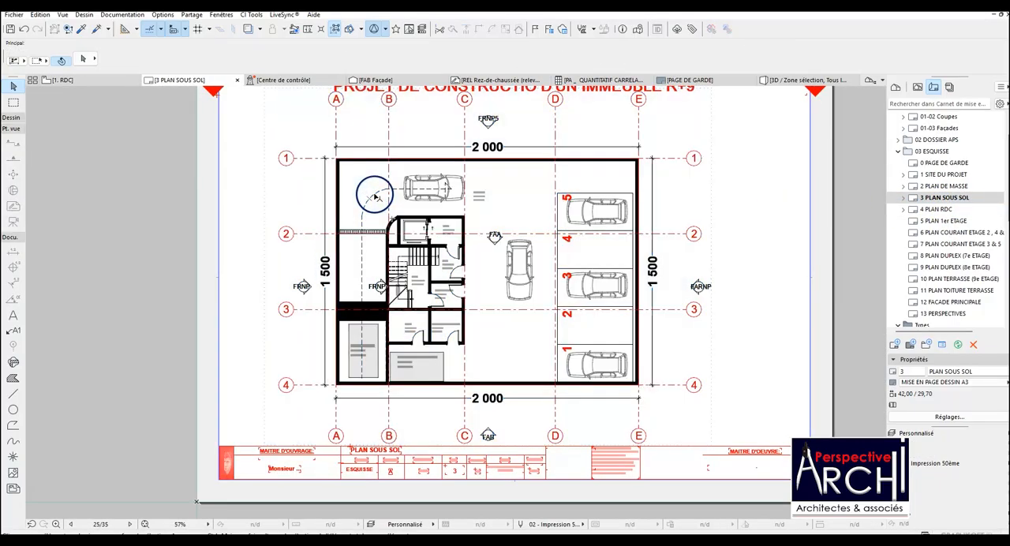
pyautogui.click(84, 80)
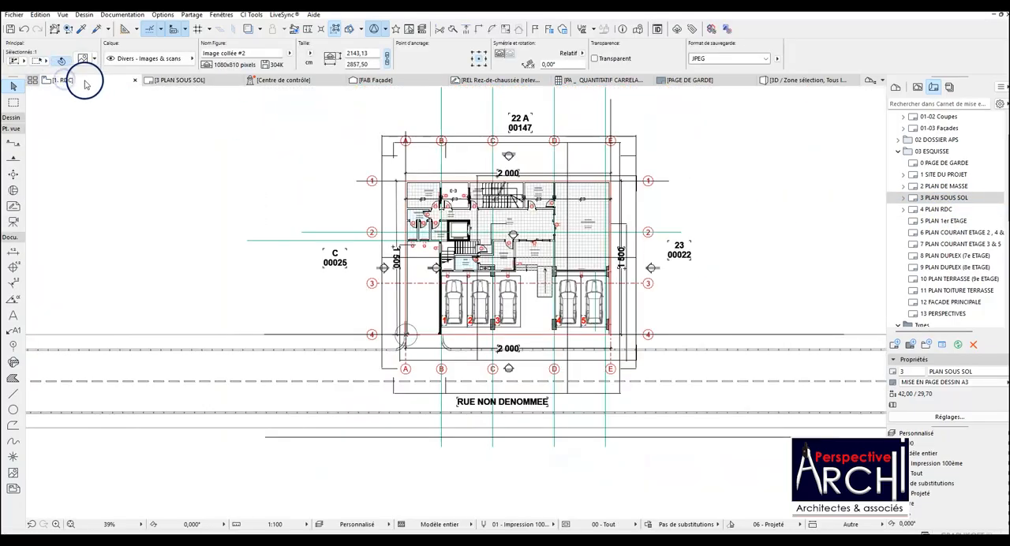
pyautogui.rightClick(85, 81)
pyautogui.click(940, 127)
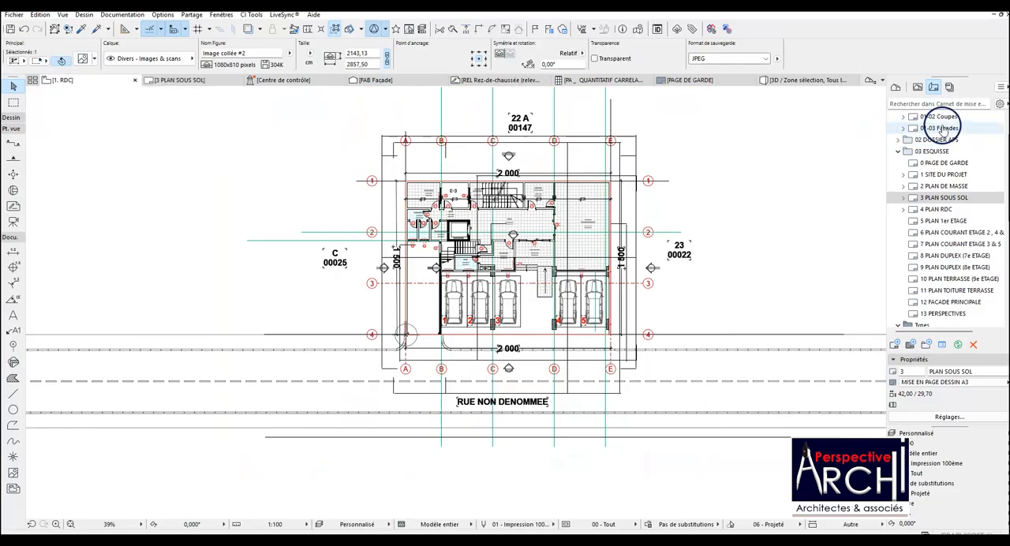
# Copy the dashed vehicle path polyline from the -1. SOUS - SOL storey and paste it in place on the 1. RDC storey.
pyautogui.click(896, 88)
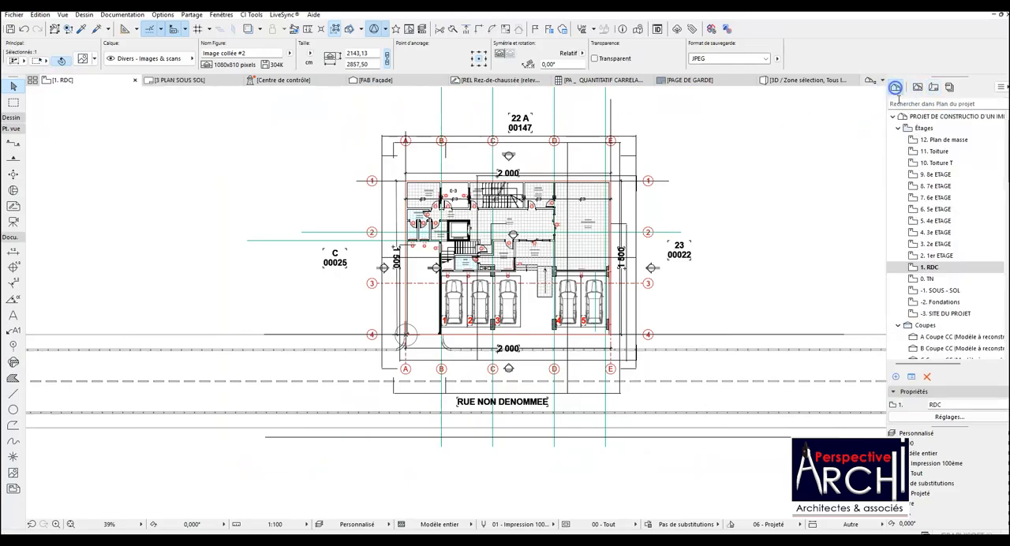
pyautogui.click(941, 292)
pyautogui.doubleClick(942, 292)
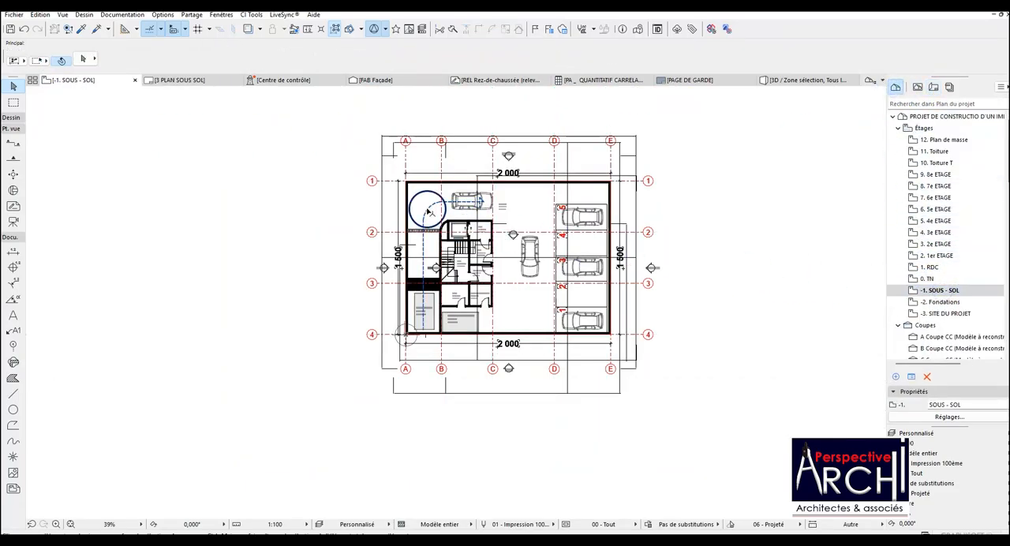
pyautogui.click(426, 209)
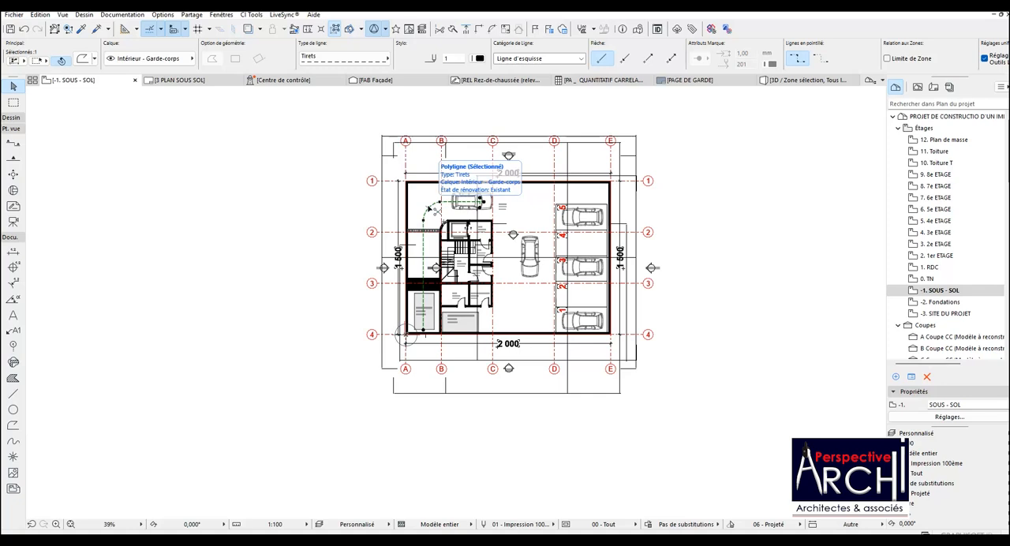
pyautogui.doubleClick(930, 268)
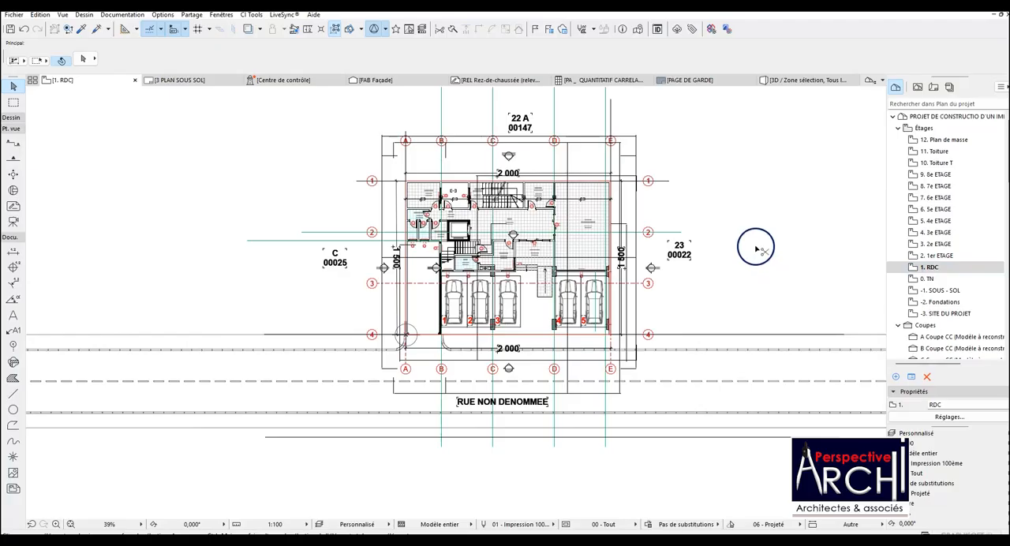
pyautogui.hotkey('ctrl', 'f')
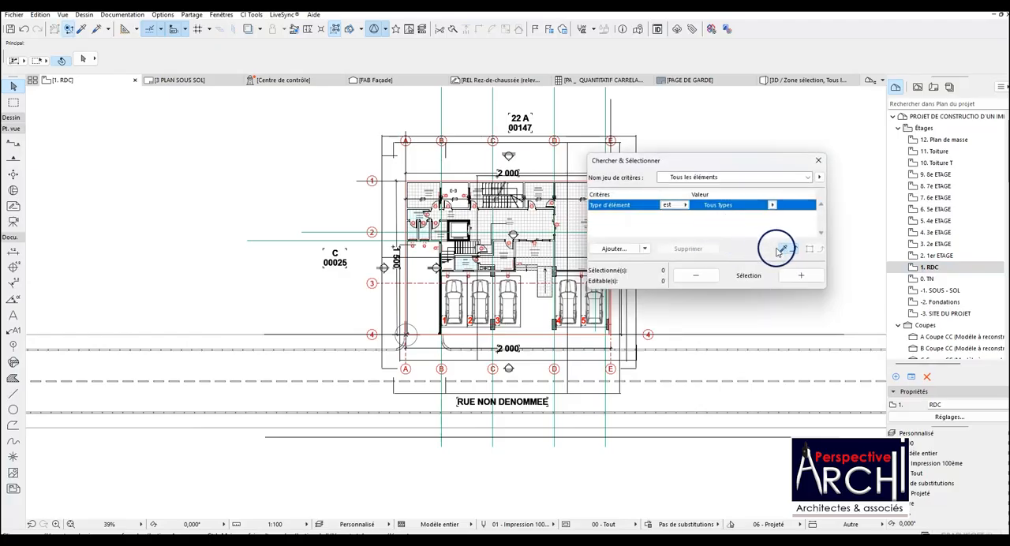
pyautogui.click(819, 160)
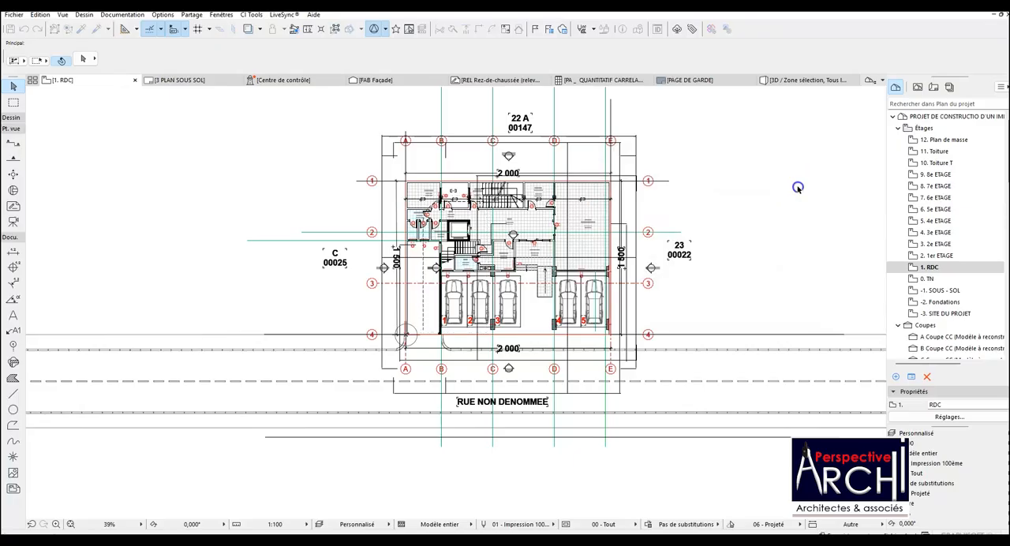
# Duplicate the pasted vehicle path so that its arrow tip sits in the ramp lane between axes A and B, just inside axis 4.
pyautogui.scroll(2, 428, 214)
pyautogui.scroll(3, 431, 221)
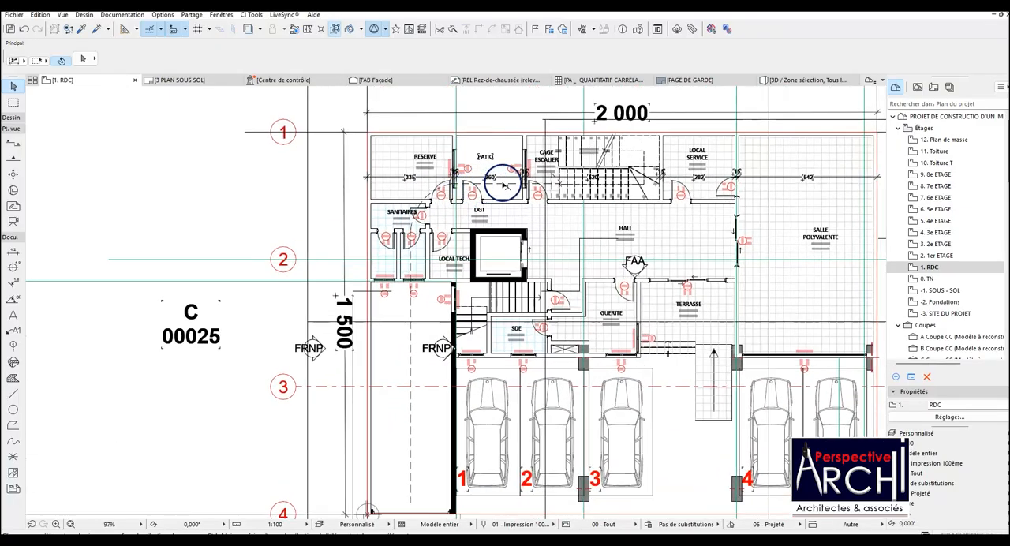
pyautogui.click(503, 183)
pyautogui.scroll(-3, 498, 193)
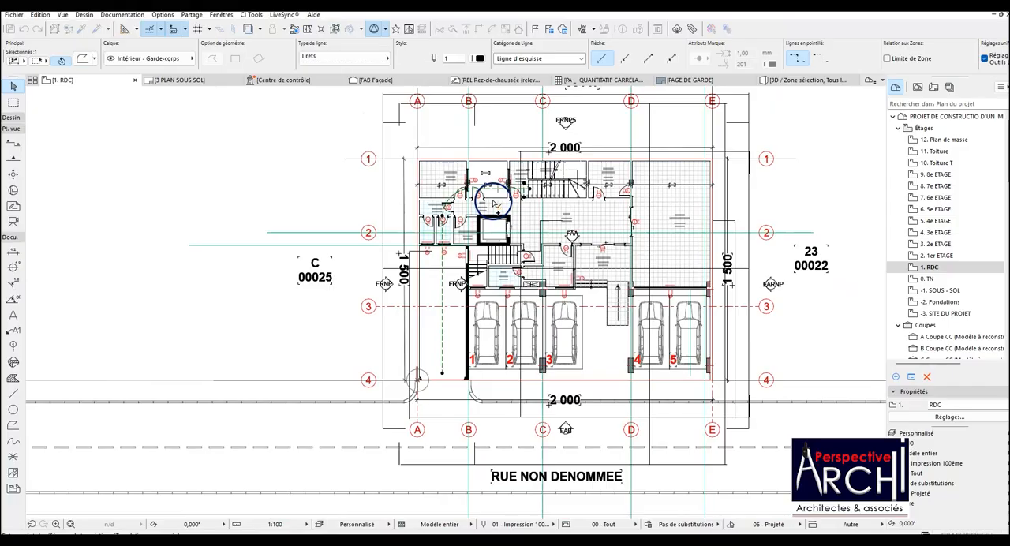
pyautogui.click(524, 184)
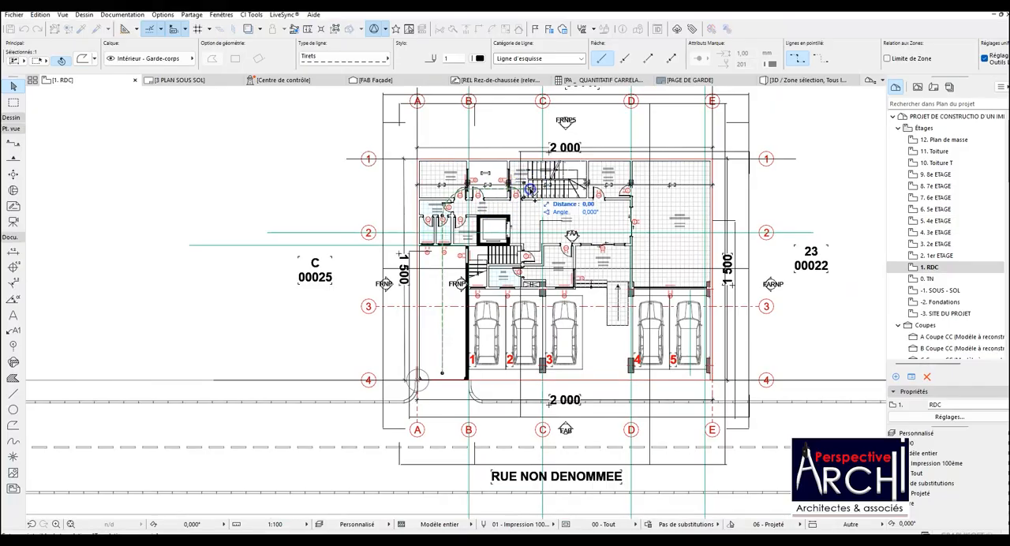
pyautogui.click(441, 373)
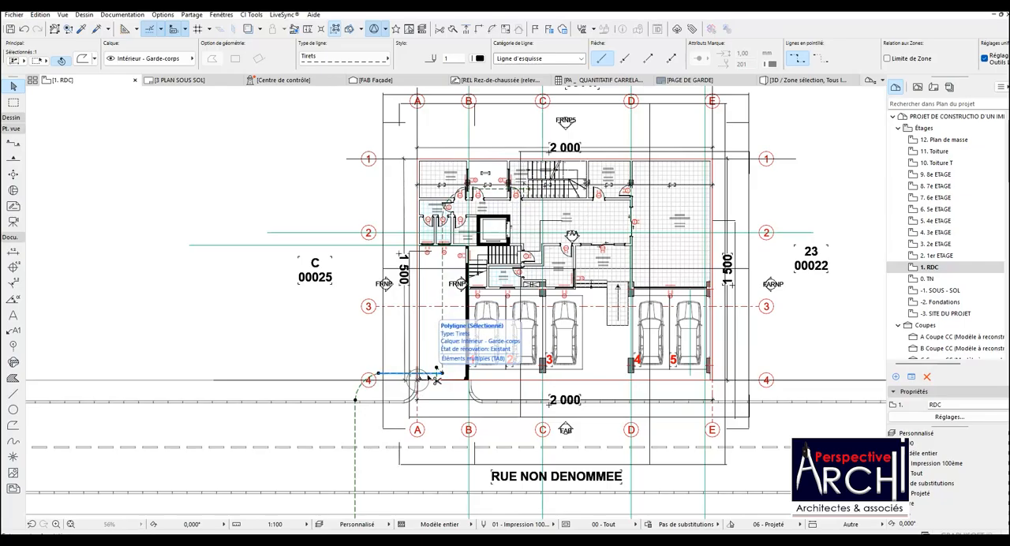
# Rotate the duplicated path 90° clockwise about its arrow tip, then split off and delete its curved and horizontal part.
pyautogui.click(431, 379)
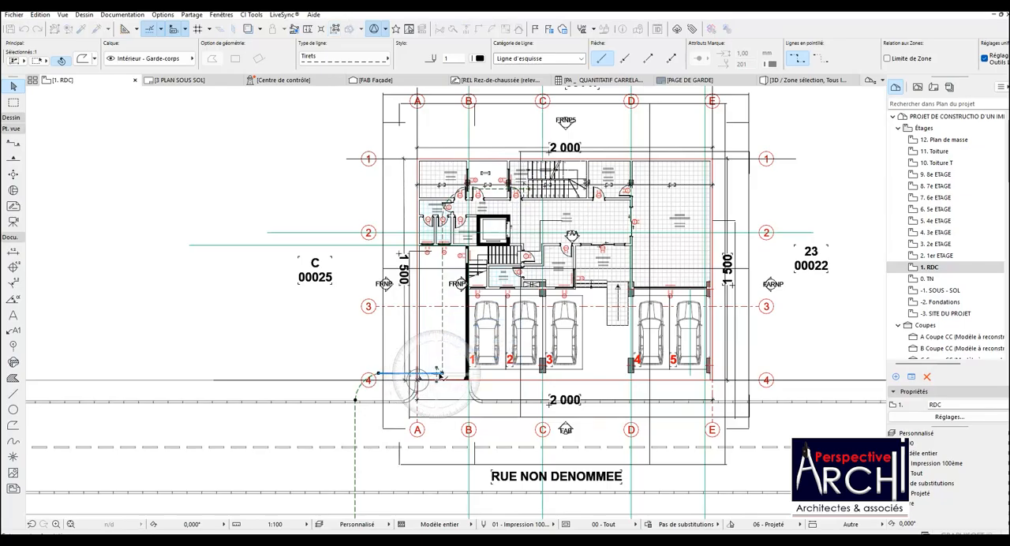
pyautogui.click(441, 373)
pyautogui.click(345, 373)
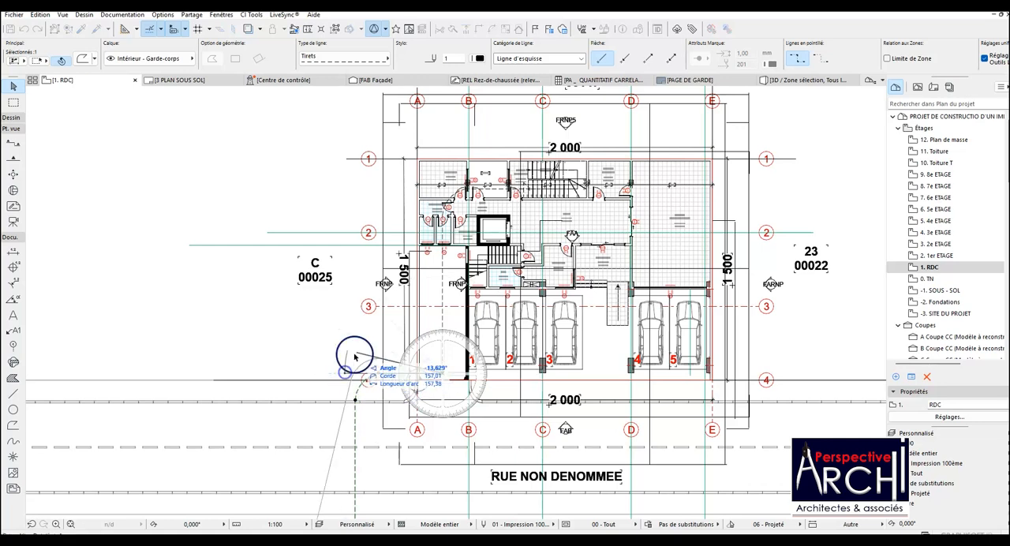
pyautogui.click(443, 293)
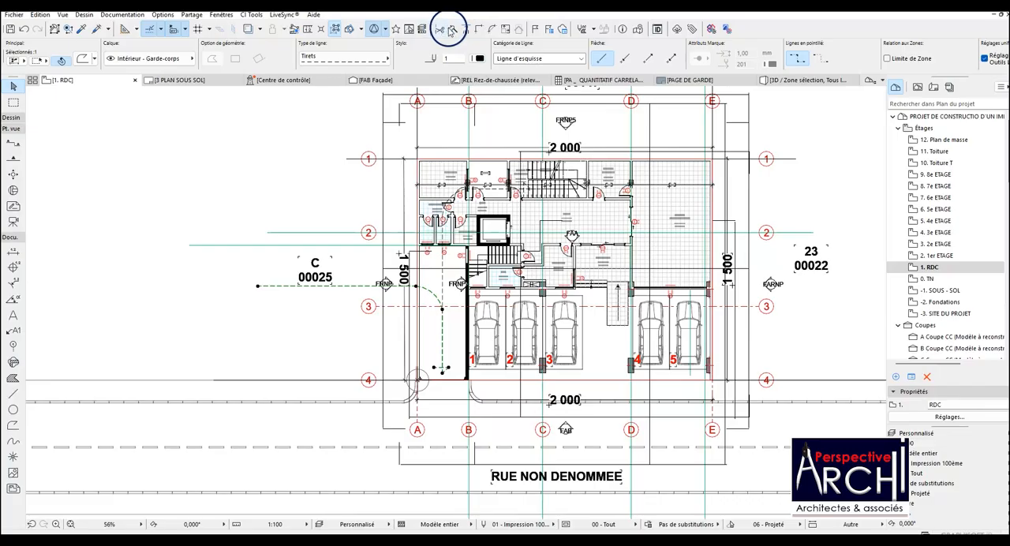
pyautogui.scroll(3, 448, 292)
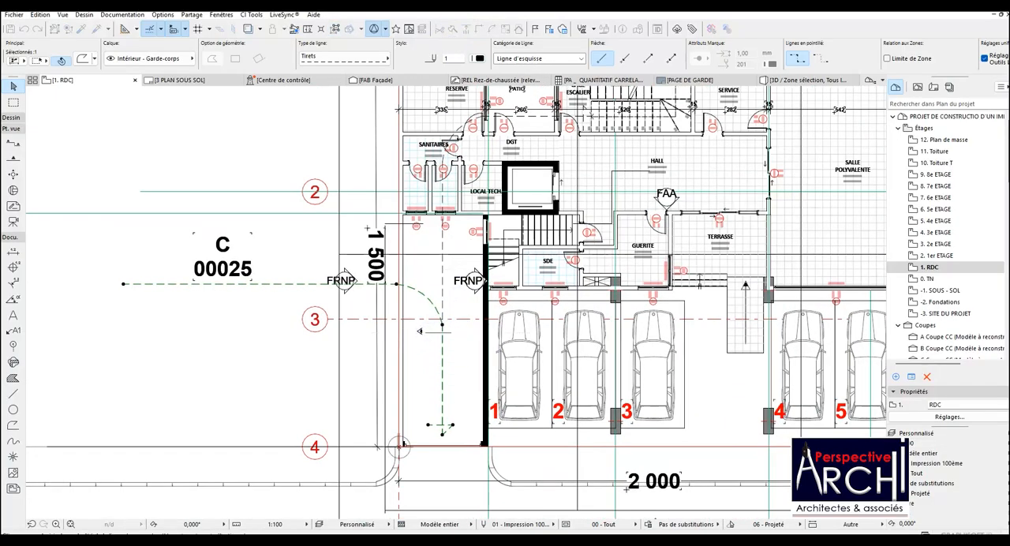
pyautogui.press('Delete')
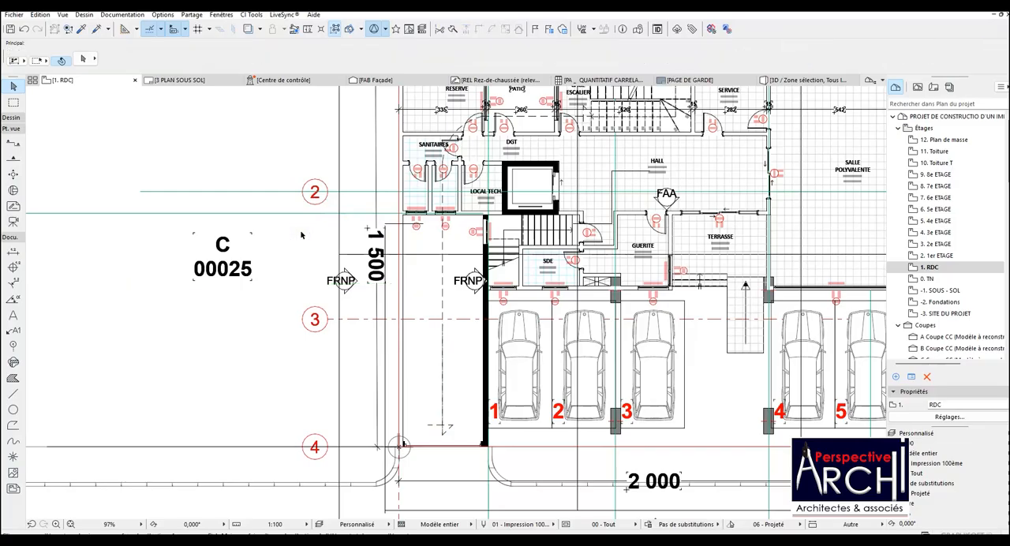
# Stretch the straight dashed arrow up to the inner end of the ramp lane and remove the original pasted path.
pyautogui.click(443, 338)
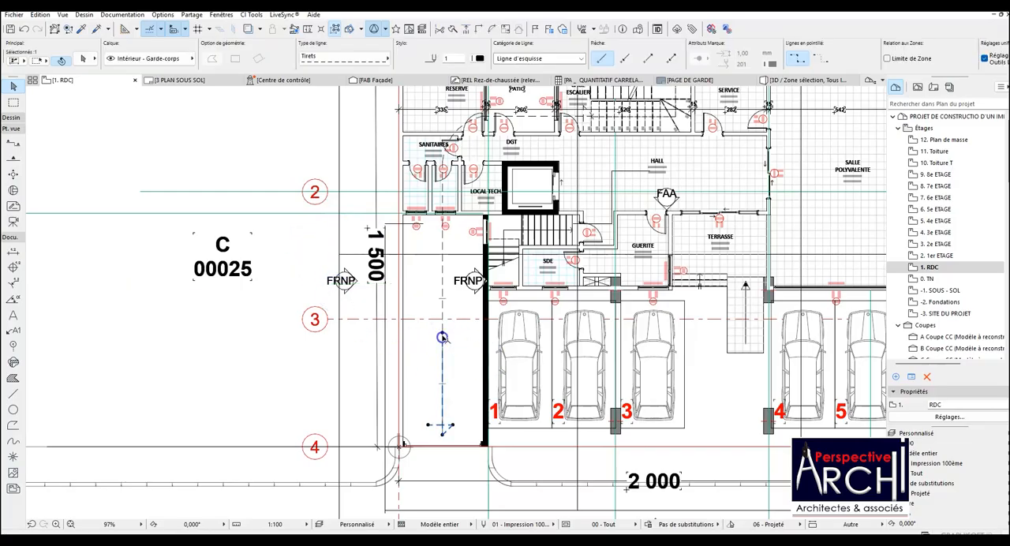
pyautogui.click(442, 333)
pyautogui.click(442, 231)
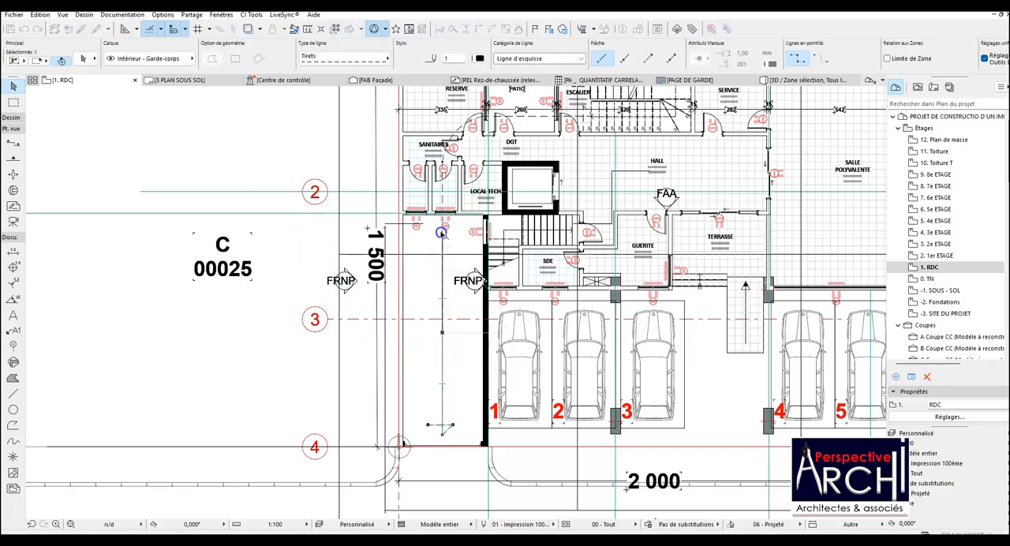
pyautogui.press('Escape')
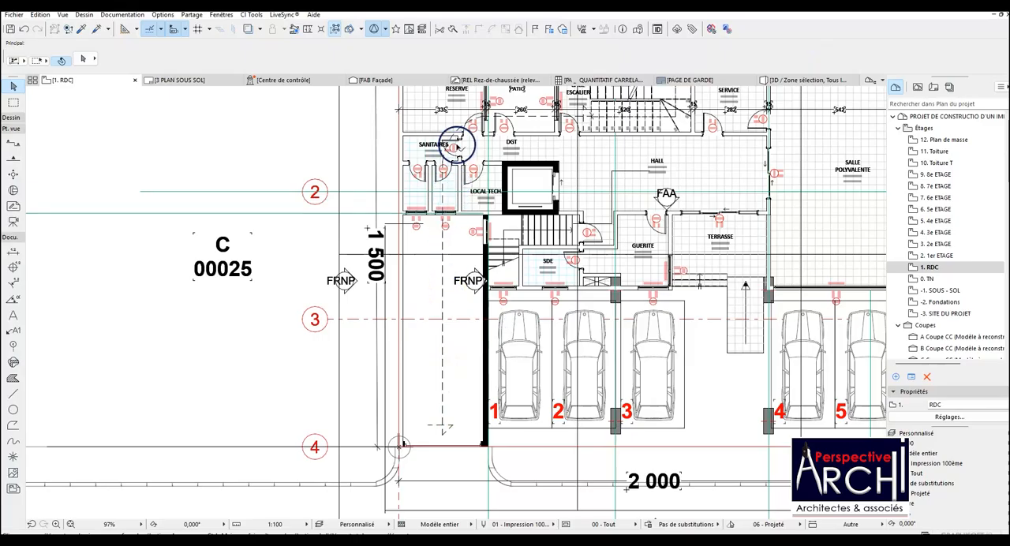
pyautogui.click(459, 130)
pyautogui.press('Escape')
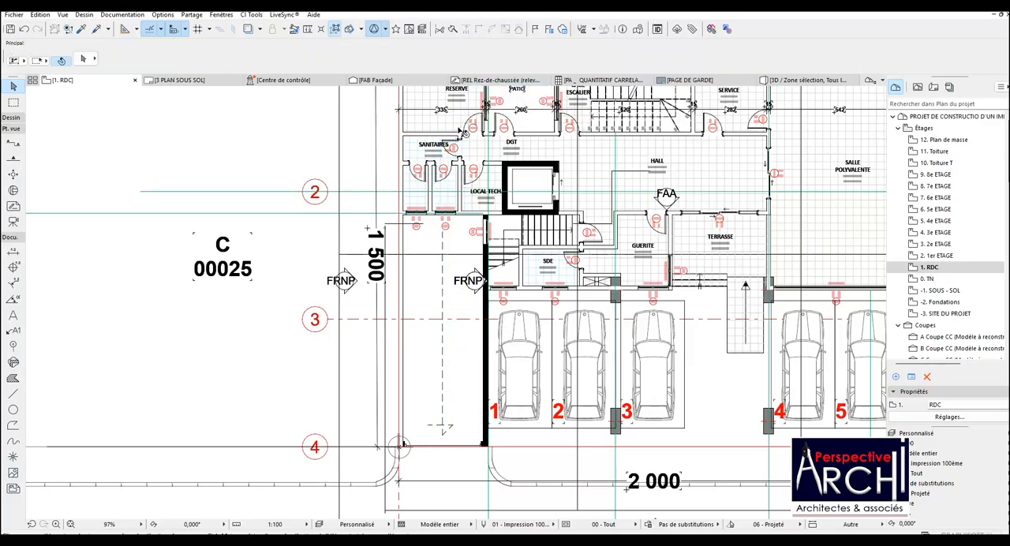
# Place a copy of the car from parking space 4 on the dashed arrow in the ramp lane between axes A and B.
pyautogui.scroll(3, 456, 293)
pyautogui.scroll(-4, 455, 294)
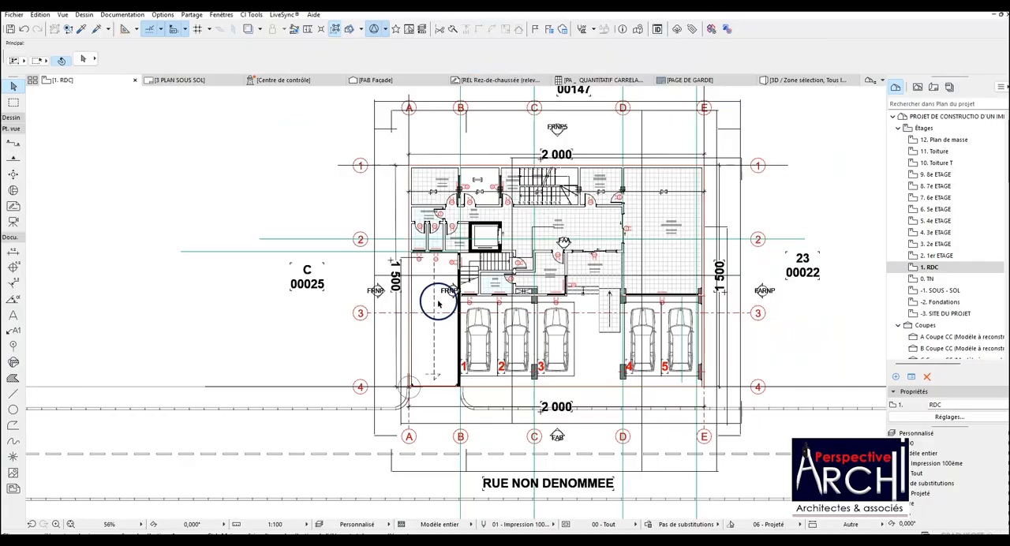
pyautogui.click(643, 332)
pyautogui.hotkey('ctrl', 'shift', 'd')
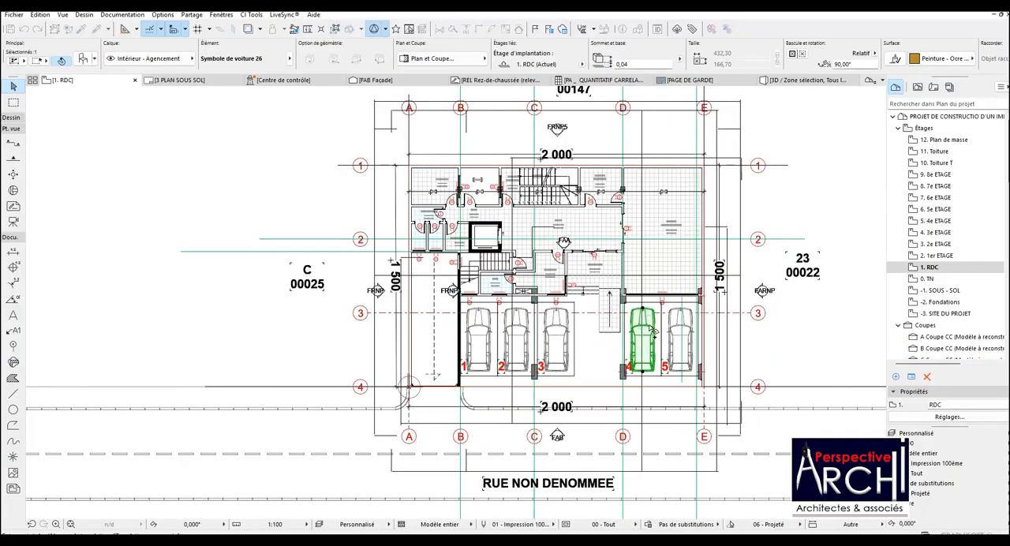
pyautogui.click(645, 341)
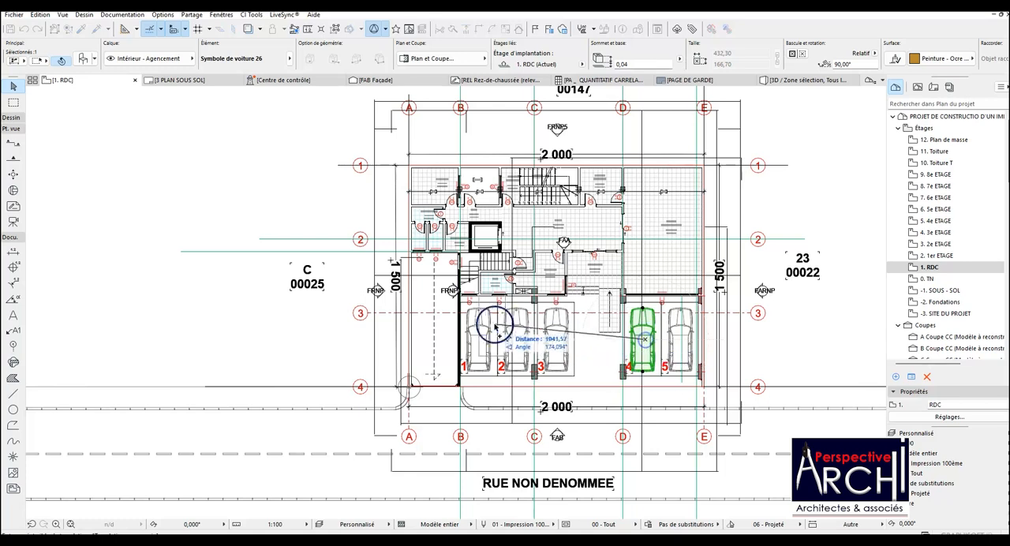
pyautogui.click(433, 314)
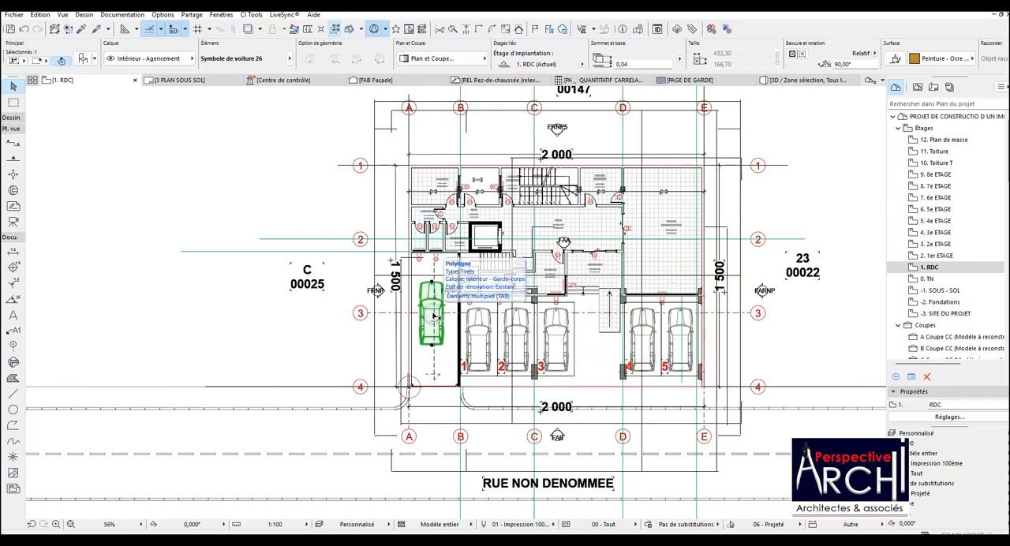
# Mirror the copied car so it faces the street, and centre it on the dashed arrow of the ramp lane.
pyautogui.hotkey('ctrl', 'd')
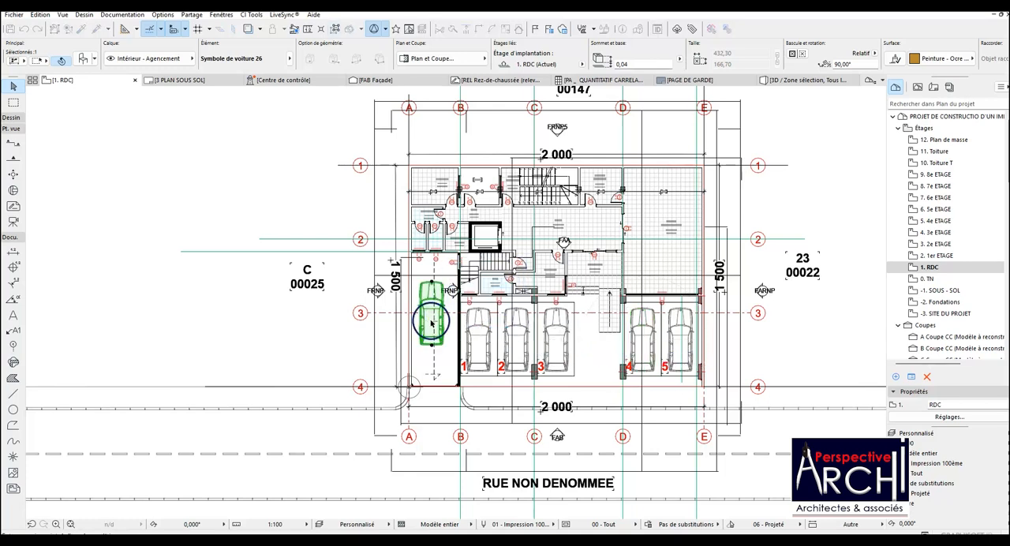
pyautogui.click(444, 321)
pyautogui.scroll(1, 435, 325)
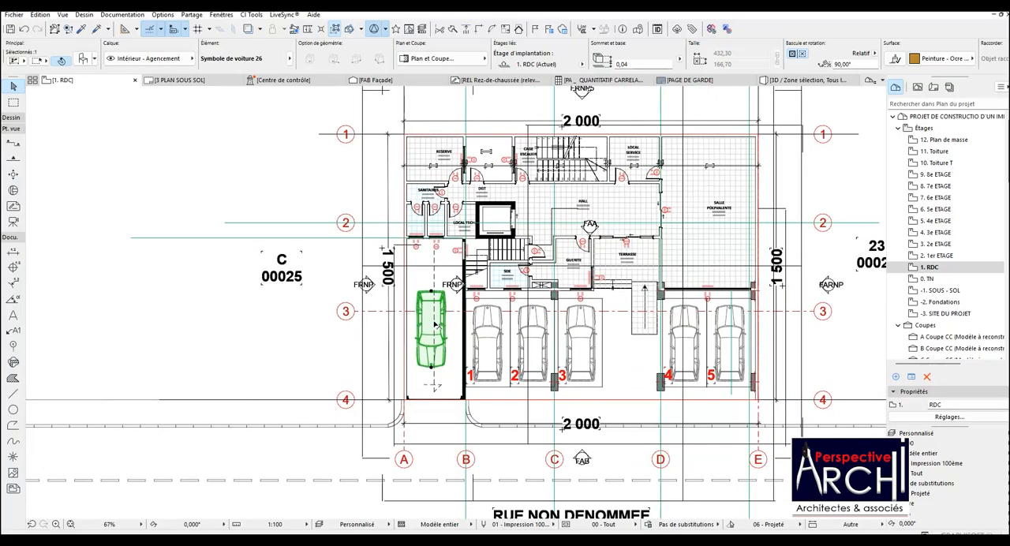
pyautogui.hotkey('ctrl', 'd')
pyautogui.click(431, 321)
pyautogui.scroll(5, 433, 311)
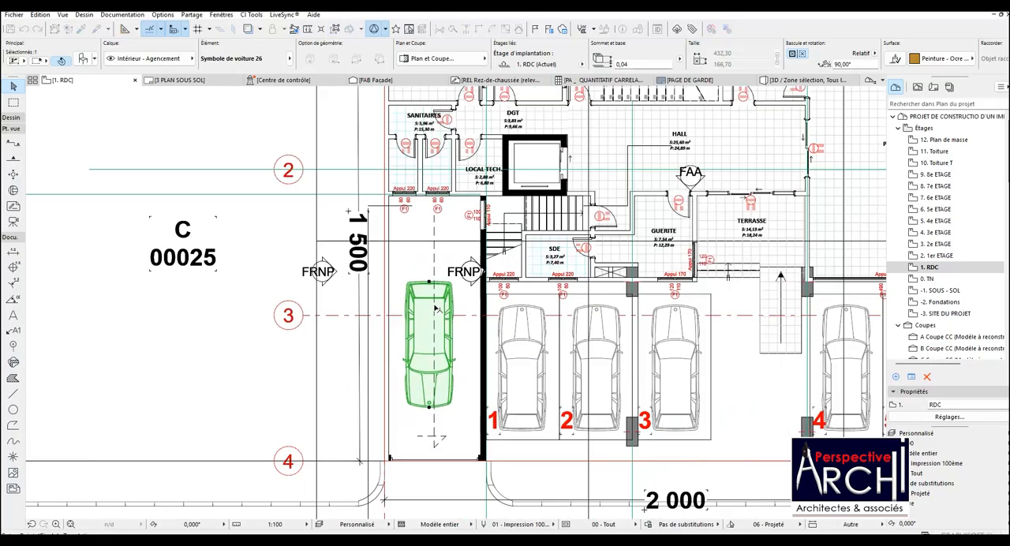
pyautogui.scroll(-3, 413, 321)
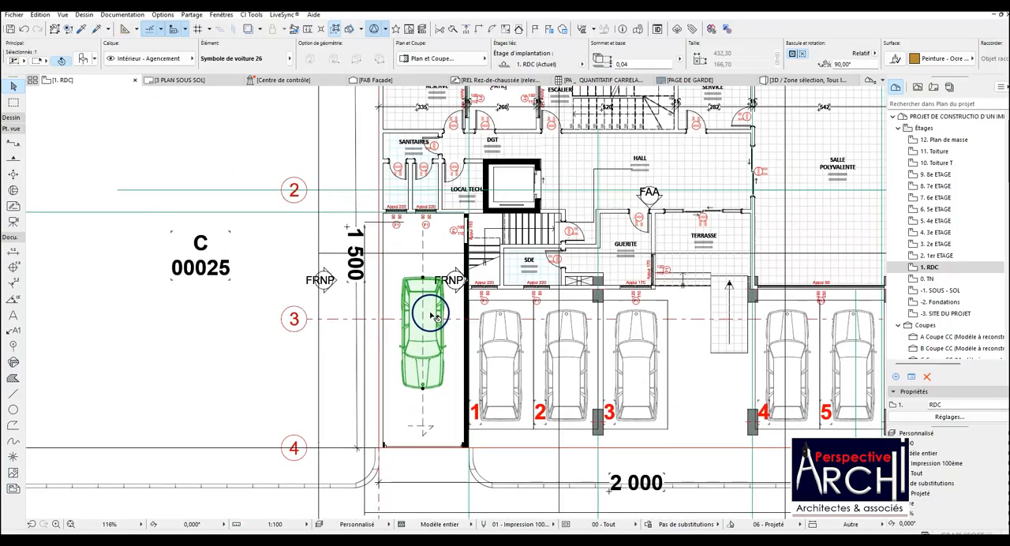
pyautogui.scroll(2, 434, 319)
pyautogui.click(419, 324)
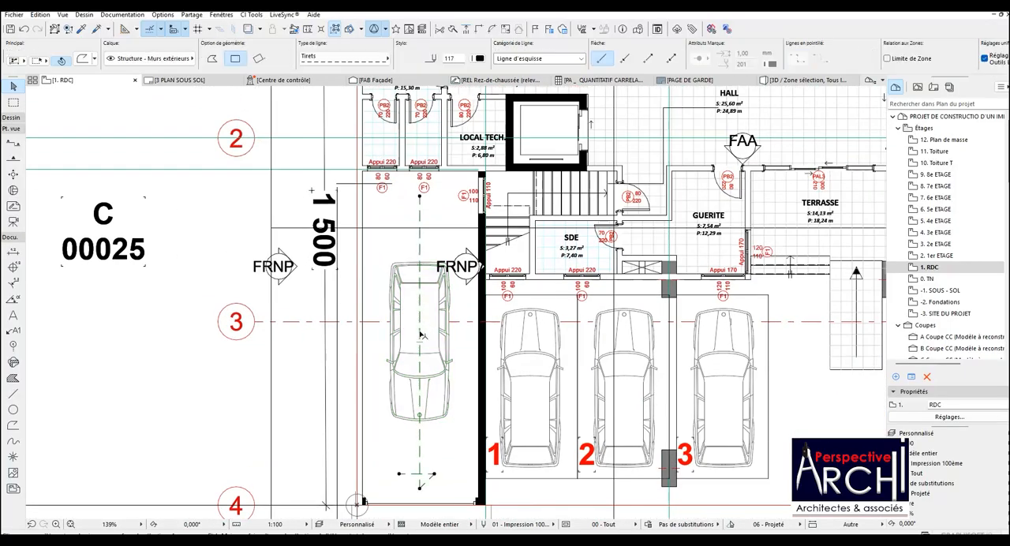
pyautogui.press('Escape')
pyautogui.click(412, 335)
pyautogui.scroll(-4, 415, 341)
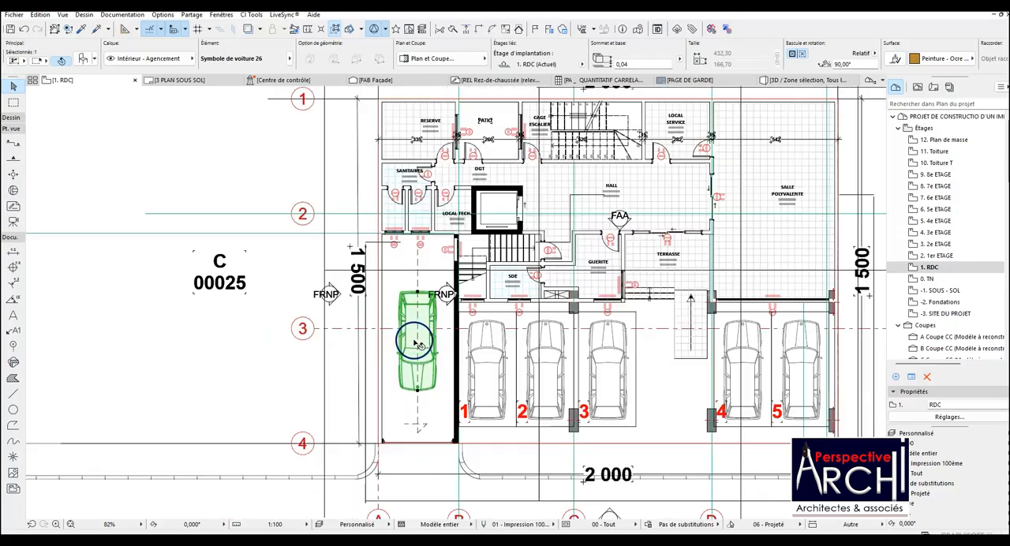
pyautogui.press('Escape')
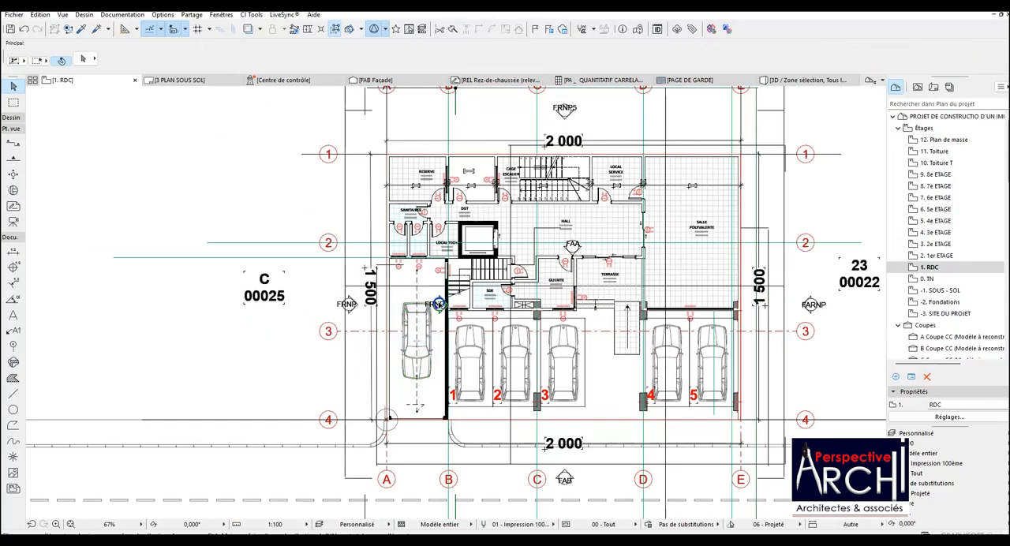
# Place a copy of the façade marker in the ramp lane outside the building, beyond axis A towards plot C 00025.
pyautogui.click(439, 303)
pyautogui.scroll(-3, 430, 308)
pyautogui.scroll(2, 442, 240)
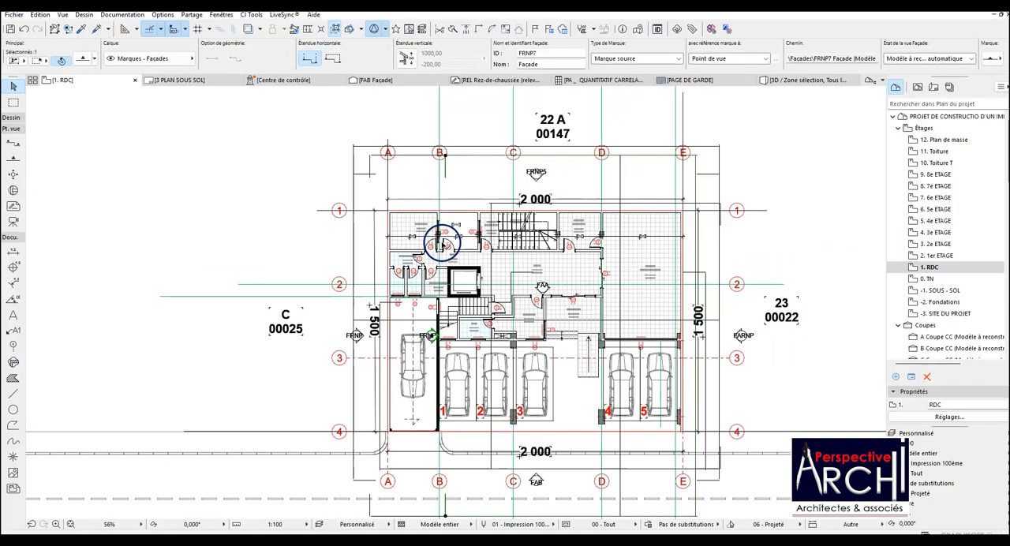
pyautogui.scroll(-2, 444, 225)
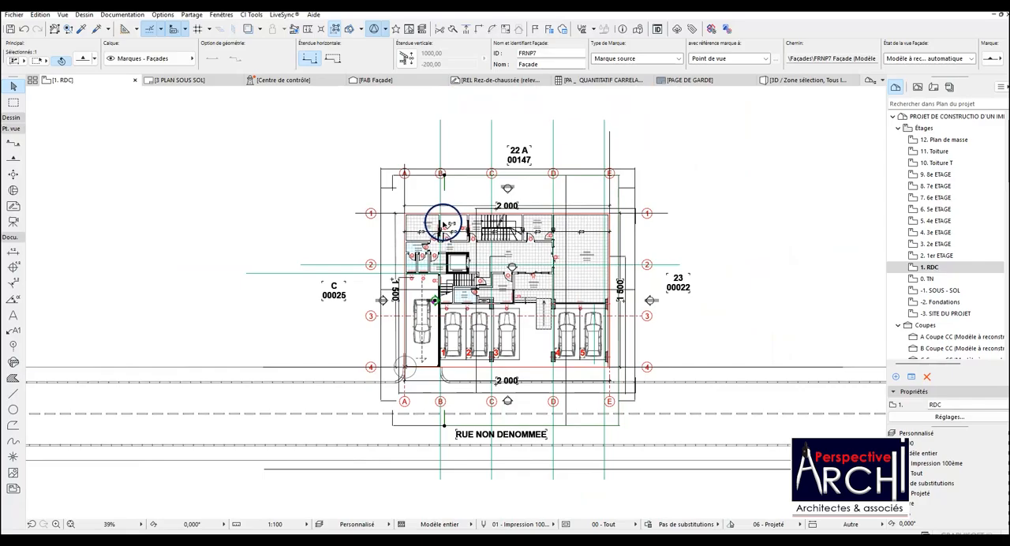
pyautogui.scroll(1, 434, 246)
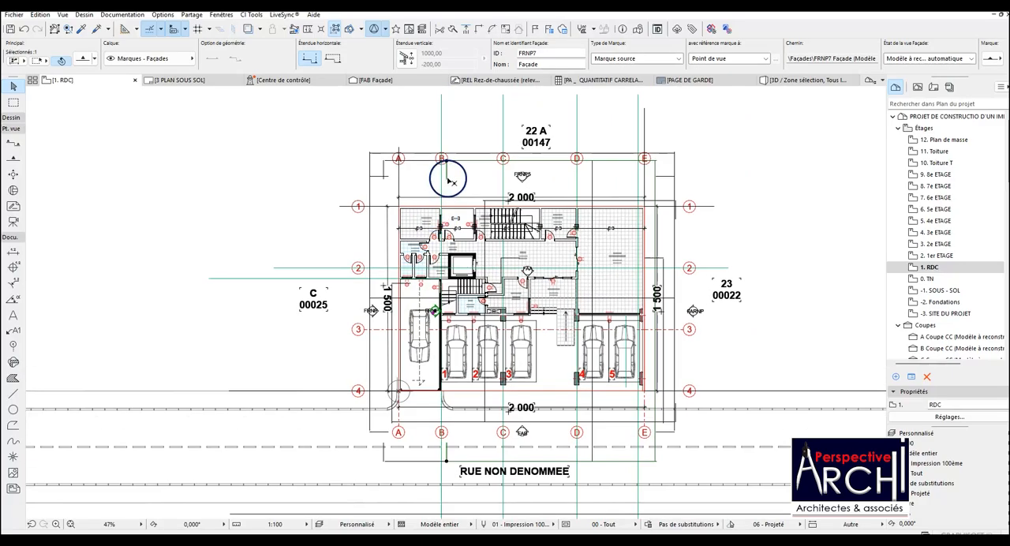
pyautogui.click(445, 175)
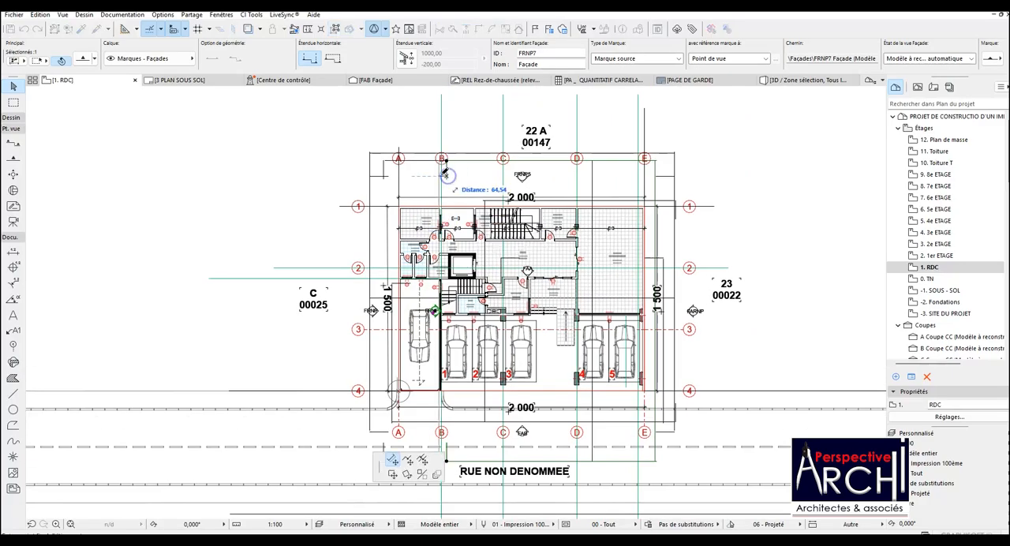
pyautogui.click(351, 177)
pyautogui.press('Escape')
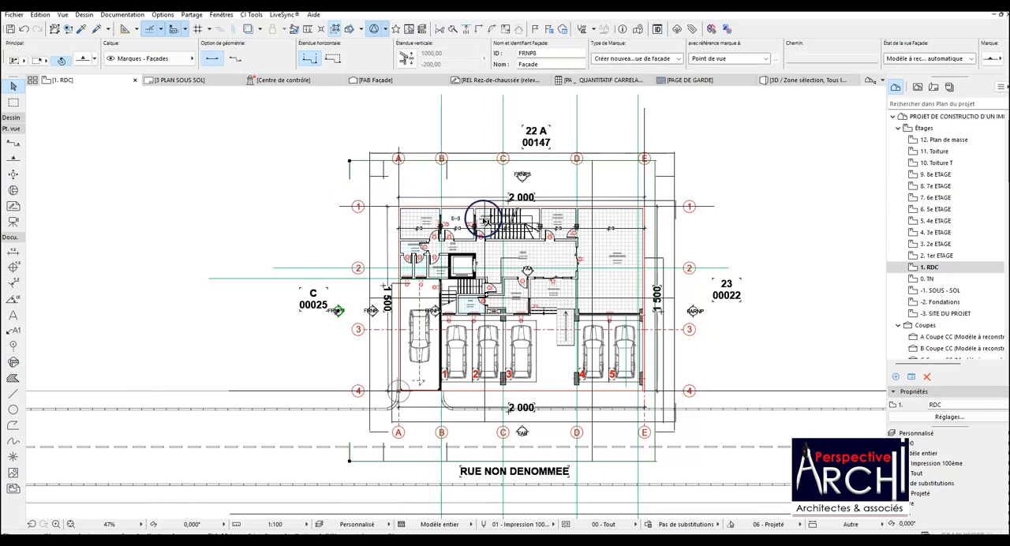
# Open the 4 PLAN RDC layout and check the placed ground-floor drawing, including the ramp lane's car and dashed arrow.
pyautogui.scroll(-4, 505, 237)
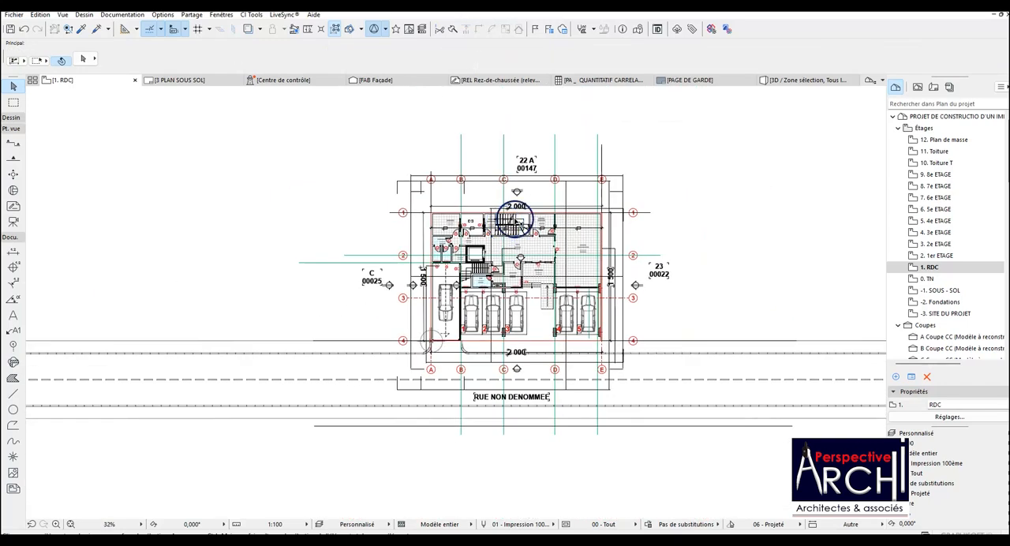
pyautogui.click(934, 87)
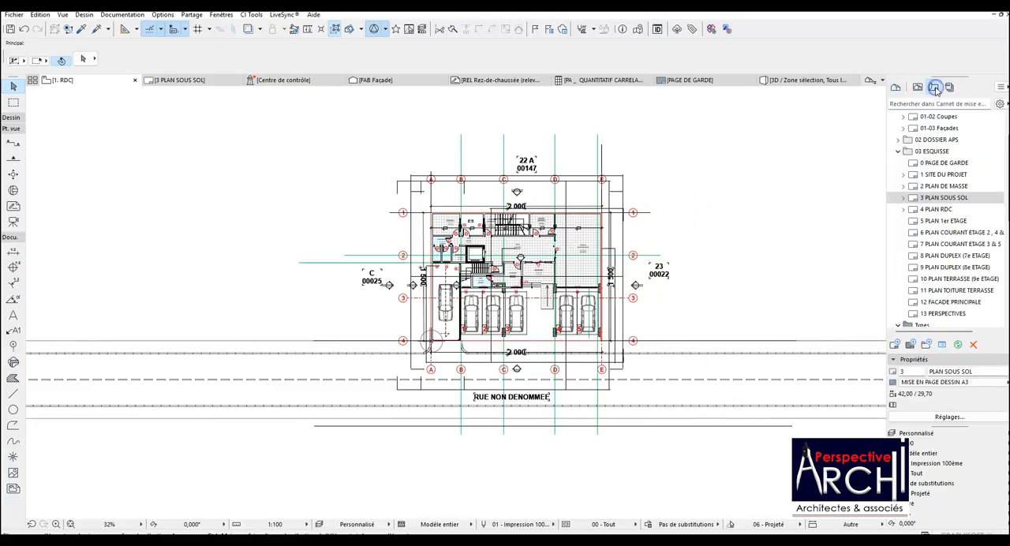
pyautogui.doubleClick(946, 208)
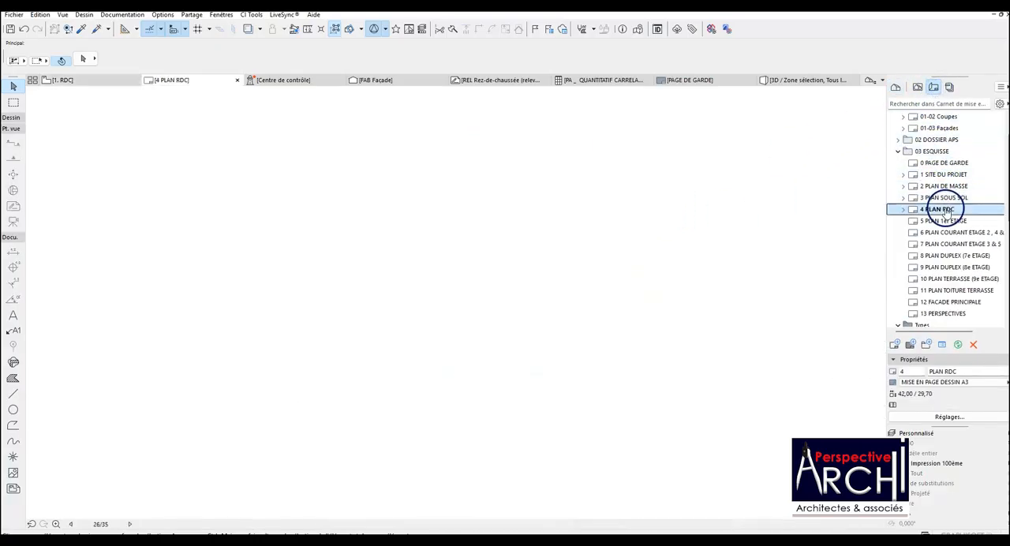
pyautogui.scroll(3, 452, 236)
pyautogui.scroll(-3, 458, 237)
pyautogui.scroll(3, 462, 238)
pyautogui.scroll(-1, 468, 241)
pyautogui.scroll(-4, 468, 240)
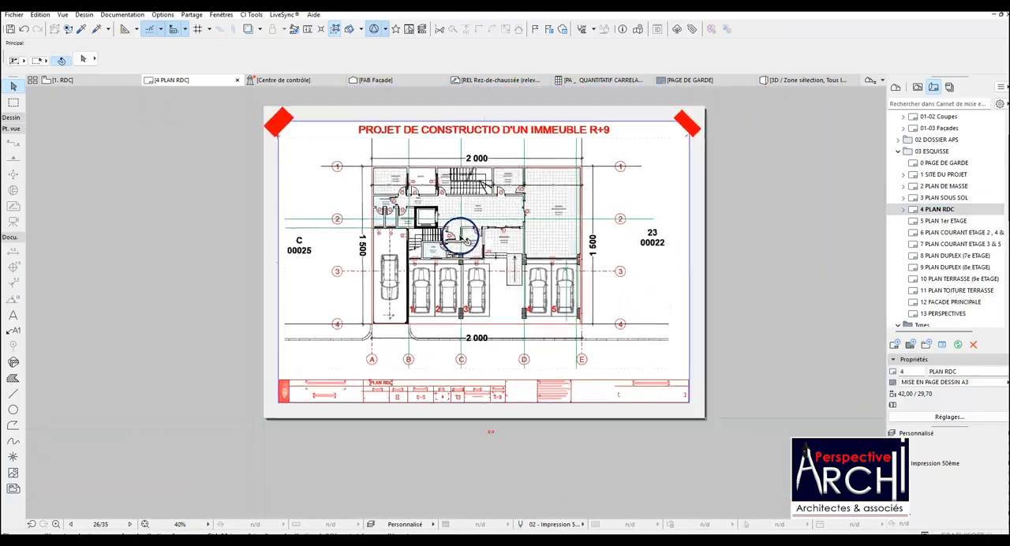
pyautogui.scroll(4, 528, 223)
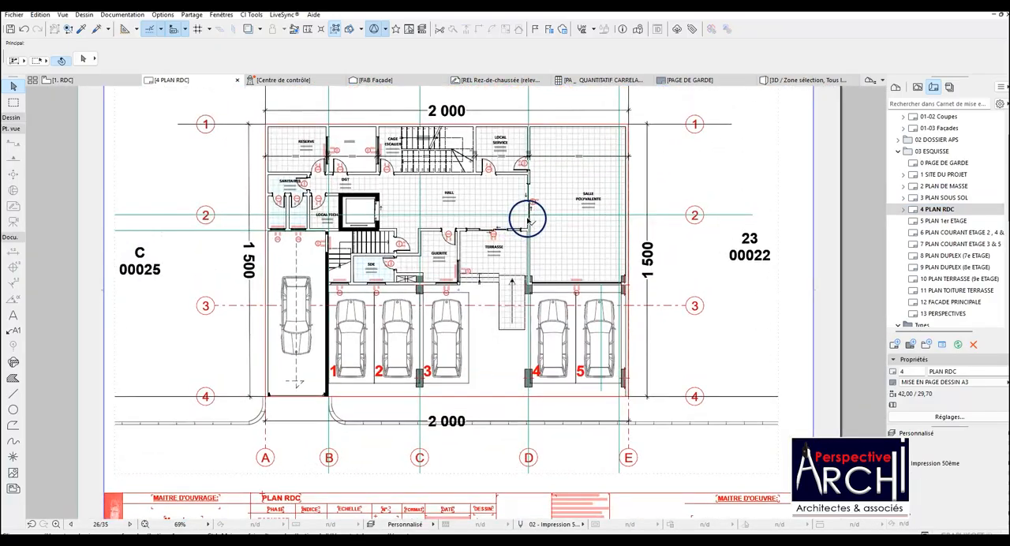
pyautogui.scroll(-3, 527, 220)
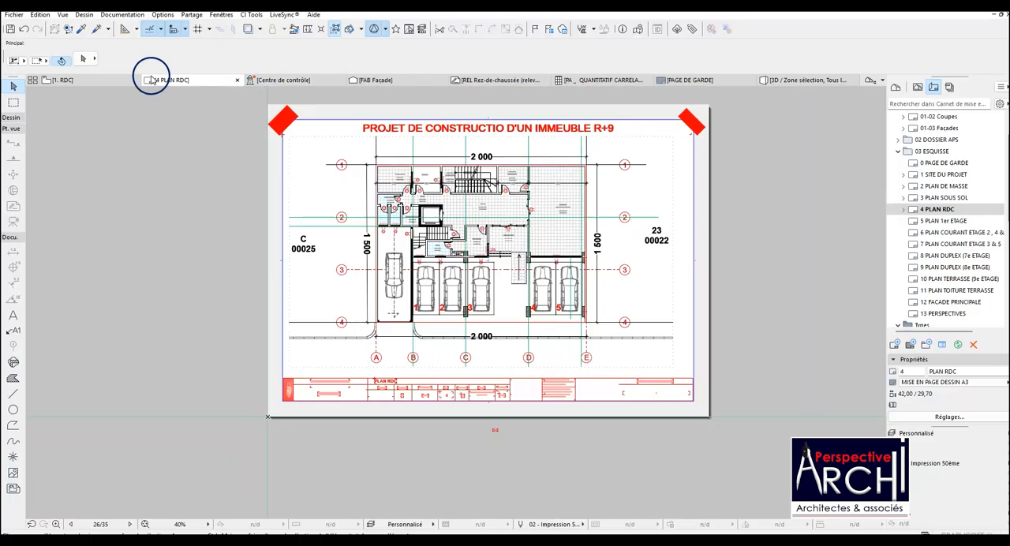
# Return to the RDC floor plan and delete the six long green construction lines along axes B to E and around axis 2.
pyautogui.click(85, 79)
pyautogui.click(460, 157)
pyautogui.keyDown('shift'); pyautogui.click(502, 152); pyautogui.keyUp('shift')
pyautogui.keyDown('shift'); pyautogui.click(600, 150); pyautogui.keyUp('shift')
pyautogui.keyDown('shift'); pyautogui.click(363, 256); pyautogui.keyUp('shift')
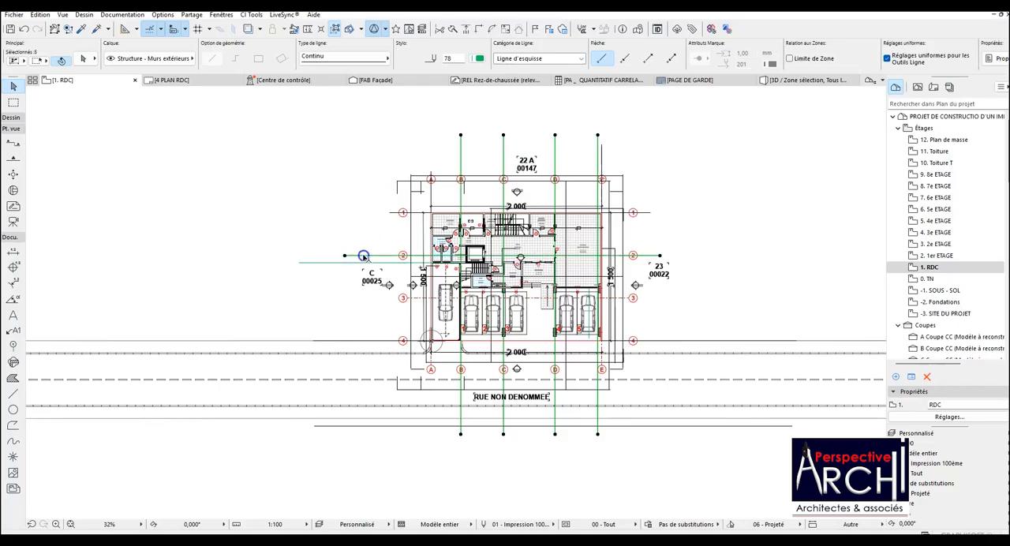
pyautogui.click(359, 300)
pyautogui.scroll(3, 518, 307)
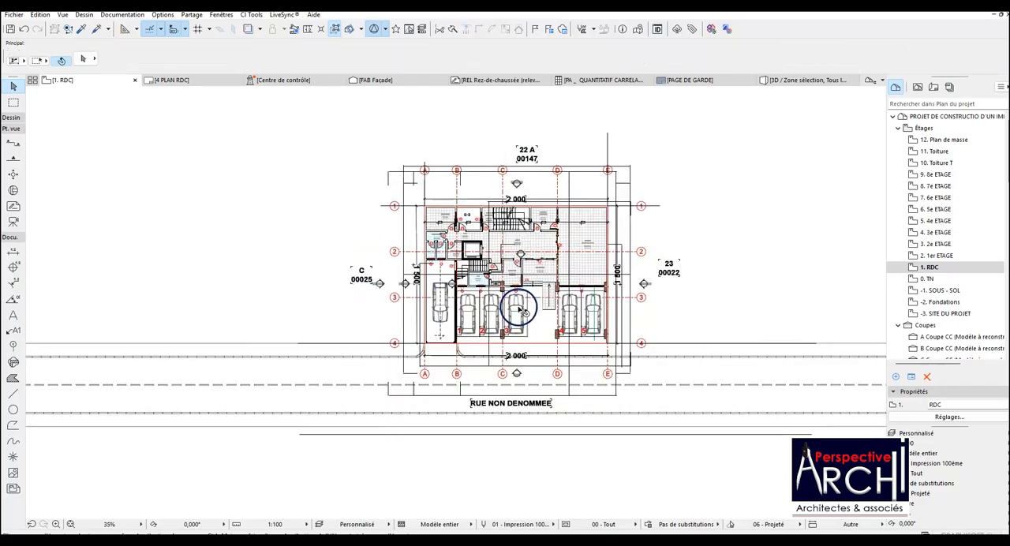
pyautogui.click(462, 383)
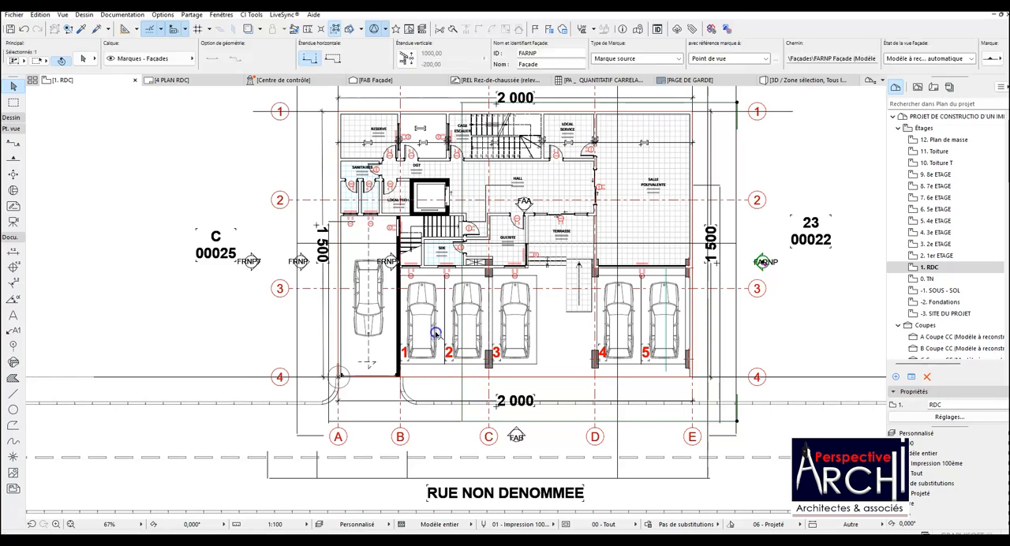
pyautogui.scroll(-2, 425, 328)
pyautogui.click(414, 206)
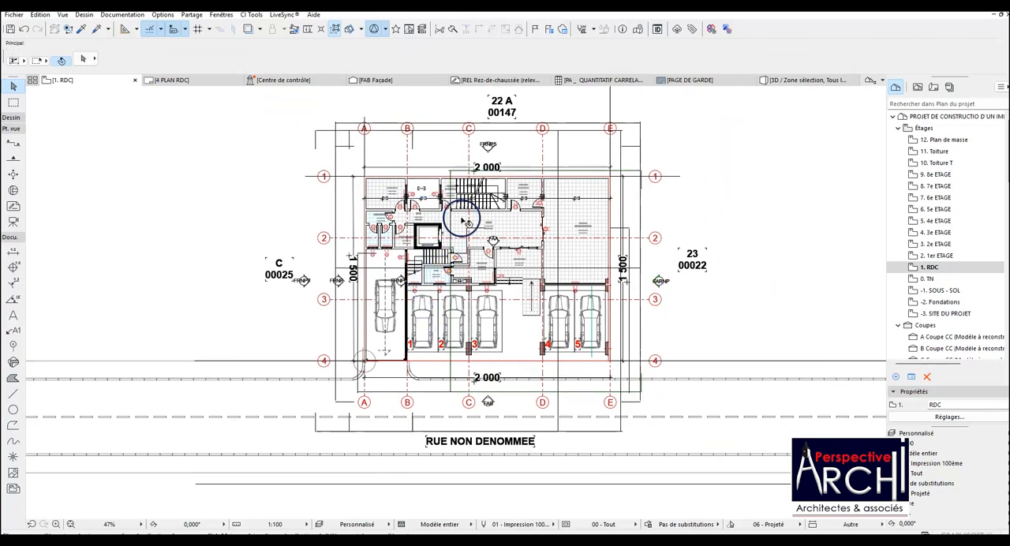
pyautogui.scroll(2, 465, 209)
pyautogui.scroll(-2, 461, 209)
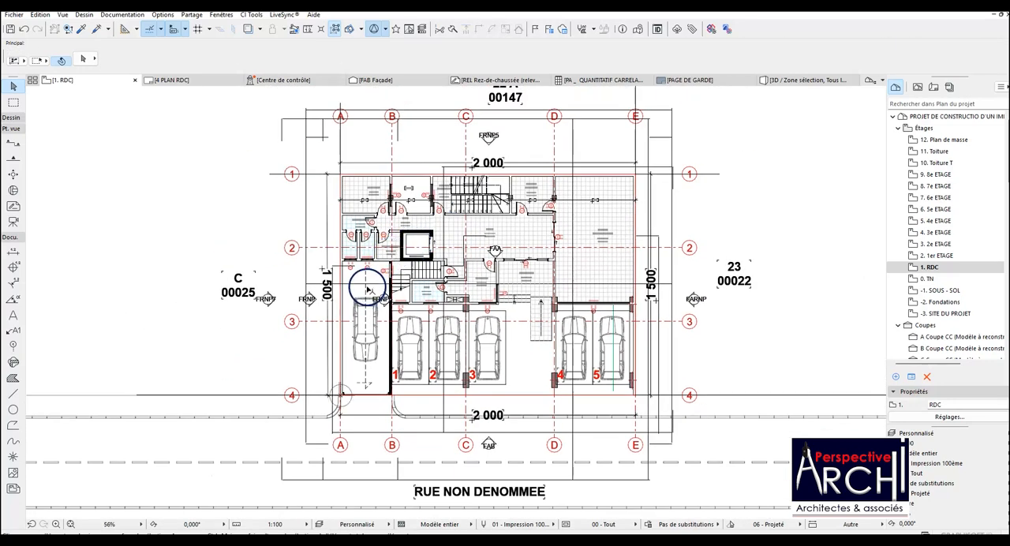
pyautogui.click(367, 264)
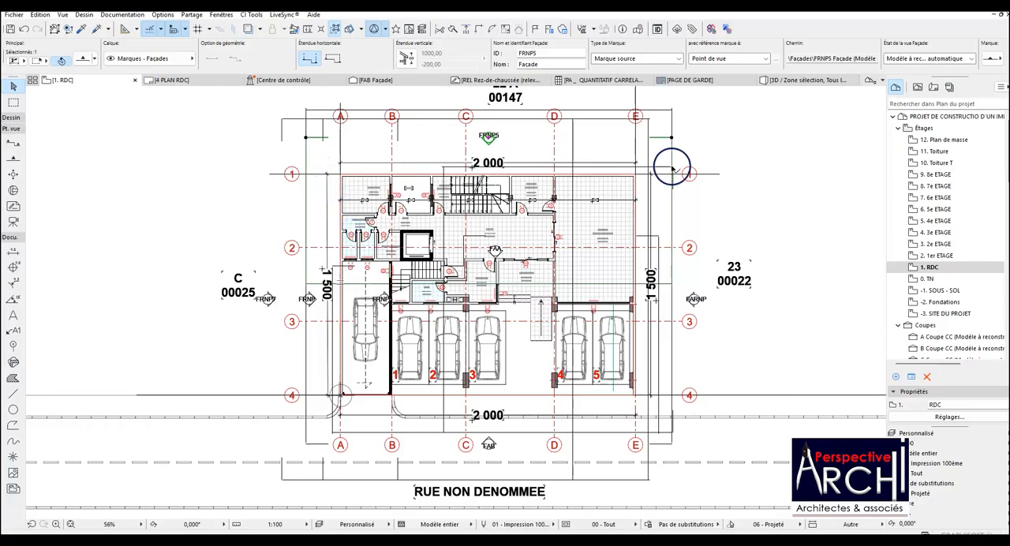
# Reopen the 4 PLAN RDC layout and examine the updated ground-floor drawing for leftover construction lines, room labels, axes and parking spaces.
pyautogui.click(933, 87)
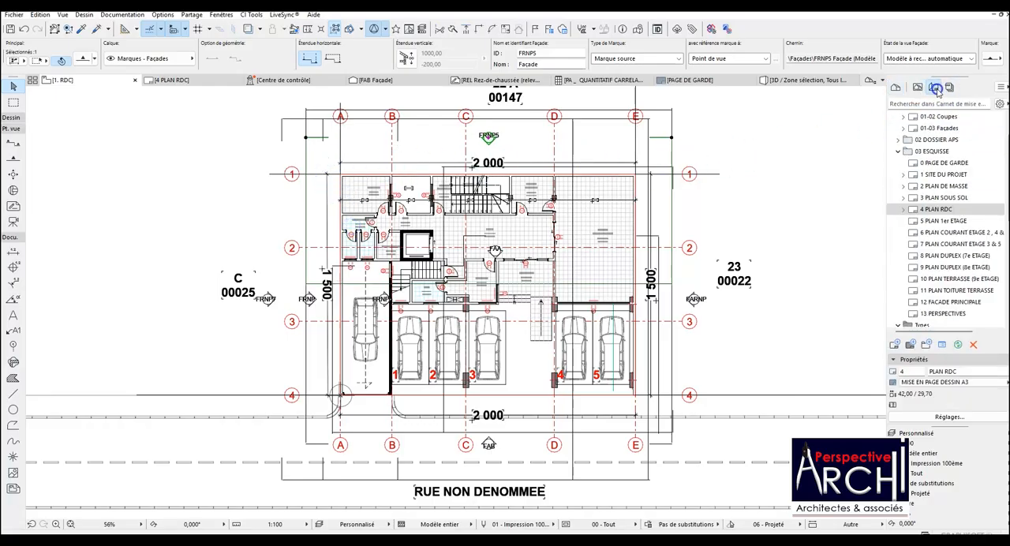
pyautogui.doubleClick(949, 208)
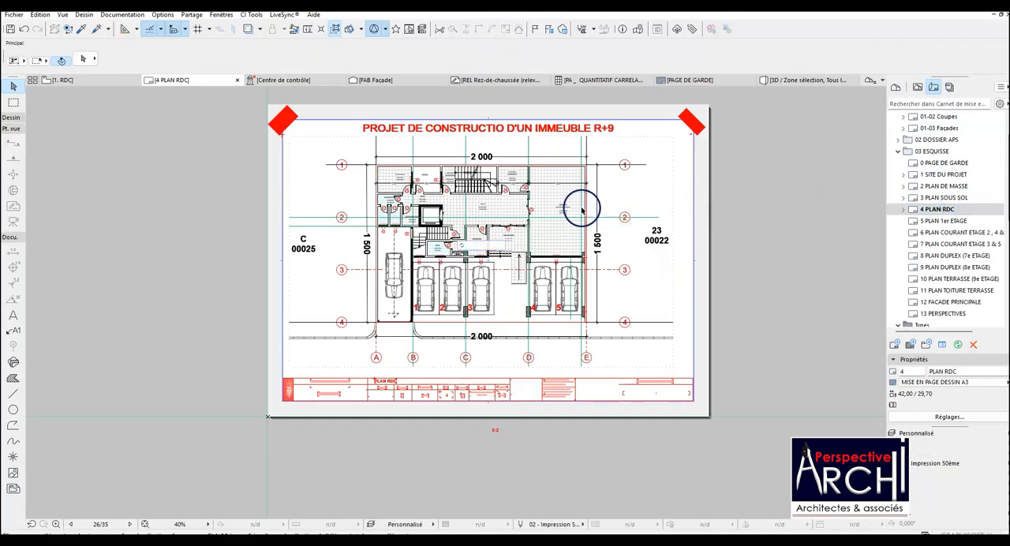
pyautogui.scroll(5, 520, 213)
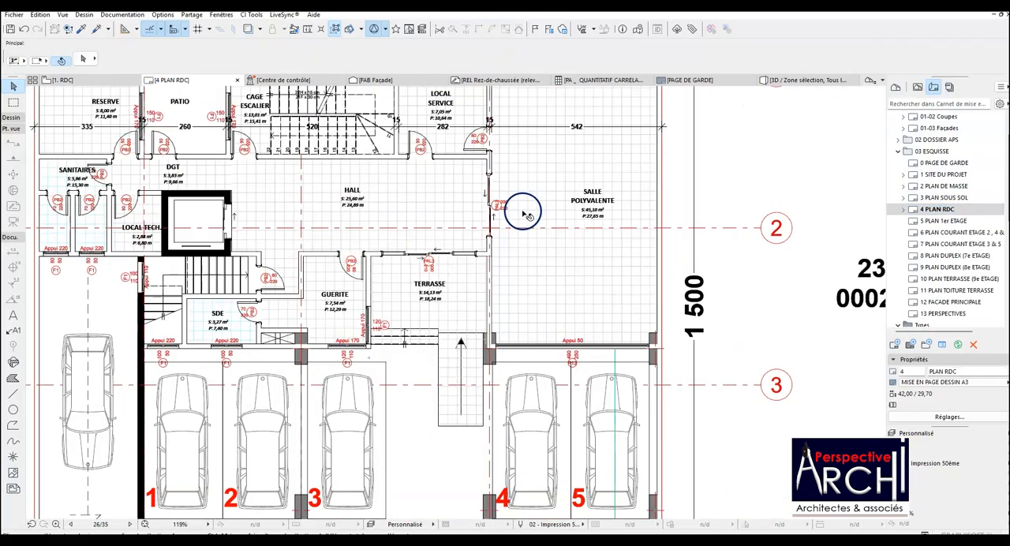
pyautogui.scroll(-3, 525, 215)
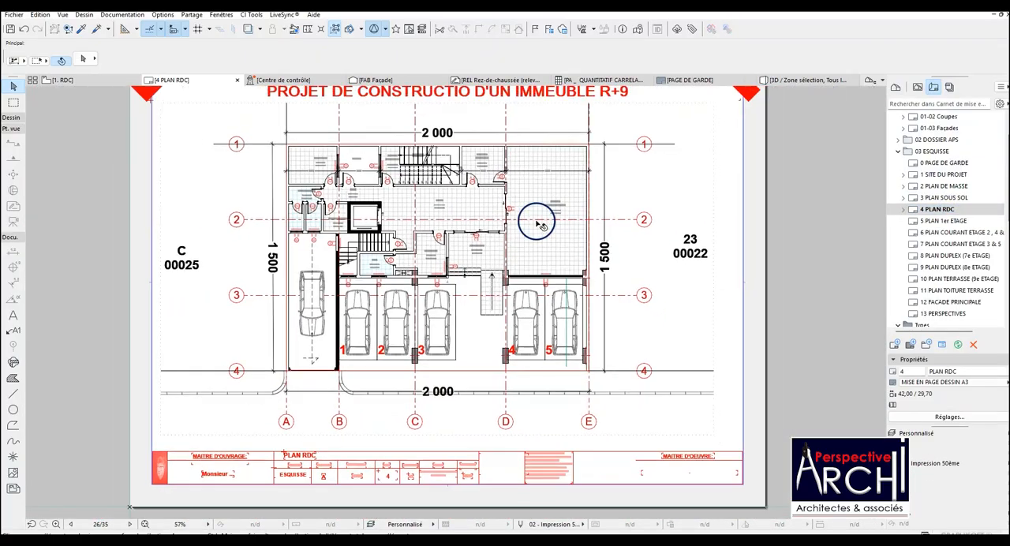
pyautogui.scroll(3, 624, 221)
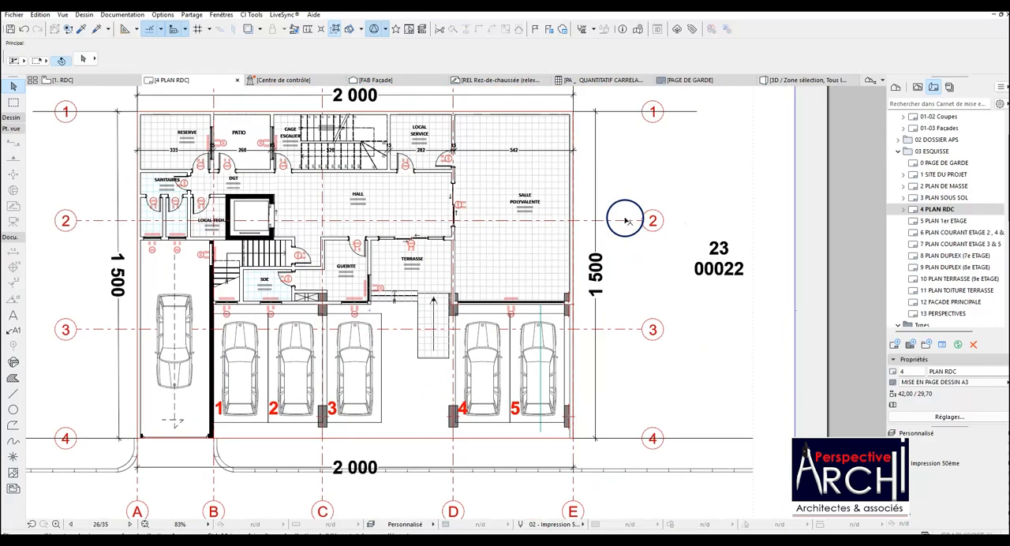
pyautogui.scroll(-1, 625, 219)
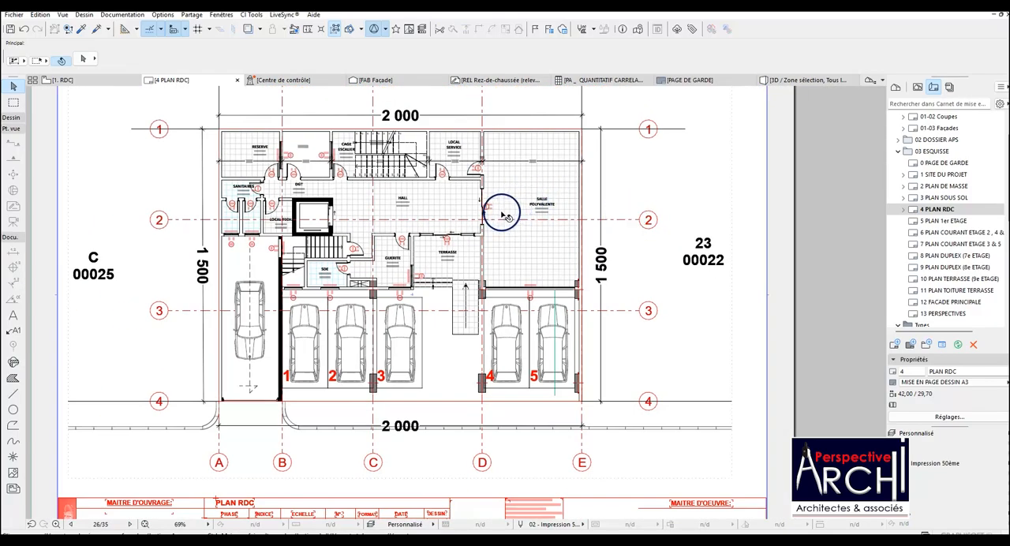
pyautogui.scroll(2, 504, 214)
pyautogui.scroll(-2, 495, 221)
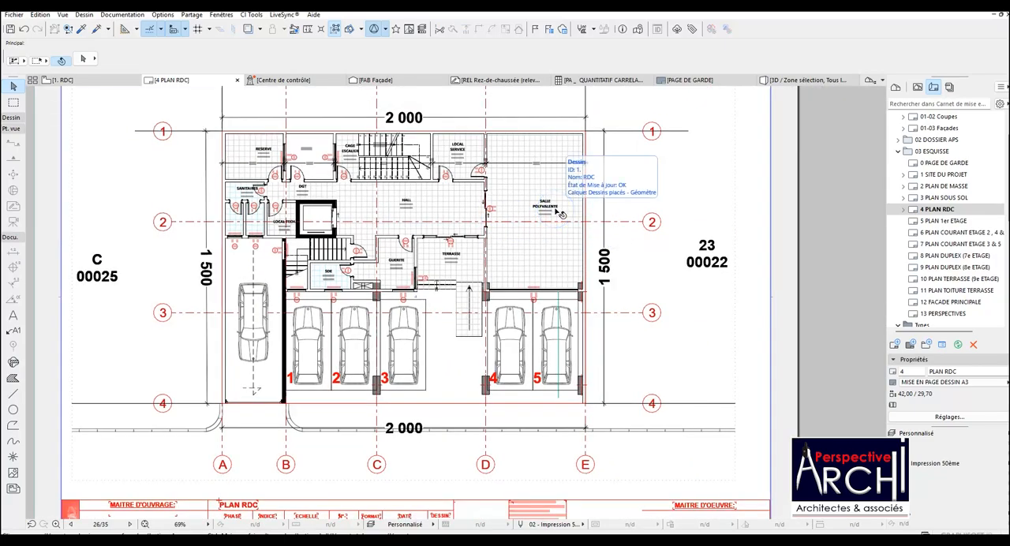
pyautogui.scroll(-1, 557, 212)
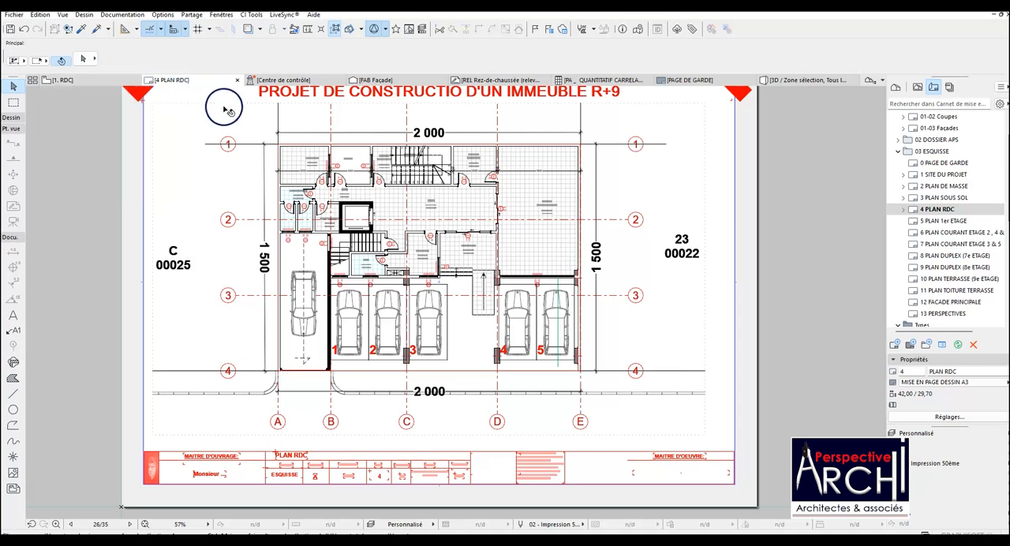
pyautogui.scroll(1, 623, 156)
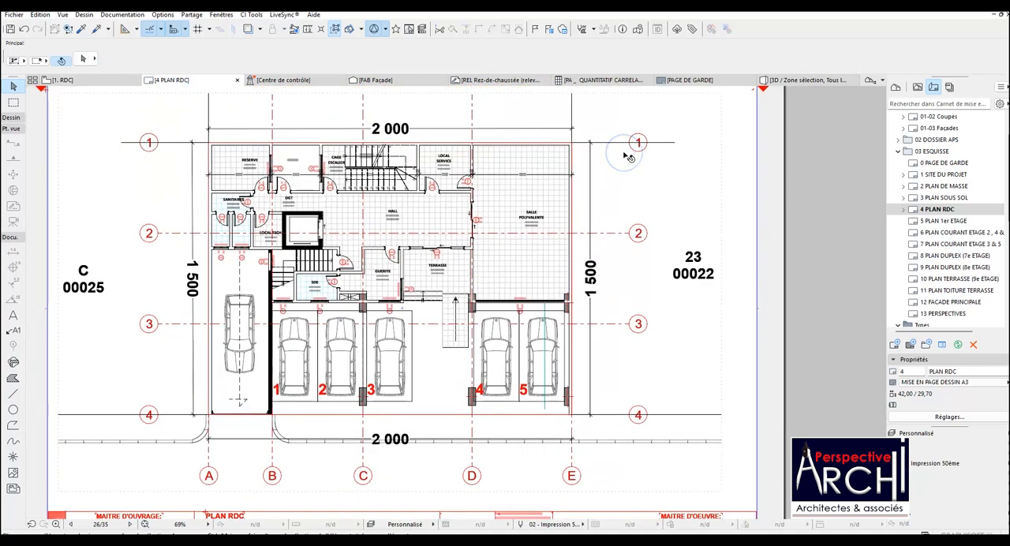
pyautogui.click(556, 174)
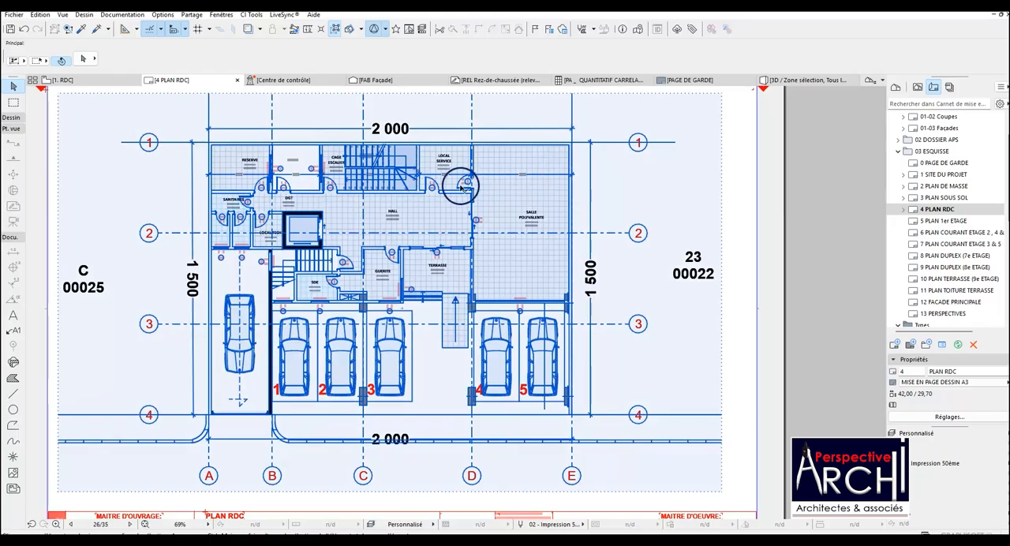
pyautogui.click(785, 177)
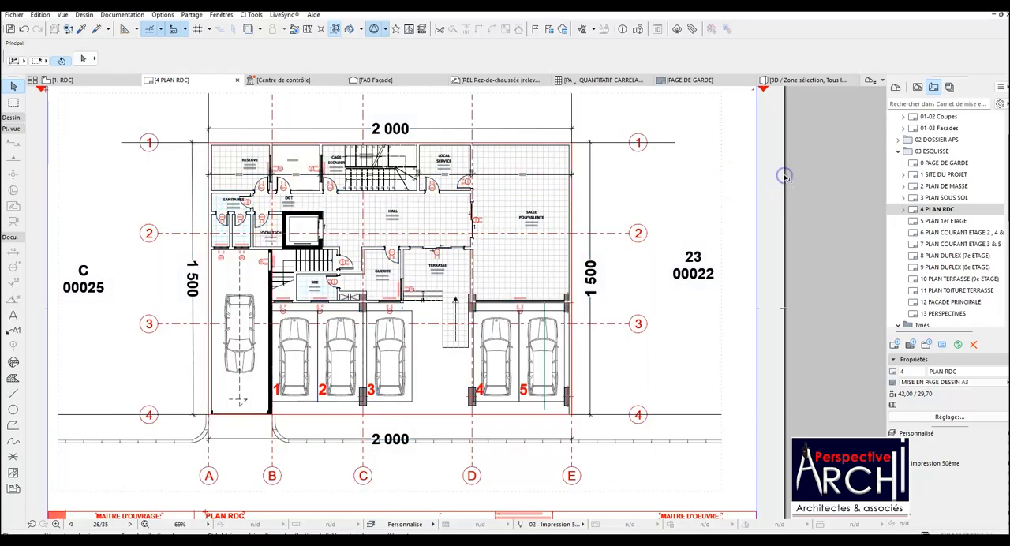
pyautogui.scroll(-1, 444, 198)
pyautogui.scroll(3, 442, 198)
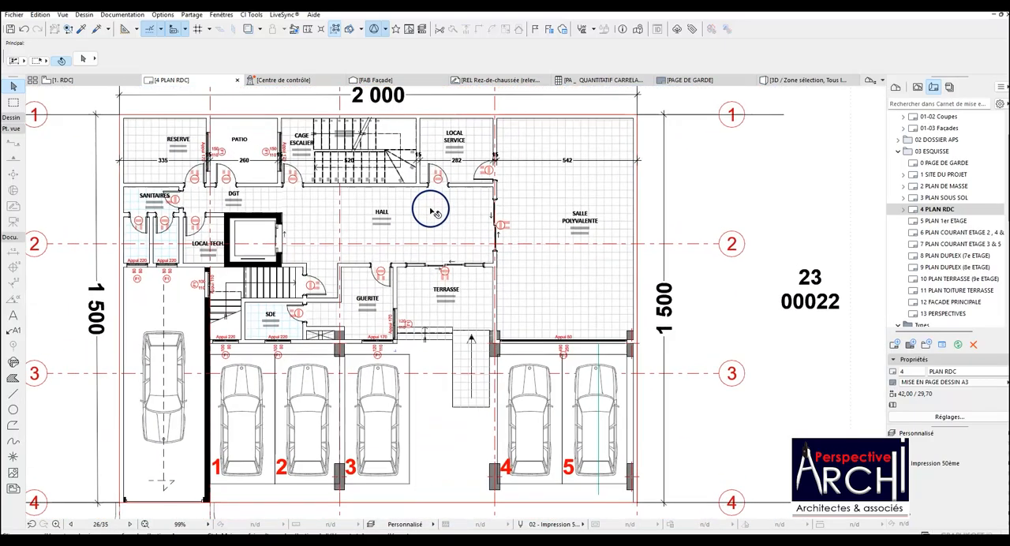
pyautogui.scroll(-3, 399, 193)
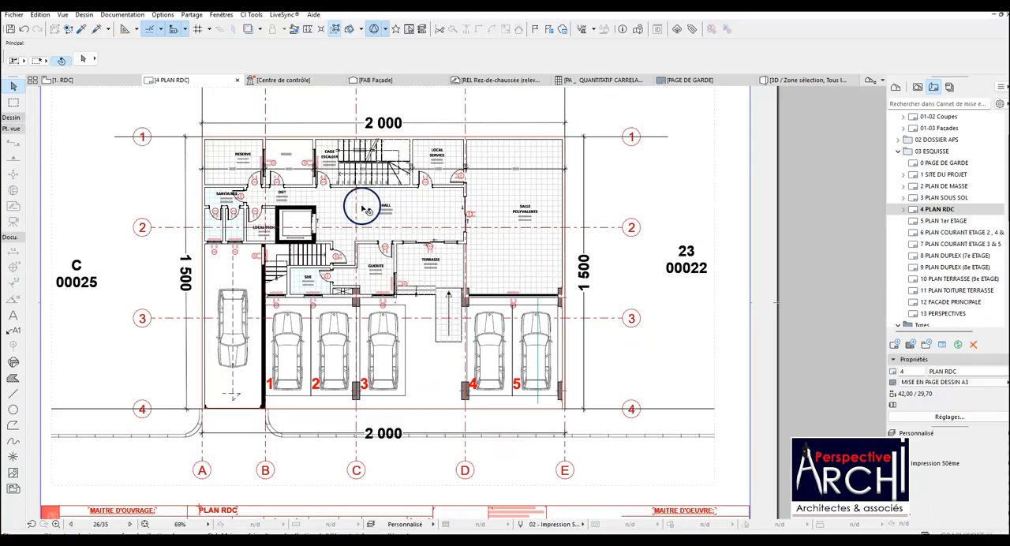
pyautogui.click(354, 213)
pyautogui.scroll(2, 345, 211)
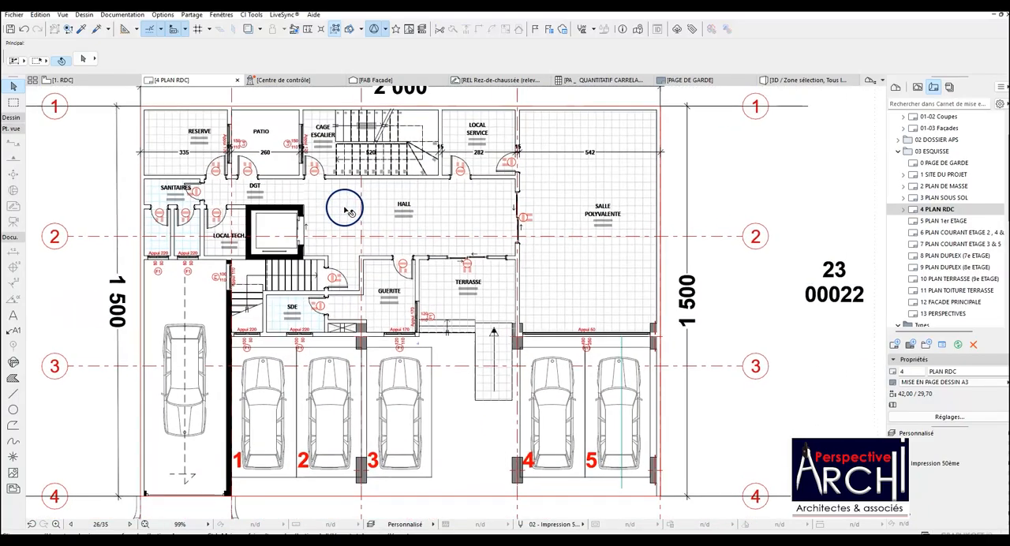
pyautogui.scroll(-2, 347, 209)
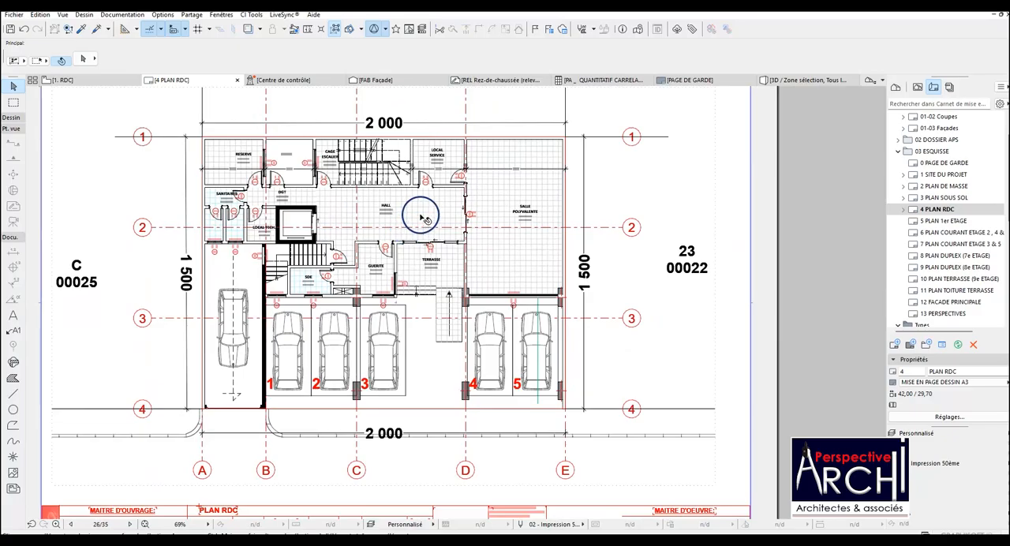
pyautogui.click(426, 203)
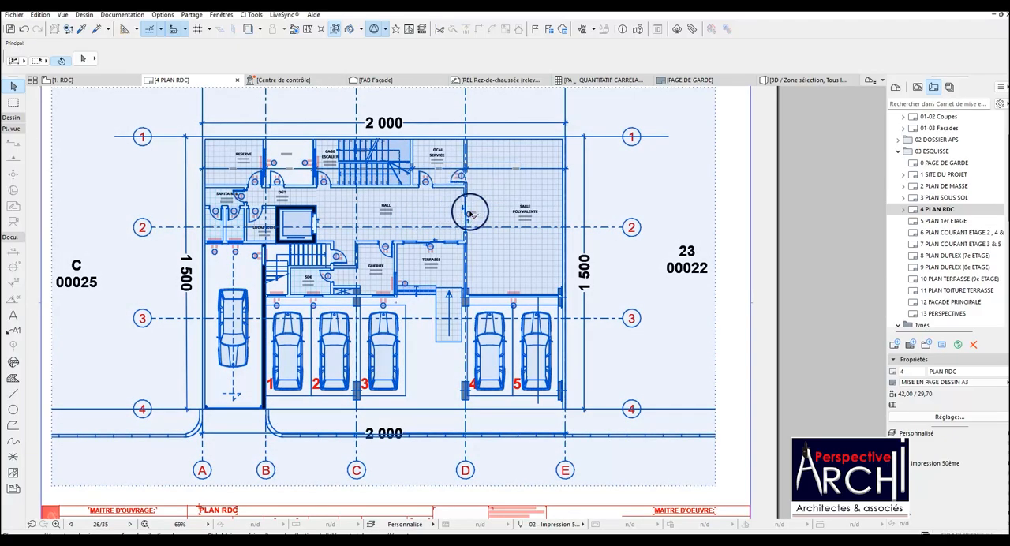
pyautogui.scroll(1, 503, 216)
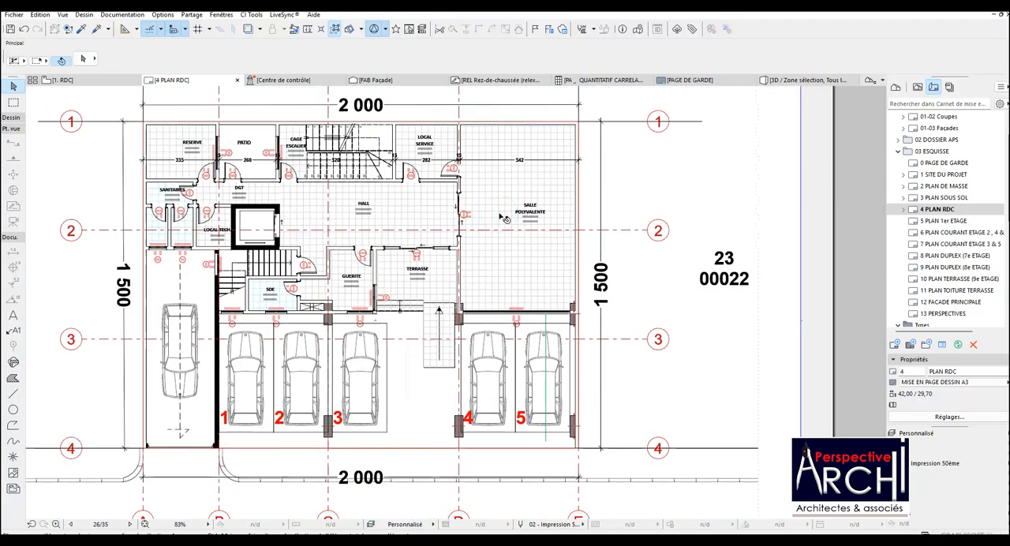
pyautogui.scroll(-1, 503, 217)
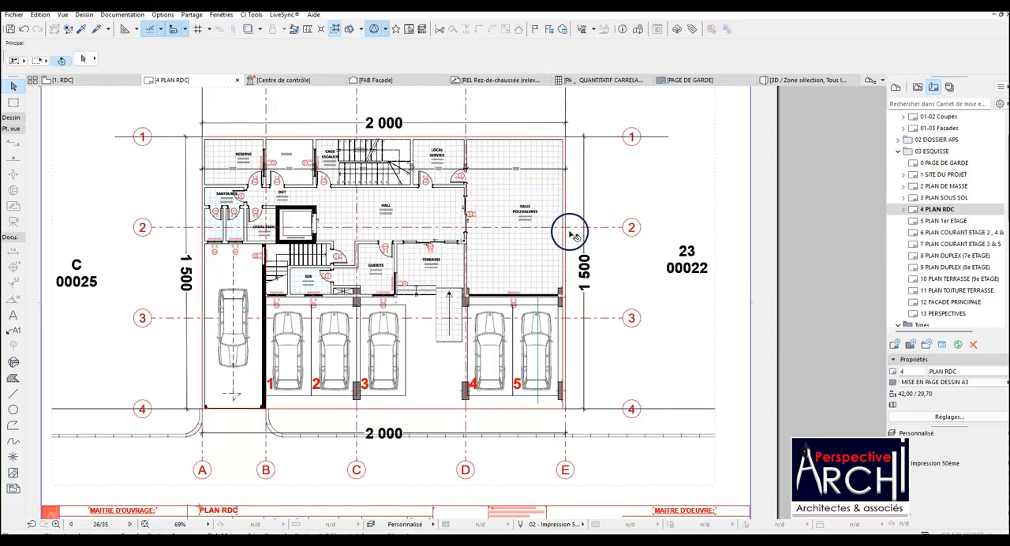
pyautogui.scroll(1, 595, 208)
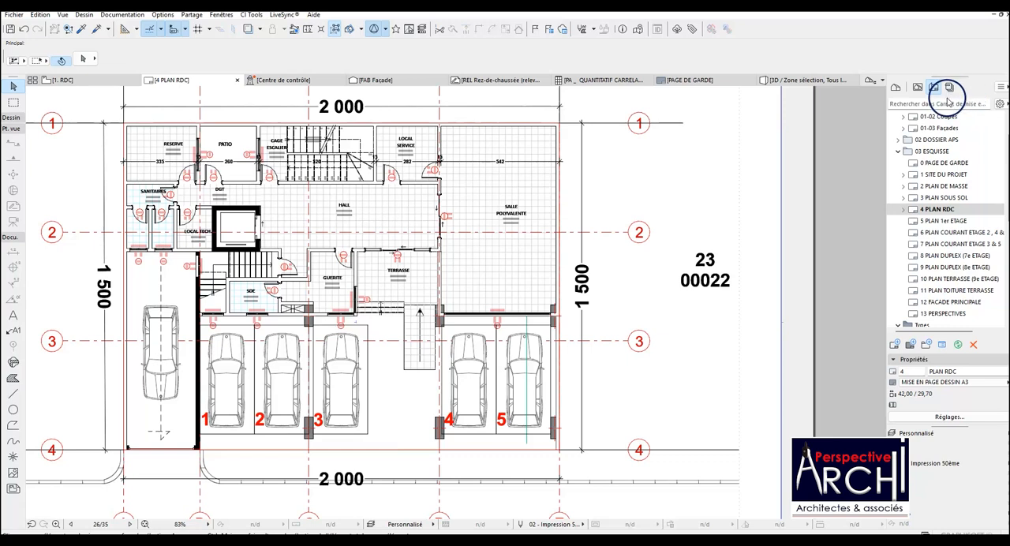
# Open the 5 PLAN 1er ETAGE layout and place the 2. 1er ETAGE view on the empty sheet.
pyautogui.doubleClick(944, 221)
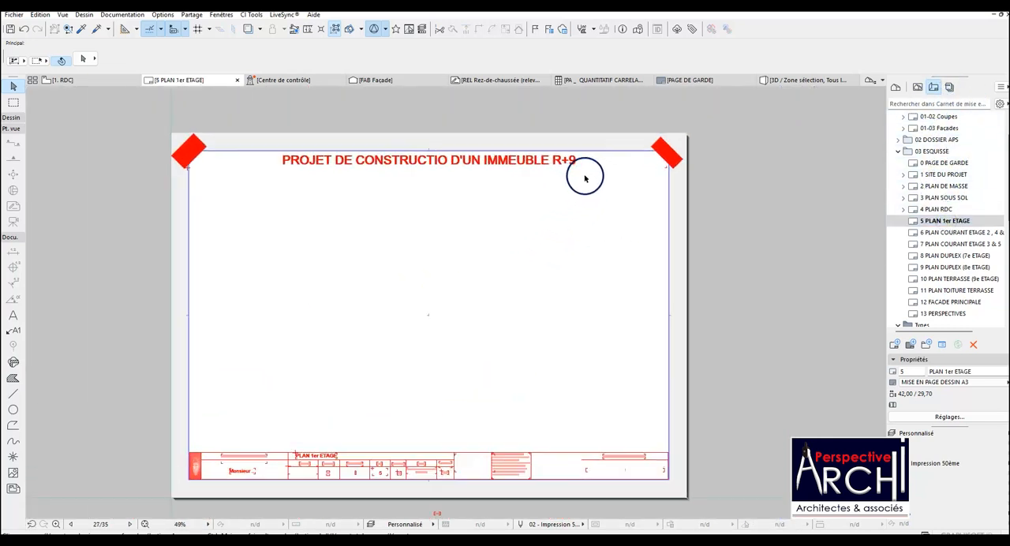
pyautogui.scroll(1, 584, 175)
pyautogui.scroll(-2, 514, 171)
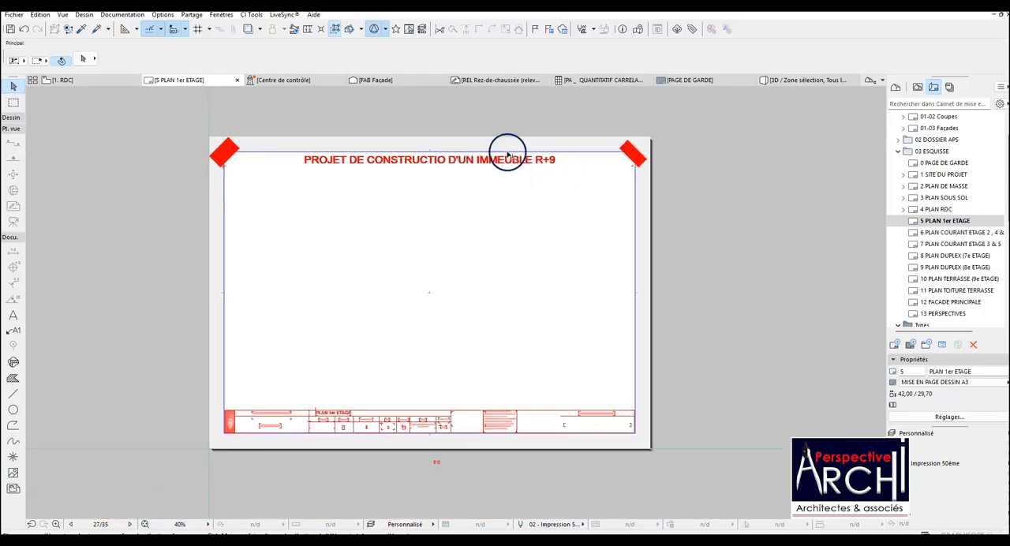
pyautogui.scroll(1, 496, 192)
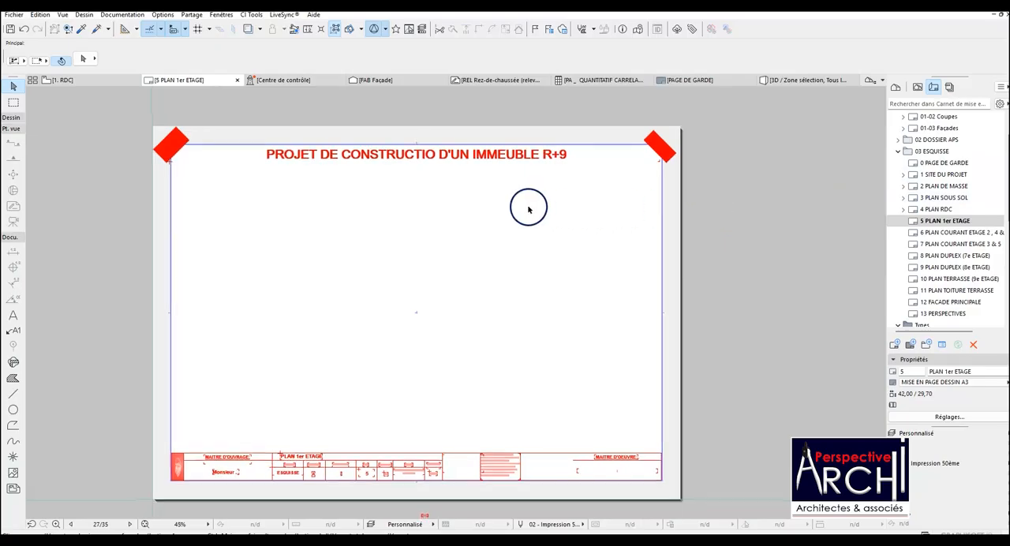
pyautogui.scroll(-1, 527, 207)
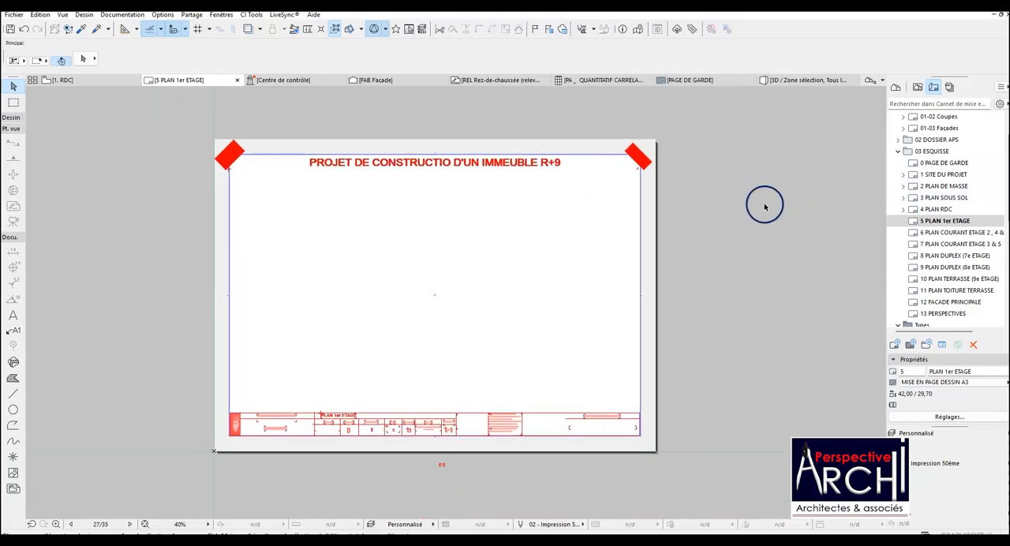
pyautogui.click(919, 88)
pyautogui.moveTo(943, 180)
pyautogui.mouseDown()
pyautogui.moveTo(467, 243)
pyautogui.moveTo(442, 295)
pyautogui.moveTo(450, 291)
pyautogui.mouseUp()
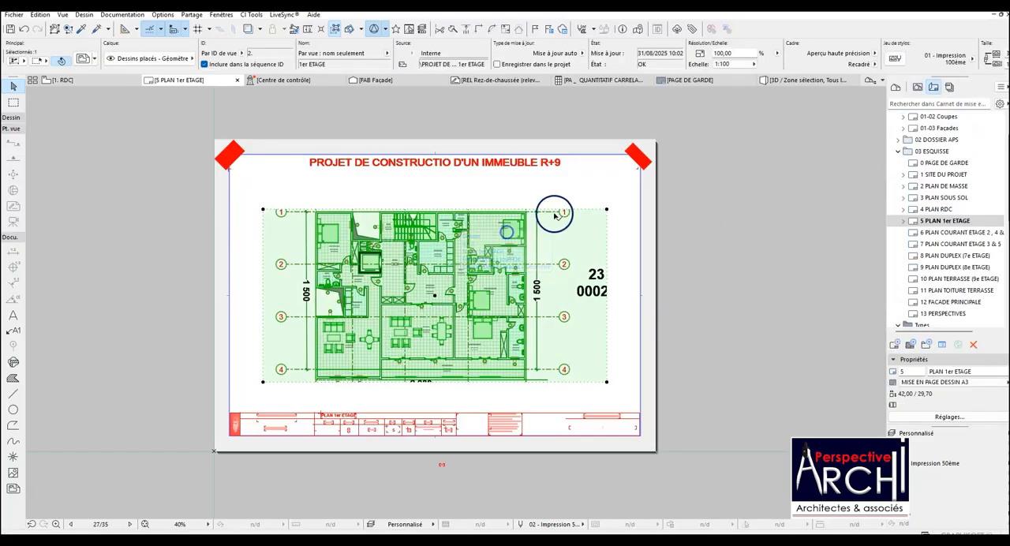
# Extend the first-floor drawing's frame upward and downward to include both 2 000 dimensions and the axis bubbles A to E.
pyautogui.moveTo(578, 212); pyautogui.dragTo(579, 181)
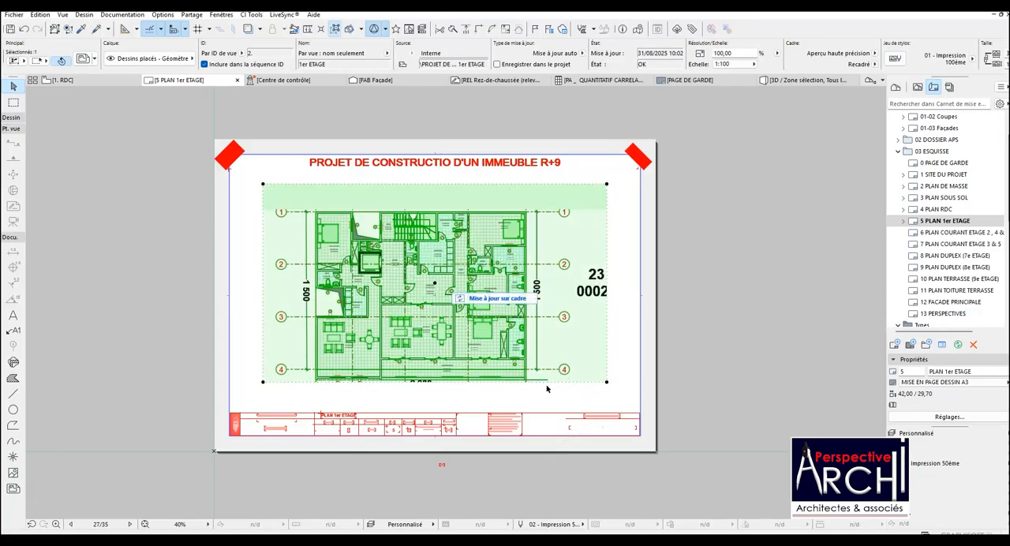
pyautogui.moveTo(565, 383); pyautogui.dragTo(566, 409)
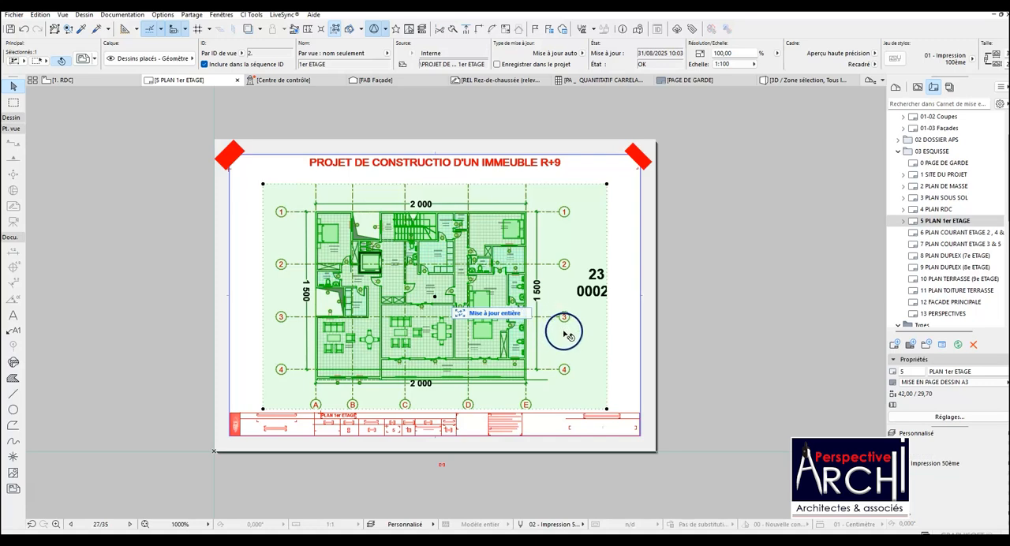
pyautogui.press('Escape')
pyautogui.scroll(5, 492, 272)
pyautogui.scroll(-4, 516, 240)
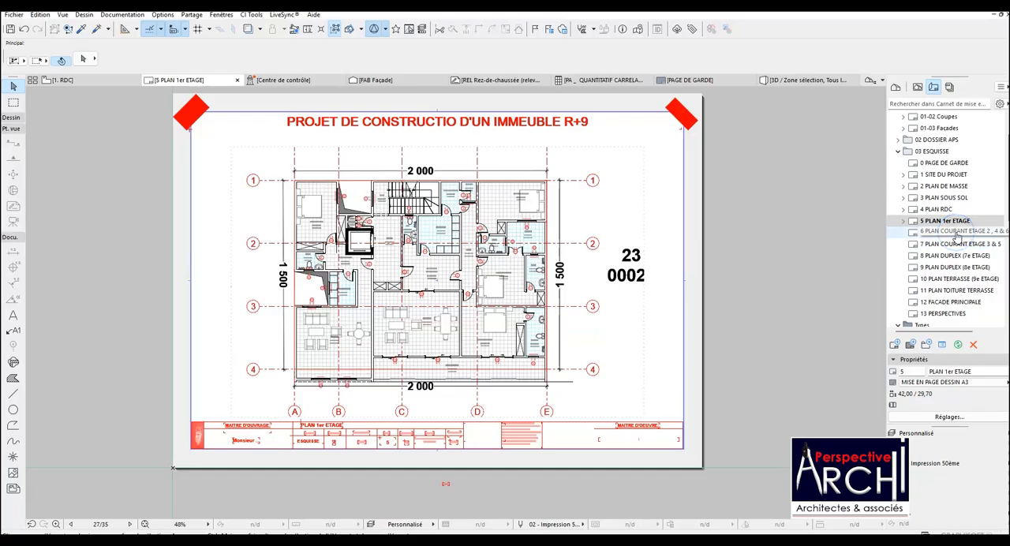
# Open the 6 PLAN COURANT ETAGE 2, 4 & 6 layout and place the 3. 2e ETAGE view on it.
pyautogui.doubleClick(956, 234)
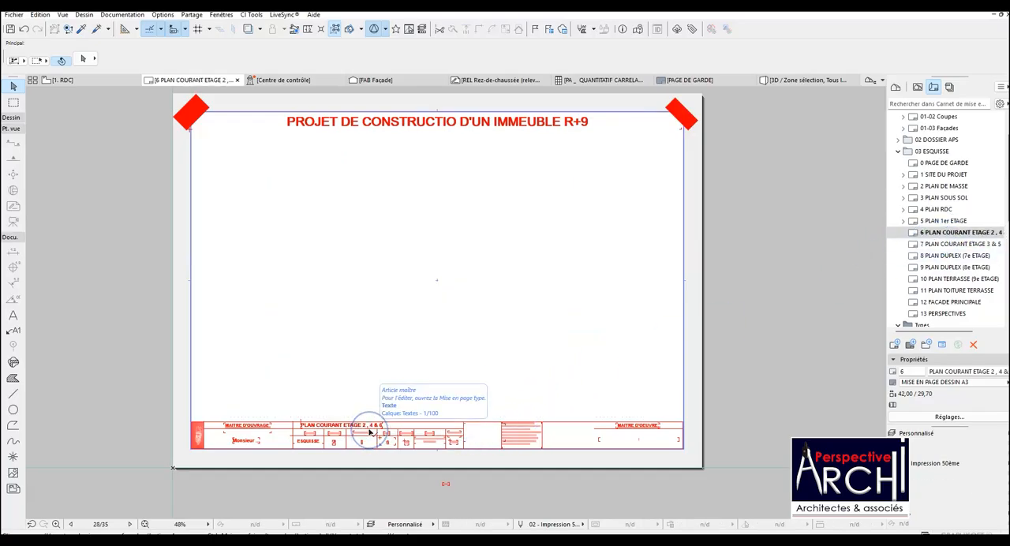
pyautogui.scroll(3, 378, 435)
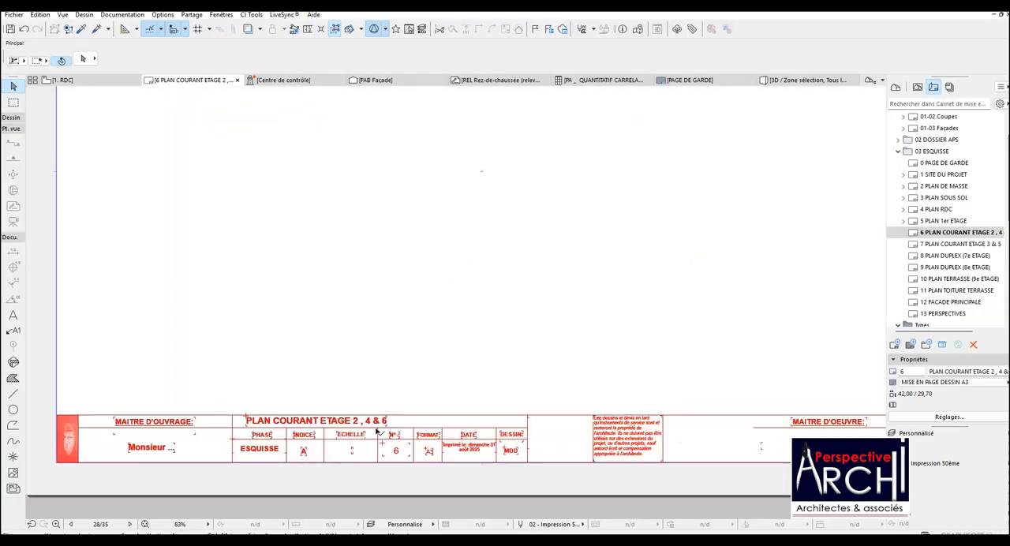
pyautogui.scroll(-2, 396, 407)
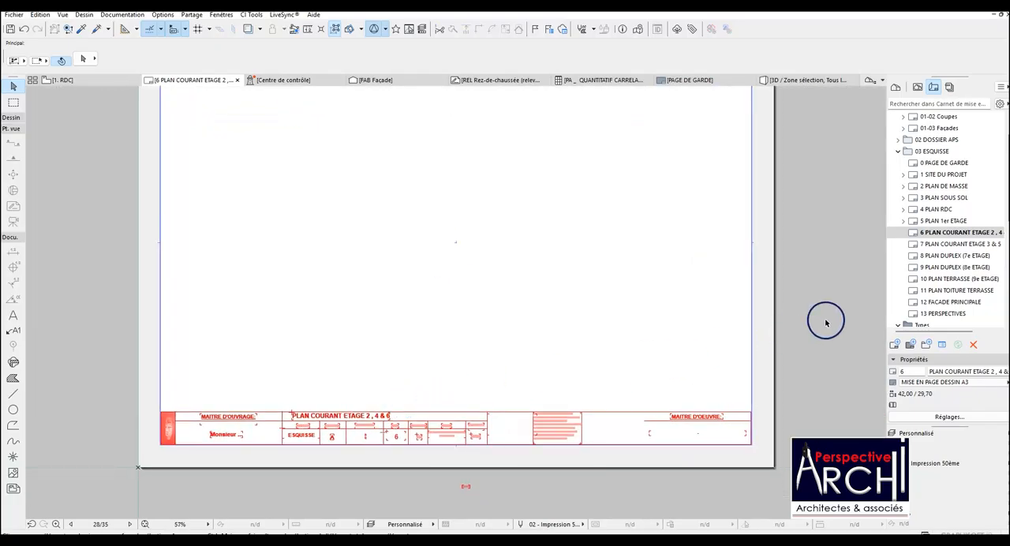
pyautogui.click(917, 87)
pyautogui.moveTo(935, 186)
pyautogui.mouseDown()
pyautogui.moveTo(518, 201)
pyautogui.moveTo(456, 243)
pyautogui.mouseUp()
pyautogui.scroll(-3, 450, 241)
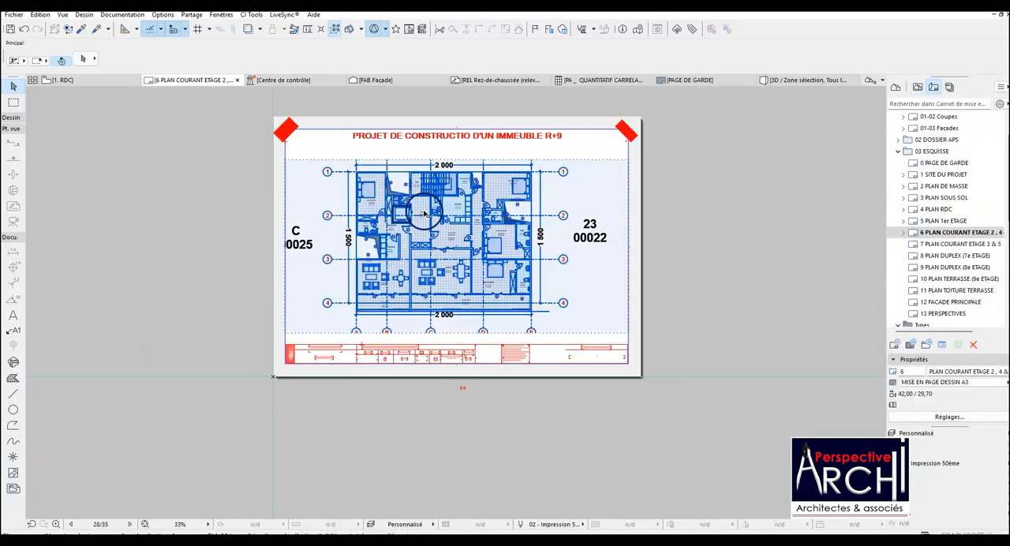
# Crop both sides of the second-floor drawing's frame to just outside axis bubbles 1 to 4, excluding the C 00025 and 23 00022 plot labels.
pyautogui.click(287, 201)
pyautogui.click(316, 197)
pyautogui.click(315, 197)
pyautogui.click(294, 200)
pyautogui.click(296, 202)
pyautogui.click(319, 201)
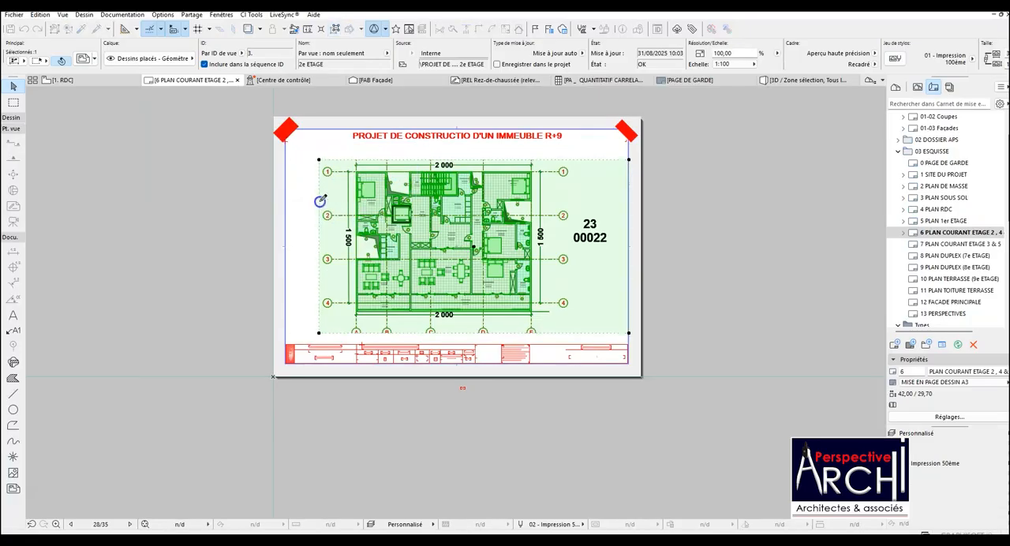
pyautogui.click(631, 204)
pyautogui.click(574, 205)
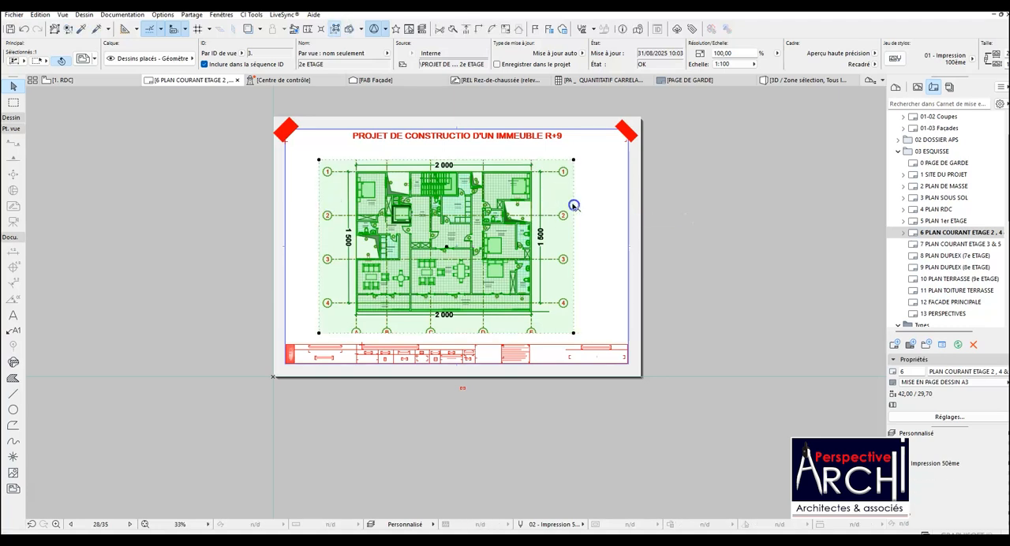
# Extend the second-floor drawing's lower edge to just above the title block and its upper edge to just below the project title.
pyautogui.click(446, 332)
pyautogui.click(445, 340)
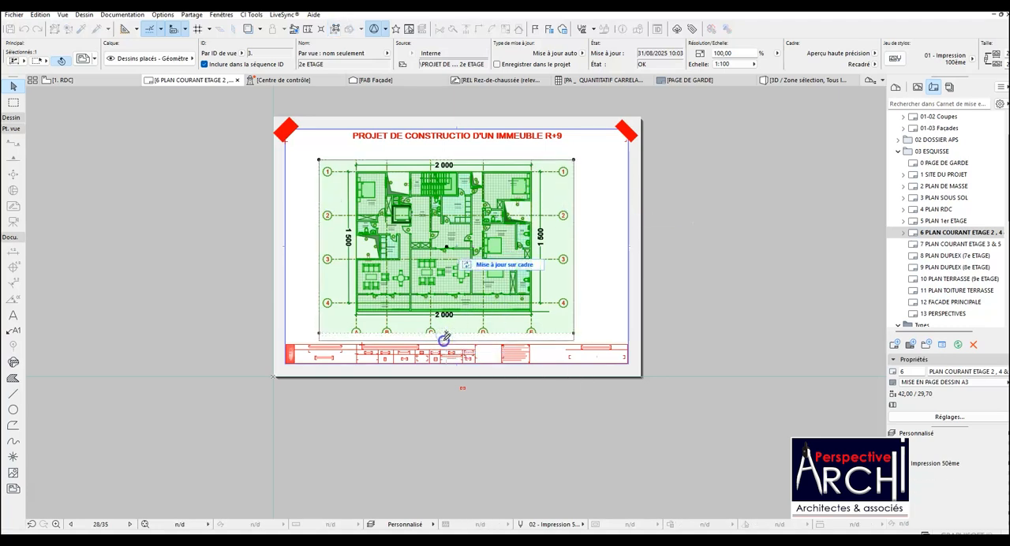
pyautogui.click(497, 160)
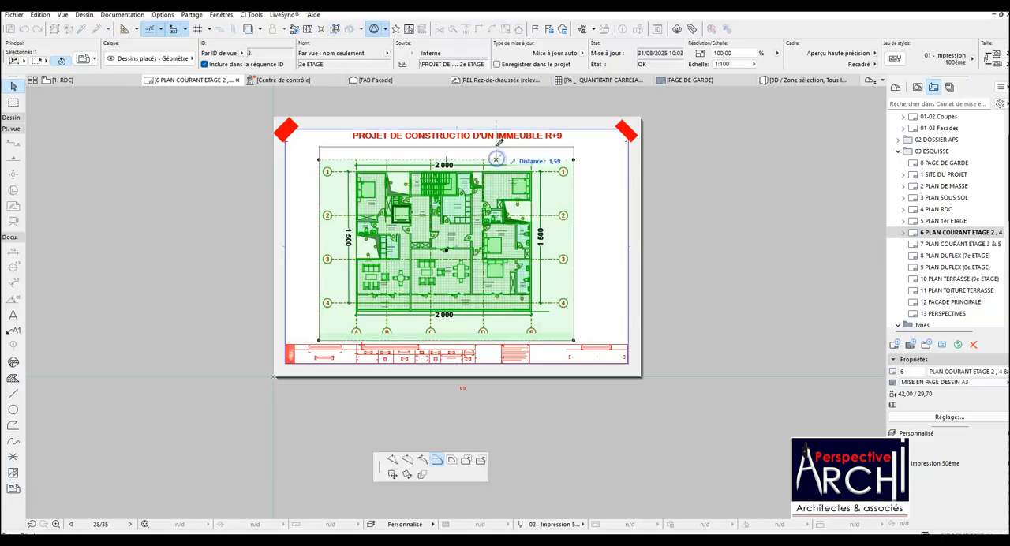
pyautogui.click(504, 143)
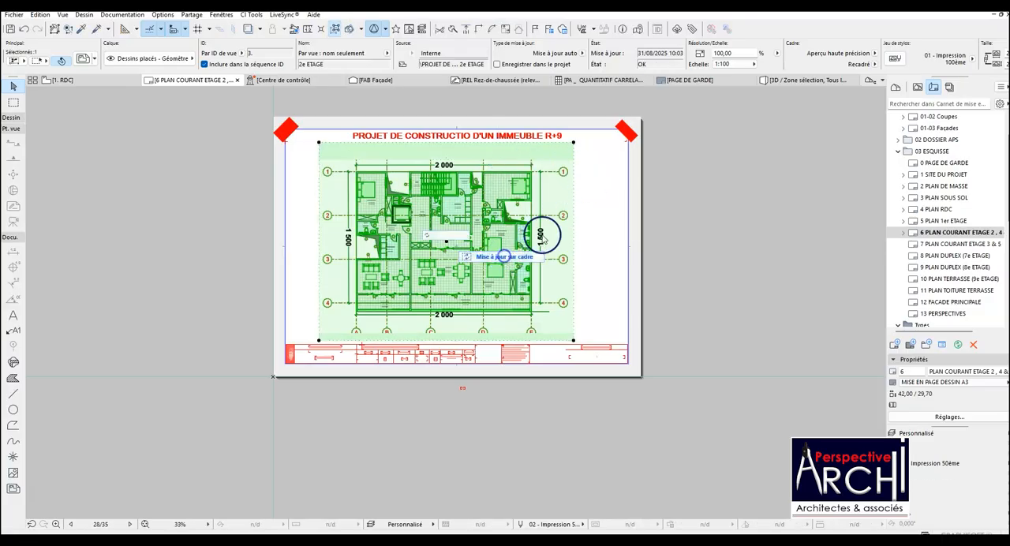
pyautogui.click(595, 224)
pyautogui.scroll(3, 485, 226)
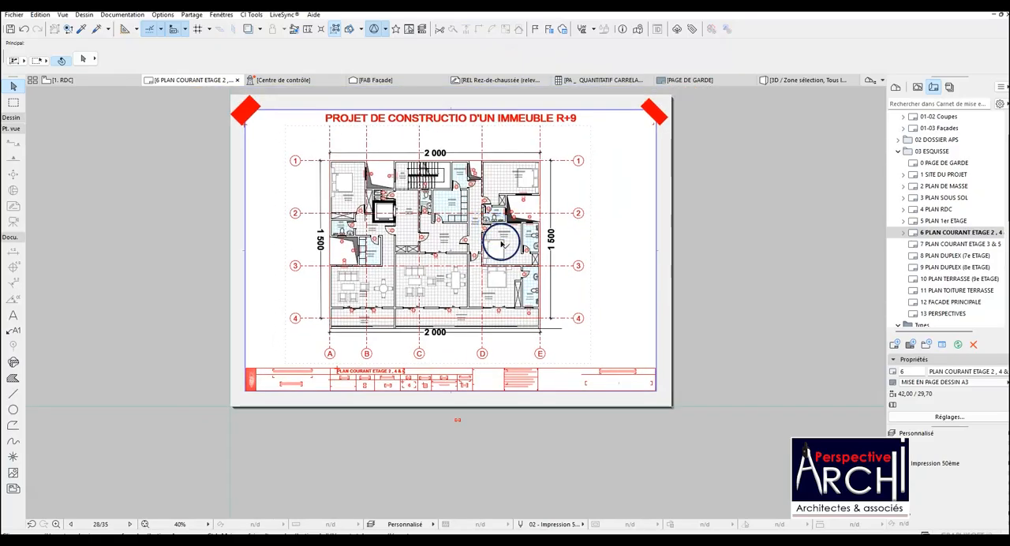
pyautogui.scroll(2, 503, 245)
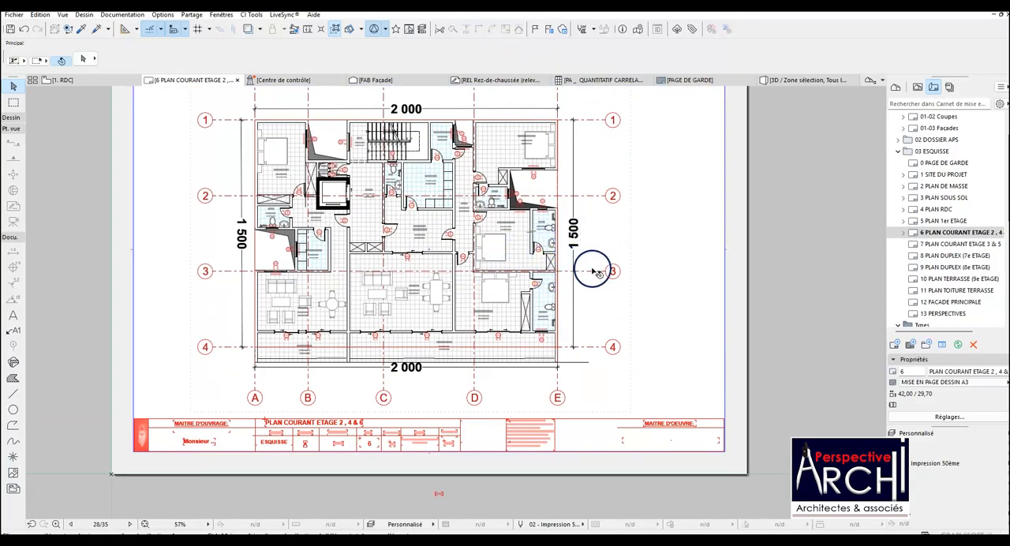
pyautogui.click(597, 274)
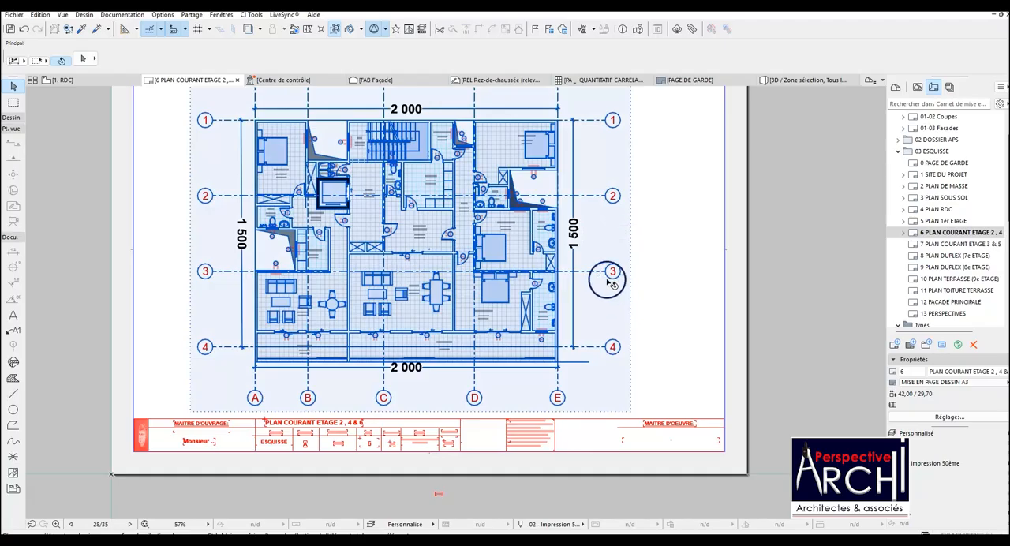
pyautogui.click(673, 241)
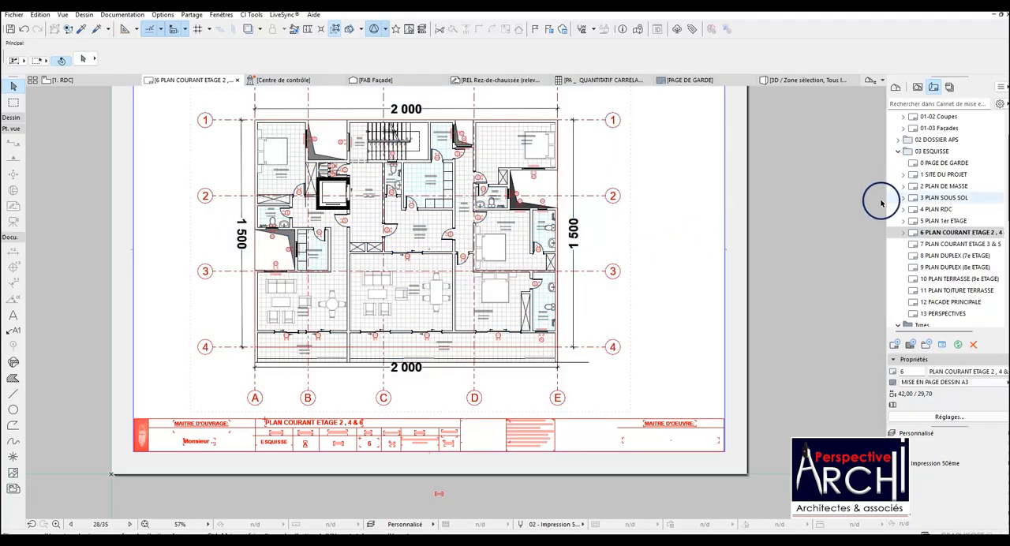
# Open the 7 PLAN COURANT ETAGE 3 & 5 layout and place the 4. 3e ETAGE view on it.
pyautogui.doubleClick(969, 242)
pyautogui.click(469, 319)
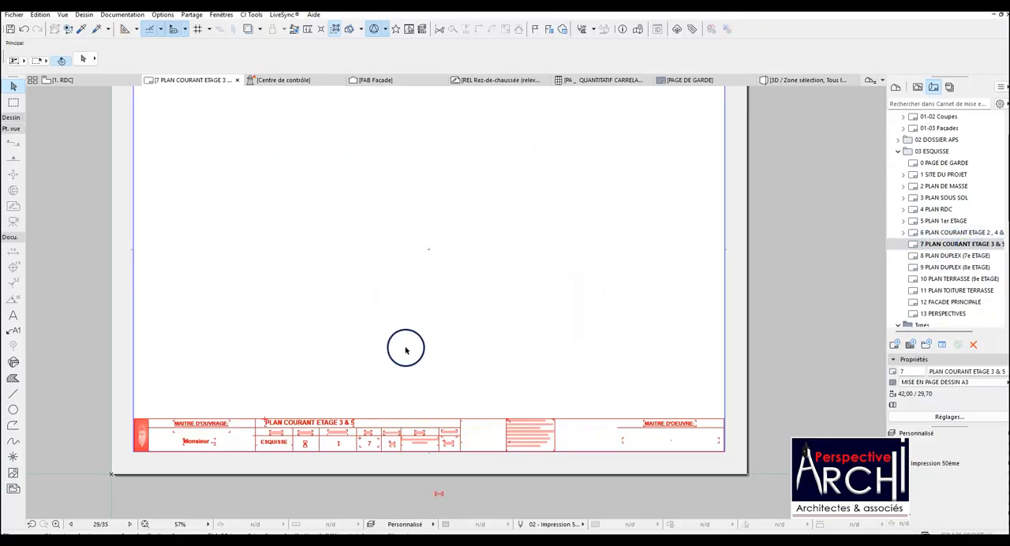
pyautogui.click(916, 87)
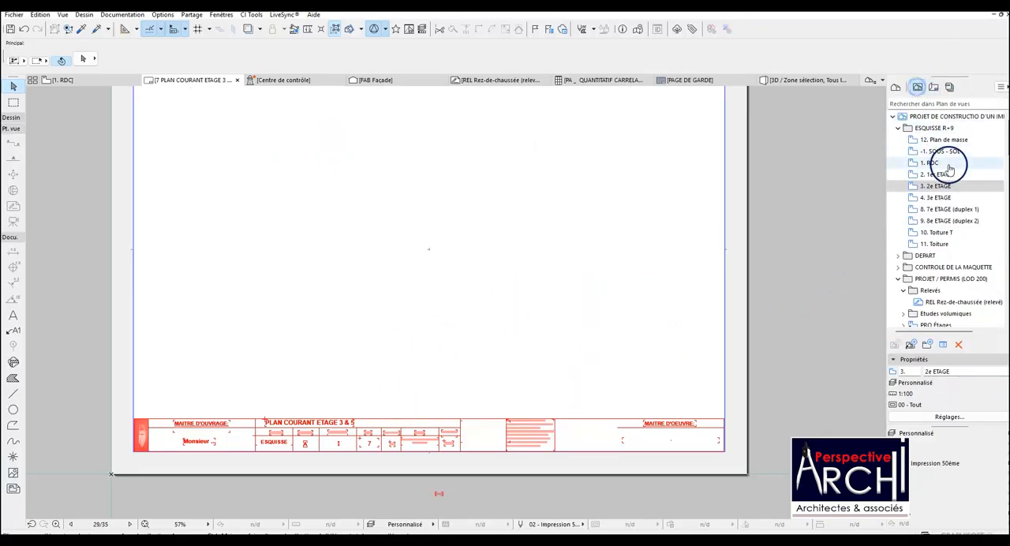
pyautogui.moveTo(942, 197)
pyautogui.mouseDown()
pyautogui.moveTo(485, 215)
pyautogui.moveTo(431, 253)
pyautogui.mouseUp()
pyautogui.scroll(-3, 442, 260)
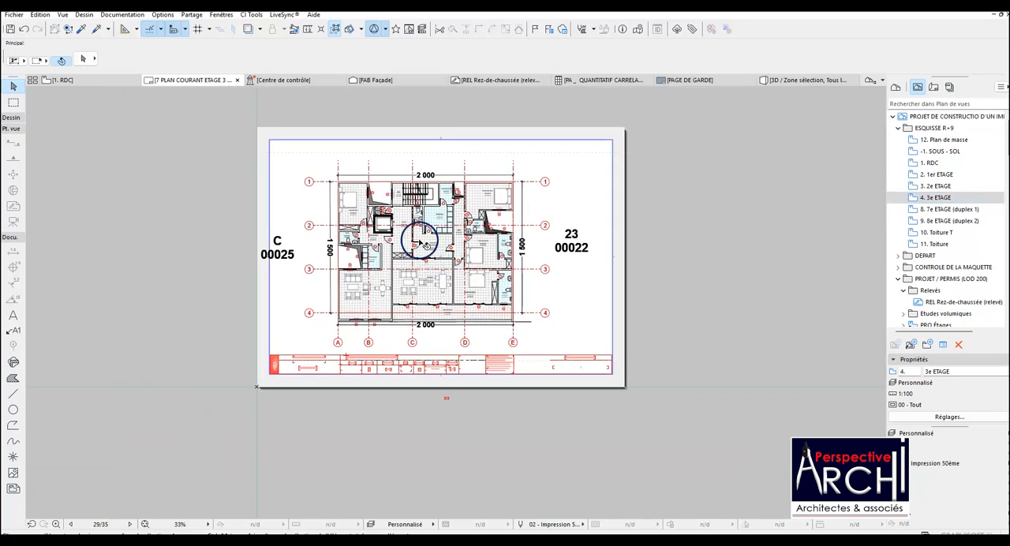
# Crop both sides of the third-floor drawing's frame to just outside axis bubbles 1 to 4, removing the two plot labels.
pyautogui.click(396, 215)
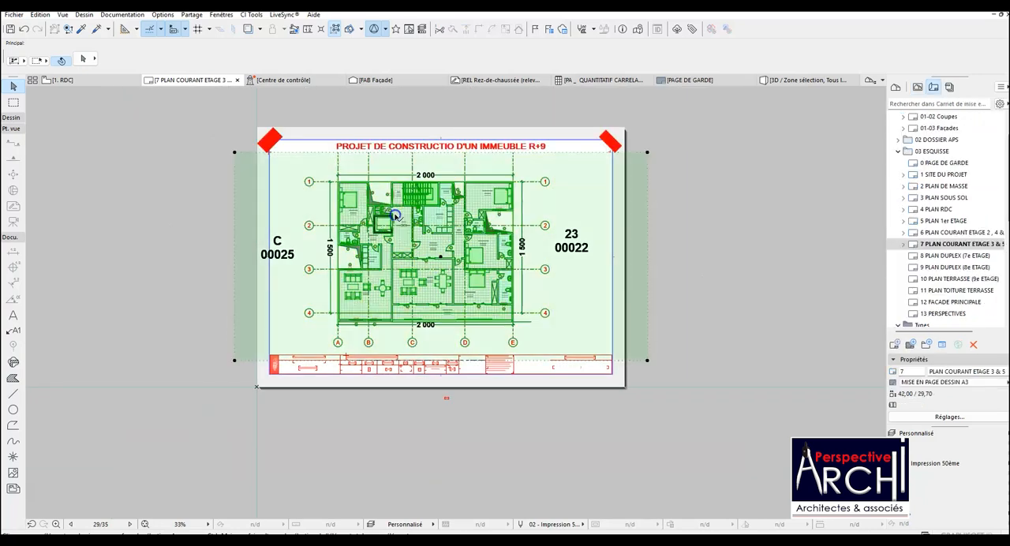
pyautogui.click(235, 222)
pyautogui.click(294, 226)
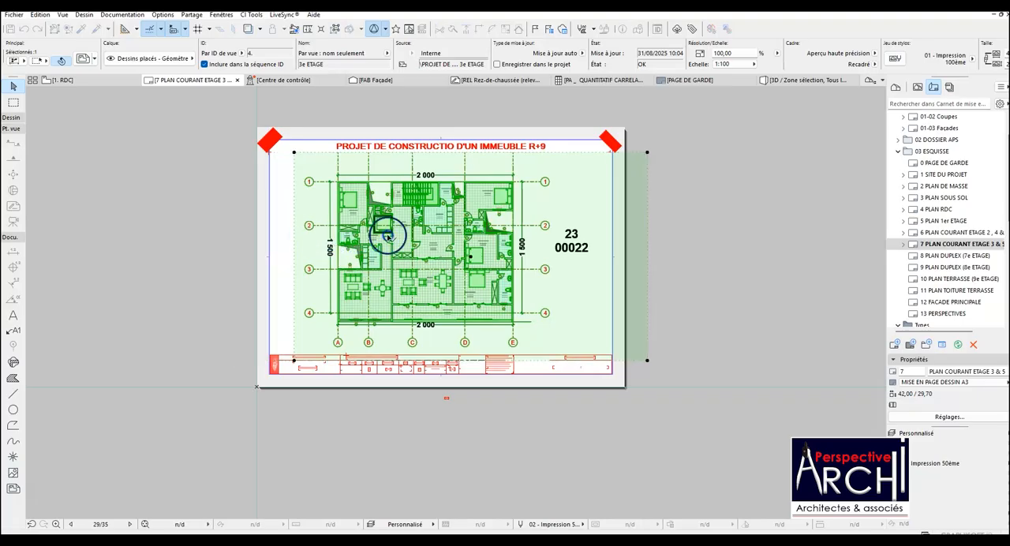
pyautogui.click(647, 223)
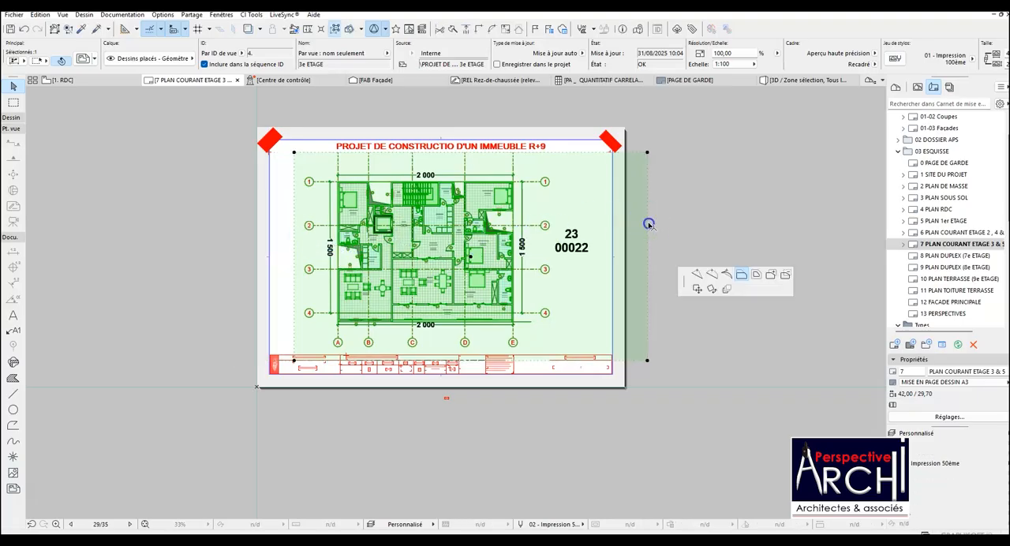
pyautogui.click(555, 228)
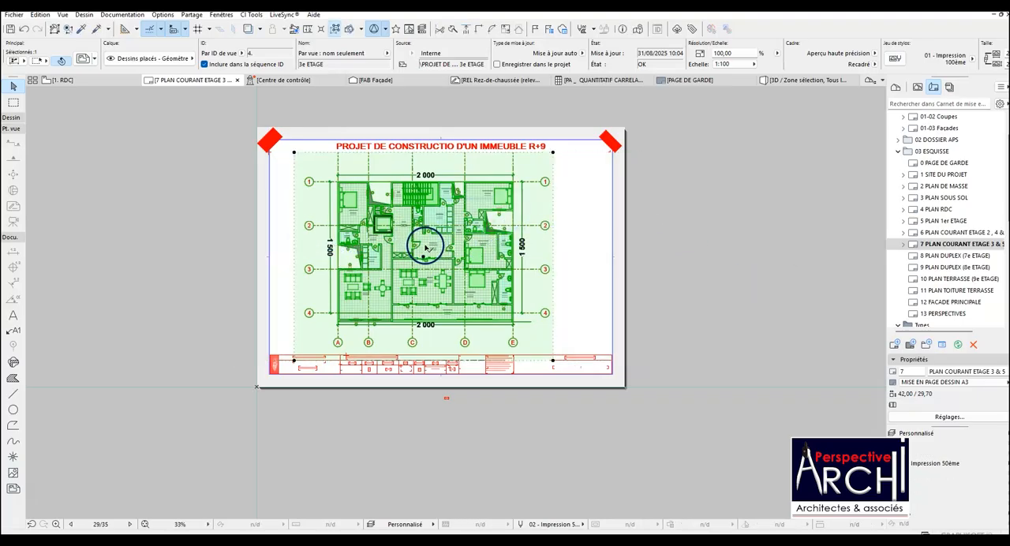
# Raise the third-floor drawing's lower frame edge above the title block, keeping axis bubbles A to E inside.
pyautogui.click(424, 248)
pyautogui.click(471, 355)
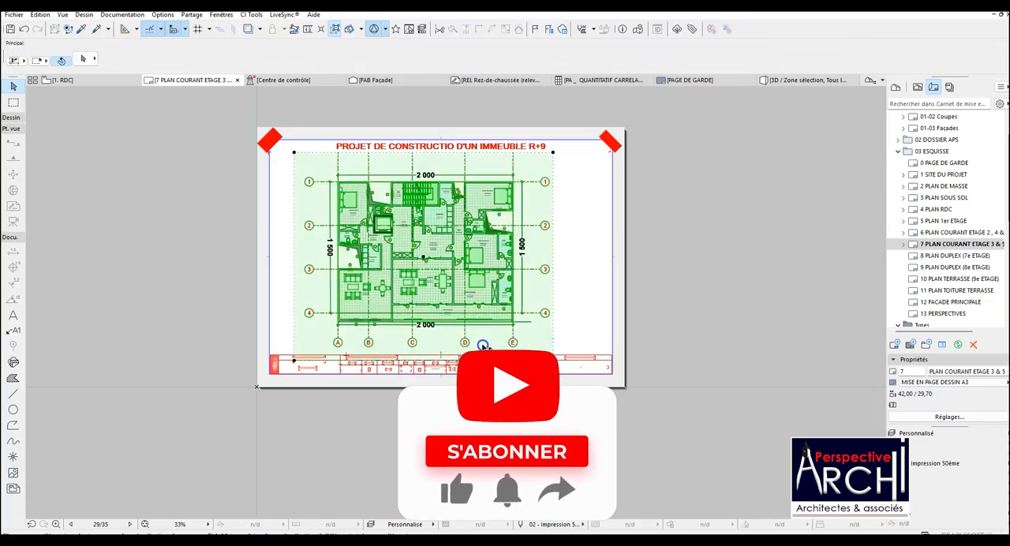
pyautogui.scroll(2, 478, 353)
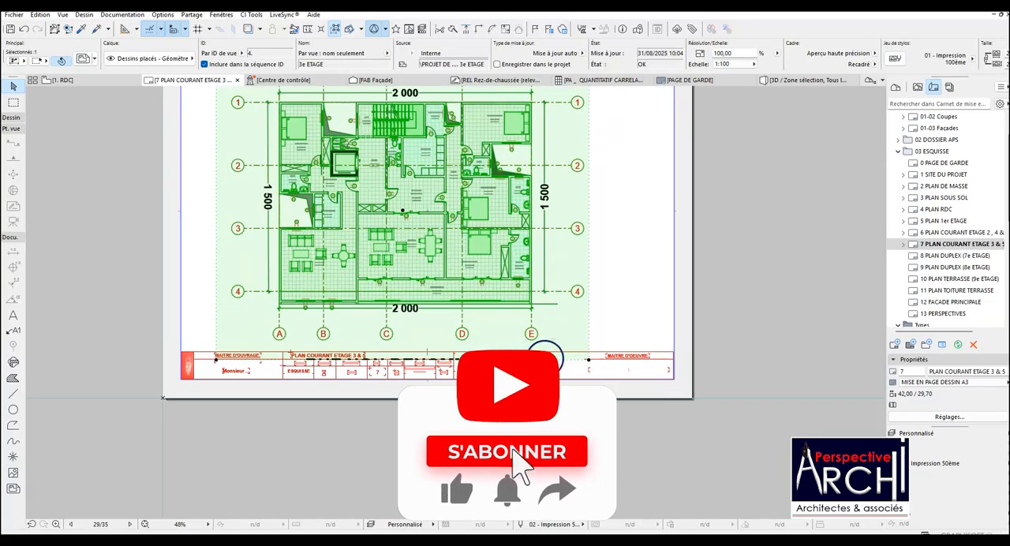
pyautogui.click(544, 360)
pyautogui.click(543, 347)
pyautogui.press('Escape')
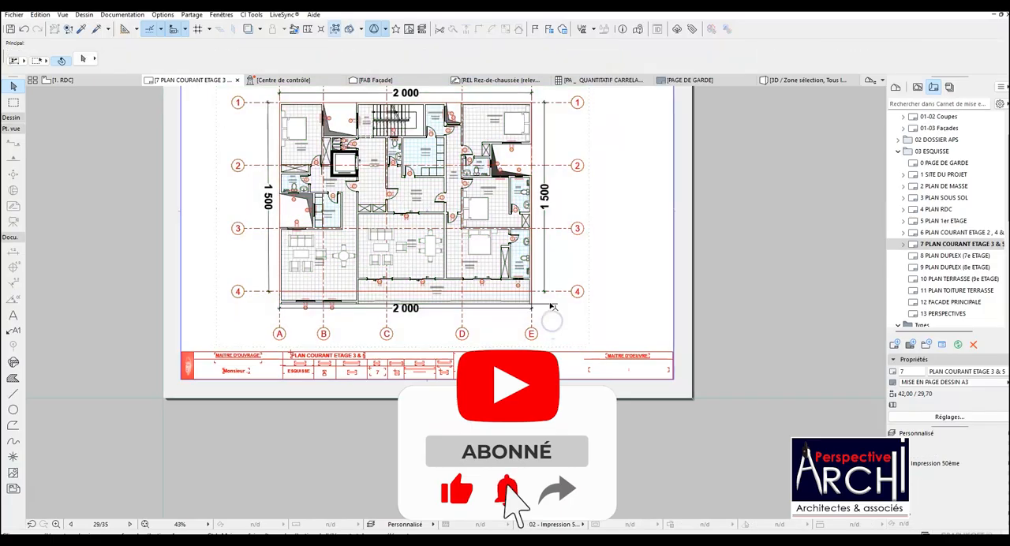
# Open the 8 PLAN DUPLEX (7e ETAGE) layout and place the 8. 7e ETAGE (duplex 1) view on it.
pyautogui.scroll(-3, 552, 307)
pyautogui.scroll(2, 511, 261)
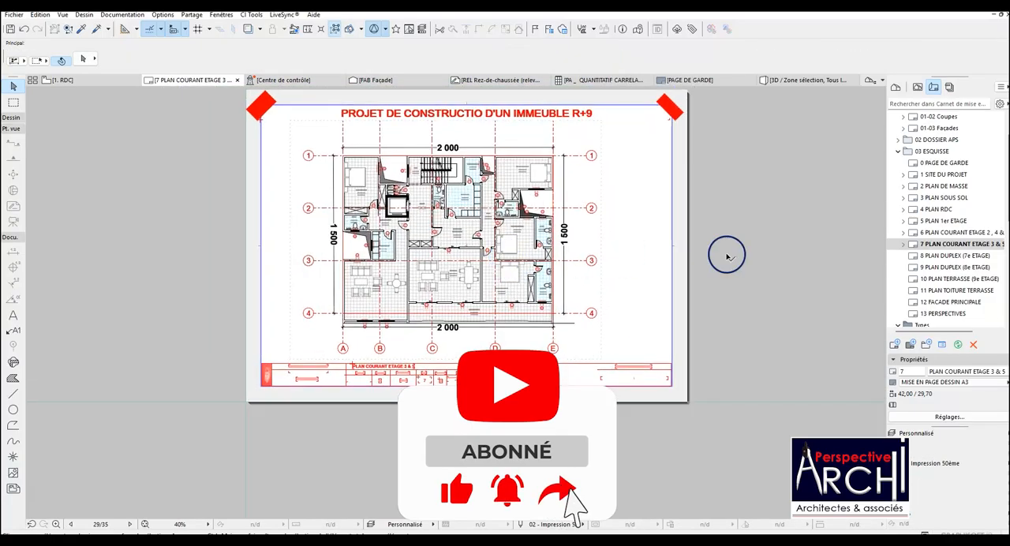
pyautogui.doubleClick(951, 255)
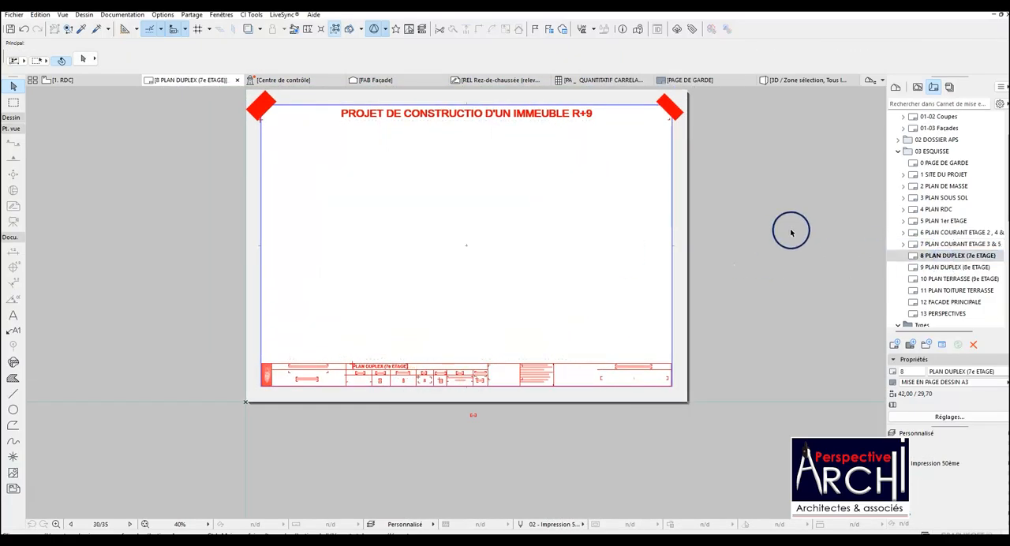
pyautogui.click(917, 87)
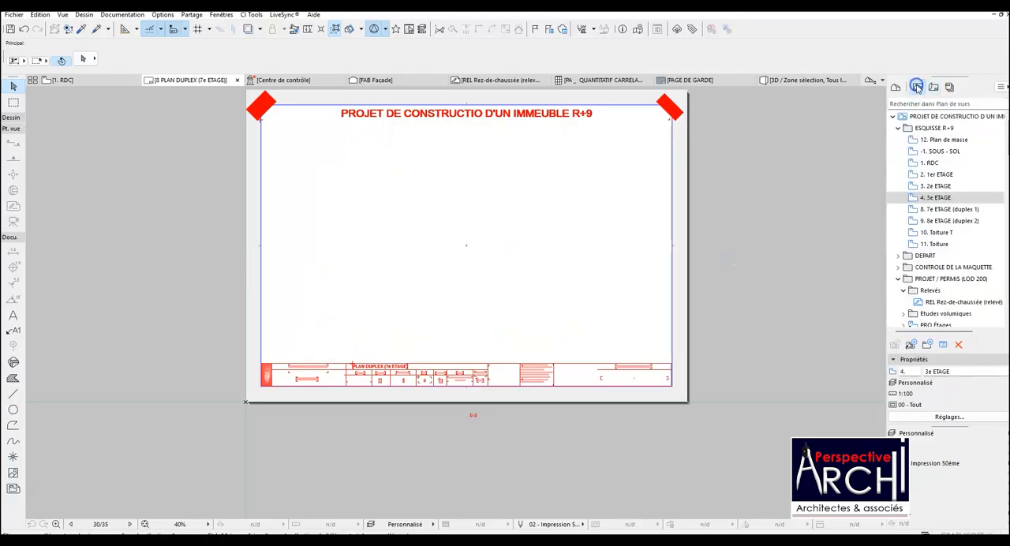
pyautogui.click(942, 209)
pyautogui.moveTo(818, 212); pyautogui.dragTo(505, 227)
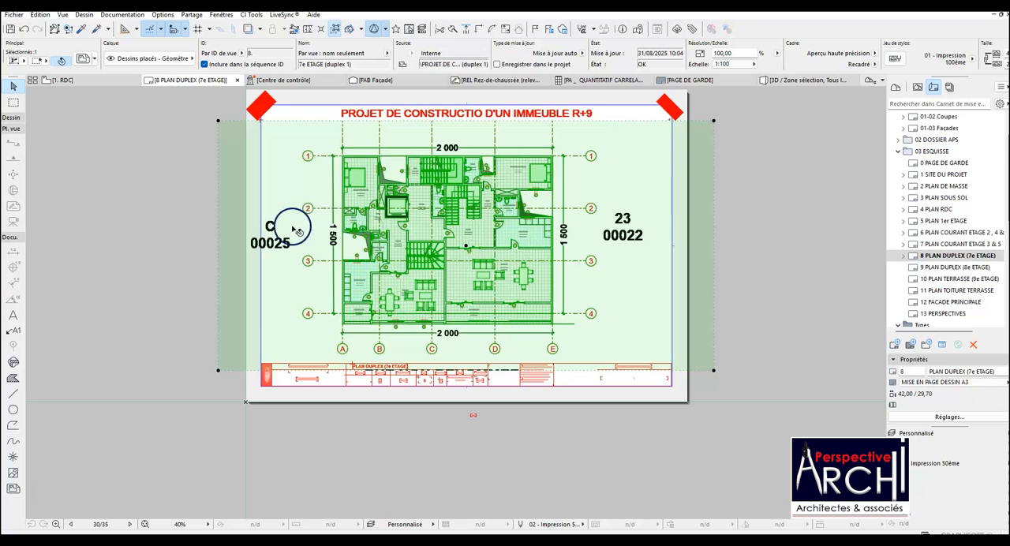
# Crop the seventh-floor drawing's sides to just outside axis bubbles 1 to 4 and its lower edge to just above the title block.
pyautogui.click(225, 225)
pyautogui.click(289, 223)
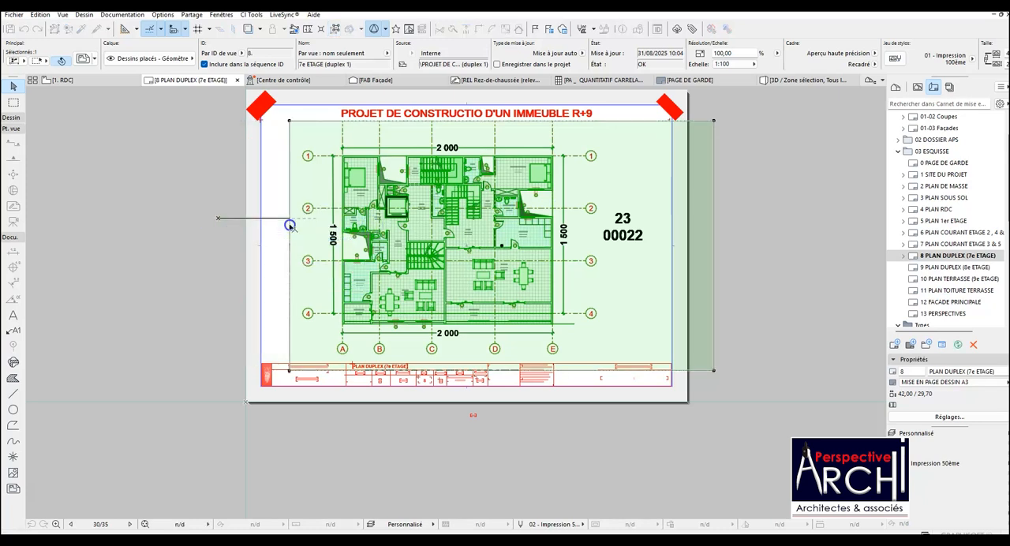
pyautogui.click(713, 205)
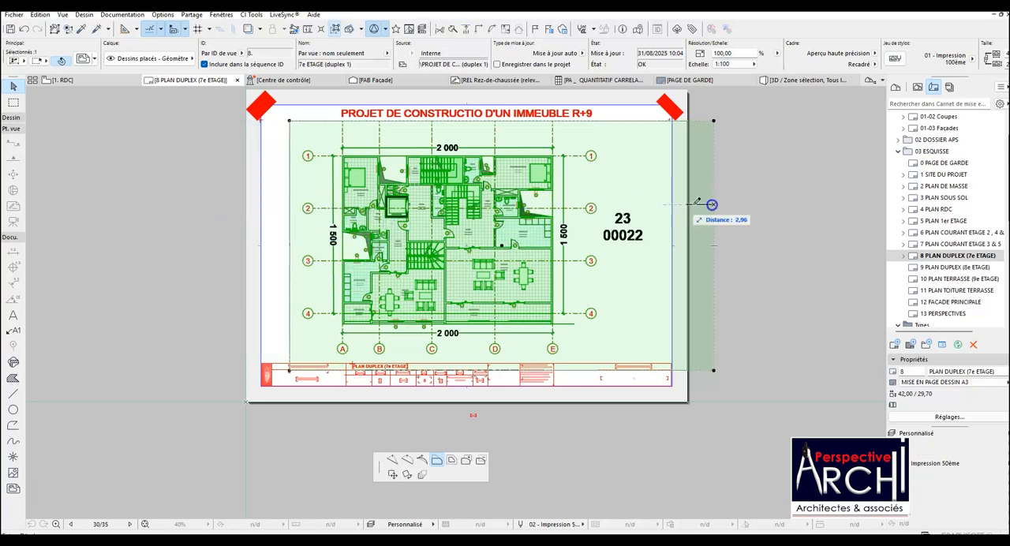
pyautogui.click(602, 204)
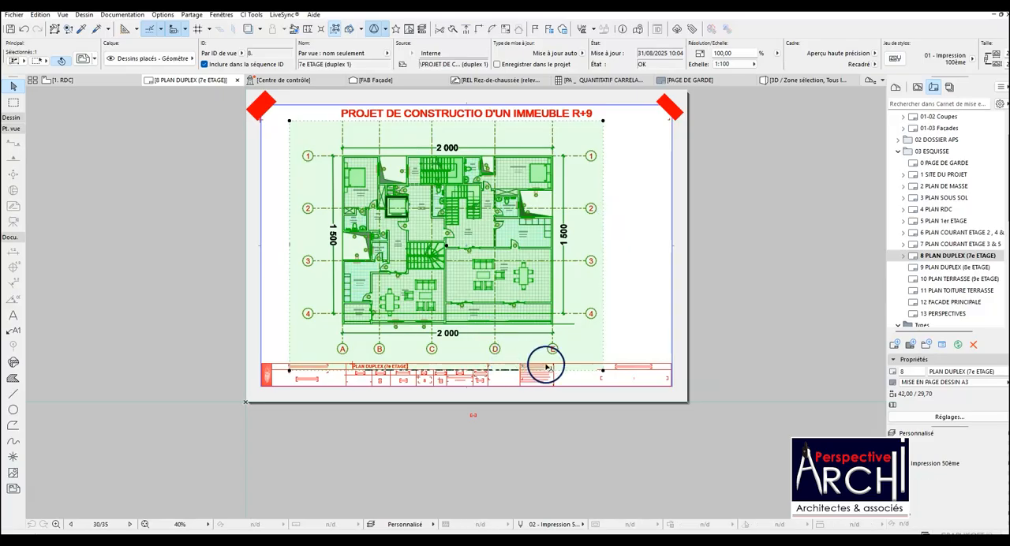
pyautogui.click(571, 370)
pyautogui.click(571, 356)
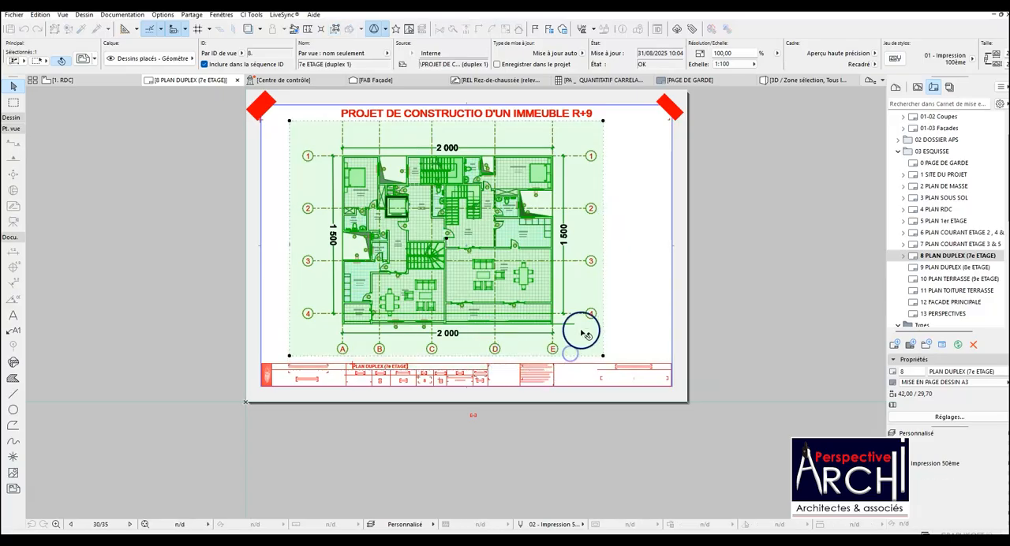
pyautogui.press('Escape')
# Open the original source view of the seventh-floor drawing placed on the layout.
pyautogui.scroll(3, 477, 253)
pyautogui.scroll(-4, 428, 252)
pyautogui.scroll(3, 441, 251)
pyautogui.scroll(3, 440, 250)
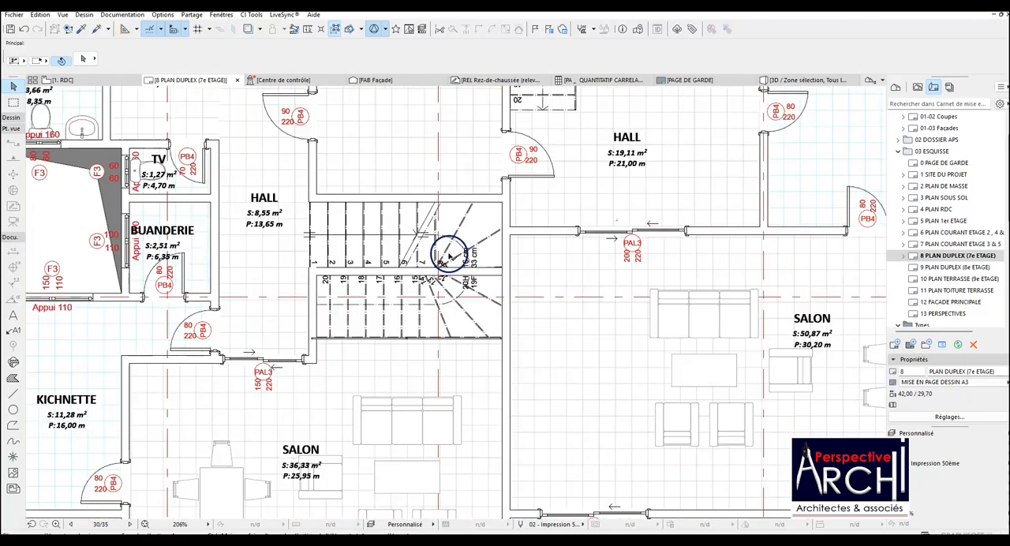
pyautogui.scroll(-3, 456, 260)
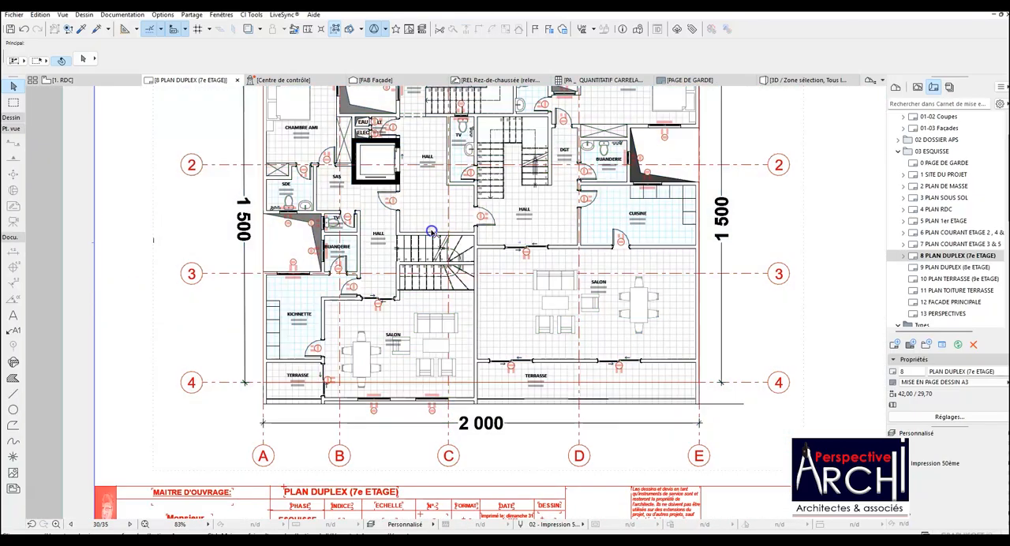
pyautogui.click(436, 219)
pyautogui.rightClick(436, 219)
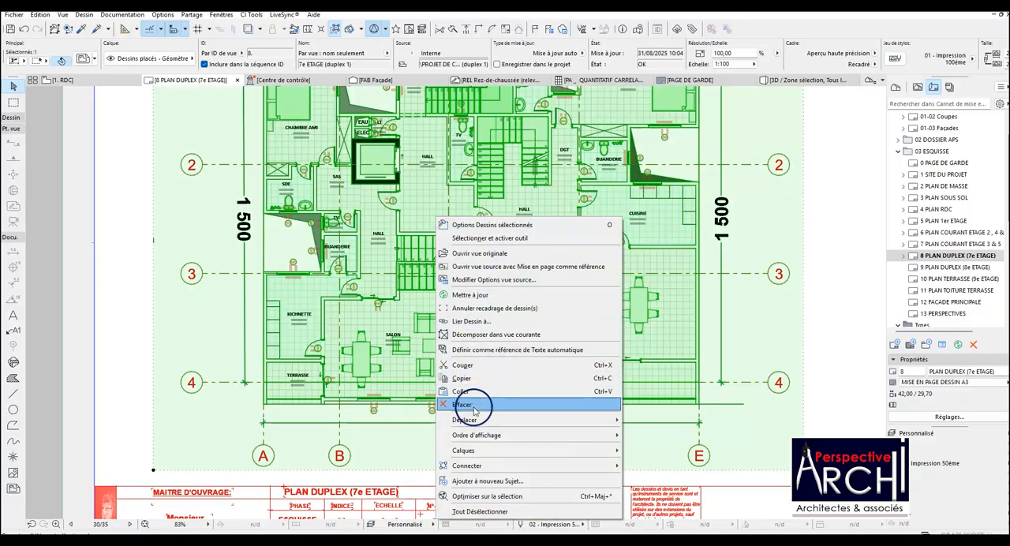
pyautogui.click(481, 253)
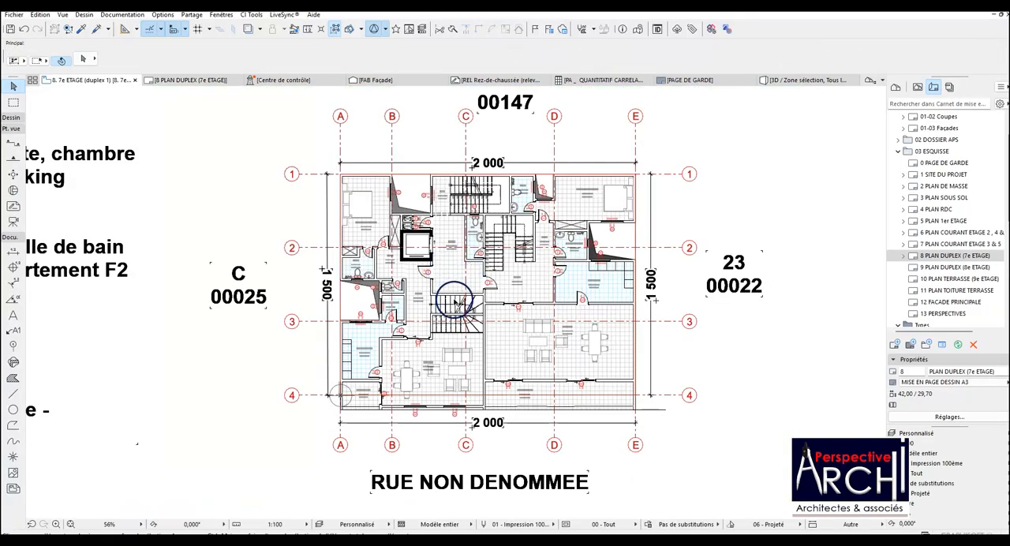
# Bring the winder stair between the left apartment's hall and salon to the front of the display order.
pyautogui.scroll(4, 456, 302)
pyautogui.click(475, 320)
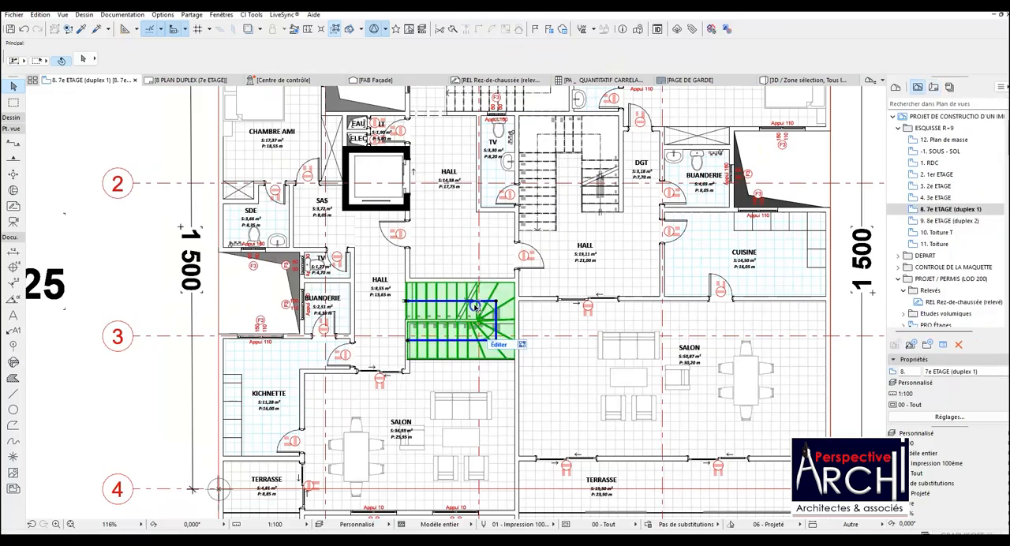
pyautogui.rightClick(478, 309)
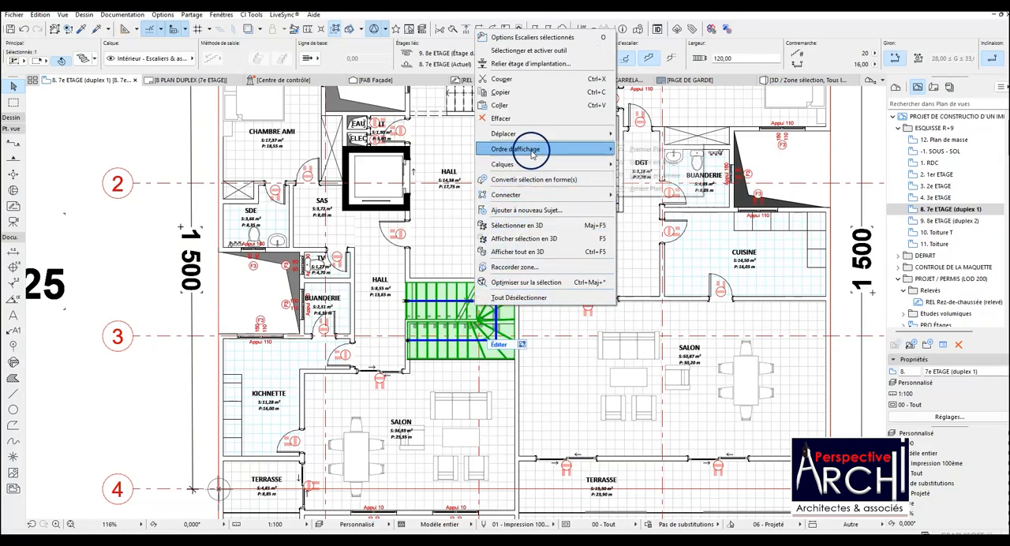
pyautogui.click(642, 149)
pyautogui.press('Escape')
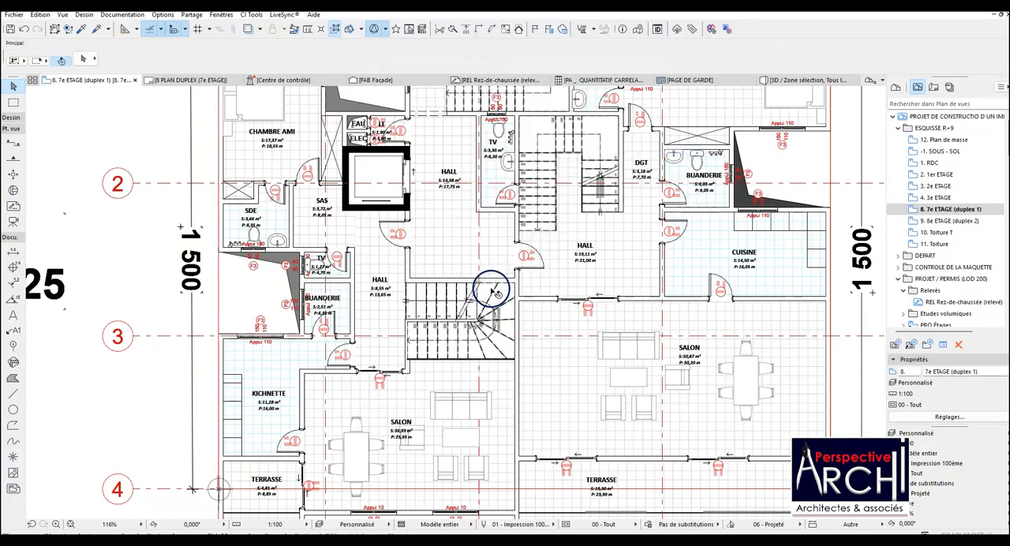
# Examine the winder stair's linework in the source view and again on the 8 PLAN DUPLEX (7e ETAGE) layout.
pyautogui.scroll(8, 473, 314)
pyautogui.scroll(-6, 479, 302)
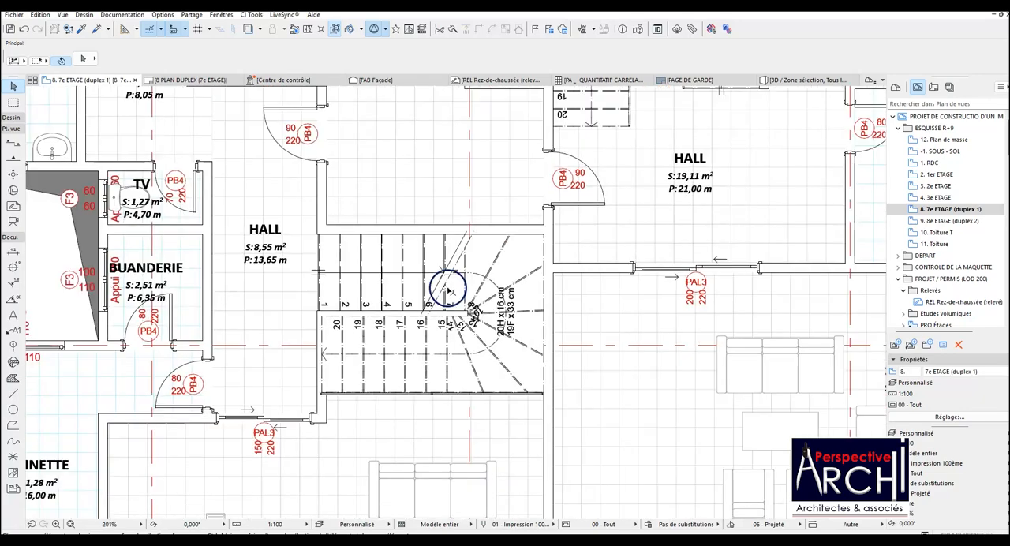
pyautogui.scroll(-4, 465, 304)
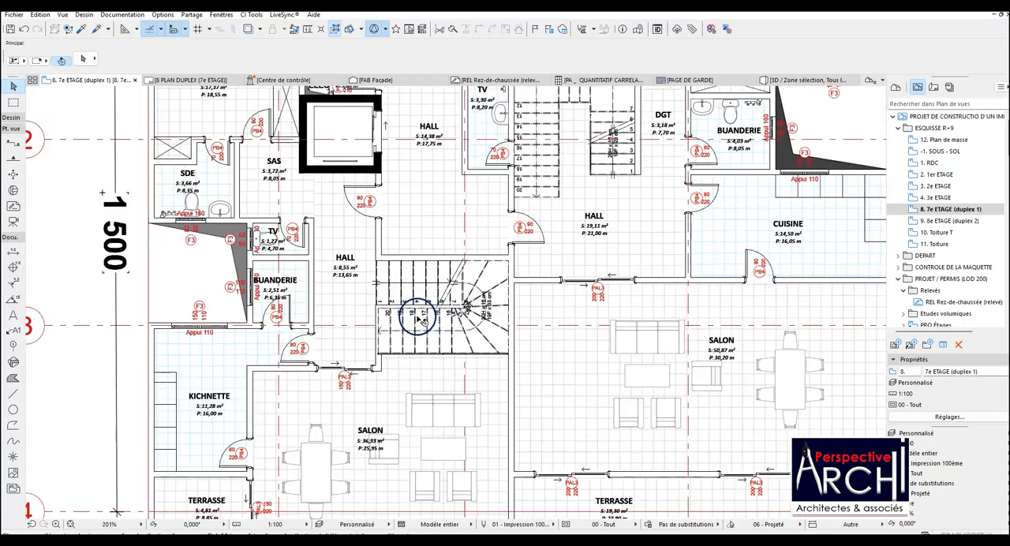
pyautogui.scroll(8, 426, 315)
pyautogui.scroll(-3, 424, 319)
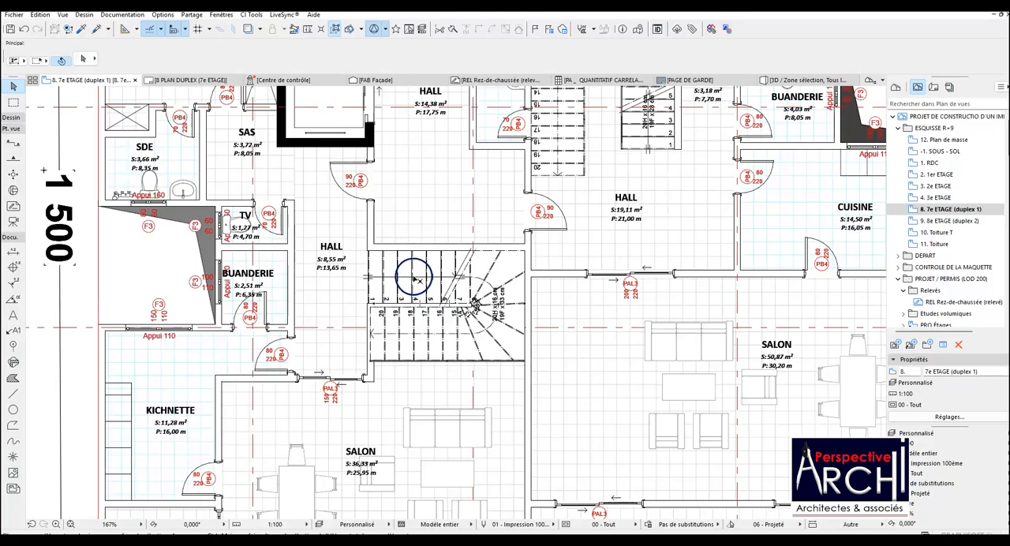
pyautogui.scroll(-1, 415, 280)
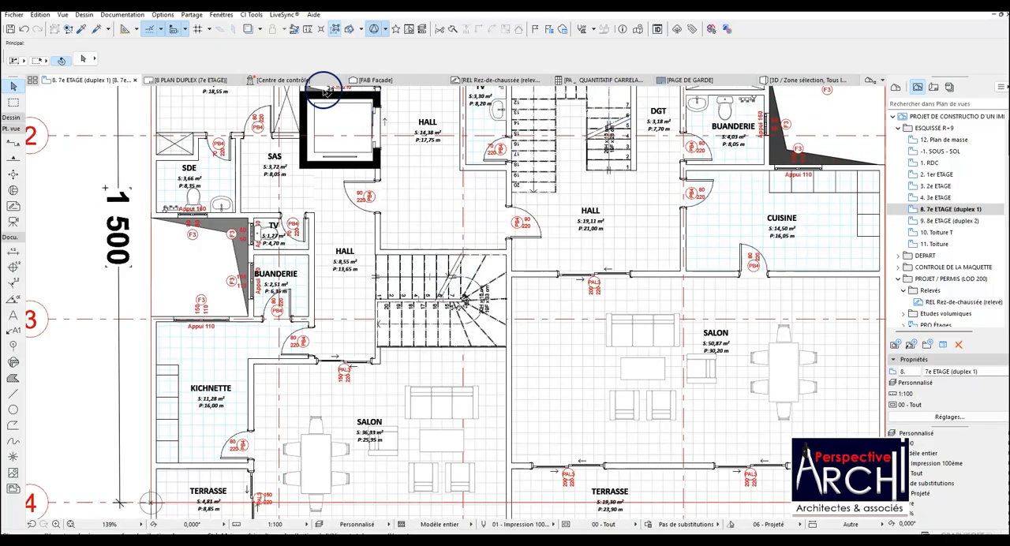
pyautogui.click(196, 79)
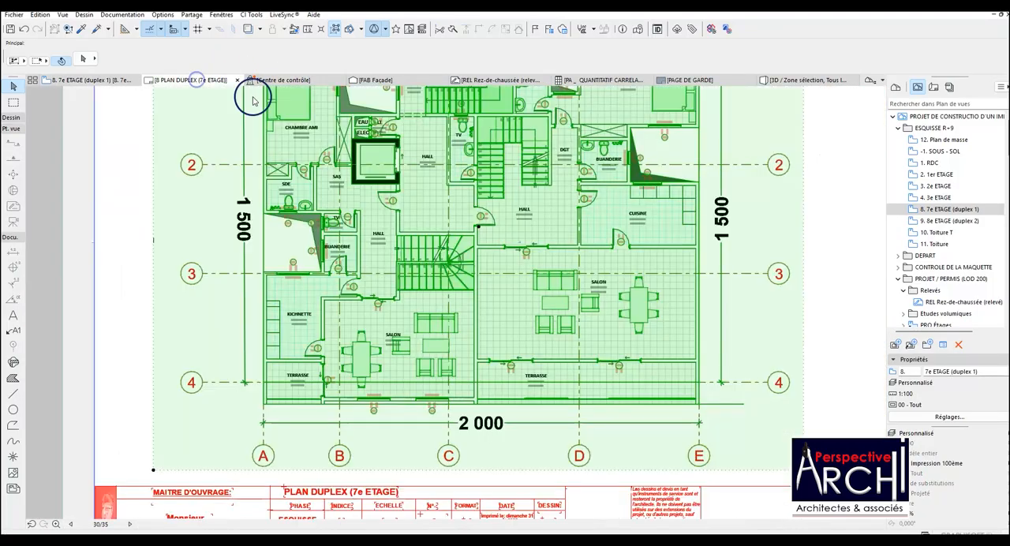
pyautogui.click(253, 100)
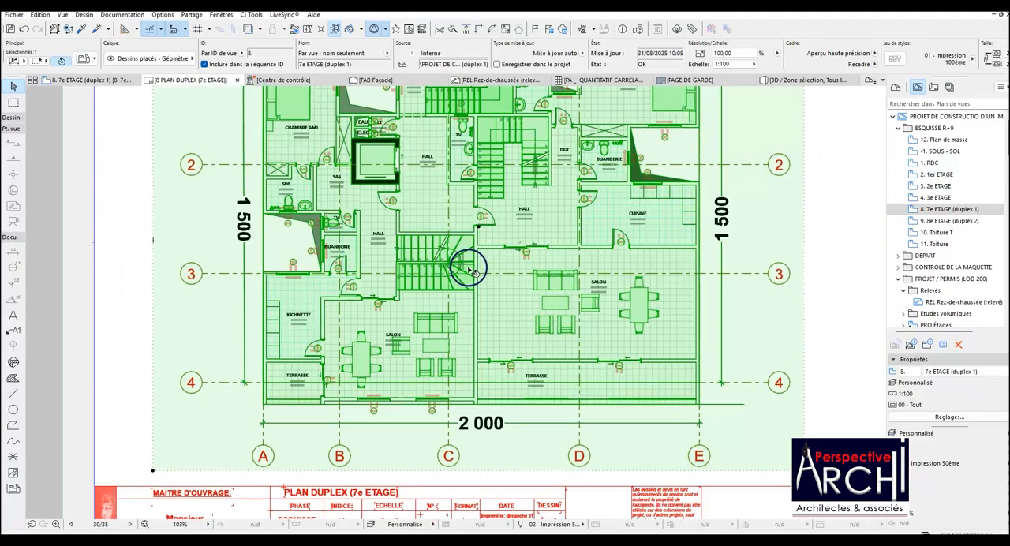
pyautogui.scroll(9, 469, 270)
pyautogui.press('Escape')
pyautogui.scroll(-9, 469, 244)
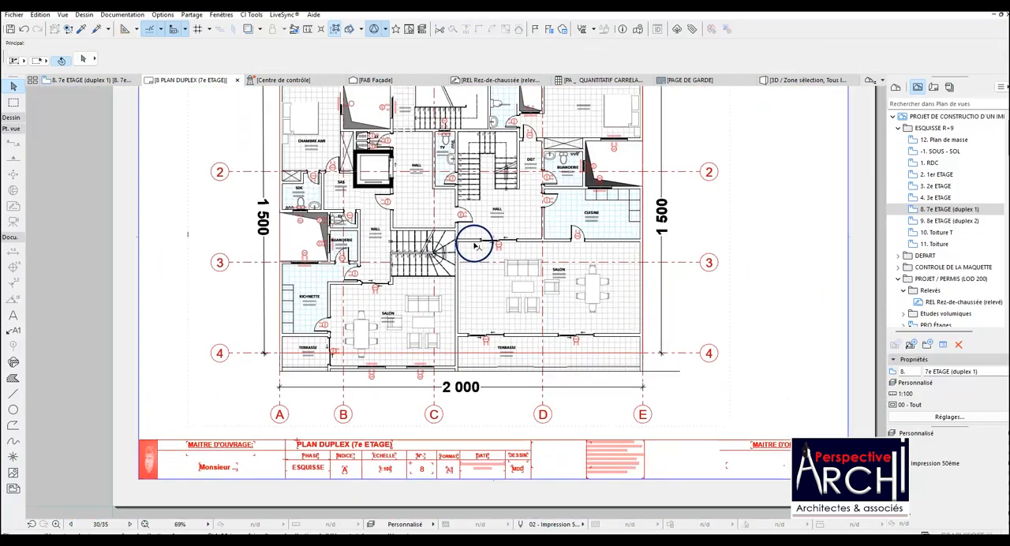
# Open the 9 PLAN DUPLEX (8e ETAGE) layout and place the 9. 8e ETAGE (duplex 2) view on it.
pyautogui.doubleClick(957, 220)
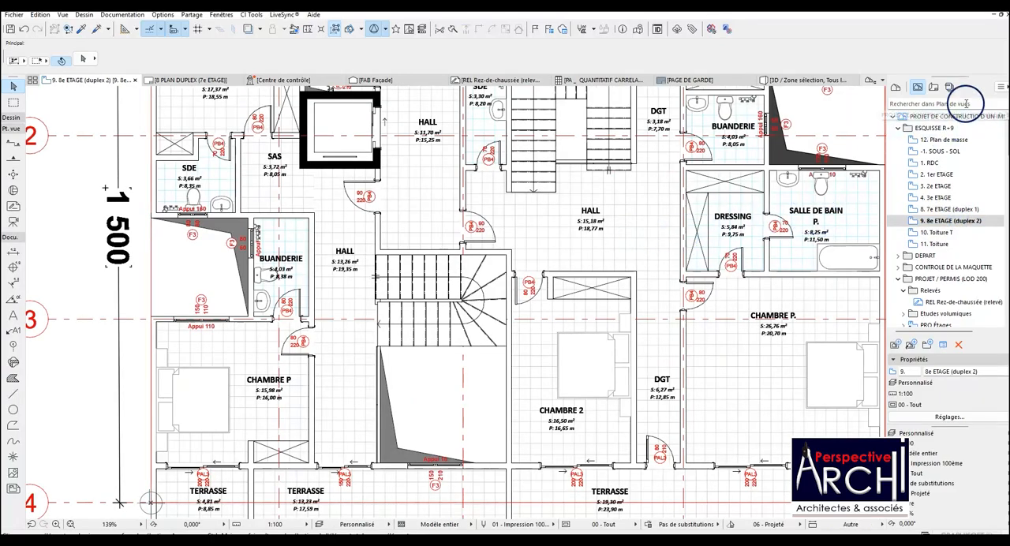
pyautogui.click(933, 88)
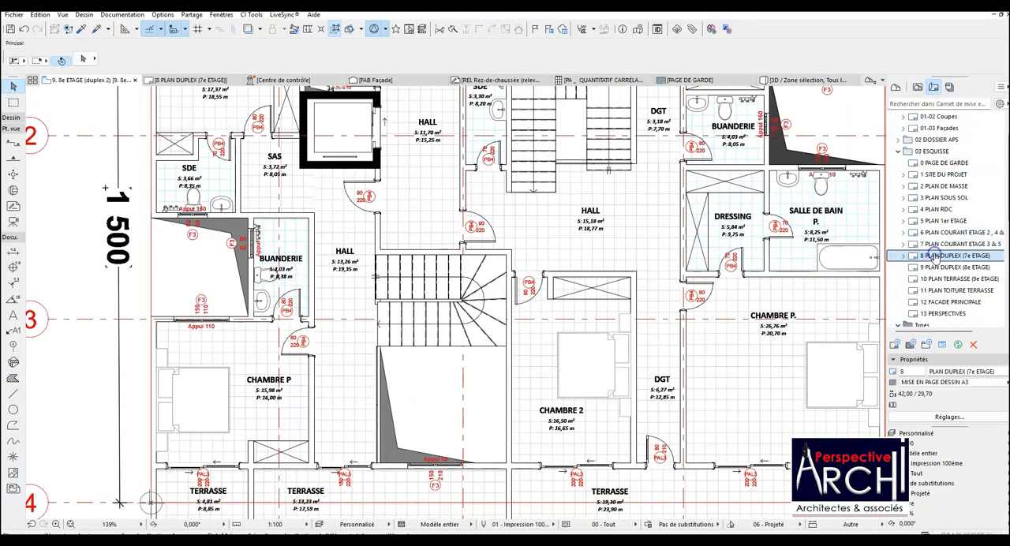
pyautogui.doubleClick(955, 268)
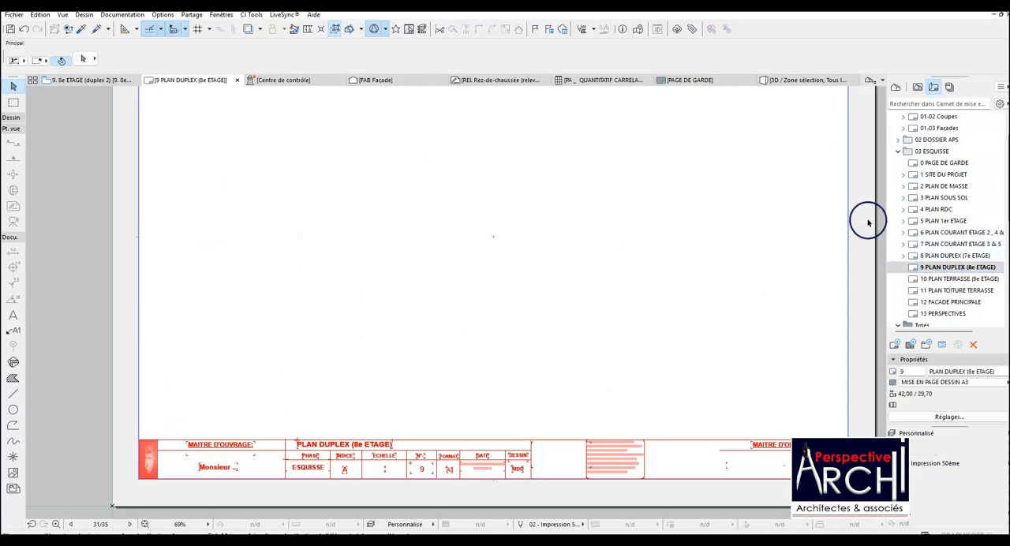
pyautogui.click(918, 87)
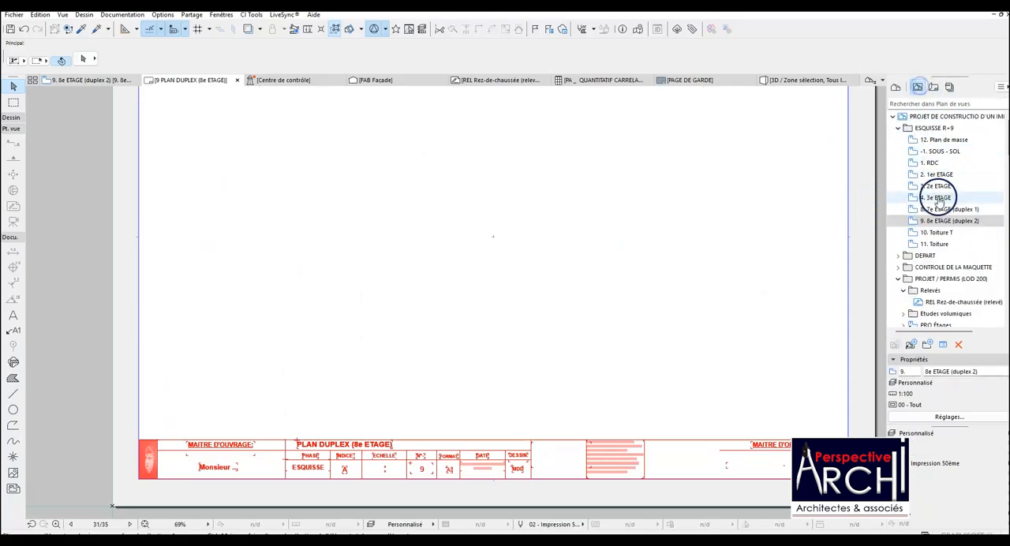
pyautogui.moveTo(946, 221); pyautogui.dragTo(492, 235)
pyautogui.scroll(-4, 513, 229)
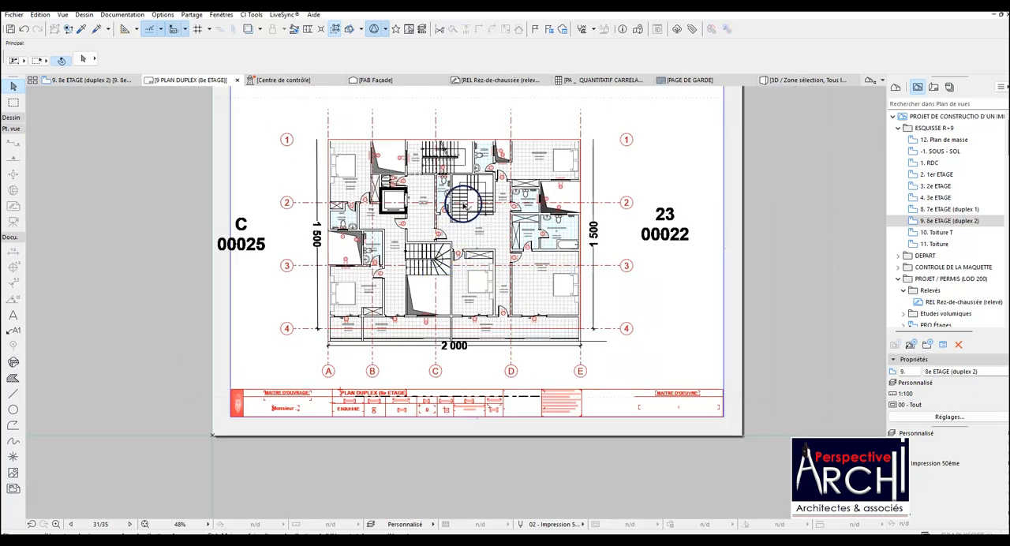
# Crop the eighth-floor drawing's frame to exclude both plot labels and raise its lower edge to just above the title block.
pyautogui.click(472, 181)
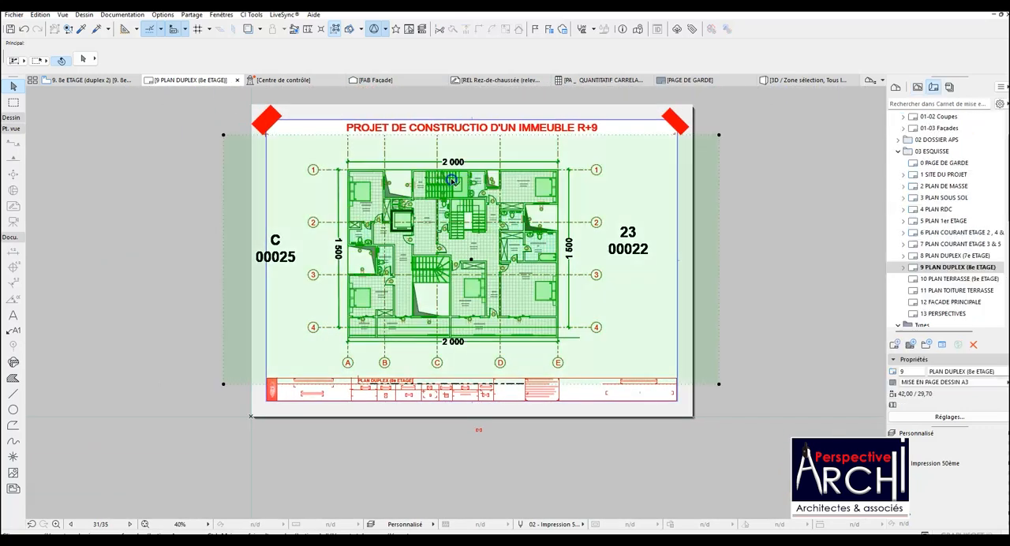
pyautogui.moveTo(223, 191); pyautogui.dragTo(296, 203)
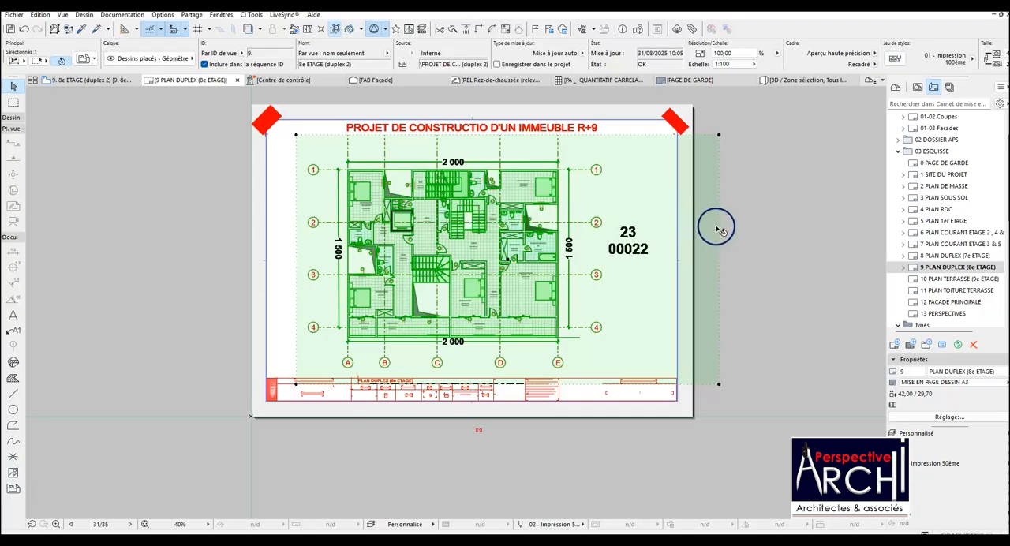
pyautogui.moveTo(719, 231); pyautogui.dragTo(603, 230)
pyautogui.moveTo(579, 383); pyautogui.dragTo(582, 372)
pyautogui.scroll(-1, 591, 346)
pyautogui.scroll(1, 580, 308)
pyautogui.scroll(1, 574, 290)
pyautogui.scroll(-2, 554, 287)
pyautogui.press('Escape')
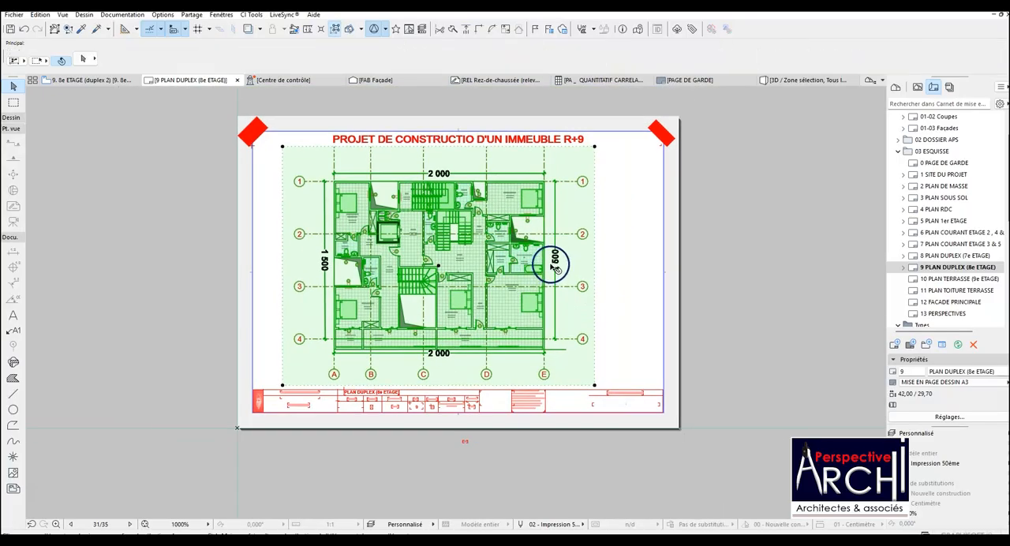
pyautogui.scroll(1, 454, 275)
pyautogui.click(448, 266)
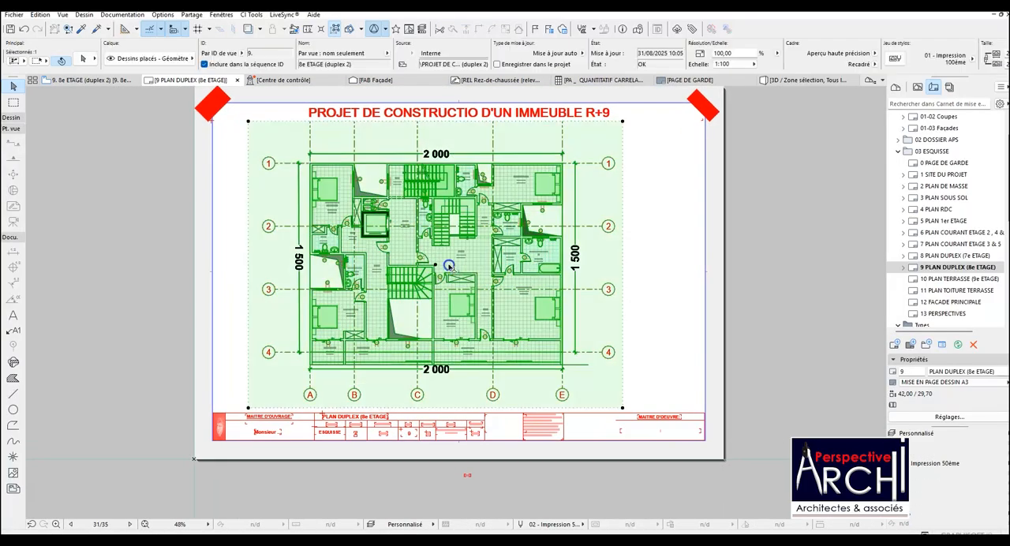
pyautogui.click(435, 265)
pyautogui.click(452, 264)
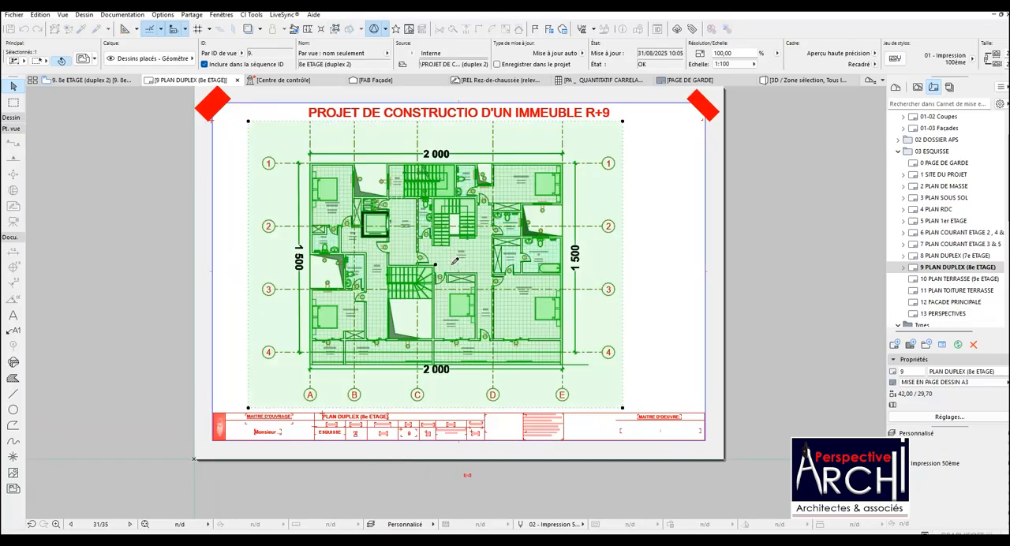
pyautogui.press('Escape')
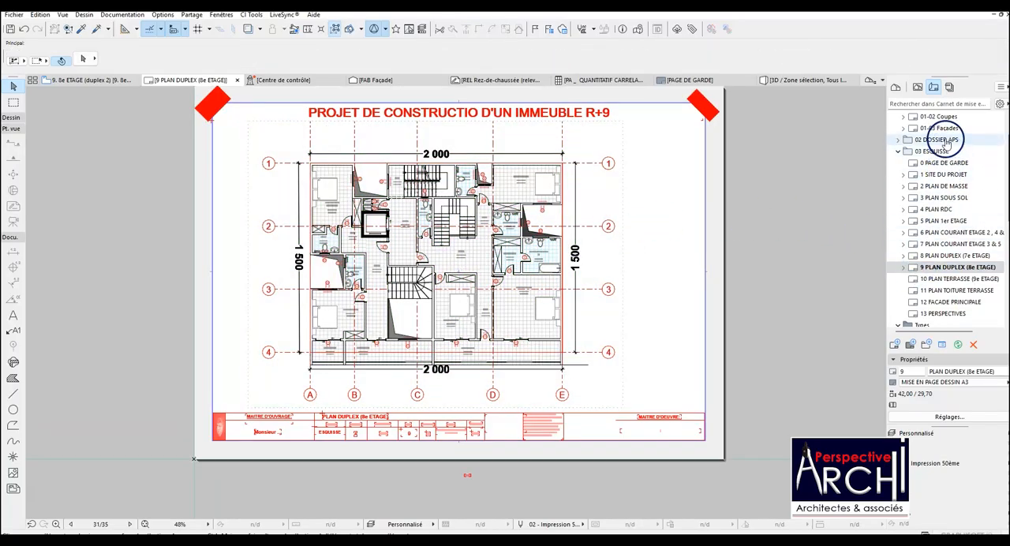
# Open the 10 PLAN TERRASSE (9e ETAGE) layout and place the 10. Toiture T view at the centre of the sheet.
pyautogui.doubleClick(953, 279)
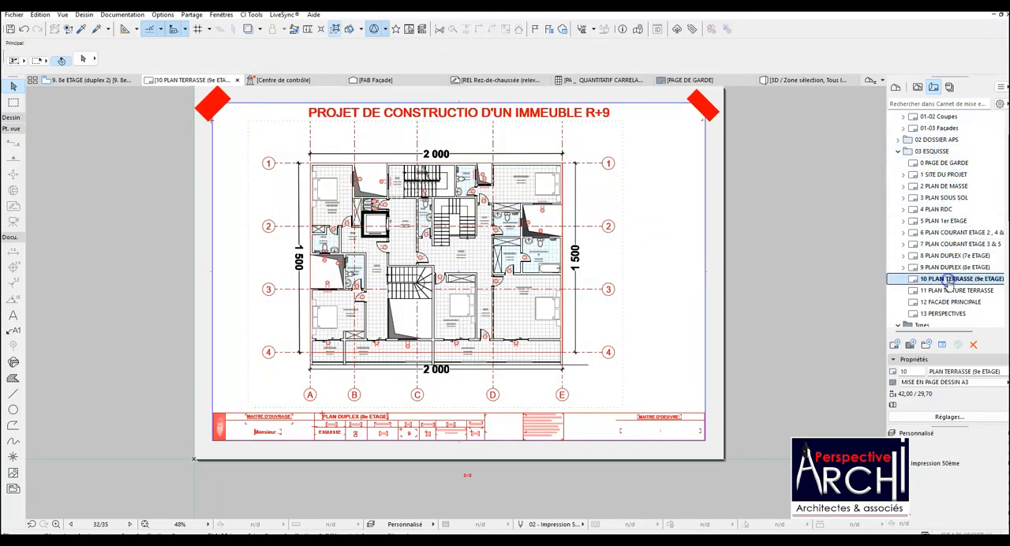
pyautogui.click(916, 87)
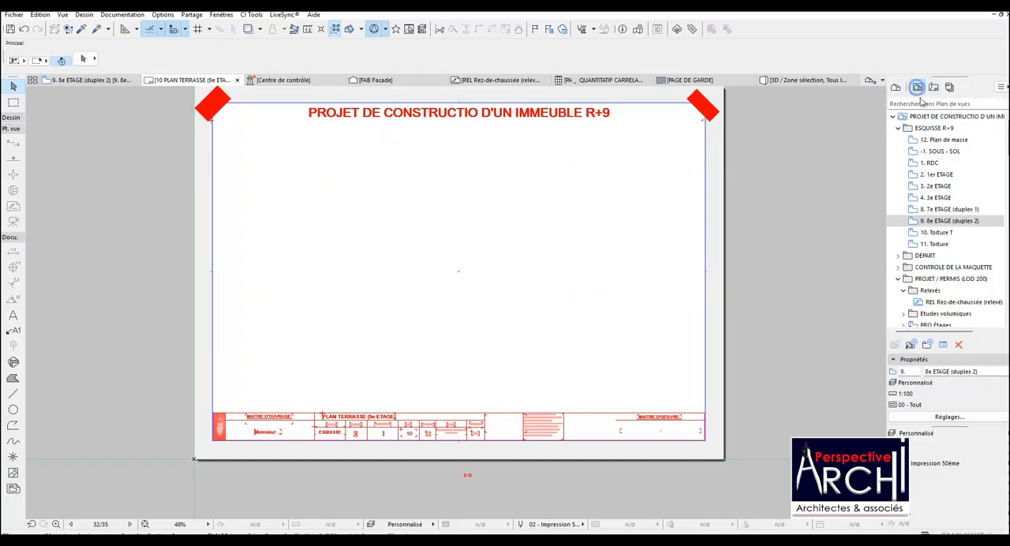
pyautogui.click(943, 233)
pyautogui.moveTo(782, 243)
pyautogui.mouseDown()
pyautogui.moveTo(493, 254)
pyautogui.moveTo(457, 272)
pyautogui.mouseUp()
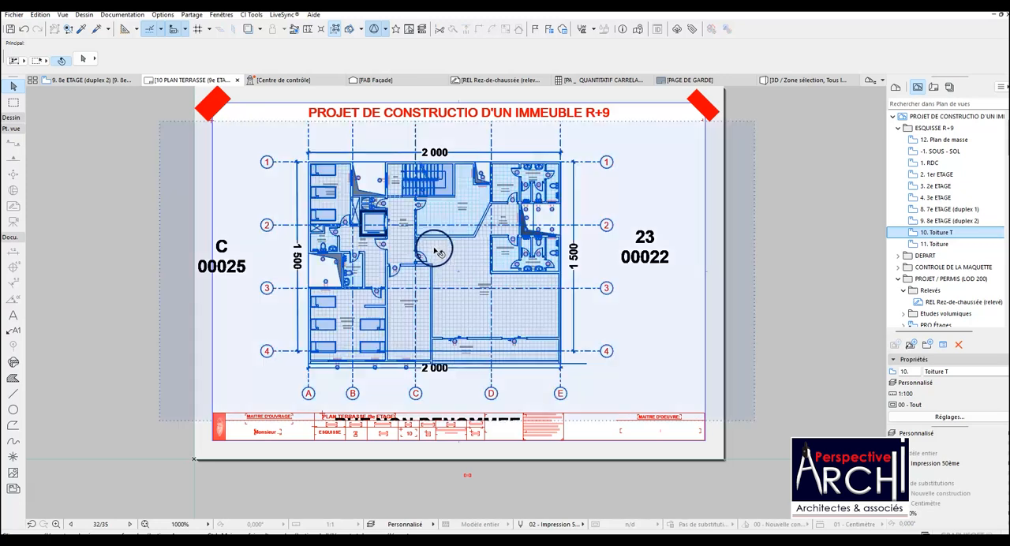
# Crop the terrace drawing's frame to exclude both plot labels and raise its lower edge above the title block.
pyautogui.moveTo(161, 223); pyautogui.dragTo(246, 227)
pyautogui.click(754, 227)
pyautogui.click(621, 233)
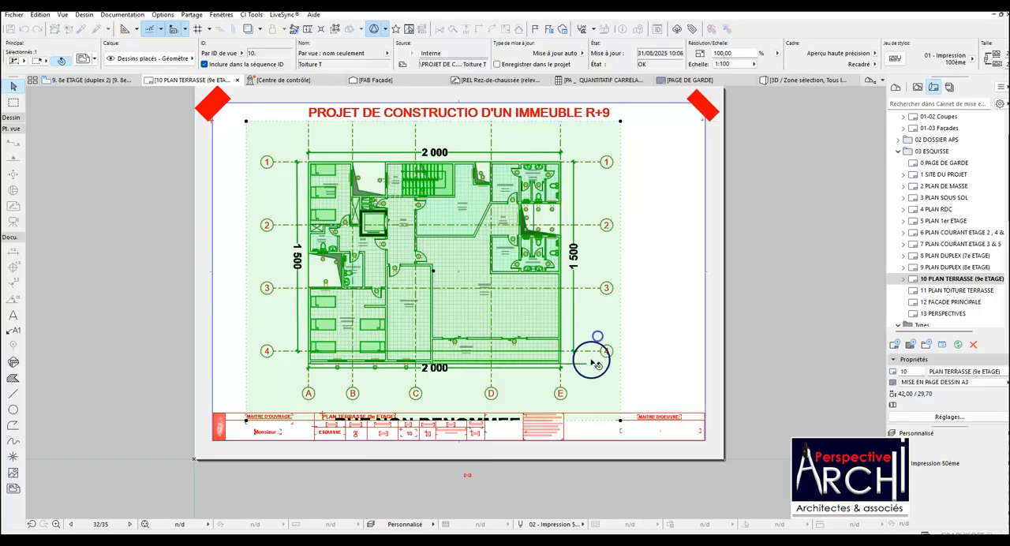
pyautogui.click(584, 422)
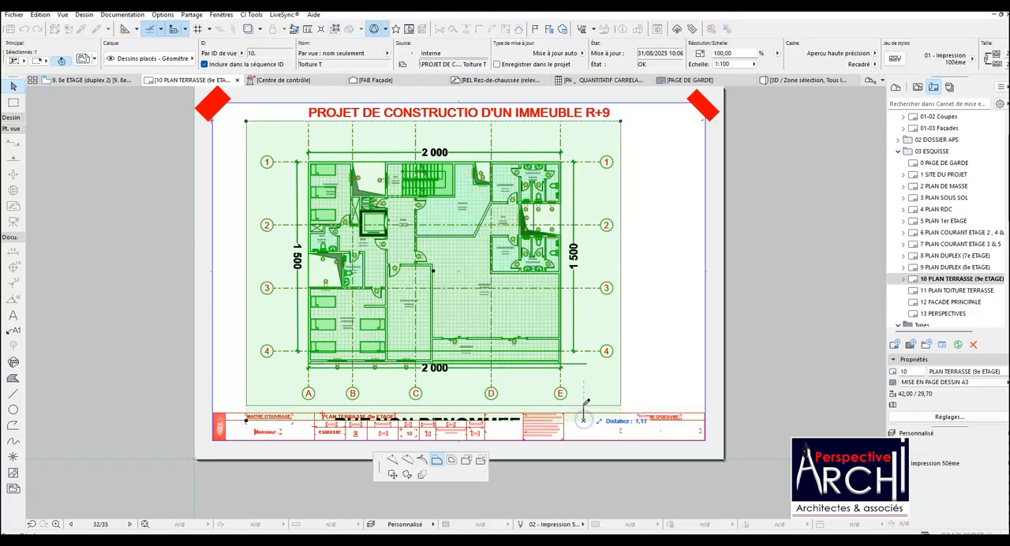
pyautogui.click(582, 406)
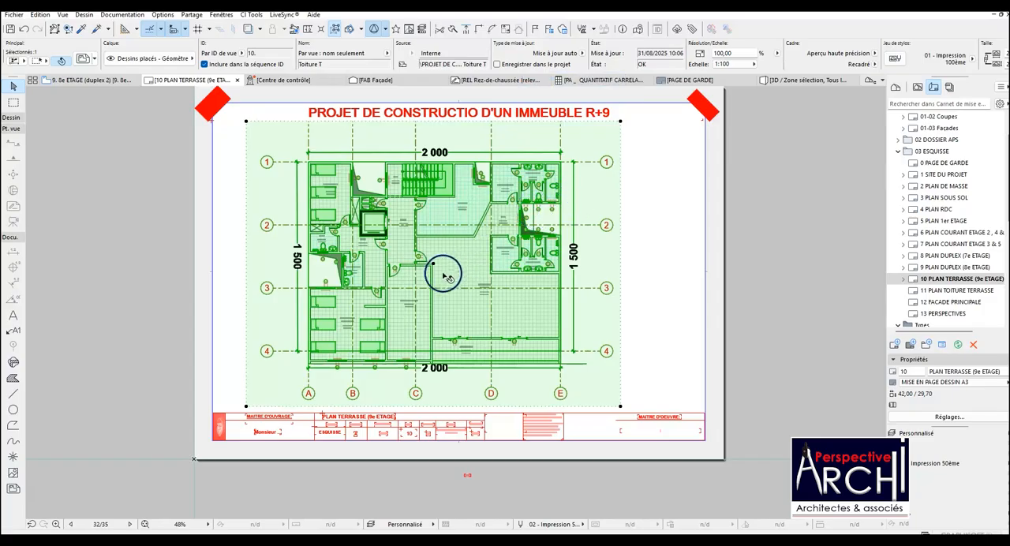
# Move the terrace drawing to the centre of the sheet and raise its frame's lower edge clear of the title block.
pyautogui.moveTo(434, 267)
pyautogui.mouseDown()
pyautogui.moveTo(402, 285)
pyautogui.moveTo(464, 333)
pyautogui.moveTo(533, 316)
pyautogui.mouseUp()
pyautogui.click(392, 474)
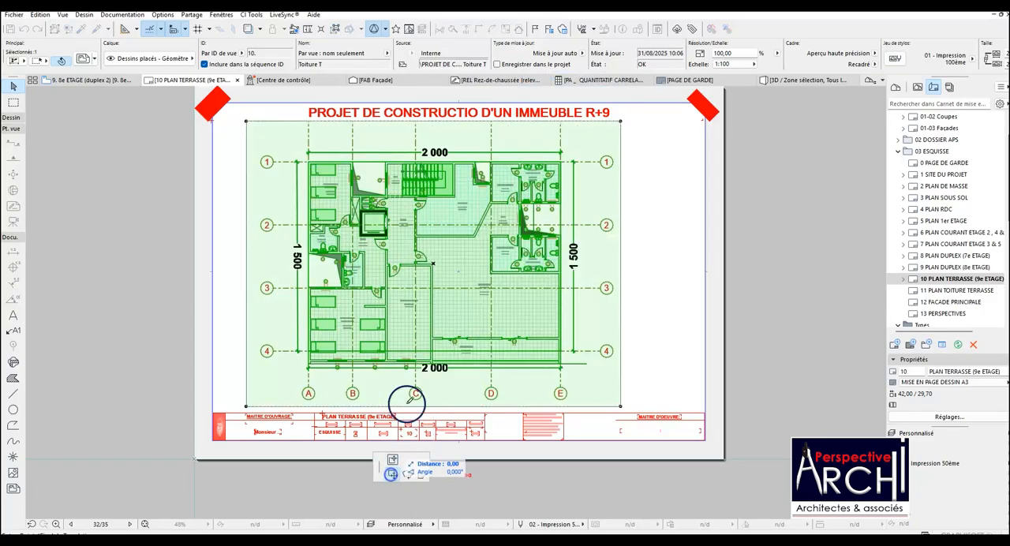
pyautogui.click(451, 273)
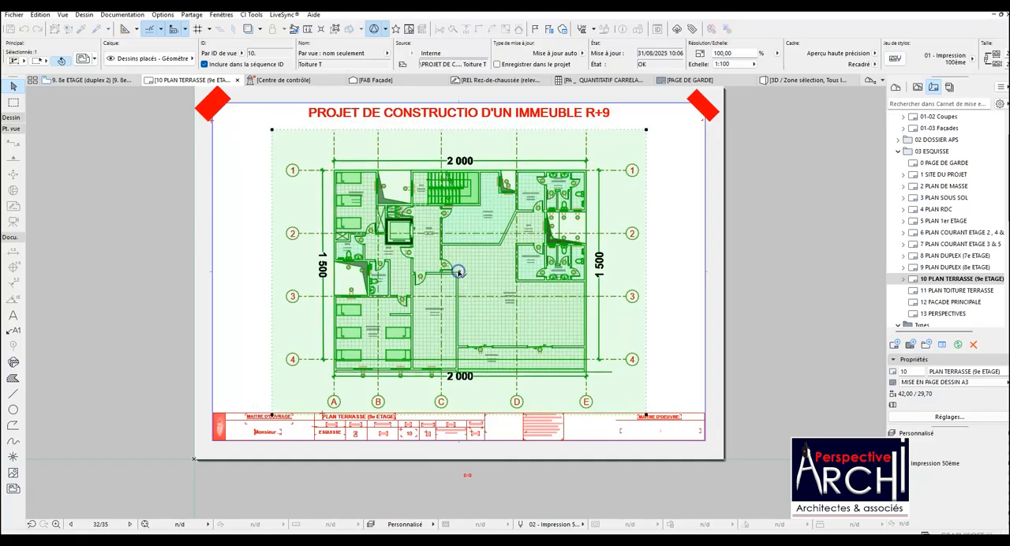
pyautogui.click(471, 251)
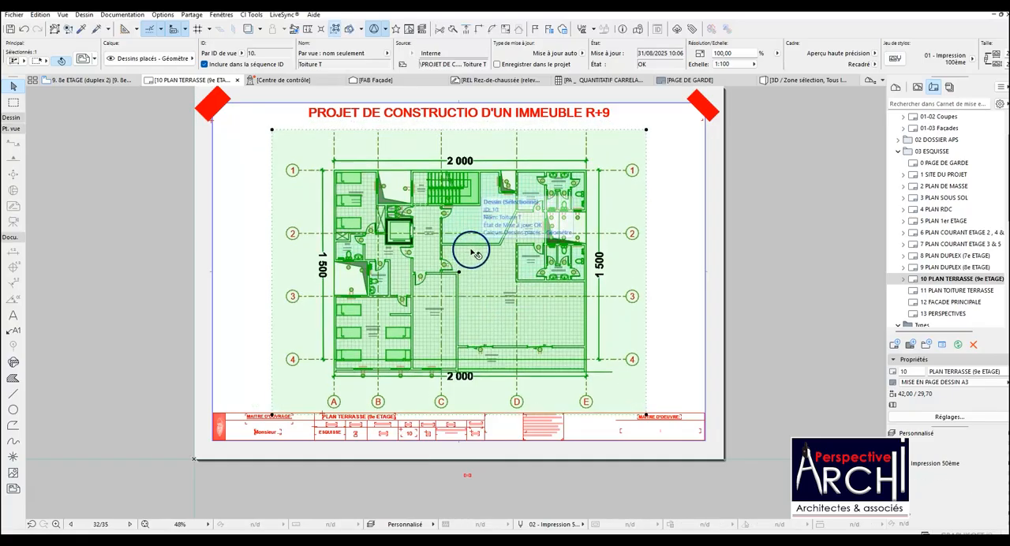
pyautogui.scroll(4, 458, 415)
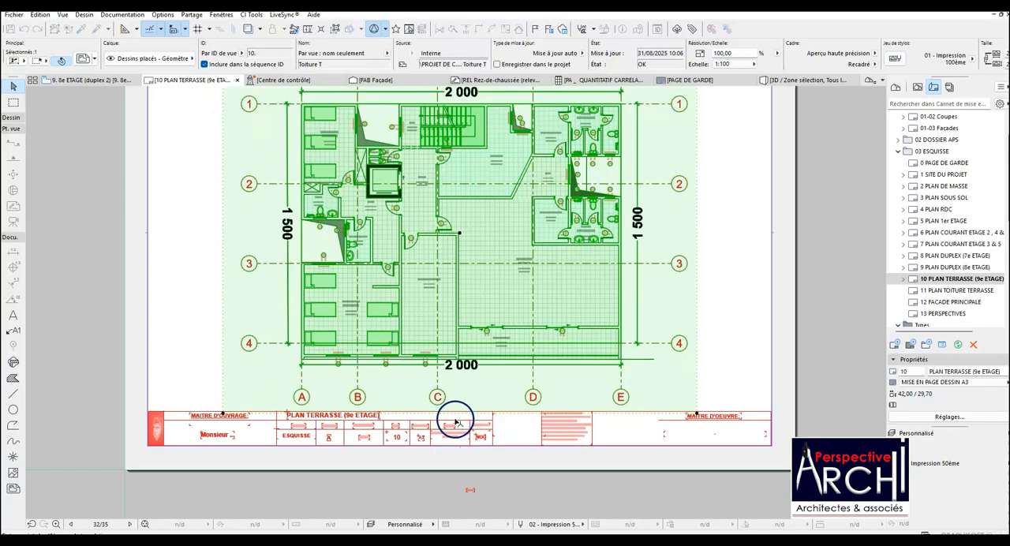
pyautogui.click(458, 401)
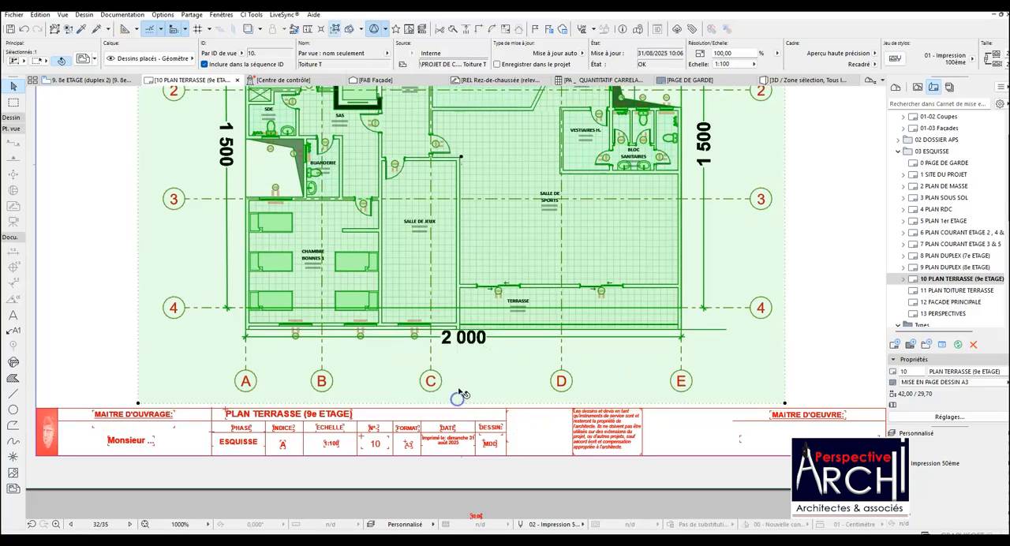
pyautogui.scroll(-6, 446, 369)
pyautogui.click(597, 252)
# Open the 11 PLAN TOITURE TERRASSE layout and place the 11. Toiture view at the centre of the sheet.
pyautogui.click(953, 276)
pyautogui.doubleClick(964, 289)
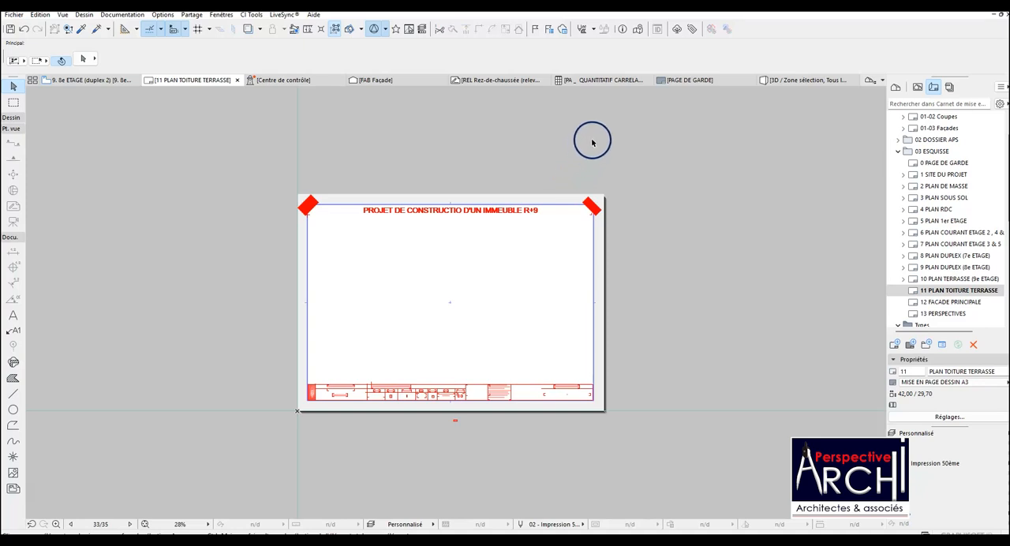
pyautogui.click(918, 87)
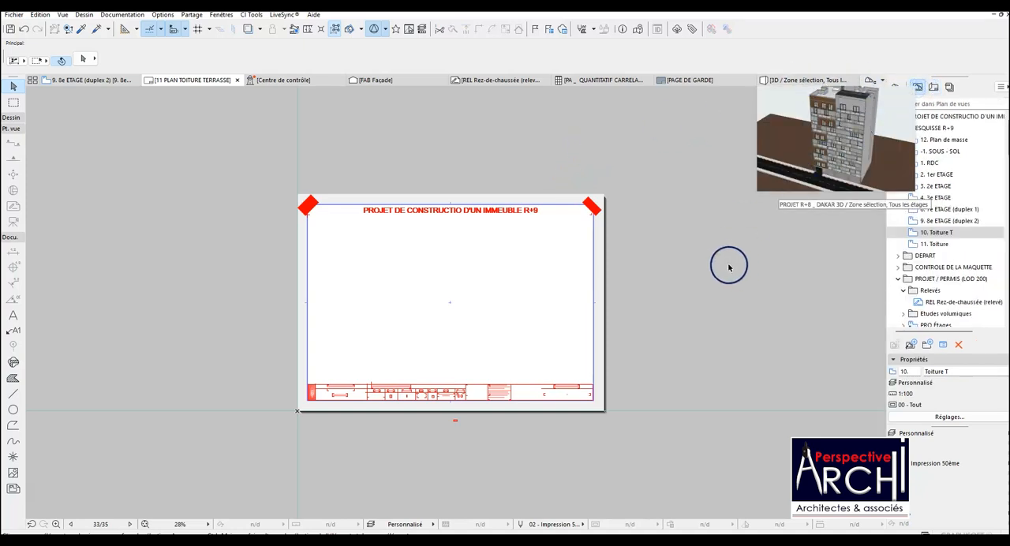
pyautogui.click(670, 264)
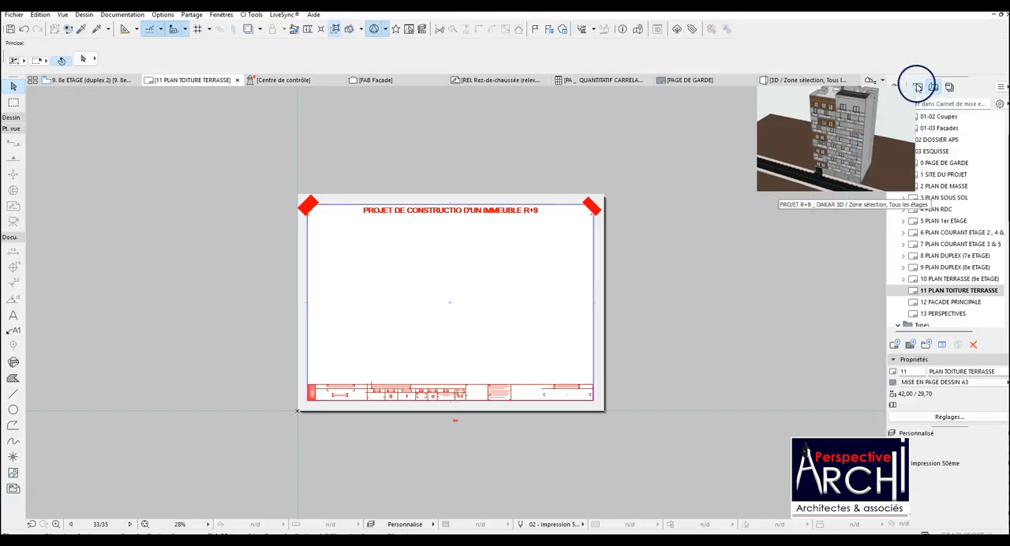
pyautogui.click(917, 87)
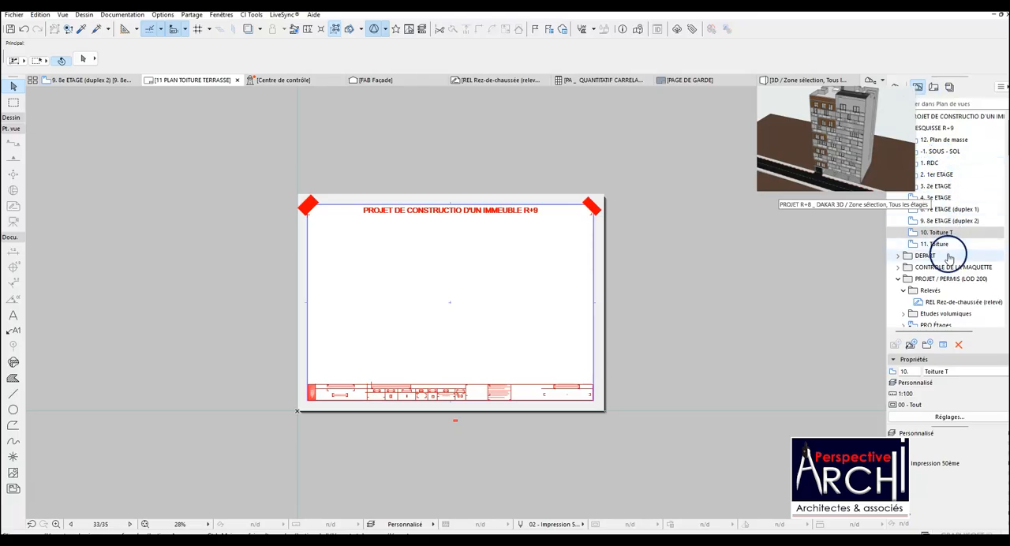
pyautogui.moveTo(945, 246)
pyautogui.mouseDown()
pyautogui.moveTo(868, 244)
pyautogui.moveTo(449, 302)
pyautogui.mouseUp()
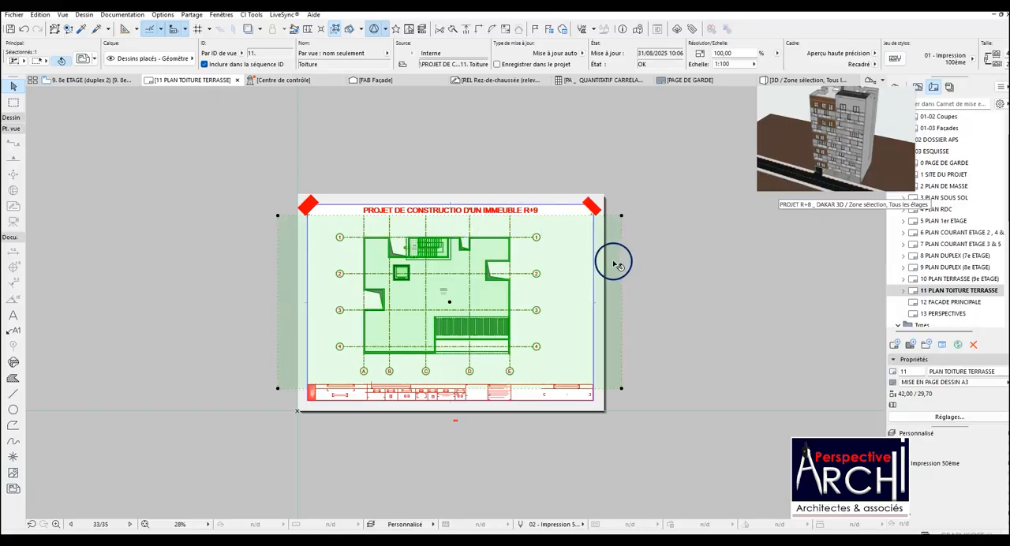
# Crop the roof drawing's frame on both sides close to the axis bubbles and raise its lower edge to just above the title block.
pyautogui.click(621, 269)
pyautogui.click(551, 267)
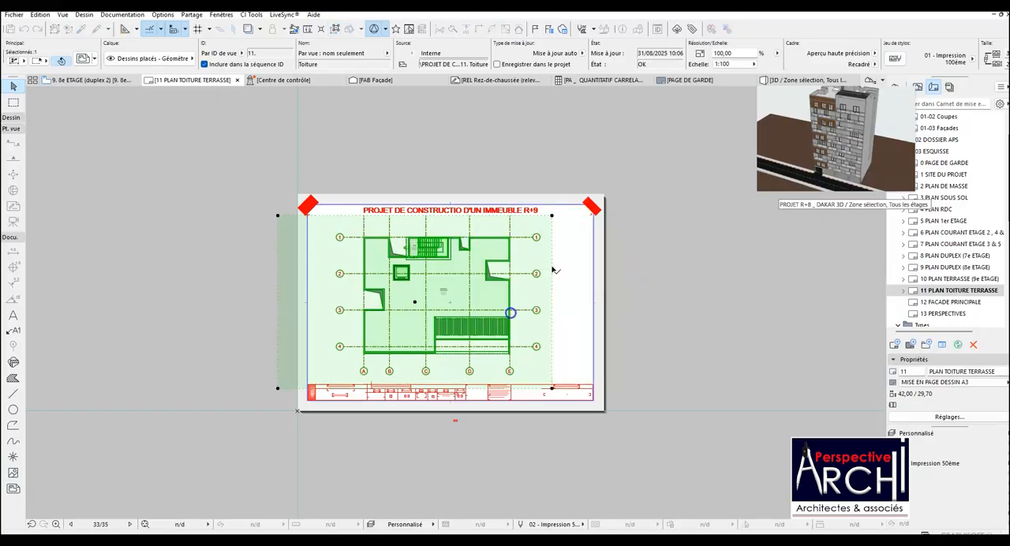
pyautogui.click(276, 290)
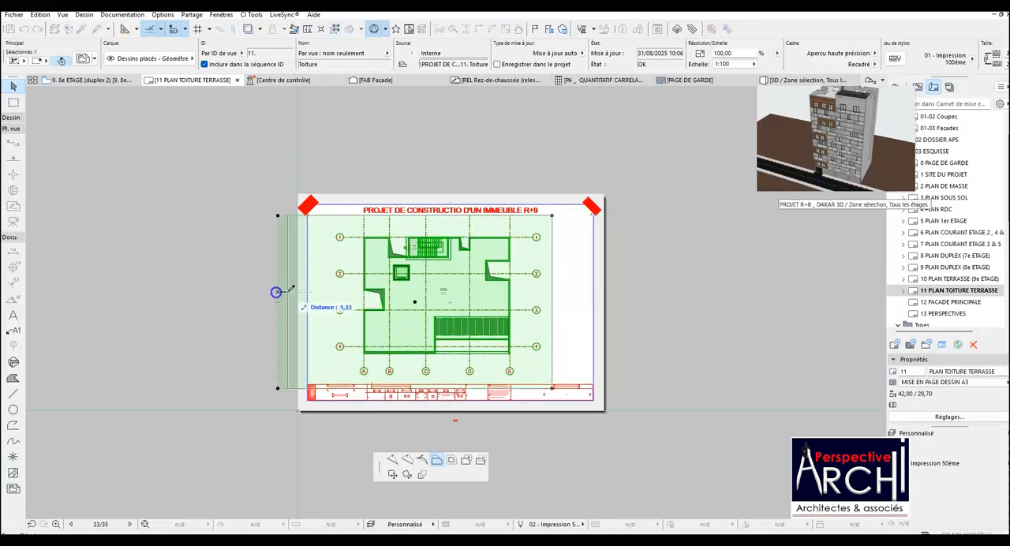
pyautogui.click(330, 290)
pyautogui.scroll(2, 479, 387)
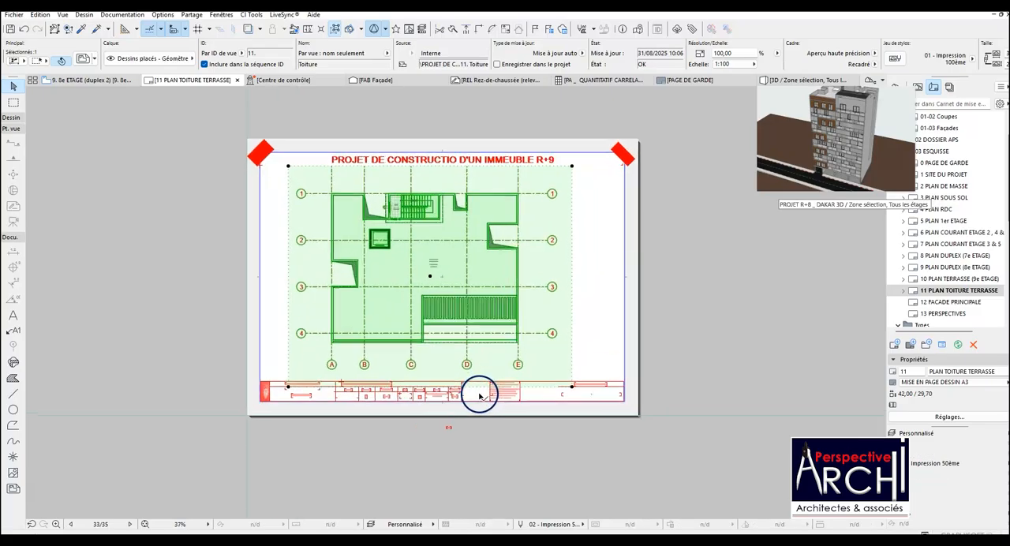
pyautogui.click(480, 387)
pyautogui.click(477, 369)
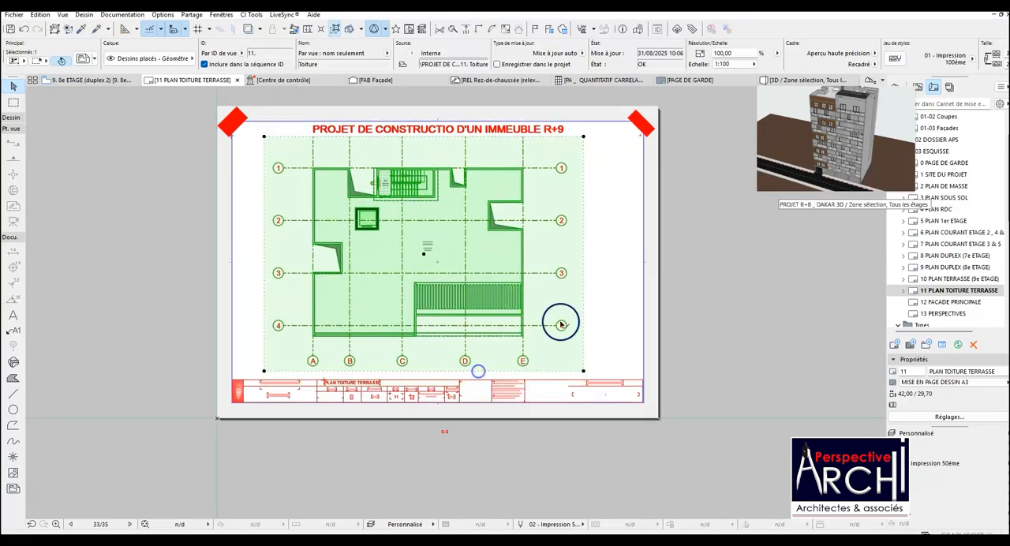
pyautogui.click(678, 232)
# Open the 12 FACADE PRINCIPALE layout and place the FAB Façade elevation from the project map on it.
pyautogui.scroll(2, 541, 229)
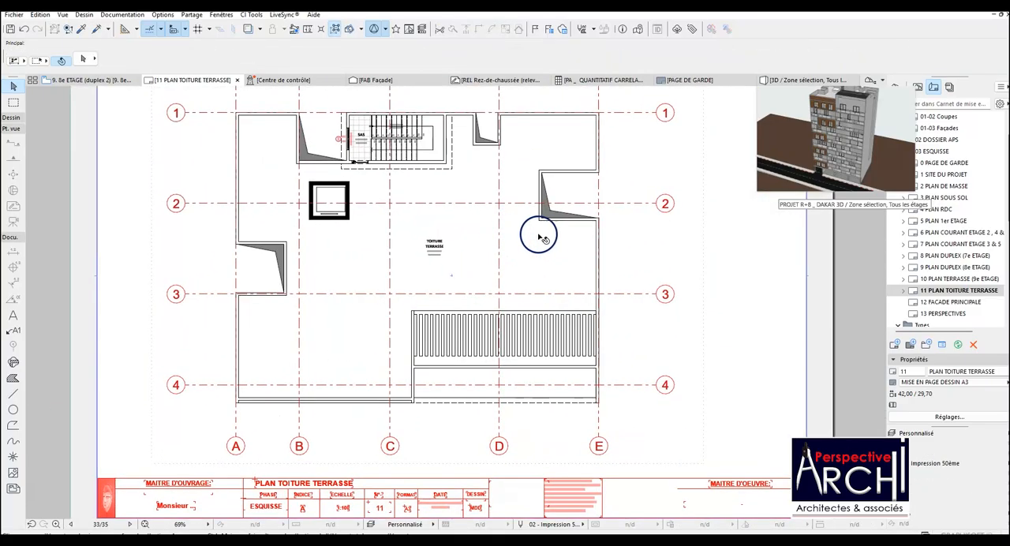
pyautogui.scroll(3, 501, 236)
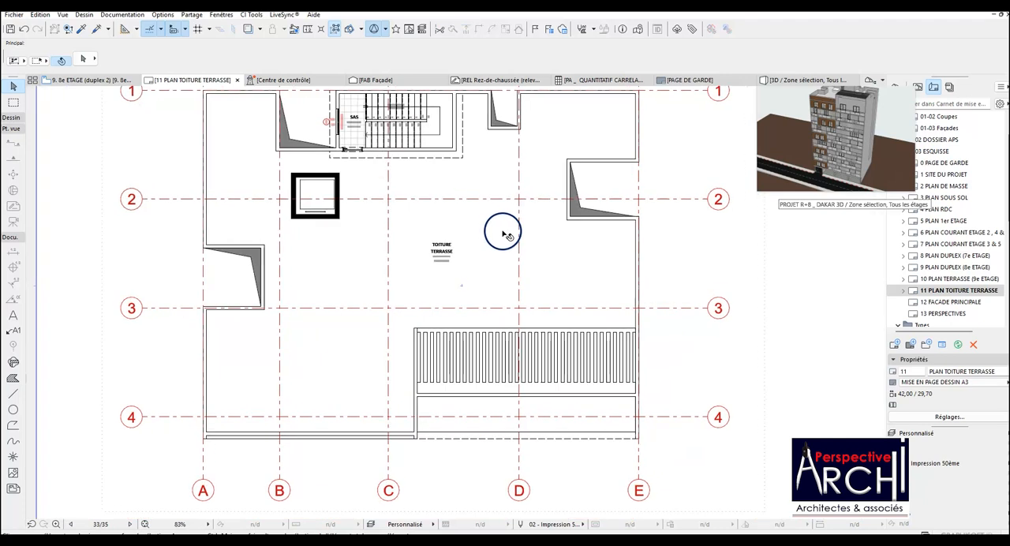
pyautogui.scroll(-2, 503, 232)
pyautogui.scroll(-2, 619, 236)
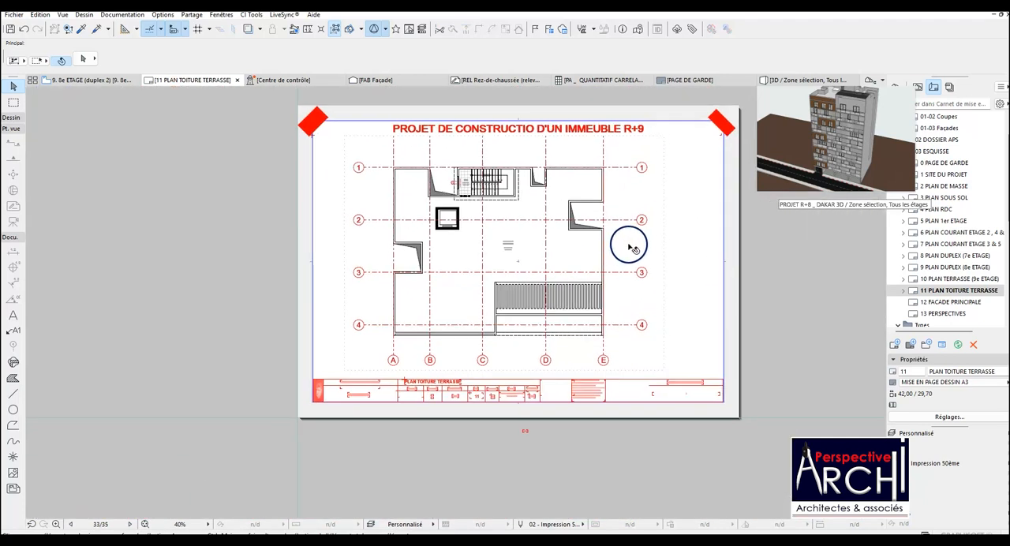
pyautogui.doubleClick(956, 303)
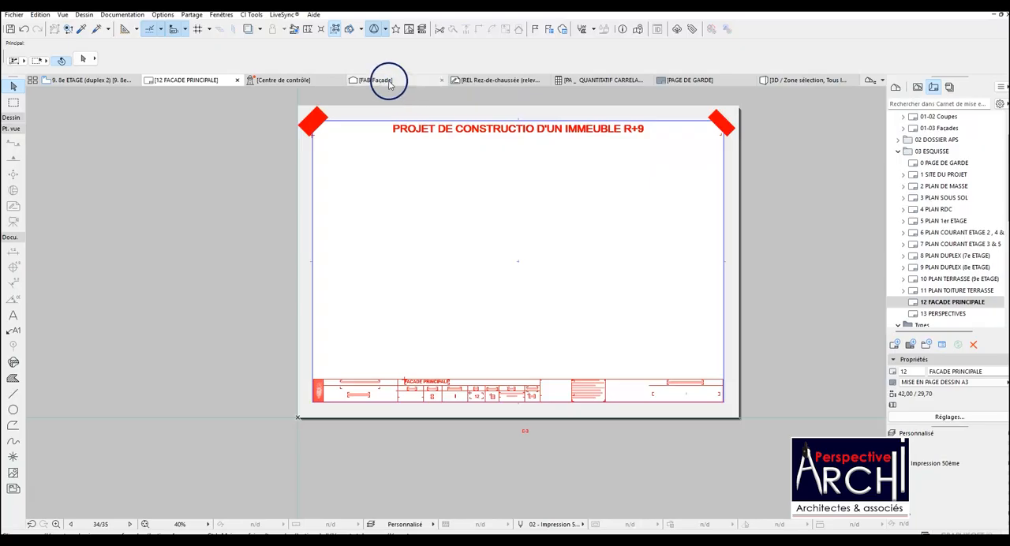
pyautogui.moveTo(388, 82)
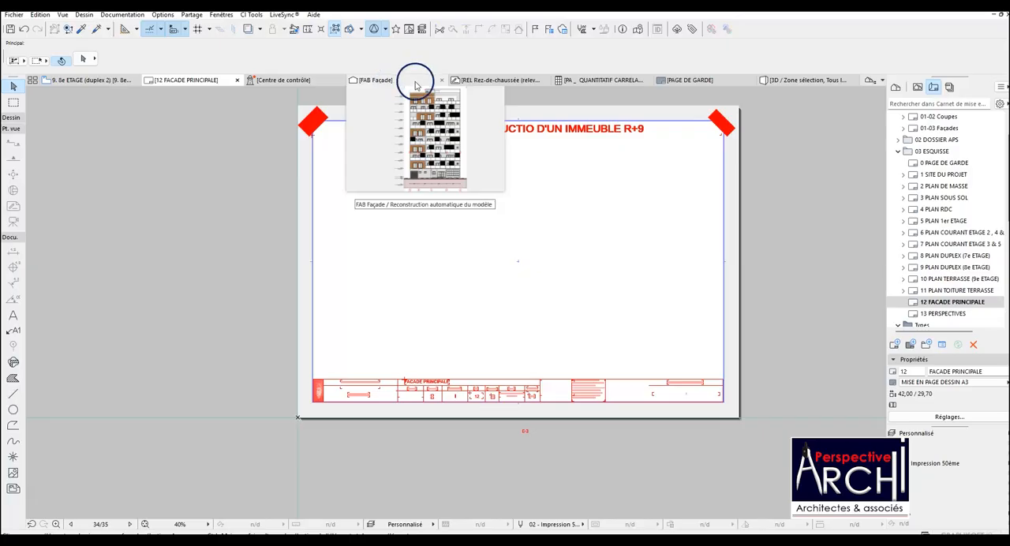
pyautogui.click(897, 87)
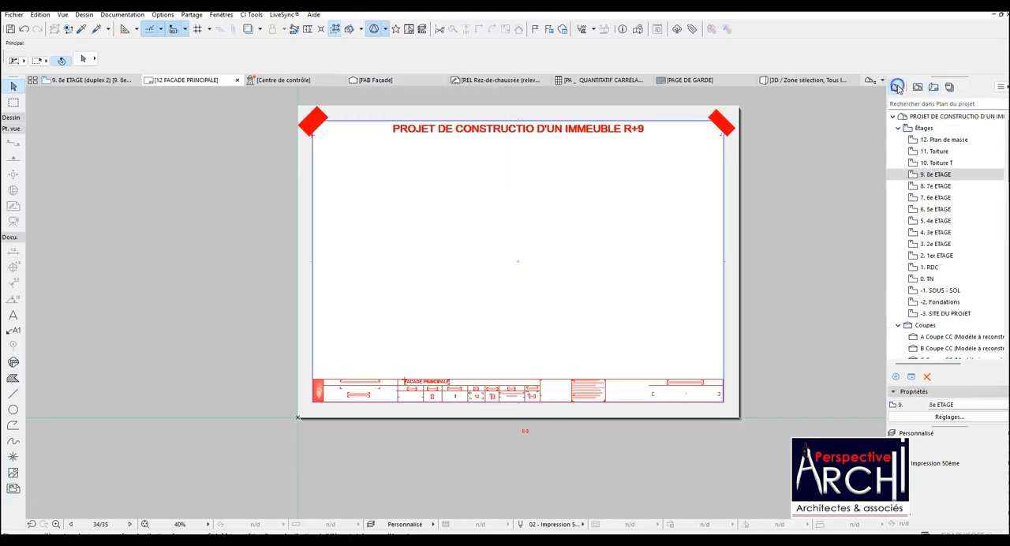
pyautogui.scroll(-4, 961, 236)
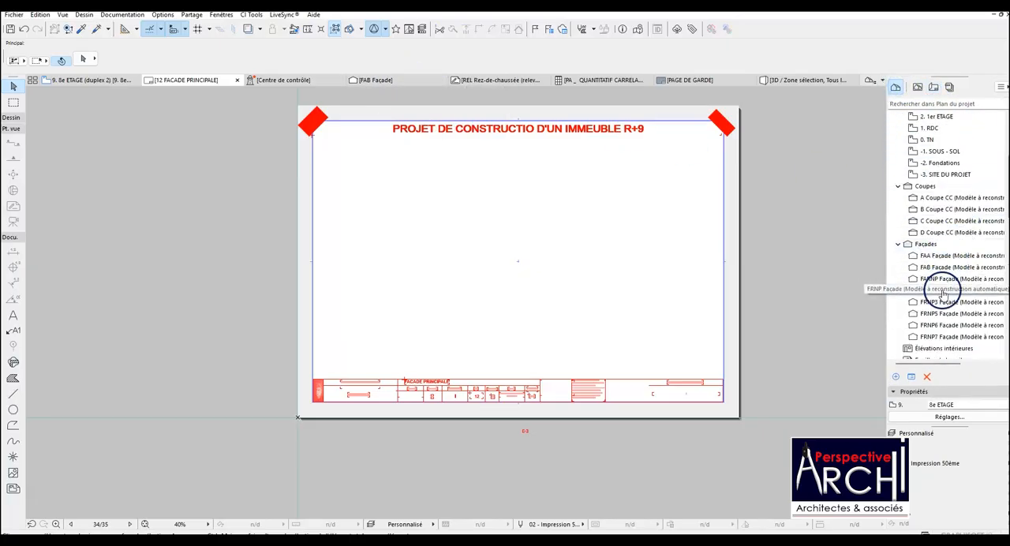
pyautogui.moveTo(952, 269)
pyautogui.mouseDown()
pyautogui.moveTo(609, 244)
pyautogui.moveTo(518, 258)
pyautogui.mouseUp()
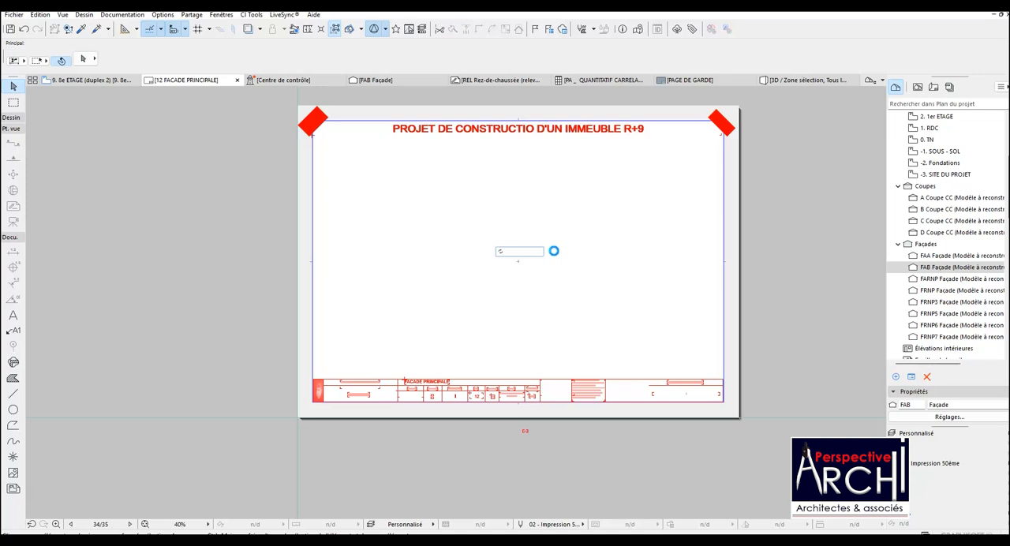
pyautogui.click(555, 254)
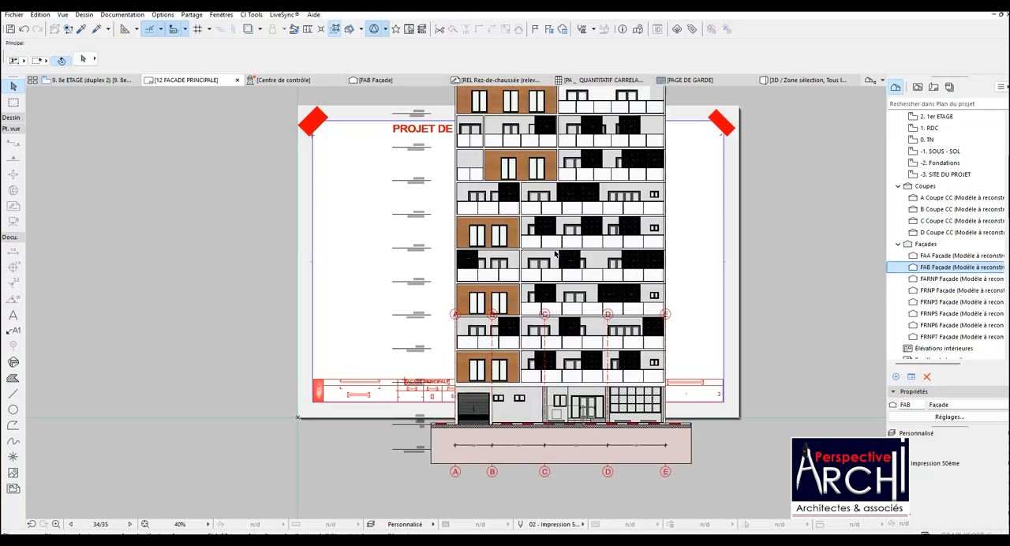
pyautogui.click(451, 281)
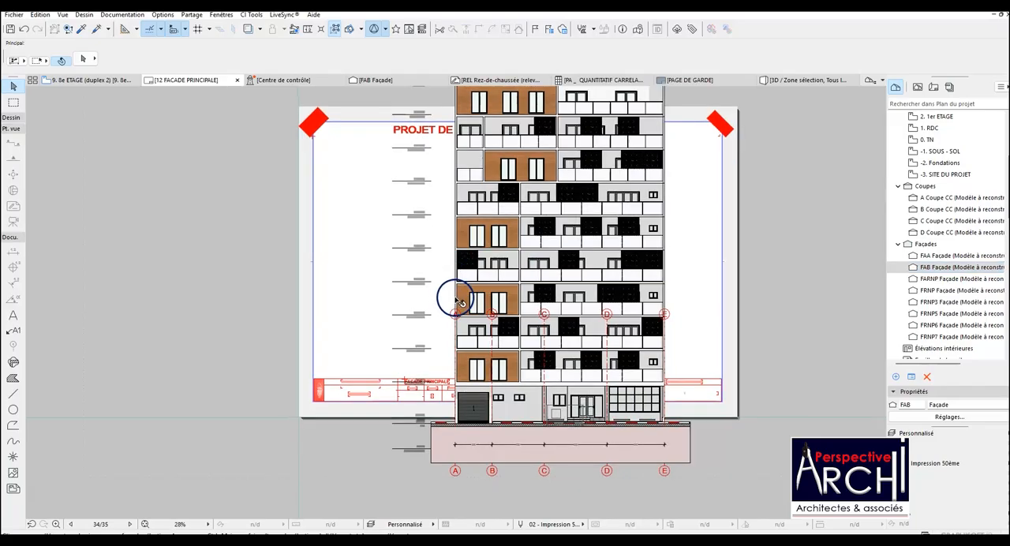
# Crop both sides of the façade drawing's frame close to the building, keeping the level marks inside.
pyautogui.scroll(-3, 454, 284)
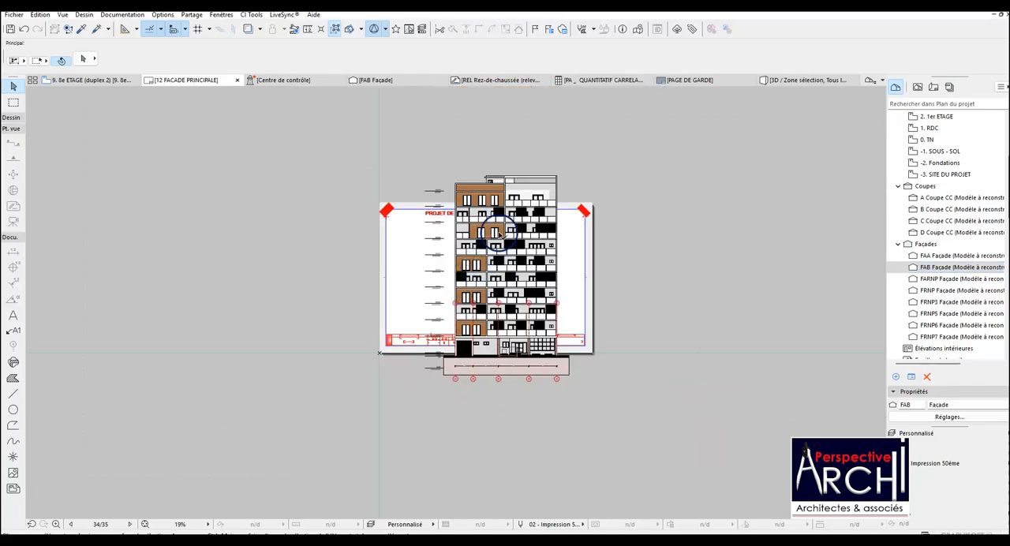
pyautogui.click(513, 209)
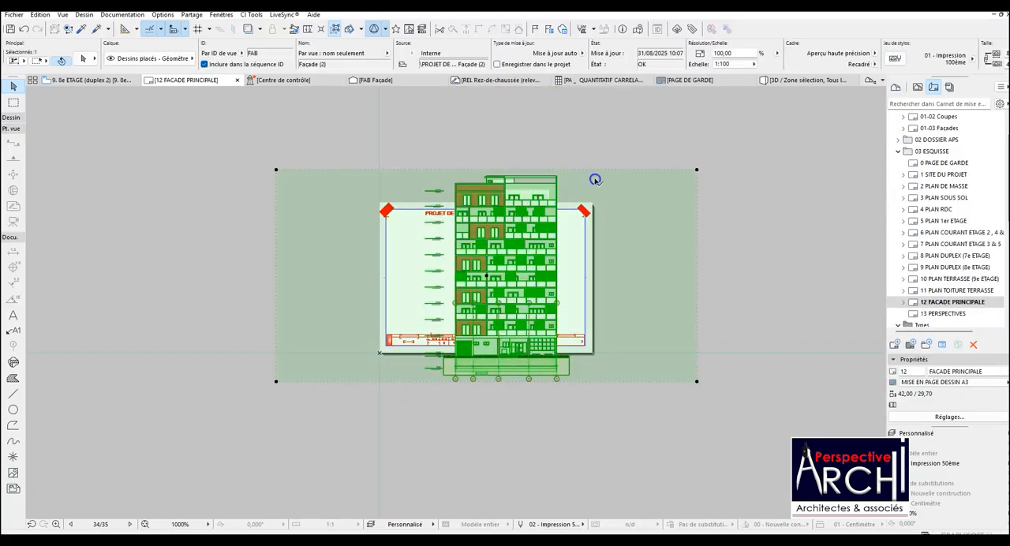
pyautogui.click(698, 232)
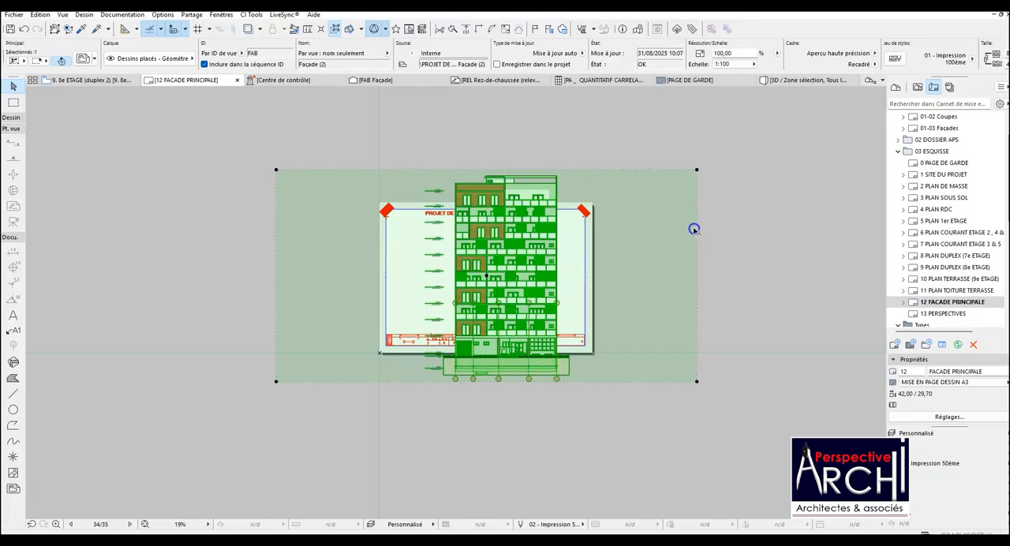
pyautogui.moveTo(611, 235); pyautogui.dragTo(586, 237)
pyautogui.click(578, 235)
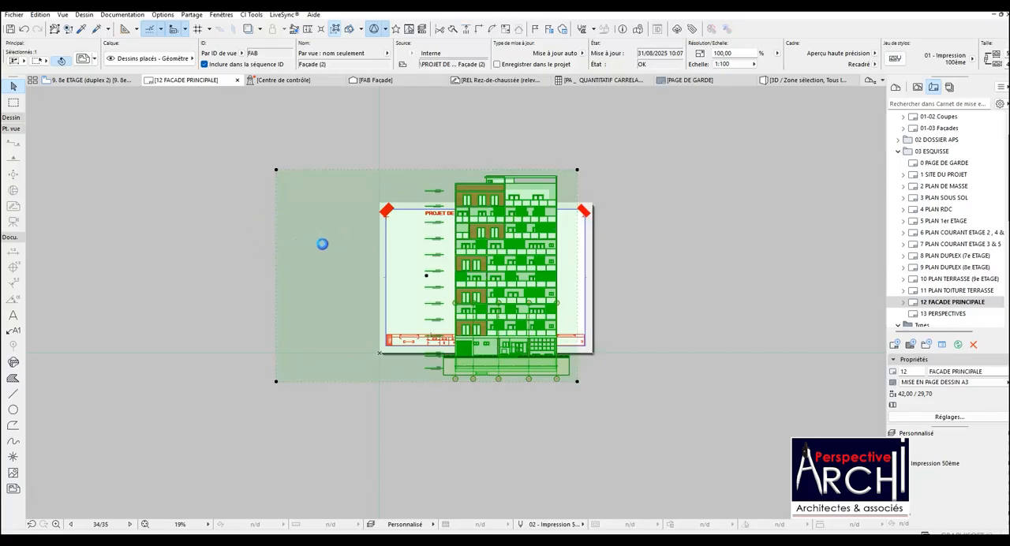
pyautogui.click(420, 242)
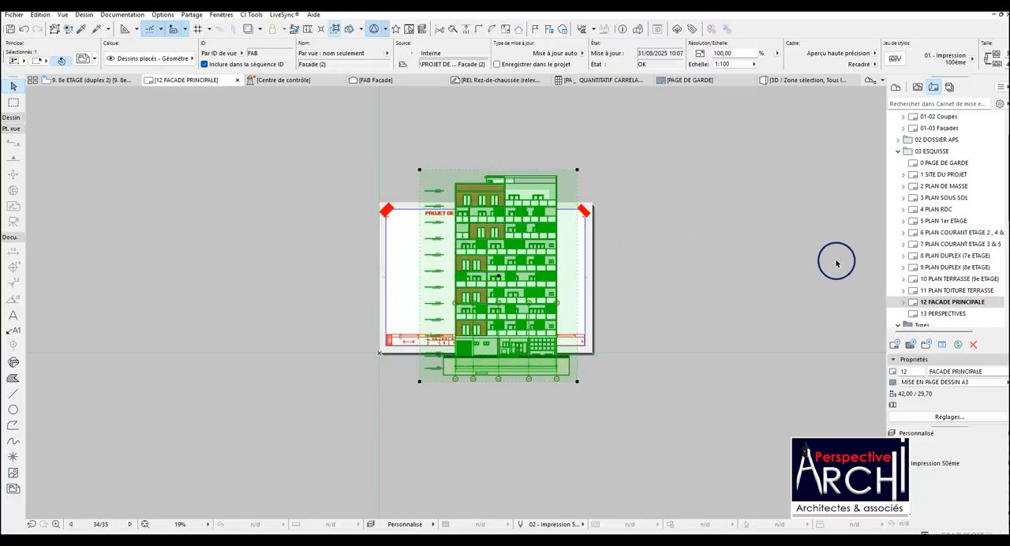
# Change the master layout of 12 FACADE PRINCIPALE to MISE EN PAGE A3 PORTRAIT _ PROJET.
pyautogui.rightClick(963, 301)
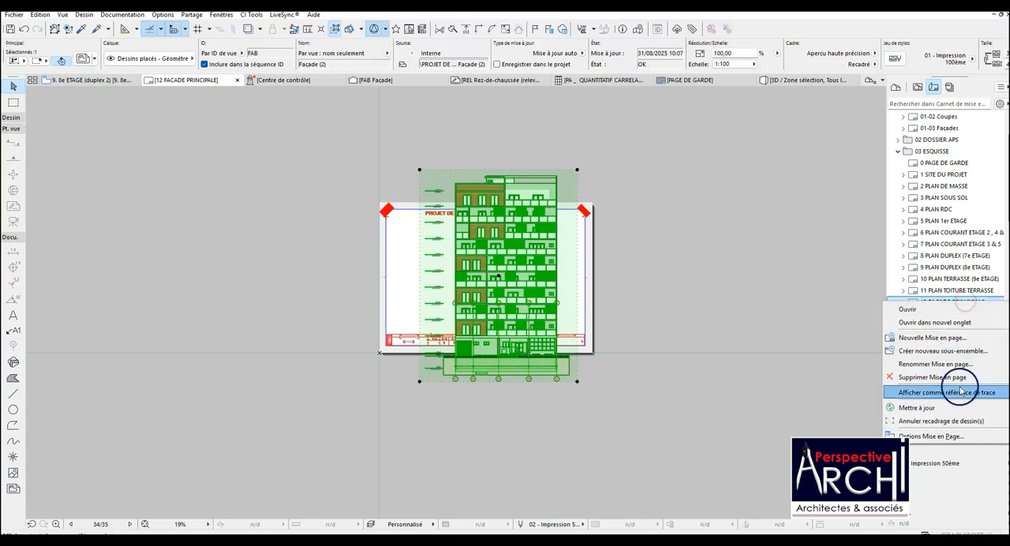
pyautogui.click(949, 436)
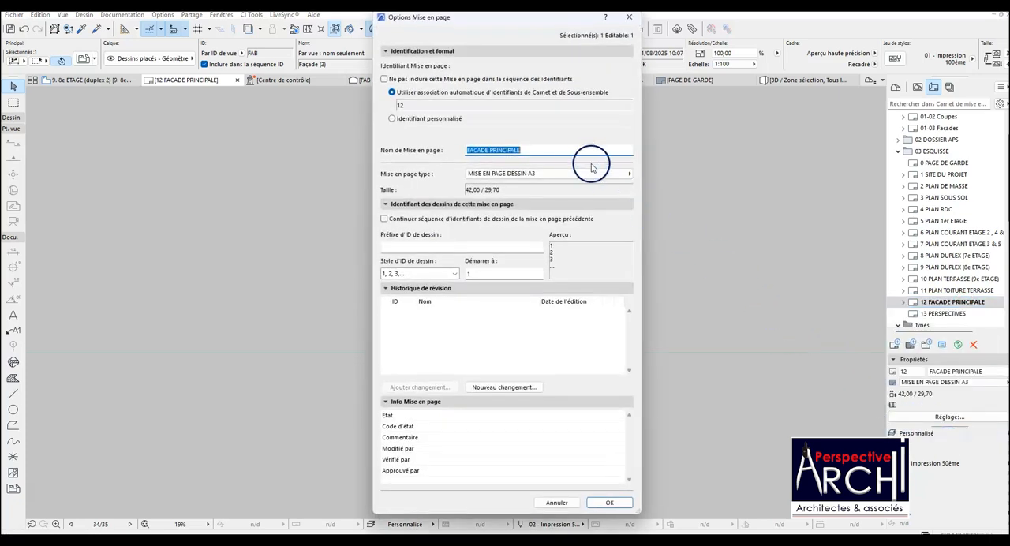
pyautogui.click(583, 173)
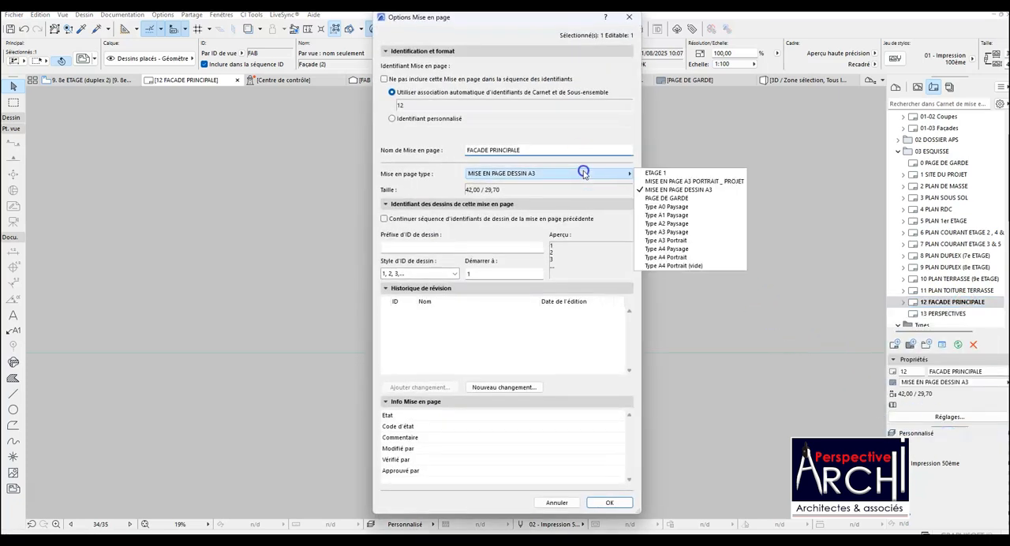
pyautogui.click(665, 182)
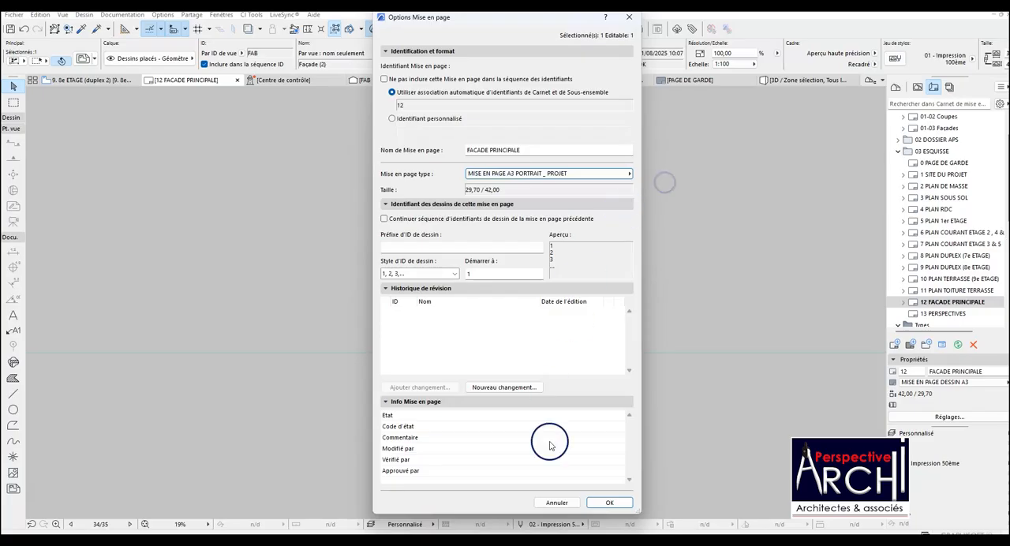
pyautogui.click(609, 502)
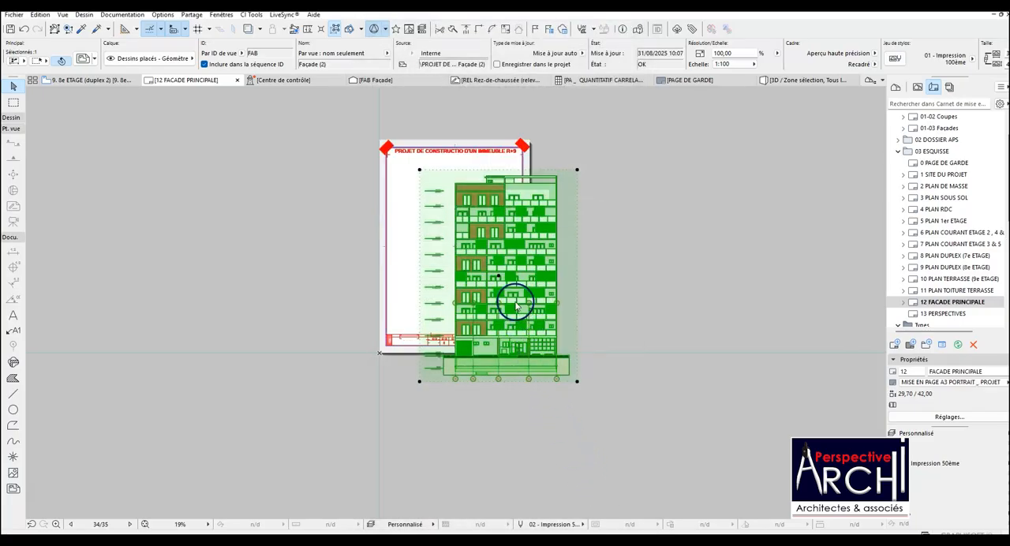
# Move the façade drawing by its centre point onto the middle of the portrait sheet.
pyautogui.scroll(3, 432, 314)
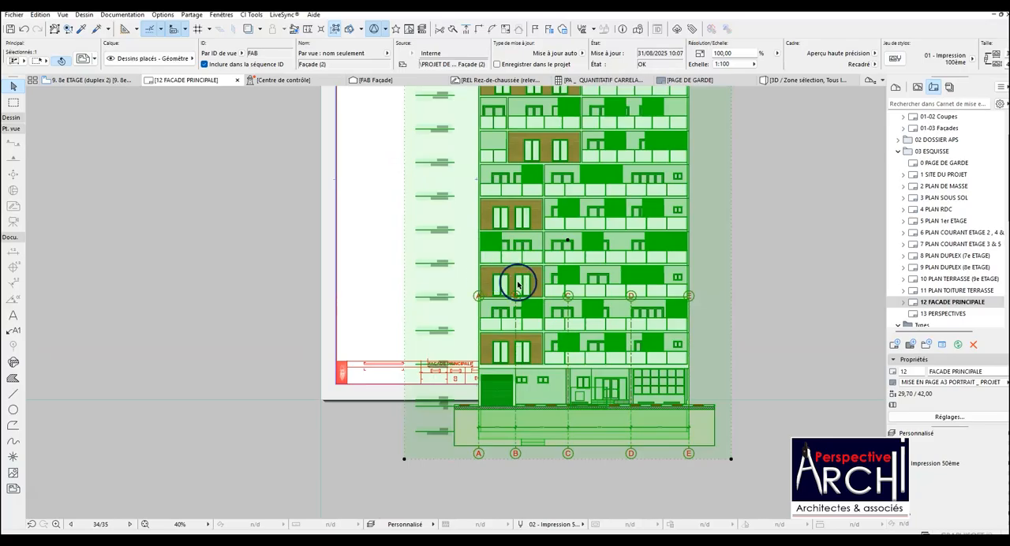
pyautogui.scroll(-4, 528, 347)
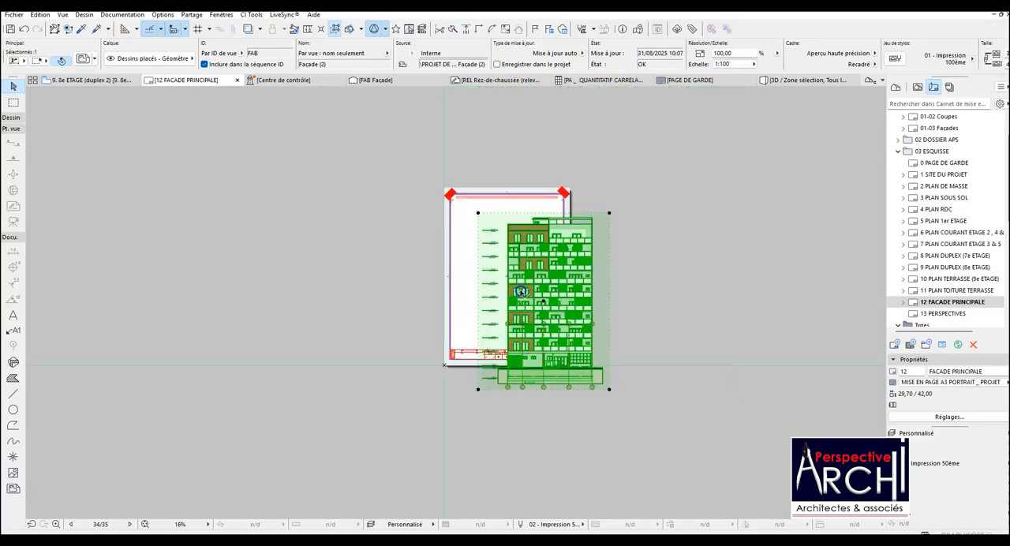
pyautogui.click(543, 301)
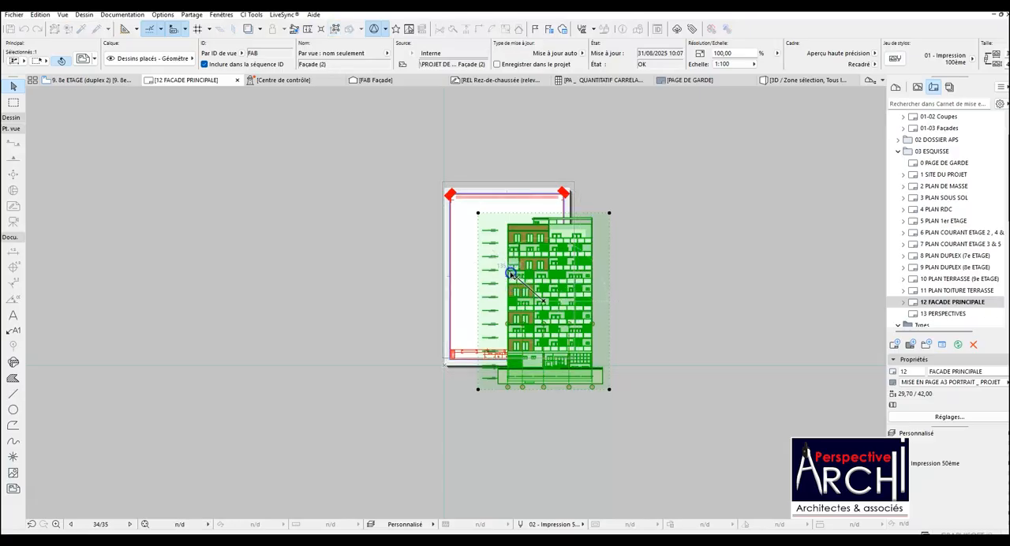
pyautogui.click(508, 271)
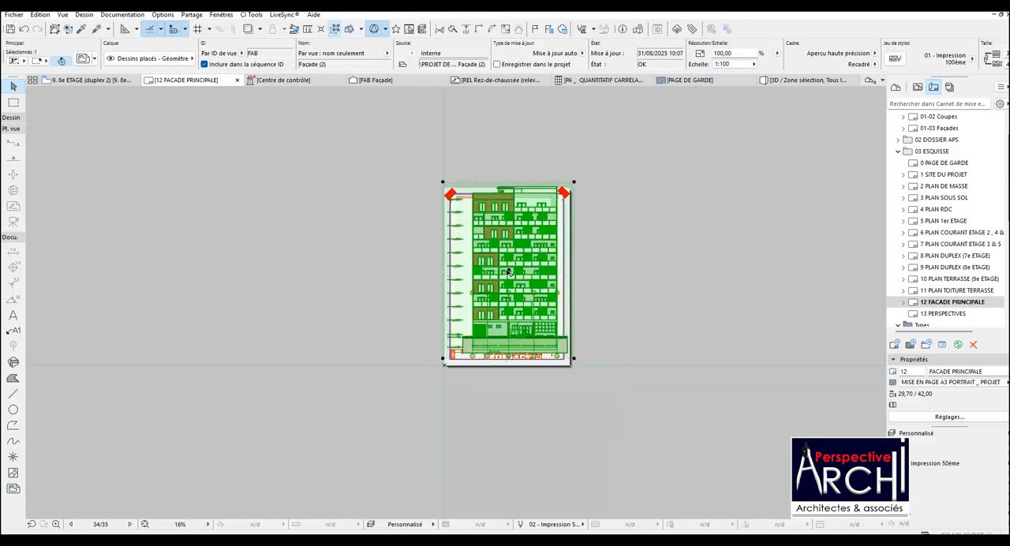
# Reduce the façade drawing to 80 % of its size, a scale of 1:125, so it fits inside the sheet frame.
pyautogui.scroll(2, 508, 271)
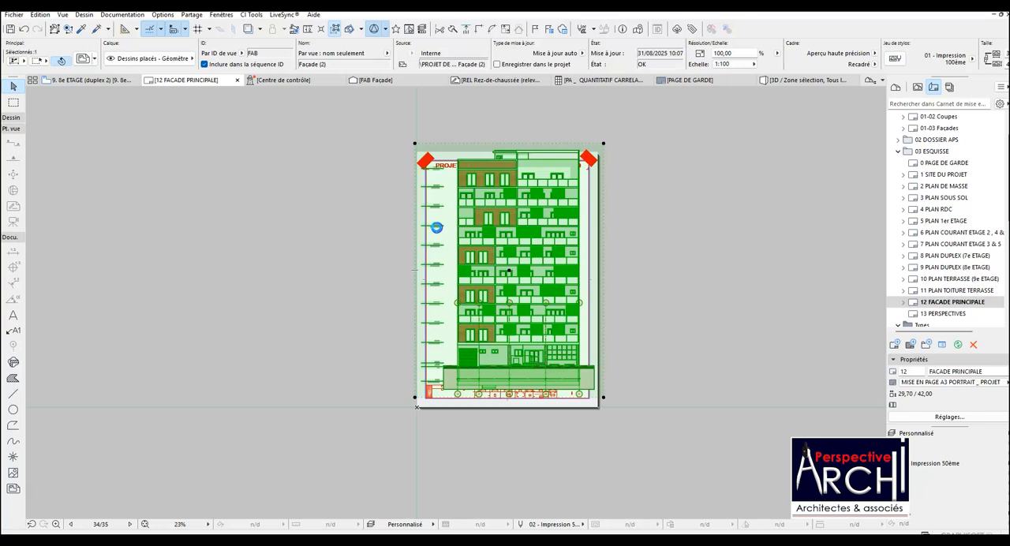
pyautogui.click(436, 227)
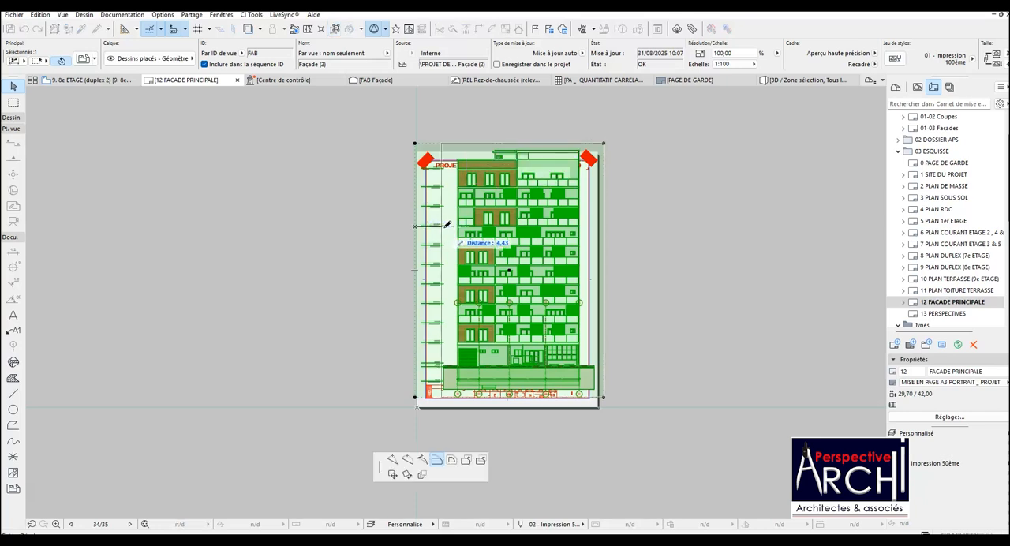
pyautogui.press('Escape')
pyautogui.moveTo(732, 52); pyautogui.dragTo(711, 53)
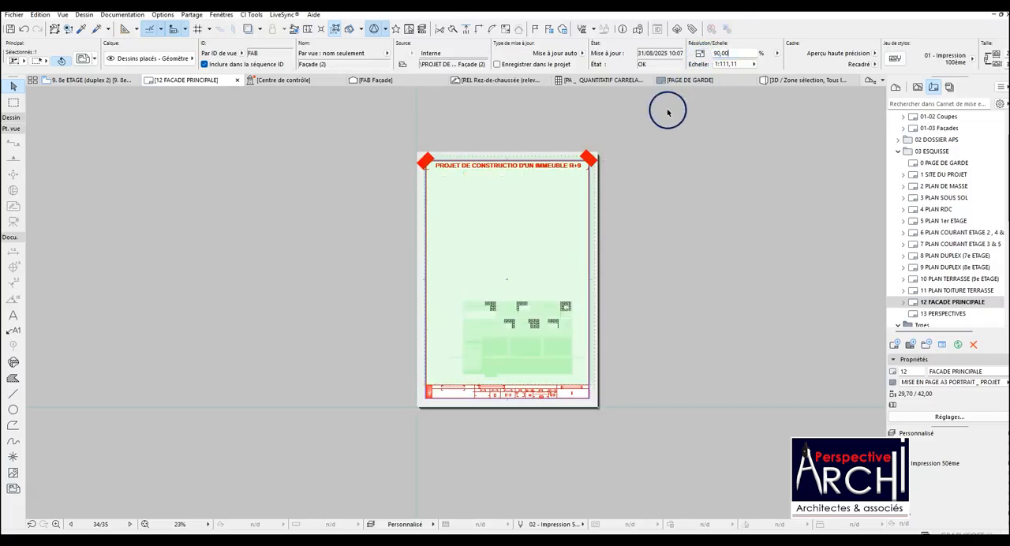
pyautogui.scroll(1, 667, 109)
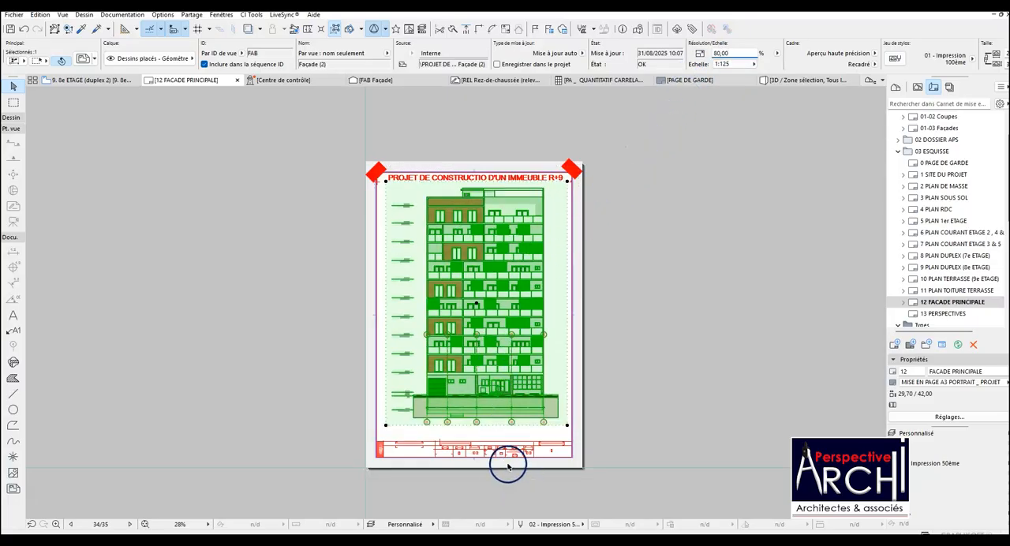
# Examine the title block's scale, format and date fields, and check how the deselected façade drawing sits on the sheet.
pyautogui.scroll(10, 508, 466)
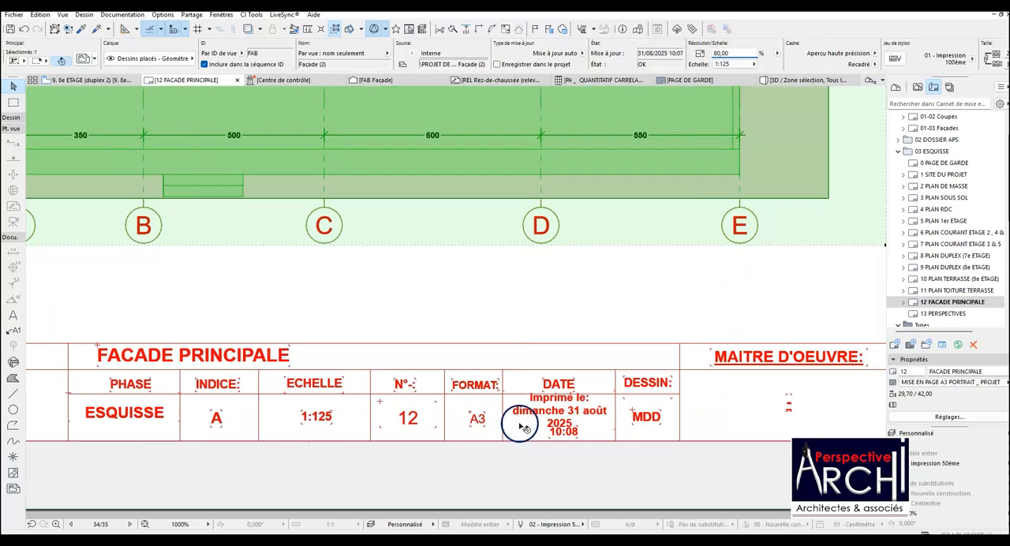
pyautogui.scroll(-10, 521, 426)
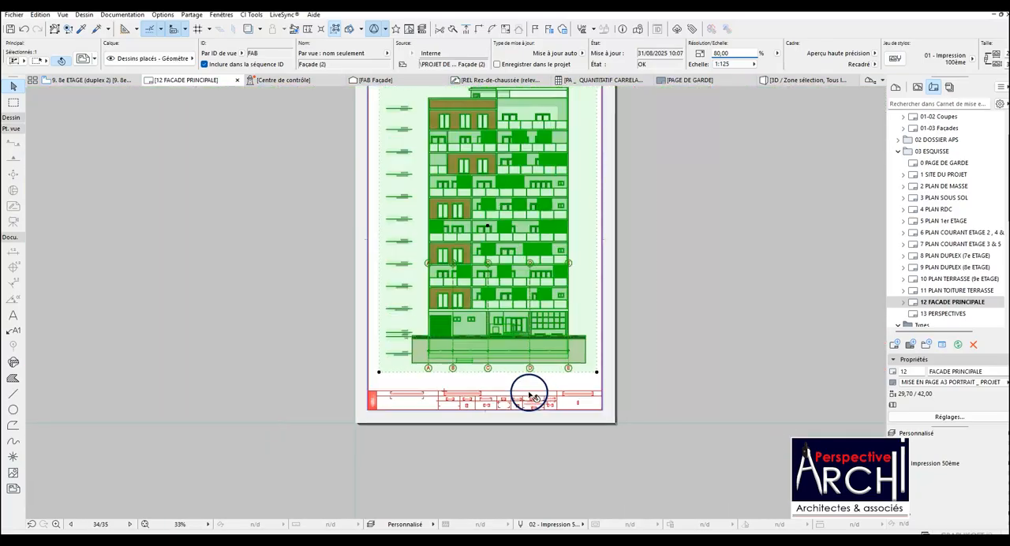
pyautogui.scroll(-3, 530, 340)
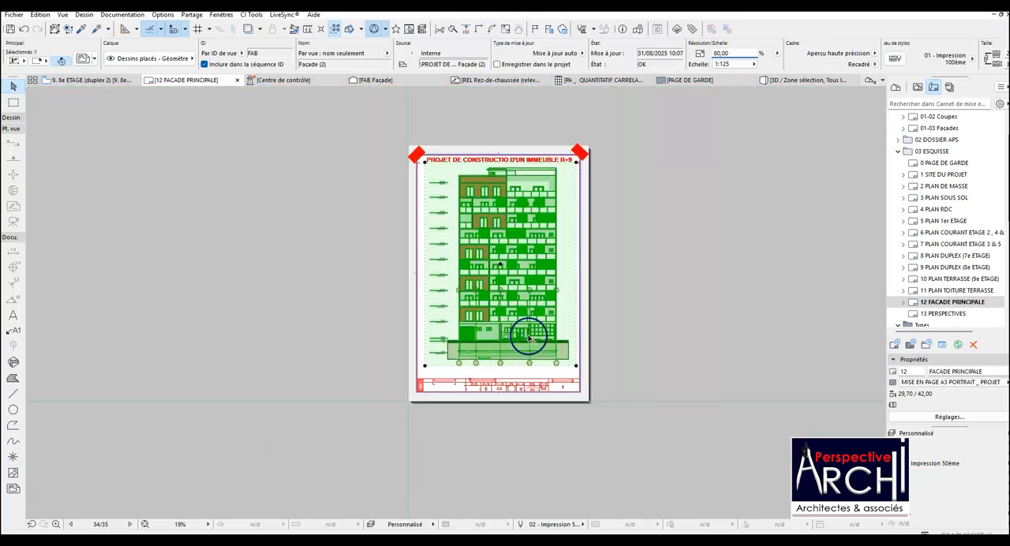
pyautogui.scroll(5, 506, 379)
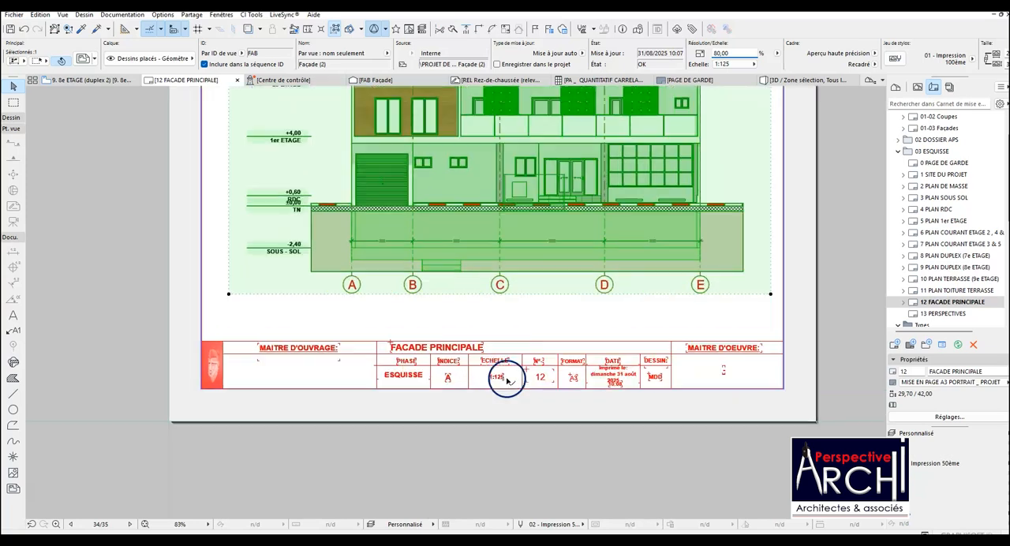
pyautogui.scroll(1, 604, 381)
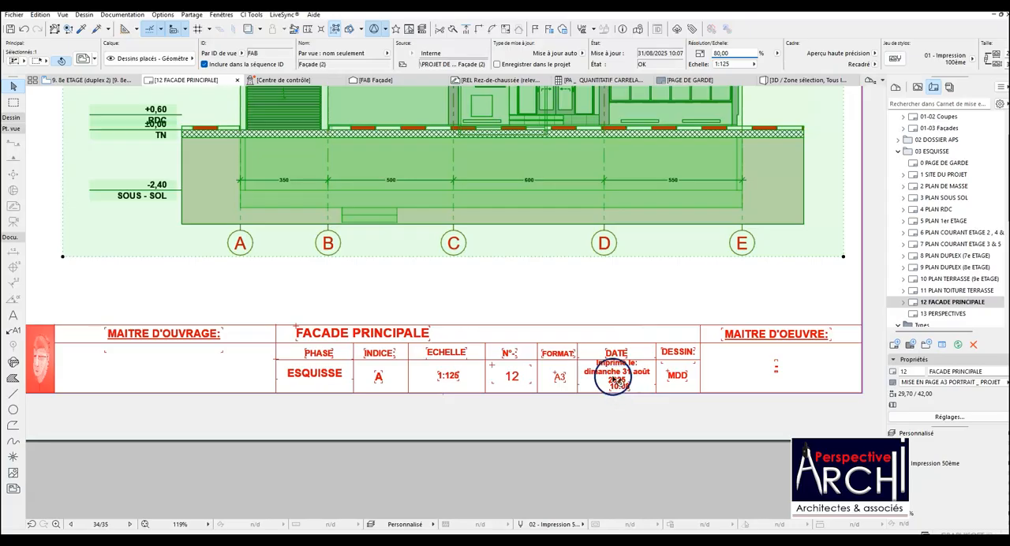
pyautogui.scroll(-1, 575, 359)
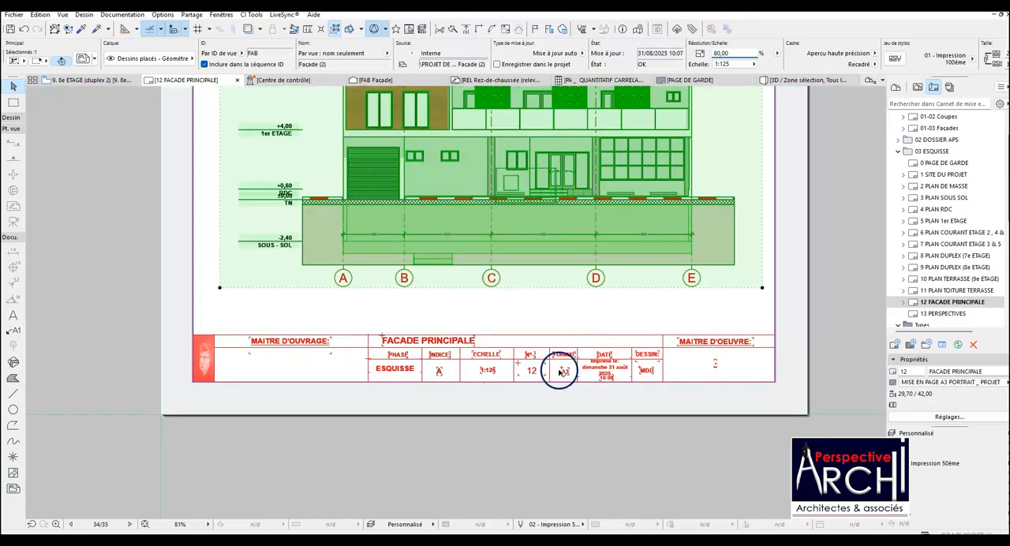
pyautogui.scroll(-1, 559, 371)
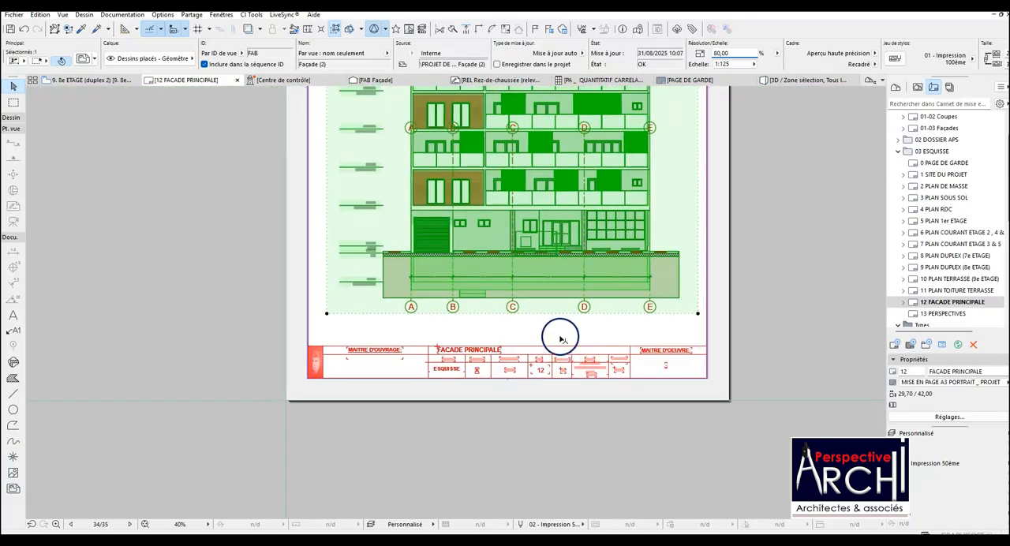
pyautogui.scroll(-1, 559, 333)
pyautogui.press('Escape')
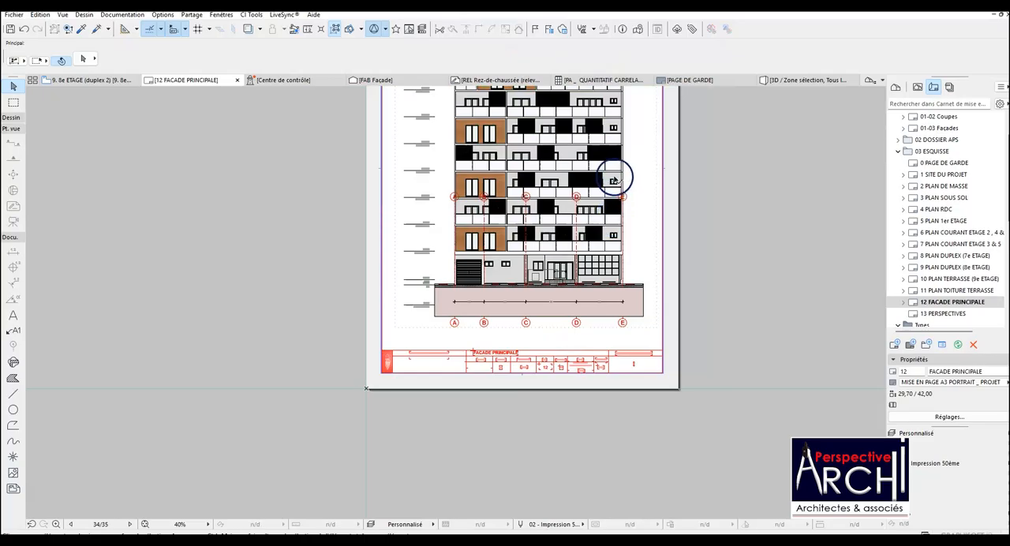
pyautogui.scroll(3, 613, 178)
pyautogui.scroll(-3, 607, 227)
pyautogui.scroll(-1, 588, 254)
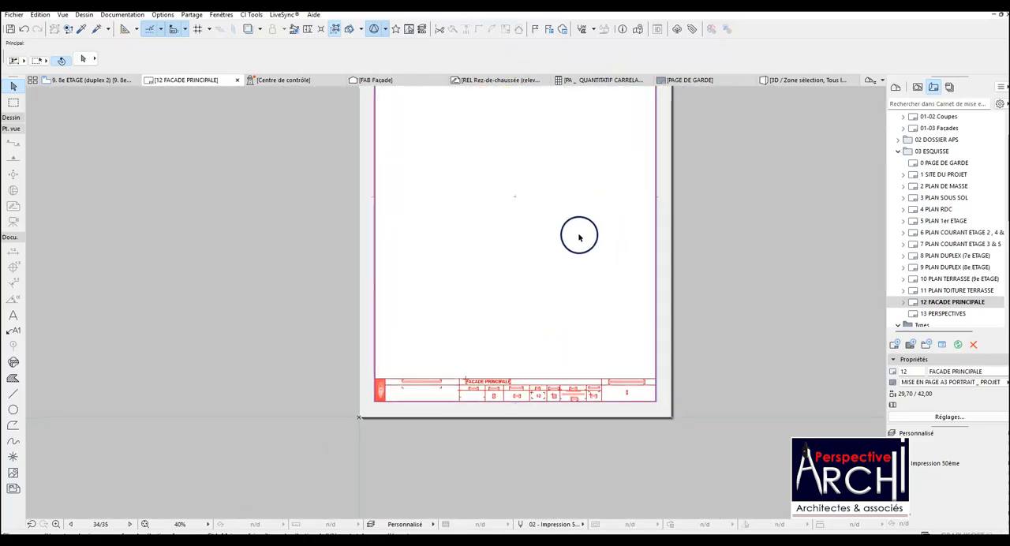
pyautogui.scroll(-2, 526, 309)
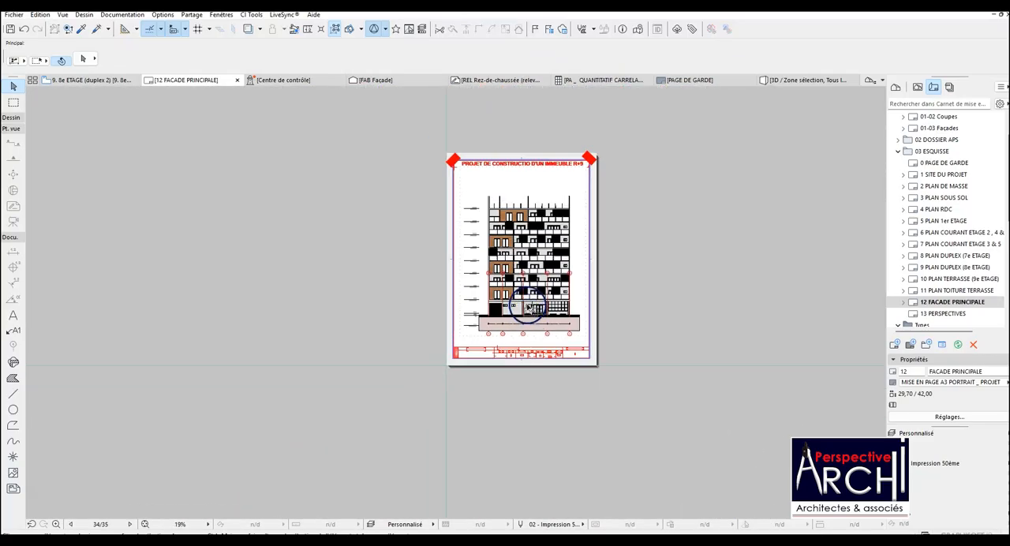
# Move the façade drawing straight down until its frame's lower edge sits just above the title block.
pyautogui.scroll(2, 511, 272)
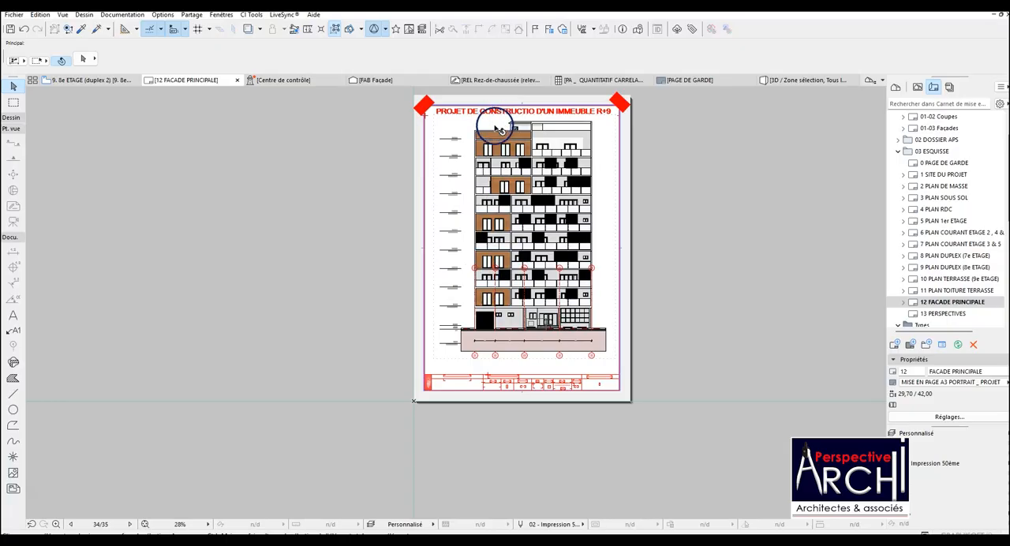
pyautogui.click(503, 357)
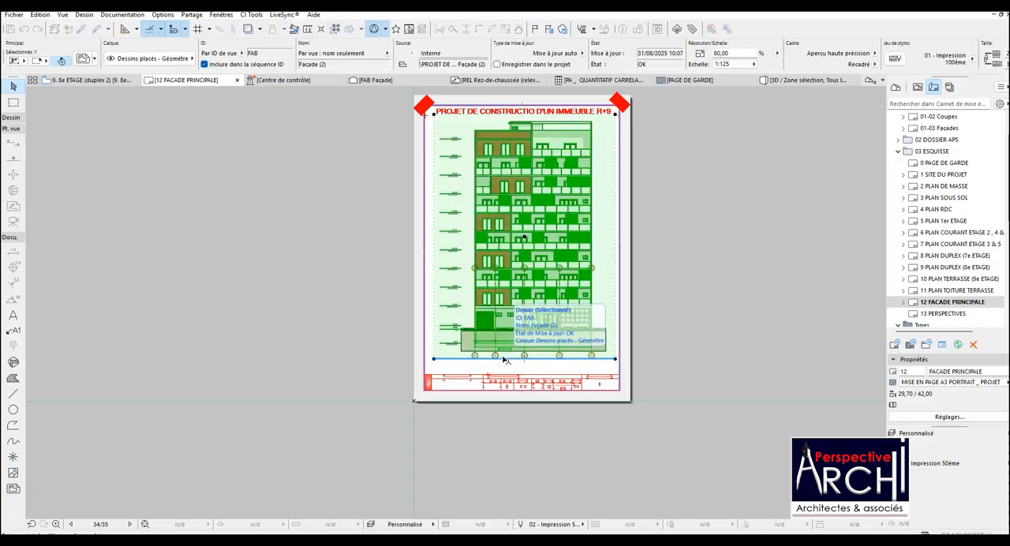
pyautogui.scroll(2, 504, 361)
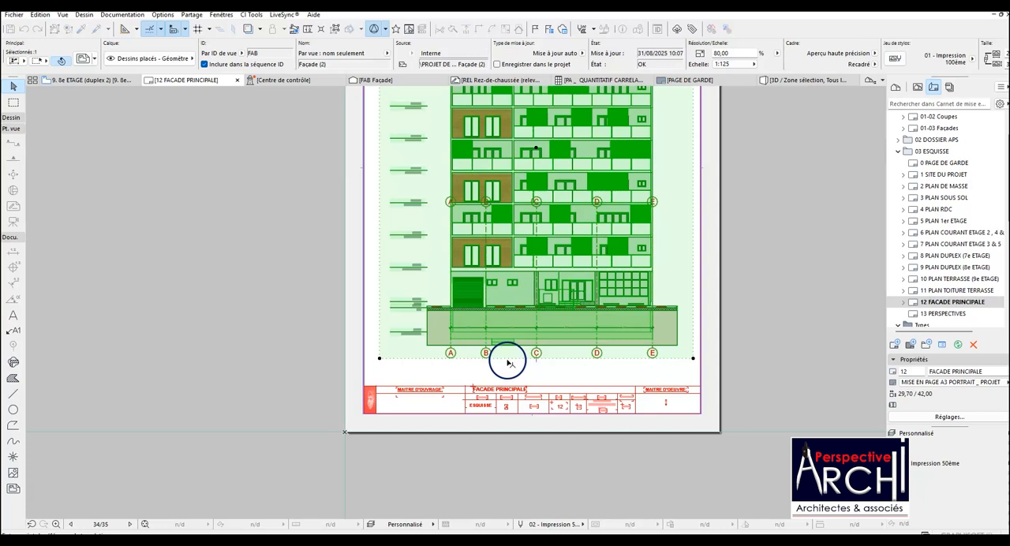
pyautogui.moveTo(508, 361)
pyautogui.mouseDown()
pyautogui.moveTo(507, 376)
pyautogui.moveTo(531, 369)
pyautogui.mouseUp()
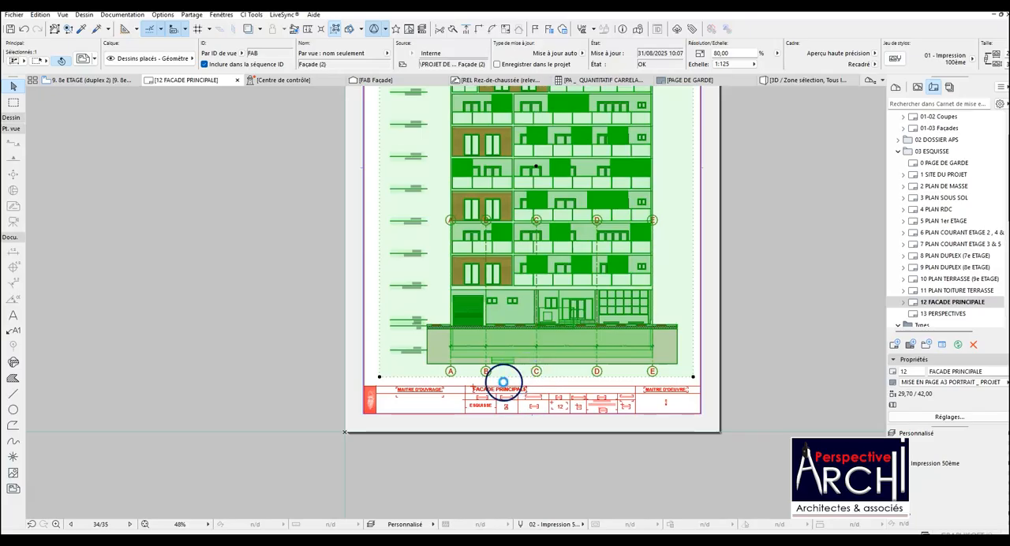
pyautogui.press('Escape')
pyautogui.scroll(-3, 456, 365)
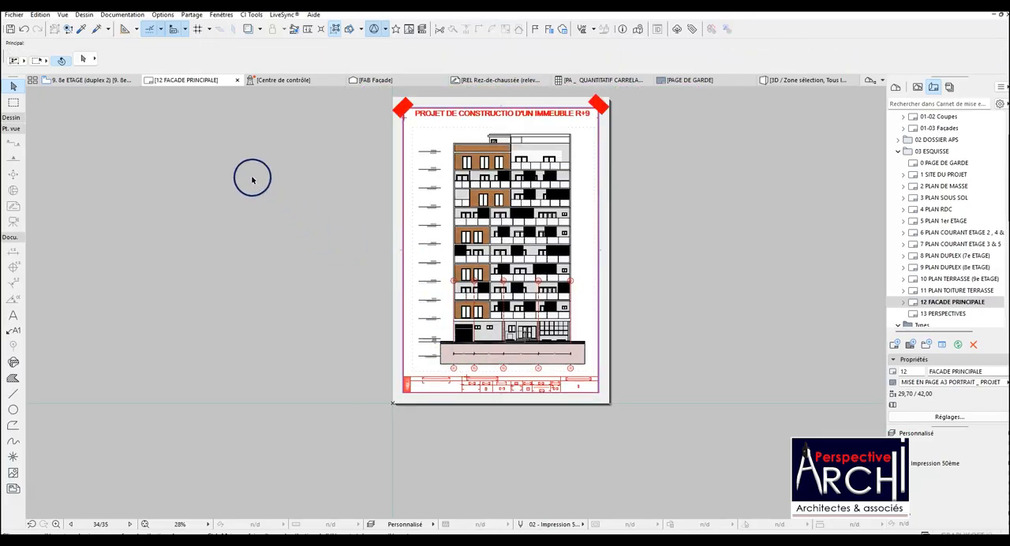
# On the 9. 8e ETAGE (duplex 2) plan, select all the grid elements and unlock their Divers - Axes layer.
pyautogui.click(93, 79)
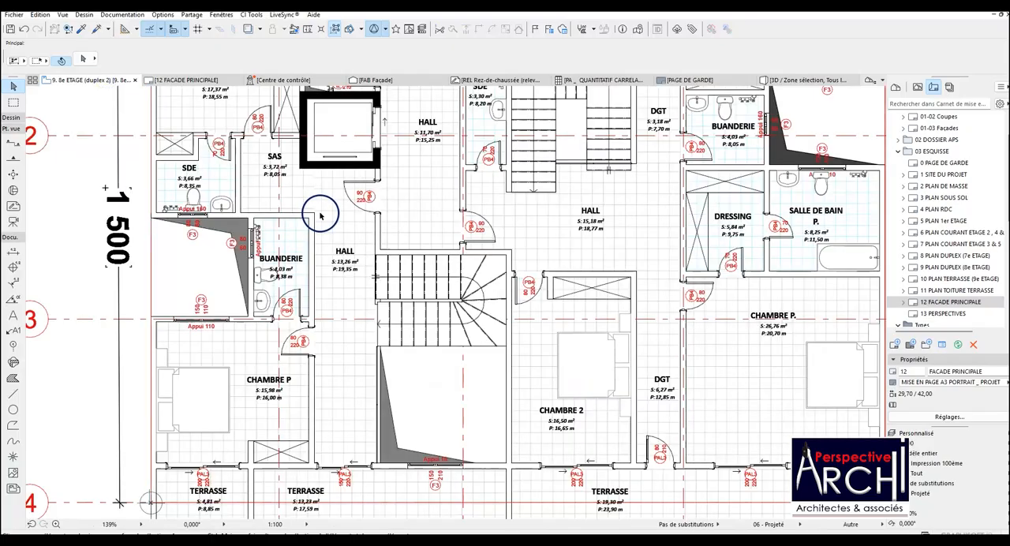
pyautogui.scroll(-2, 335, 238)
pyautogui.scroll(-3, 336, 238)
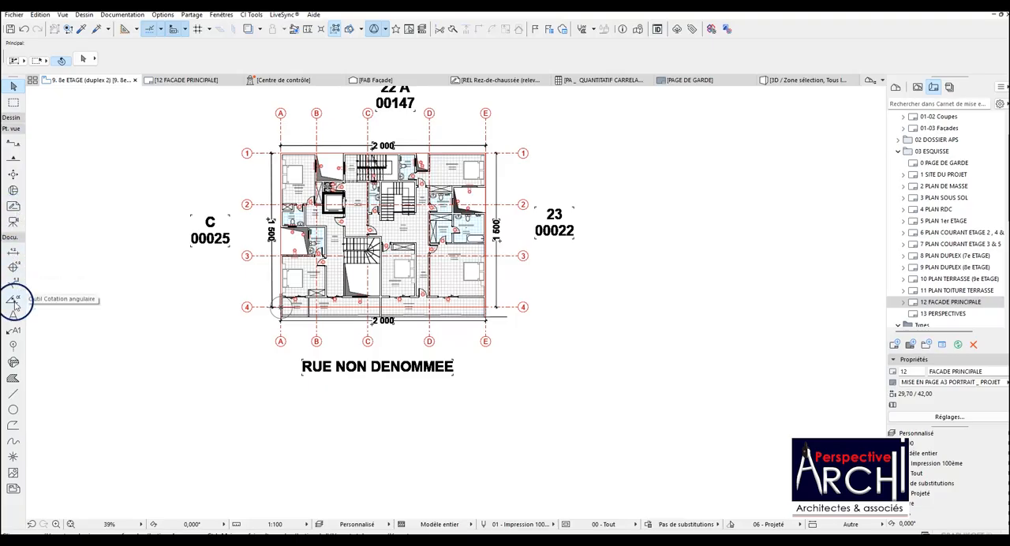
pyautogui.click(12, 345)
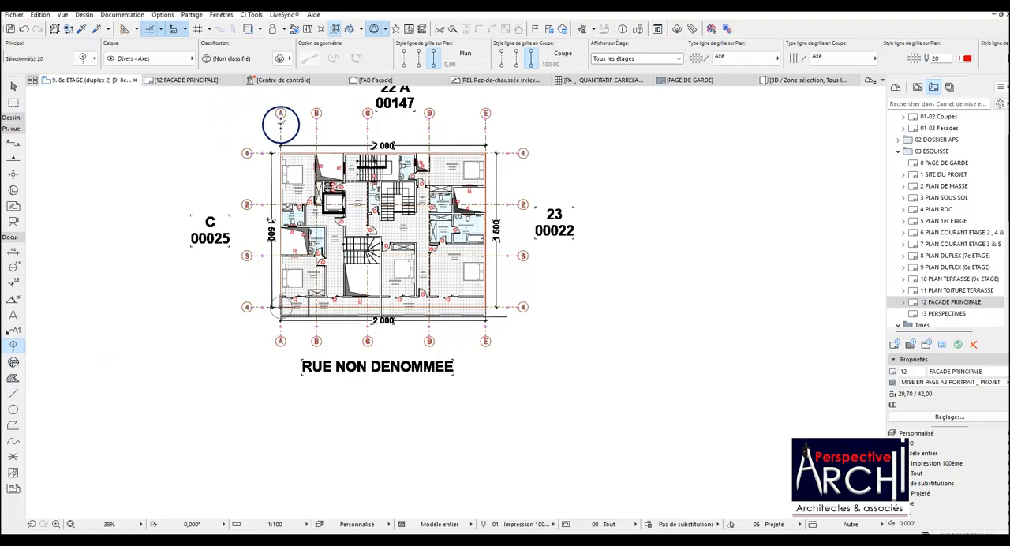
pyautogui.rightClick(280, 122)
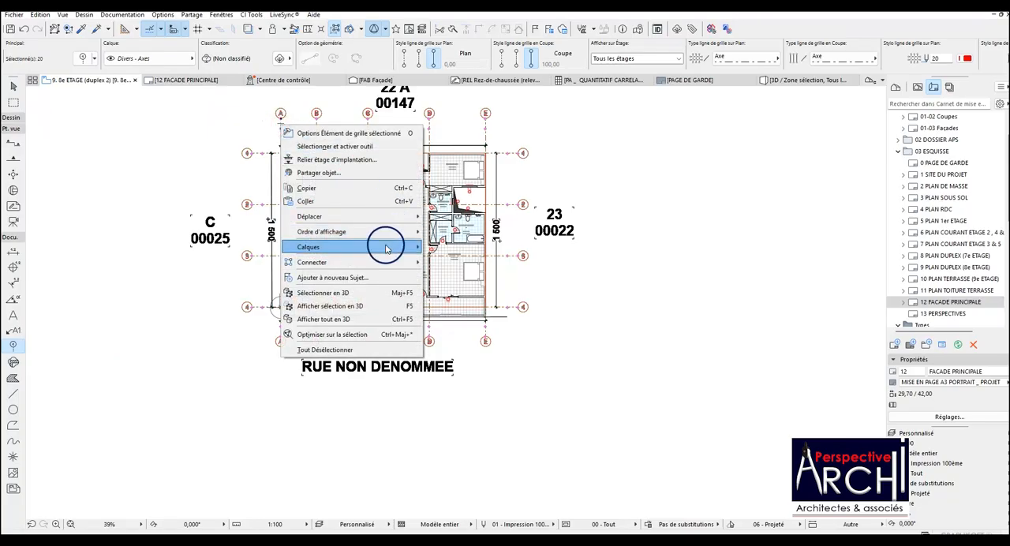
pyautogui.moveTo(394, 247)
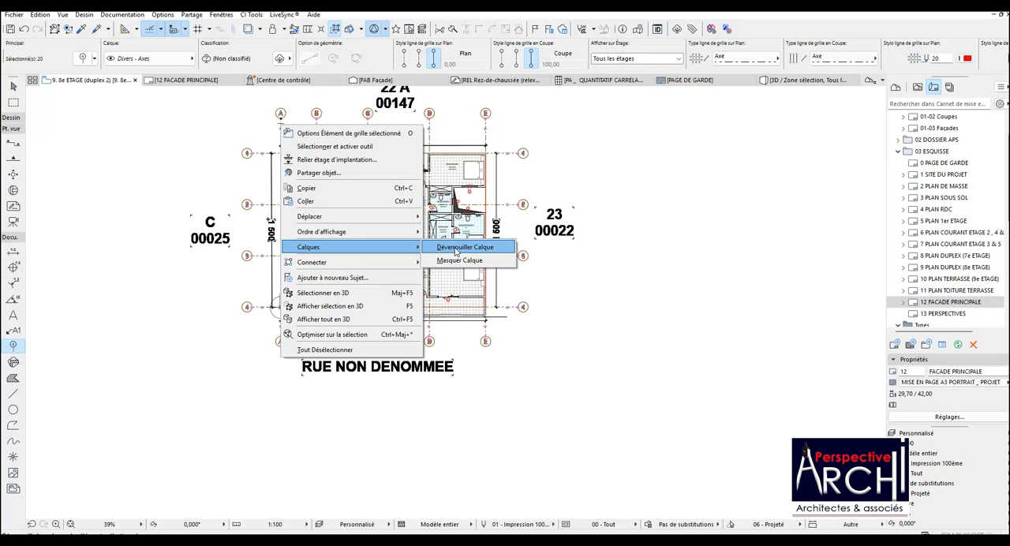
pyautogui.click(455, 248)
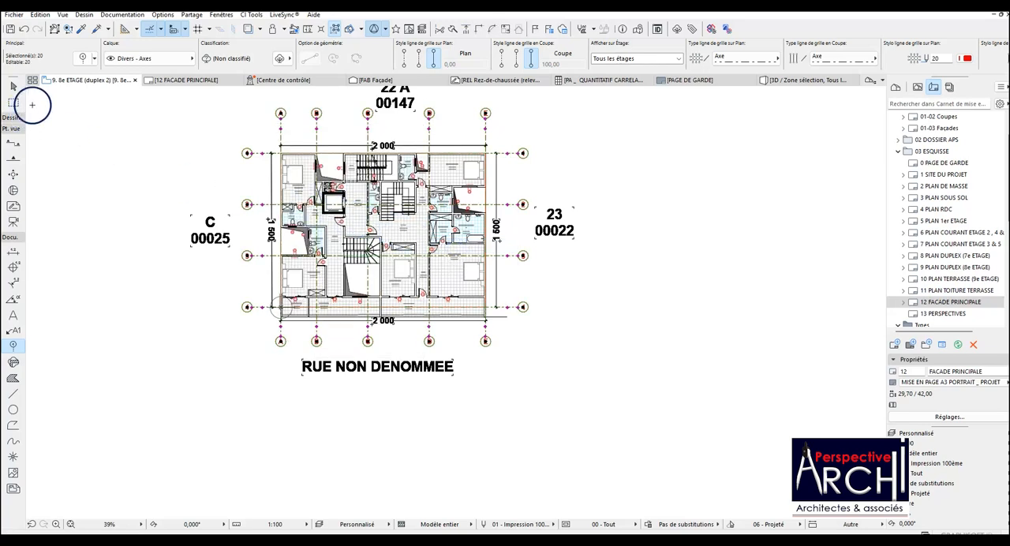
# Reference the upper markers of the selected grid elements to Haut de boîte englobante in their section/elevation settings.
pyautogui.click(81, 59)
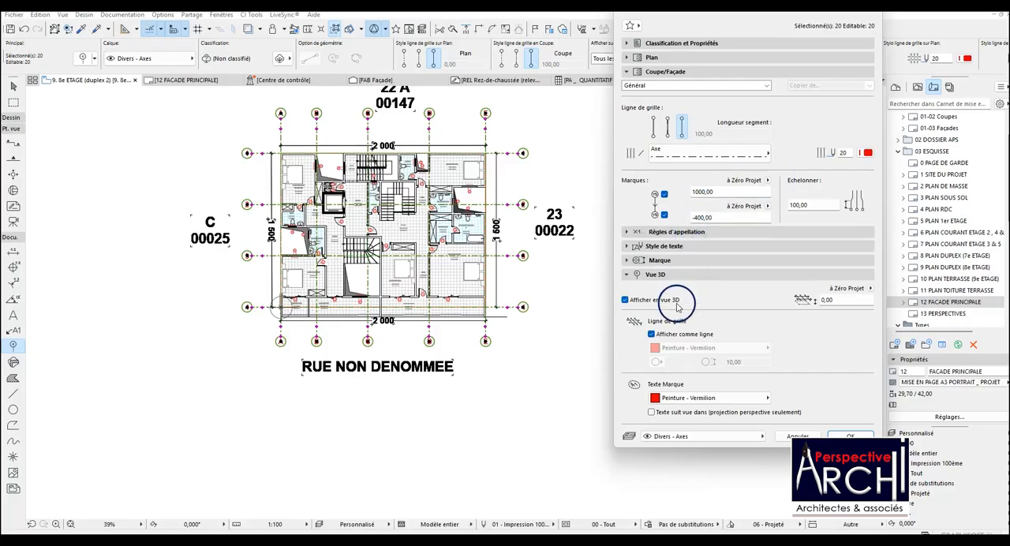
pyautogui.click(656, 274)
pyautogui.click(658, 274)
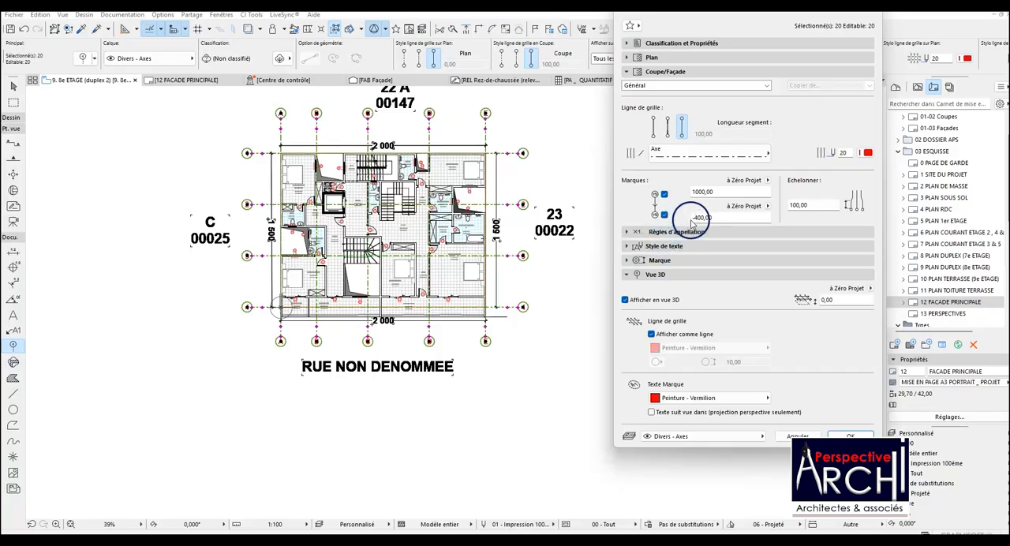
pyautogui.click(766, 181)
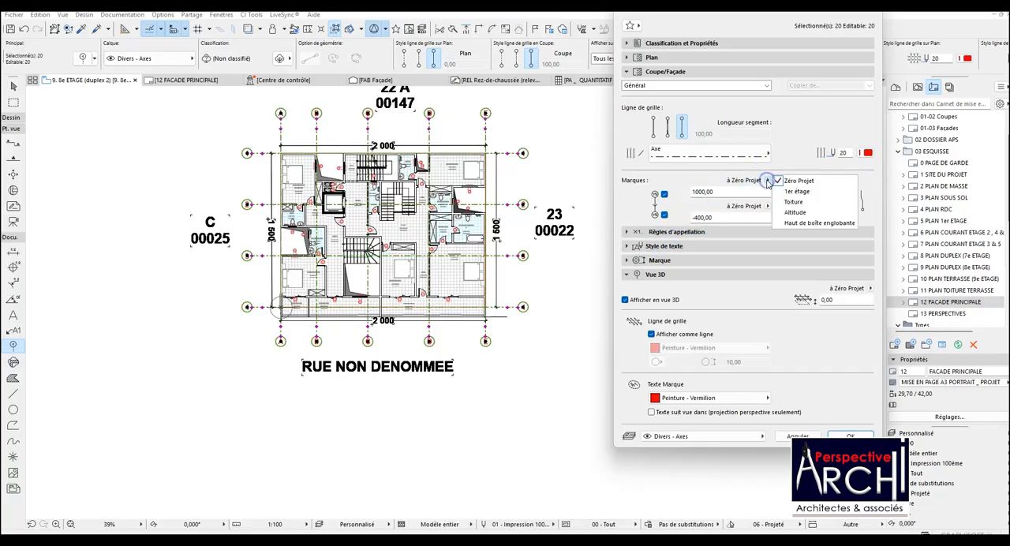
pyautogui.click(812, 223)
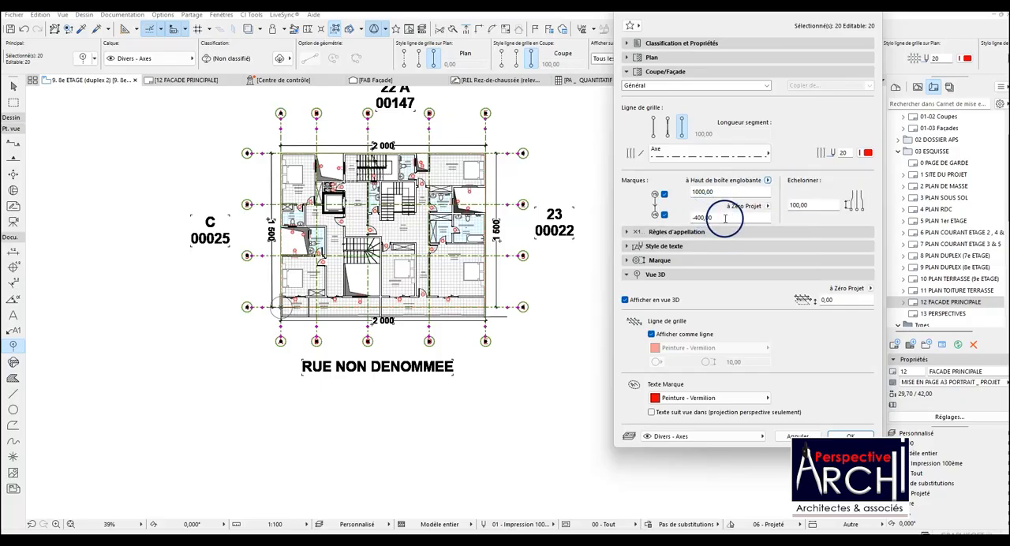
pyautogui.click(847, 435)
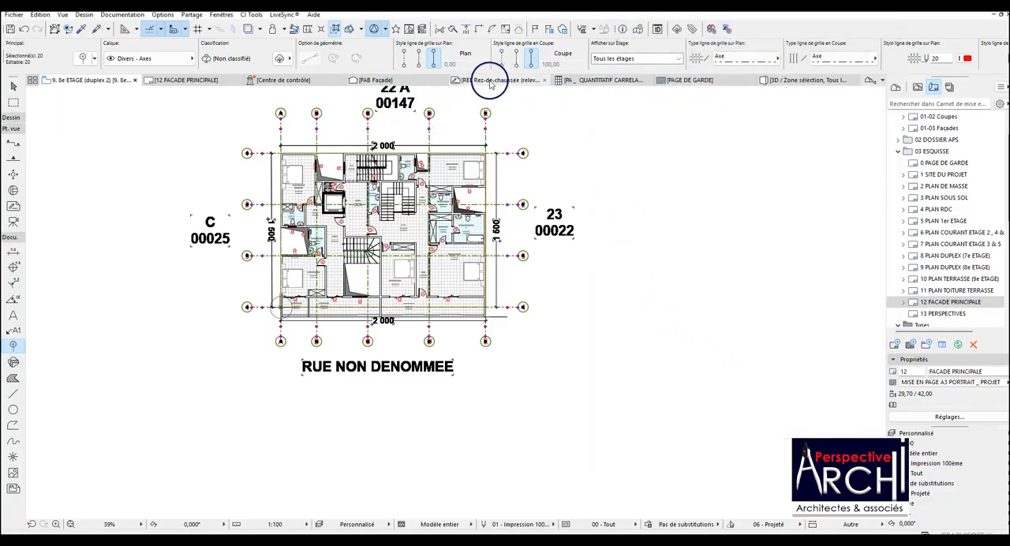
# On the 12 FACADE PRINCIPALE layout, extend the façade drawing's frame up to the sheet border and update the drawing to fill it.
pyautogui.click(195, 80)
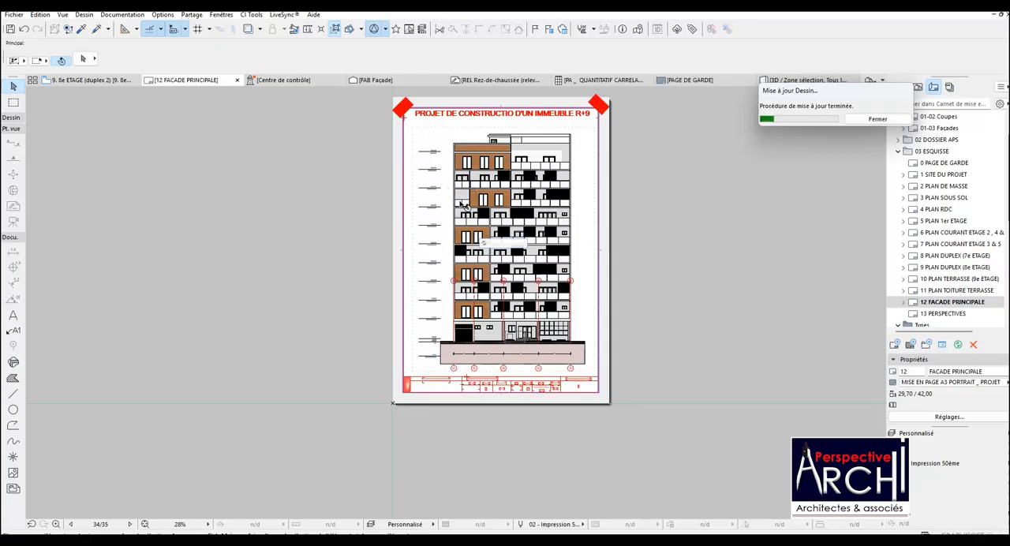
pyautogui.click(395, 231)
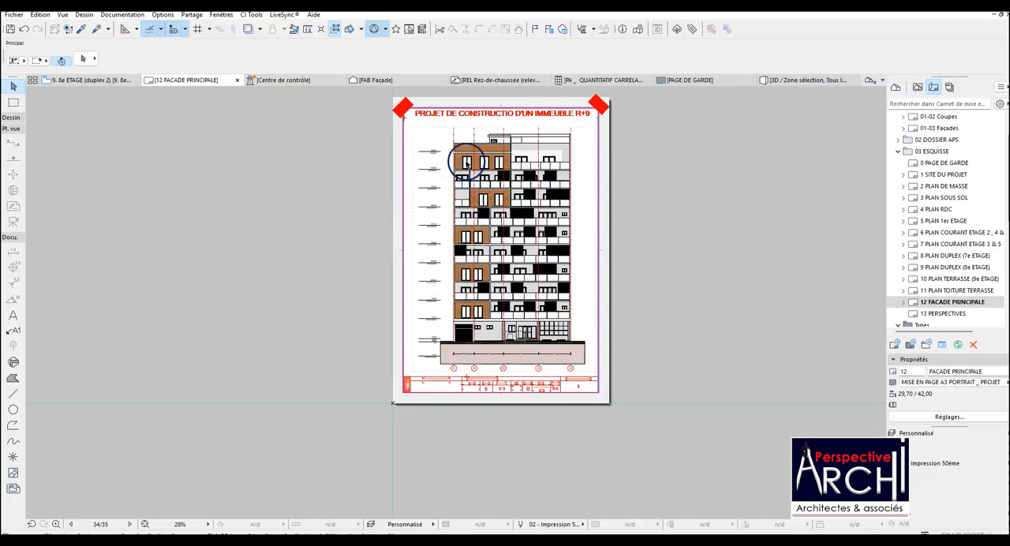
pyautogui.scroll(5, 498, 128)
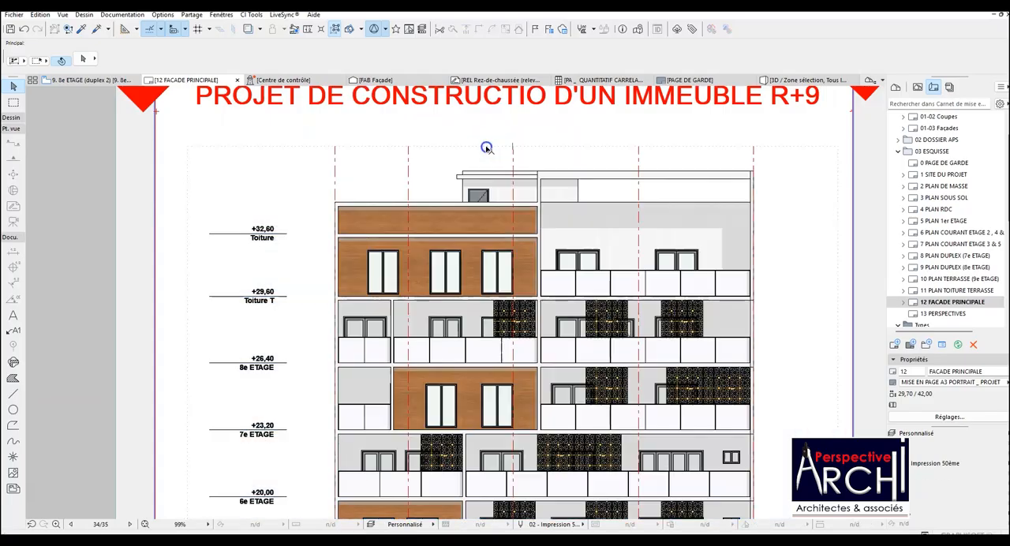
pyautogui.click(485, 148)
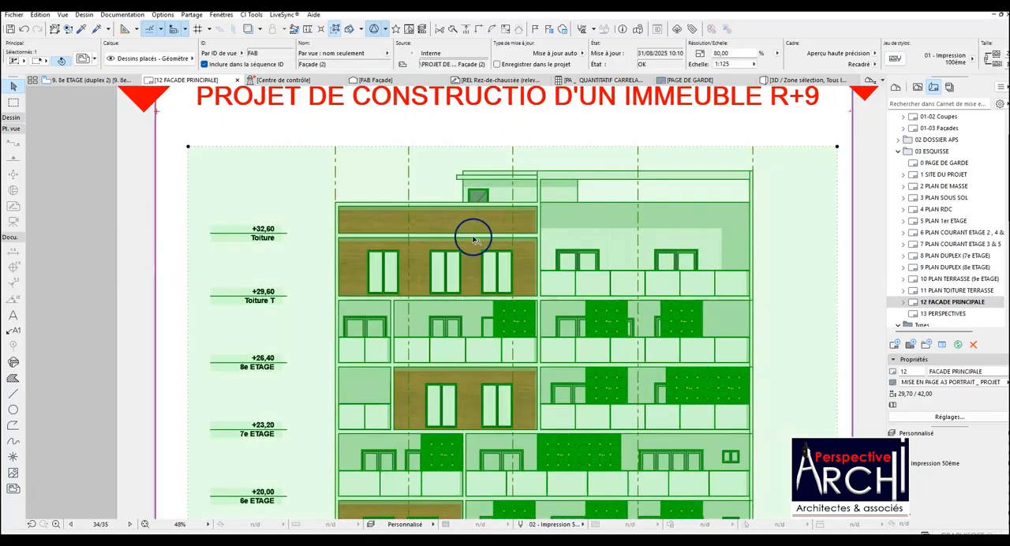
pyautogui.scroll(-2, 474, 239)
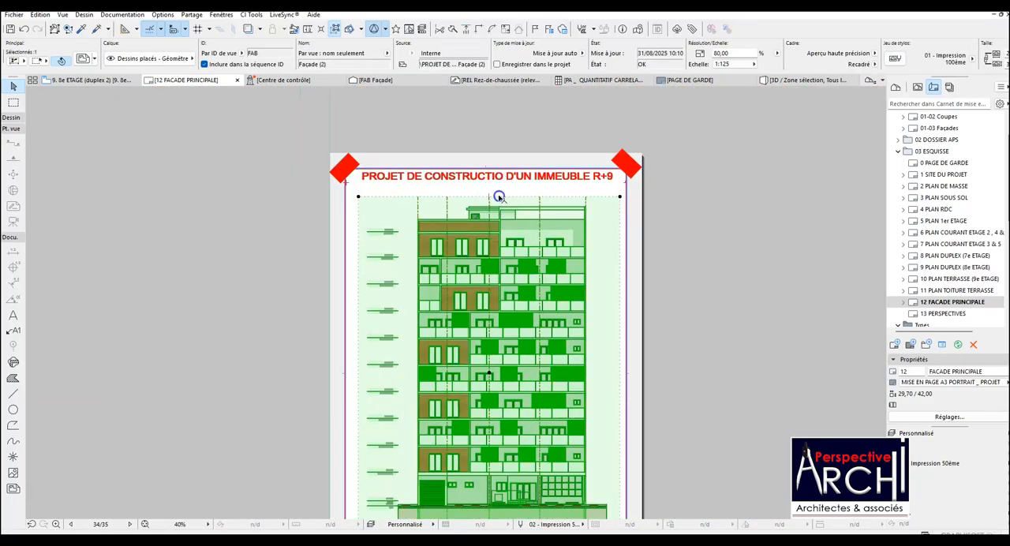
pyautogui.click(495, 197)
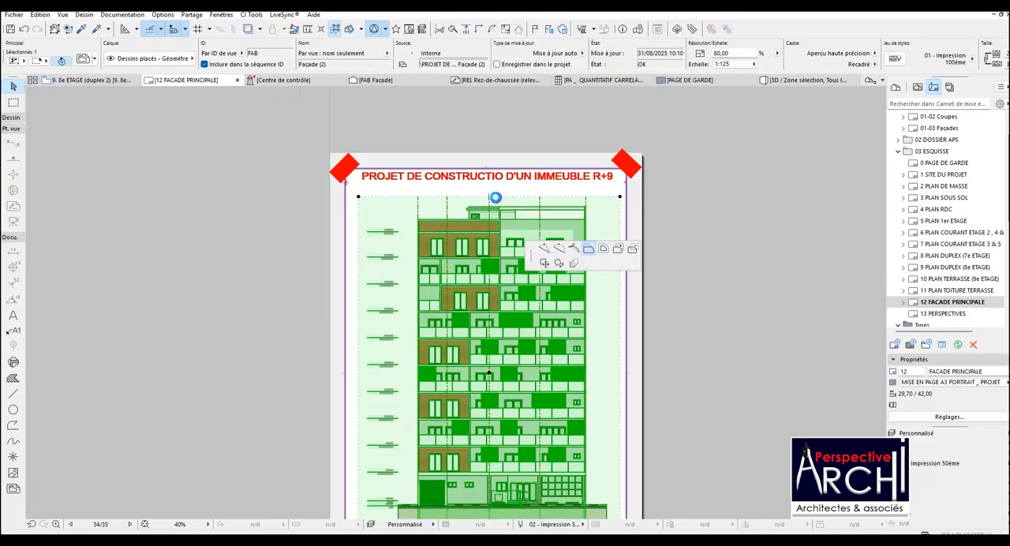
pyautogui.click(496, 171)
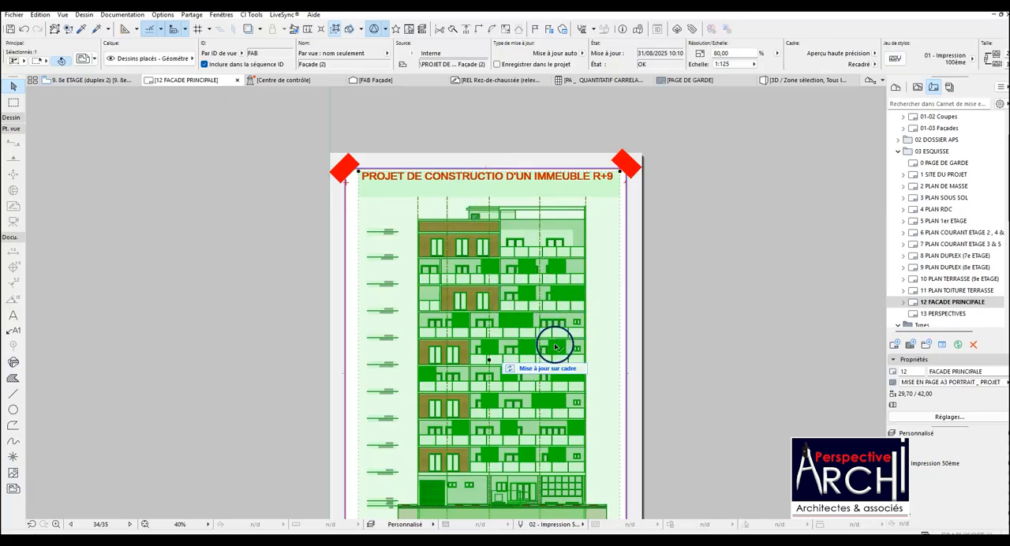
pyautogui.click(552, 369)
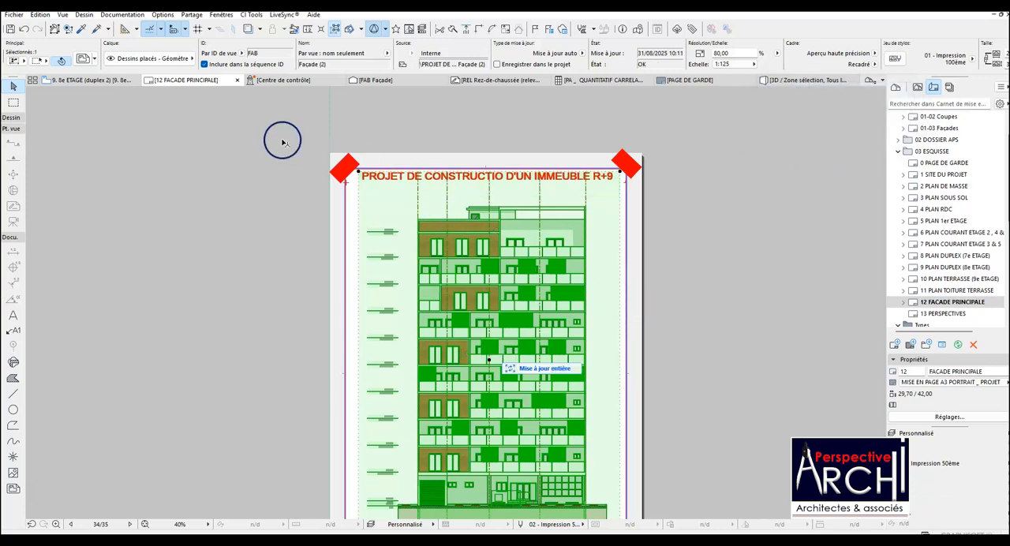
# Reapply Haut de boîte englobante as the grid's upper marker reference and inspect the axes above the roof on the 12 FACADE PRINCIPALE layout.
pyautogui.click(91, 80)
pyautogui.click(116, 83)
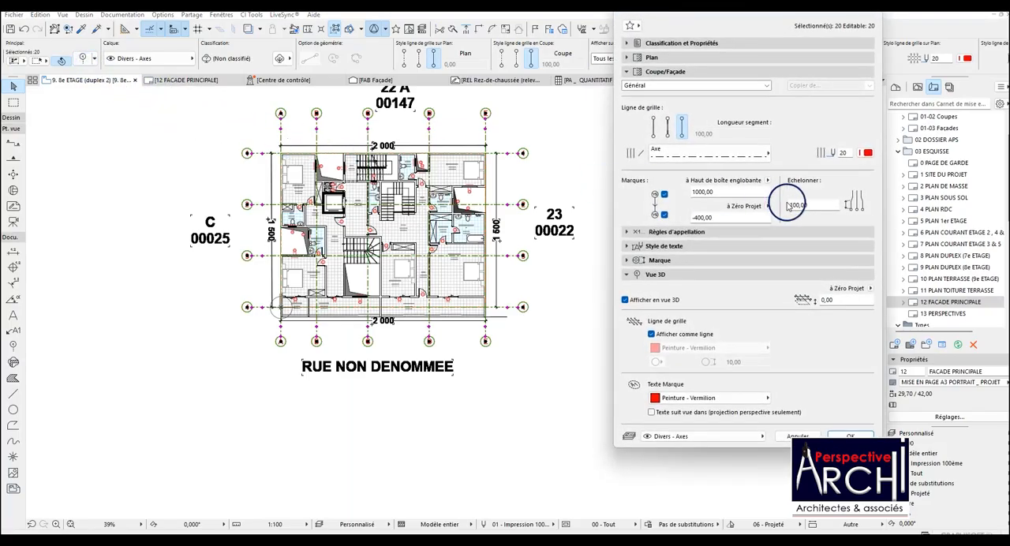
pyautogui.click(765, 184)
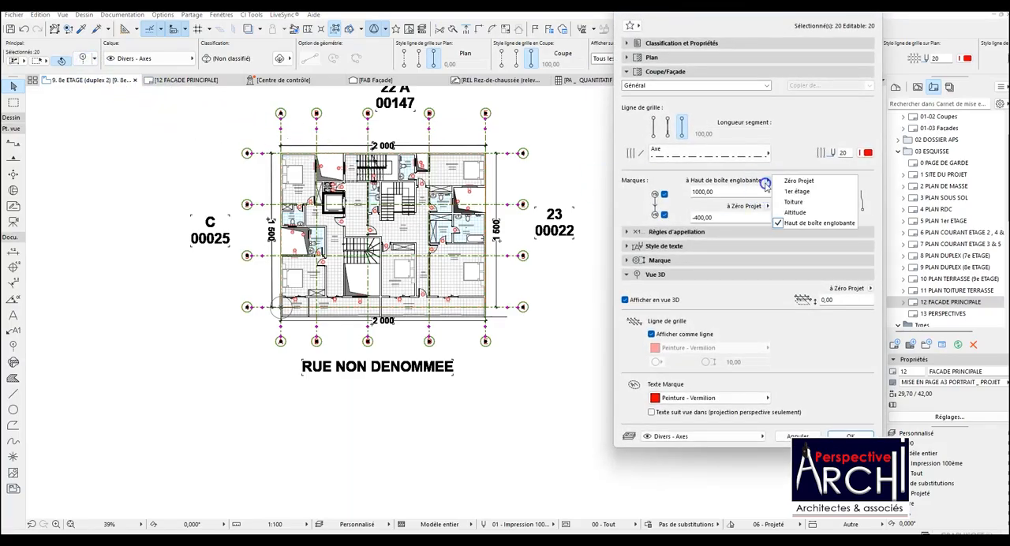
pyautogui.click(799, 222)
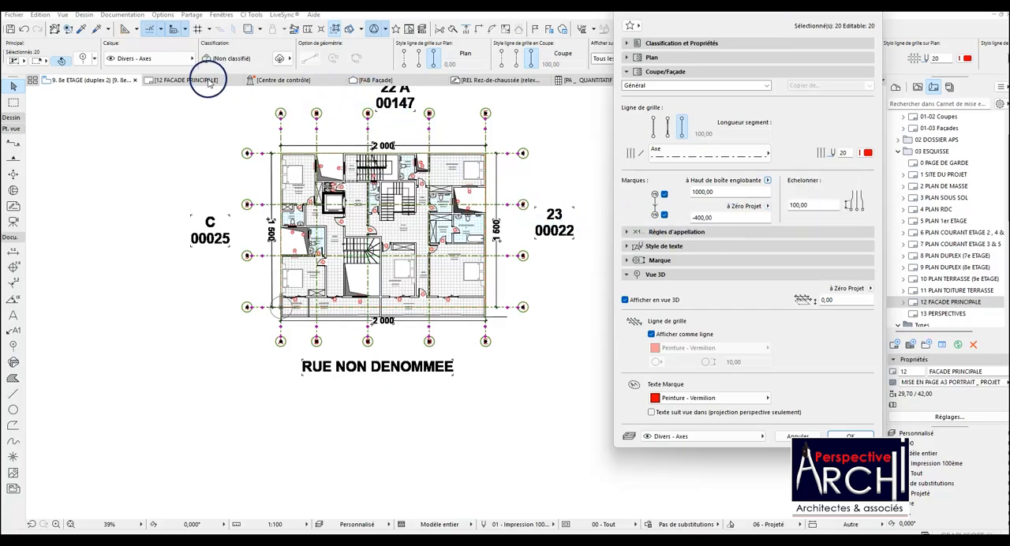
pyautogui.press('Return')
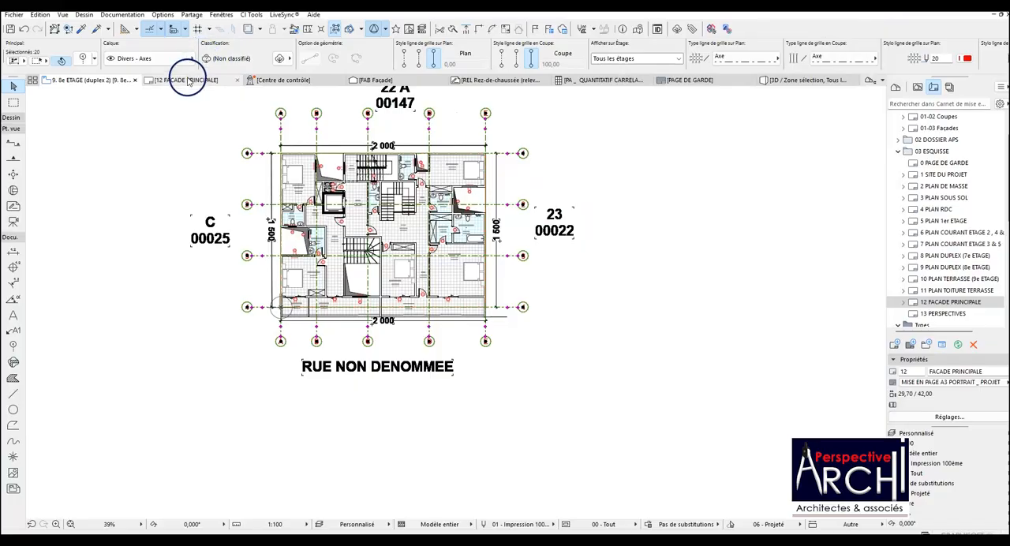
pyautogui.click(183, 79)
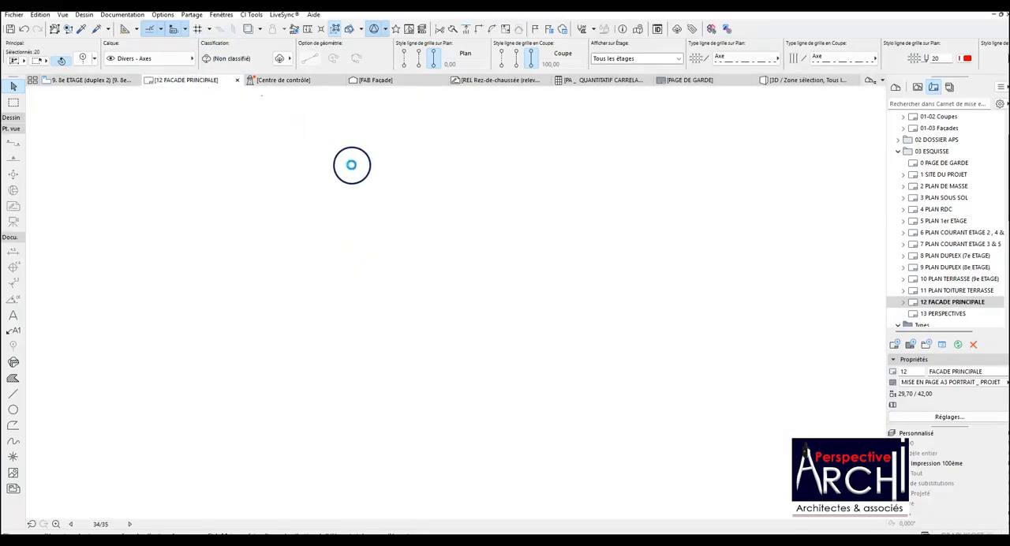
pyautogui.scroll(4, 387, 237)
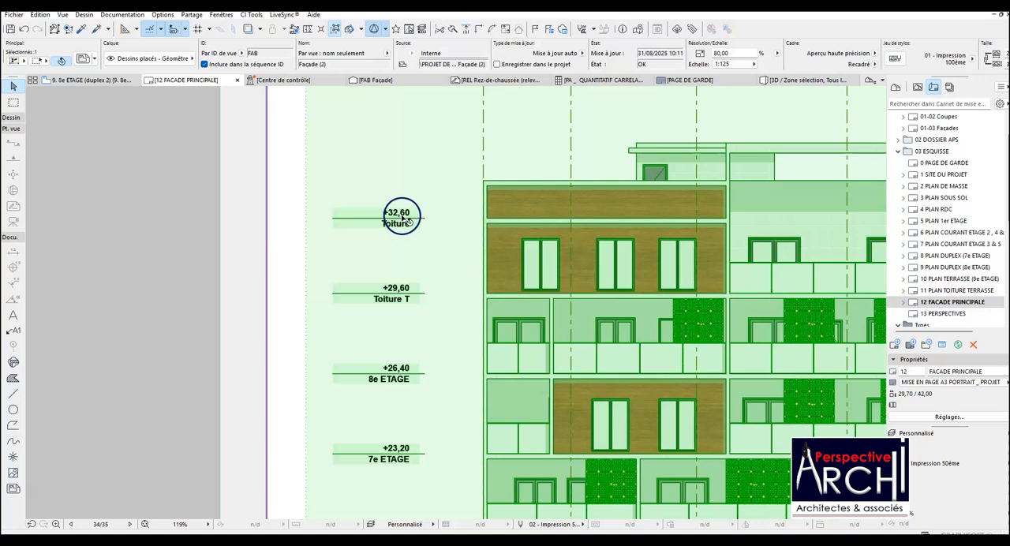
pyautogui.scroll(-2, 402, 220)
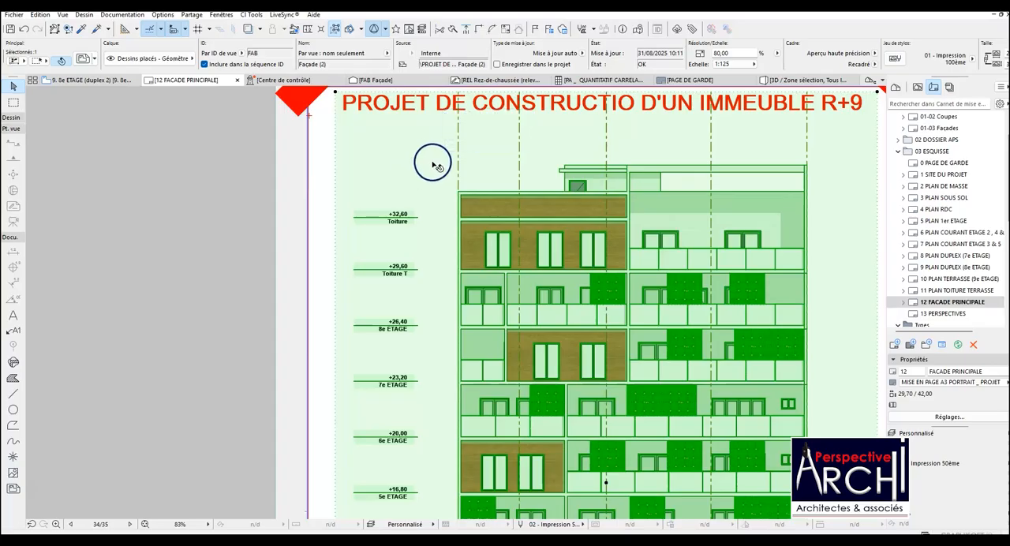
# Reopen the settings of the selected grid elements on the 9. 8e ETAGE (duplex 2) plan.
pyautogui.click(91, 81)
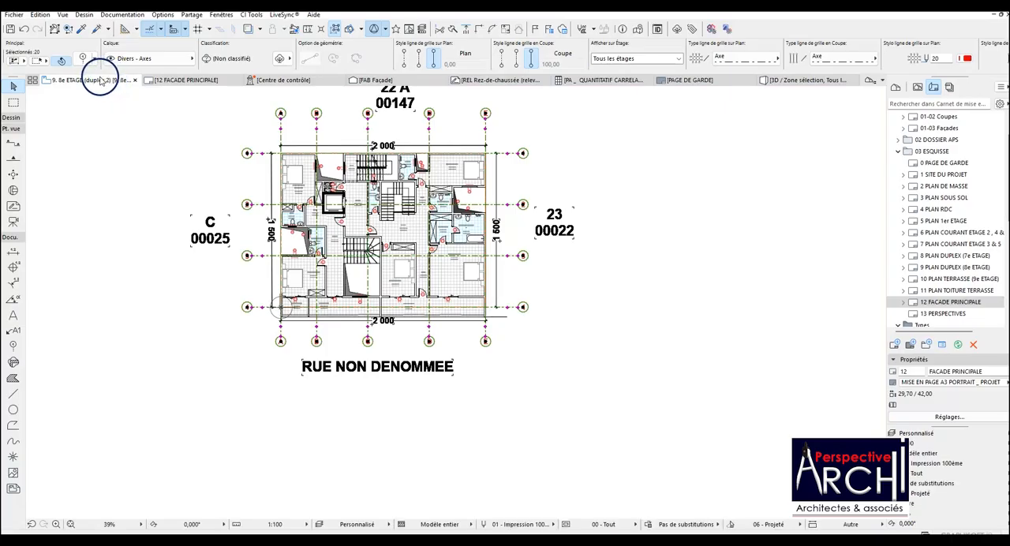
pyautogui.click(82, 61)
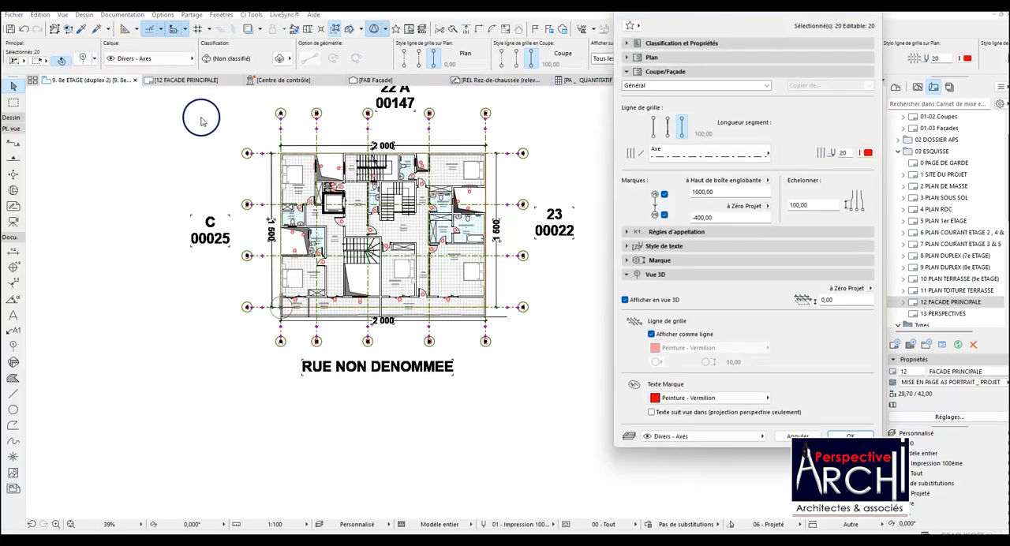
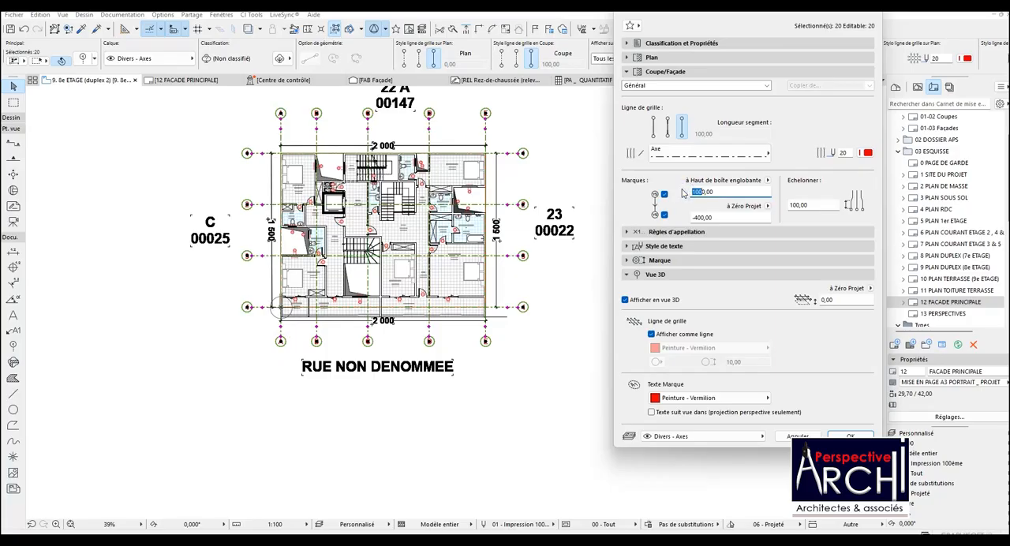
# Try referencing the upper markers of the selected grid elements to Altitude, checking the axes on the 12 FACADE PRINCIPALE layout.
pyautogui.click(767, 180)
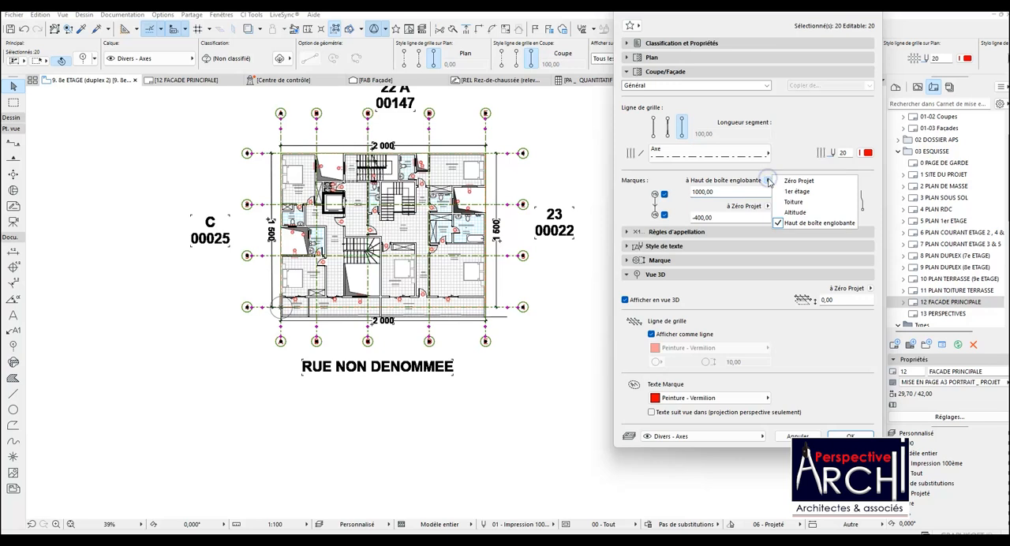
pyautogui.click(795, 212)
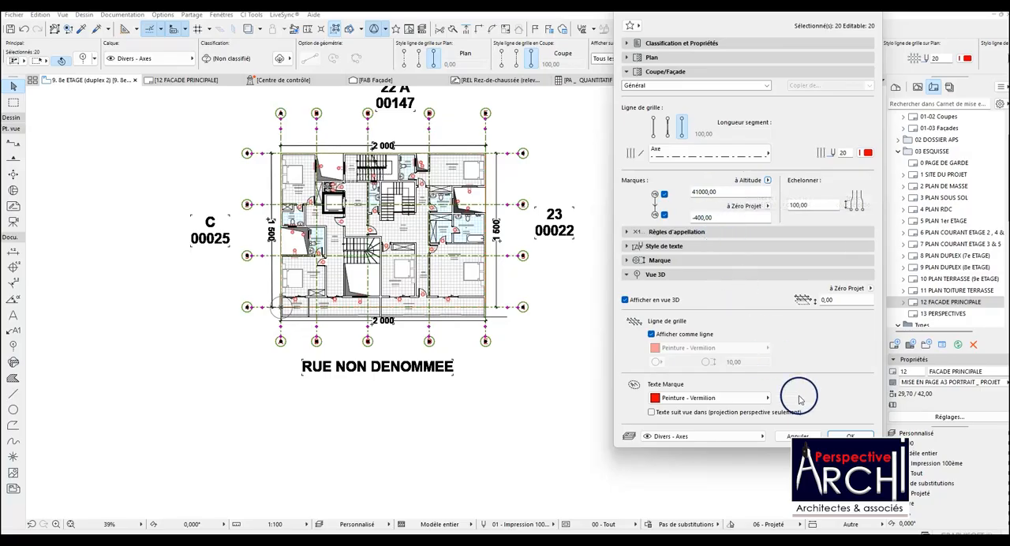
pyautogui.click(851, 435)
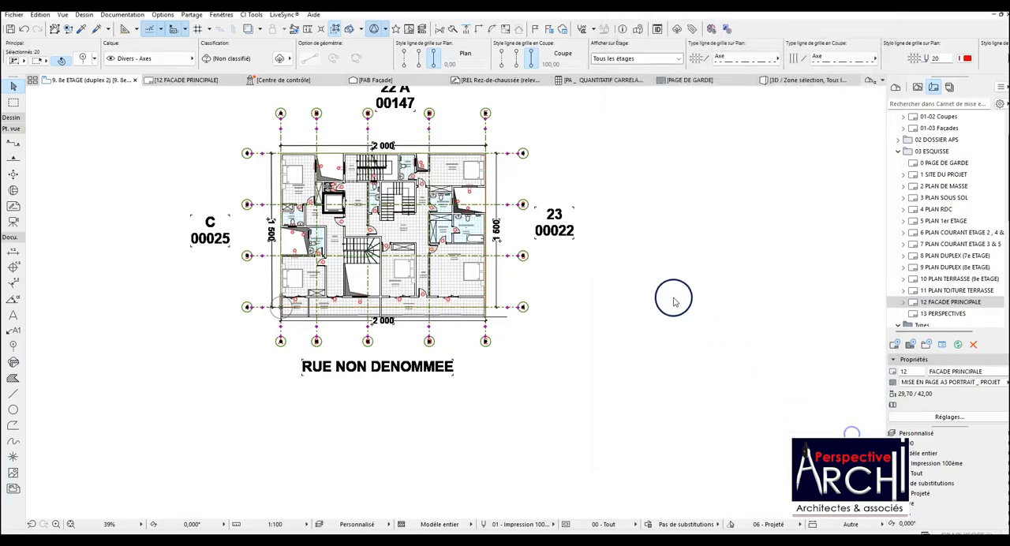
pyautogui.click(184, 80)
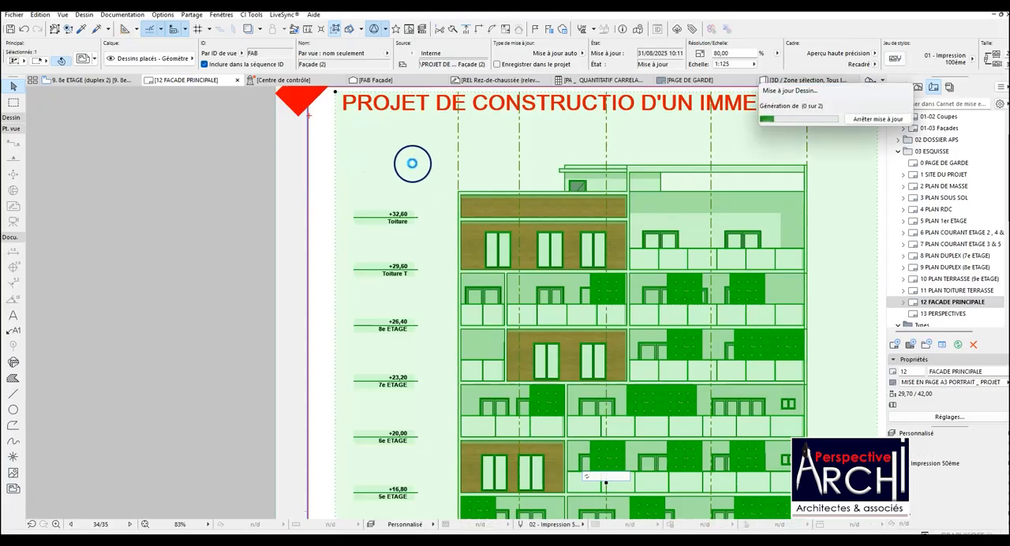
pyautogui.click(412, 166)
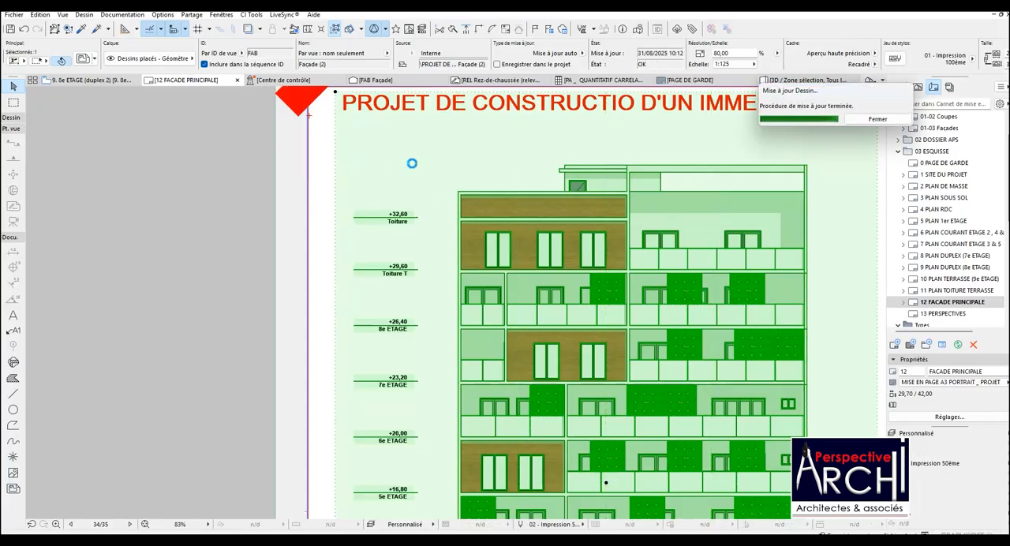
pyautogui.scroll(-3, 417, 166)
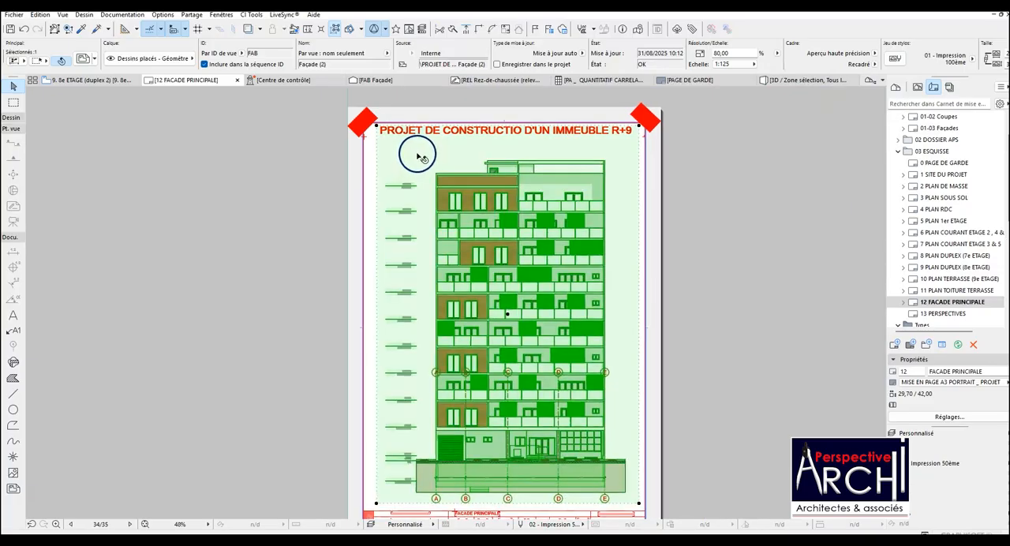
pyautogui.scroll(1, 415, 150)
pyautogui.click(83, 59)
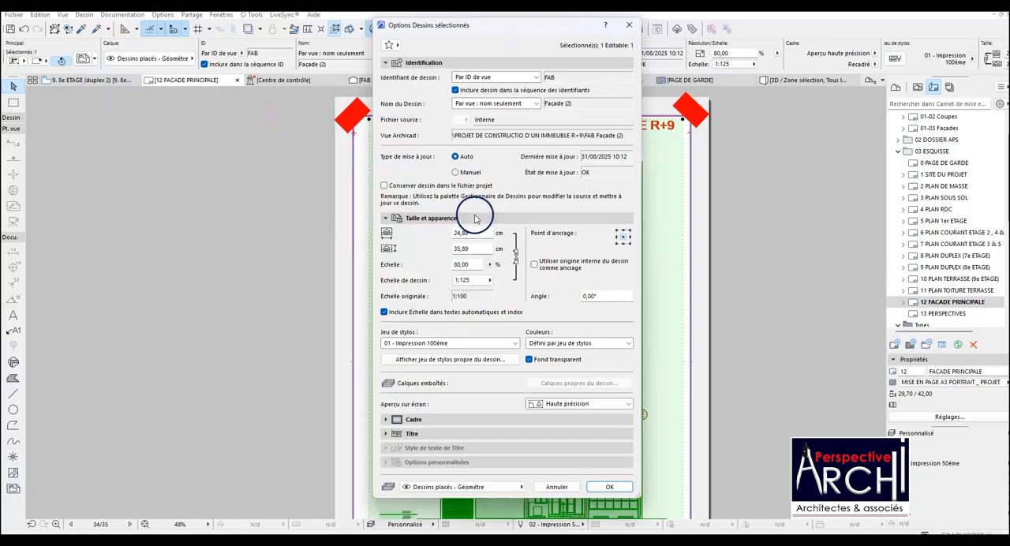
pyautogui.press('Escape')
# On the 9. 8e ETAGE (duplex 2) plan, reference the selected grid elements' upper markers to Haut de boîte englobante with a 3200,00 offset.
pyautogui.click(91, 80)
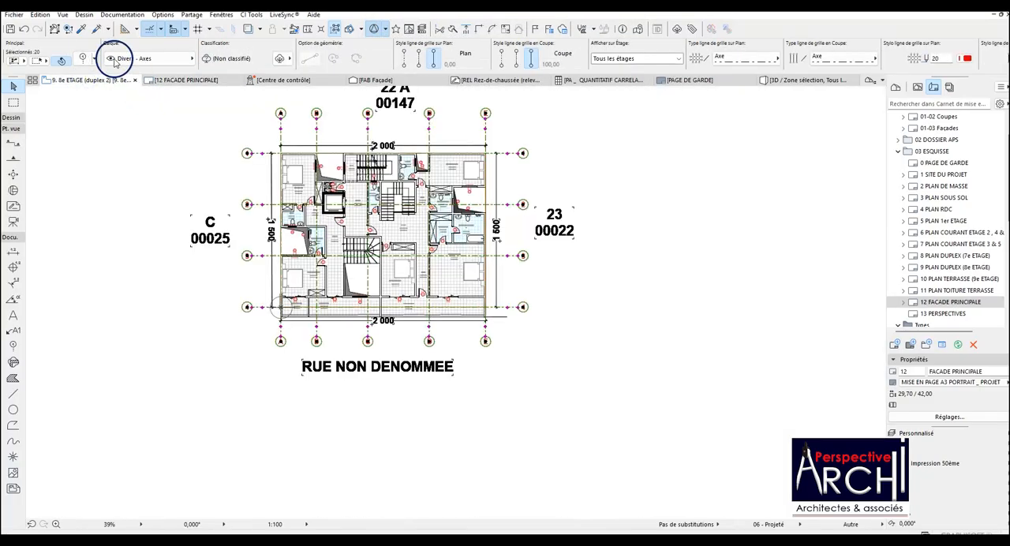
pyautogui.hotkey('ctrl', 't')
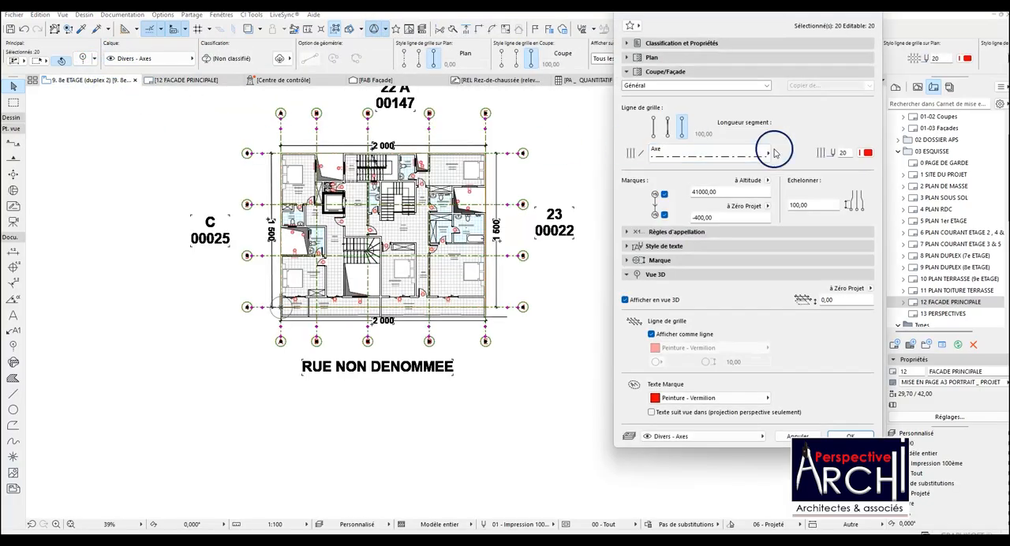
pyautogui.click(699, 192)
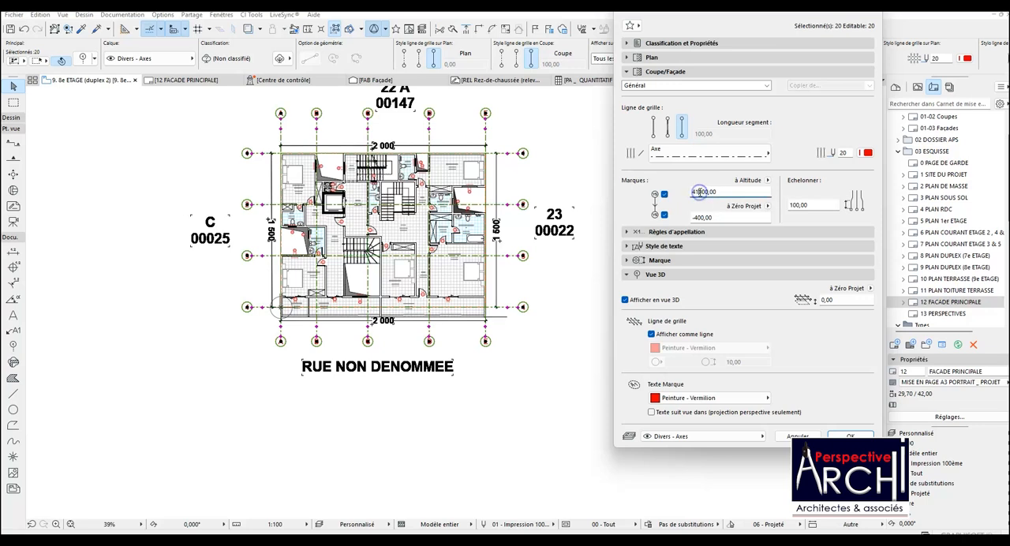
pyautogui.click(767, 179)
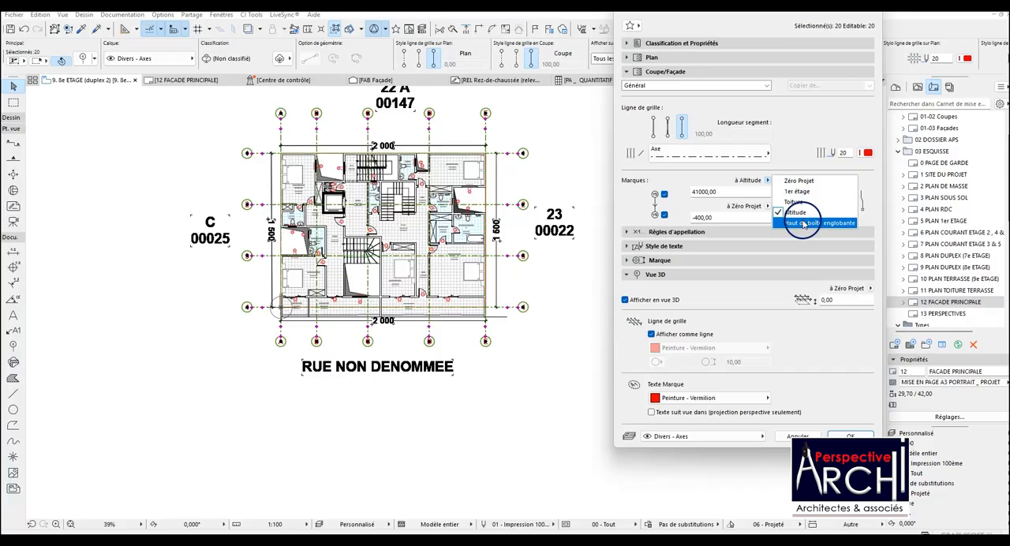
pyautogui.click(803, 223)
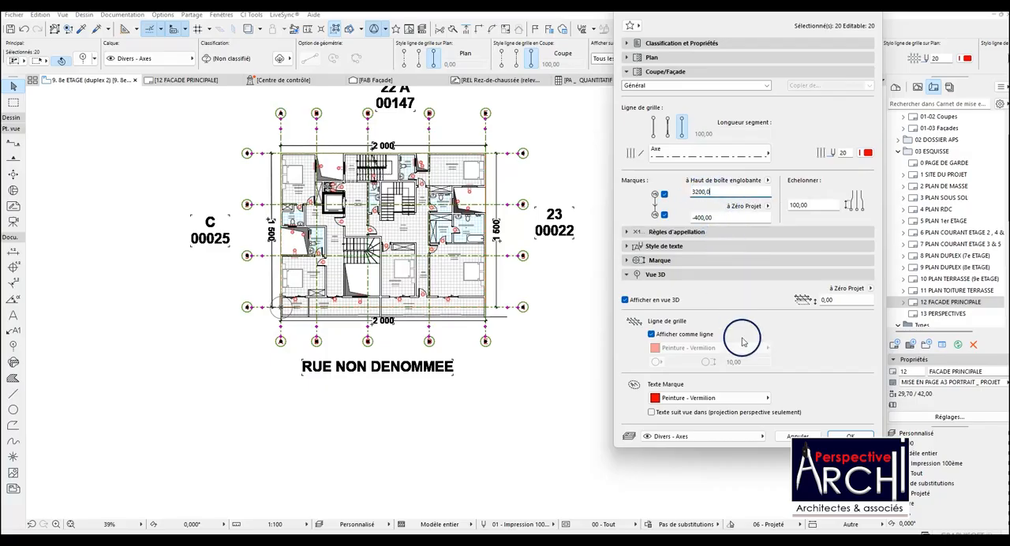
pyautogui.click(848, 435)
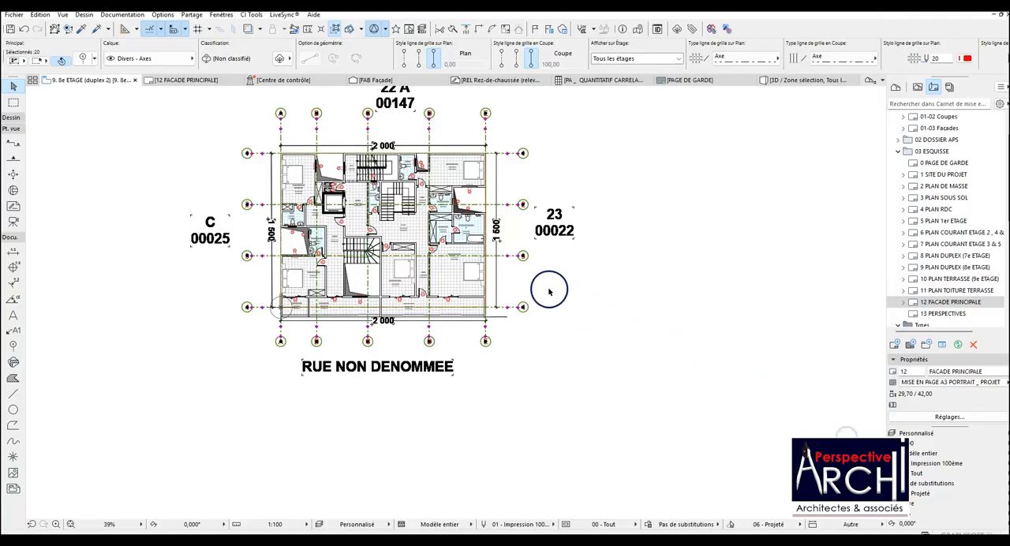
# Examine the grid axes and upper markers above the roof on the 12 FACADE PRINCIPALE layout and in the FAB Façade view.
pyautogui.click(198, 82)
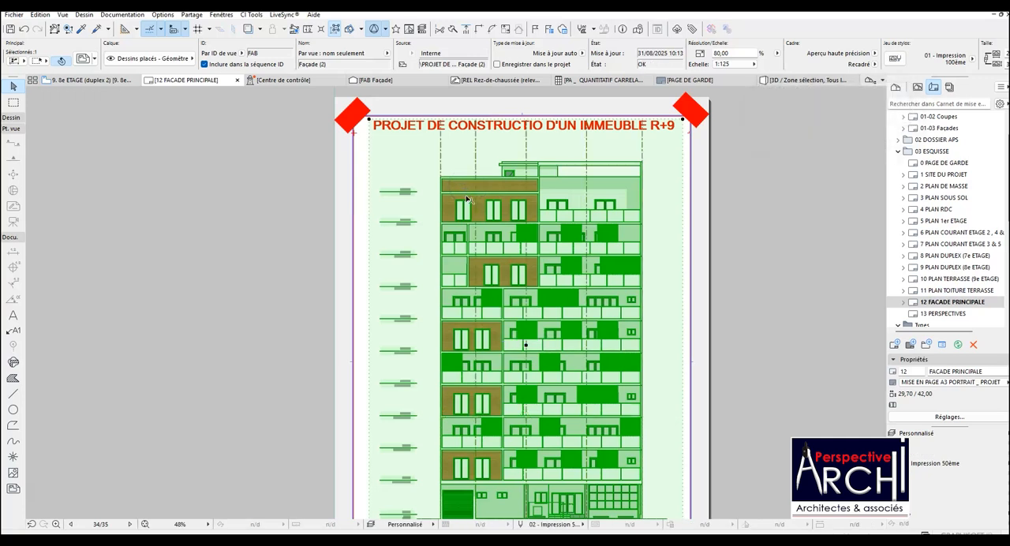
pyautogui.scroll(-2, 442, 175)
pyautogui.scroll(-1, 443, 177)
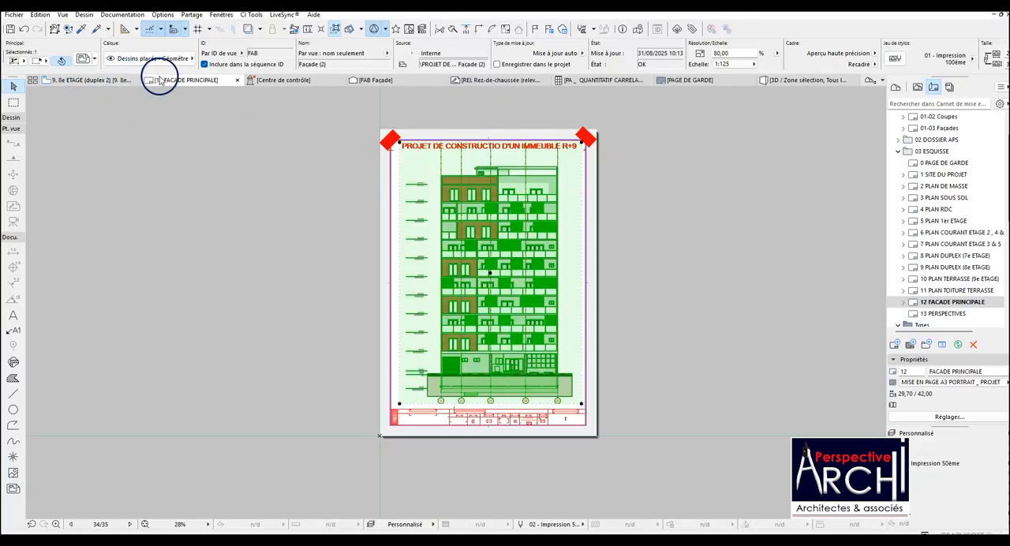
pyautogui.click(373, 80)
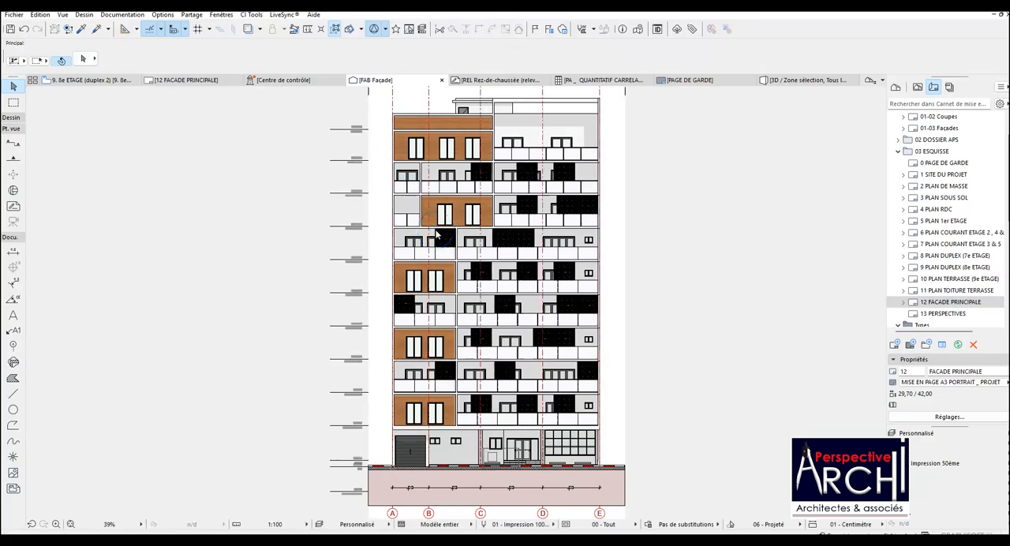
pyautogui.scroll(-3, 443, 252)
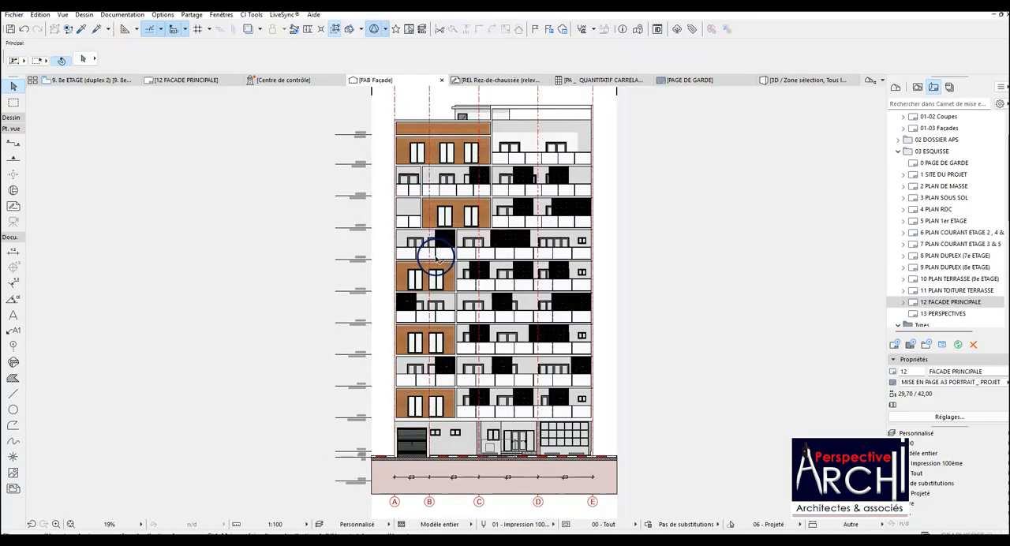
pyautogui.click(422, 135)
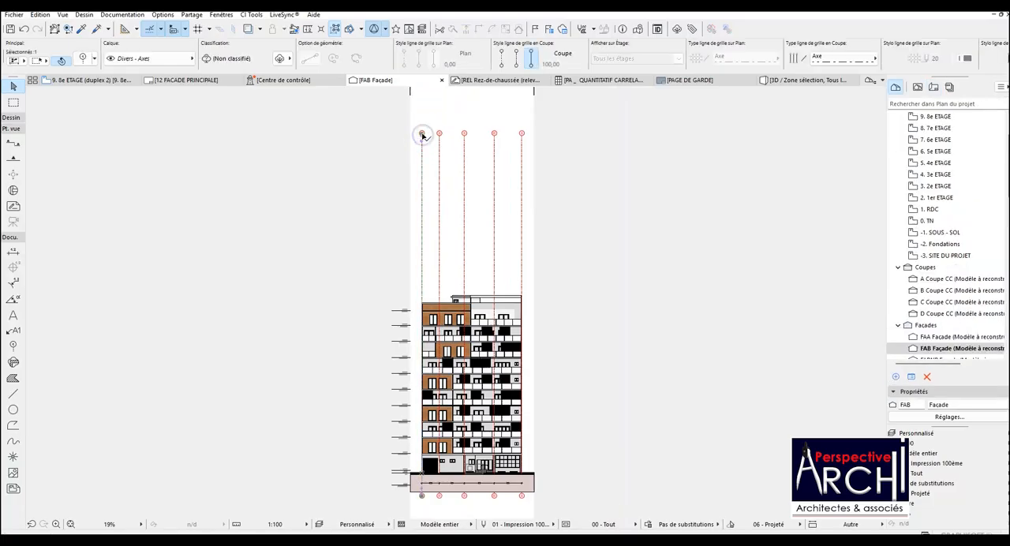
pyautogui.scroll(6, 416, 132)
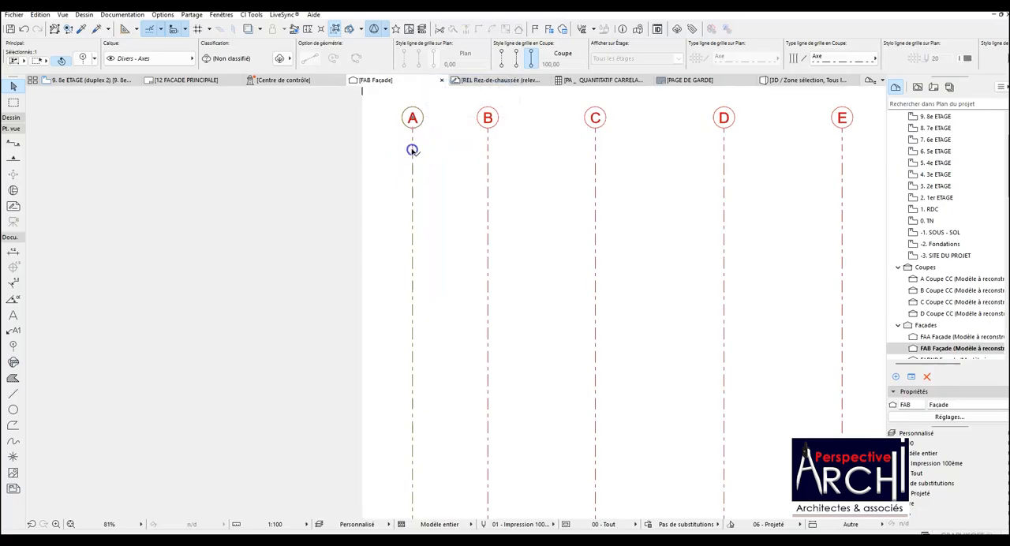
pyautogui.scroll(-1, 411, 155)
pyautogui.scroll(-4, 411, 156)
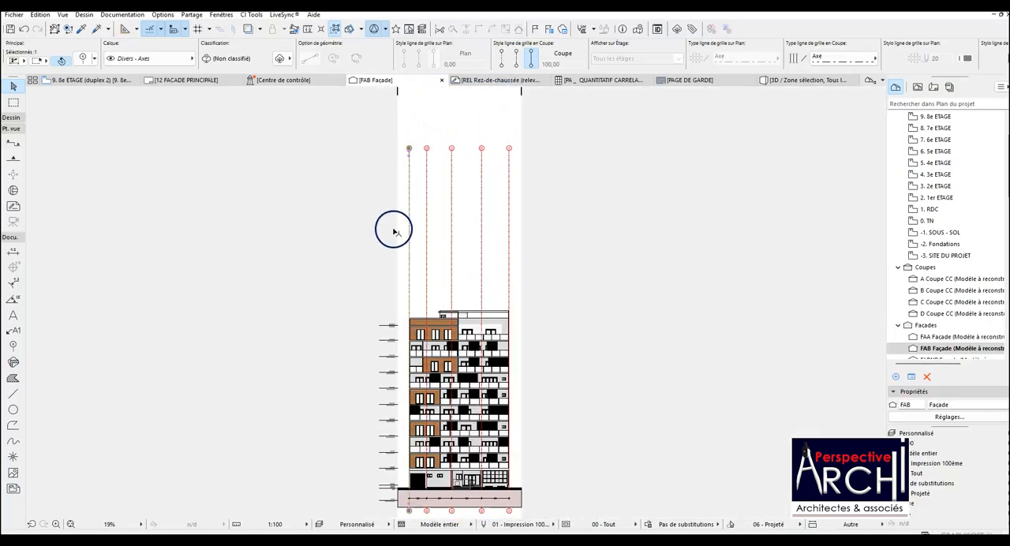
# Set the upper marker offset of the grid elements on the 9. 8e ETAGE plan to 2500,00 and deselect them.
pyautogui.click(93, 81)
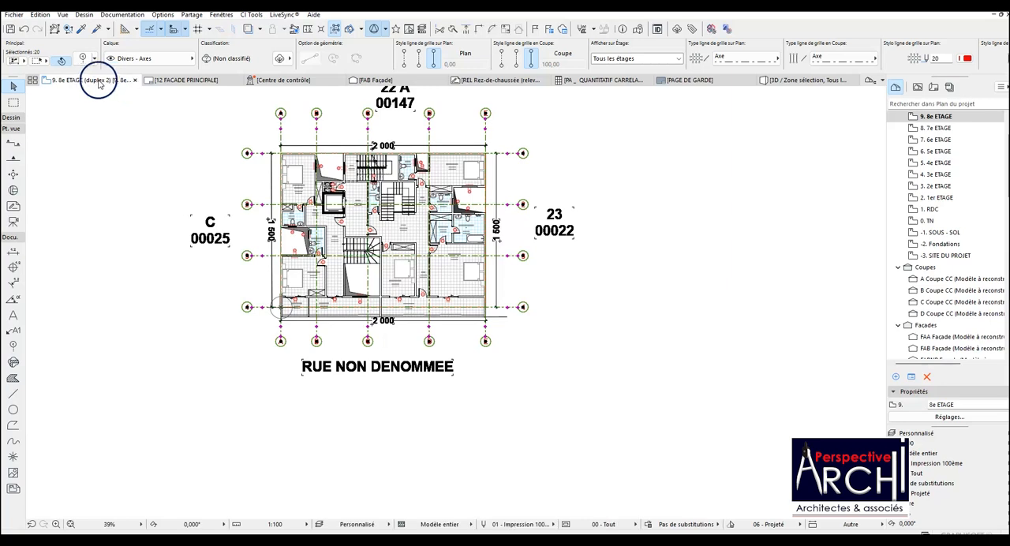
pyautogui.hotkey('ctrl', 't')
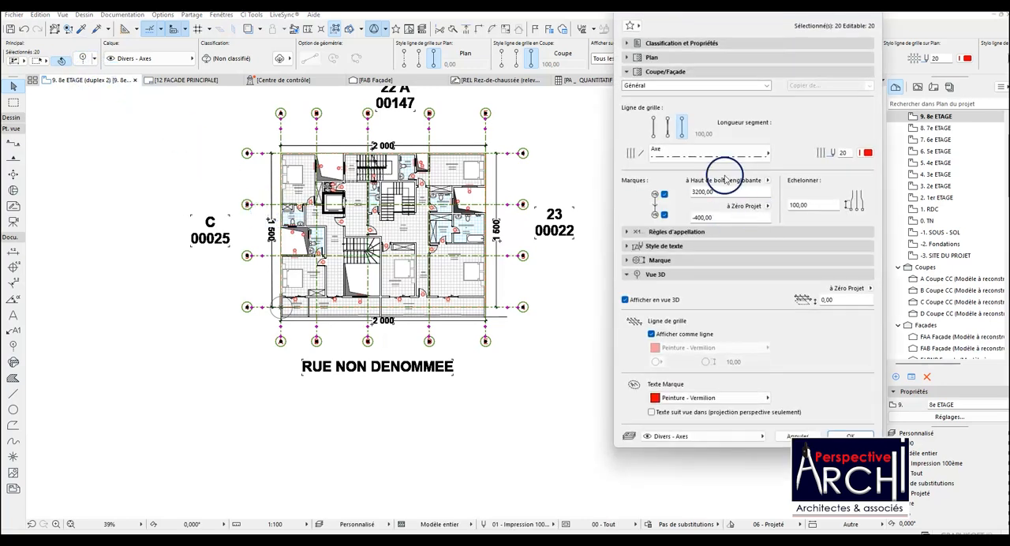
pyautogui.click(699, 191)
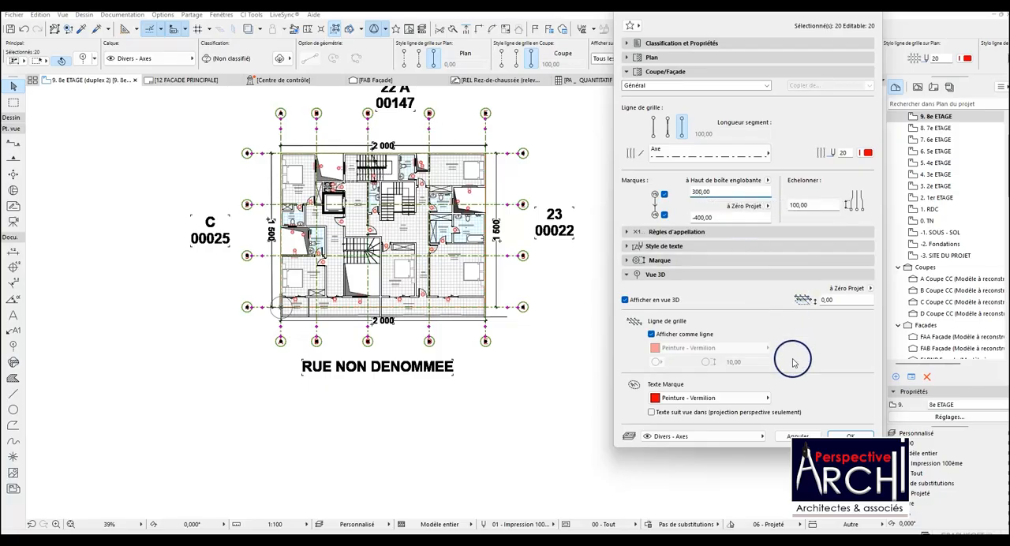
pyautogui.click(689, 190)
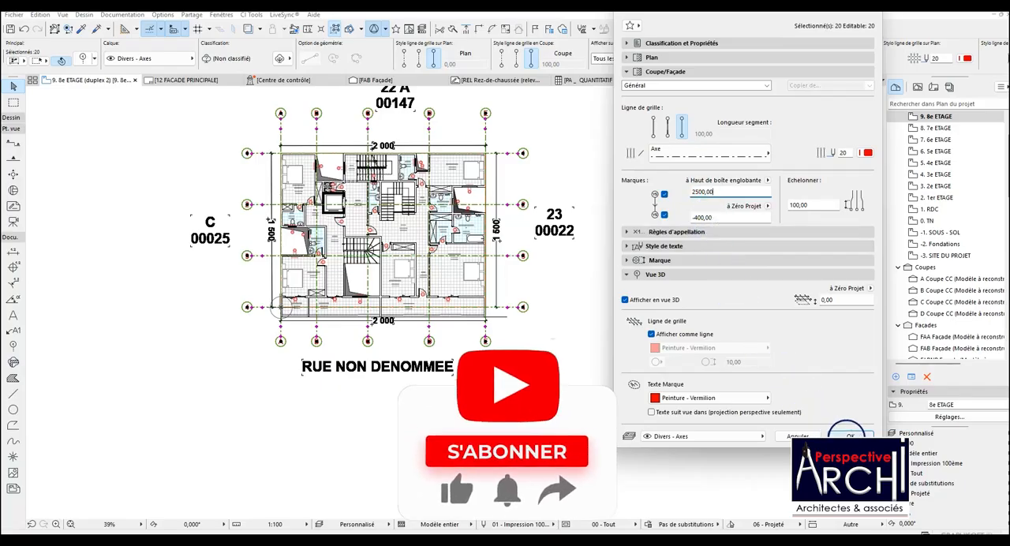
pyautogui.click(848, 436)
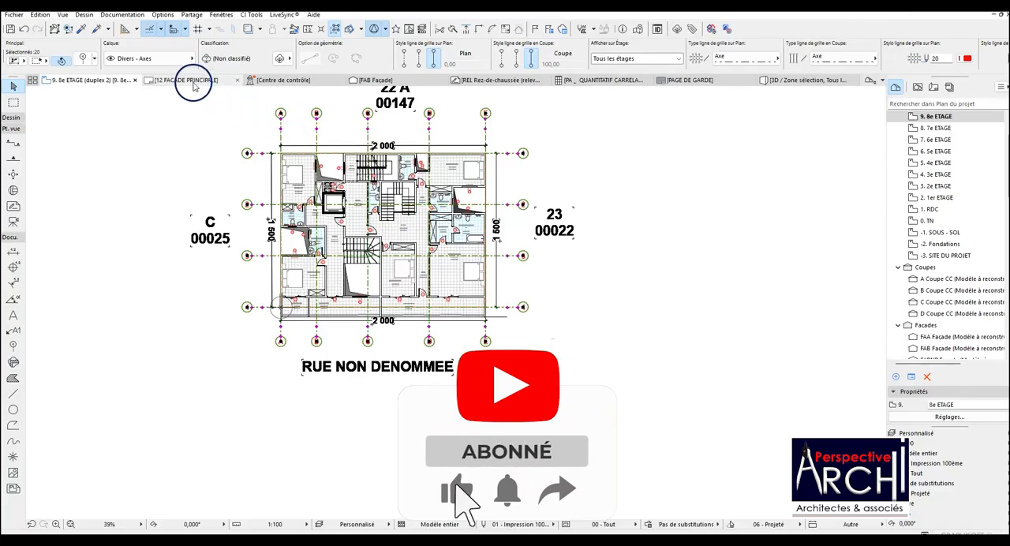
pyautogui.click(324, 125)
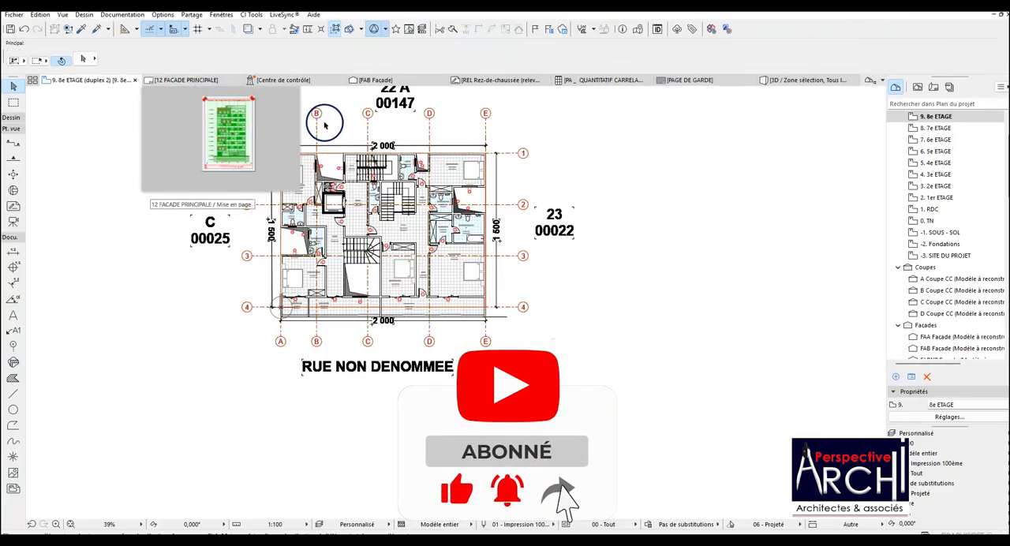
# Check the updated axes on the 12 FACADE PRINCIPALE layout and the upper marker height in the FAB Façade view.
pyautogui.click(188, 79)
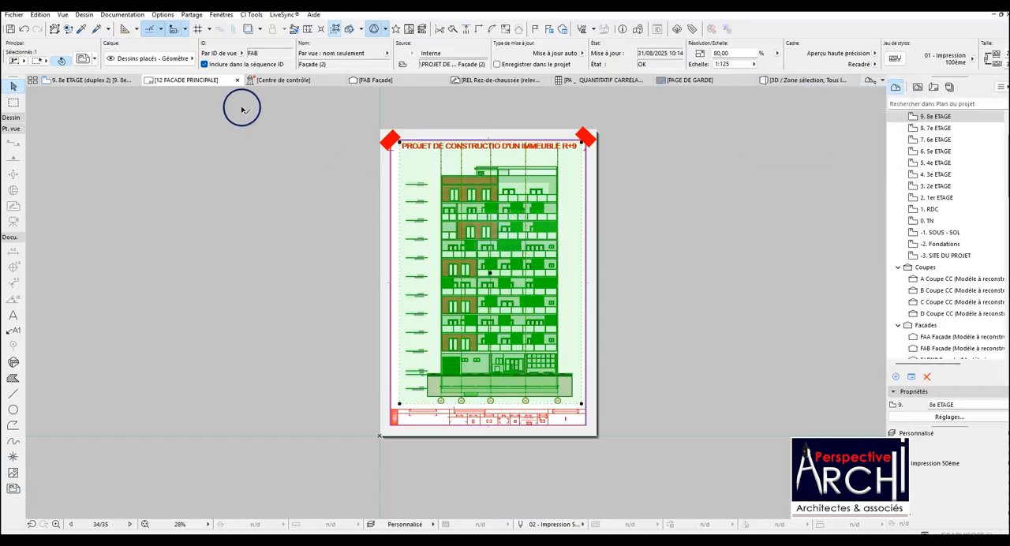
pyautogui.click(102, 86)
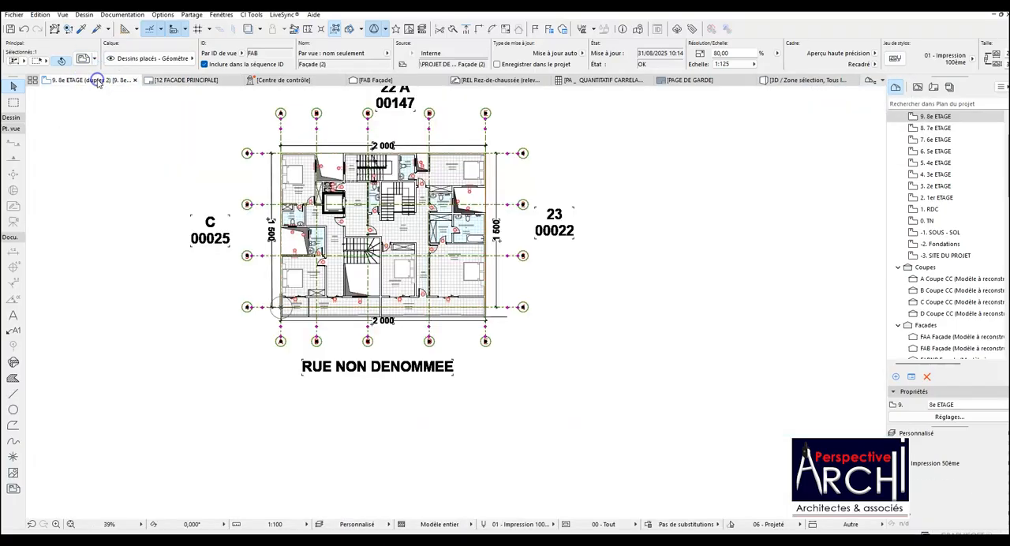
pyautogui.click(183, 81)
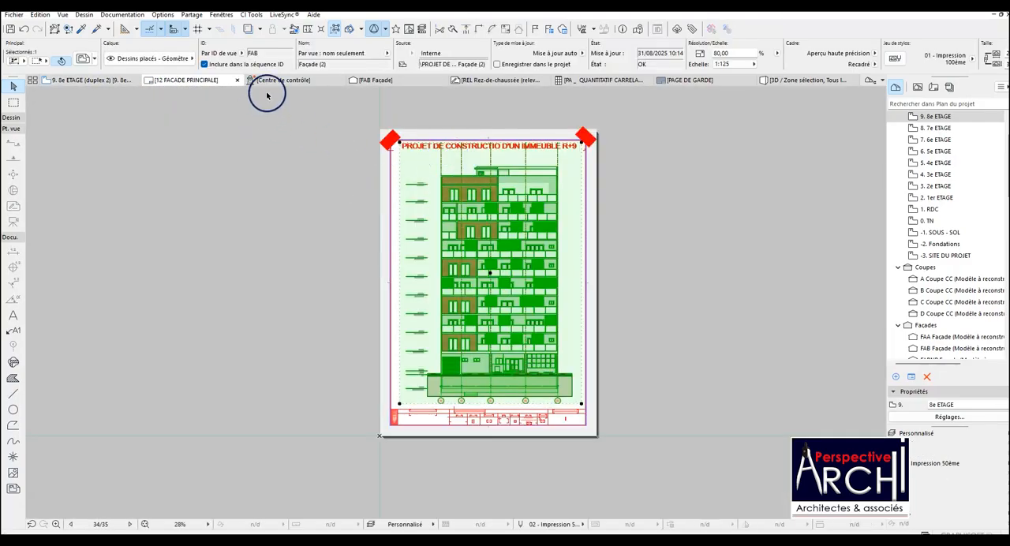
pyautogui.click(369, 80)
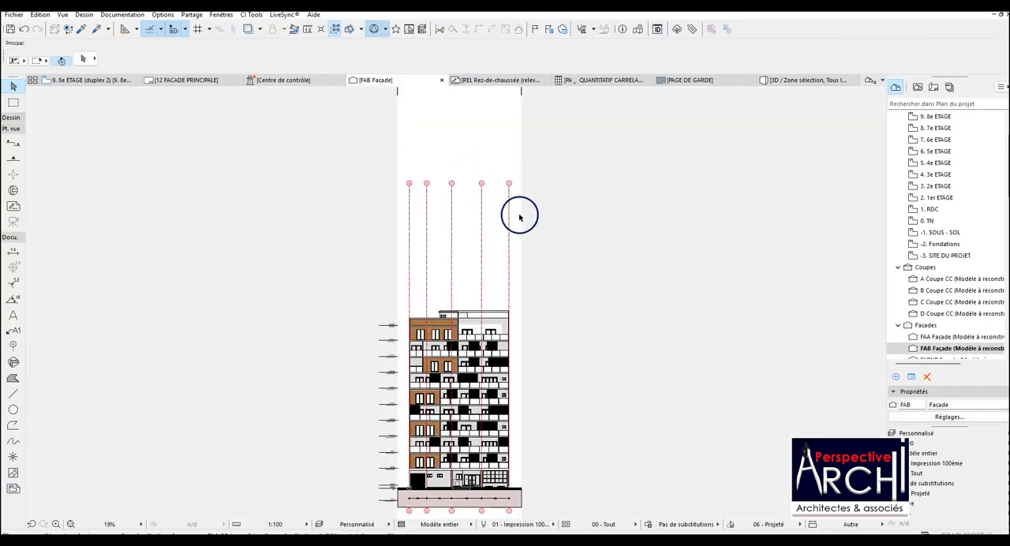
# Select grid axis E in the FAB Façade view and unlock its layer.
pyautogui.click(509, 193)
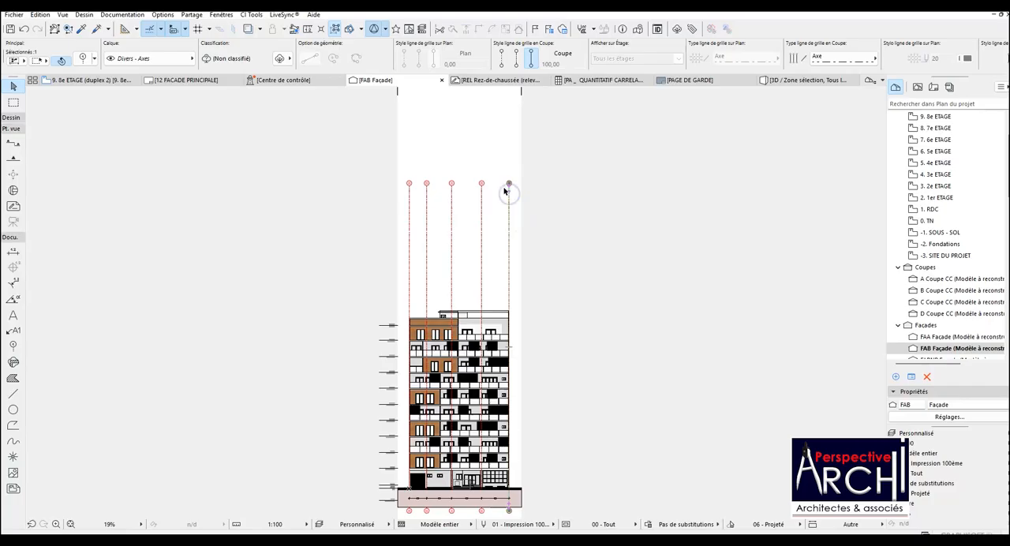
pyautogui.rightClick(510, 192)
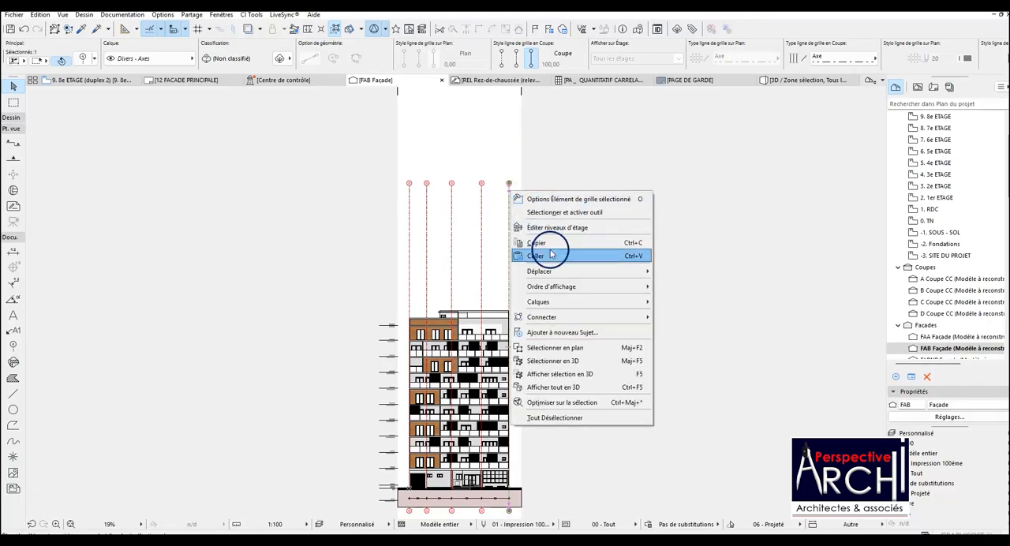
pyautogui.moveTo(576, 301)
pyautogui.click(670, 297)
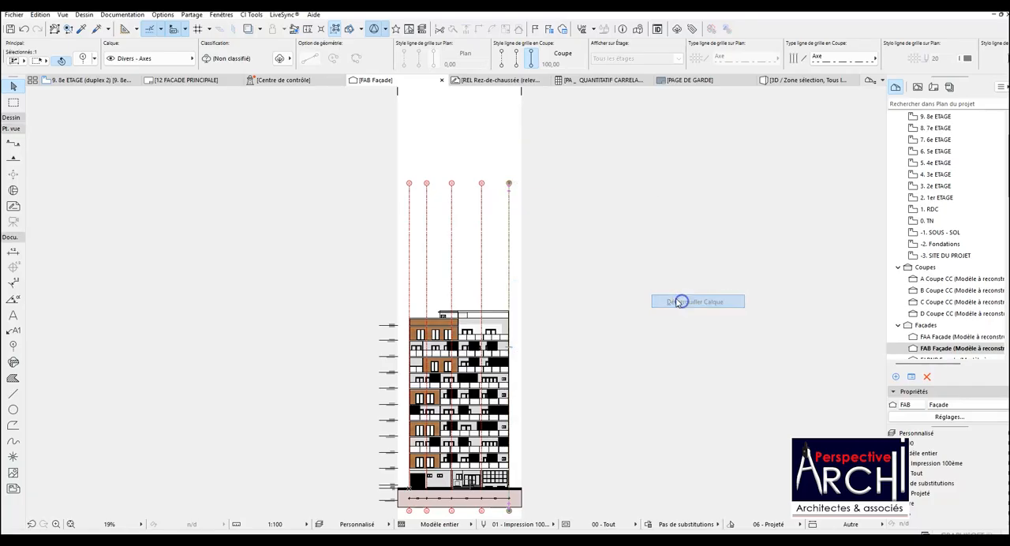
# Try to move the stagger point of grid axis E down toward the roof, and undo the change.
pyautogui.scroll(4, 509, 193)
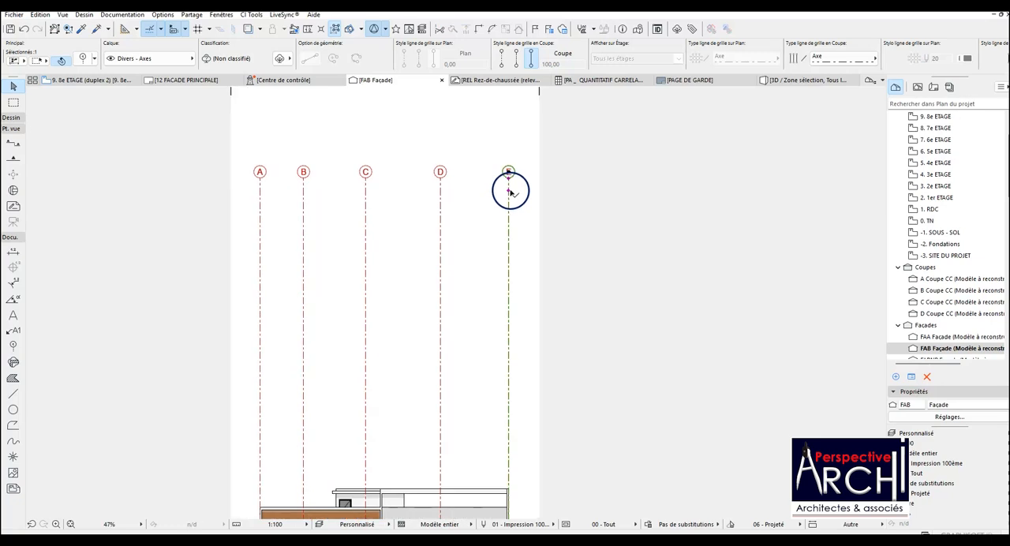
pyautogui.click(510, 191)
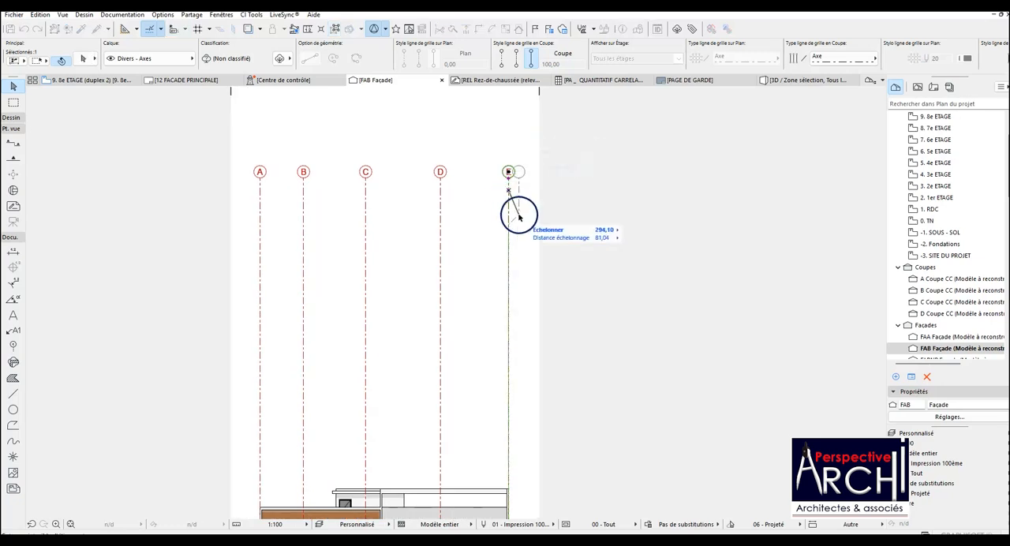
pyautogui.scroll(-2, 511, 210)
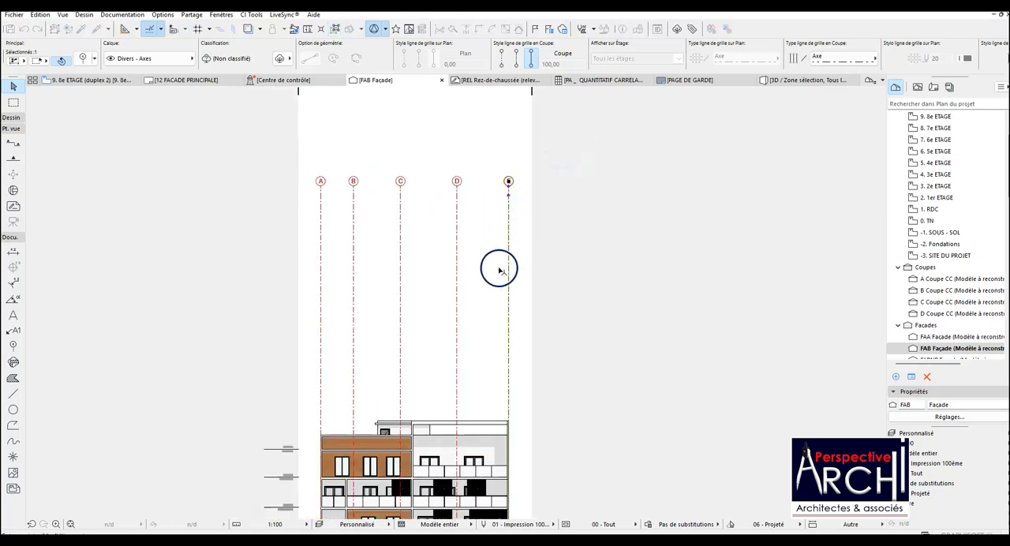
pyautogui.click(508, 391)
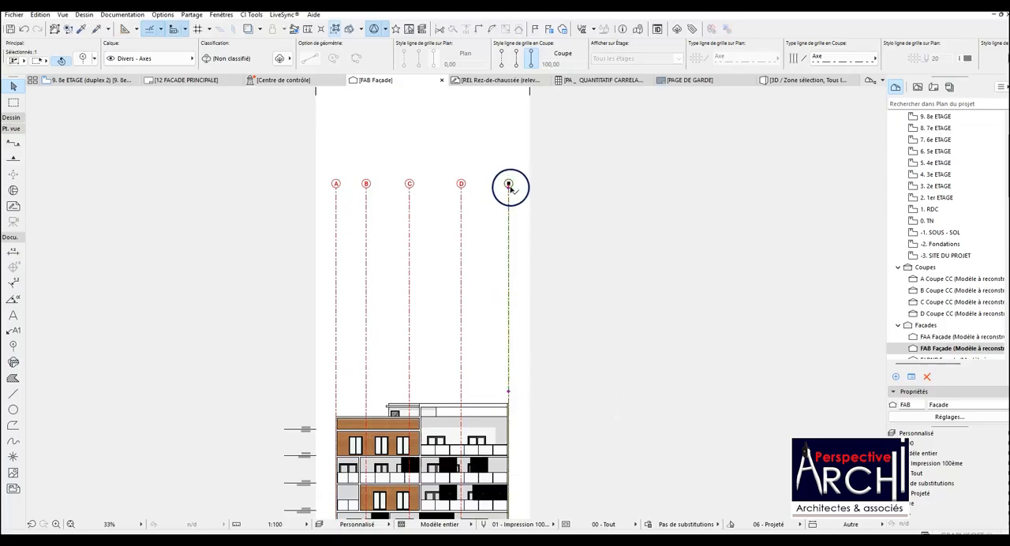
pyautogui.moveTo(509, 187); pyautogui.dragTo(506, 227)
pyautogui.hotkey('ctrl', 'z')
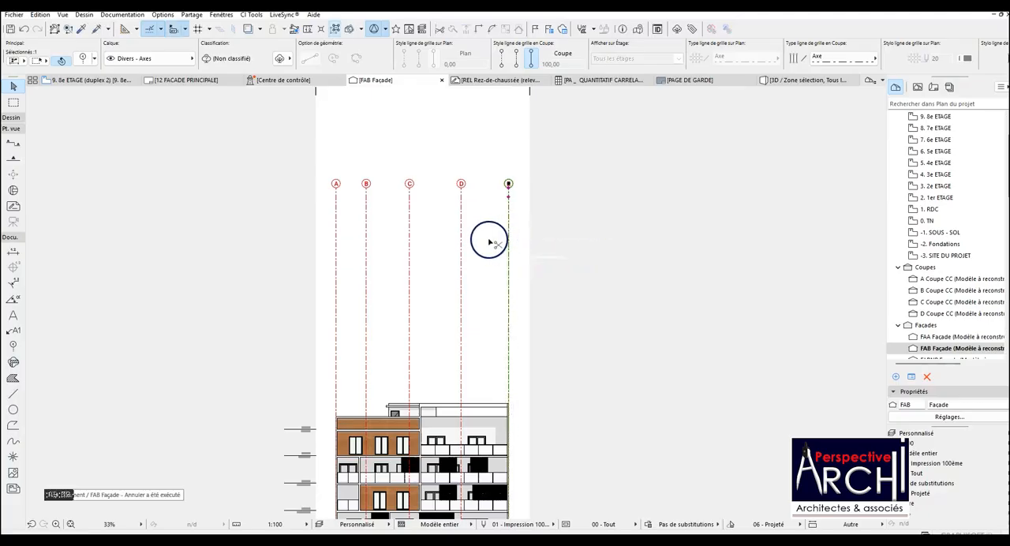
# Lower grid axis E's upper marker to just above the roof in the façade view and look up its marker offset.
pyautogui.moveTo(508, 191); pyautogui.dragTo(509, 399)
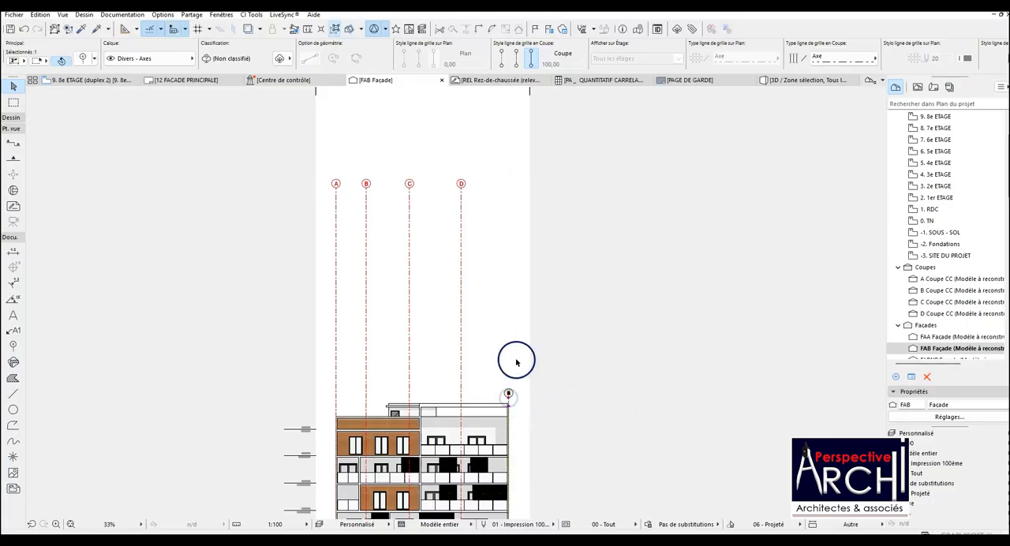
pyautogui.click(63, 60)
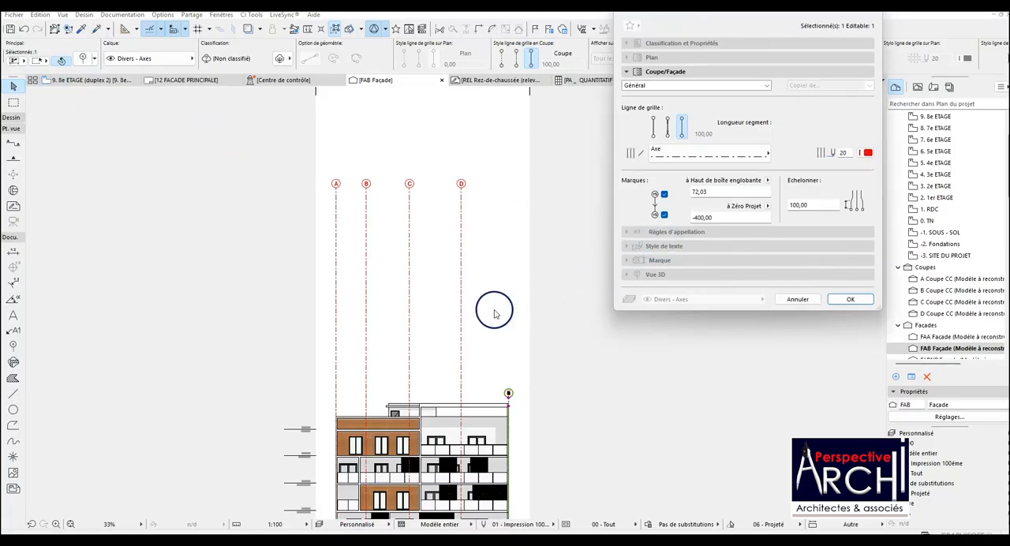
pyautogui.press('Escape')
# Set all grid elements on the 9. 8e ETAGE plan to upper marker offset 720,00, switch their reference to Toiture and check the façade layout.
pyautogui.click(95, 81)
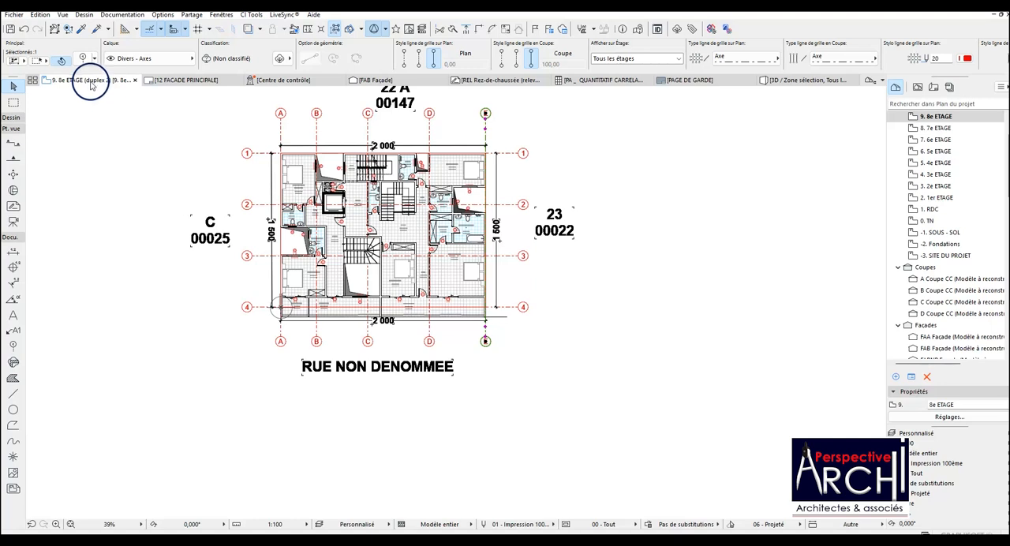
pyautogui.hotkey('ctrl', 'a')
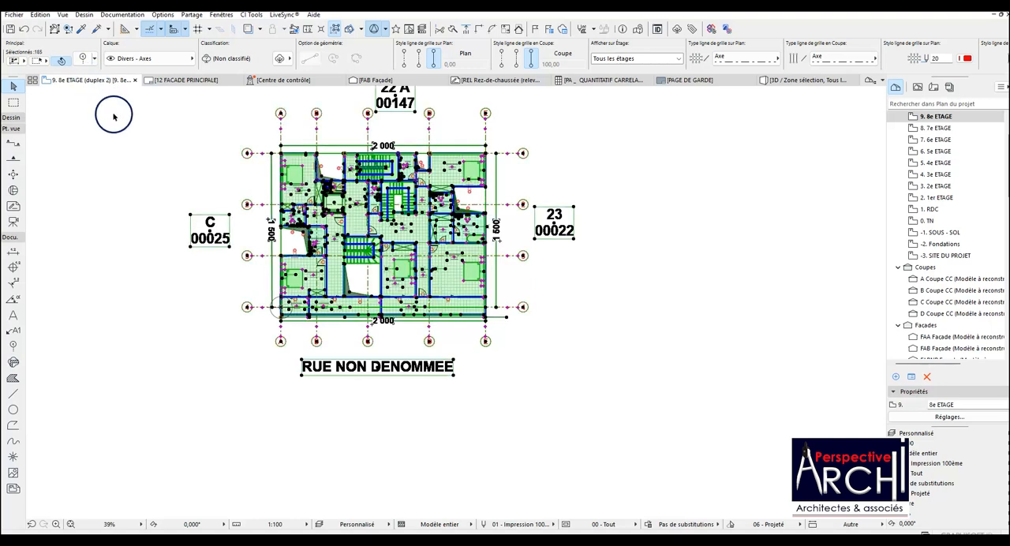
pyautogui.press('Escape')
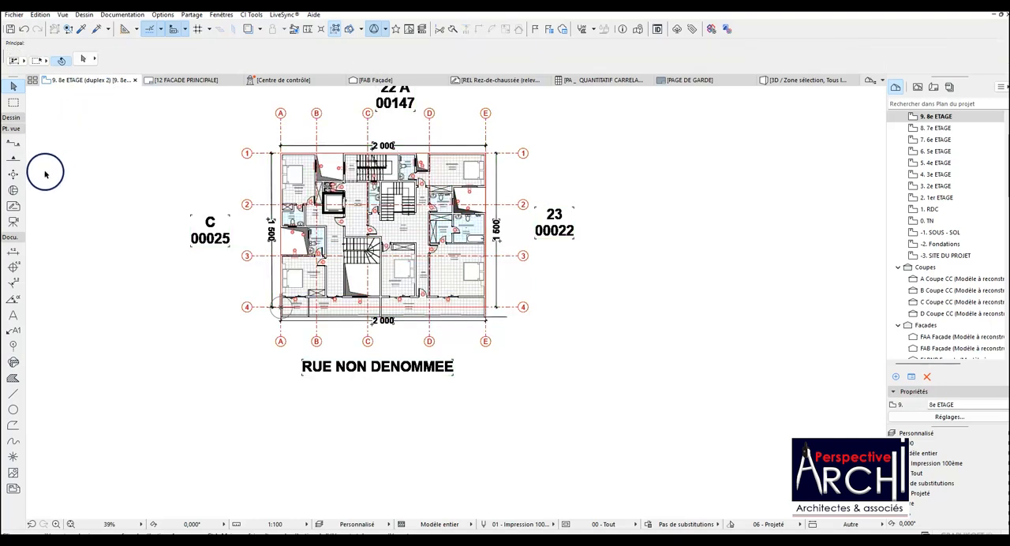
pyautogui.click(13, 346)
pyautogui.hotkey('ctrl', 'a')
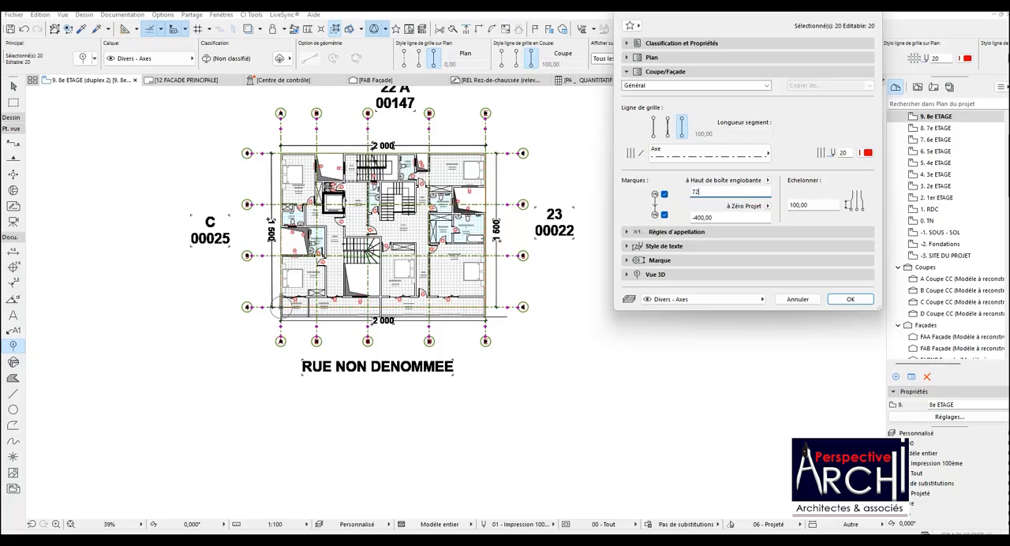
pyautogui.doubleClick(698, 191)
pyautogui.click(767, 180)
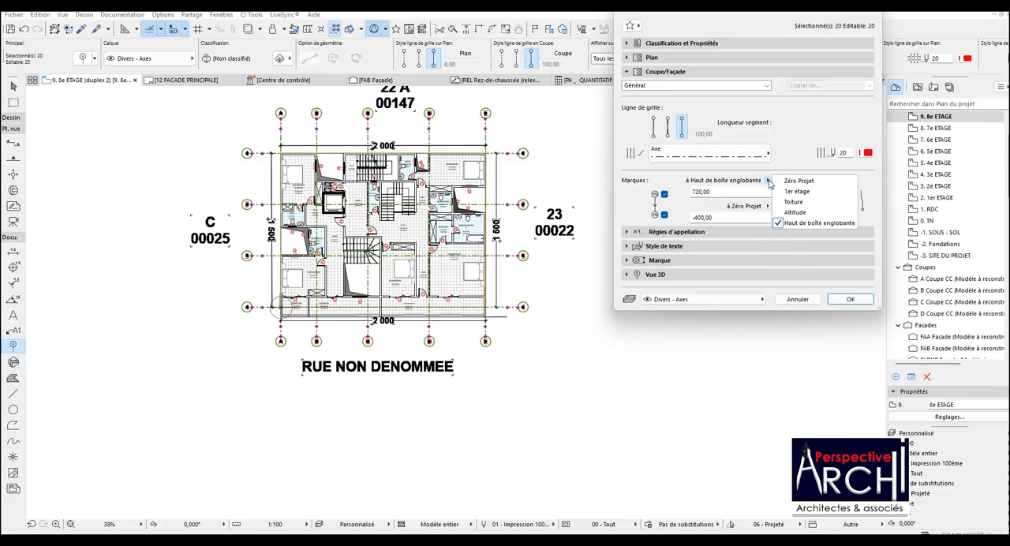
pyautogui.click(787, 203)
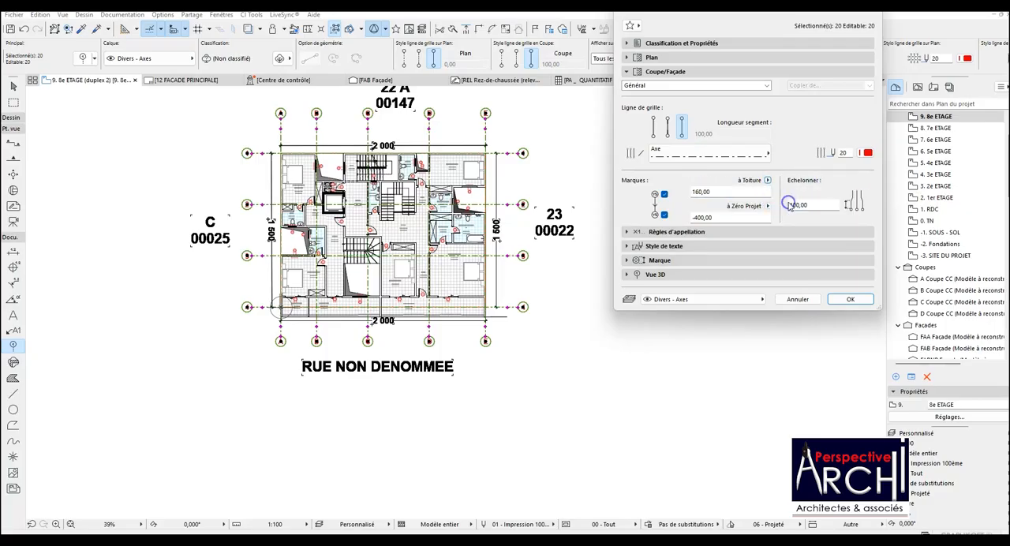
pyautogui.click(845, 298)
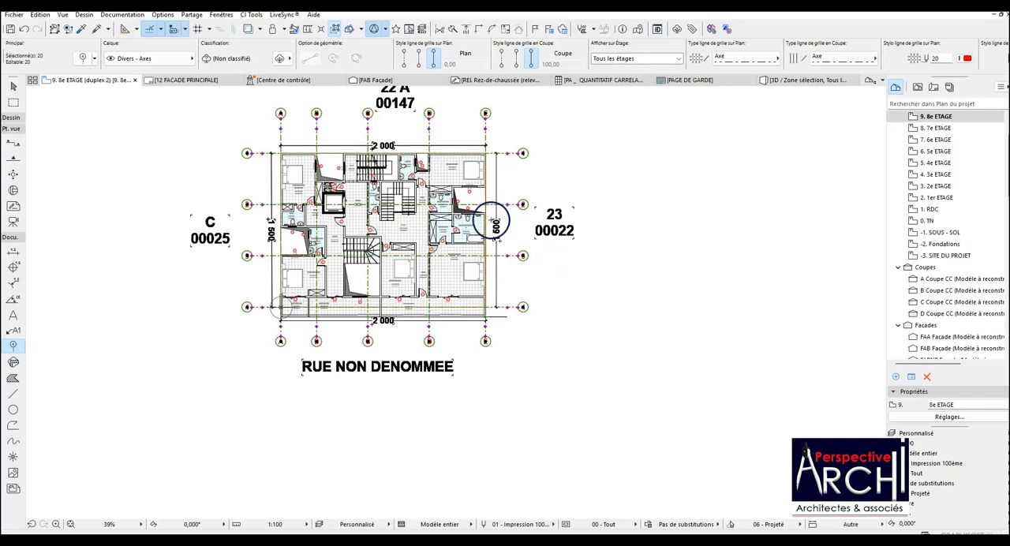
pyautogui.click(175, 80)
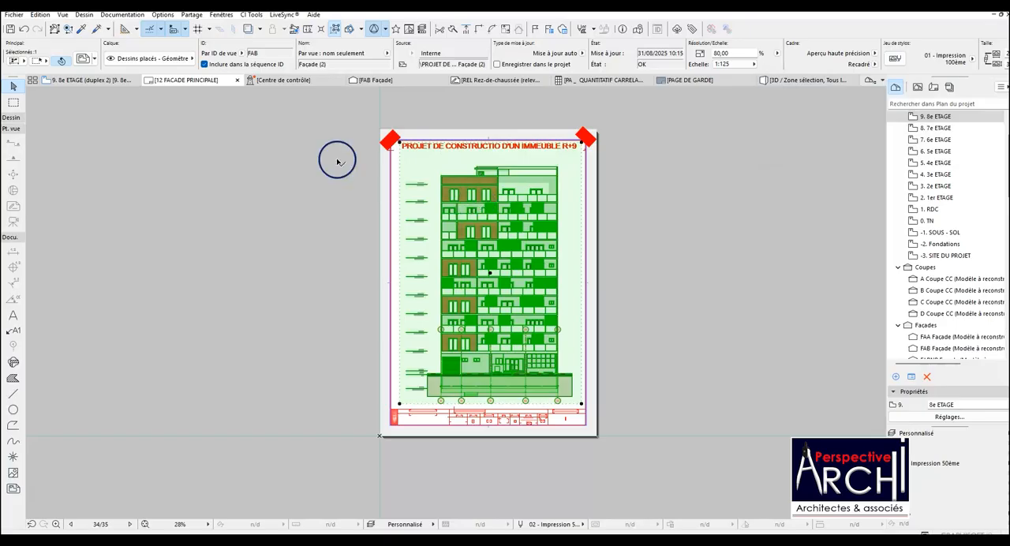
# Set the upper marker offset of the selected grid elements on the 9. 8e ETAGE plan to 3000 from Toiture.
pyautogui.moveTo(90, 79)
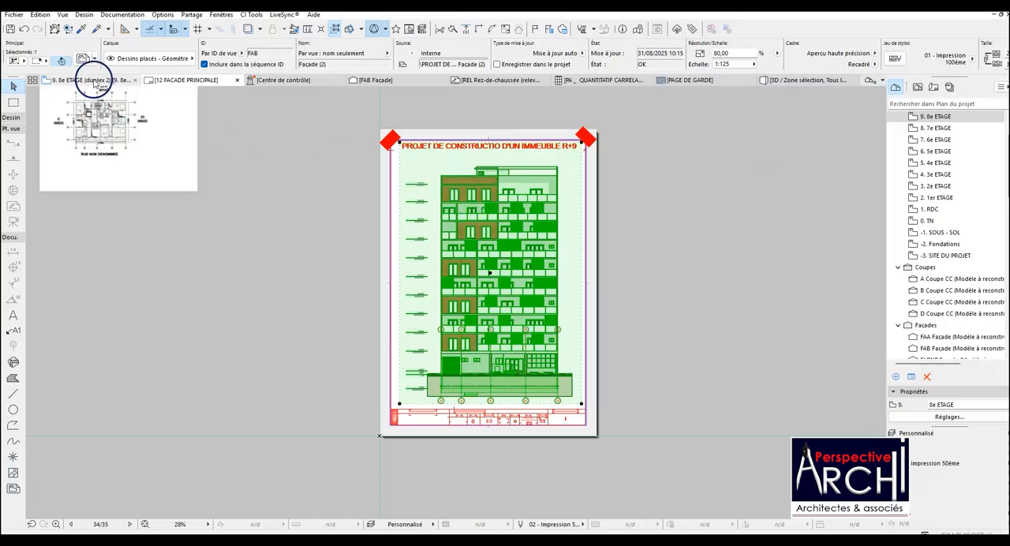
pyautogui.click(89, 81)
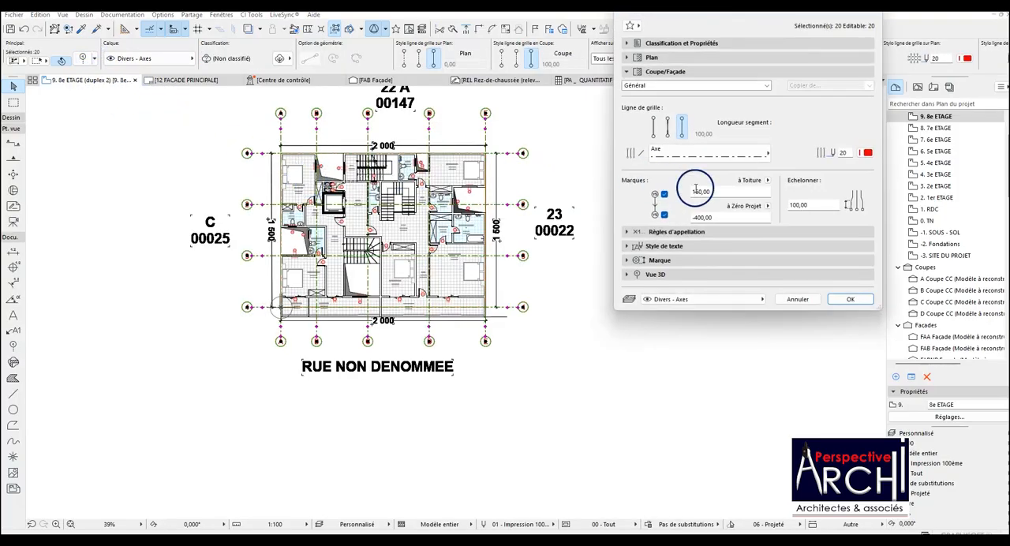
pyautogui.click(708, 192)
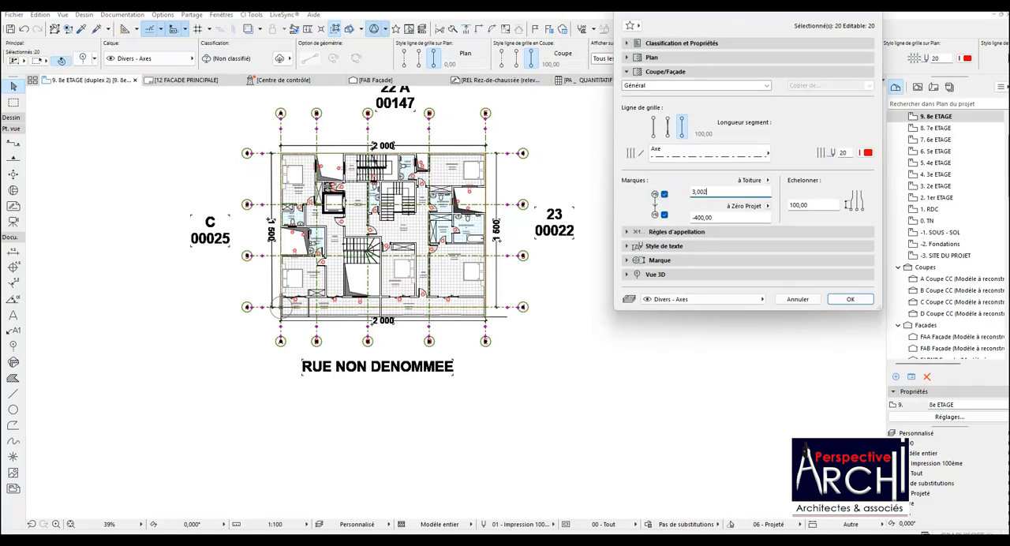
pyautogui.click(664, 194)
pyautogui.click(767, 180)
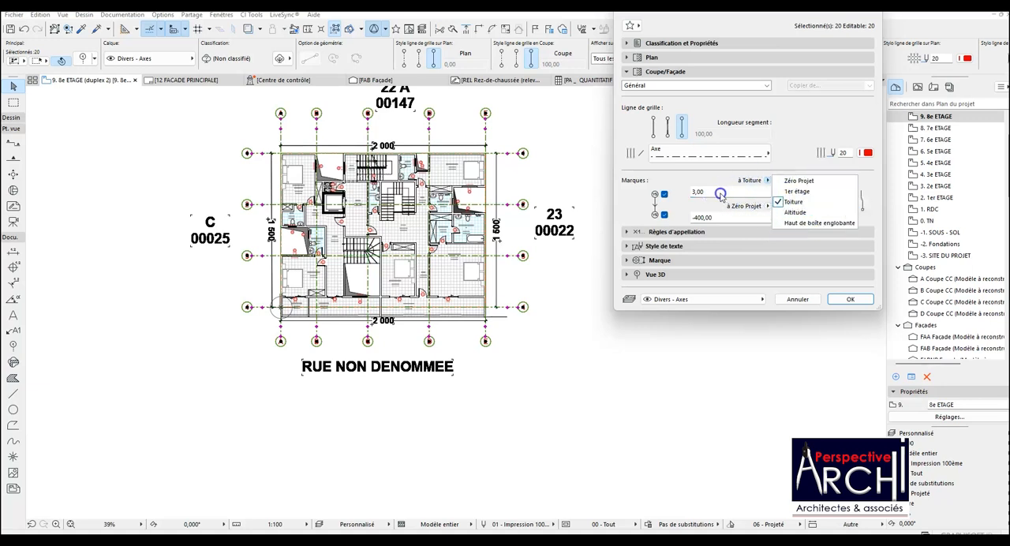
pyautogui.click(700, 192)
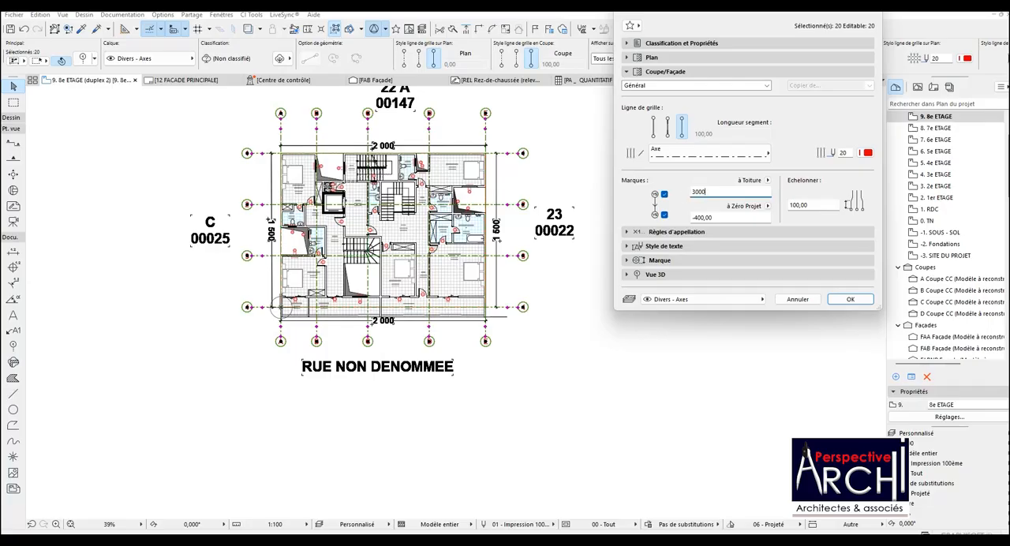
pyautogui.click(841, 300)
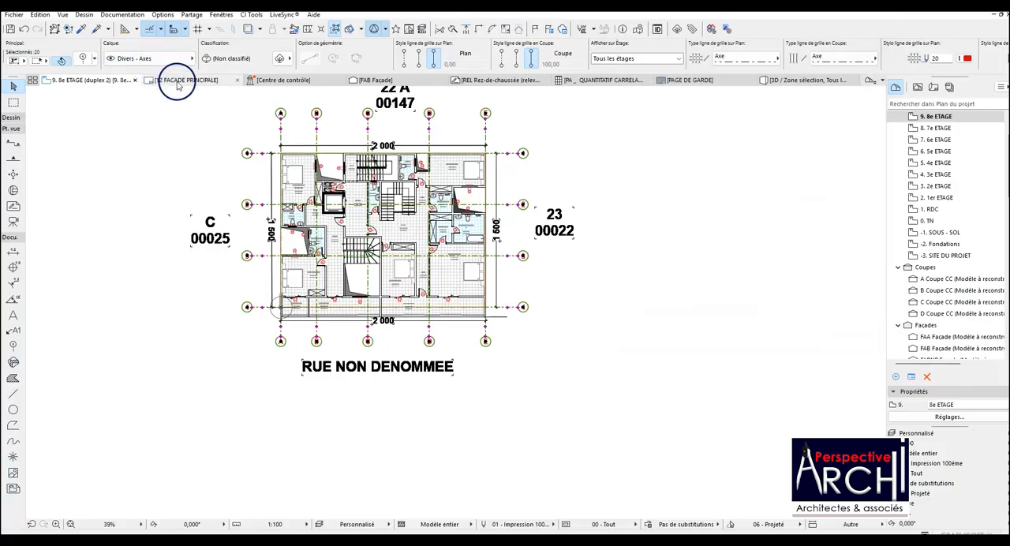
# Check the upper grid markers against the roof on the 12 FACADE PRINCIPALE layout.
pyautogui.click(187, 81)
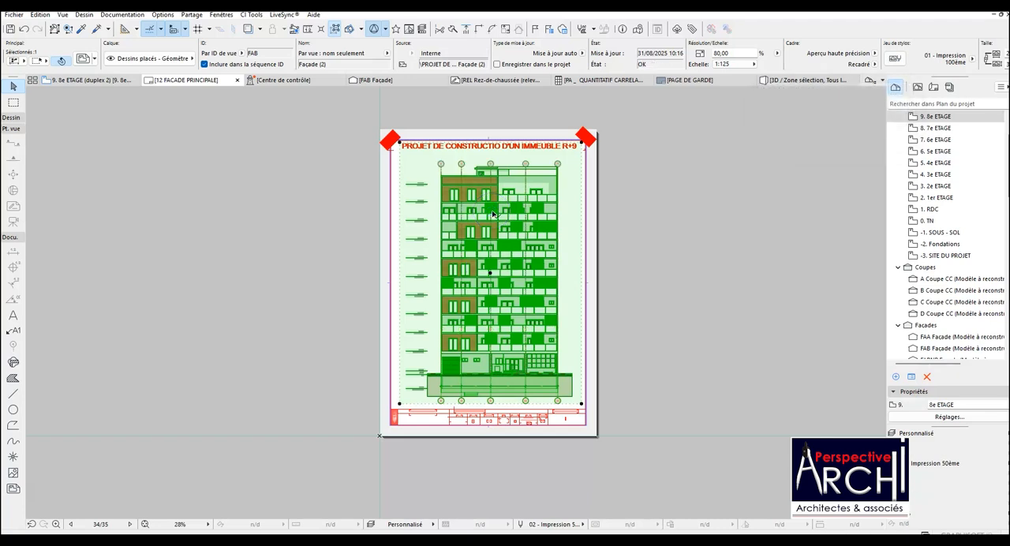
pyautogui.scroll(5, 498, 171)
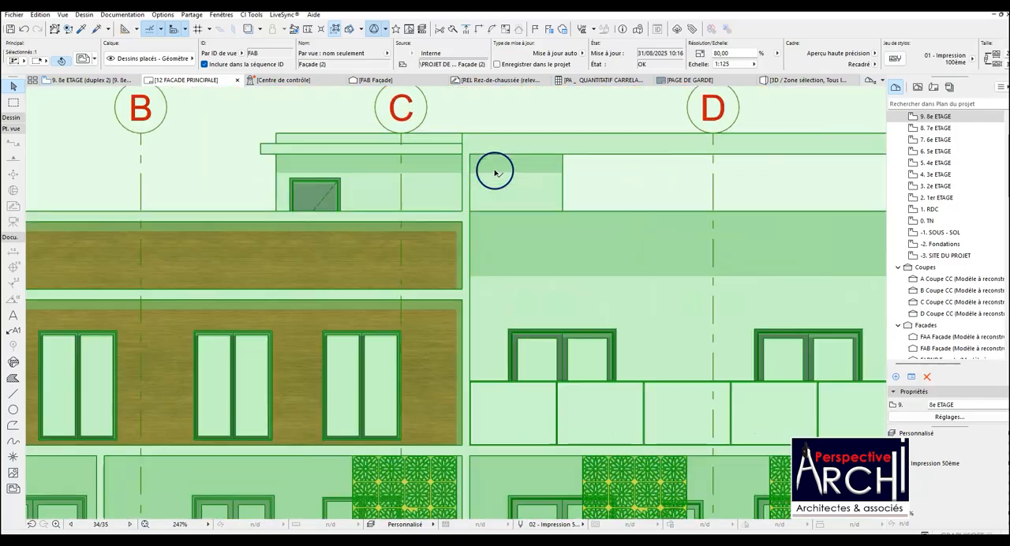
pyautogui.scroll(-3, 494, 175)
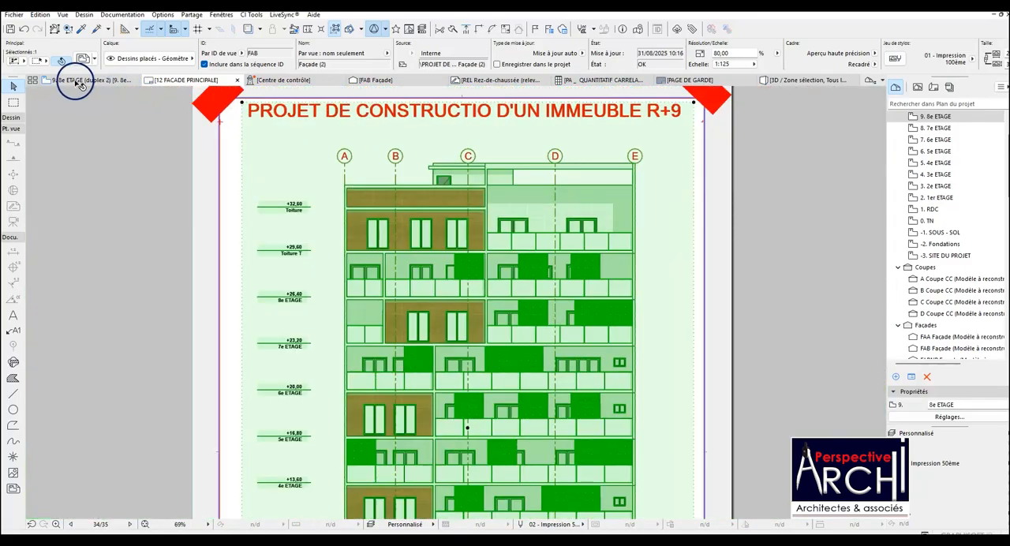
# Set the upper marker offset of the grid elements to 3200,00 and check it on the 12 FACADE PRINCIPALE layout.
pyautogui.click(88, 80)
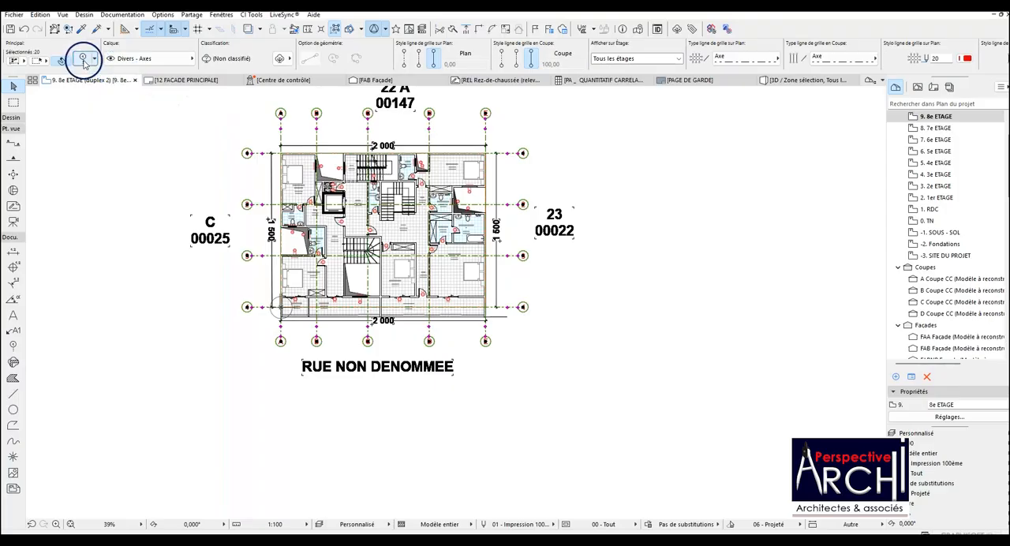
pyautogui.click(83, 60)
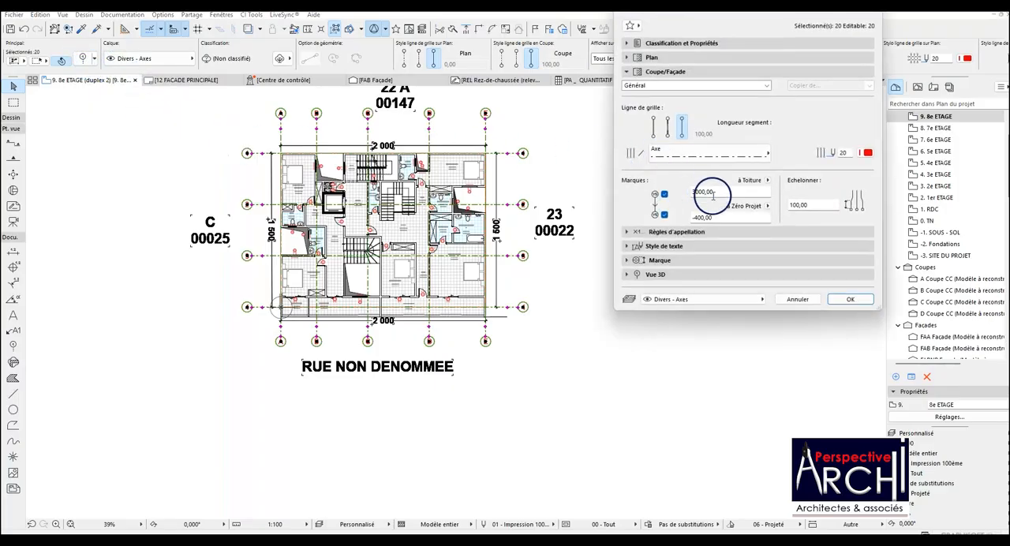
pyautogui.click(698, 191)
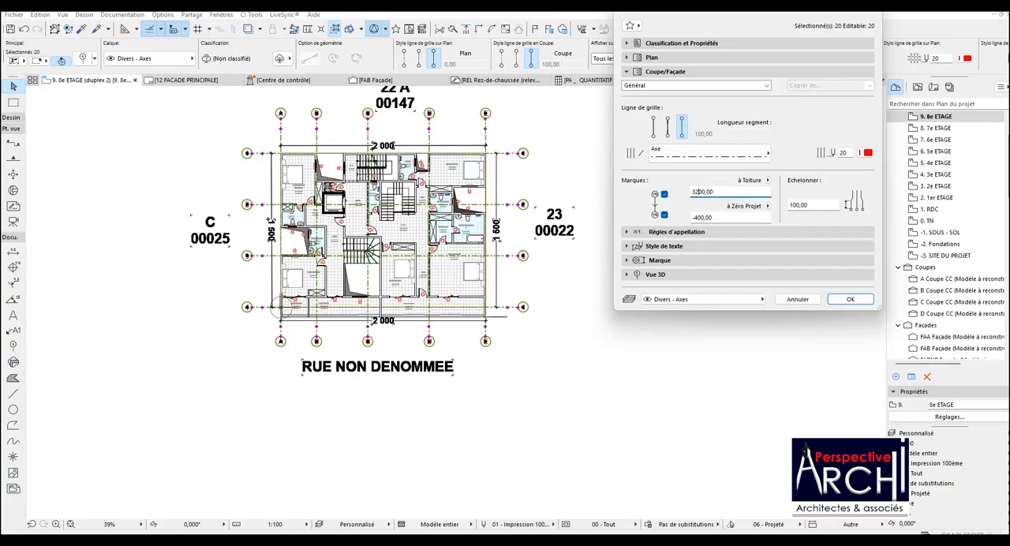
pyautogui.click(845, 299)
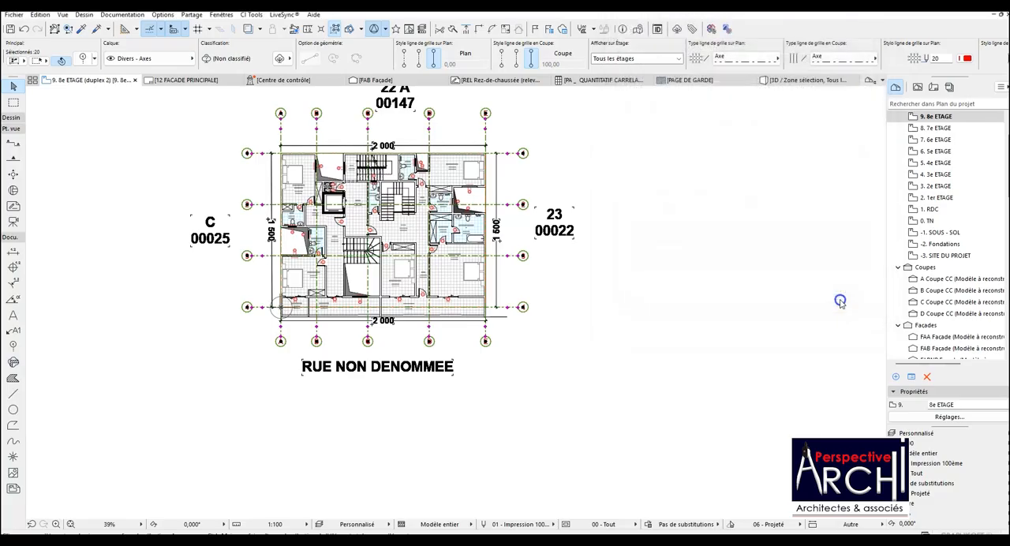
pyautogui.click(192, 80)
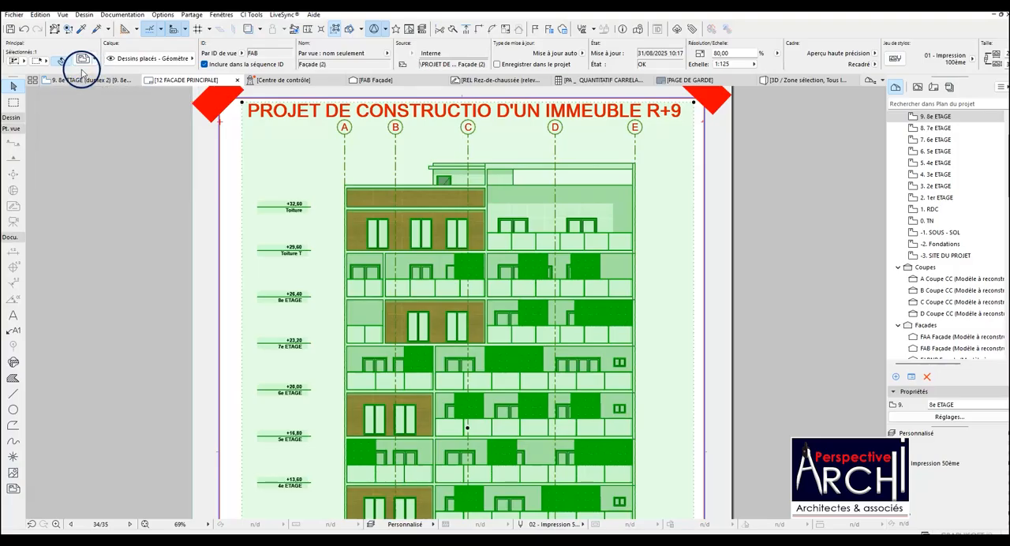
# Set the upper marker offset of the grid elements on the 9. 8e ETAGE plan to 3100,00.
pyautogui.click(82, 79)
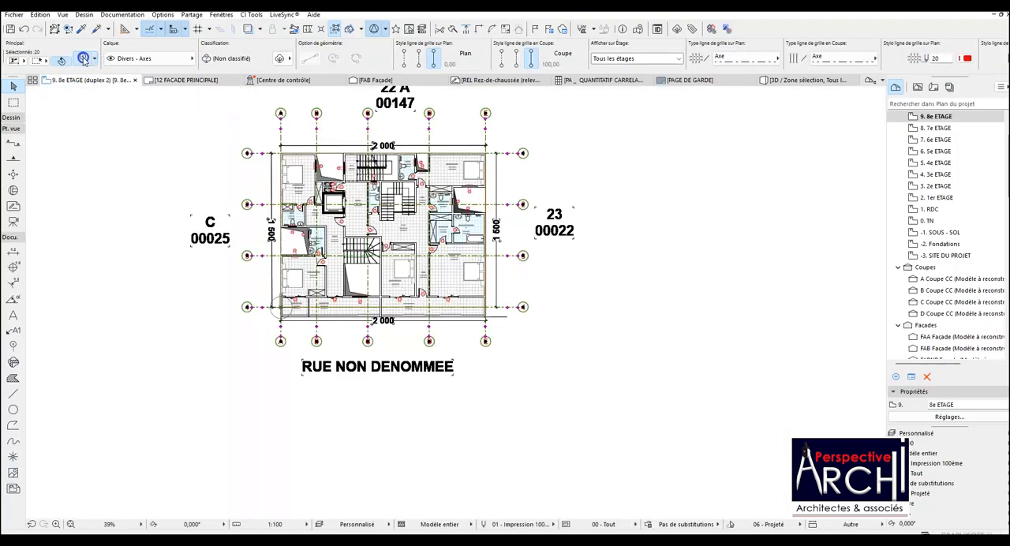
pyautogui.doubleClick(288, 143)
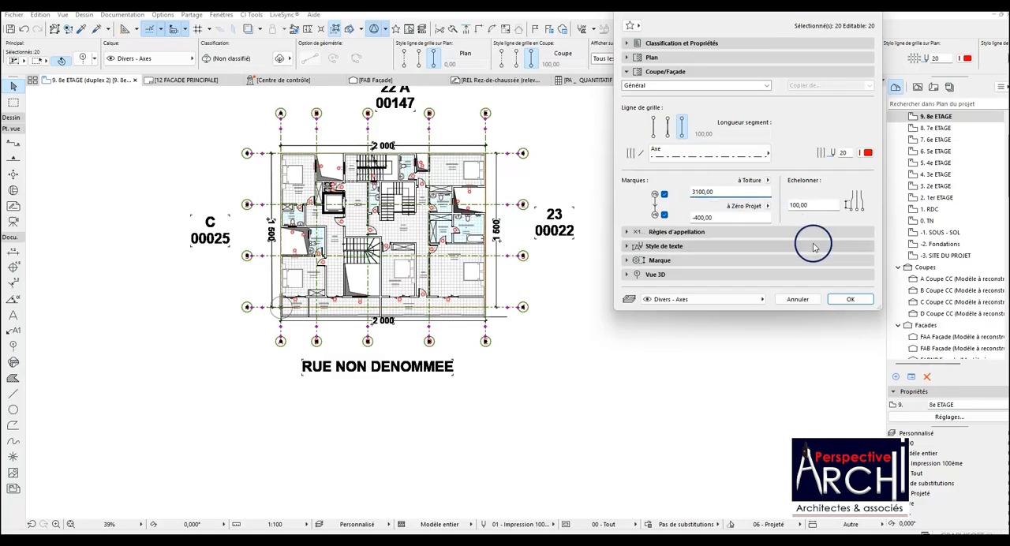
pyautogui.click(850, 299)
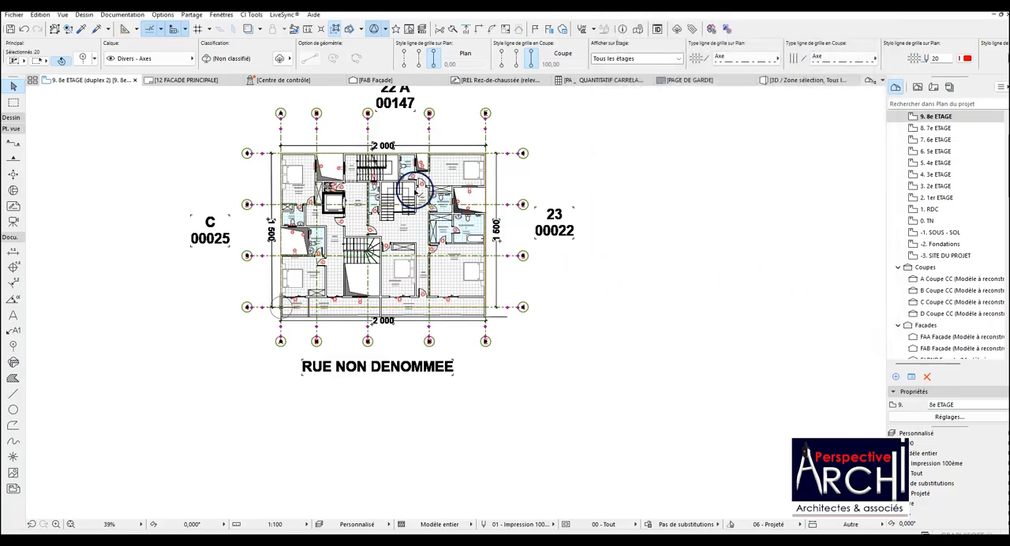
# Check the upper marker height in the FAB Façade view and on the updated 12 FACADE PRINCIPALE layout.
pyautogui.click(374, 81)
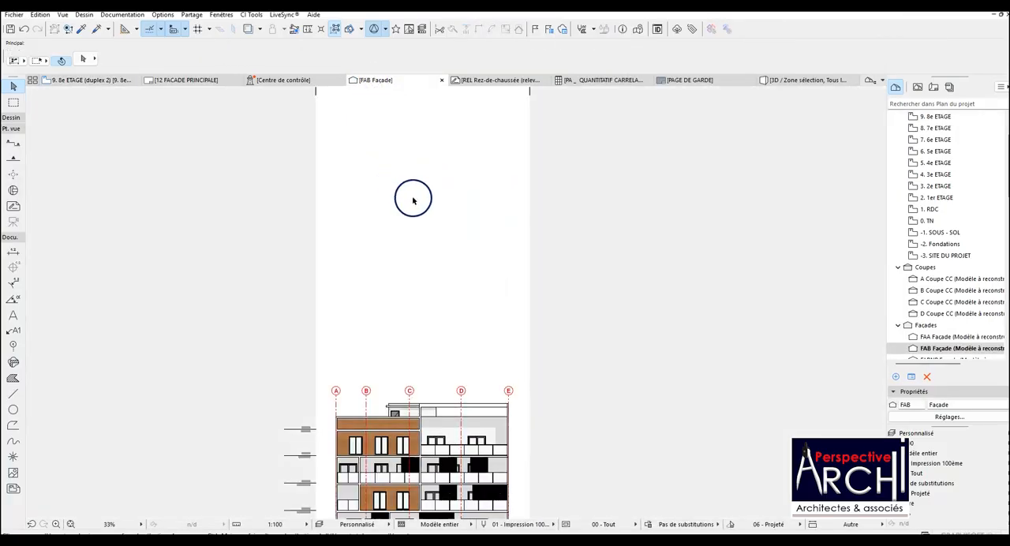
pyautogui.scroll(-4, 412, 197)
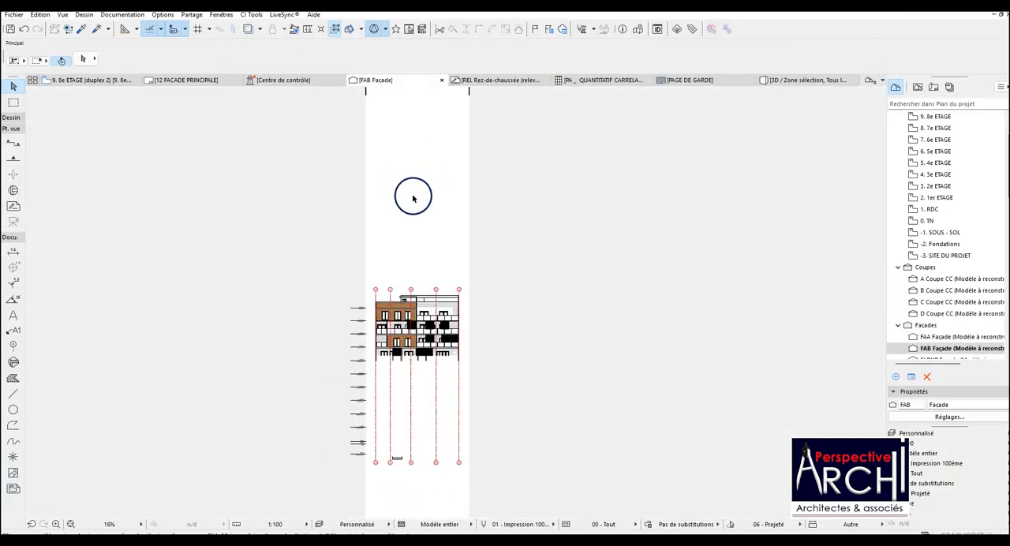
pyautogui.click(181, 80)
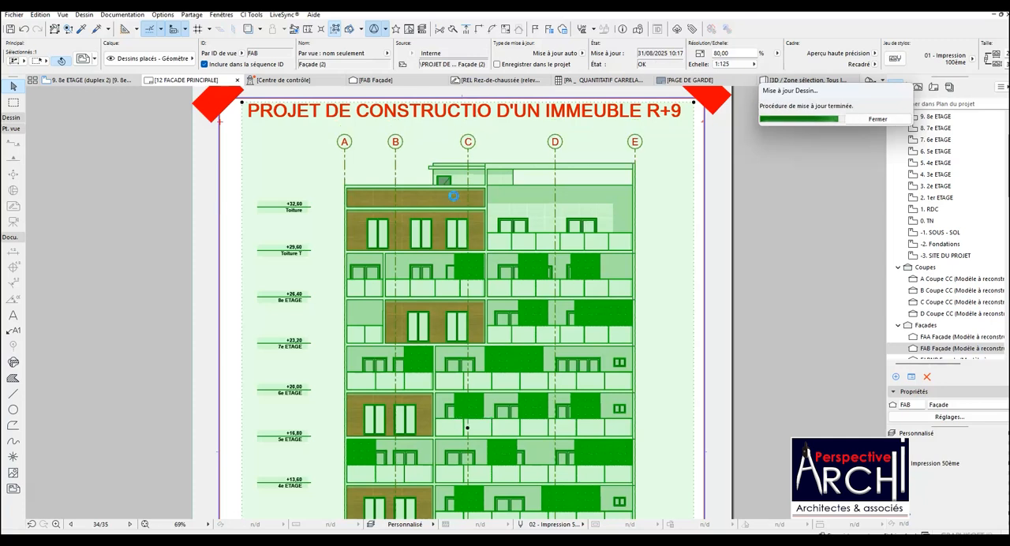
# Lower the upper frame edge of the façade drawing to just below the project title on the 12 FACADE PRINCIPALE layout.
pyautogui.scroll(-4, 452, 189)
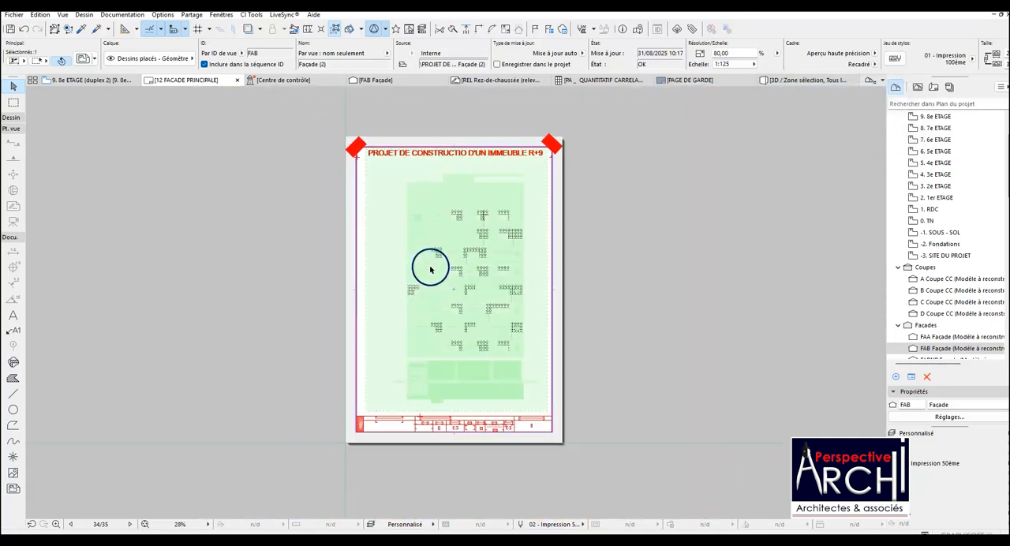
pyautogui.scroll(1, 436, 279)
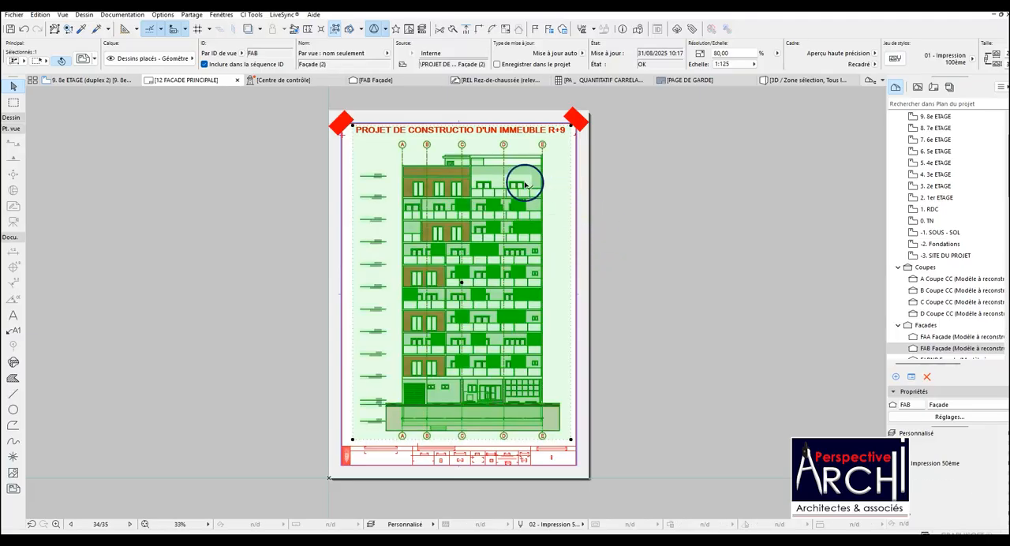
pyautogui.scroll(1, 509, 173)
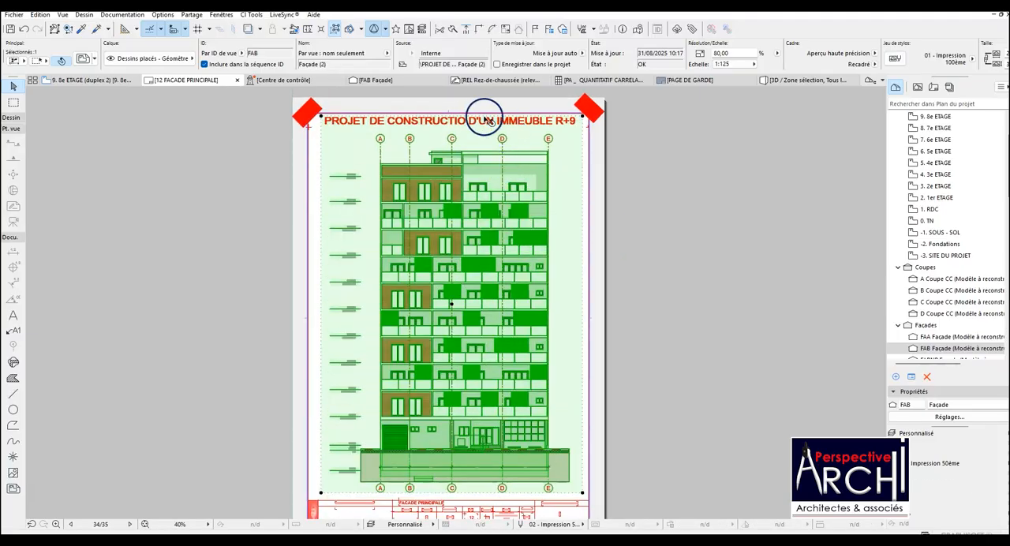
pyautogui.press('Escape')
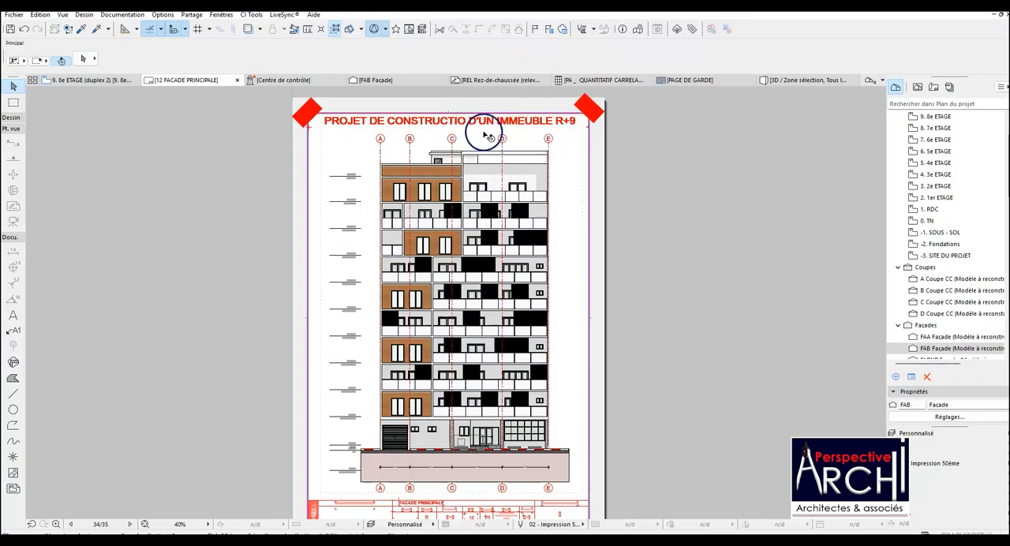
pyautogui.click(469, 118)
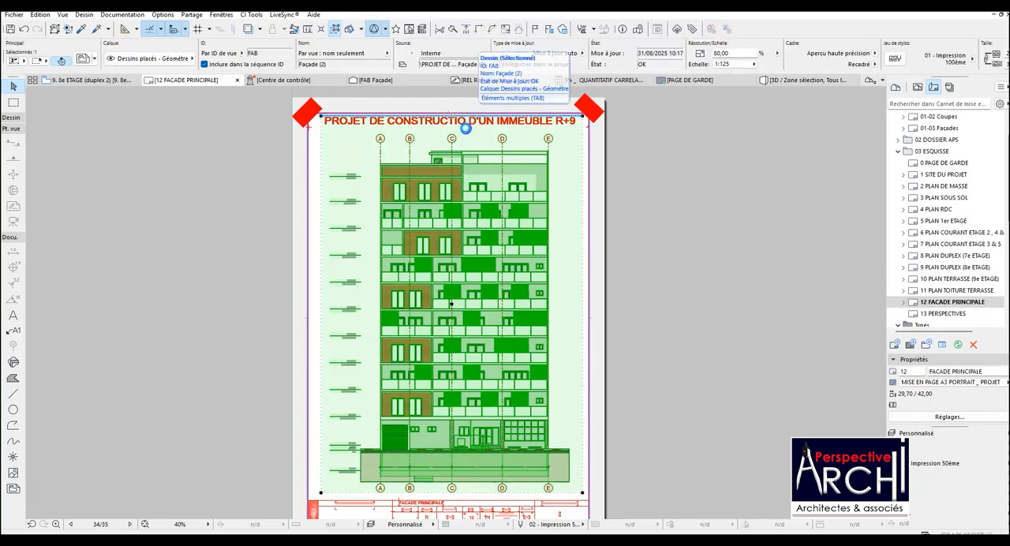
pyautogui.click(466, 128)
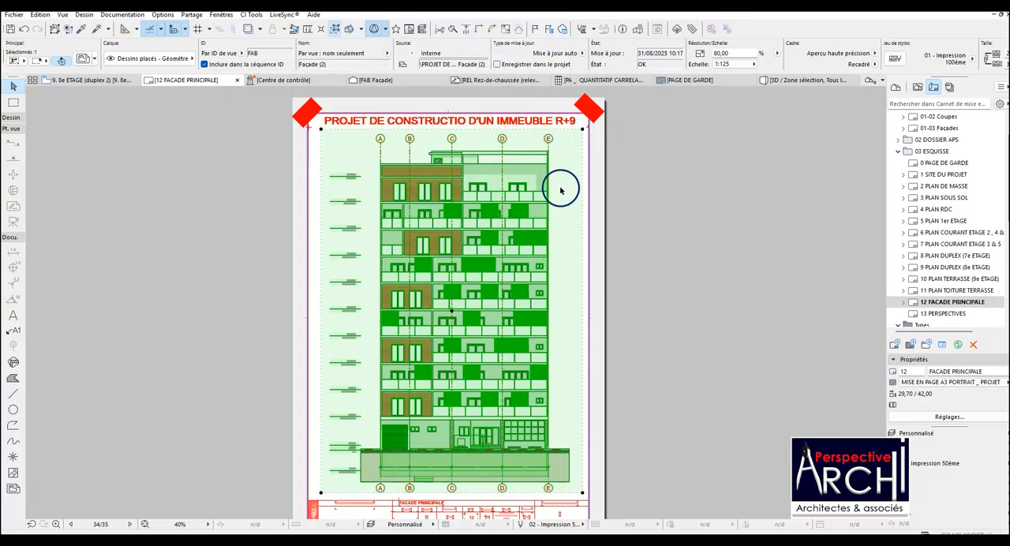
pyautogui.click(676, 187)
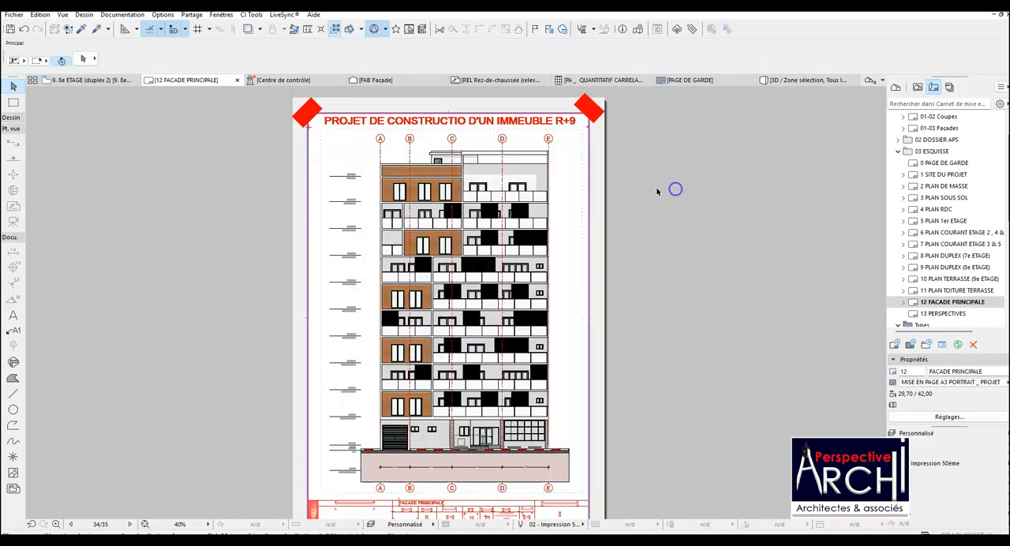
pyautogui.scroll(-2, 676, 189)
pyautogui.scroll(1, 520, 324)
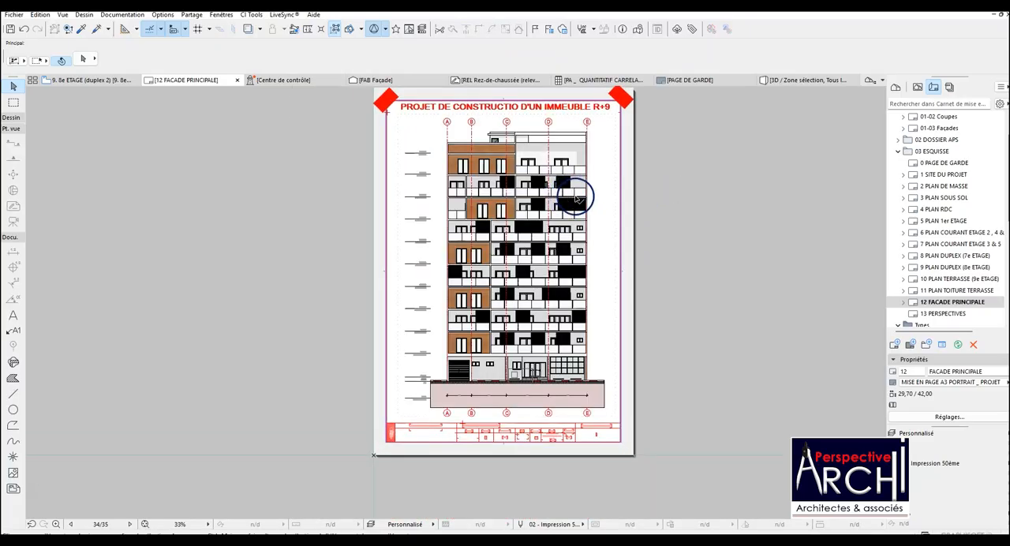
pyautogui.scroll(2, 576, 197)
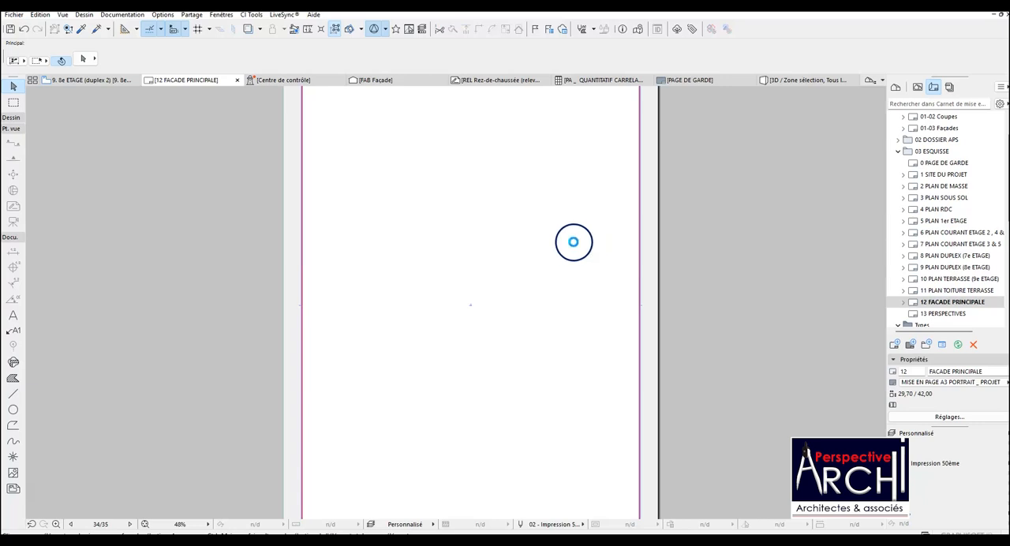
pyautogui.scroll(-3, 574, 244)
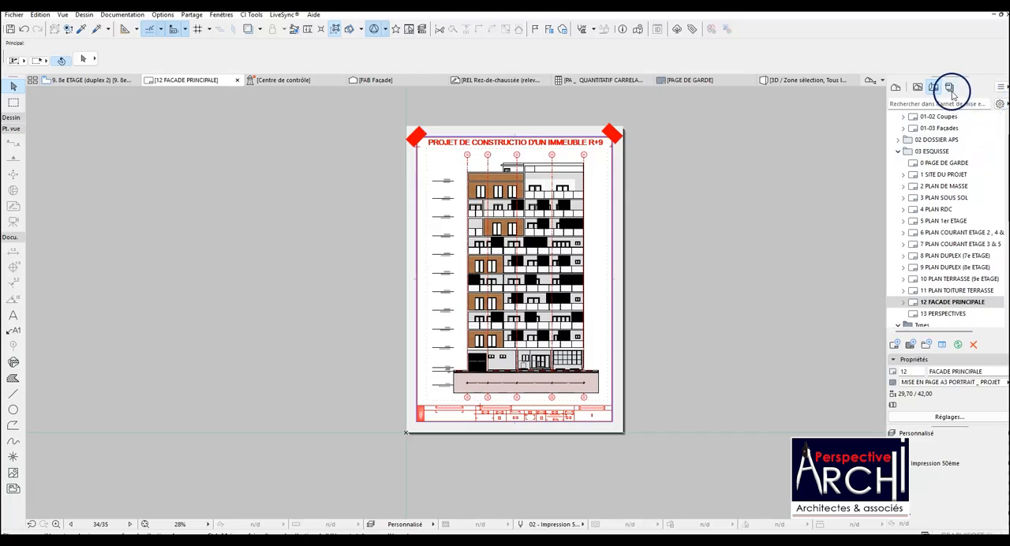
# In the Organiser, replace the 01 ESQUISSE item of the 01 PERMIS (PDF) publication set with the 03 ESQUISSE layout folder.
pyautogui.click(940, 130)
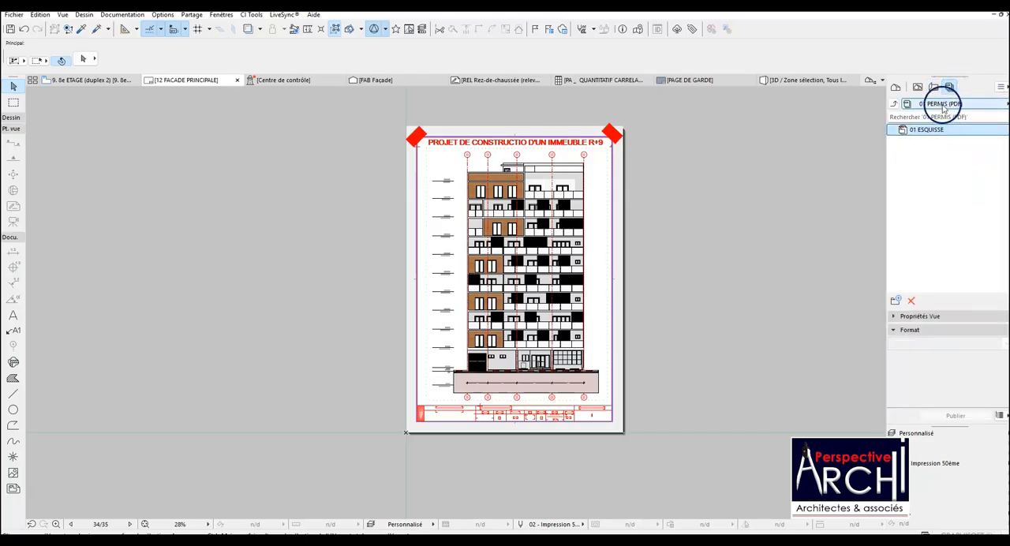
pyautogui.click(949, 78)
pyautogui.click(949, 107)
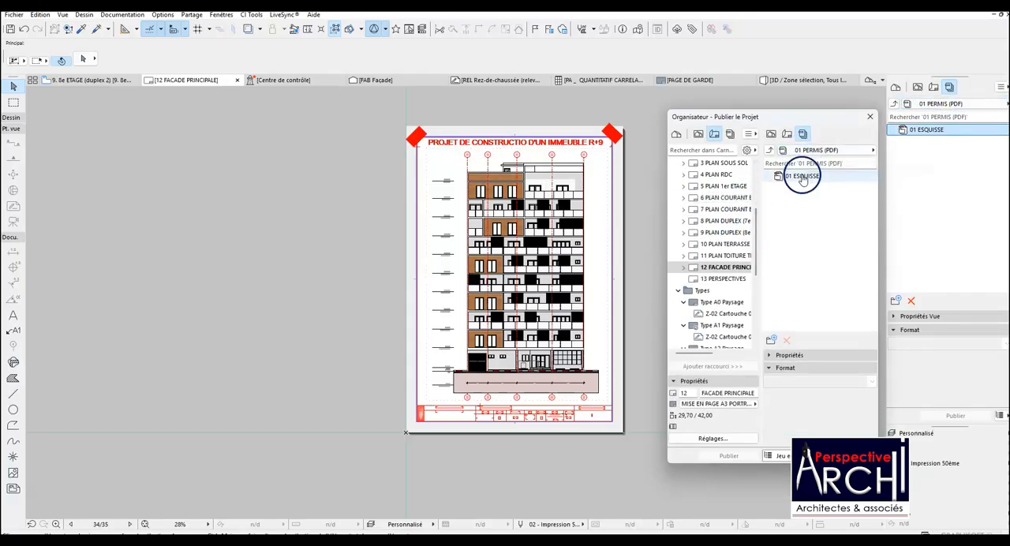
pyautogui.rightClick(801, 177)
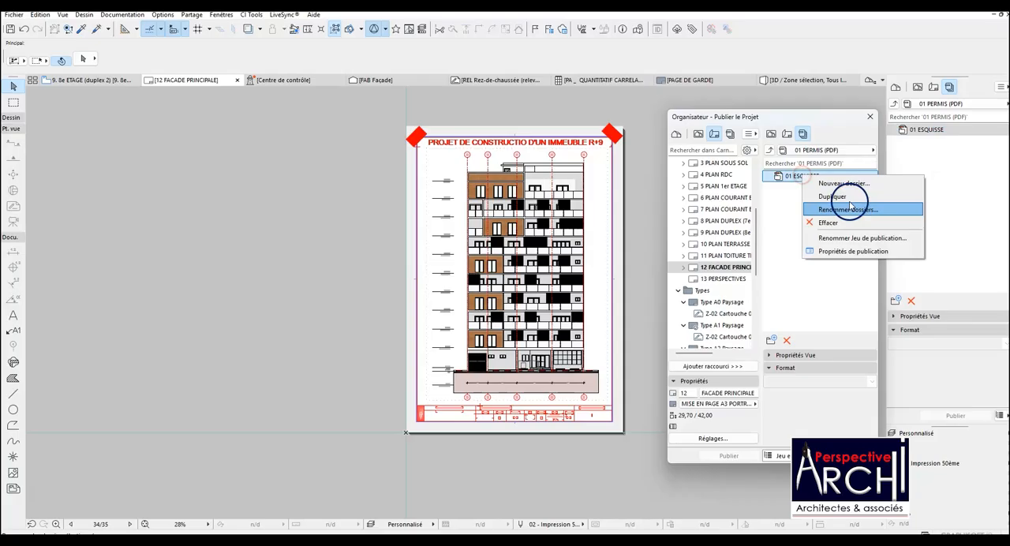
pyautogui.click(816, 222)
pyautogui.scroll(5, 726, 185)
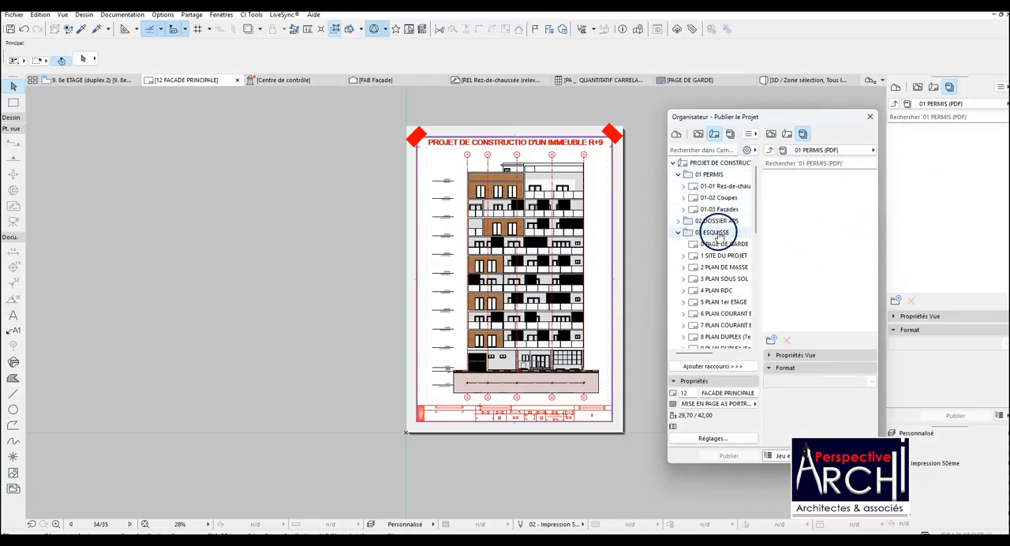
pyautogui.moveTo(716, 234); pyautogui.dragTo(799, 185)
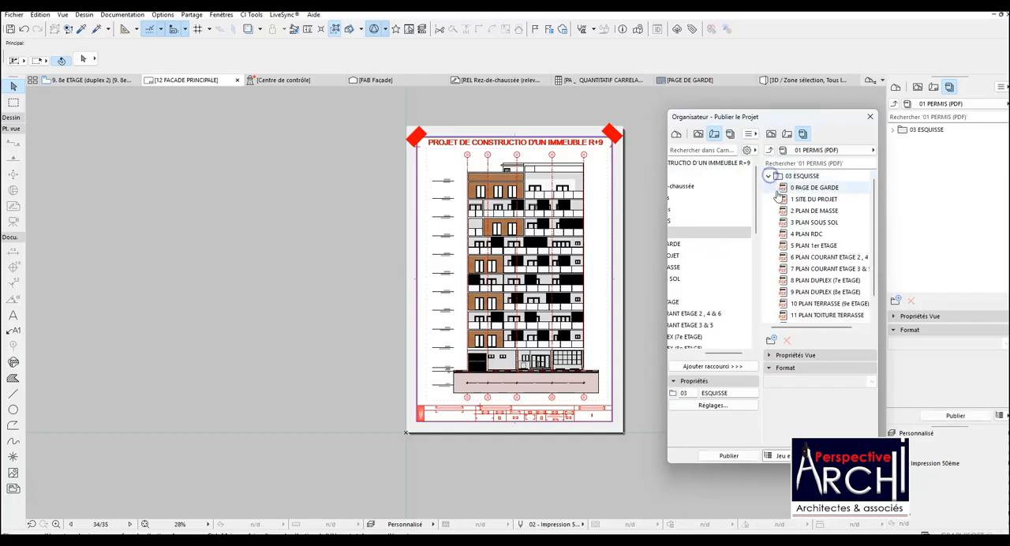
# Set the 03 ESQUISSE folder to merge into a single PDF file and publish its layouts from 0 PAGE DE GARDE to 13 PERSPECTIVES.
pyautogui.click(799, 176)
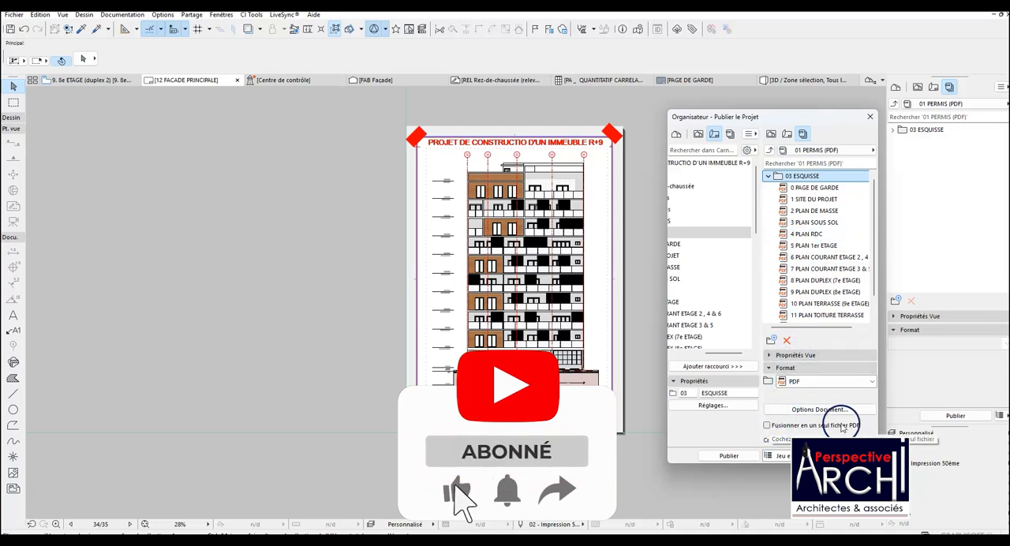
pyautogui.scroll(-1, 812, 288)
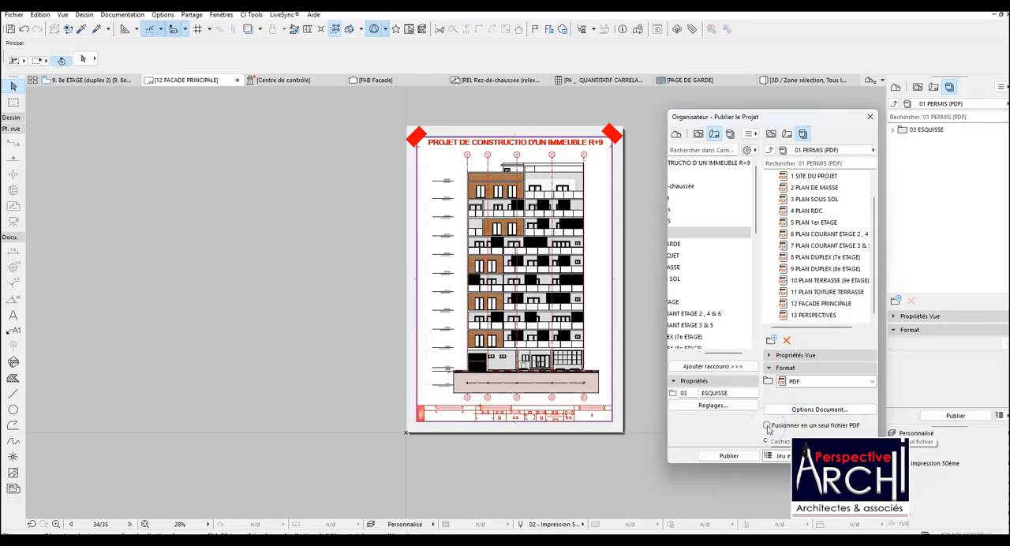
pyautogui.click(801, 315)
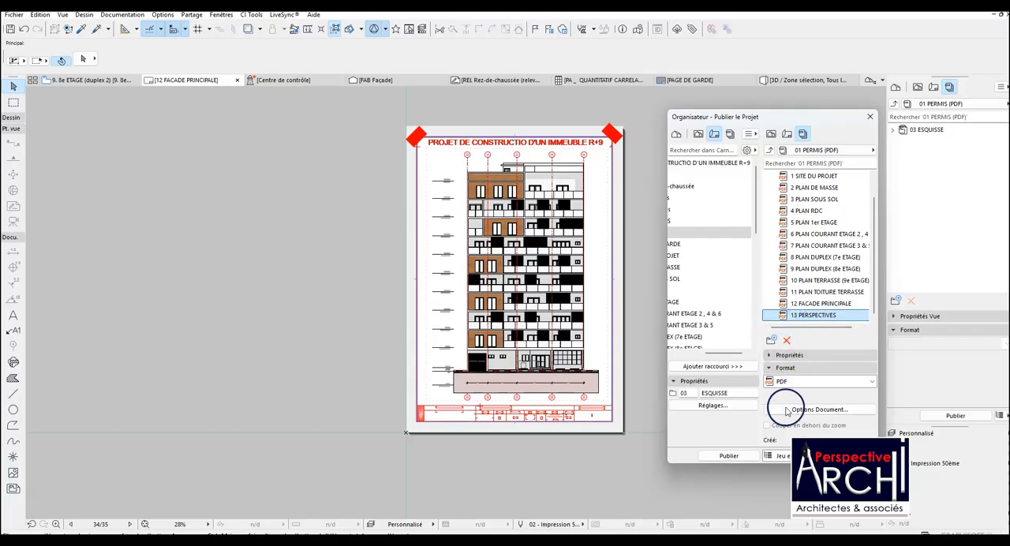
pyautogui.click(728, 455)
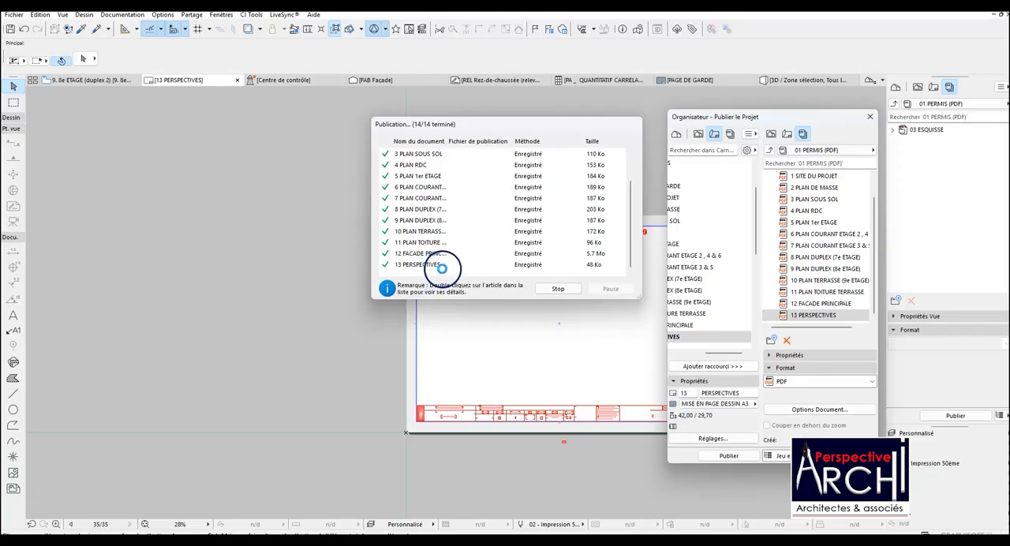
# Show the published PDF listed for 0 PAGE DE GARDE in File Explorer and open it in the PDF reader.
pyautogui.scroll(1, 463, 253)
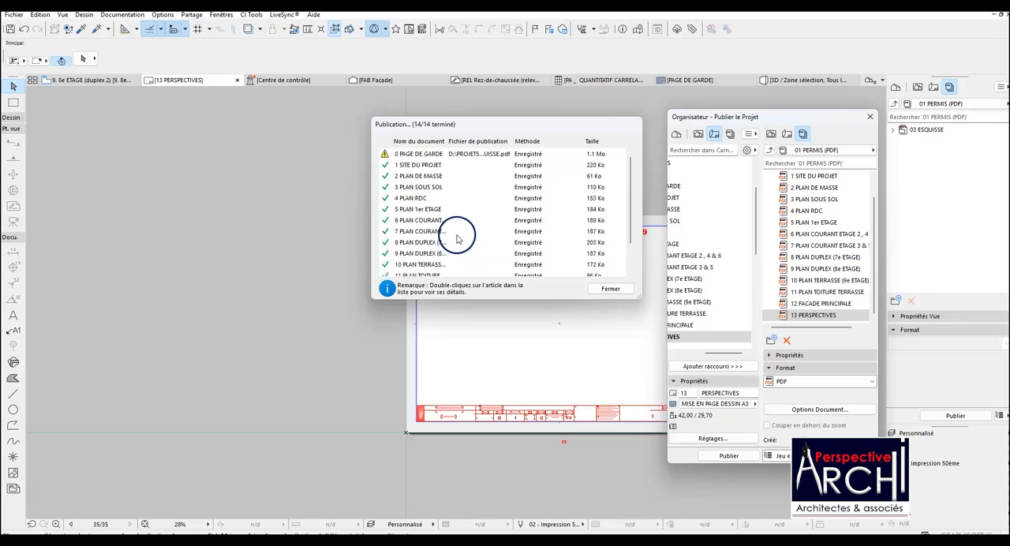
pyautogui.rightClick(455, 158)
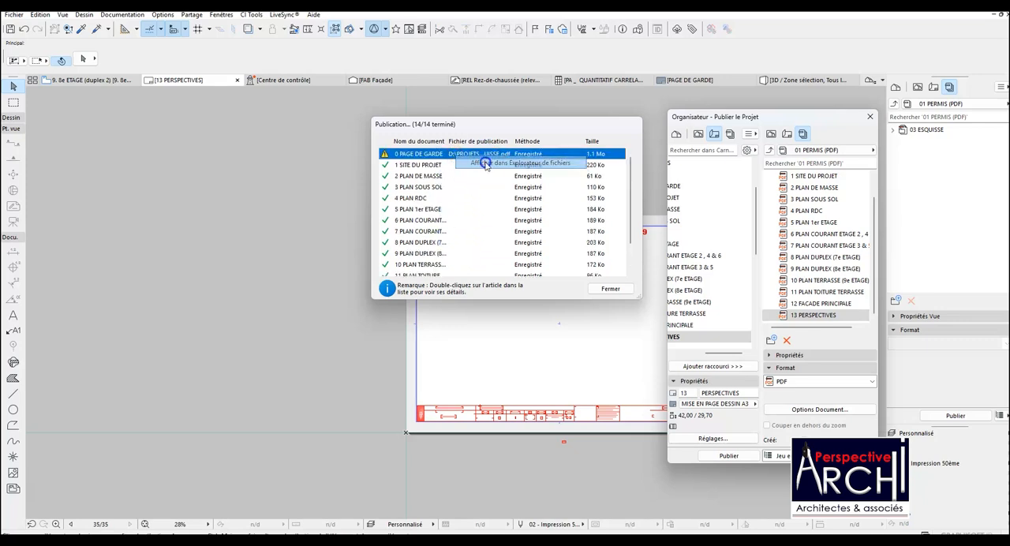
pyautogui.click(485, 164)
pyautogui.doubleClick(145, 94)
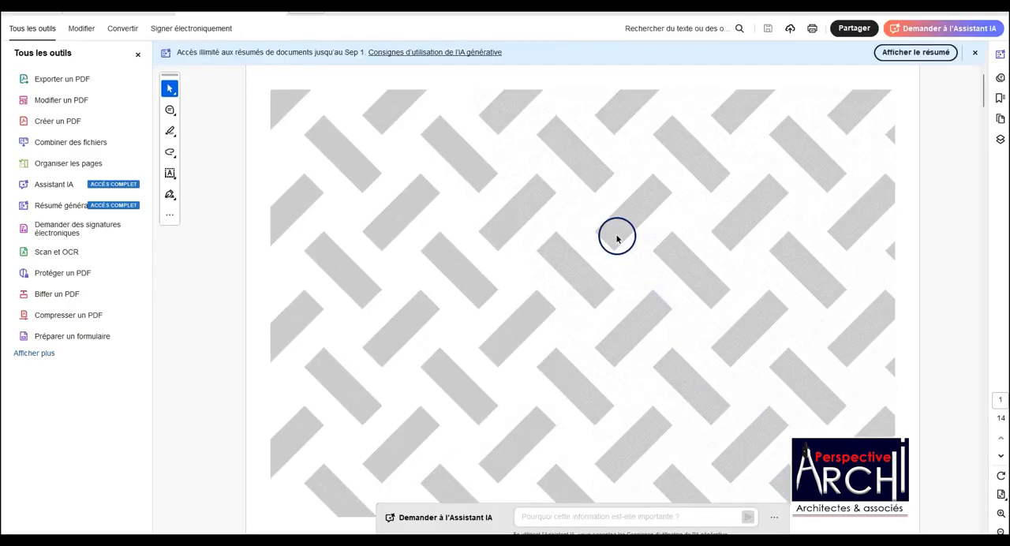
# Review the published PDF from the cover page through the site, floor and roof plans to the façade and perspectives sheets.
pyautogui.scroll(-3, 579, 216)
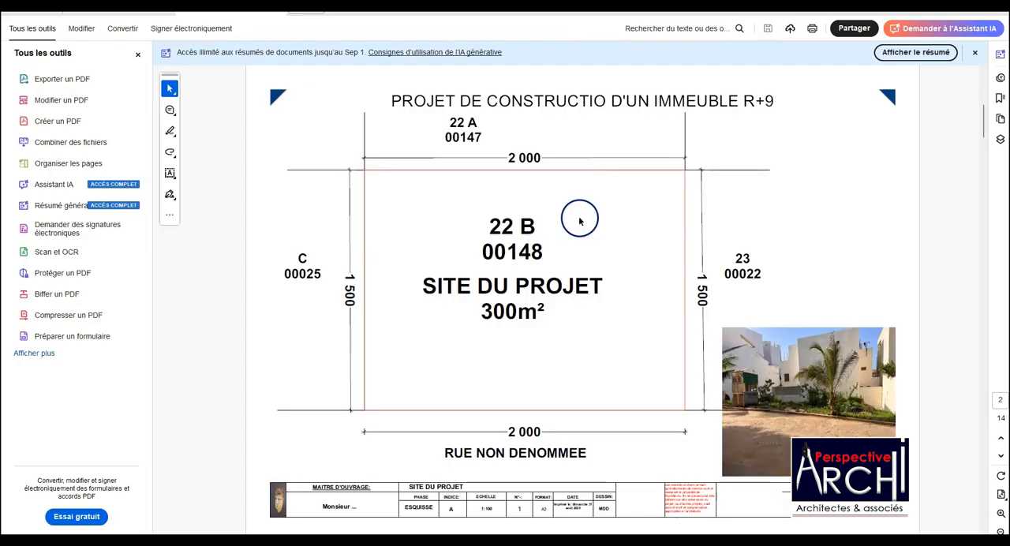
pyautogui.scroll(-8, 579, 219)
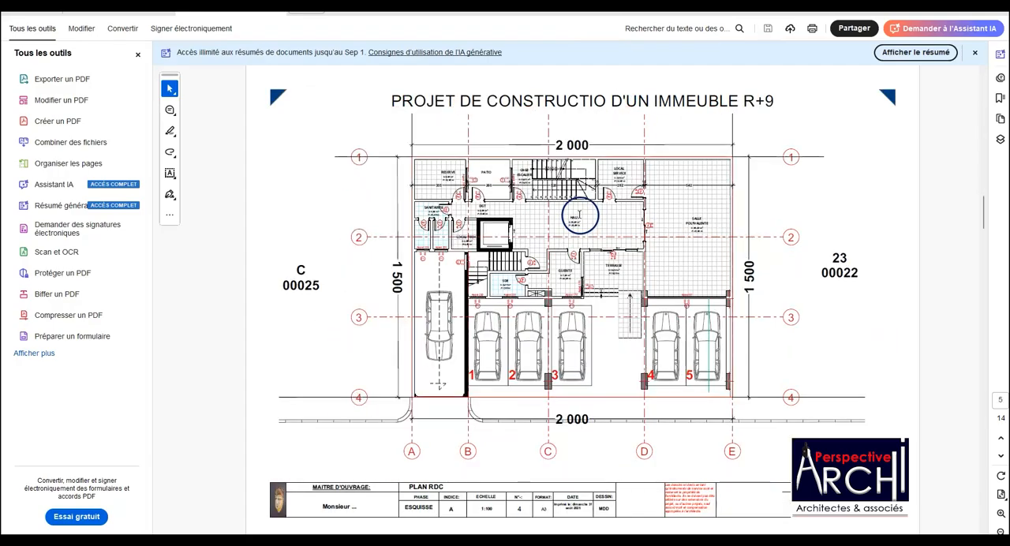
pyautogui.scroll(-2, 581, 214)
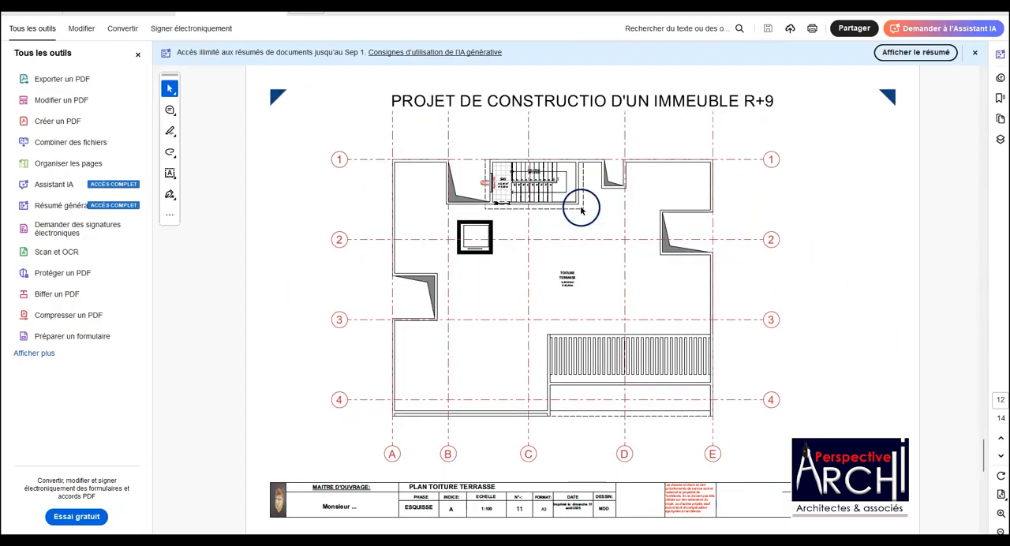
pyautogui.scroll(-2, 581, 208)
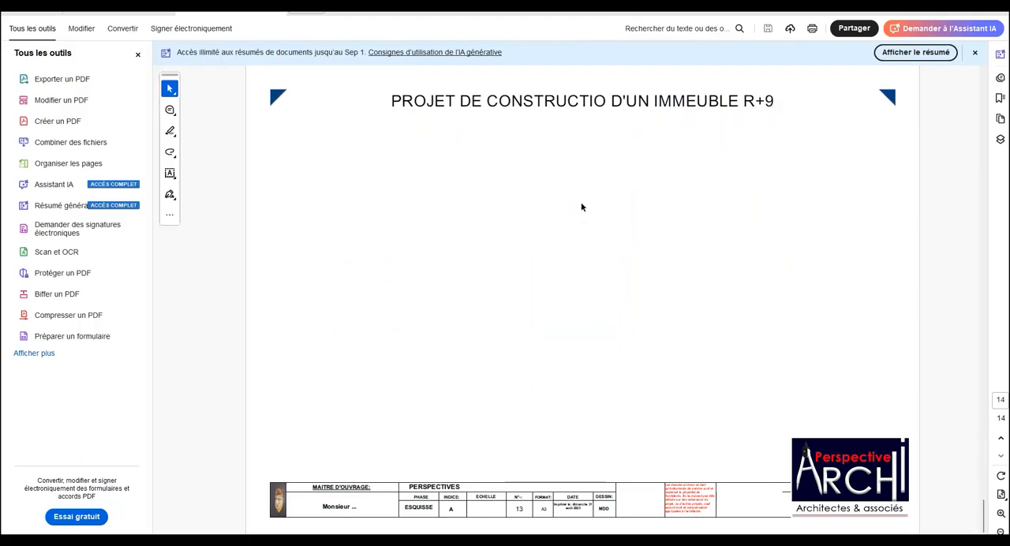
pyautogui.scroll(1, 581, 206)
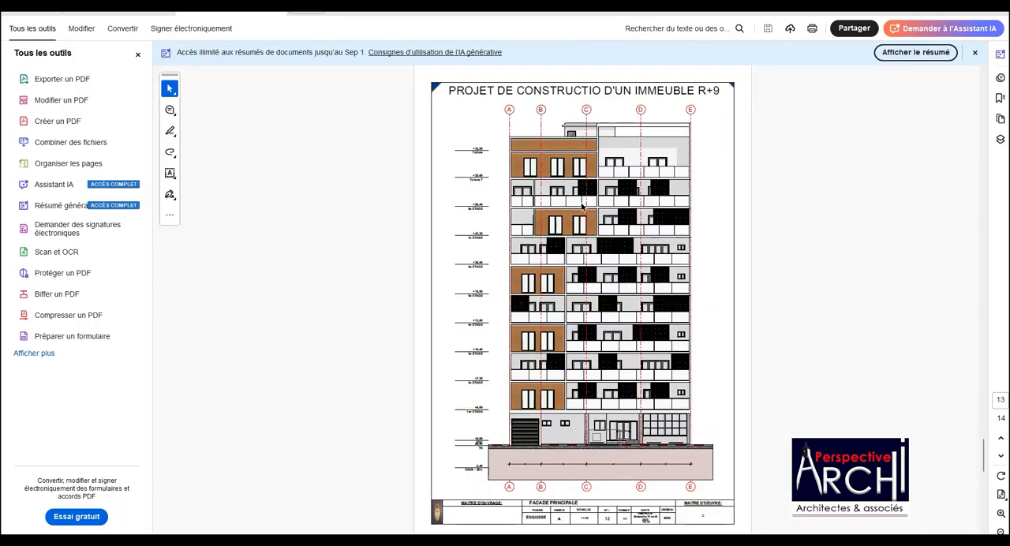
pyautogui.scroll(4, 581, 207)
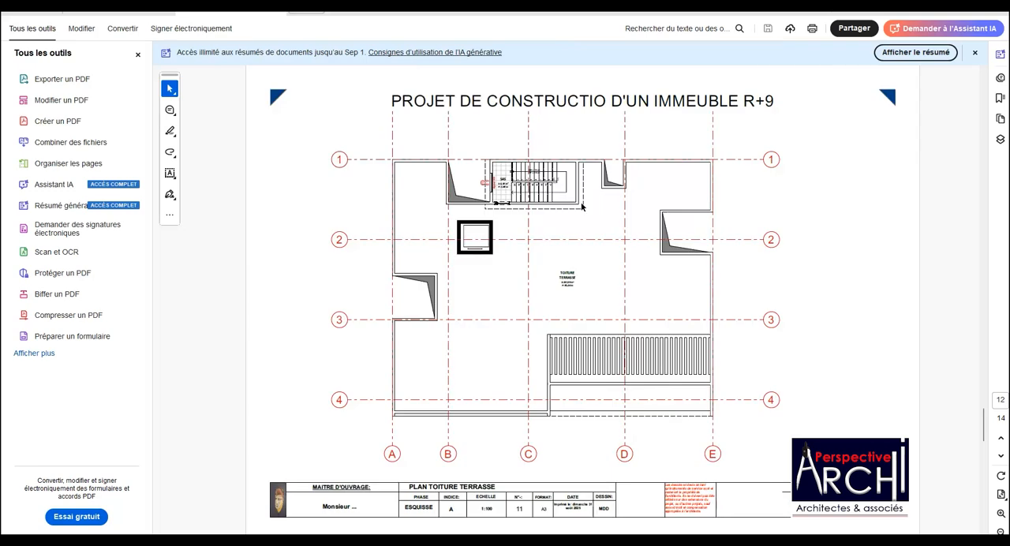
pyautogui.scroll(5, 582, 207)
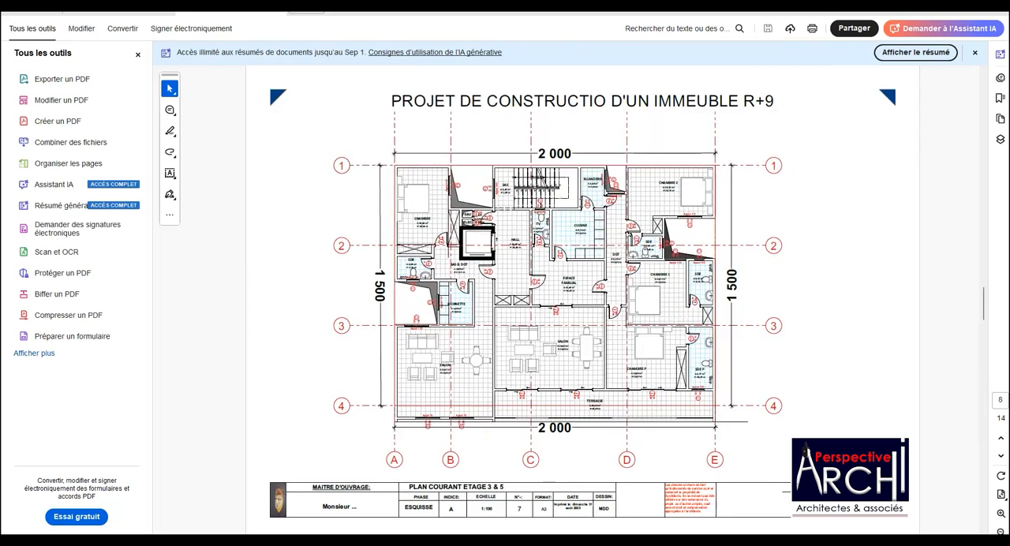
pyautogui.scroll(2, 581, 206)
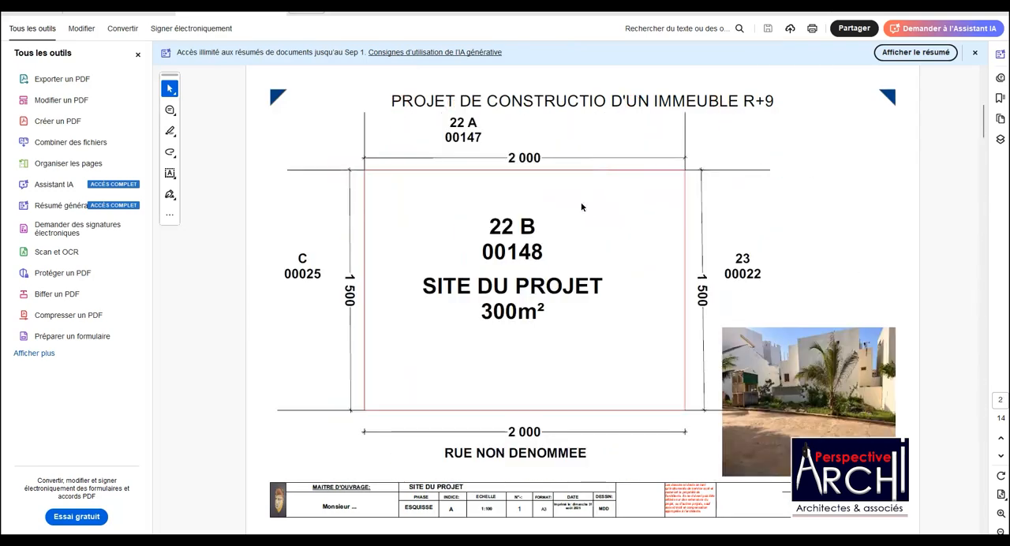
pyautogui.scroll(1, 581, 207)
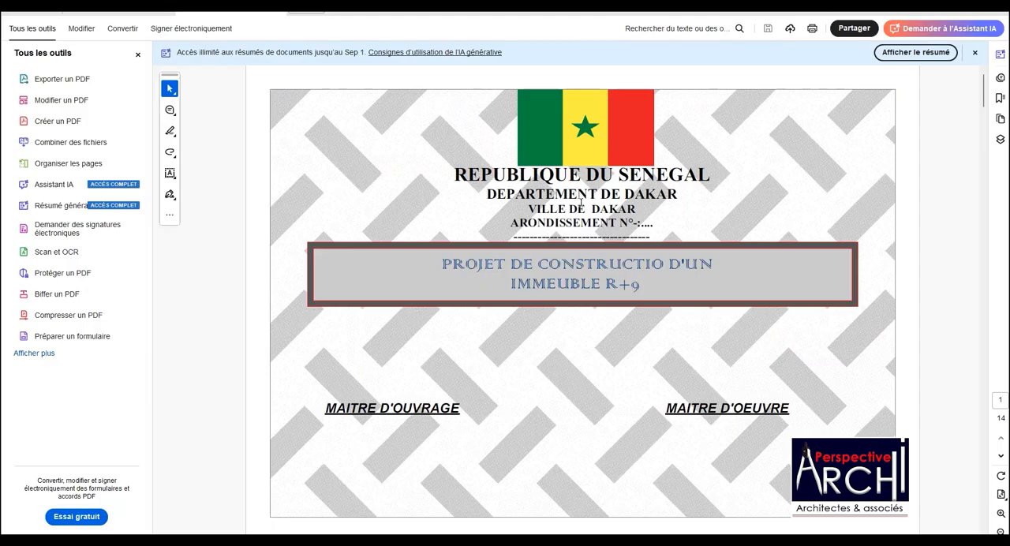
pyautogui.scroll(-1, 582, 207)
pyautogui.scroll(-1, 581, 206)
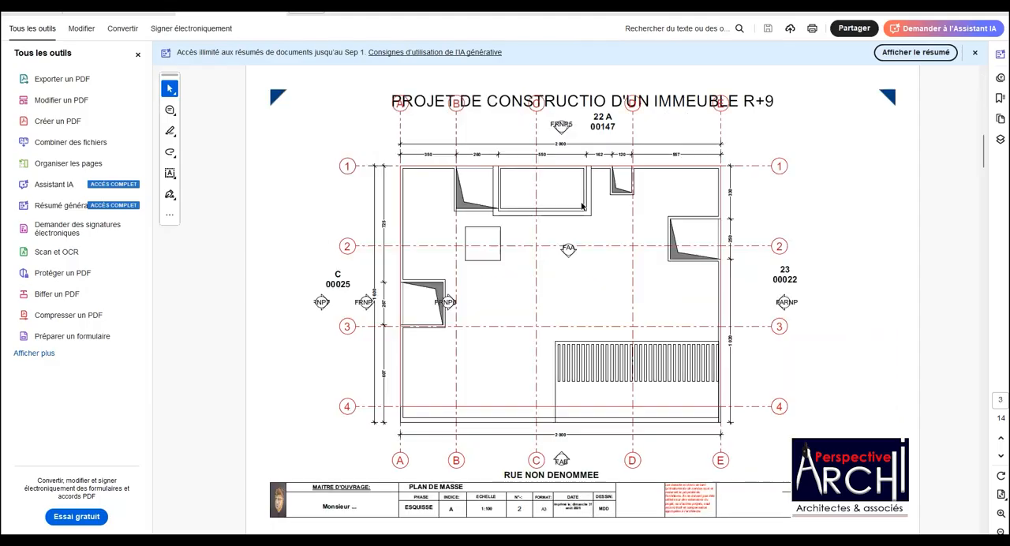
pyautogui.scroll(-1, 581, 206)
pyautogui.scroll(-1, 581, 207)
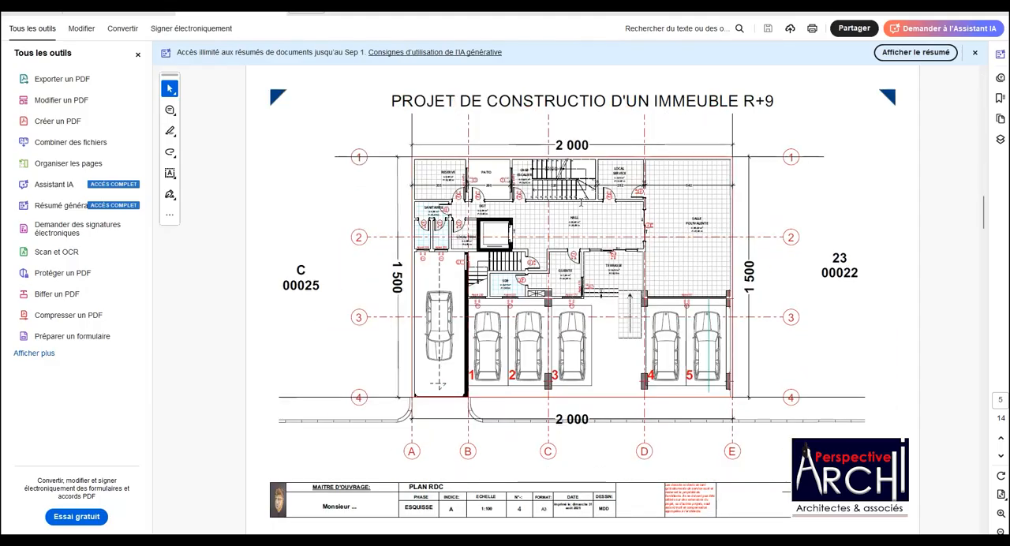
pyautogui.scroll(-1, 582, 207)
pyautogui.scroll(-4, 581, 206)
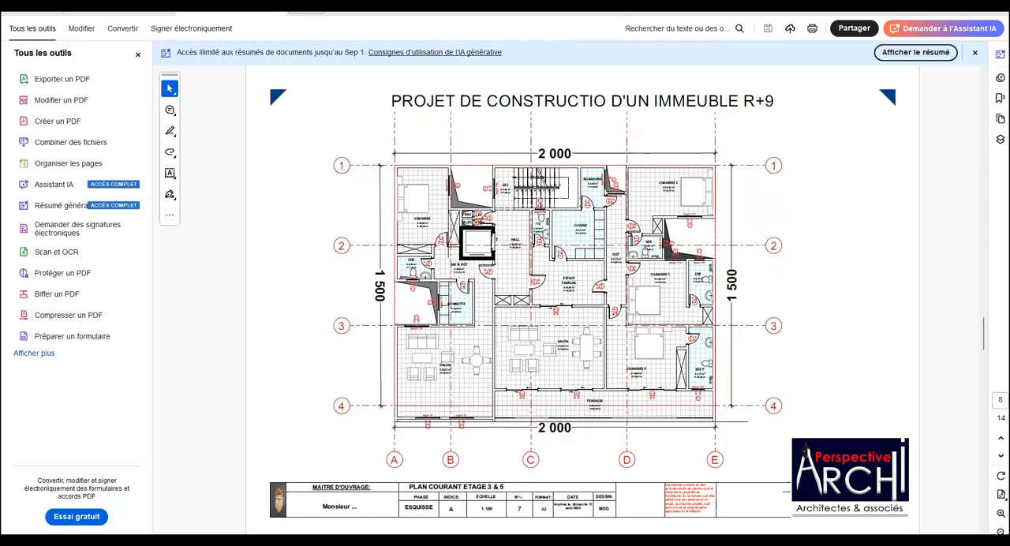
pyautogui.scroll(-2, 581, 207)
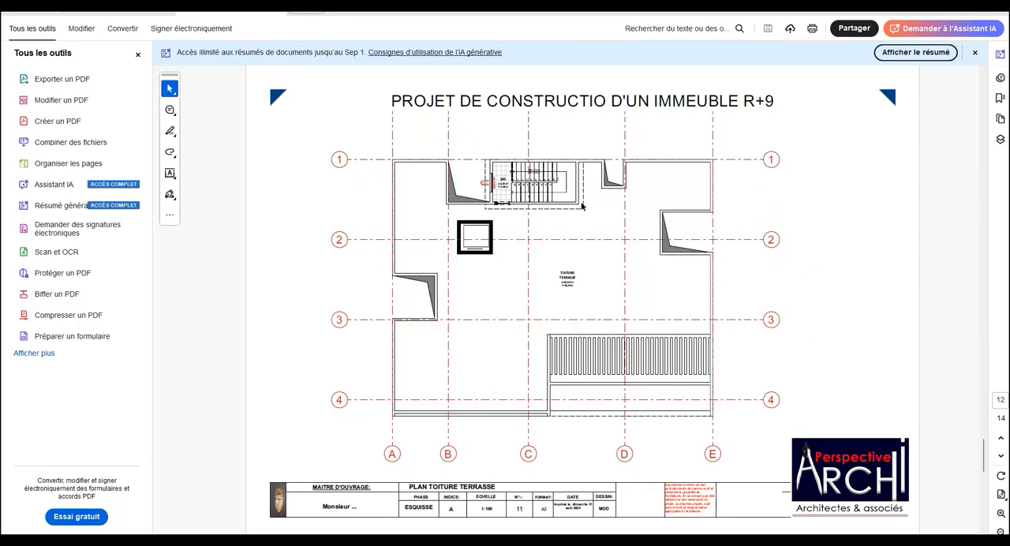
# Look through the merged ESQUISSE PDF again in both directions, comparing the cover page, SITE DU PROJET, floor plan, roof terrace and PERSPECTIVES sheets.
pyautogui.scroll(-2, 581, 206)
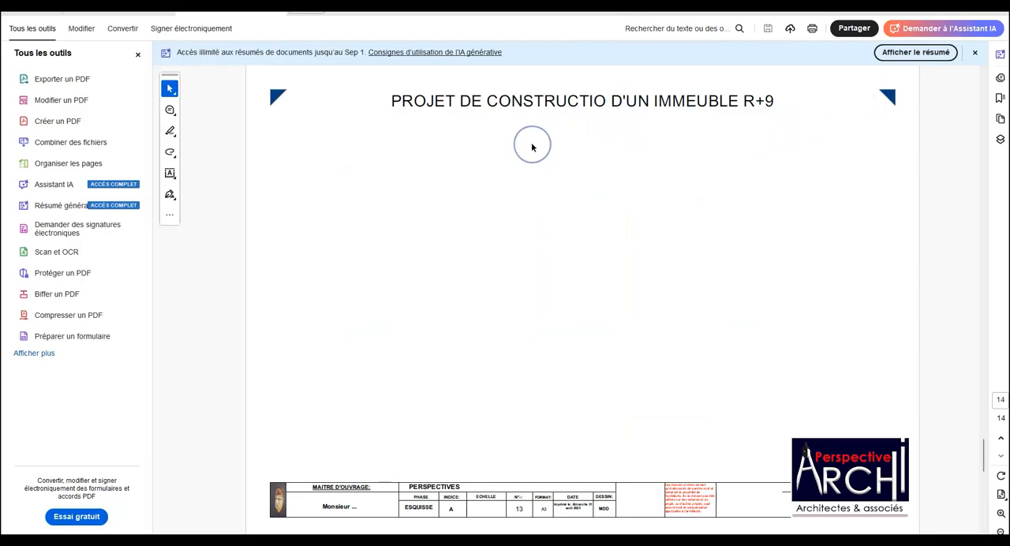
pyautogui.scroll(10, 531, 142)
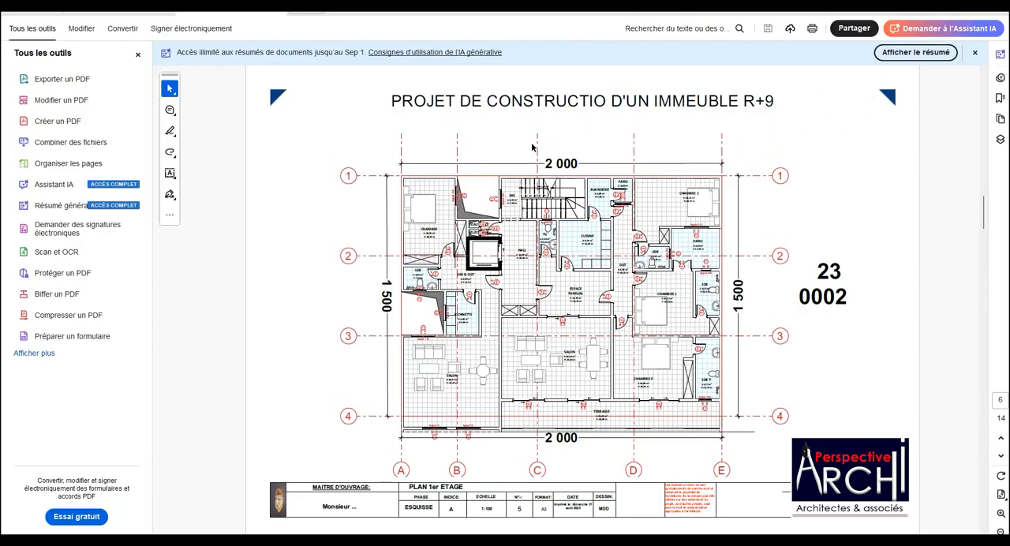
pyautogui.scroll(5, 531, 142)
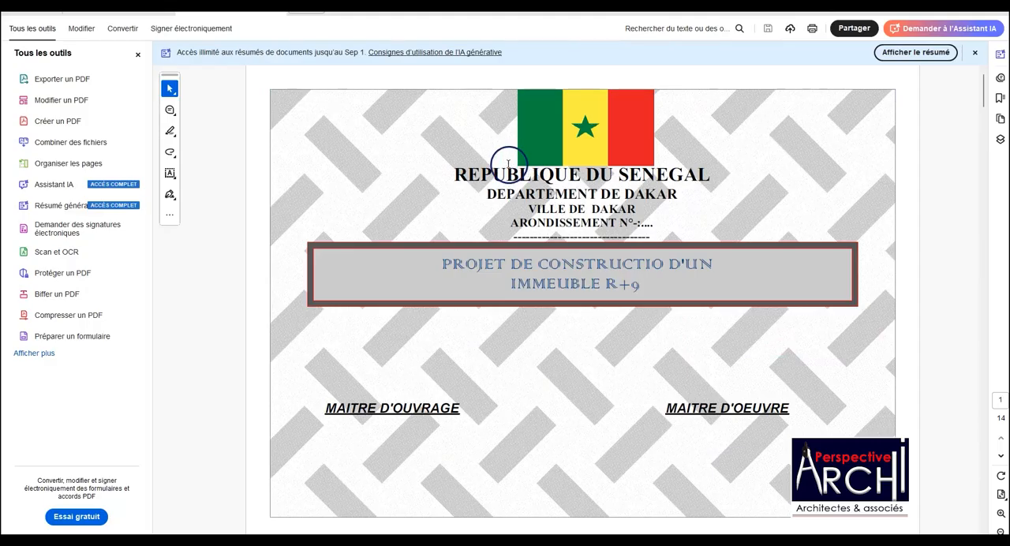
pyautogui.scroll(-10, 410, 245)
pyautogui.scroll(-5, 442, 246)
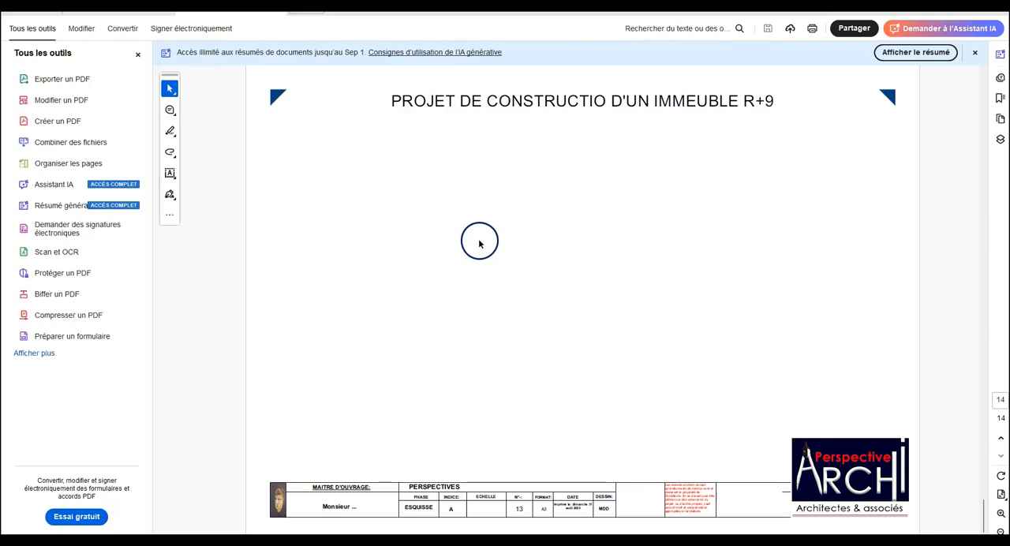
pyautogui.scroll(15, 482, 237)
pyautogui.scroll(2, 483, 218)
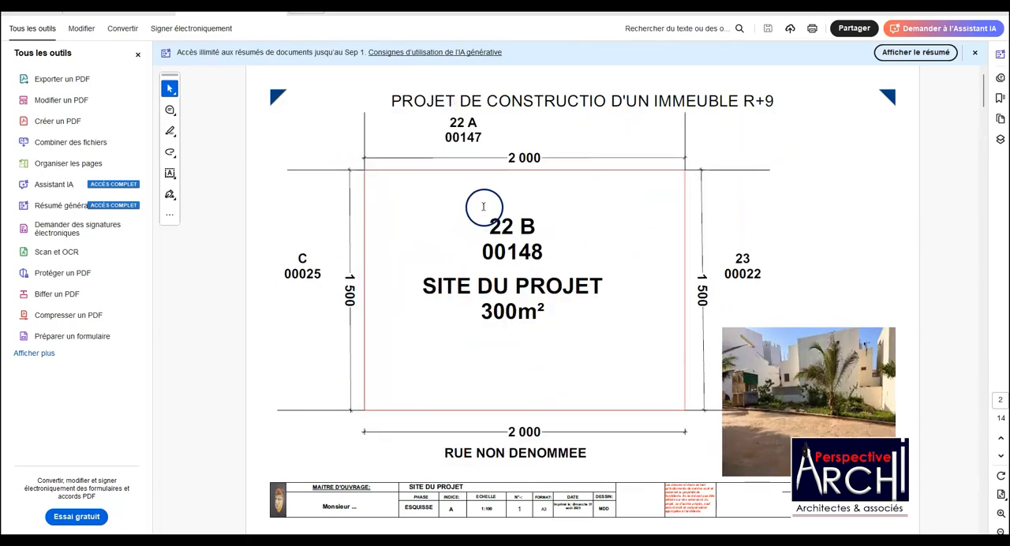
pyautogui.scroll(-5, 473, 225)
pyautogui.scroll(-8, 469, 227)
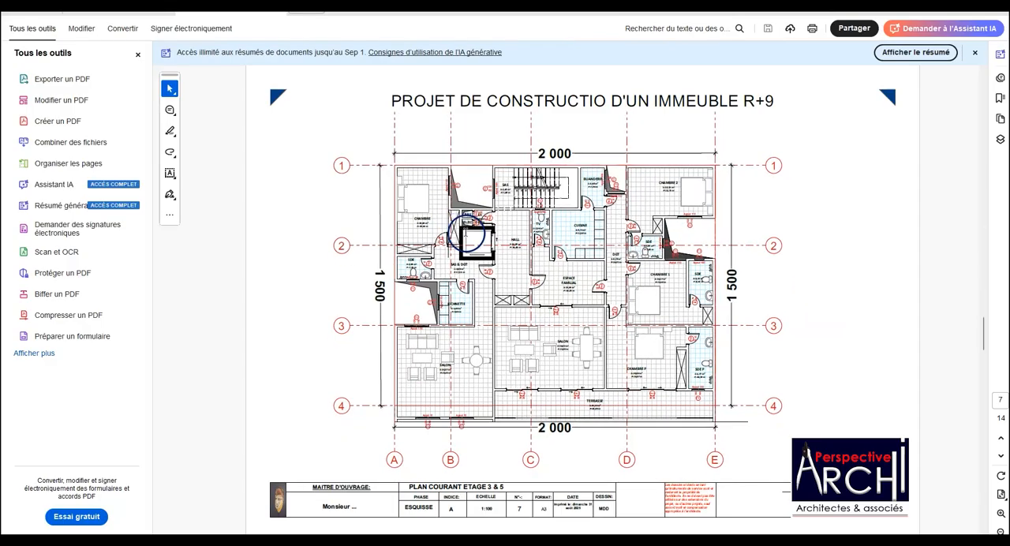